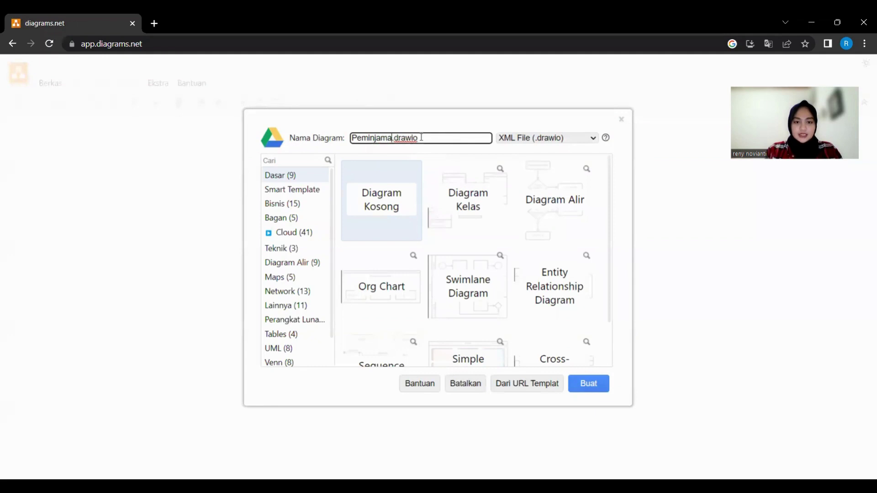
- Name the diagram "Peminjaman buku.drawio" and create it as a blank diagram in the Drive root folder
text(uku)
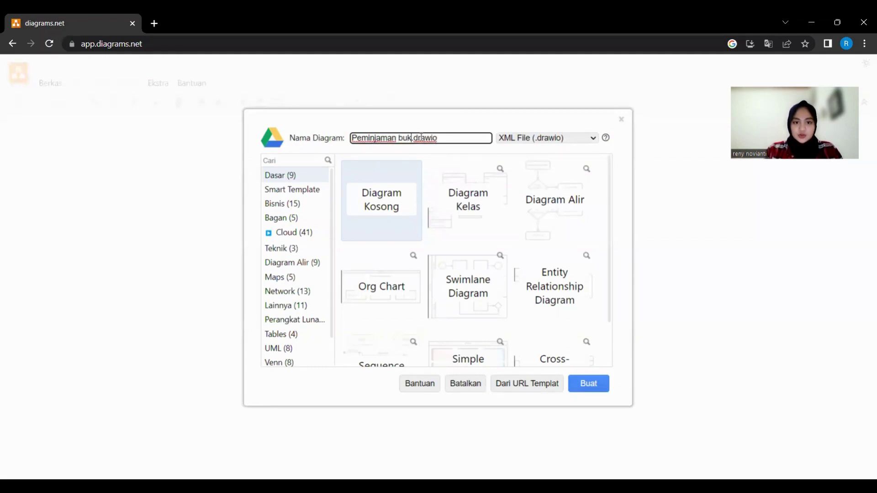
click(588, 385)
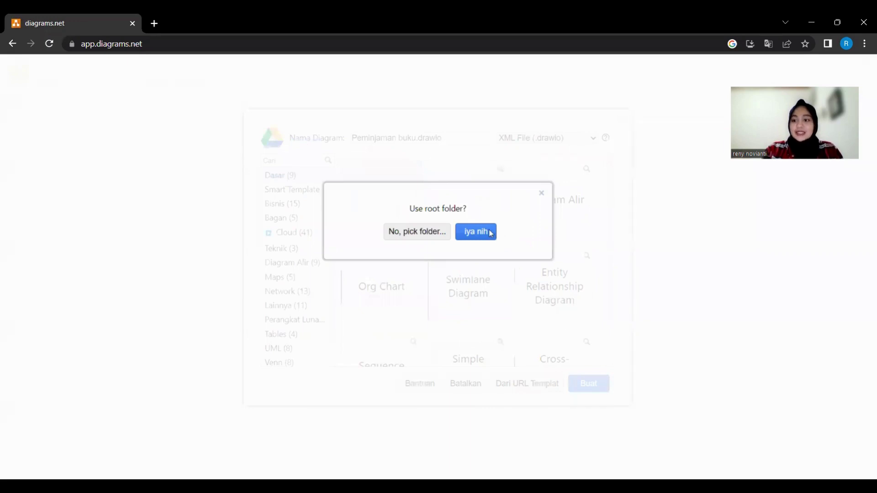
click(491, 234)
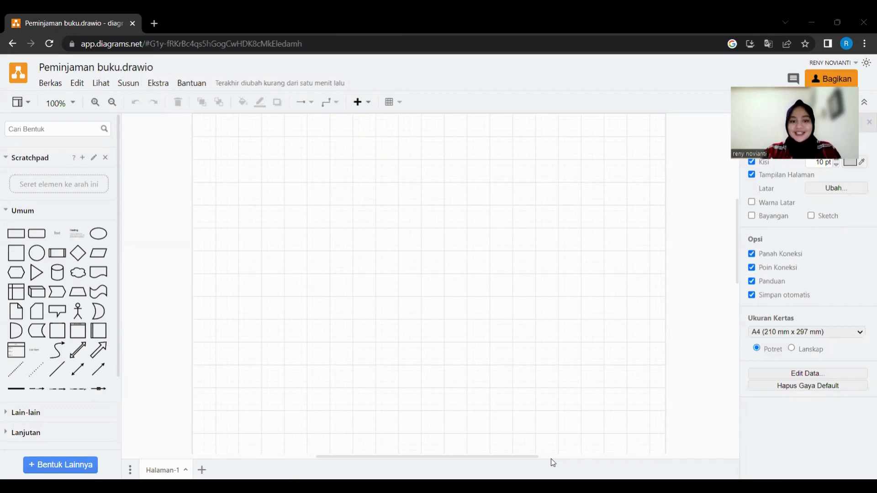
- Collapse the general shapes, expand the UML shape library and place a class shape with field and method sections on the page
click(79, 207)
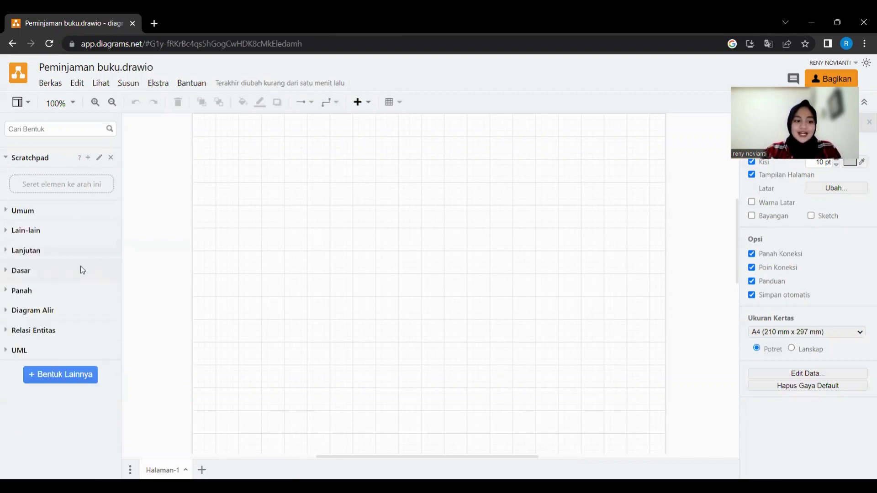
click(59, 352)
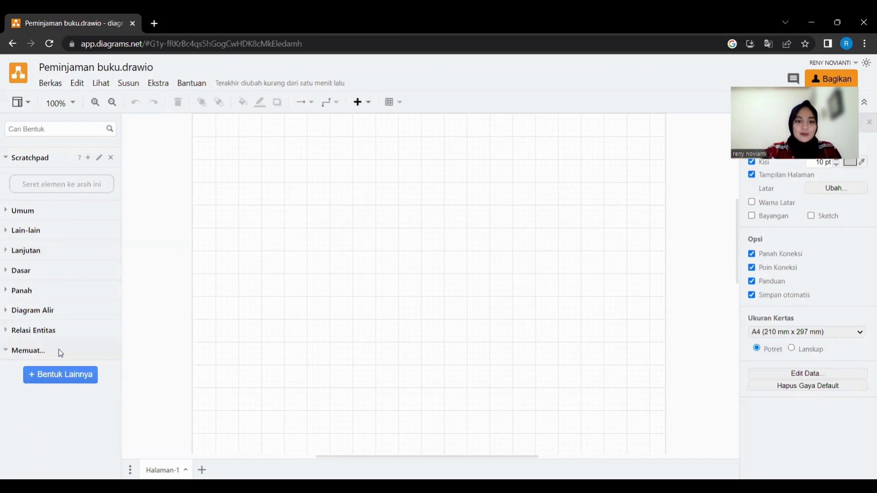
scroll(73, 346, down, 4)
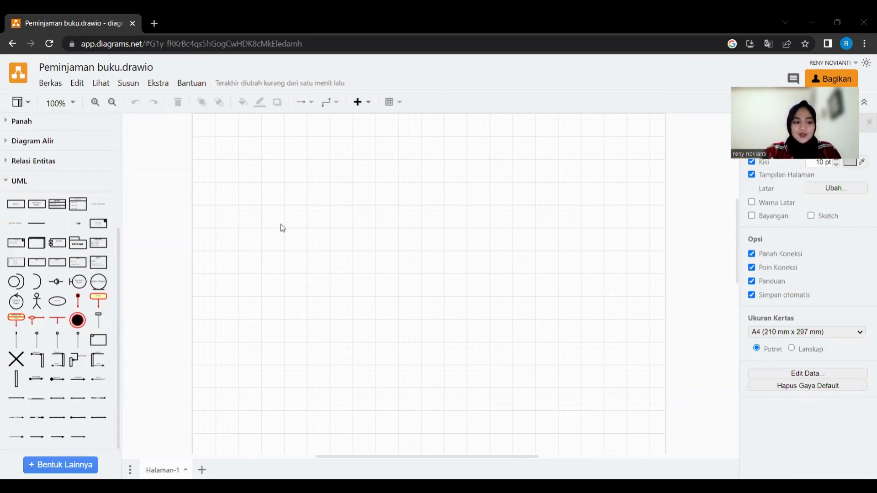
click(62, 206)
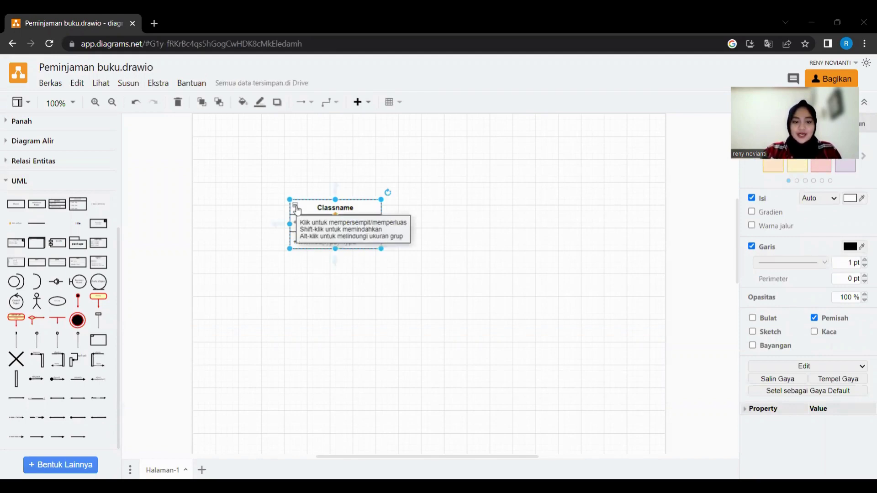
- Rename the class from its placeholder title to "Buku"
click(336, 207)
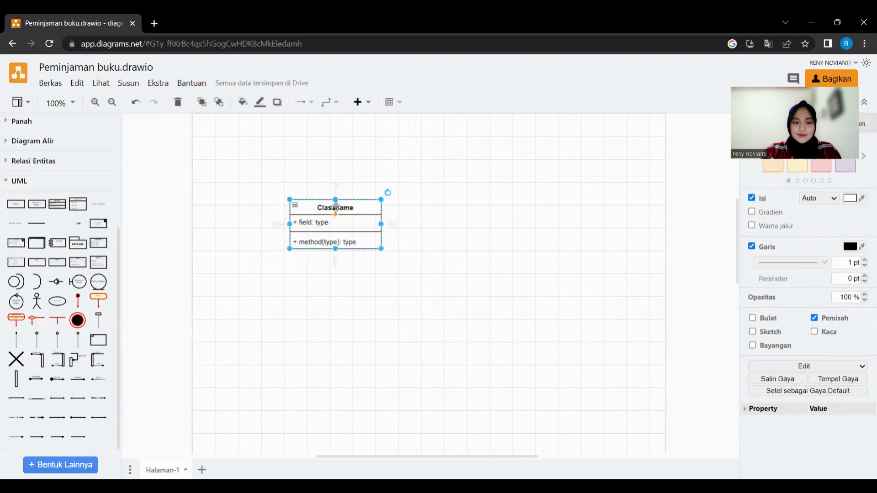
double_click(335, 207)
text(Buku)
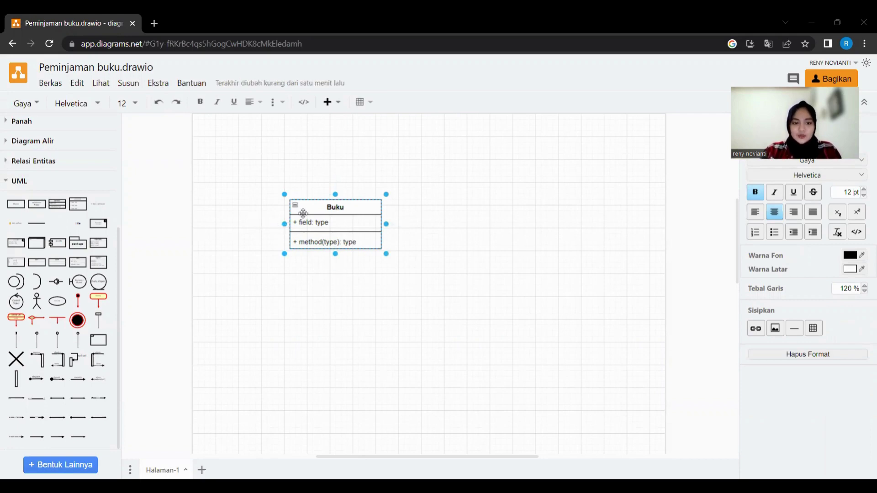
- Replace the placeholder field of the Buku class with the attribute "+ id_buku : int"
click(315, 222)
double_click(326, 224)
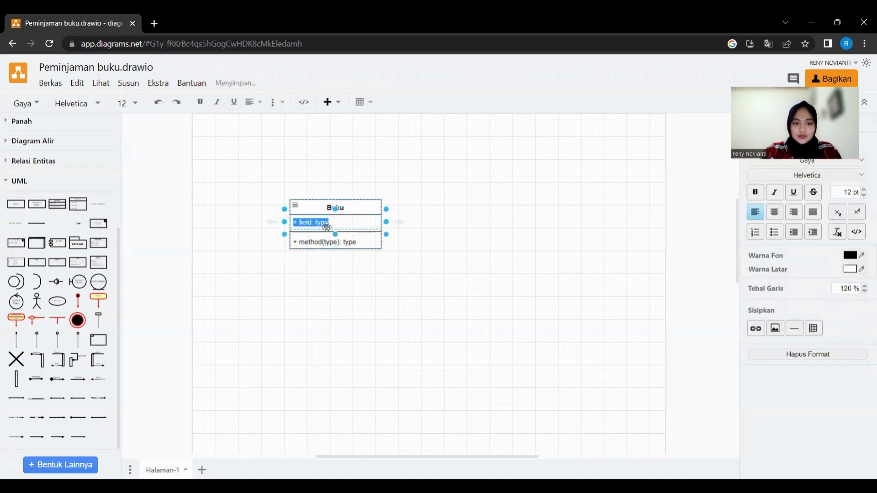
click(326, 227)
key(BackSpace)
key(BackSpace)
key(BackSpace)
key(BackSpace)
key(BackSpace)
key(BackSpace)
key(BackSpace)
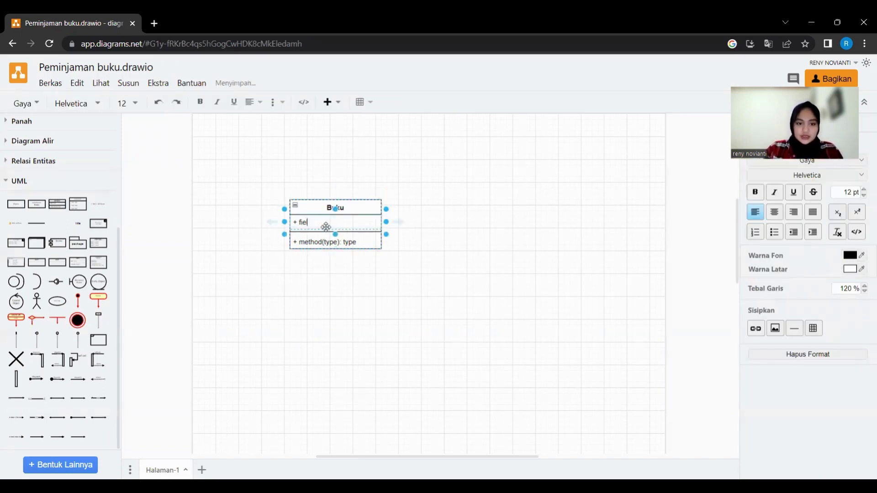
key(BackSpace)
key(BackSpace)
key(BackSpace)
key(BackSpace)
text(id_b)
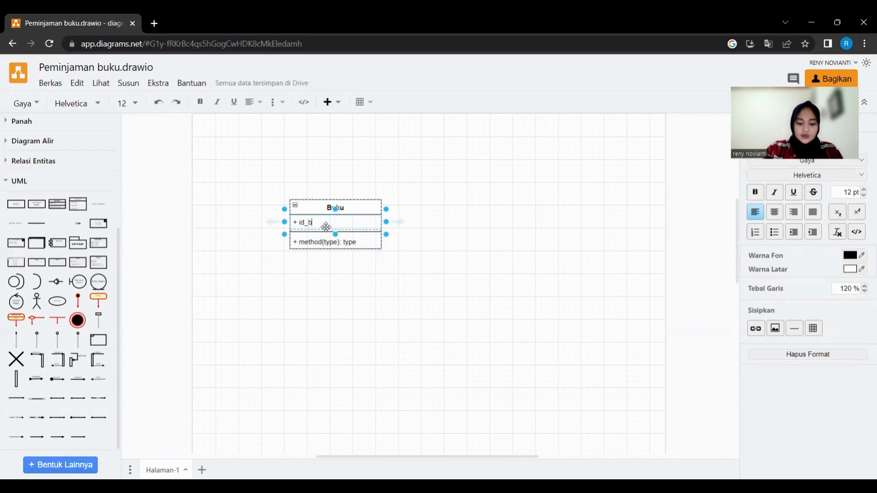
text(uku : in)
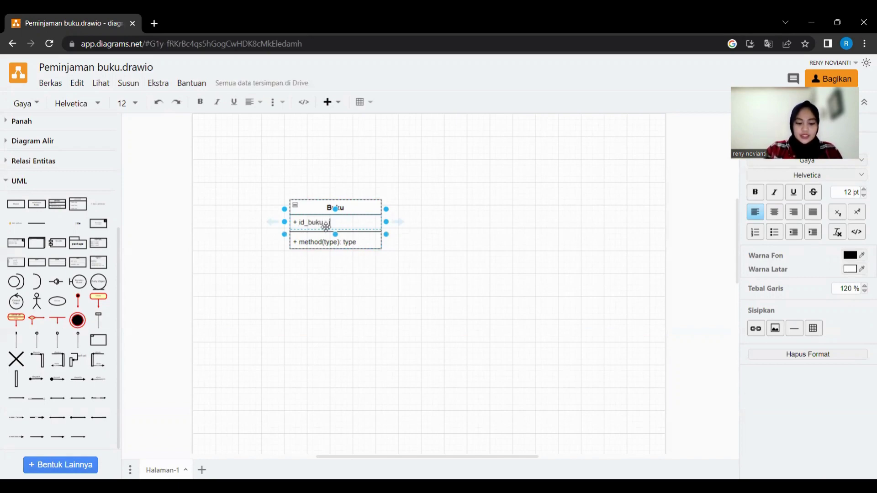
text(t)
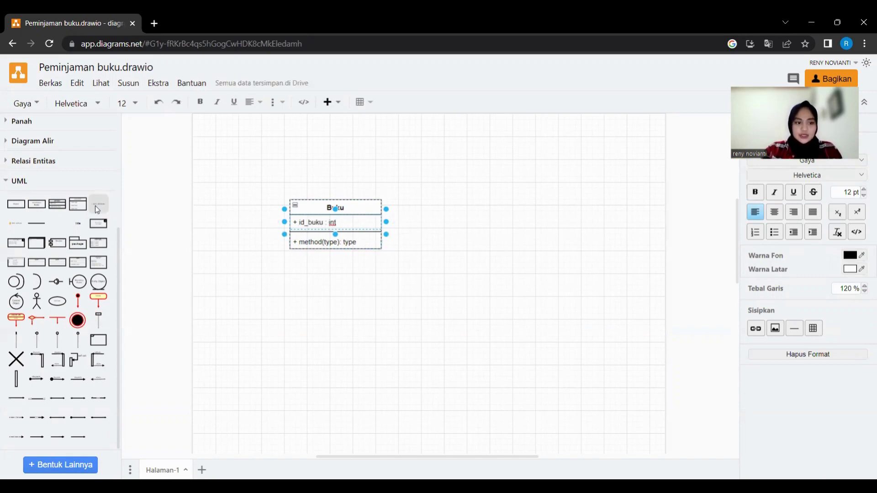
- Add an item row below id_buku in the Buku class and change its text to "+ judul : char"
drag(95, 204, 308, 230)
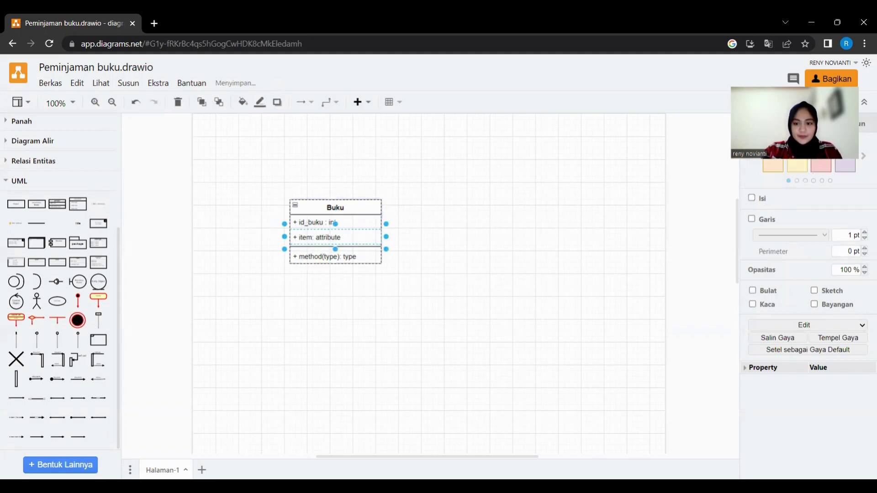
click(338, 237)
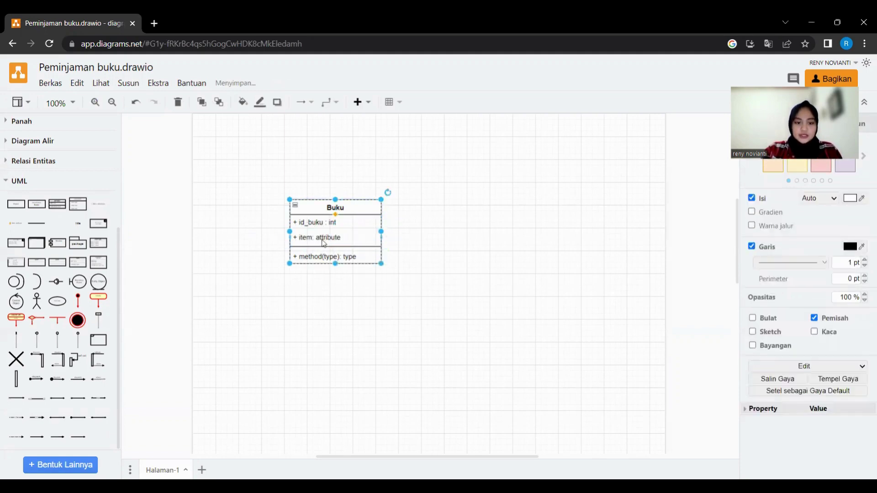
click(341, 234)
click(336, 243)
double_click(336, 242)
key(End)
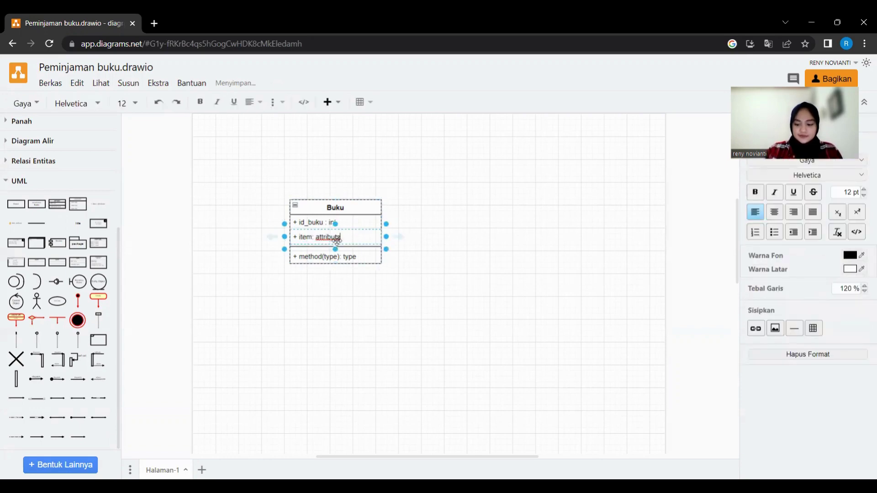
key(BackSpace)
key(BackSpace)
key(BackSpace)
key(BackSpace)
key(BackSpace)
key(BackSpace)
key(BackSpace)
key(BackSpace)
key(BackSpace)
key(BackSpace)
key(BackSpace)
key(BackSpace)
key(BackSpace)
key(BackSpace)
key(BackSpace)
text(judu)
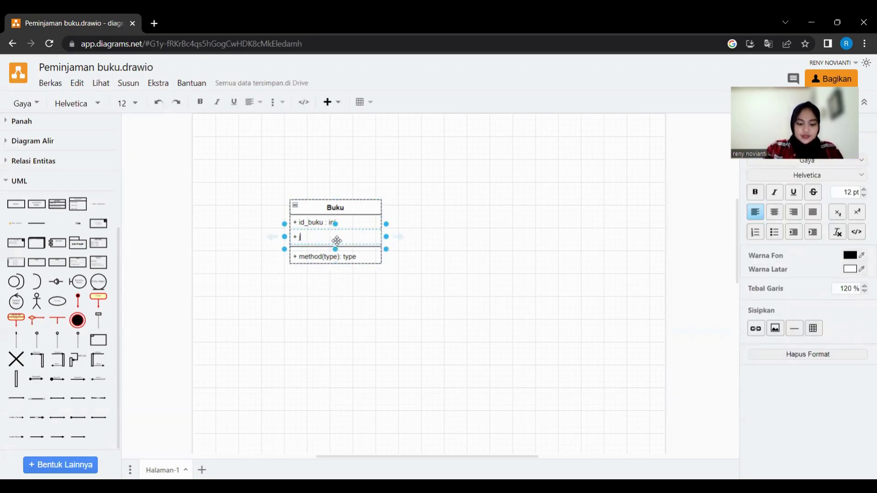
text(l :)
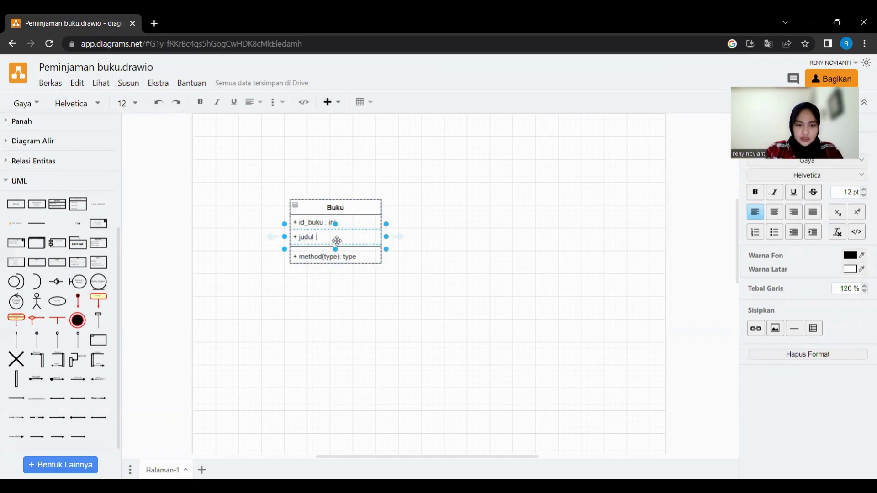
text( char)
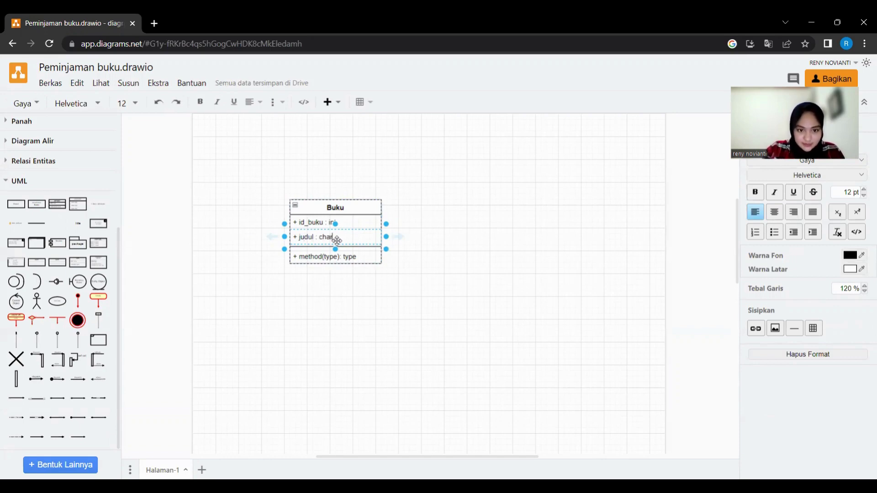
- Add an item row below judul in the Buku class and change its text to "+ deskripsi : char"
drag(101, 204, 305, 243)
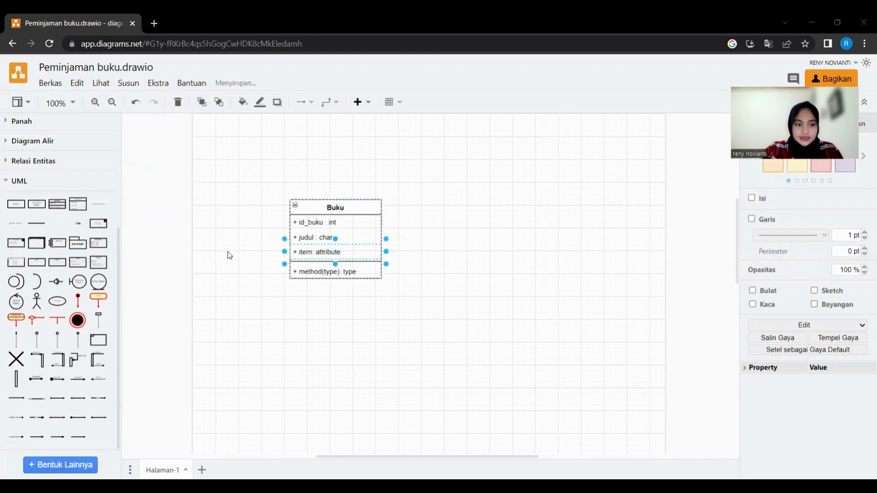
double_click(333, 252)
key(Escape)
click(339, 256)
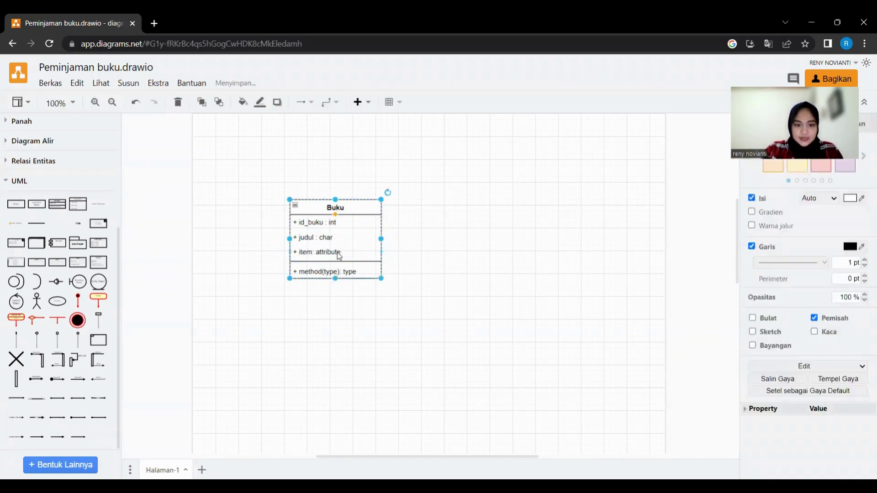
double_click(339, 257)
key(End)
key(BackSpace)
key(BackSpace)
key(BackSpace)
key(BackSpace)
key(BackSpace)
key(BackSpace)
key(BackSpace)
key(BackSpace)
key(BackSpace)
key(BackSpace)
key(BackSpace)
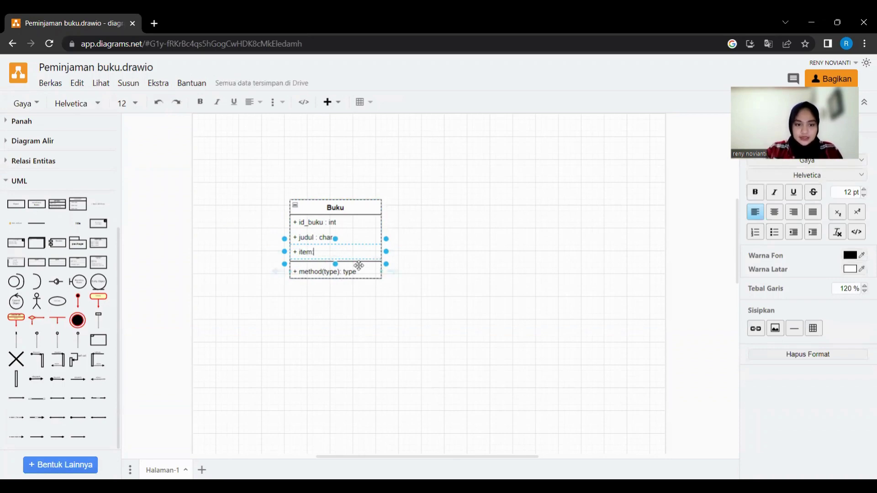
key(BackSpace)
key(BackSpace)
key(BackSpace)
key(BackSpace)
text(deskri)
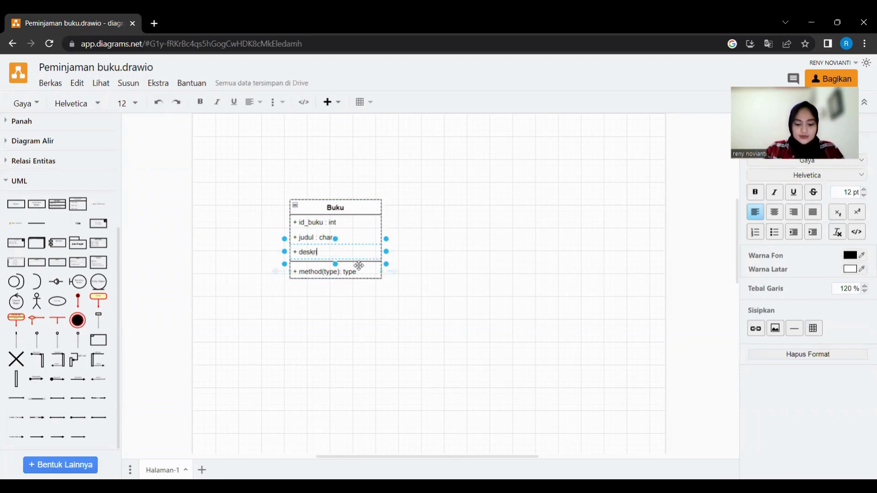
text(psi : char)
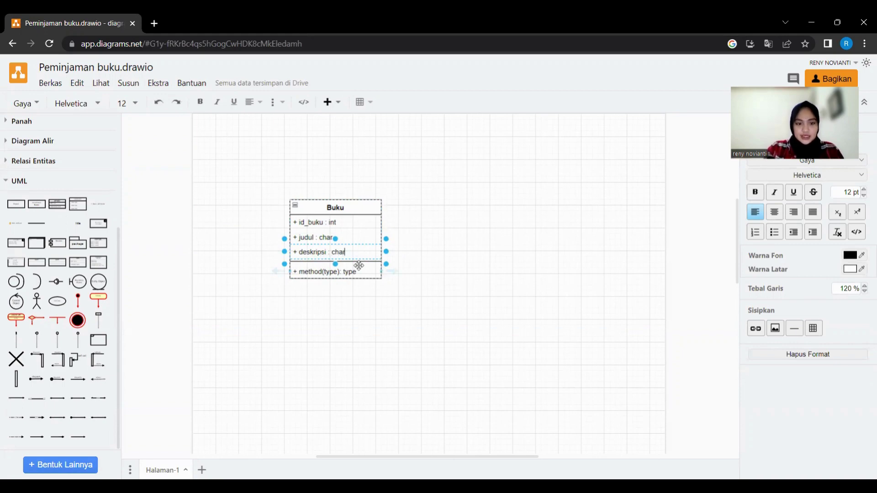
- Add an item row below deskripsi in the Buku class and change its text to "+ penulis : char"
drag(78, 223, 307, 252)
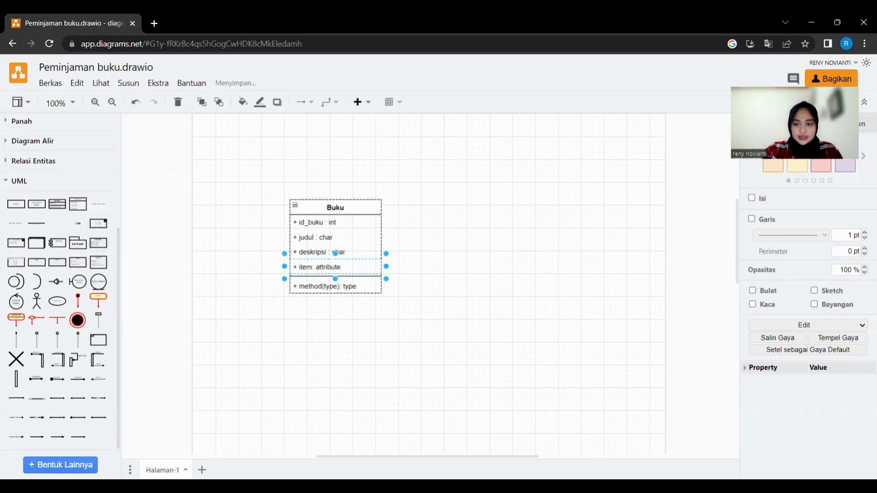
double_click(324, 269)
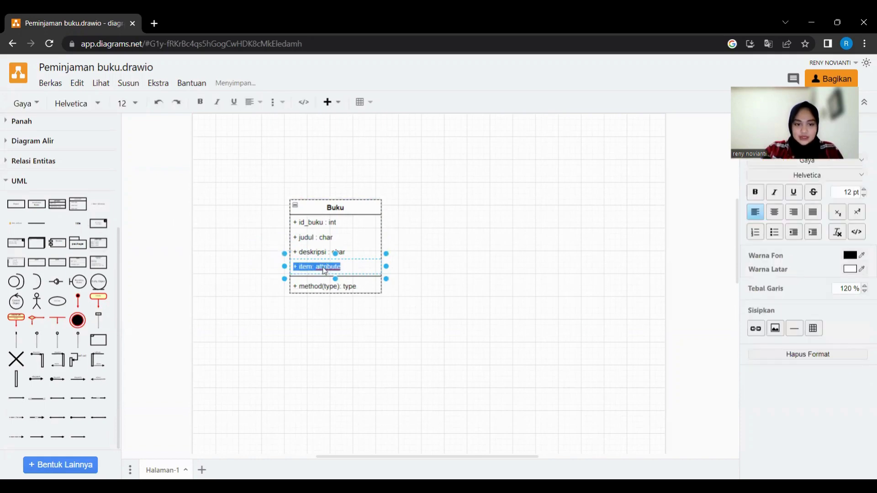
double_click(324, 269)
key(BackSpace)
key(BackSpace)
key(BackSpace)
key(BackSpace)
key(BackSpace)
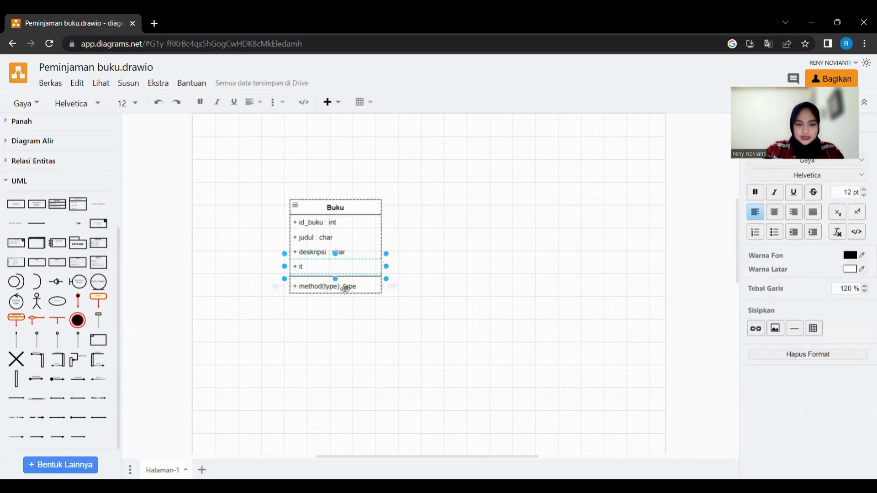
key(BackSpace)
key(BackSpace)
text(penul)
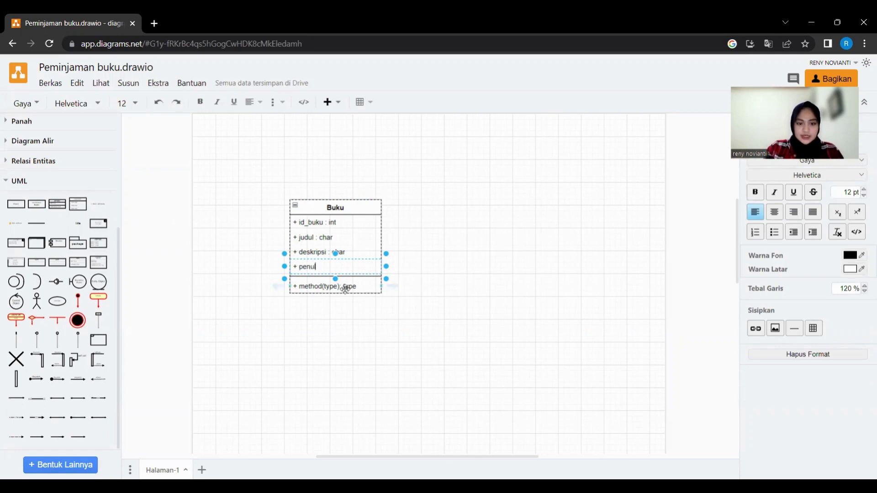
text(is : char)
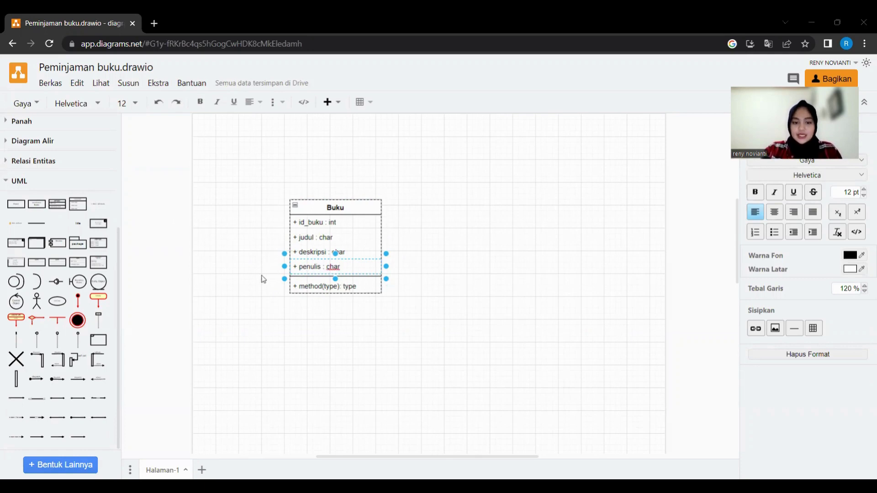
- Replace the placeholder method of the Buku class with "+ insert_data"
double_click(322, 288)
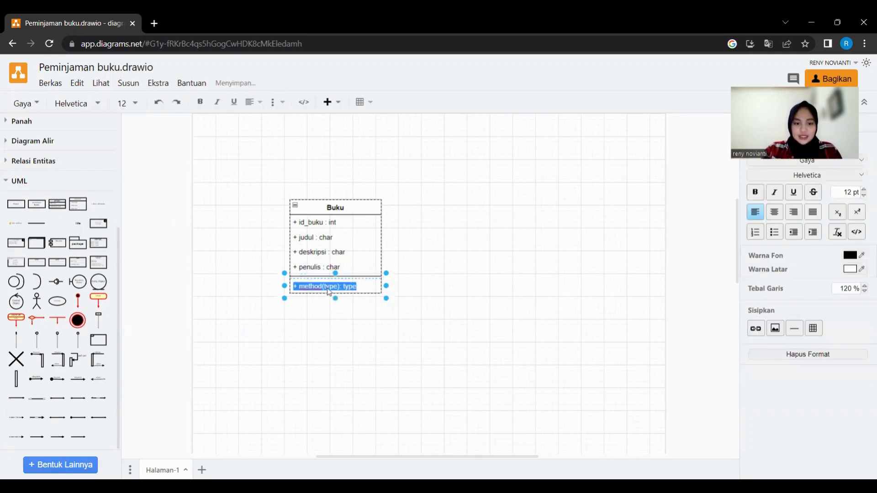
click(341, 288)
drag(344, 287, 357, 292)
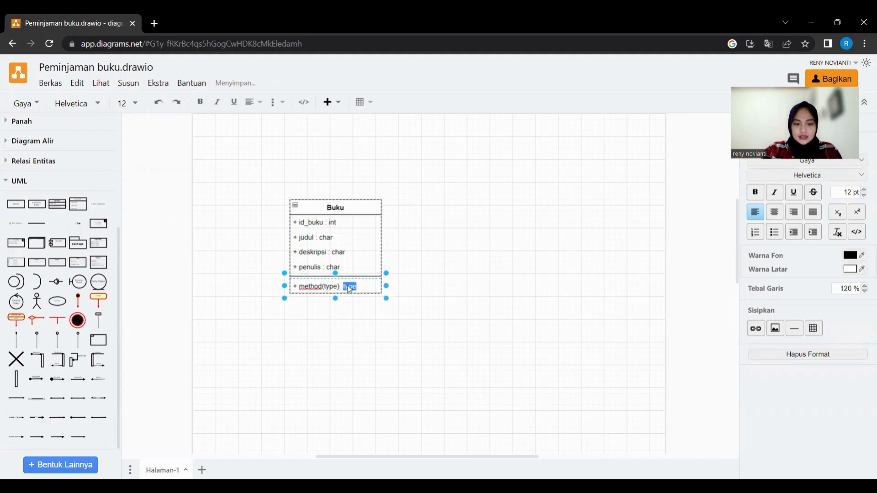
key(BackSpace)
key(BackSpace)
key(BackSpace)
key(BackSpace)
key(BackSpace)
key(BackSpace)
key(BackSpace)
key(BackSpace)
key(BackSpace)
key(BackSpace)
key(BackSpace)
key(BackSpace)
key(BackSpace)
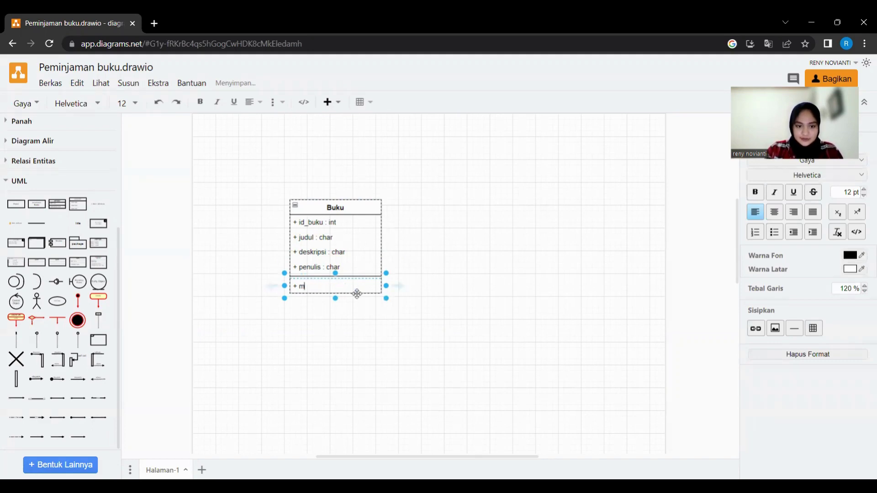
text(insert)
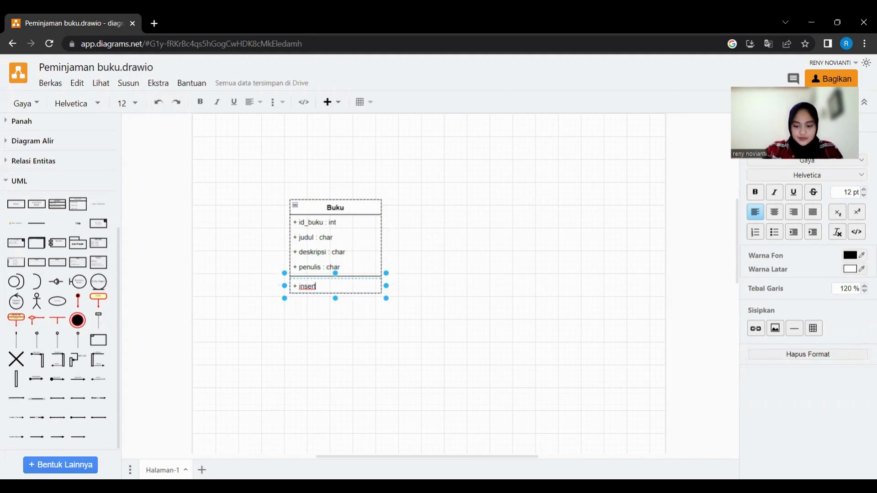
text(_data)
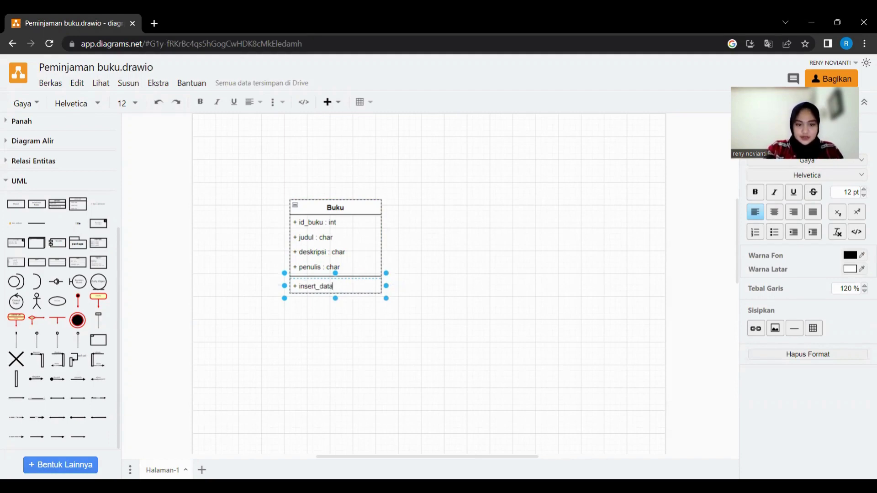
- Complete the Buku class's method text so it reads "+ insert_data ()"
text( ()
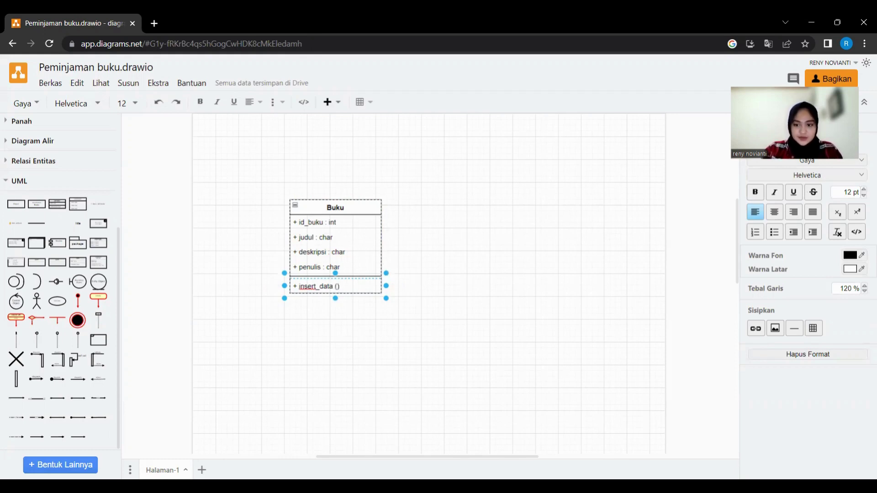
text())
click(256, 242)
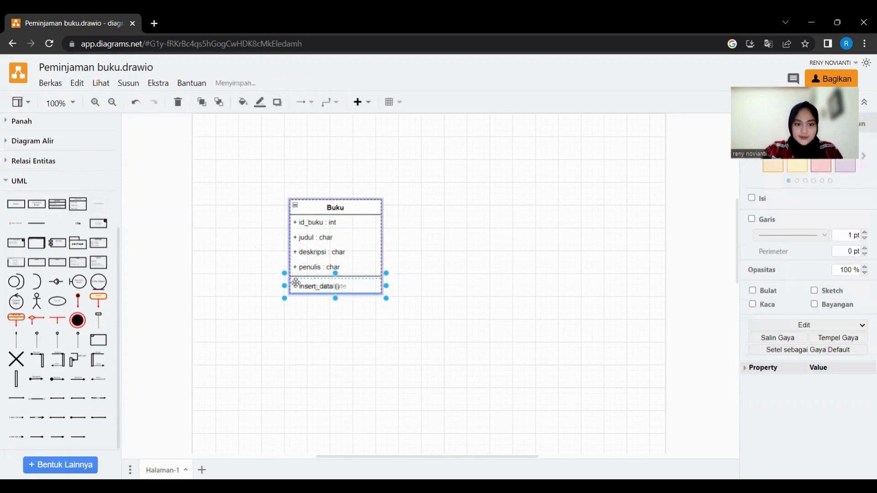
- Add an item row to the method section of the Buku class and place it below insert_data ()
drag(296, 282, 296, 284)
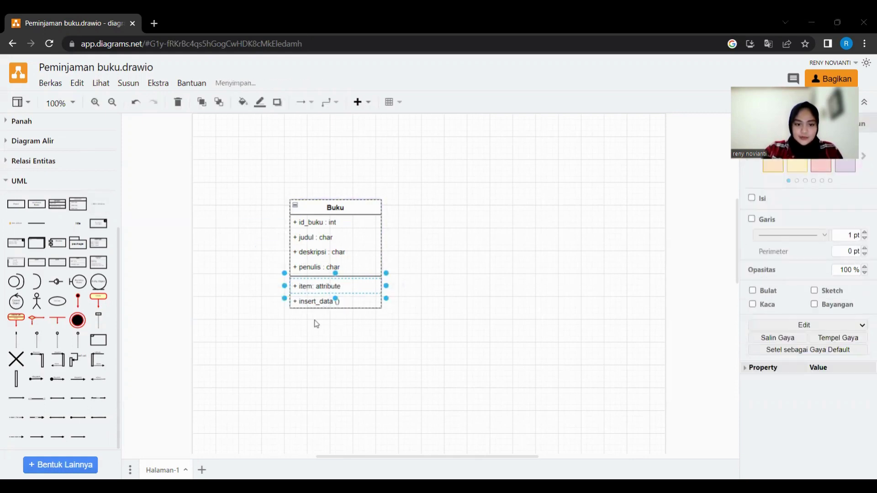
double_click(324, 302)
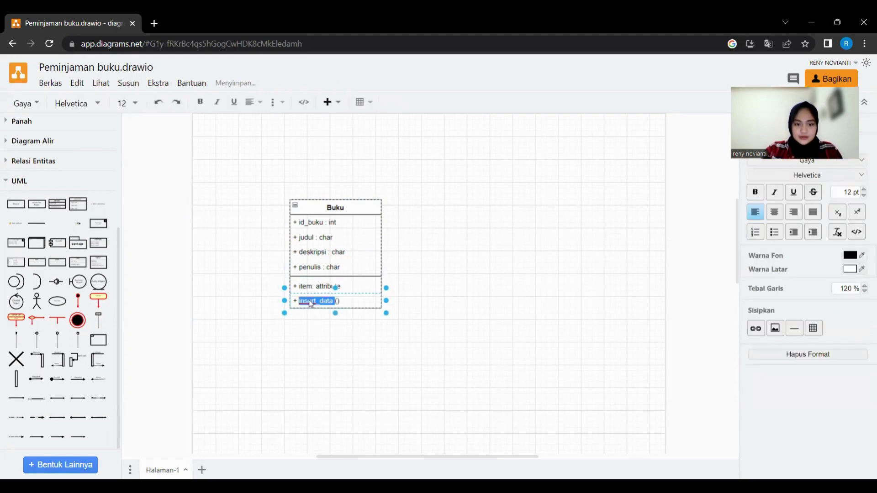
click(305, 286)
drag(305, 287, 300, 304)
- Change the text of the new item row in the Buku class to "+ update_data ()"
double_click(312, 299)
text(update)
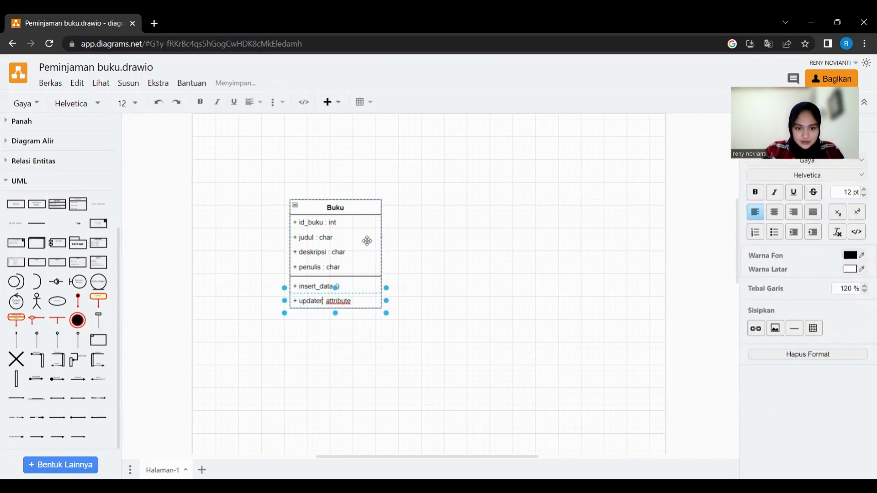
text(:)
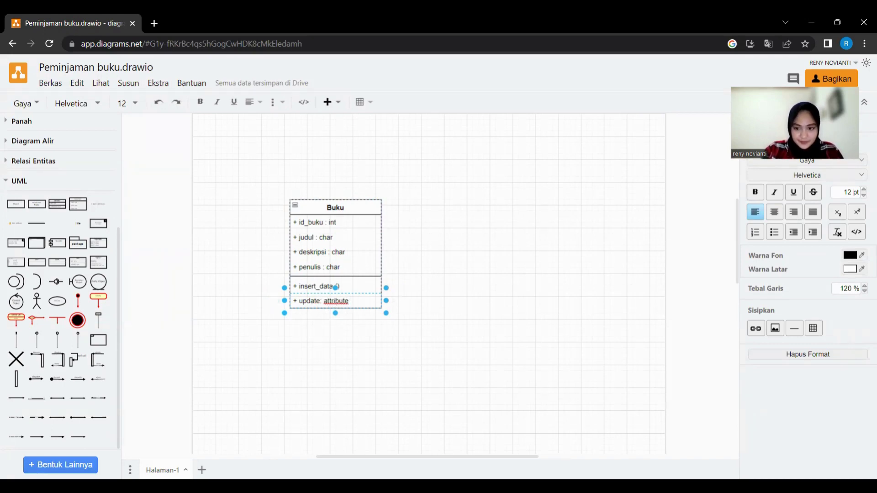
double_click(345, 302)
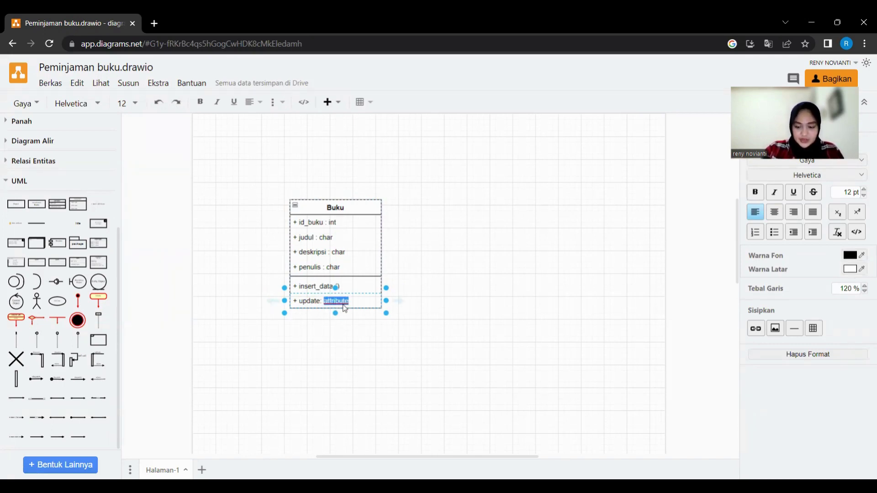
key(BackSpace)
key(BackSpace)
key(BackSpace)
text(_)
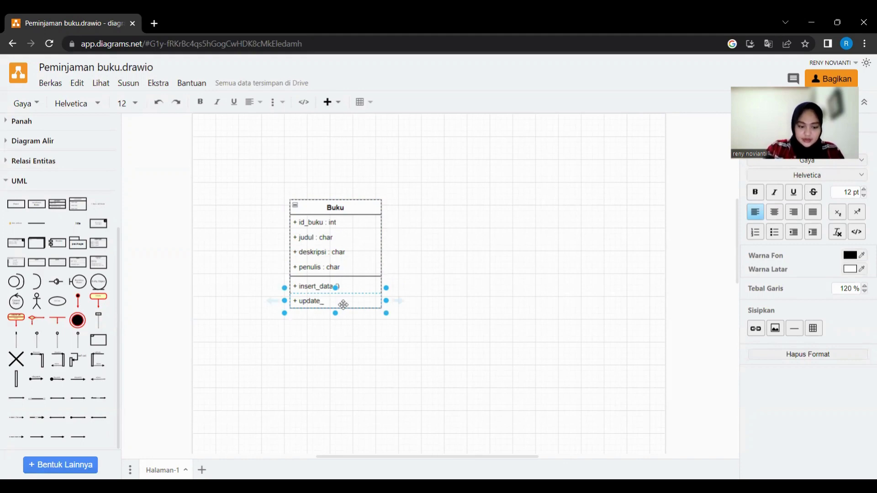
text(data)
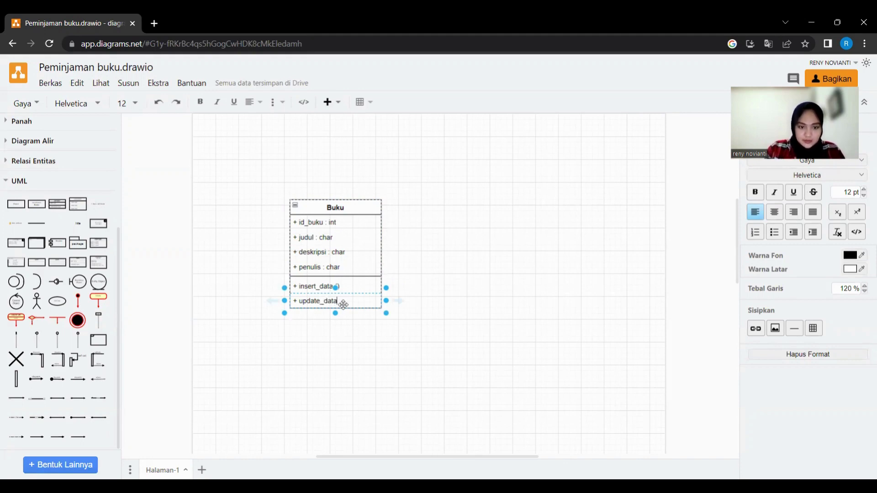
click(357, 264)
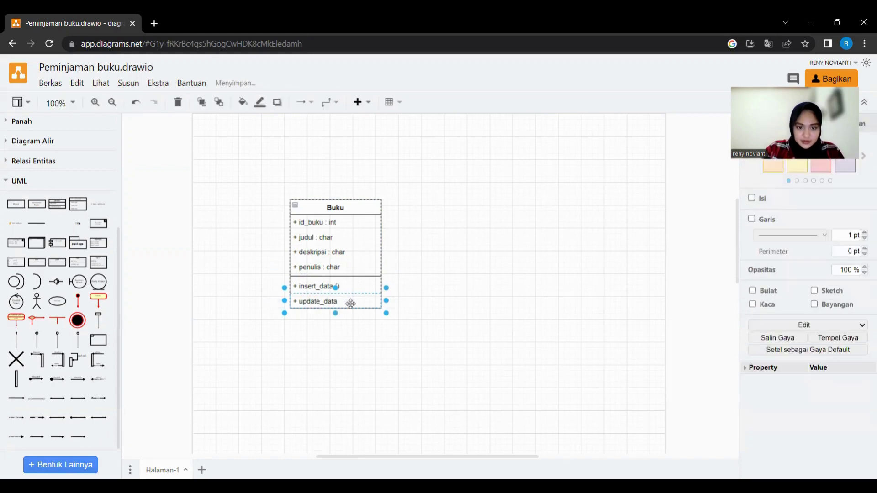
double_click(338, 301)
click(337, 302)
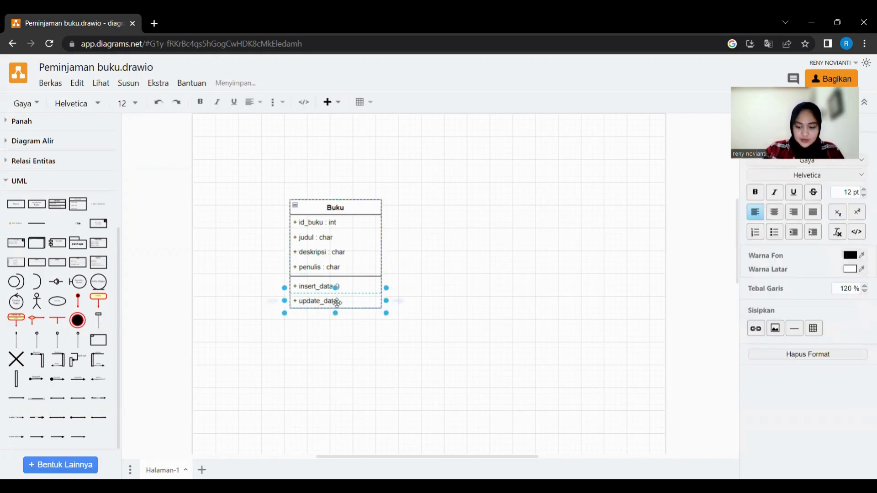
text(())
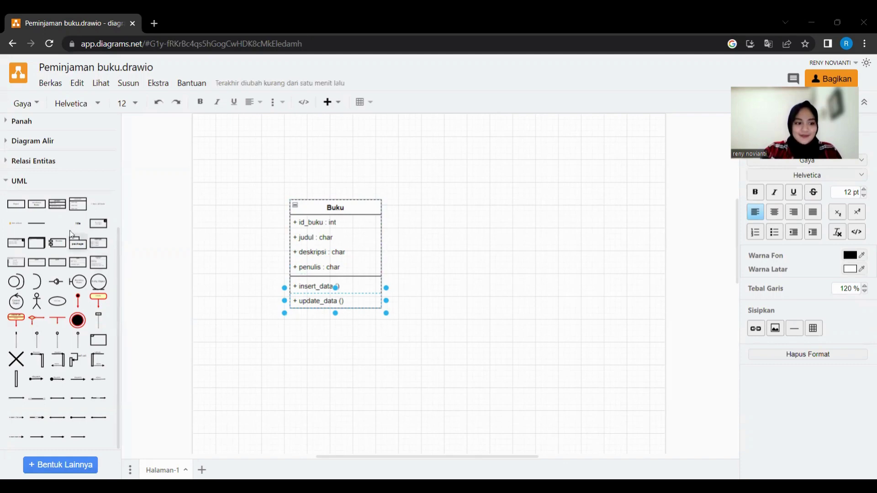
- Add a second UML class shape beside the Buku class, level with its top edge, and title it "Anggota"
mouse_move(61, 207)
drag(61, 208, 443, 199)
double_click(482, 209)
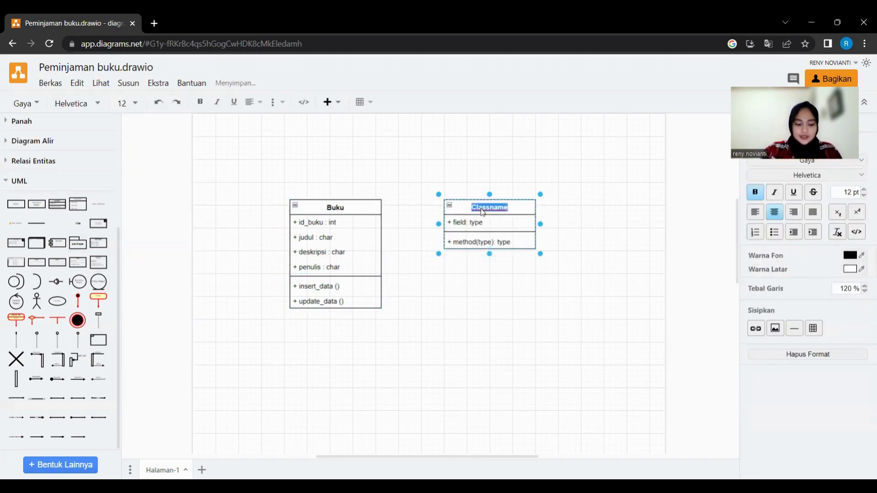
text(Anggota)
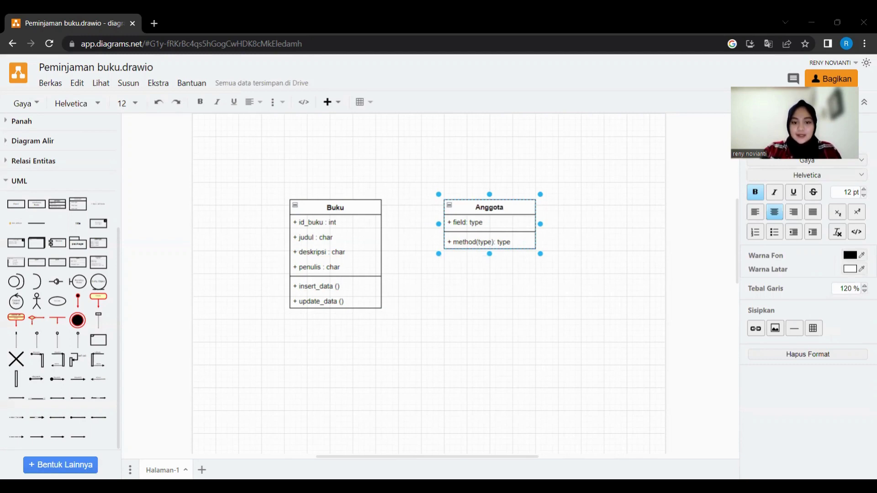
- Replace the placeholder field of the Anggota class with "+ id_anggota : int"
double_click(479, 220)
key(BackSpace)
key(BackSpace)
key(BackSpace)
key(BackSpace)
key(BackSpace)
key(BackSpace)
key(BackSpace)
key(BackSpace)
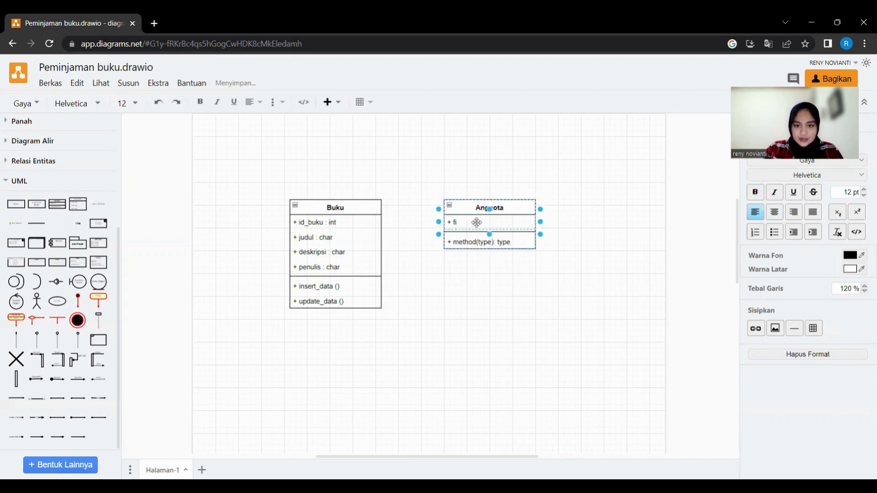
text(id_)
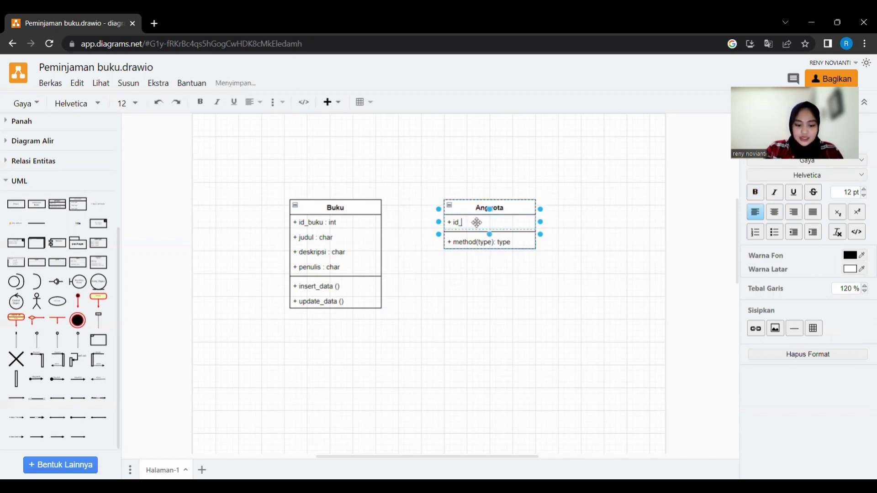
text(anggota)
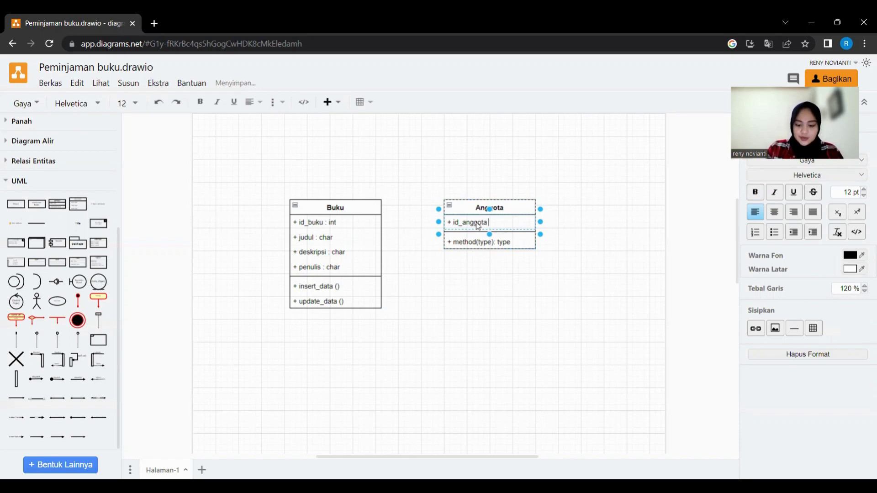
text( : int)
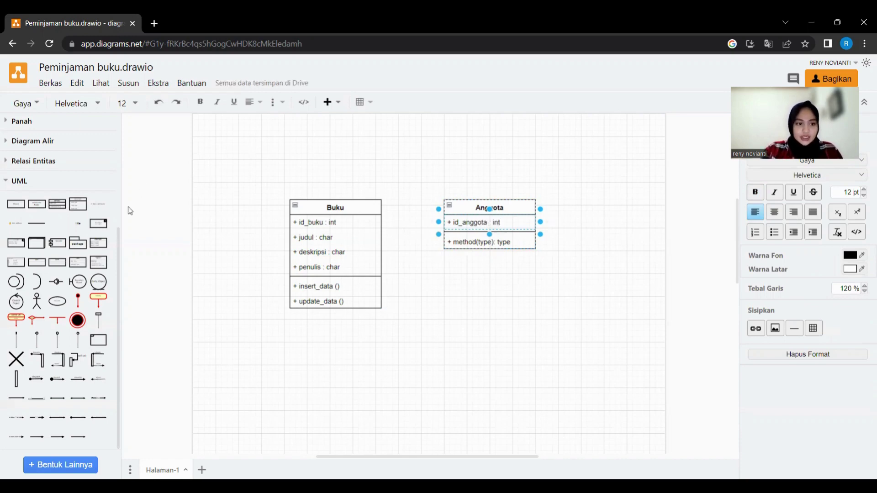
- Add an item row below id_anggota in the Anggota class and change its text to "+ nama : char"
drag(105, 208, 466, 233)
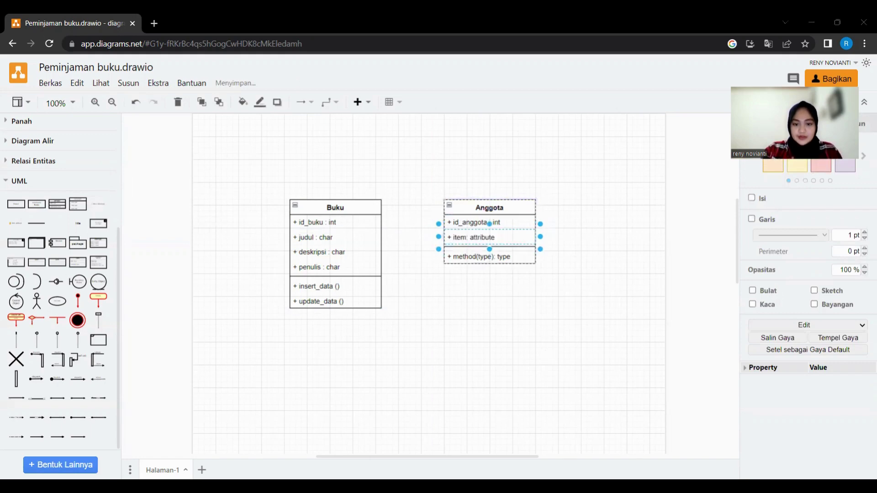
double_click(474, 238)
double_click(490, 236)
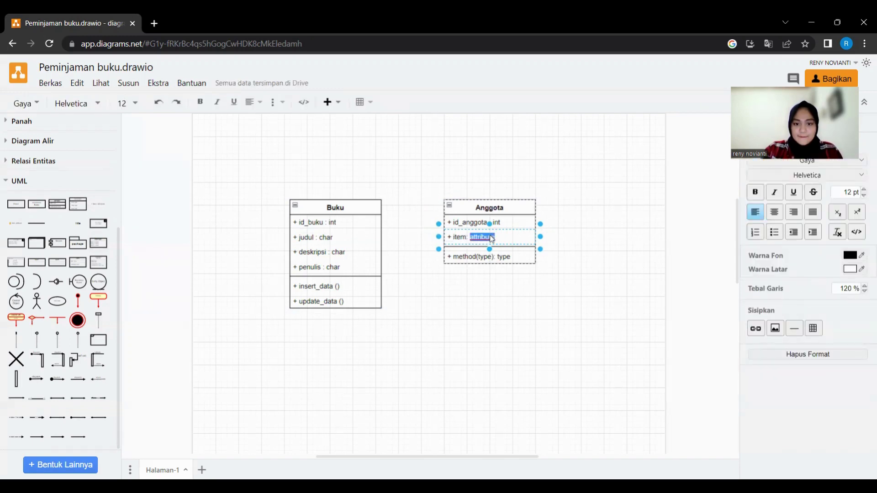
key(BackSpace)
key(BackSpace)
key(BackSpace)
key(BackSpace)
key(BackSpace)
key(BackSpace)
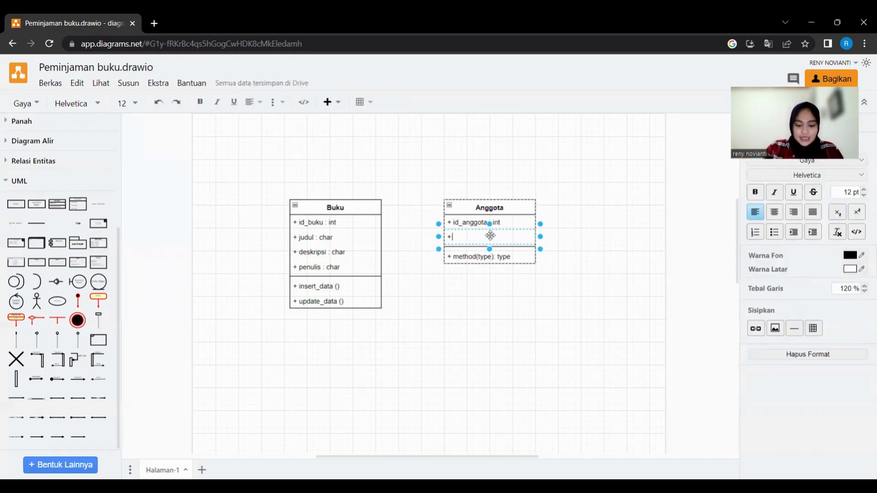
text(nama : char)
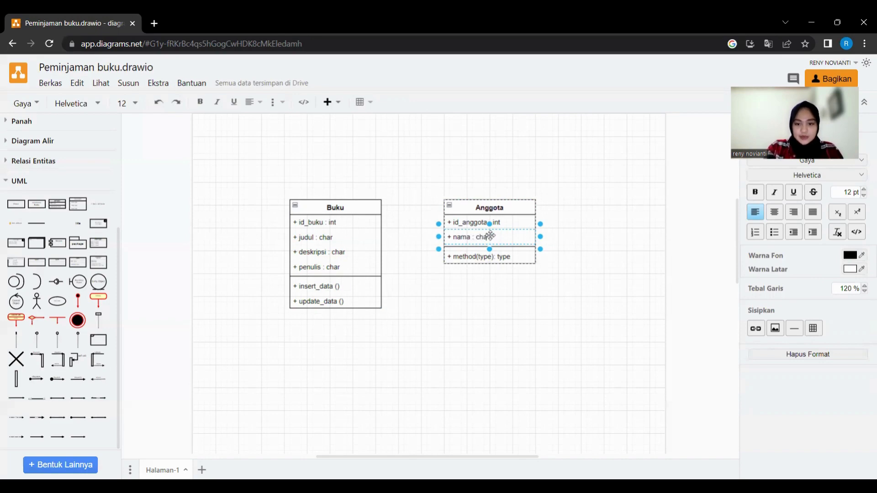
- Add an item row below nama in the Anggota class and change its text to "+ alamat : char"
drag(98, 204, 471, 246)
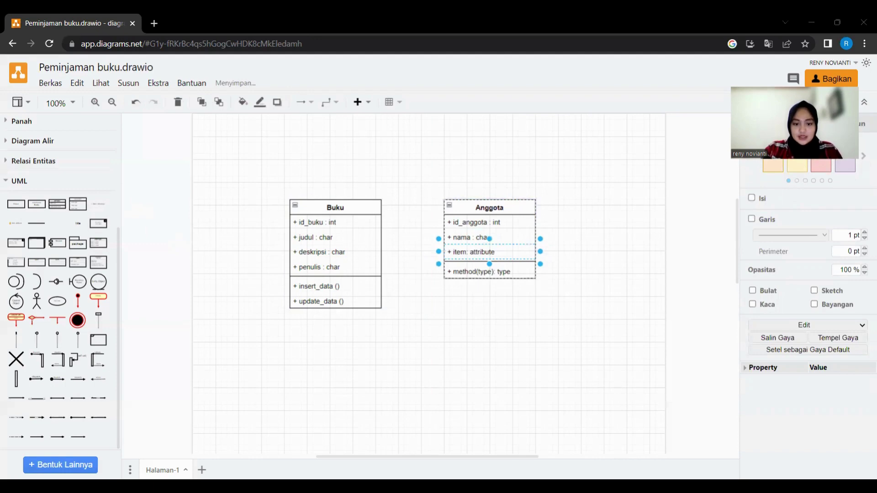
double_click(483, 253)
double_click(484, 253)
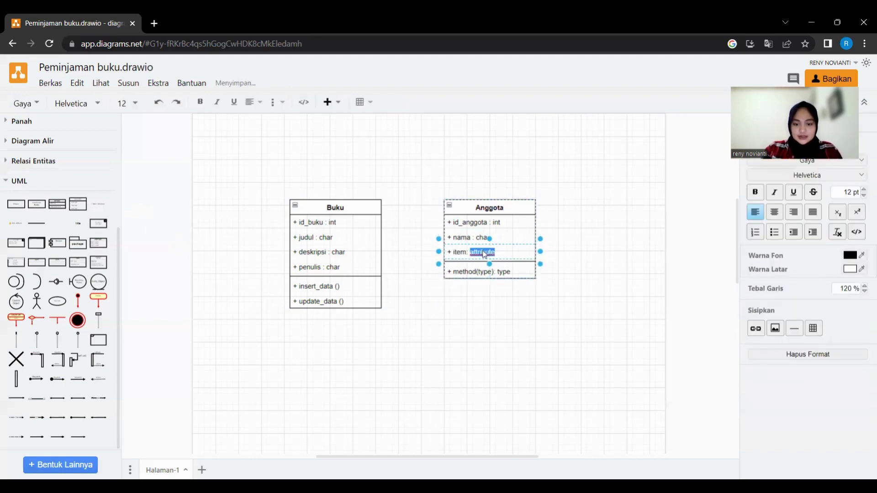
key(BackSpace)
key(BackSpace)
key(BackSpace)
key(BackSpace)
key(BackSpace)
key(BackSpace)
text(ala)
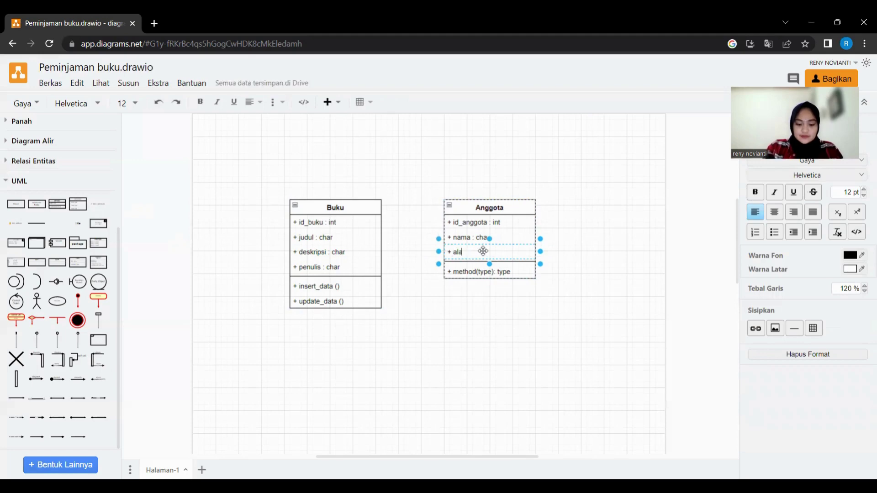
text(mat : char)
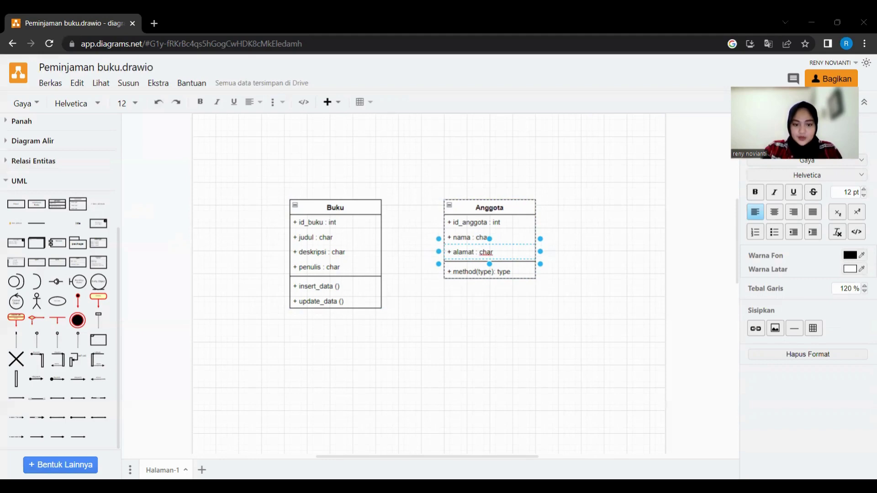
- Add an item row below alamat in the Anggota class and change its text to "+ no_telepon : char"
drag(98, 204, 490, 252)
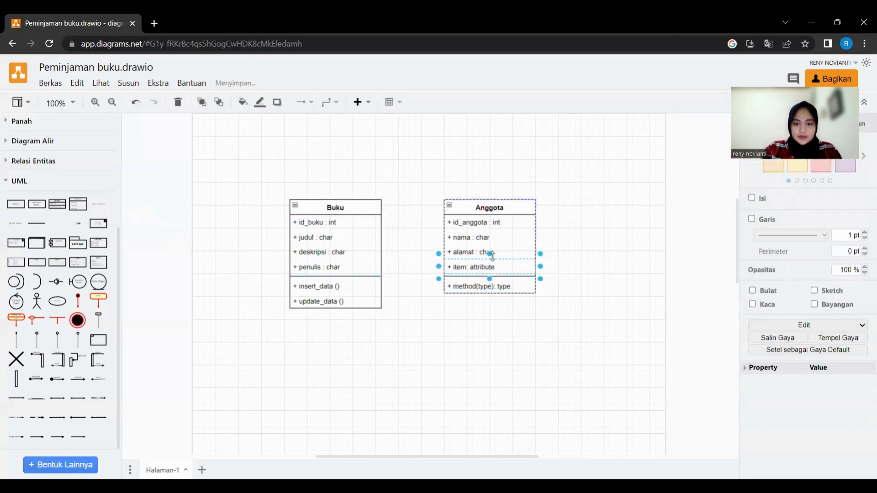
double_click(489, 273)
double_click(489, 271)
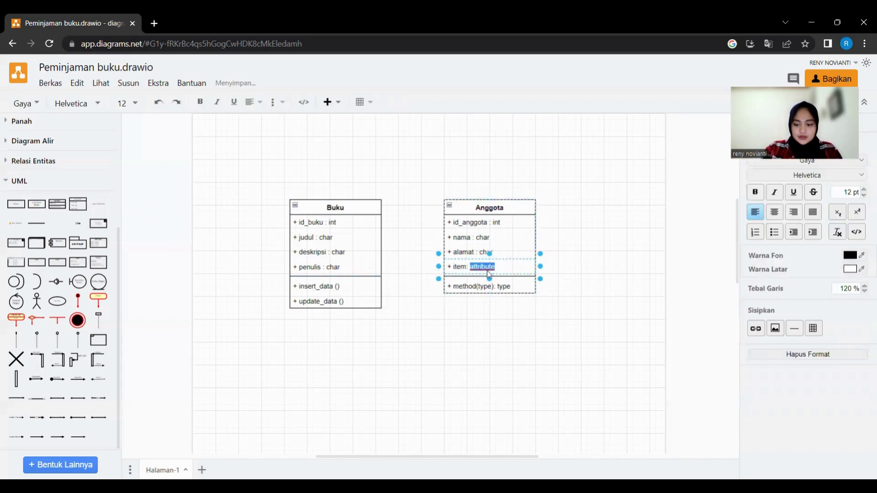
key(BackSpace)
key(BackSpace)
key(BackSpace)
key(BackSpace)
key(BackSpace)
key(BackSpace)
text(no)
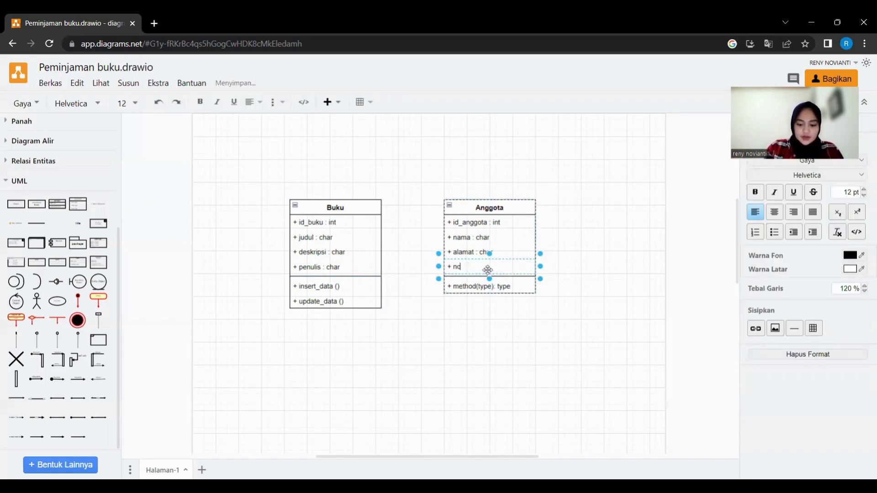
text(_telepon)
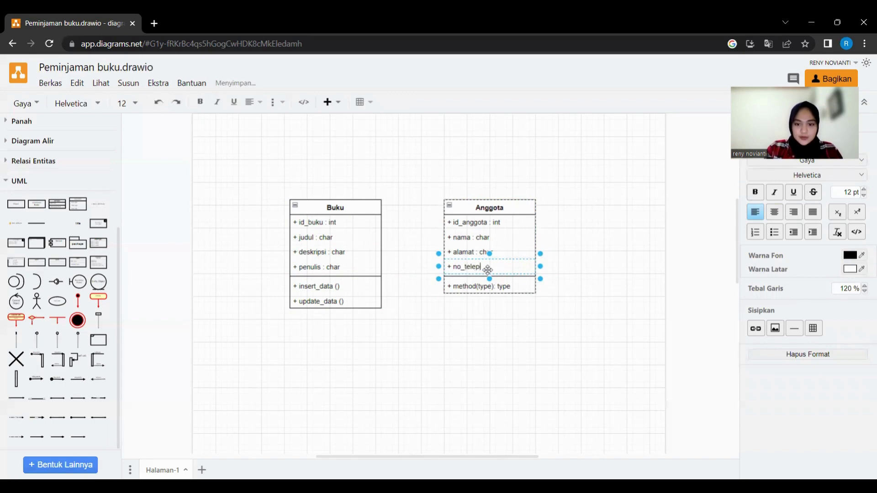
text(on)
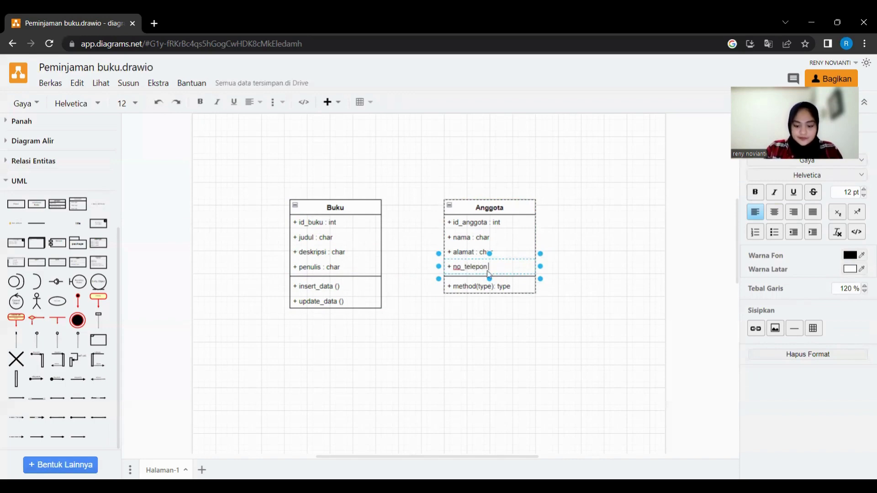
text( : char)
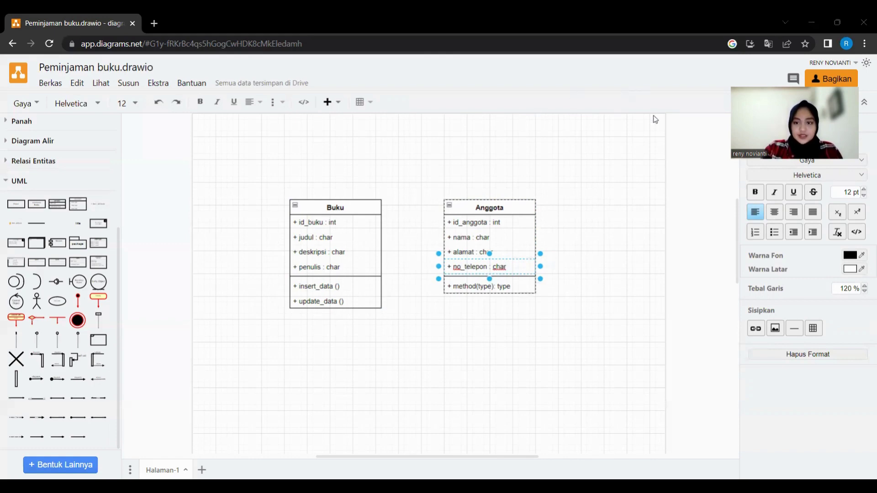
- Change the data type of the no_telepon attribute in the Anggota class to int
double_click(503, 268)
click(502, 268)
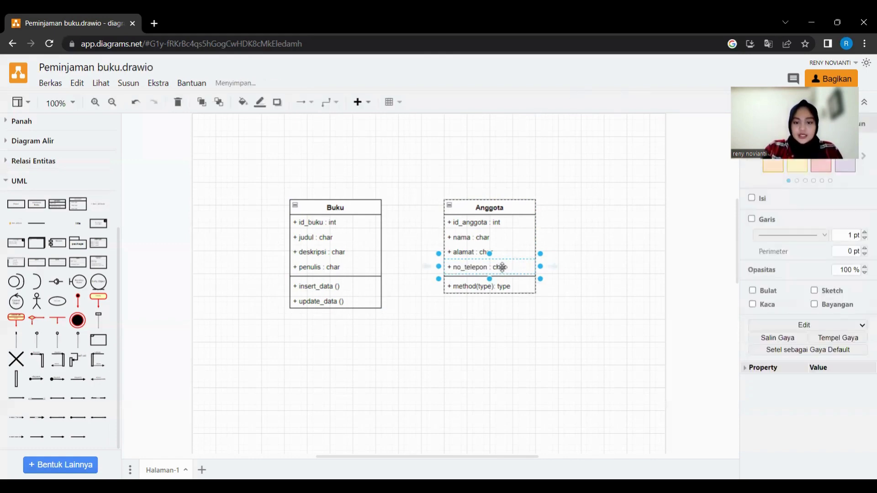
double_click(503, 267)
click(504, 266)
double_click(504, 267)
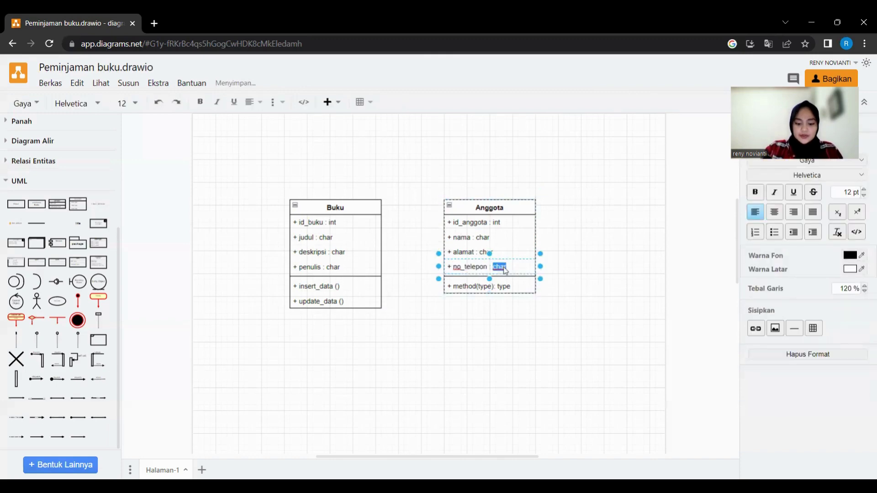
text(int)
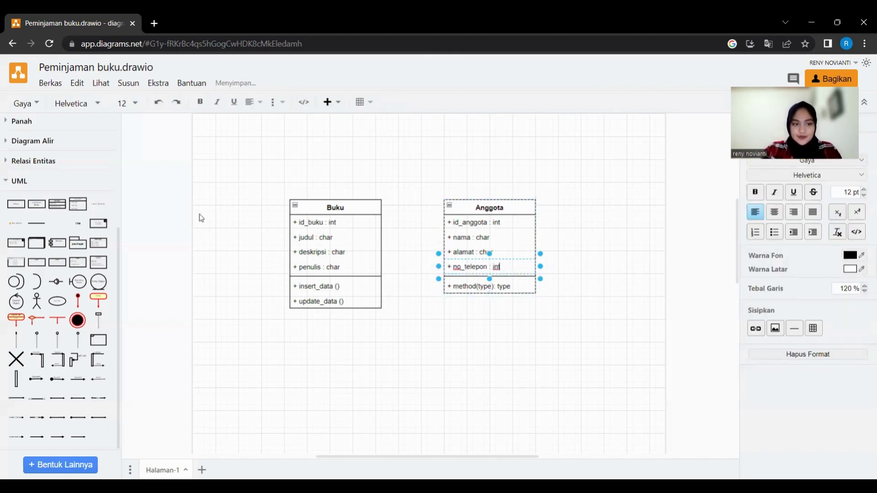
- Add an item row below no_telepon in the Anggota class and change its text to "+ tanggal_daftar : date"
mouse_move(473, 269)
mouse_down()
mouse_move(458, 257)
mouse_move(457, 267)
mouse_up()
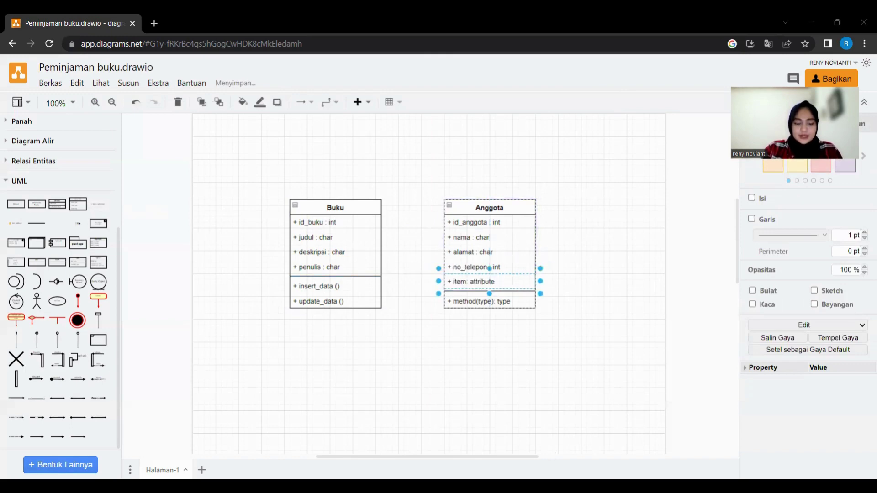
double_click(492, 283)
double_click(491, 284)
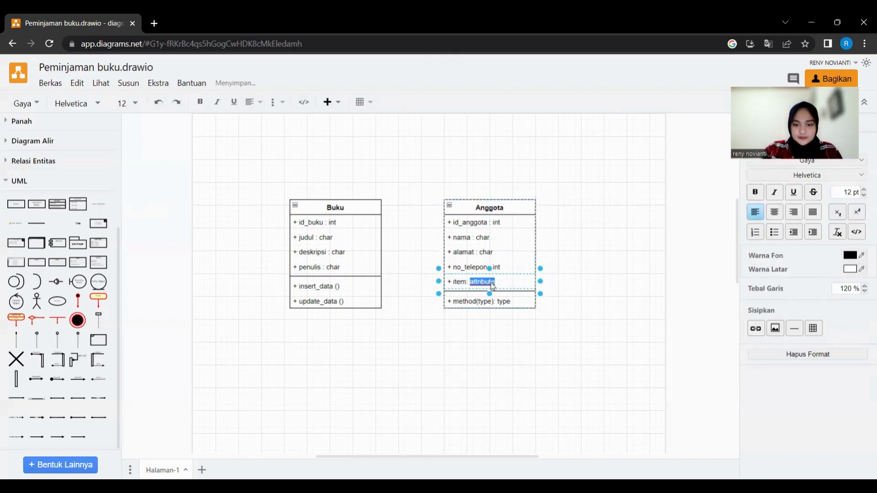
key(BackSpace)
key(BackSpace)
key(BackSpace)
key(BackSpace)
key(BackSpace)
key(BackSpace)
key(BackSpace)
key(ctrl+shift+i)
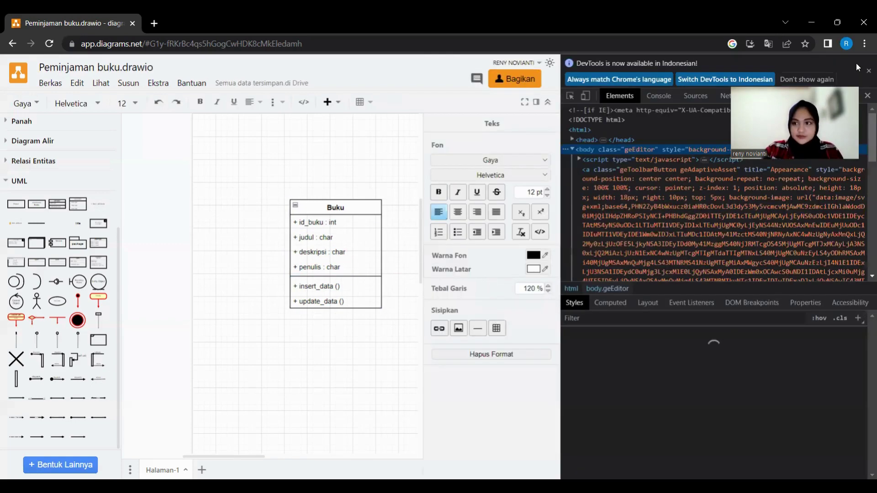
click(868, 71)
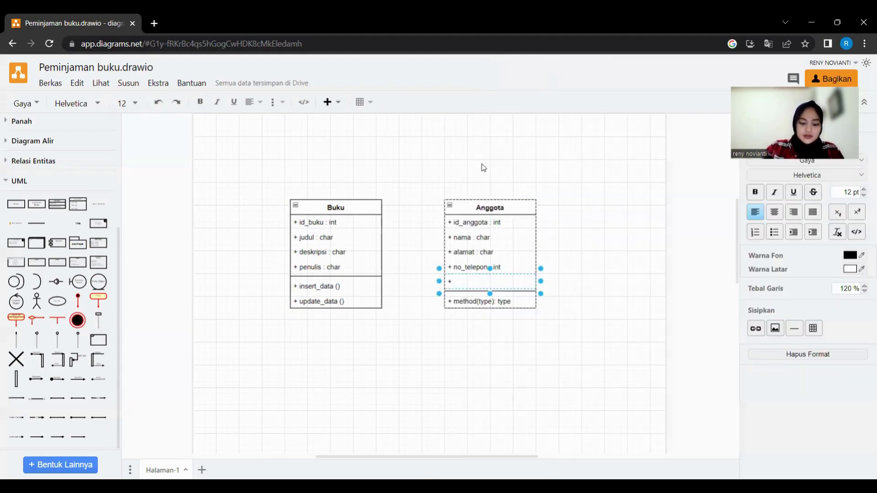
text(tanggal)
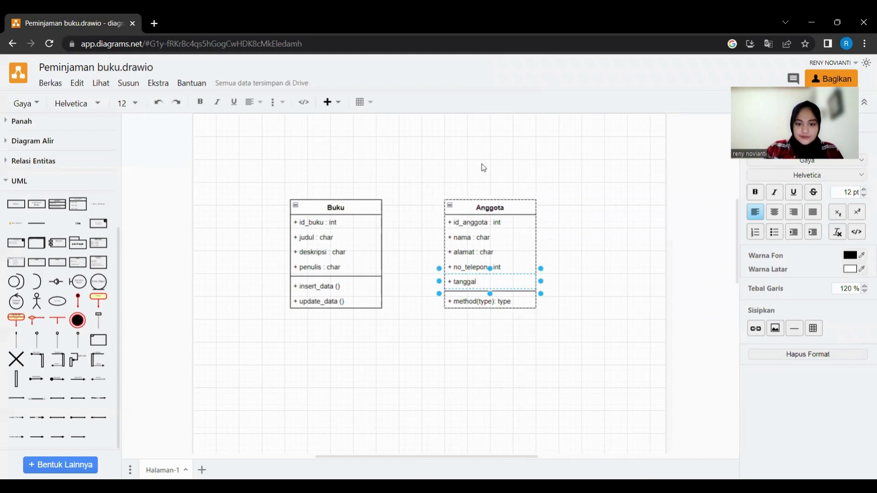
text(_daf)
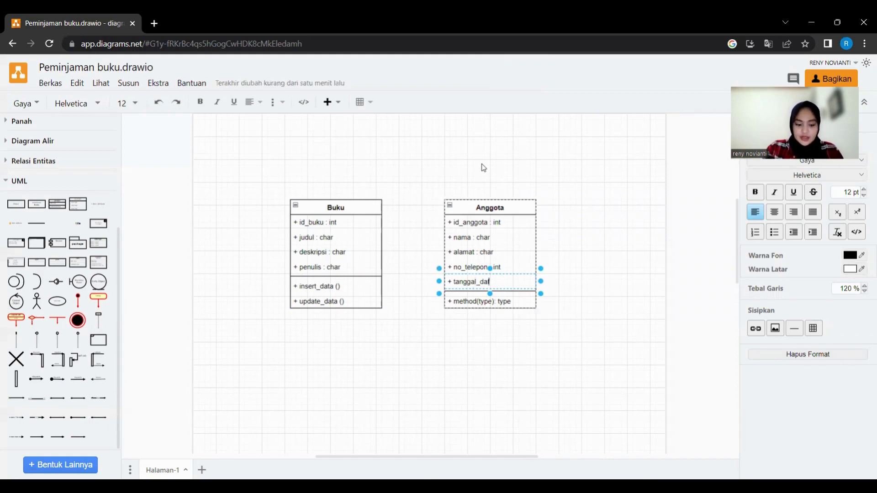
text(tar : date)
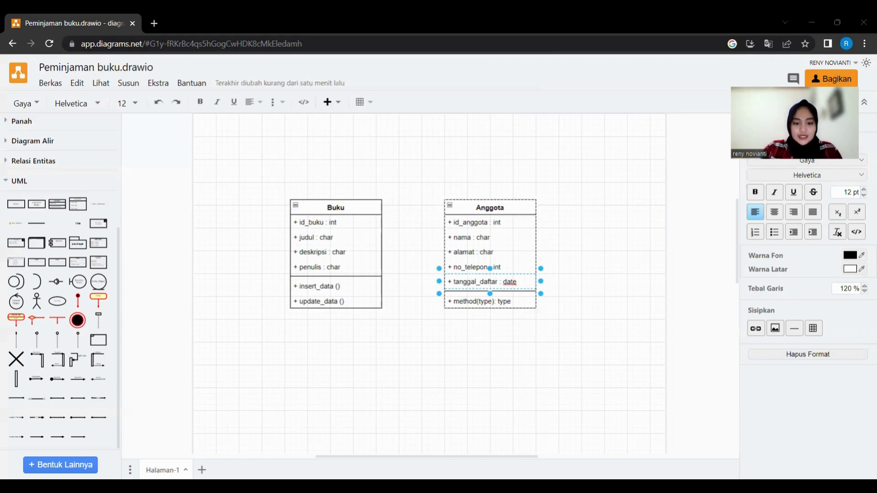
- Change the placeholder method row of the Anggota class to "+ update_data ()"
click(484, 301)
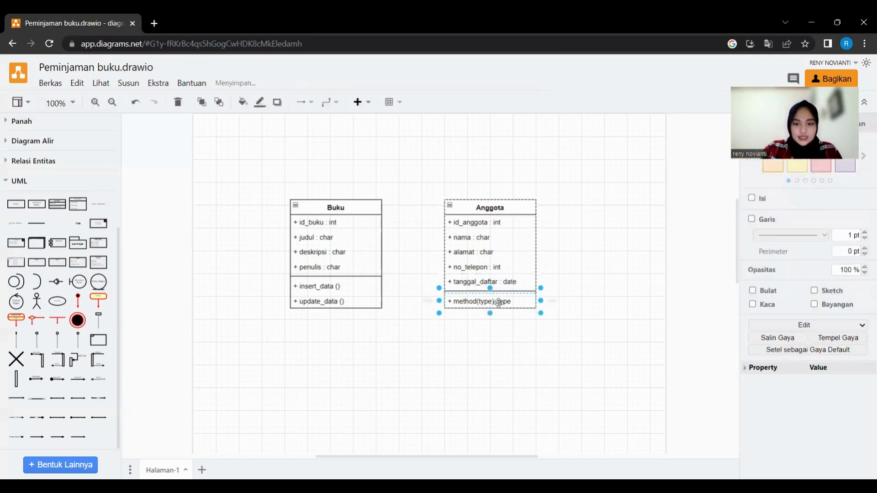
double_click(484, 301)
double_click(504, 301)
key(BackSpace)
key(BackSpace)
key(BackSpace)
key(BackSpace)
key(BackSpace)
key(BackSpace)
key(BackSpace)
key(BackSpace)
key(BackSpace)
key(BackSpace)
key(BackSpace)
key(BackSpace)
key(BackSpace)
key(BackSpace)
key(BackSpace)
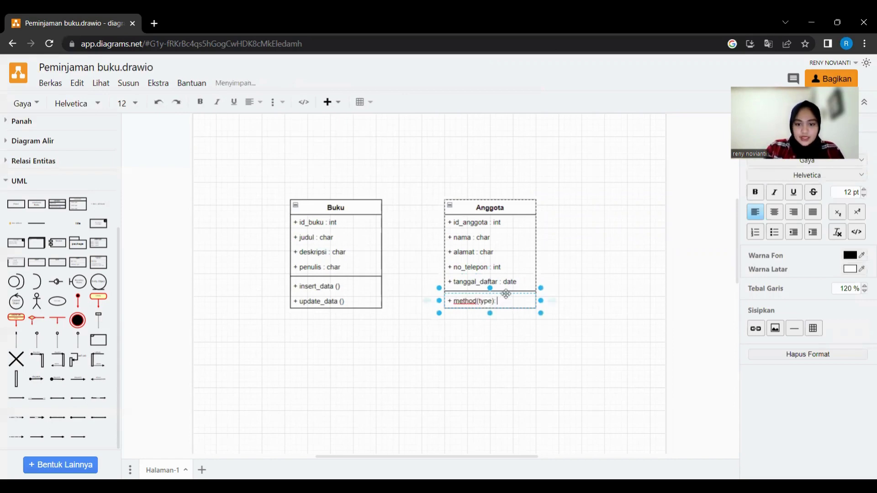
text(u)
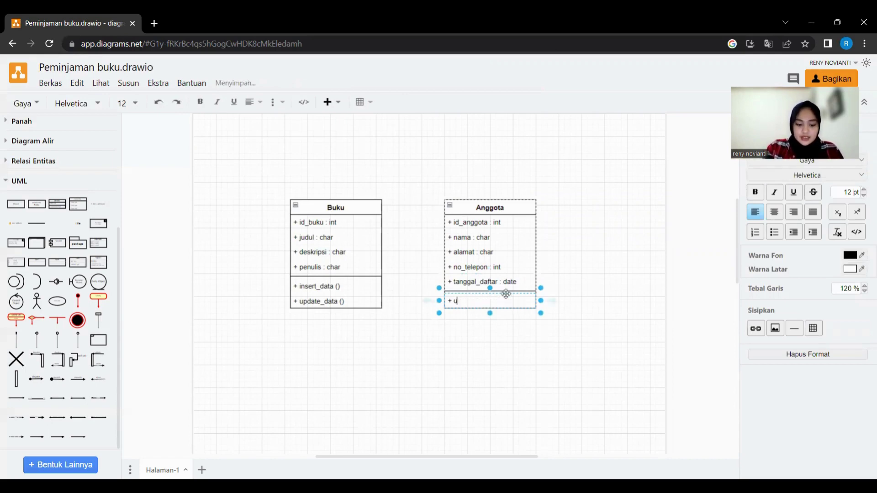
text(pdate_data)
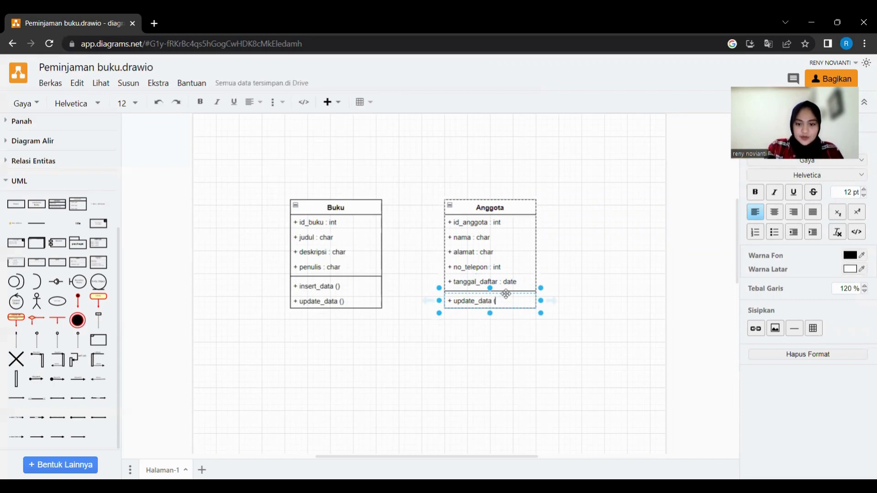
text( ())
- Add an item row below update_data in the Anggota class and change its text to "+ insert_data ()"
drag(104, 205, 456, 299)
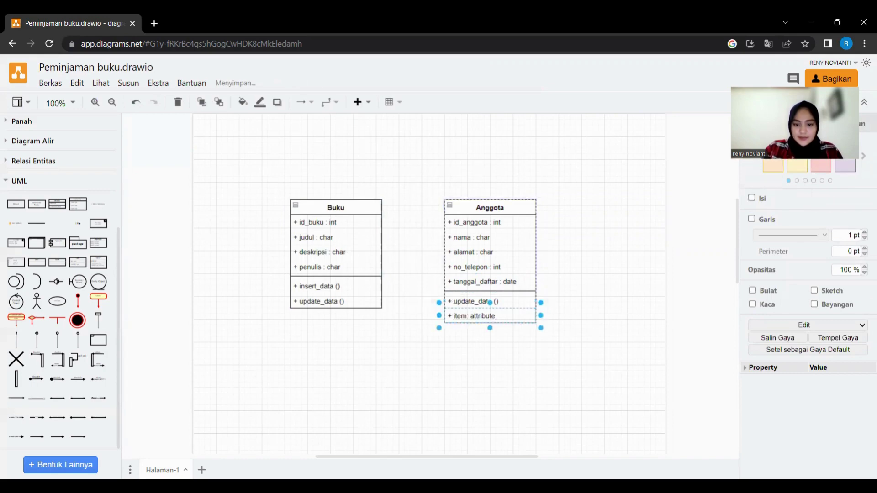
double_click(471, 317)
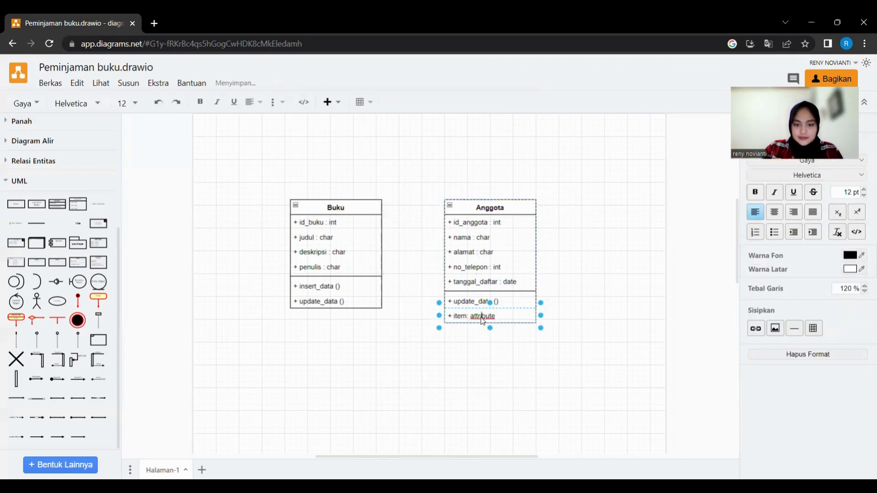
double_click(482, 320)
key(BackSpace)
key(BackSpace)
key(BackSpace)
key(BackSpace)
key(BackSpace)
key(BackSpace)
key(BackSpace)
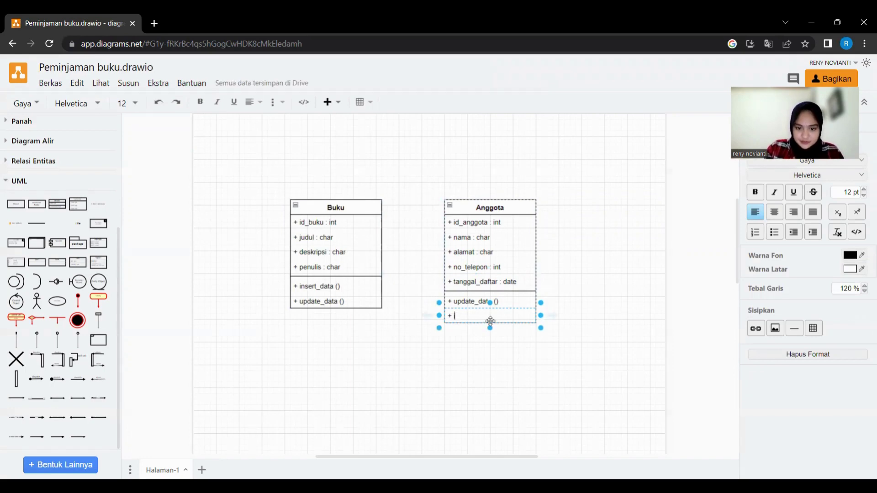
text(insert)
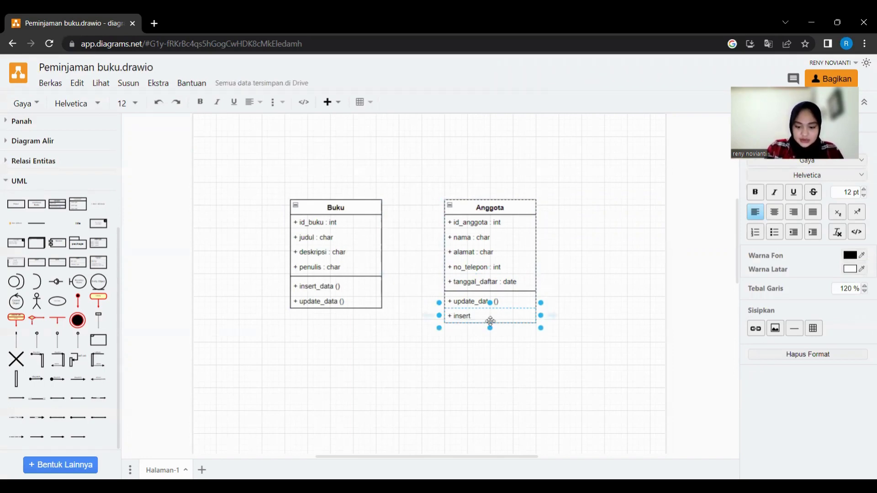
text(_data)
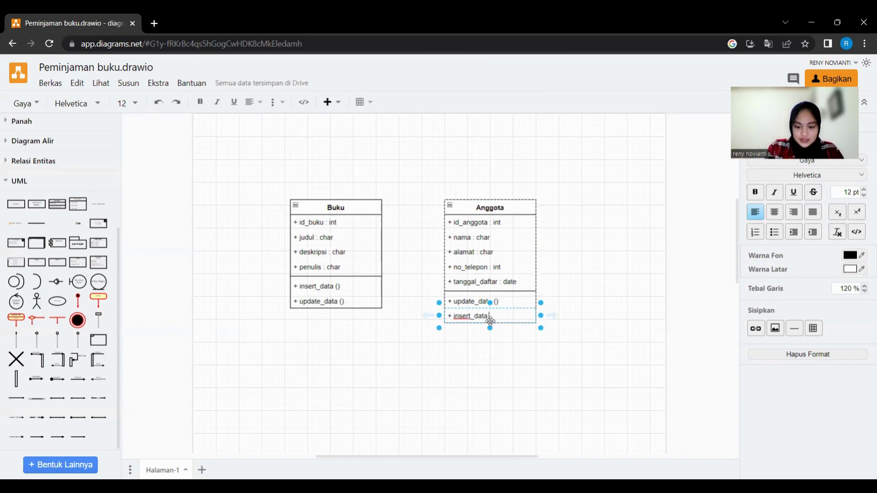
text( ())
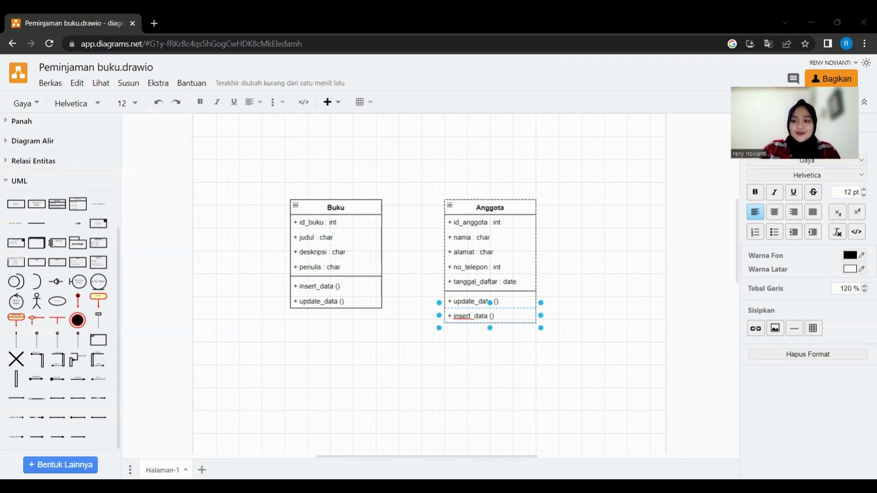
- Move the Anggota class closer to Buku and add a new class named Petugas on the other side of Anggota
click(450, 207)
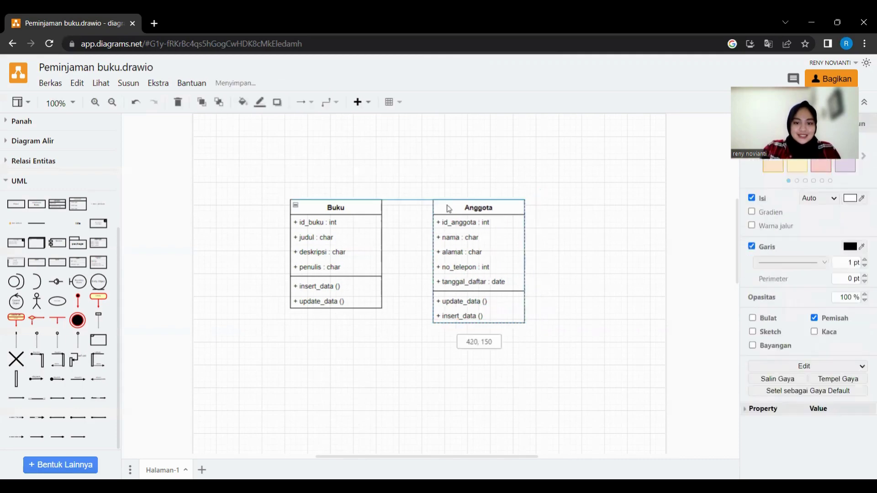
drag(450, 207, 398, 207)
mouse_move(56, 208)
drag(56, 208, 518, 202)
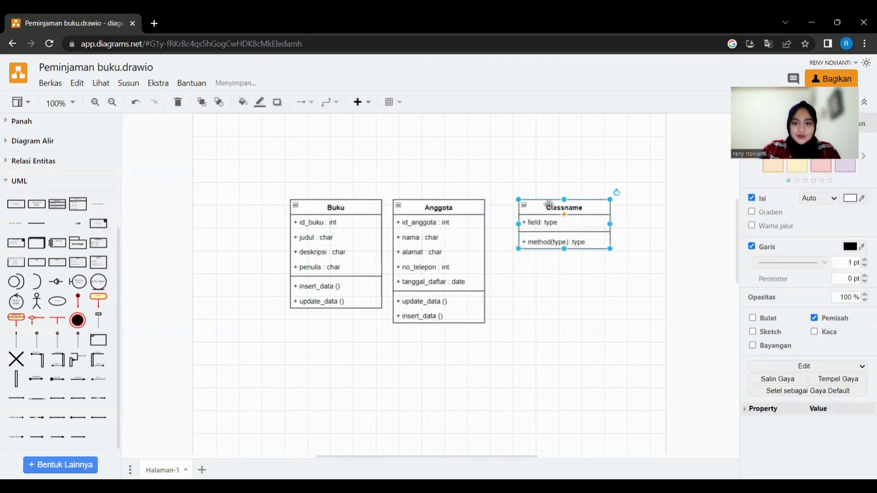
double_click(554, 210)
text(Petugas)
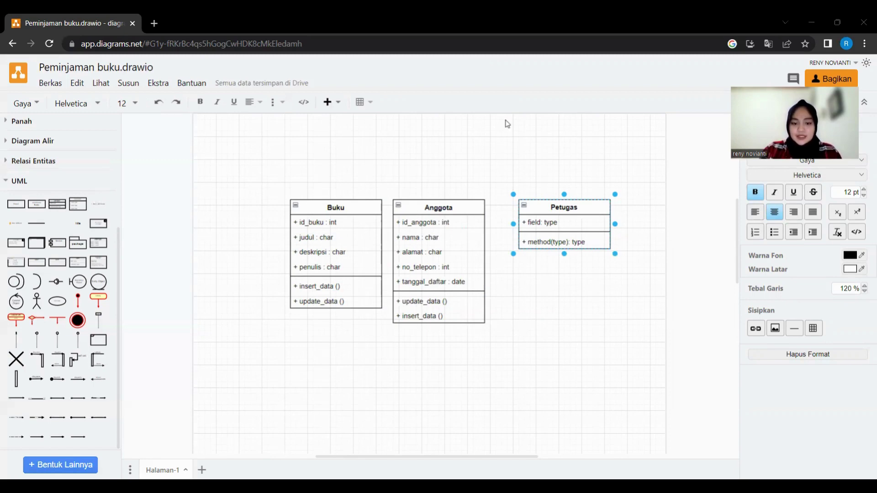
- Change the placeholder field row of the Petugas class to "+ id_petugas : int"
click(541, 222)
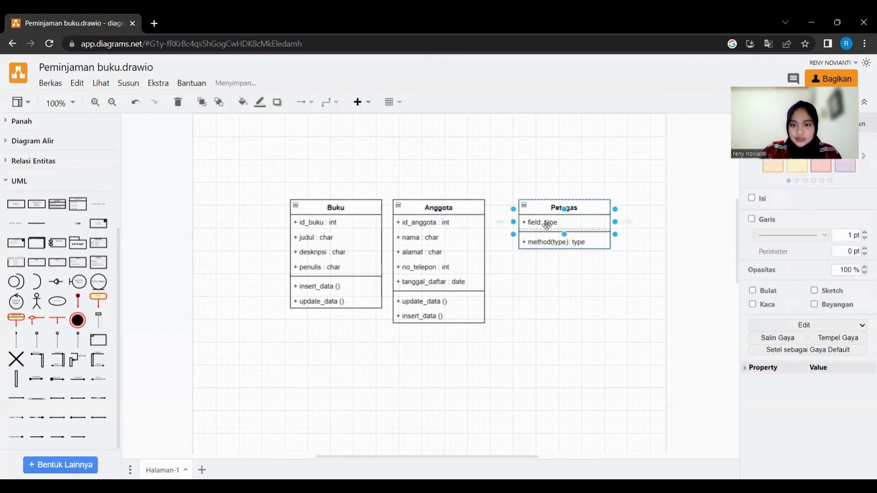
double_click(543, 223)
double_click(550, 222)
key(BackSpace)
key(BackSpace)
key(BackSpace)
key(BackSpace)
key(BackSpace)
key(BackSpace)
key(BackSpace)
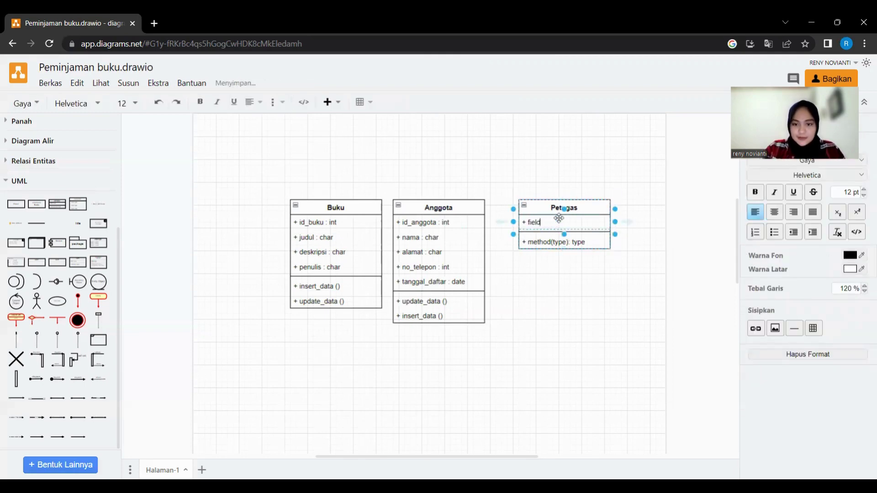
text(id_)
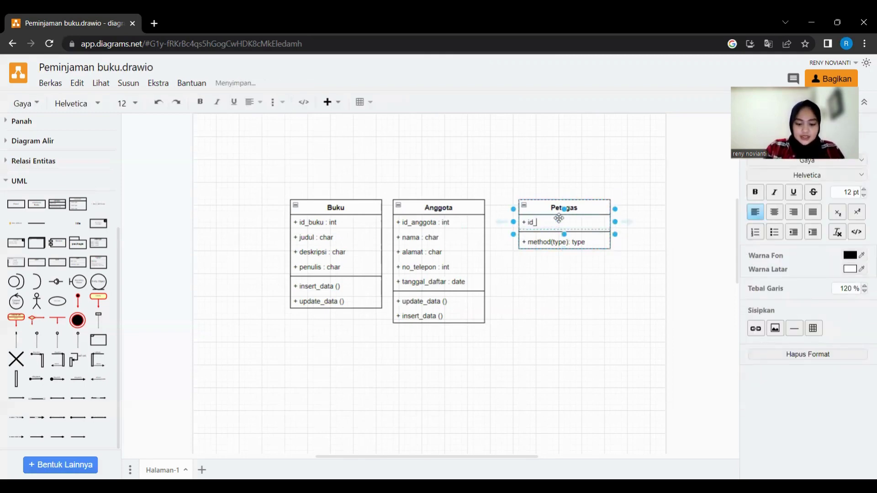
text(petigas)
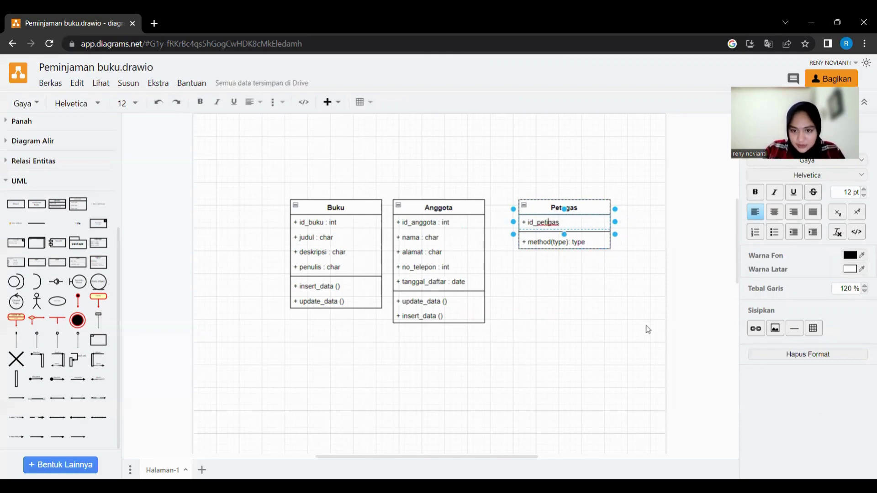
key(BackSpace)
text(ugas : int)
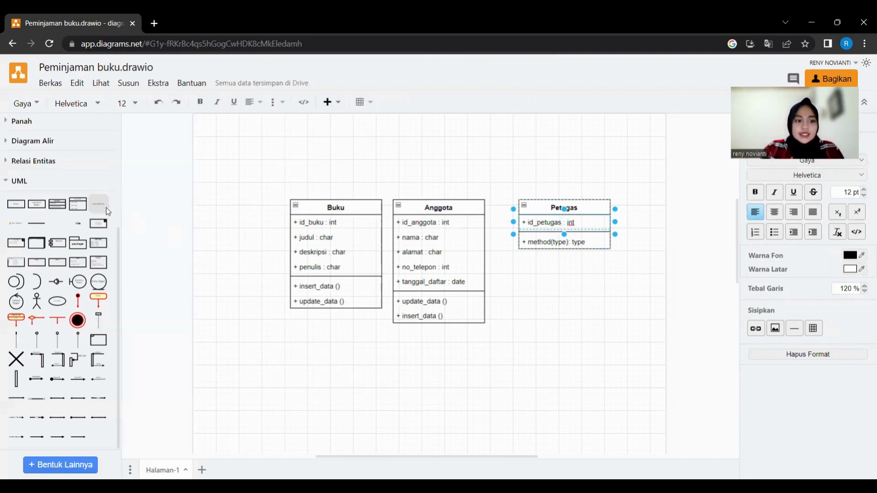
- Add an item row below id_petugas in the Petugas class and change its text to "+ no_telepon : int"
drag(106, 208, 525, 225)
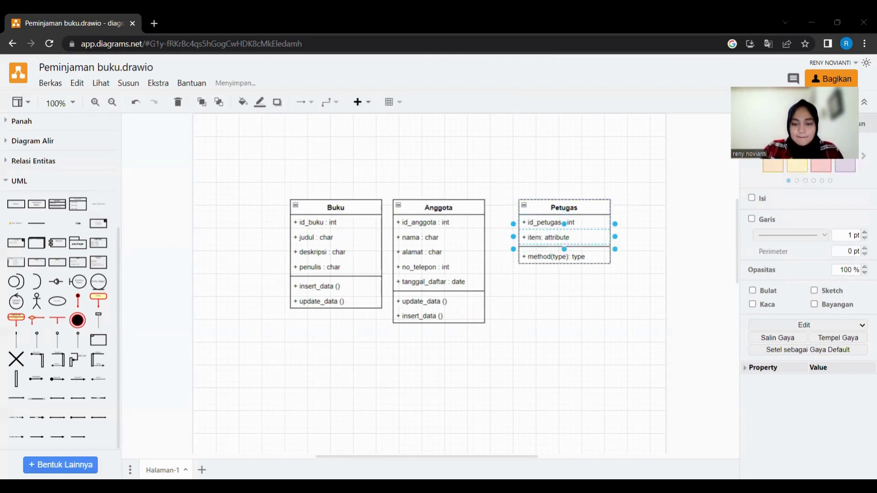
double_click(550, 237)
key(BackSpace)
key(BackSpace)
key(BackSpace)
key(BackSpace)
key(BackSpace)
key(BackSpace)
key(BackSpace)
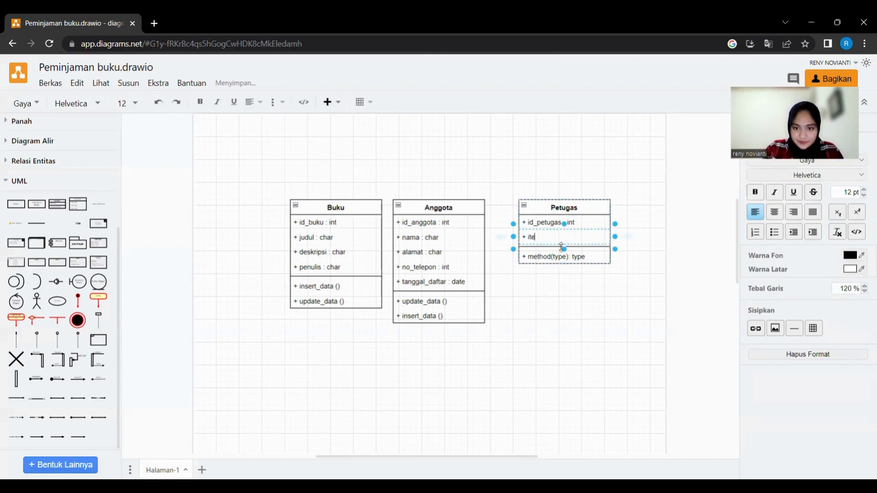
text(no)
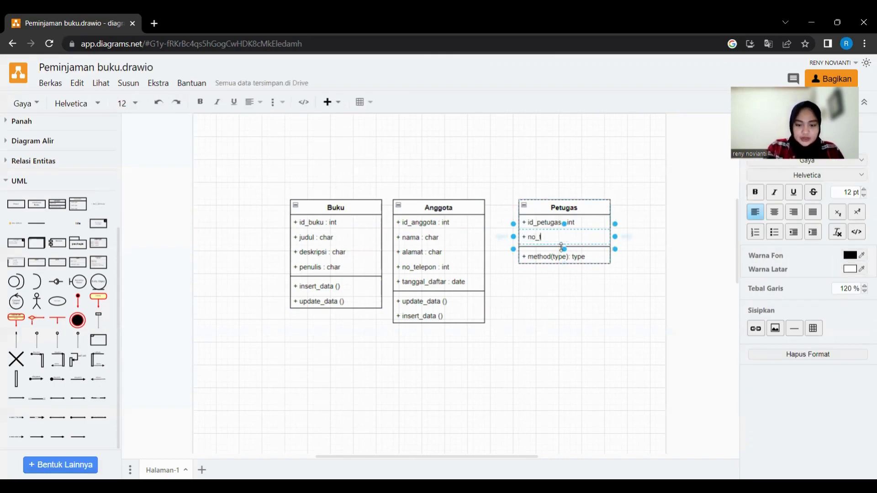
text(_telepon)
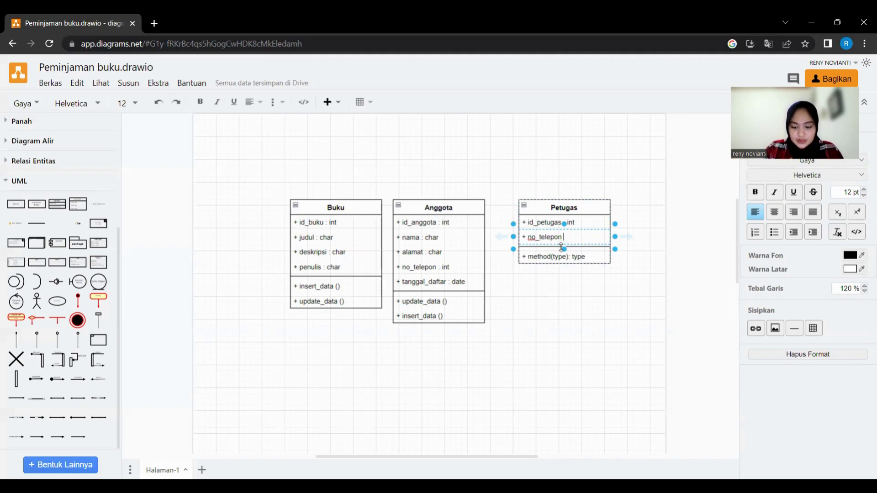
text( : )
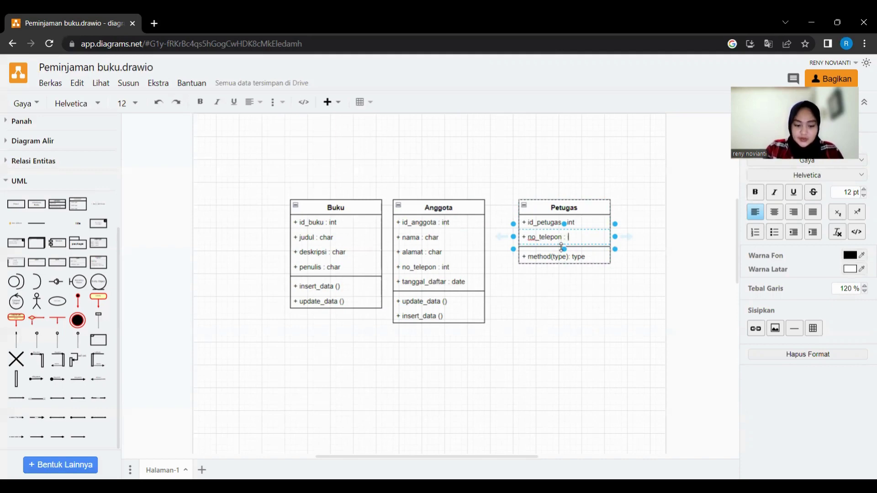
text(int)
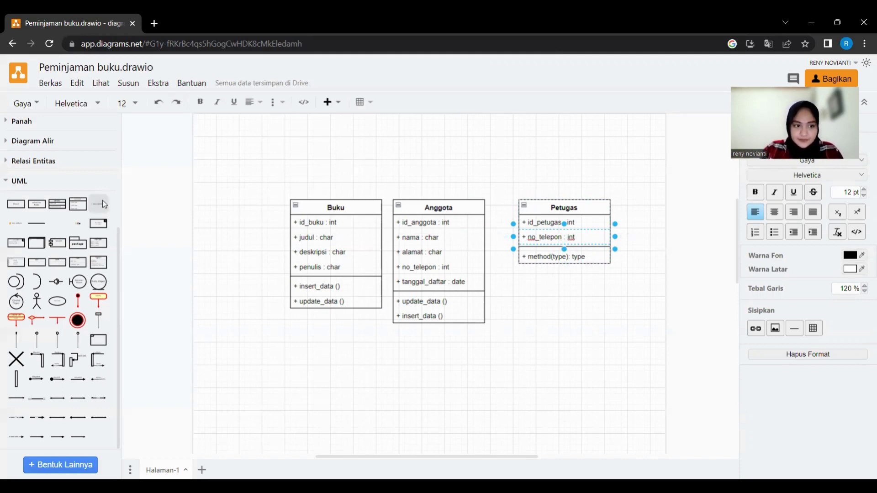
- Add an item row below no_telepon in the Petugas class and change its text to "+ nama : char"
drag(103, 200, 548, 238)
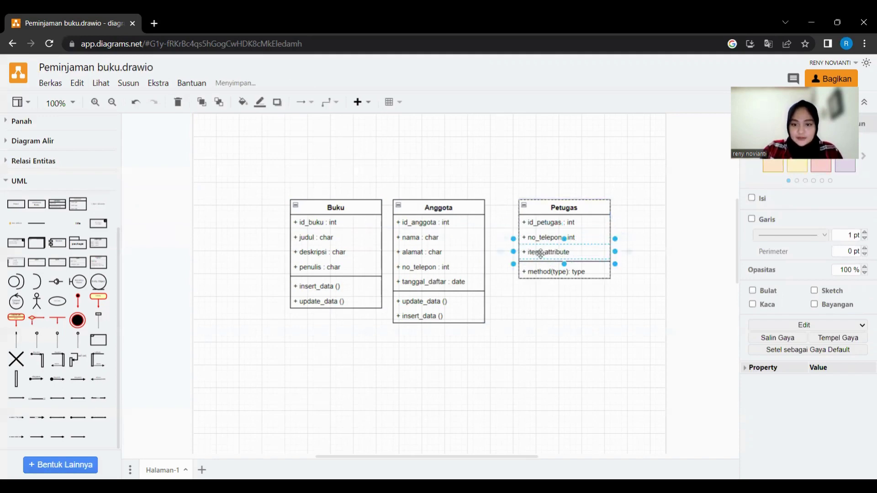
double_click(560, 254)
double_click(560, 255)
key(BackSpace)
key(BackSpace)
key(BackSpace)
key(BackSpace)
key(BackSpace)
key(BackSpace)
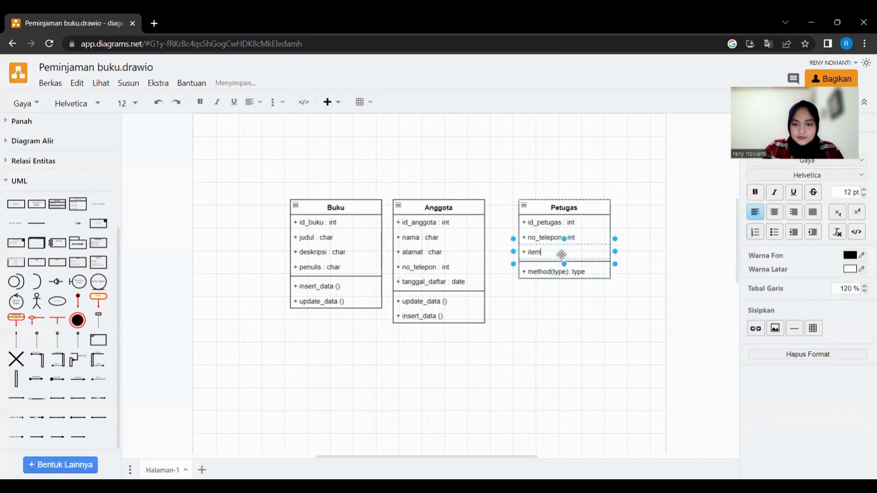
text(nama : )
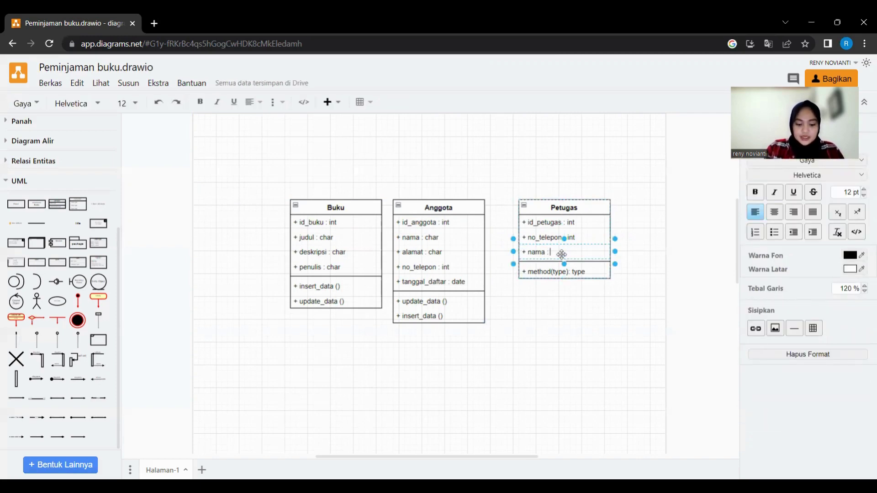
text(char)
- Add an item row below nama in the Petugas class and change its text to "+ alamat : char"
drag(563, 255, 573, 301)
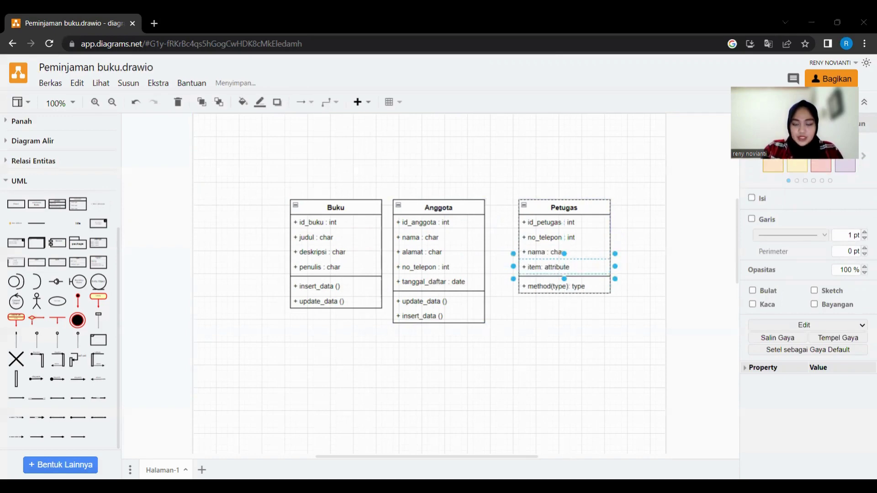
double_click(555, 267)
double_click(555, 267)
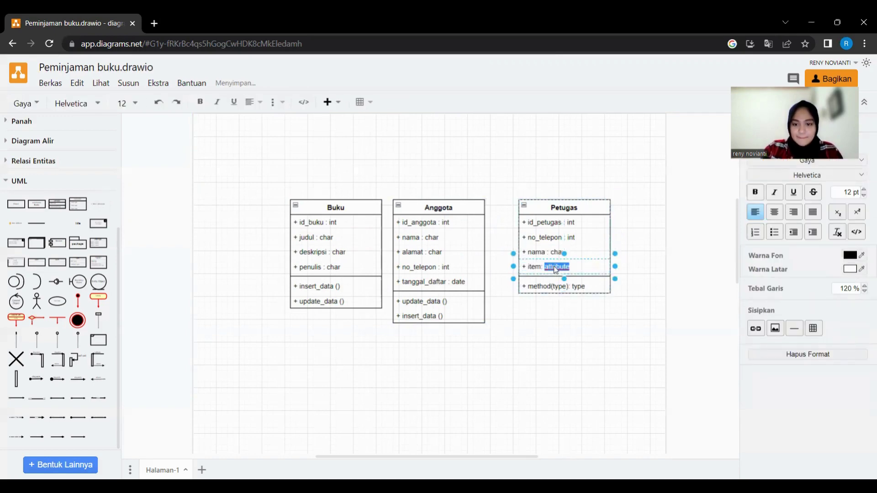
key(BackSpace)
key(BackSpace)
key(BackSpace)
key(BackSpace)
key(BackSpace)
key(BackSpace)
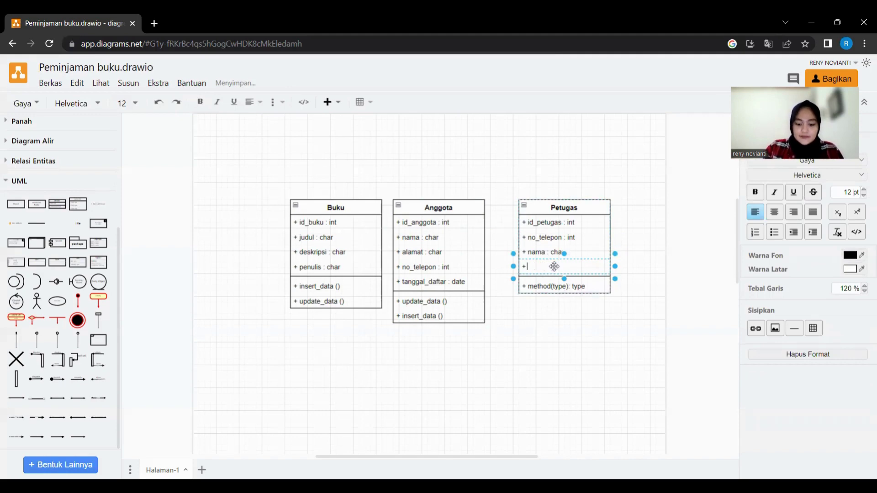
text(alamat : char)
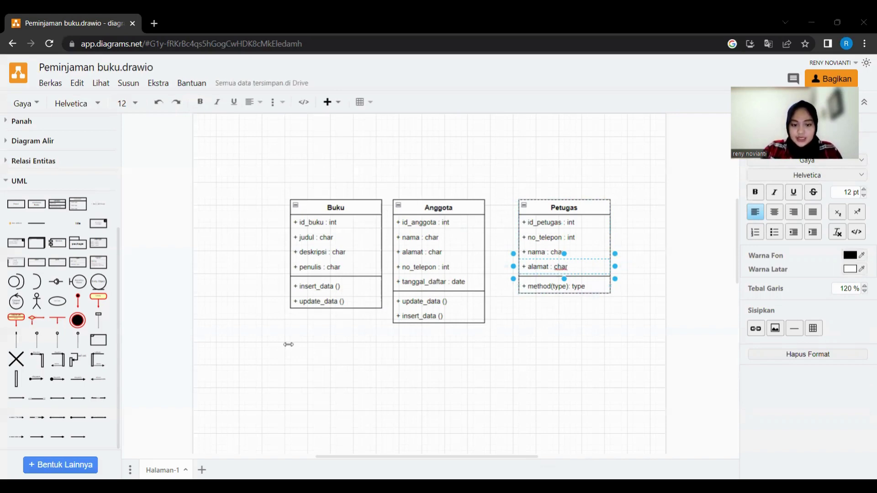
- Change the placeholder method row of the Petugas class to "+ insert _data ()"
double_click(562, 288)
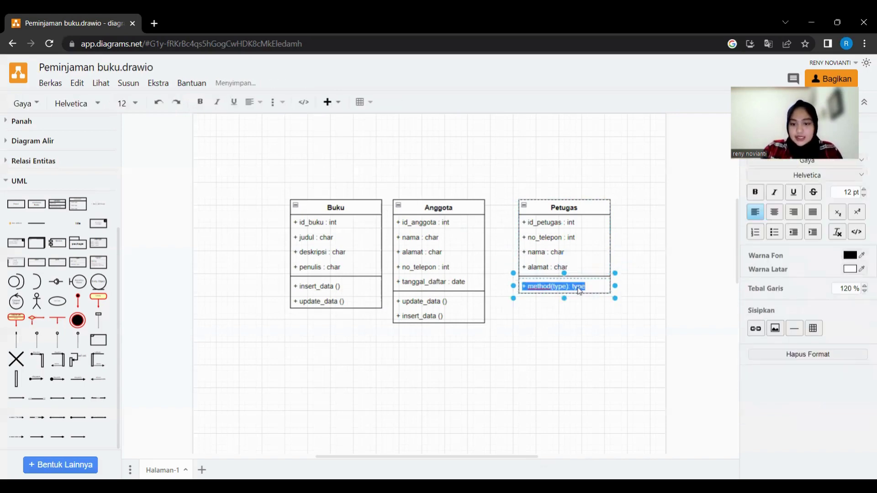
double_click(579, 291)
key(BackSpace)
key(BackSpace)
key(BackSpace)
key(BackSpace)
key(BackSpace)
key(BackSpace)
key(BackSpace)
key(BackSpace)
key(BackSpace)
key(BackSpace)
key(BackSpace)
key(BackSpace)
key(BackSpace)
key(BackSpace)
key(BackSpace)
key(BackSpace)
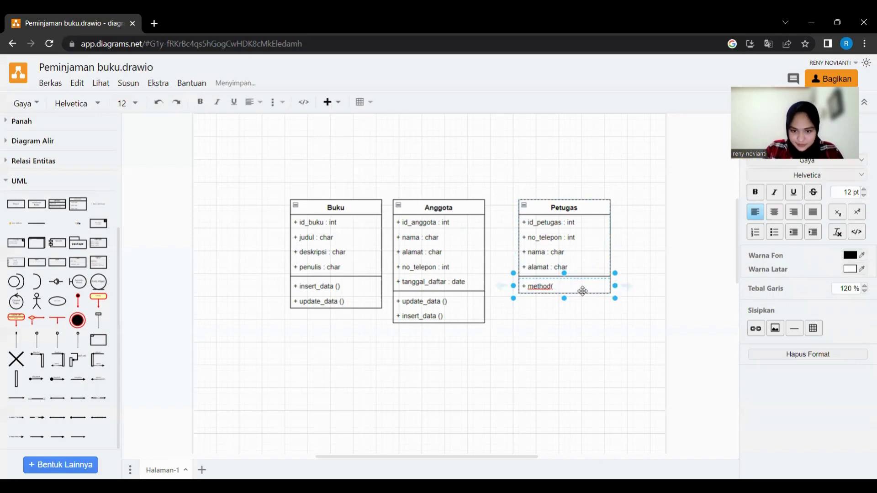
text(insert )
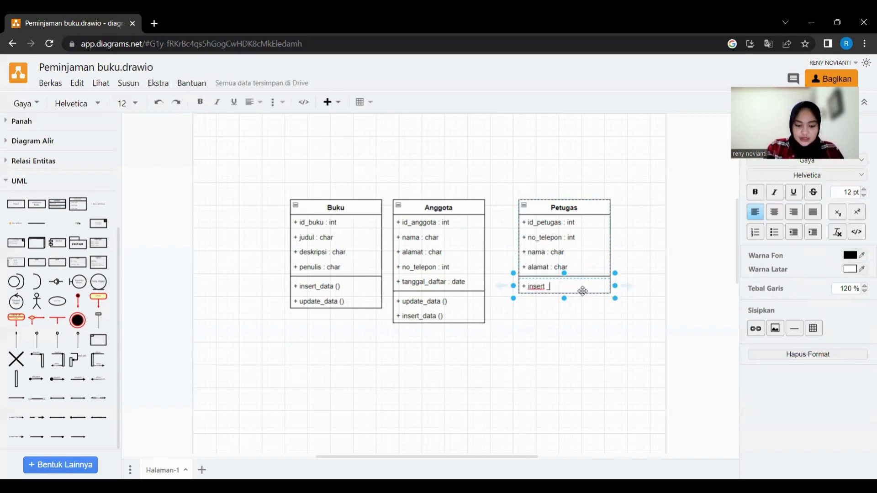
text(_data ())
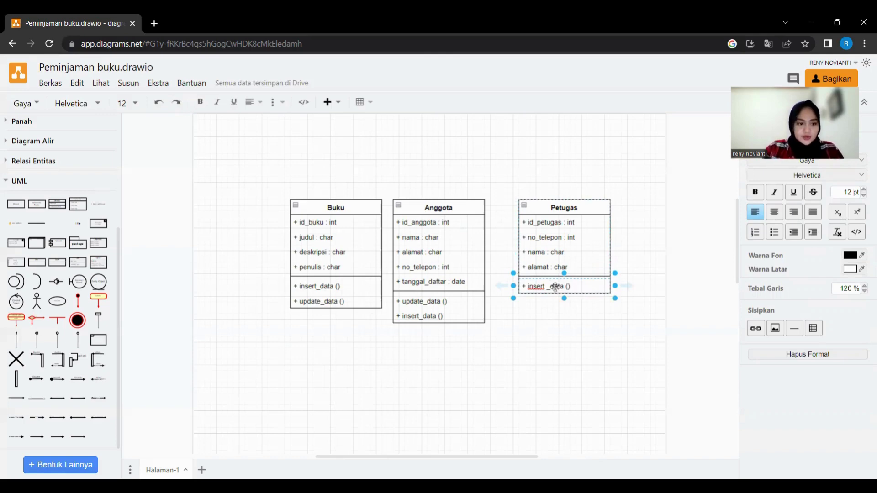
key(Escape)
- Add an item row to the method section of the Petugas class and place it below the insert _data () row
drag(253, 221, 569, 286)
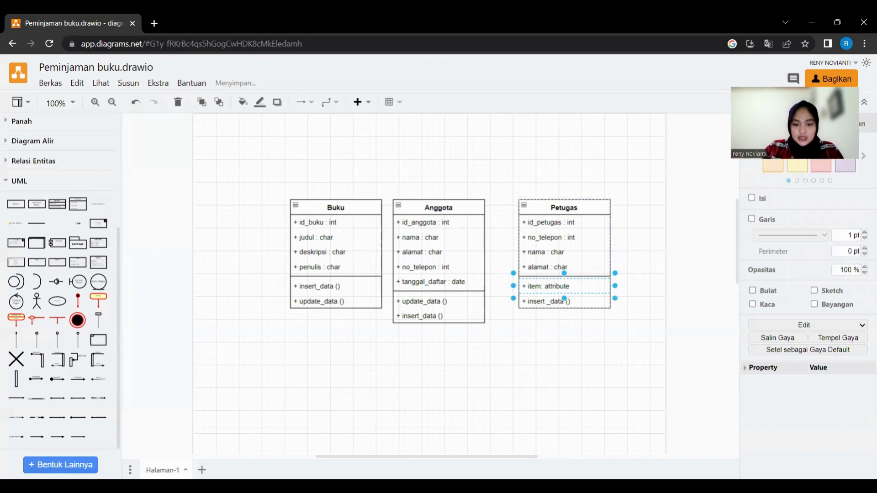
double_click(545, 302)
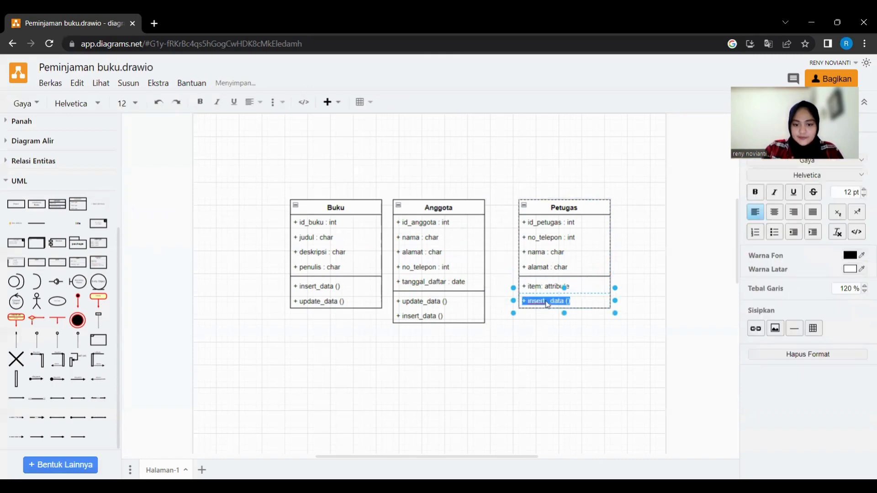
key(shift+Home)
click(559, 325)
drag(539, 297, 543, 288)
click(541, 300)
click(541, 300)
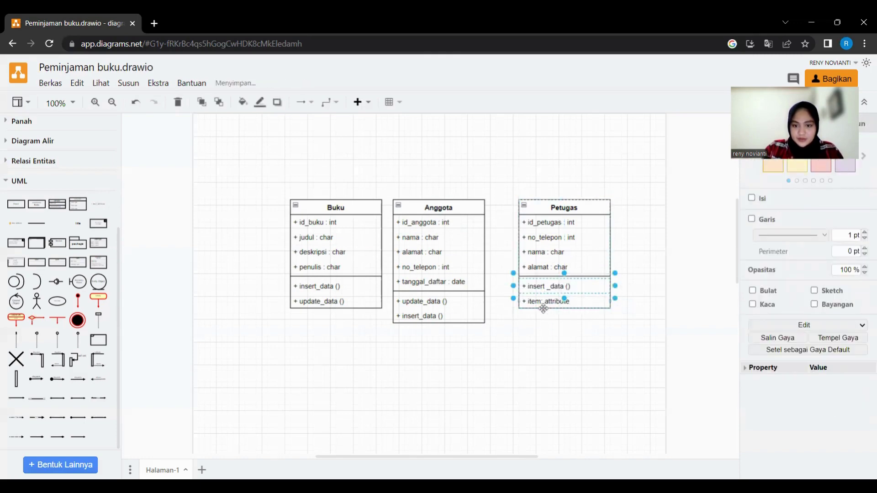
- Change the text of the new item row in the Petugas method section to "+ update_data ()"
double_click(544, 305)
double_click(539, 303)
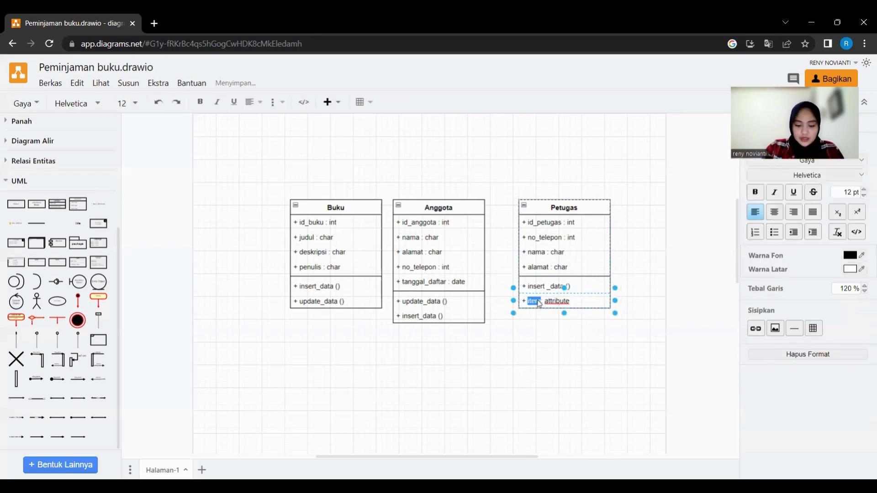
text(update)
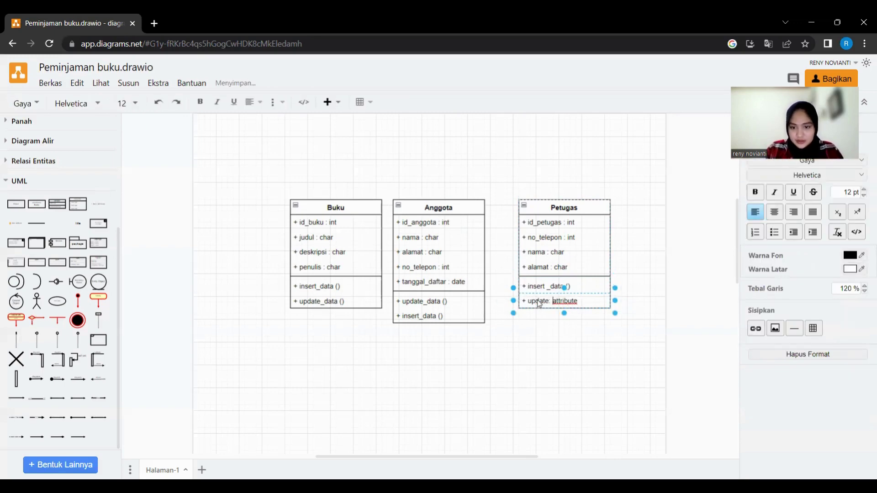
key(Right)
key(Right)
key(Right)
key(Right)
key(Right)
key(Right)
key(Right)
key(Right)
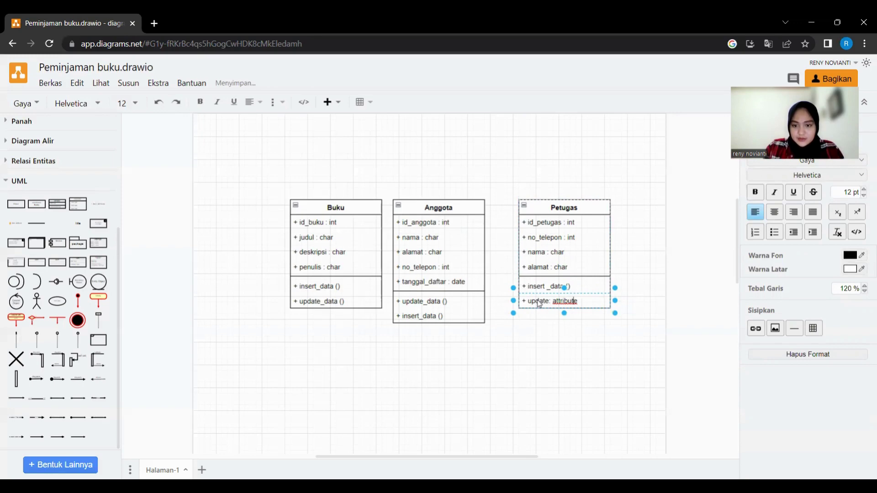
key(BackSpace)
key(BackSpace)
key(BackSpace)
key(BackSpace)
key(BackSpace)
key(BackSpace)
key(BackSpace)
key(BackSpace)
key(BackSpace)
key(BackSpace)
key(BackSpace)
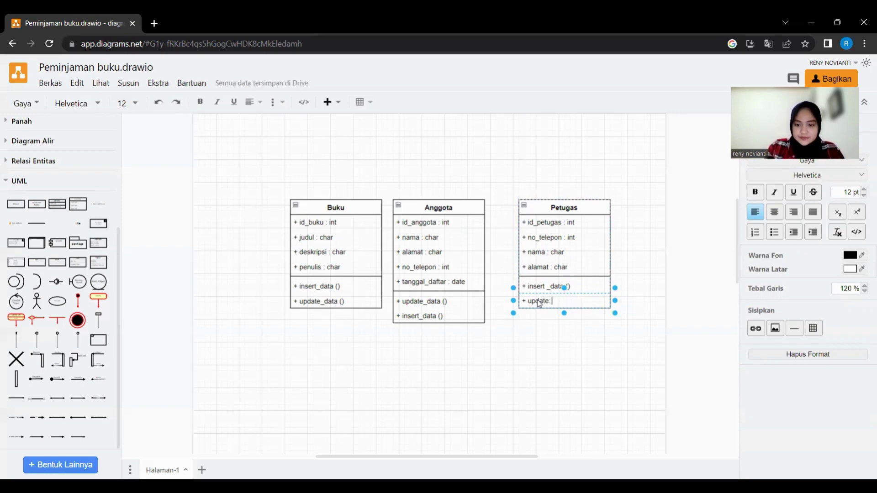
text(_data)
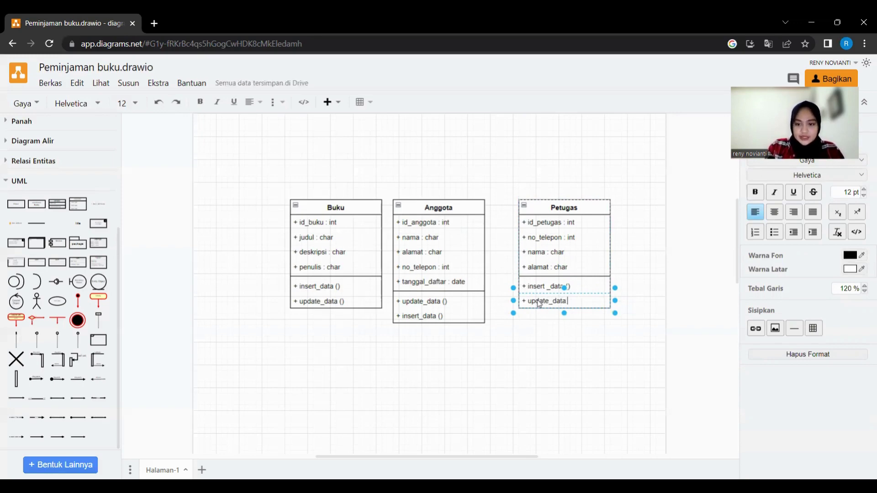
text( ())
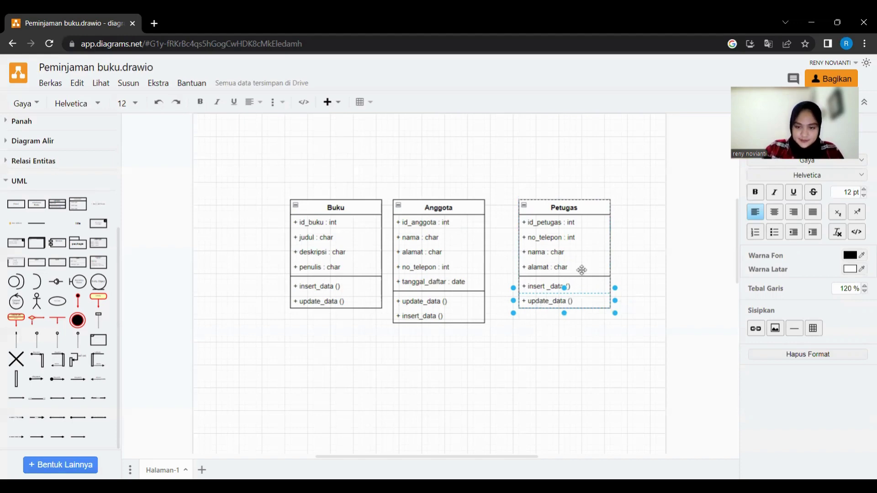
click(649, 286)
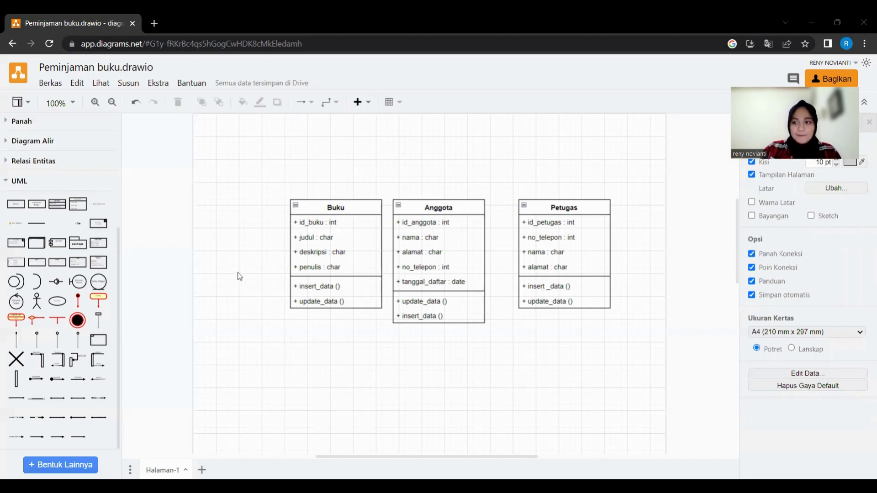
- Add a new class named Pinjam below the Anggota class and move it closer to Anggota
scroll(239, 276, down, 1)
drag(62, 208, 394, 316)
double_click(438, 321)
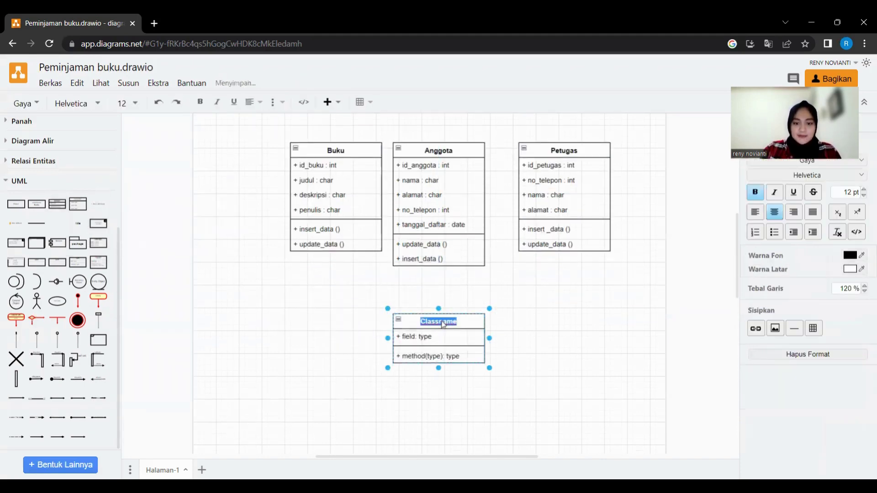
text(Pinjam)
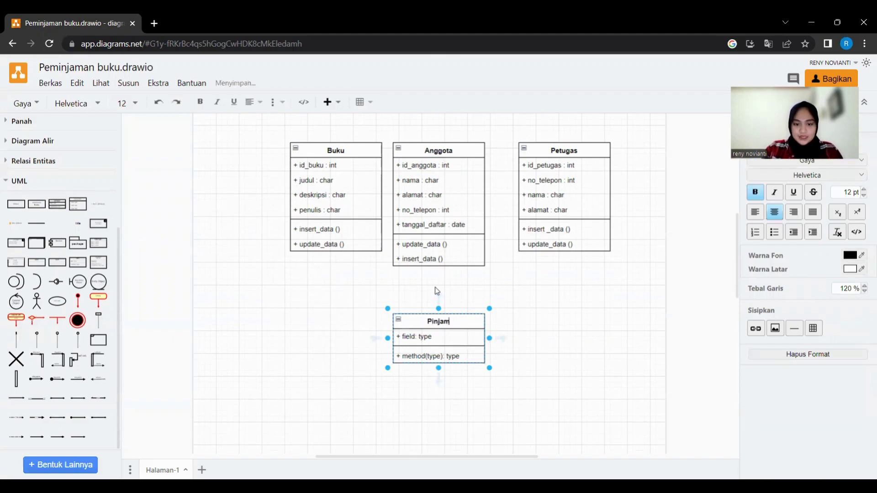
key(Escape)
drag(438, 347, 438, 319)
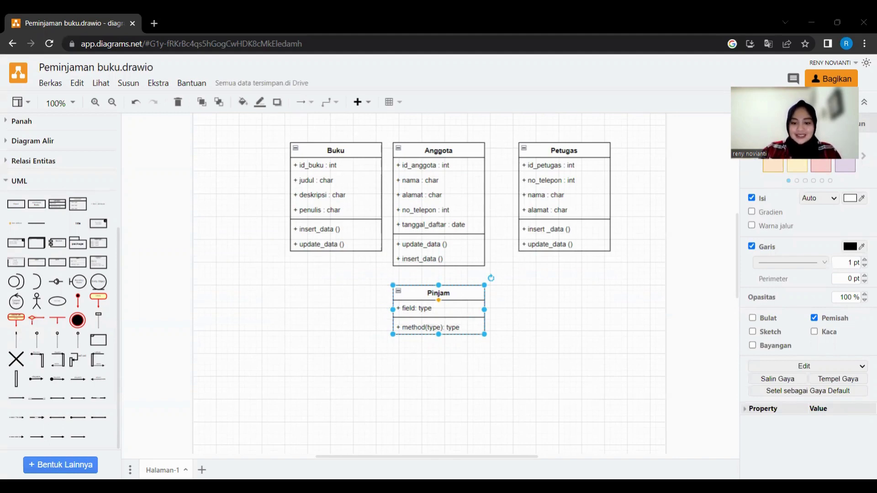
- Change the placeholder field row of the Pinjam class to "+ id_anggota : int"
click(259, 315)
double_click(425, 308)
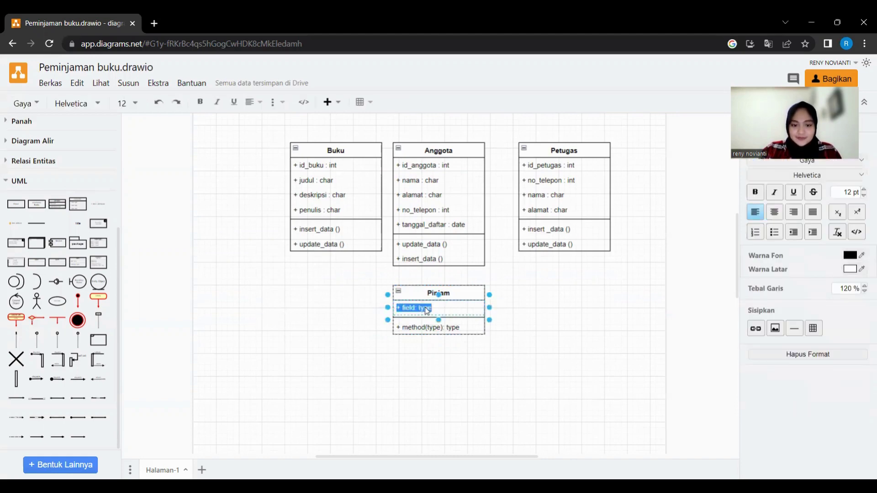
double_click(424, 309)
key(BackSpace)
key(BackSpace)
key(BackSpace)
key(BackSpace)
key(BackSpace)
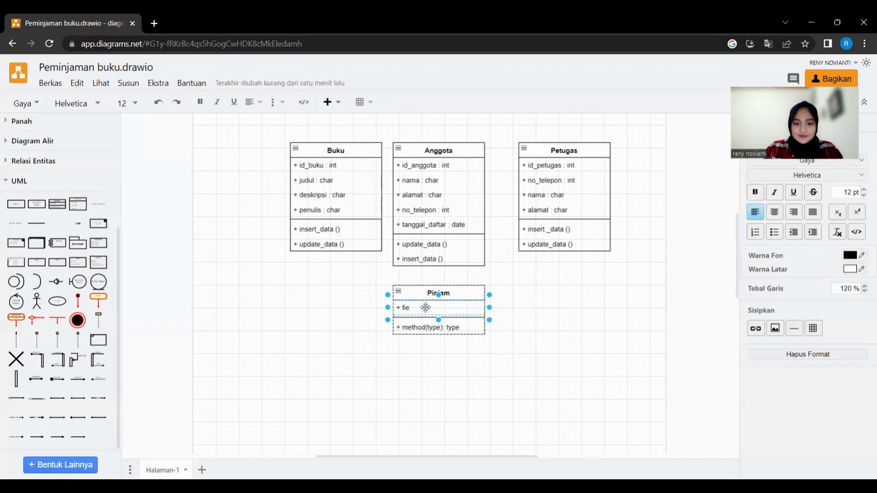
key(BackSpace)
text(id)
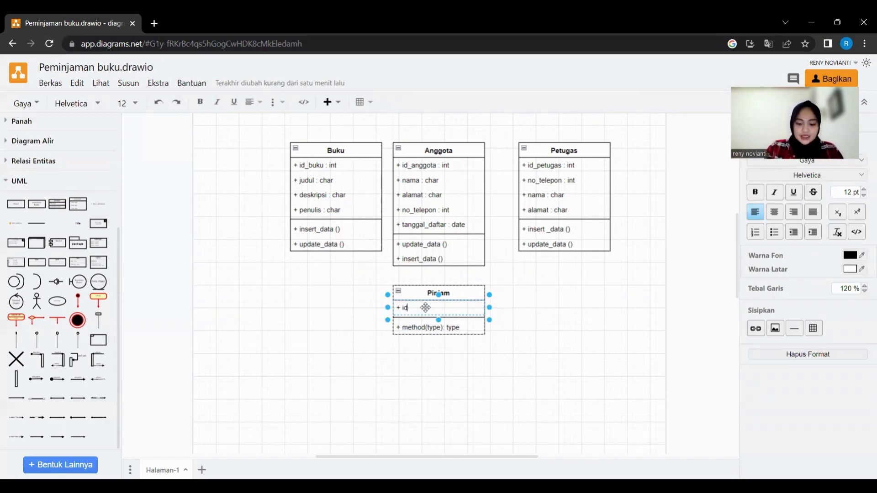
text(_anggot)
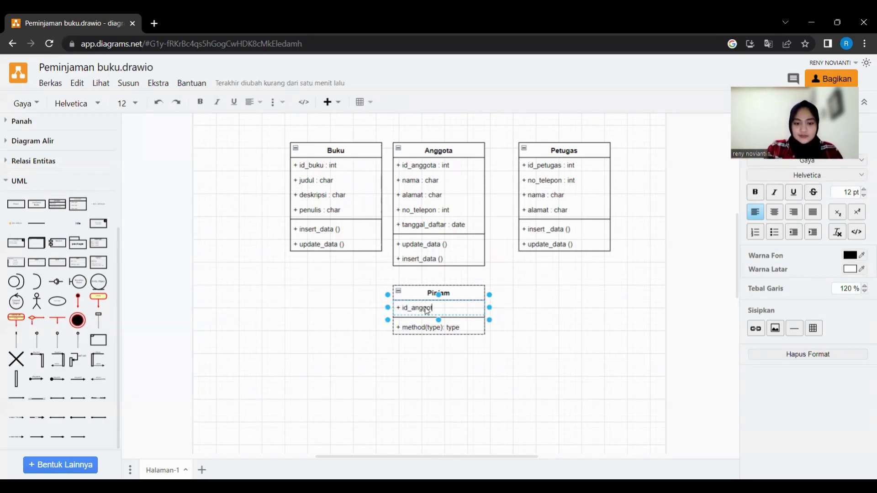
text(a : int)
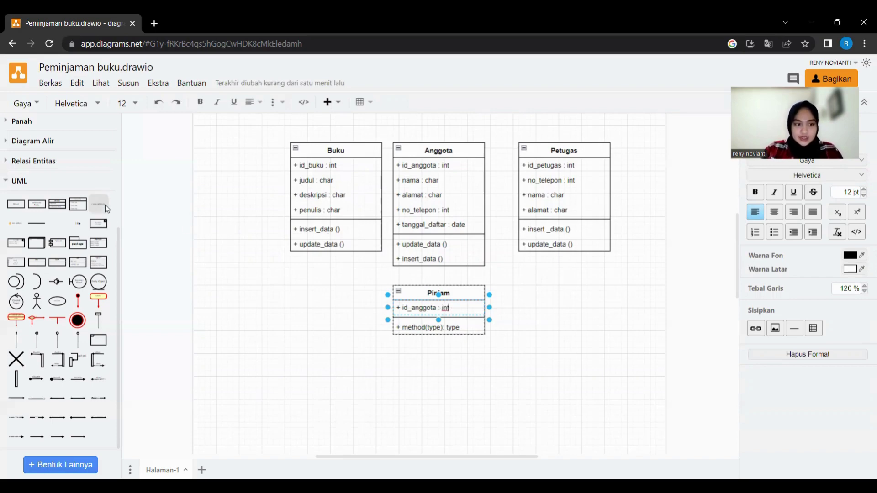
- Add an item row below id_anggota in the Pinjam class and change its text to "+ id_petugas : int"
drag(106, 204, 415, 306)
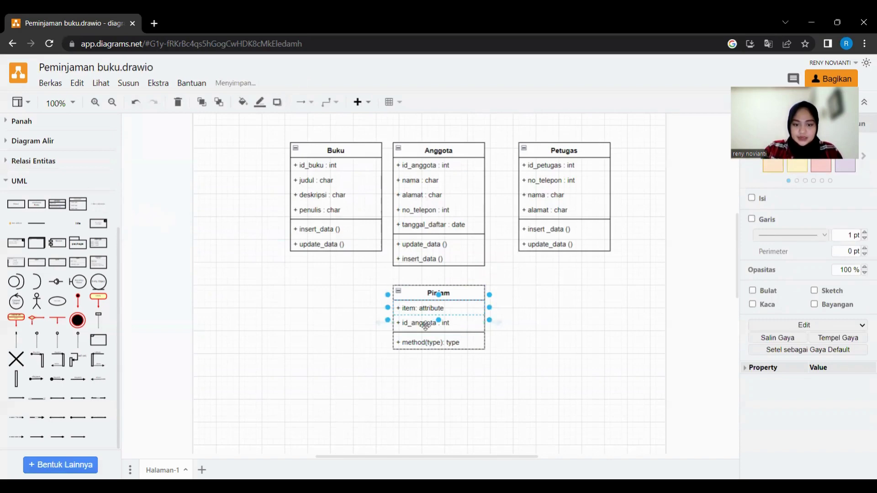
drag(425, 325, 424, 312)
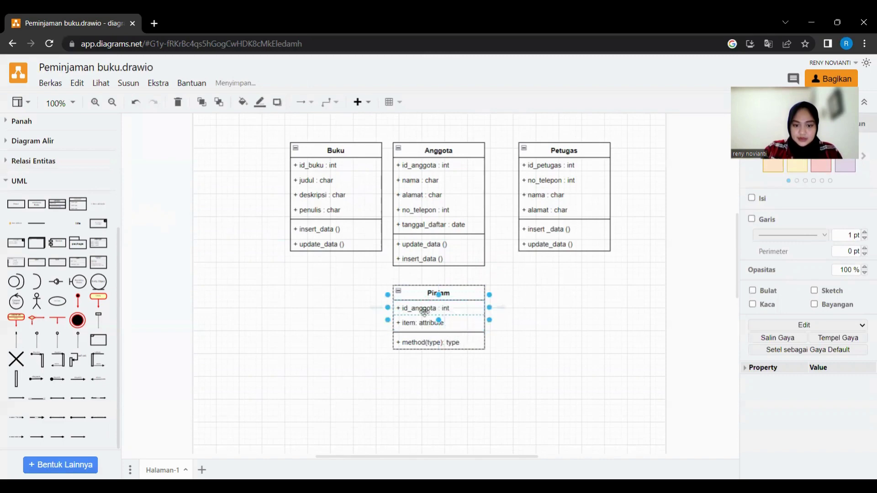
double_click(420, 324)
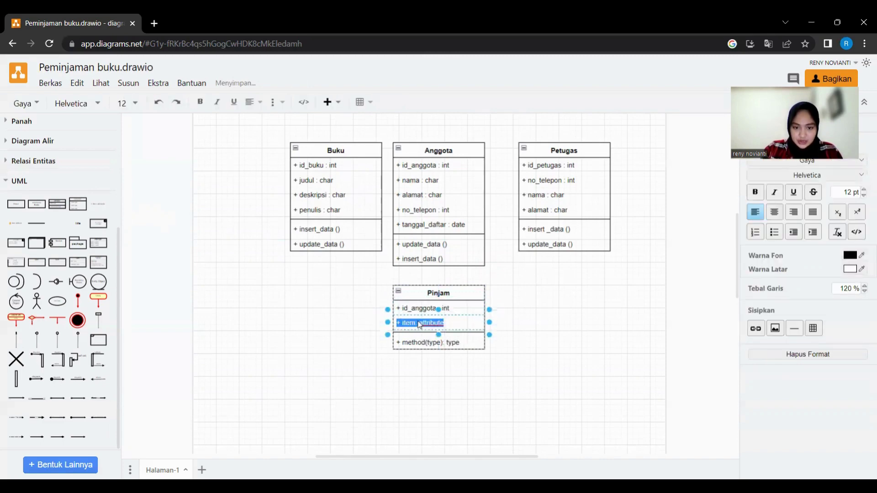
click(457, 324)
double_click(441, 326)
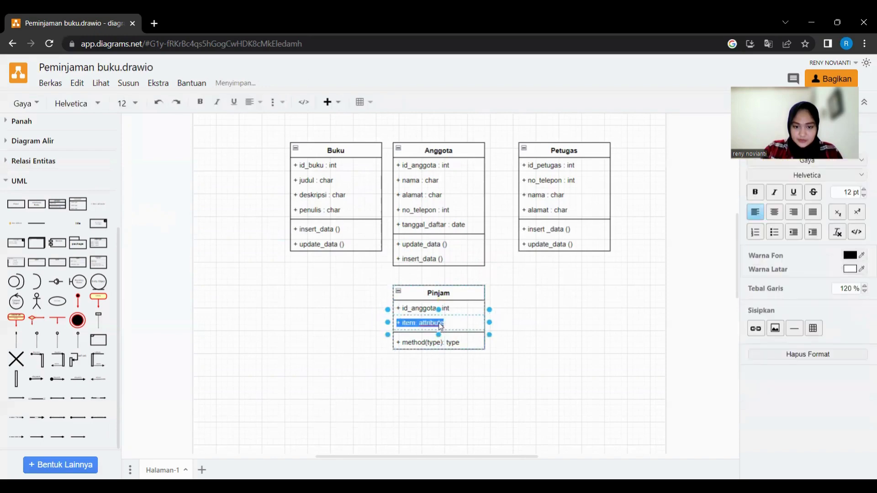
click(452, 324)
key(BackSpace)
key(BackSpace)
key(BackSpace)
key(BackSpace)
key(BackSpace)
key(BackSpace)
key(BackSpace)
key(BackSpace)
key(BackSpace)
key(BackSpace)
key(BackSpace)
key(BackSpace)
key(BackSpace)
key(BackSpace)
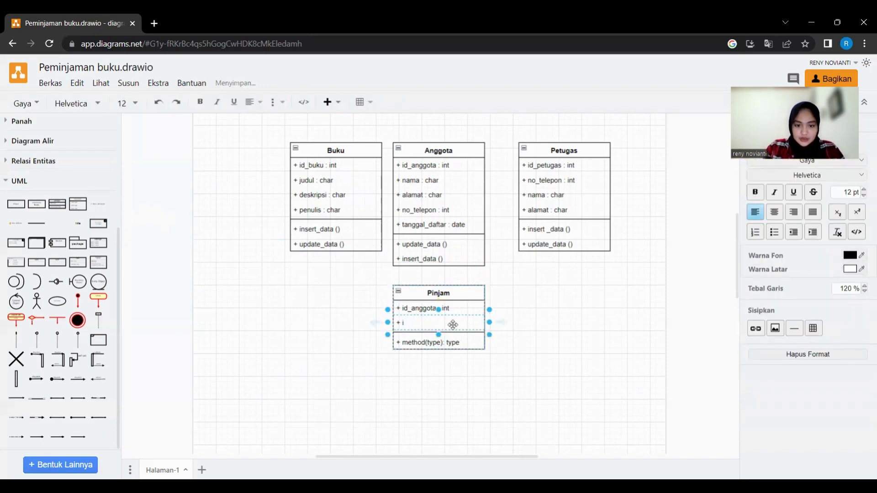
text(d_petug)
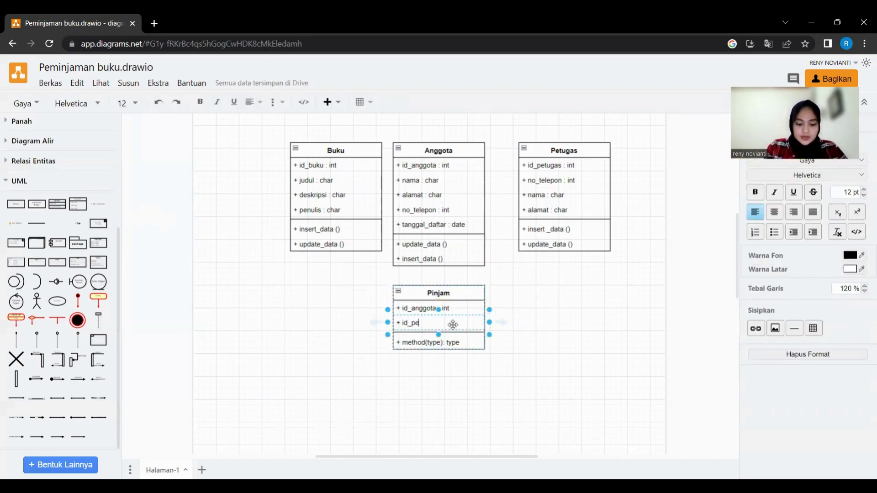
key(BackSpace)
key(BackSpace)
text(u)
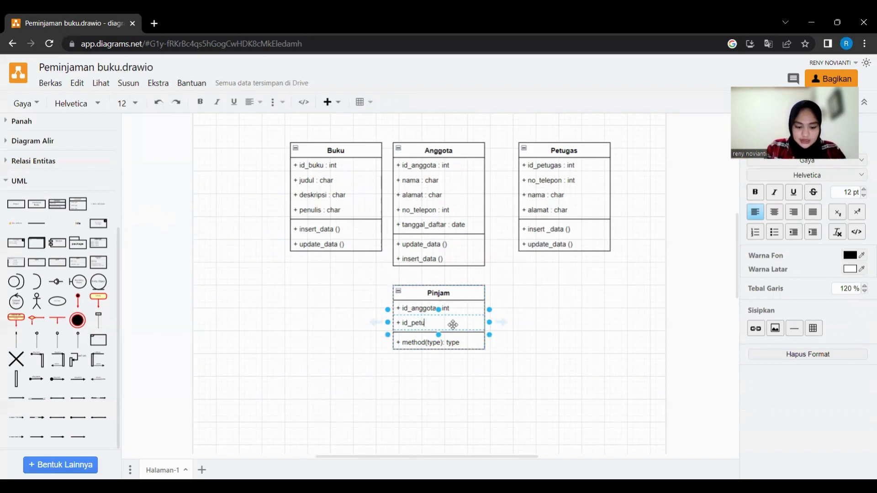
text(gas : int)
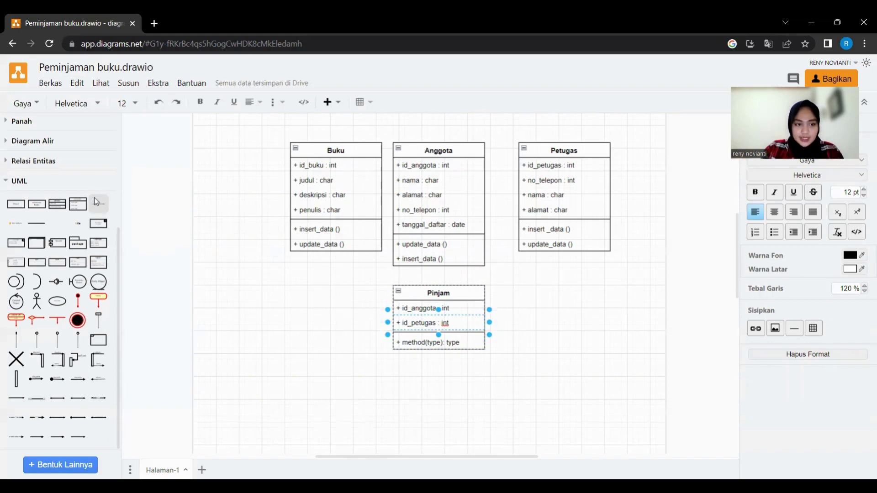
- Add an item row below id_petugas in the Pinjam class and change its text to "+ id_buku : int"
key(Escape)
drag(404, 325, 404, 325)
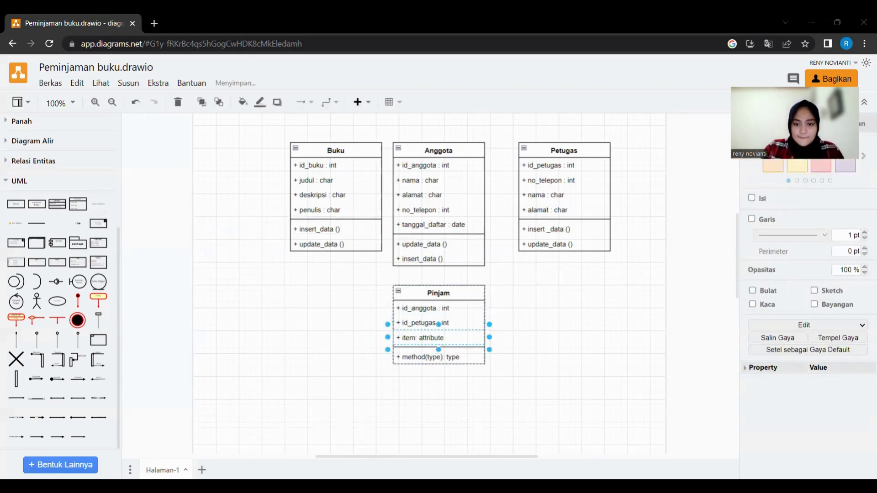
double_click(421, 338)
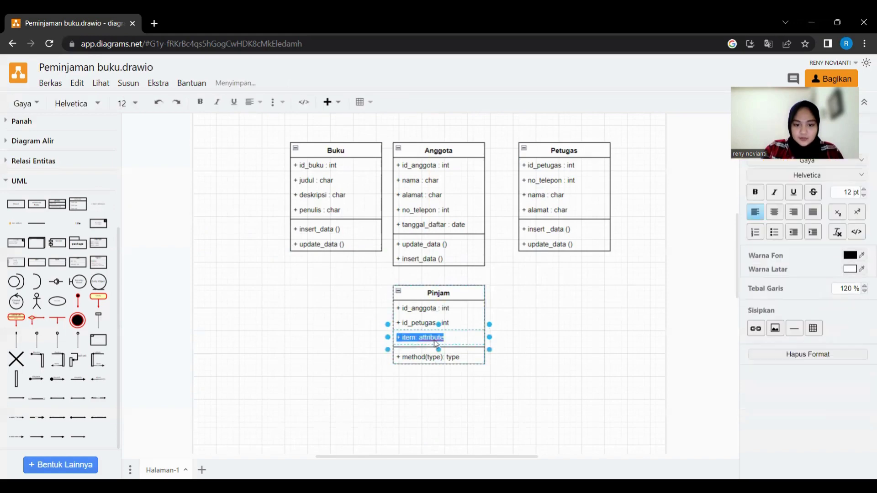
key(BackSpace)
key(BackSpace)
key(BackSpace)
key(BackSpace)
key(BackSpace)
key(BackSpace)
key(BackSpace)
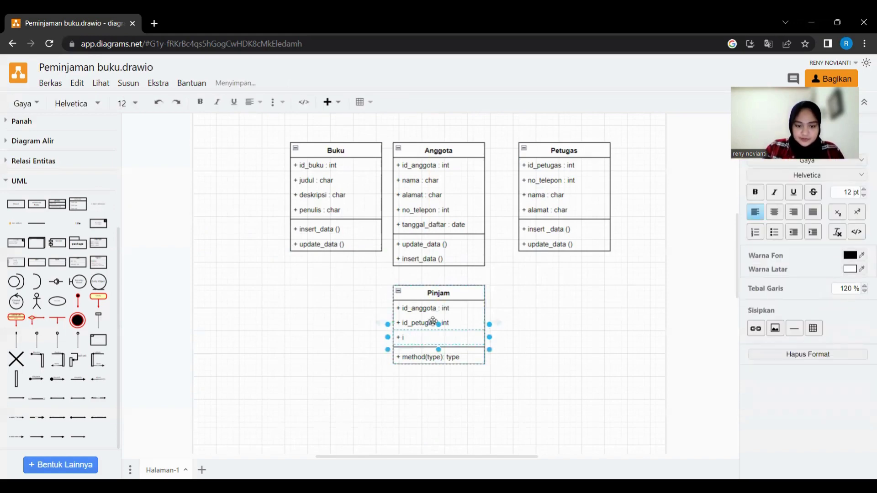
text(id_buku)
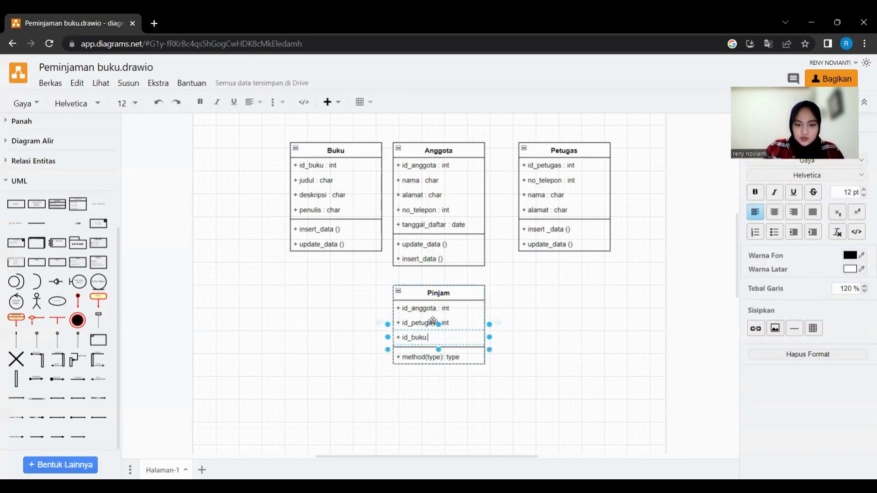
text( : int)
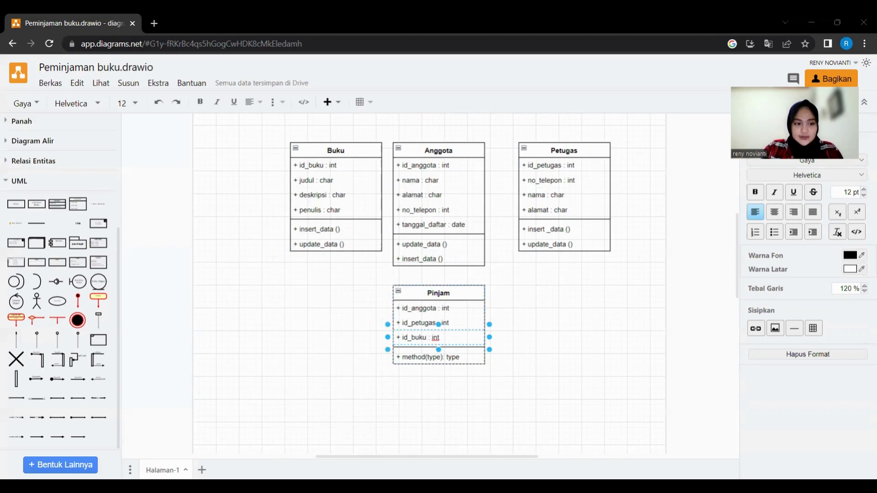
- Add an item row below id_buku in the Pinjam class and change its text to "+ tanggal_pinjam : date"
drag(98, 204, 417, 346)
double_click(418, 353)
key(BackSpace)
key(BackSpace)
key(BackSpace)
key(BackSpace)
key(BackSpace)
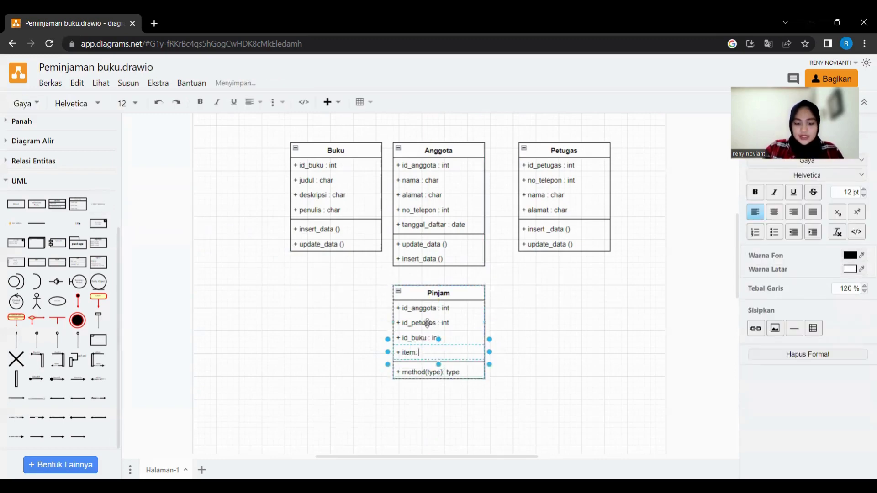
text(tangg)
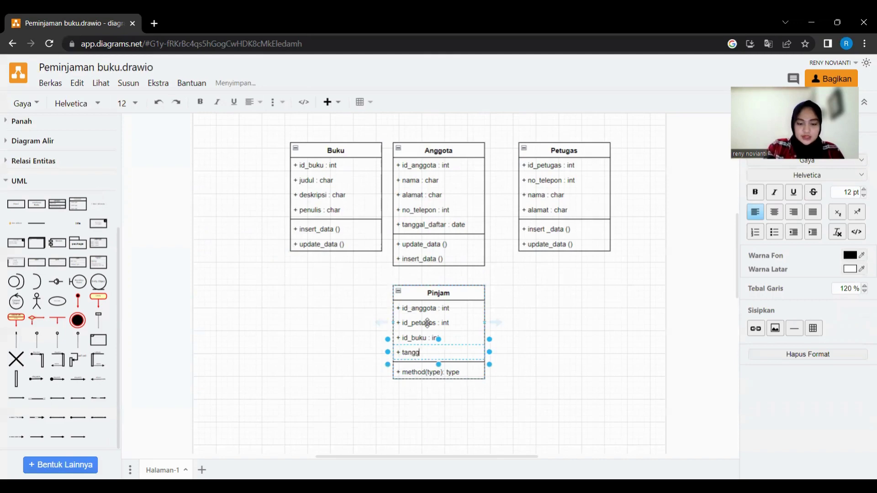
text(al_pinjam)
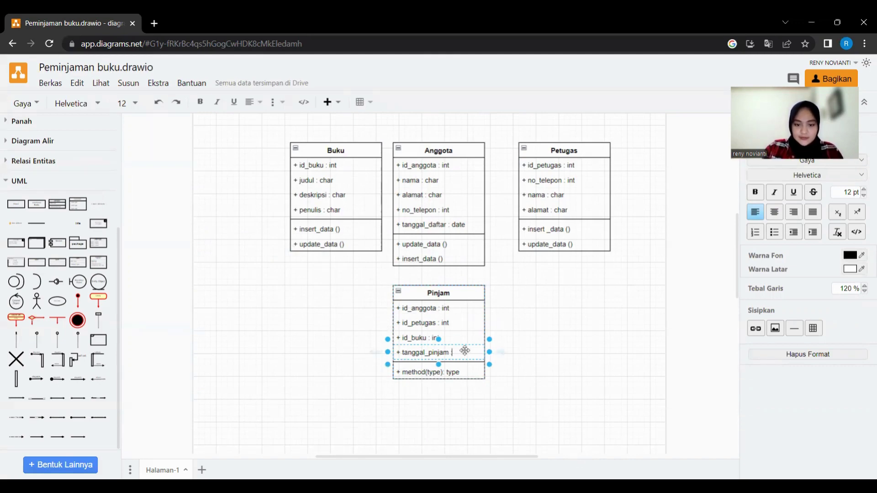
text(: date)
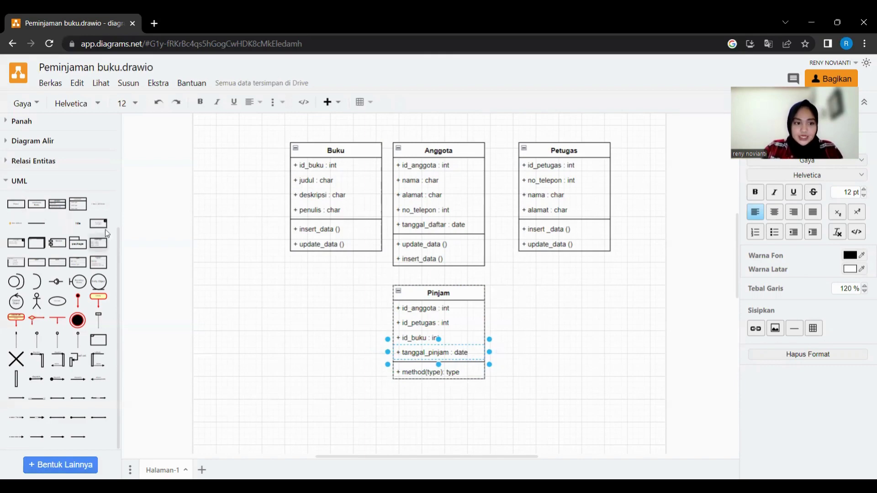
- Add an item row below tanggal_pinjam in the Pinjam class and change its text to "+ tanggal_kembali : date"
drag(16, 223, 400, 360)
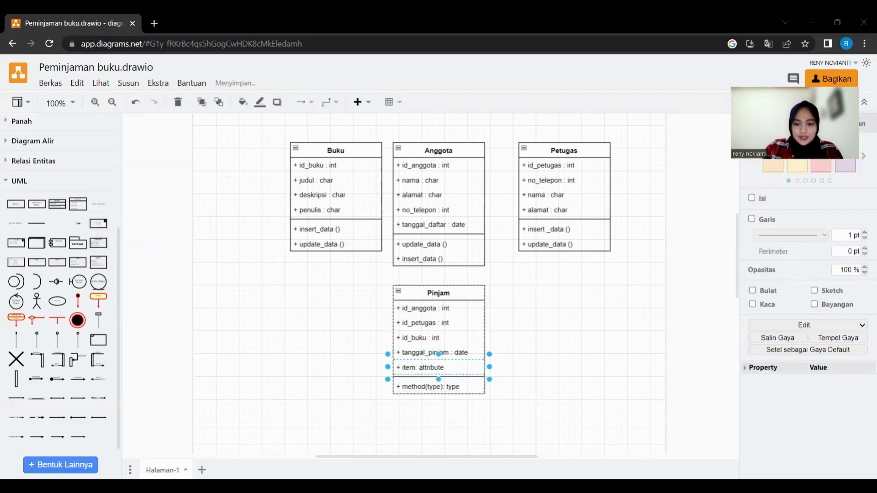
double_click(438, 368)
double_click(438, 368)
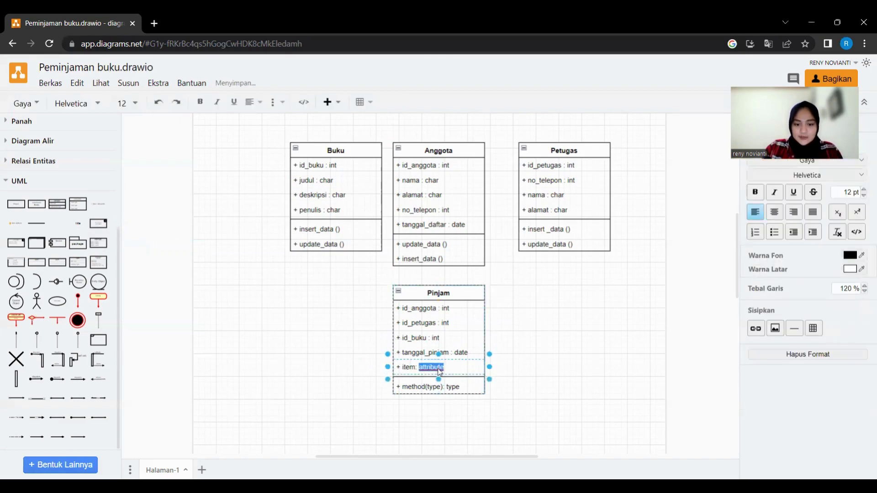
key(BackSpace)
key(BackSpace)
key(BackSpace)
key(BackSpace)
key(BackSpace)
key(BackSpace)
key(BackSpace)
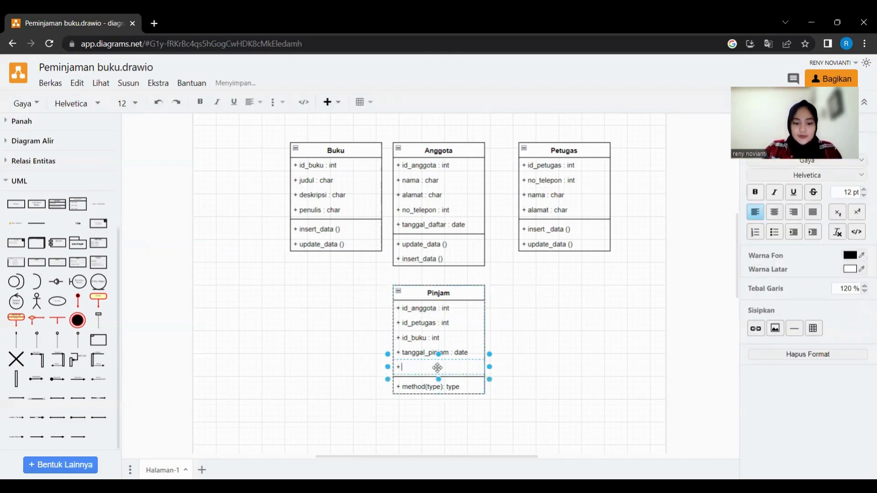
text(tanggal_)
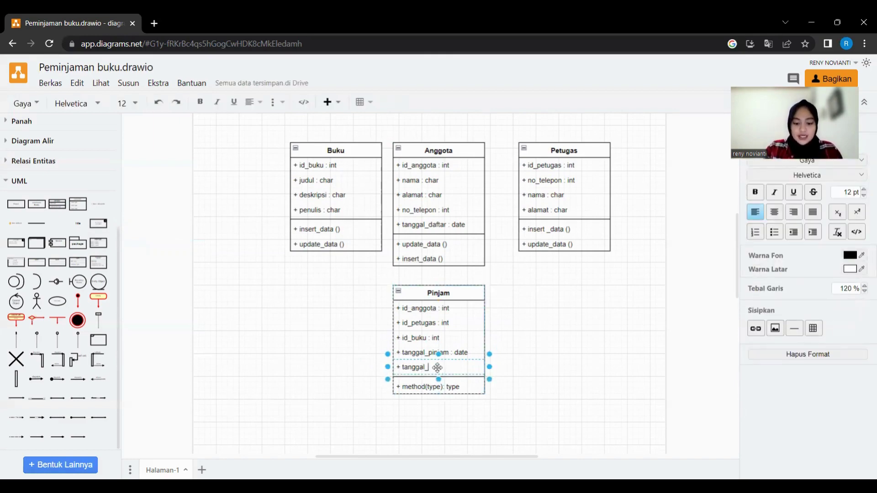
text(ke)
text(kem)
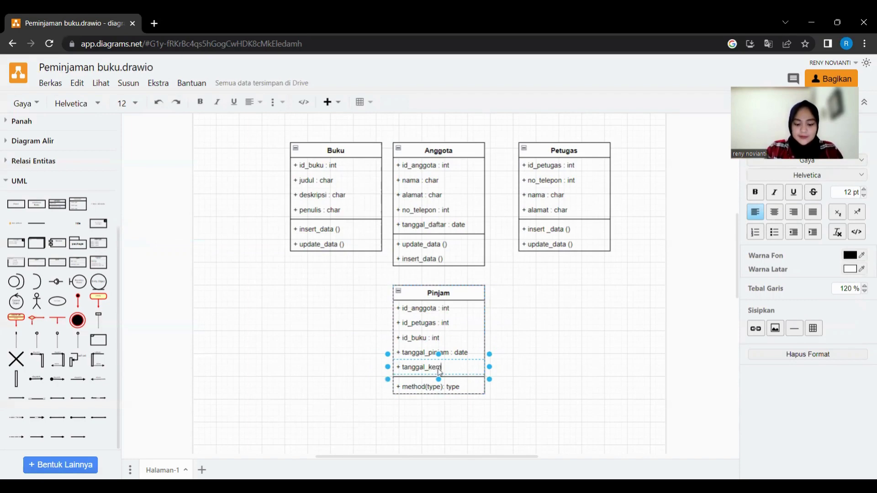
text(bali : date)
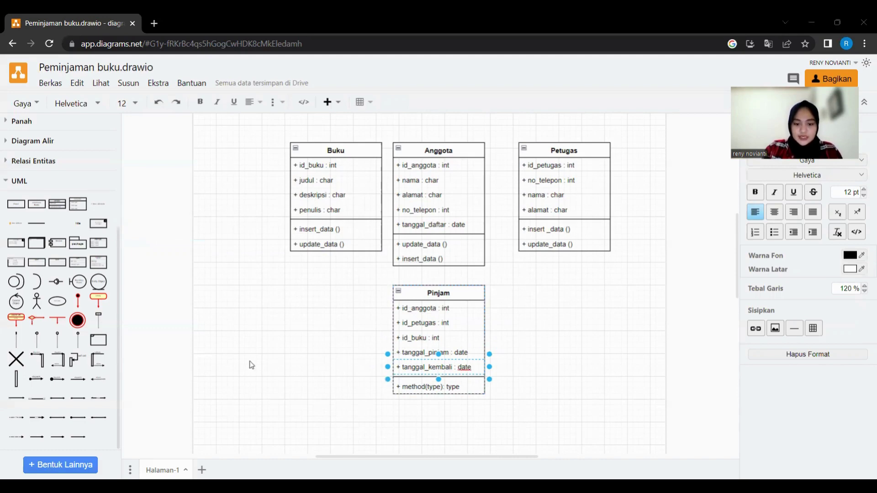
- Change the placeholder method row of the Pinjam class to "+ insert_data ()"
double_click(451, 386)
double_click(452, 387)
key(BackSpace)
key(BackSpace)
key(BackSpace)
key(BackSpace)
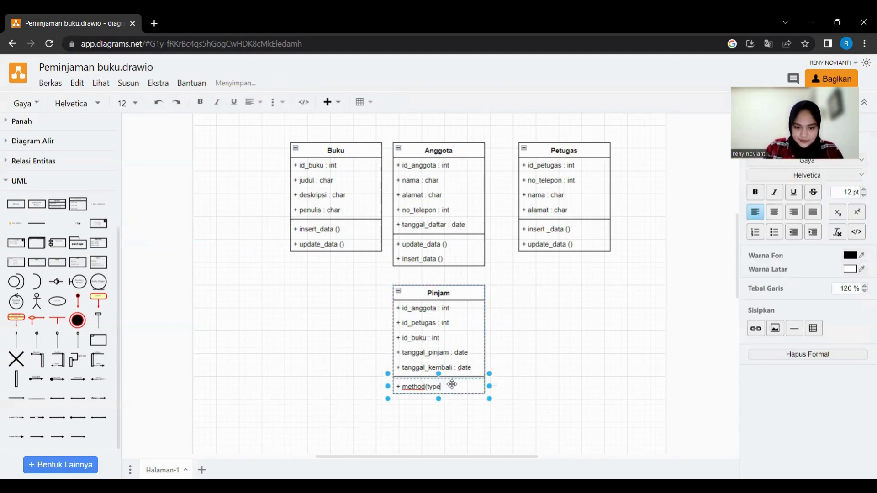
key(BackSpace)
key(BackSpace)
key(BackSpace)
key(BackSpace)
key(BackSpace)
key(BackSpace)
key(BackSpace)
key(BackSpace)
key(BackSpace)
key(BackSpace)
key(BackSpace)
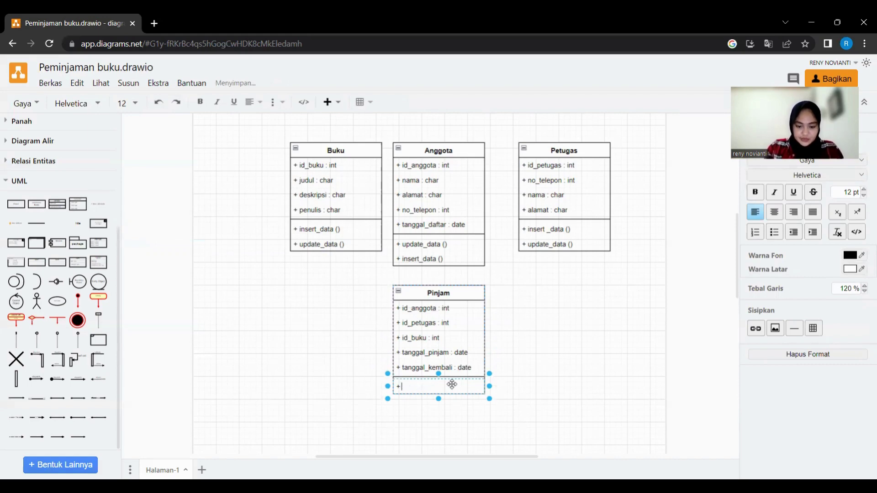
text(insert)
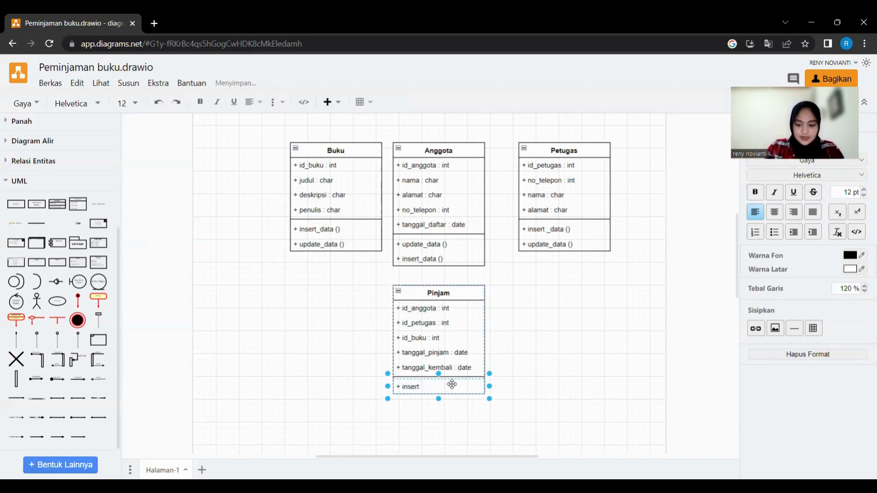
text(_data ())
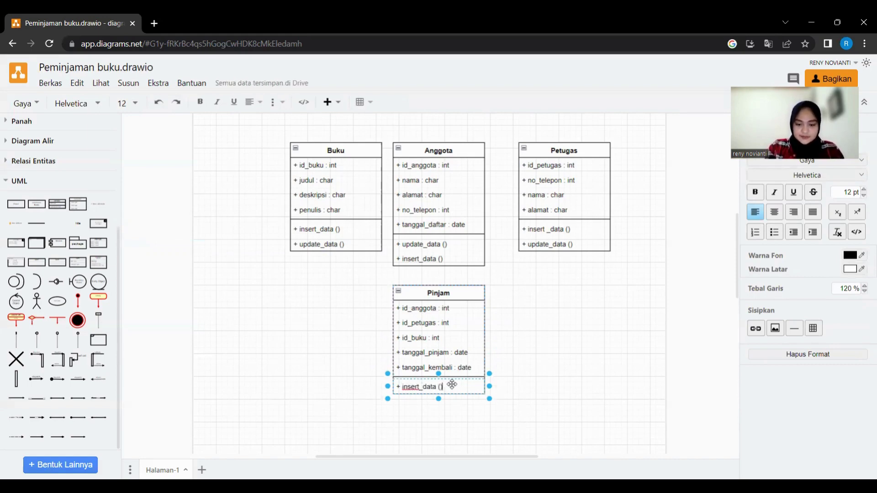
- Add an item row below insert_data () in the method section of the Pinjam class
drag(98, 204, 440, 392)
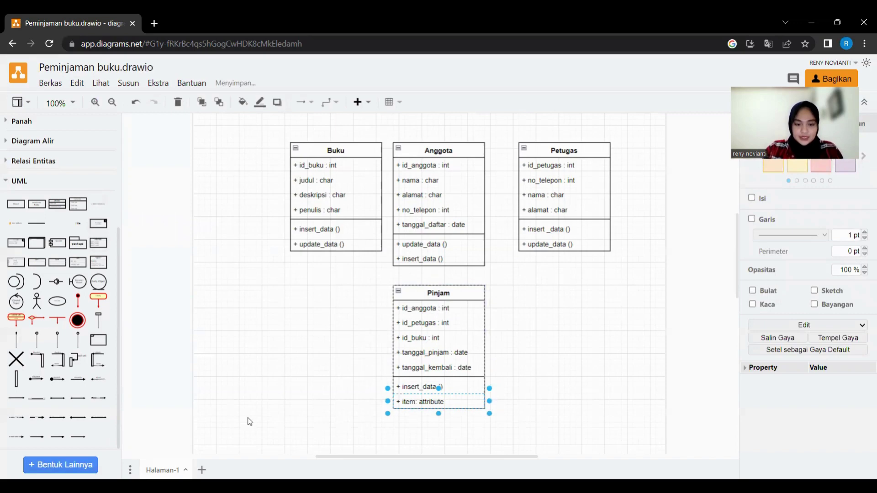
double_click(435, 401)
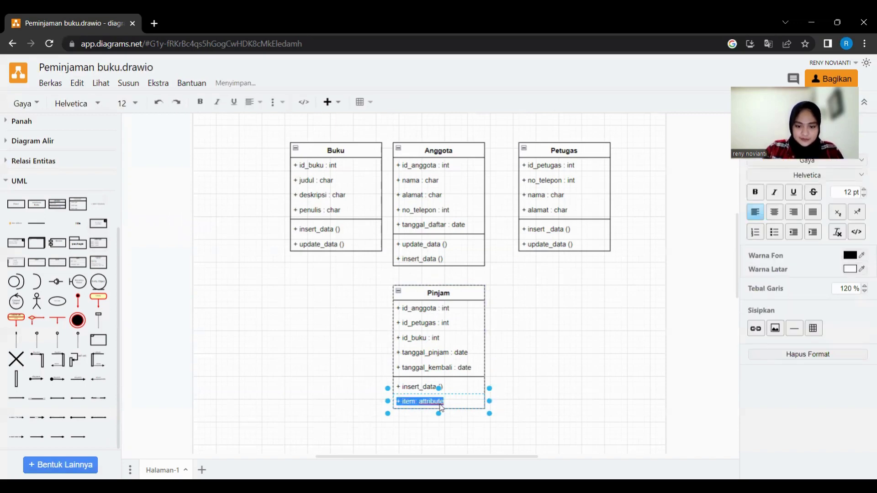
click(437, 405)
click(438, 406)
double_click(438, 407)
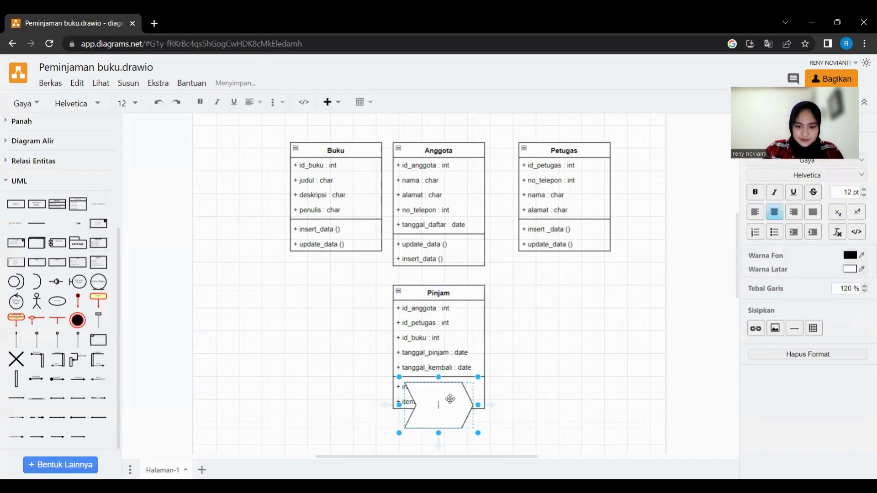
key(ctrl+z)
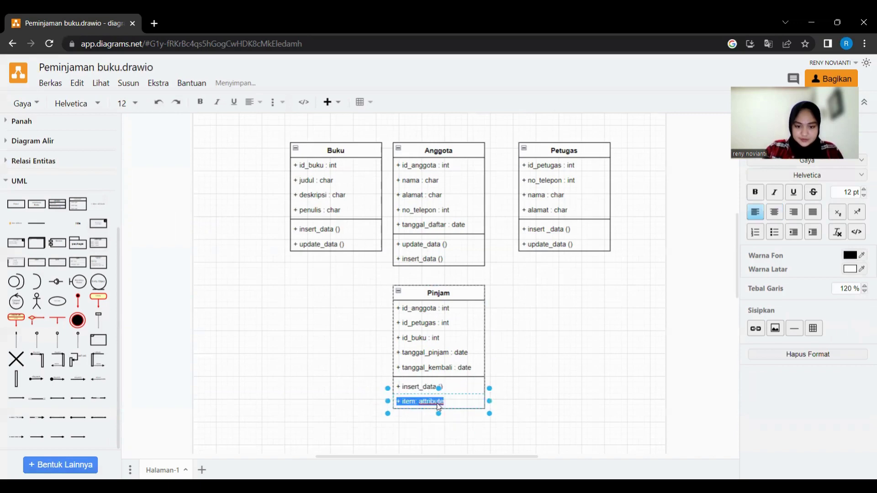
- Change the text of the new item row in the Pinjam method section to "+ update_data ()"
double_click(440, 404)
key(BackSpace)
key(BackSpace)
key(BackSpace)
key(BackSpace)
key(BackSpace)
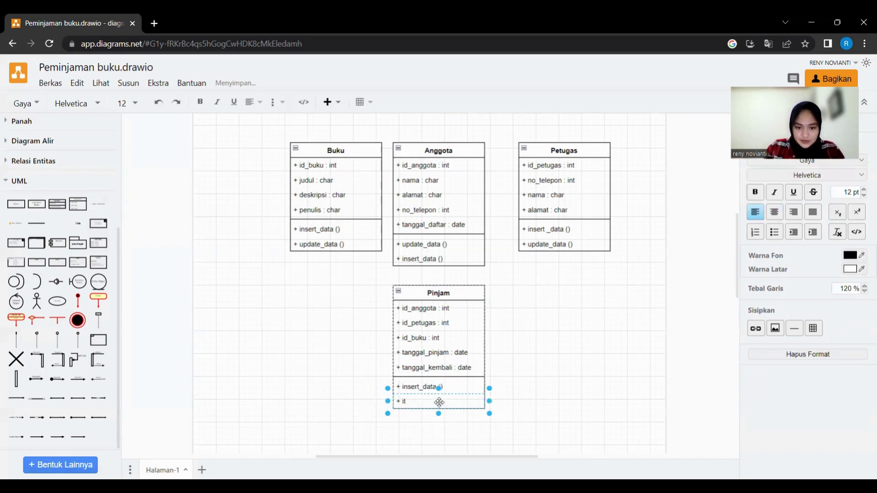
text(update)
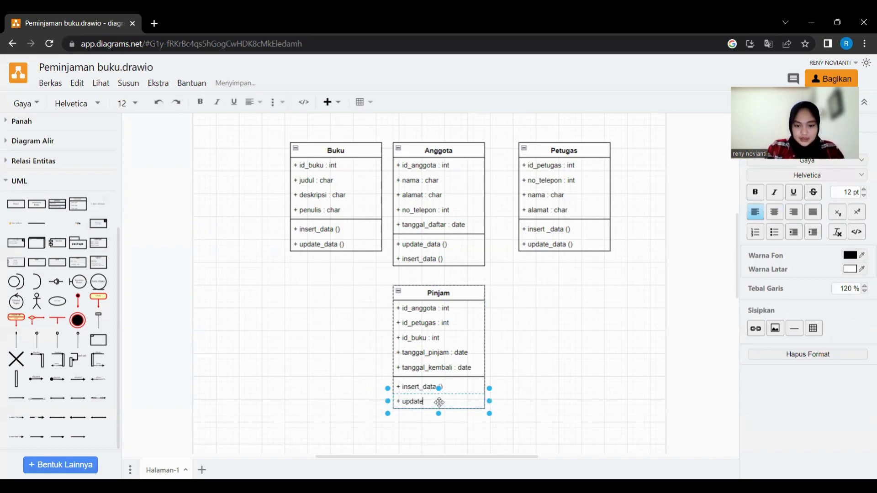
text(_data)
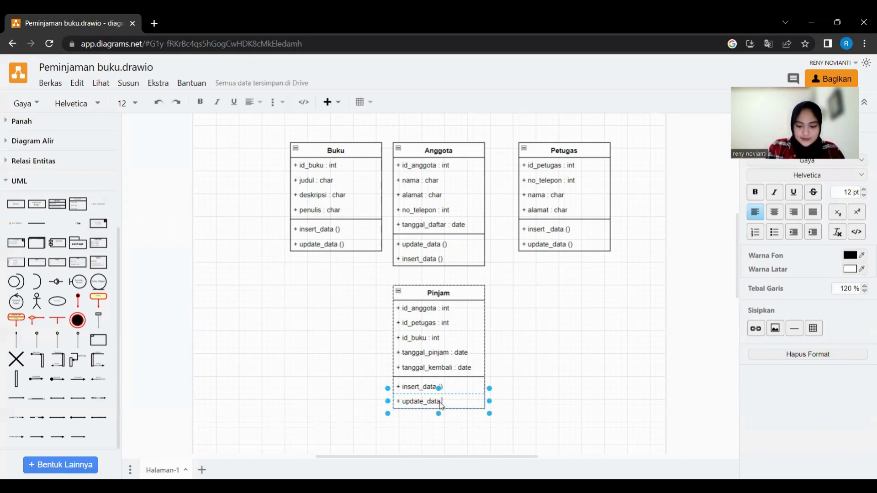
text( ())
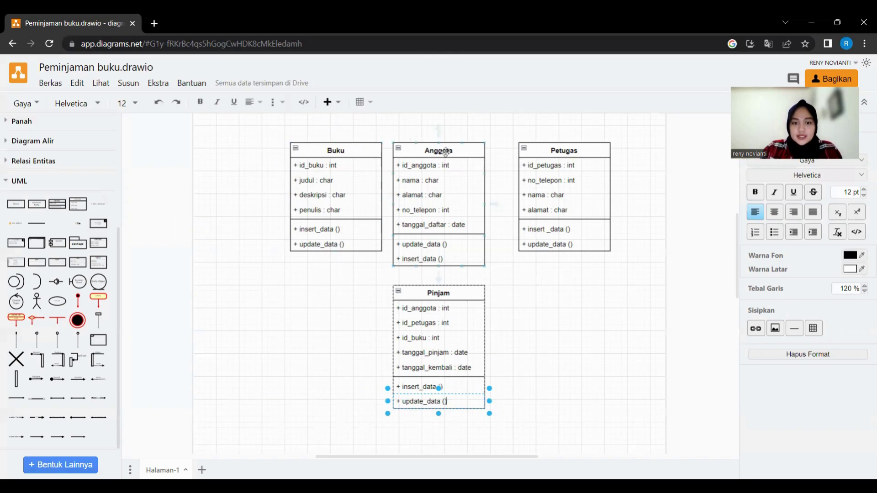
- Rearrange the classes around a slightly raised Pinjam, with Anggota to its right and Petugas to its left below Buku
drag(446, 154, 584, 296)
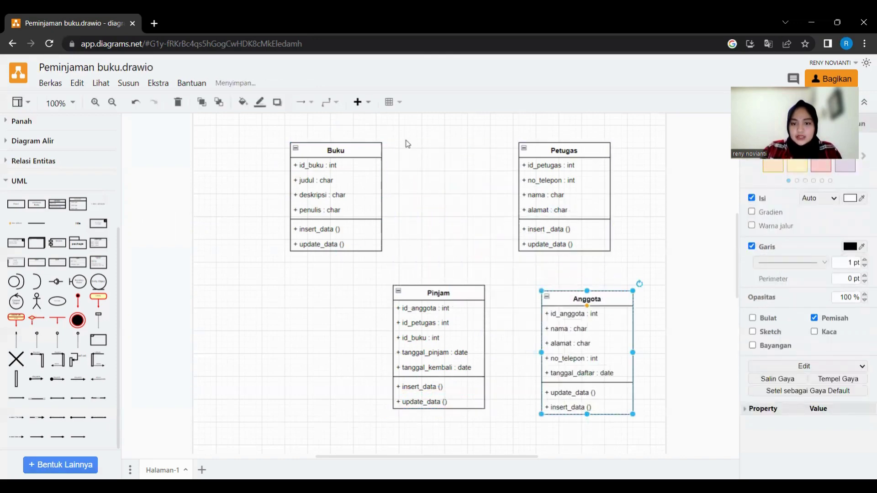
drag(447, 297, 447, 253)
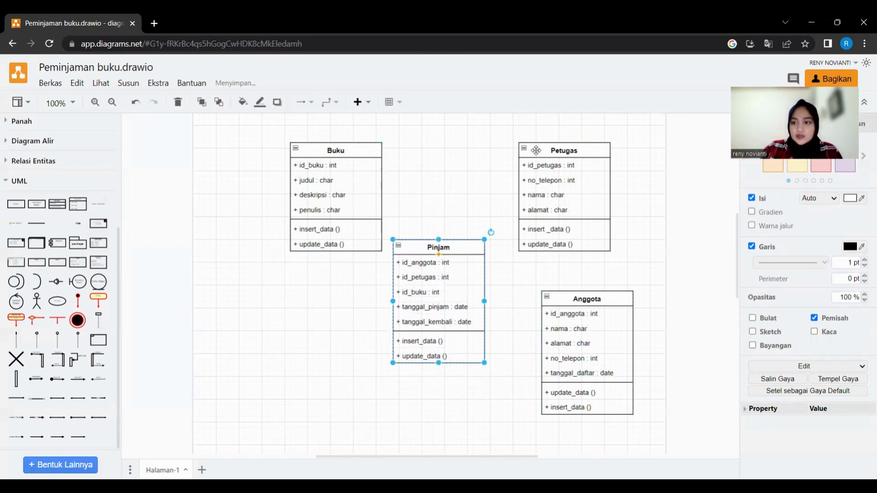
drag(566, 150, 314, 271)
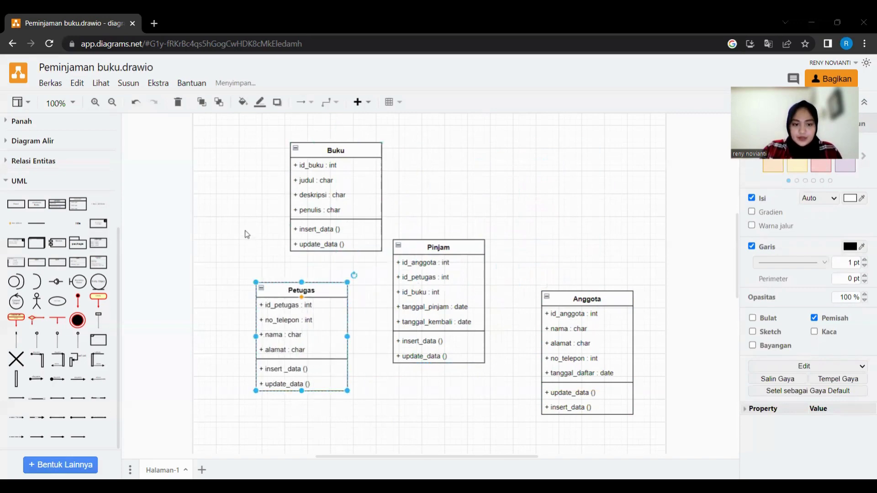
click(446, 233)
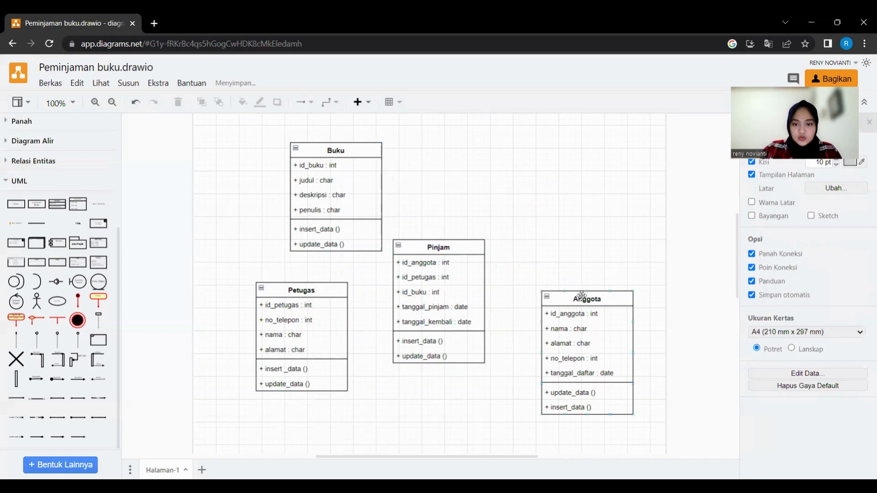
- Swap the places of Buku and Anggota, so Buku sits right of Pinjam and Anggota sits above Petugas
drag(584, 302, 538, 127)
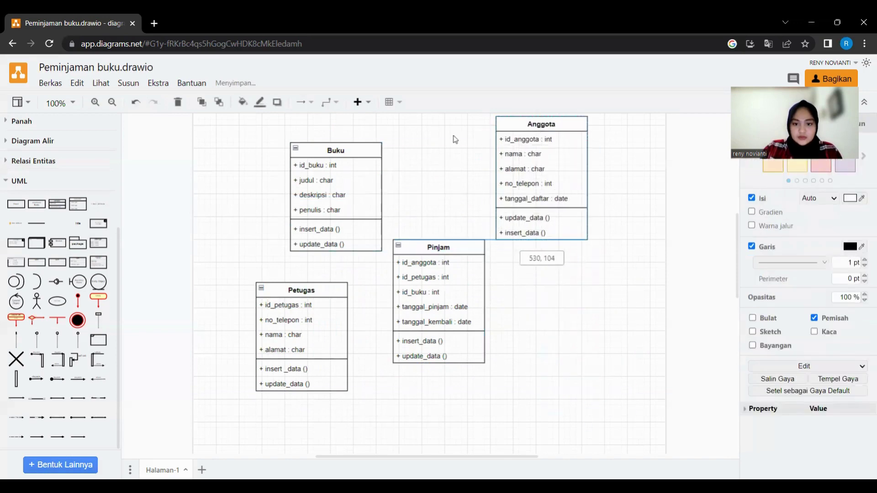
drag(358, 159, 609, 265)
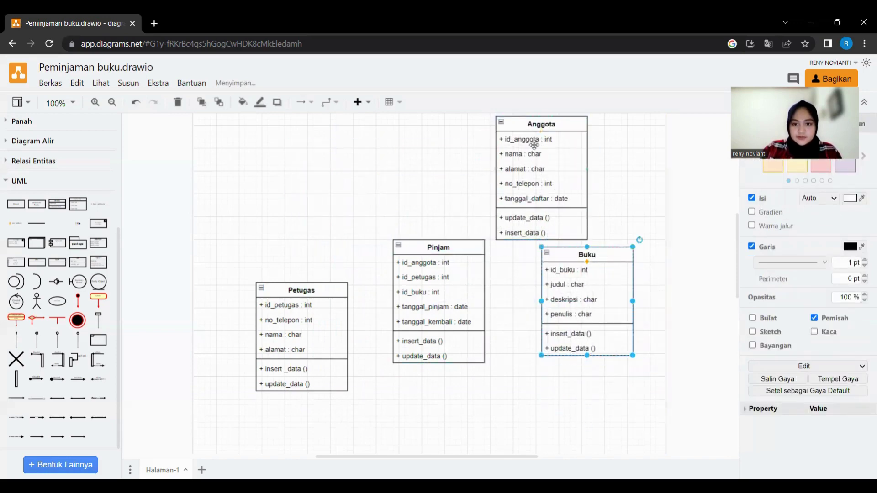
drag(541, 127, 316, 160)
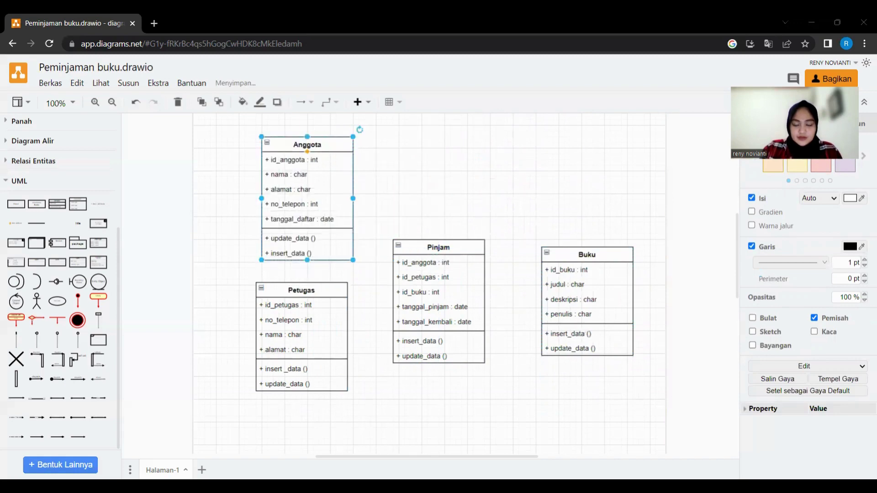
scroll(410, 284, up, 2)
scroll(410, 284, down, 2)
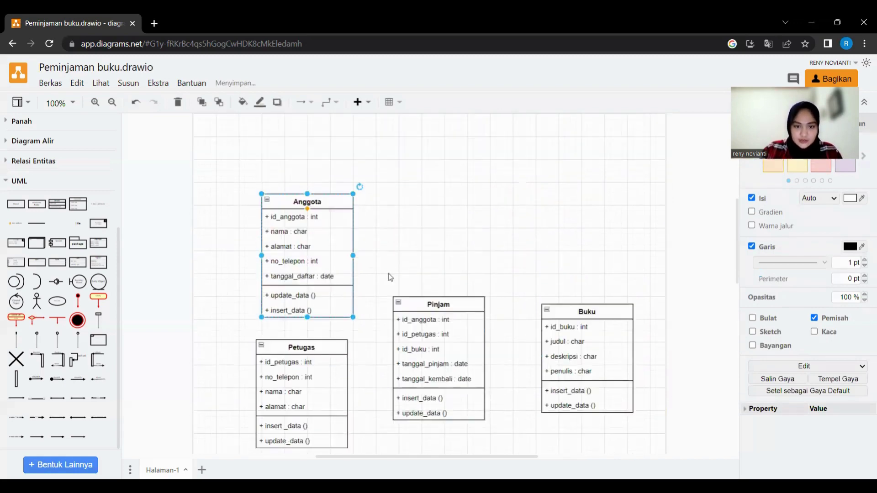
- Space out the class diagram by lowering Petugas beneath Anggota and shifting Pinjam and Buku slightly to the right
drag(327, 143, 328, 130)
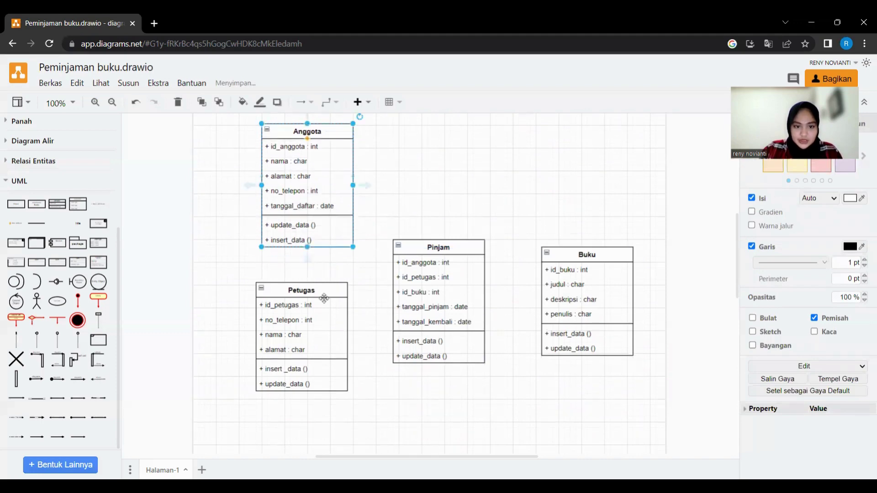
drag(324, 295, 330, 332)
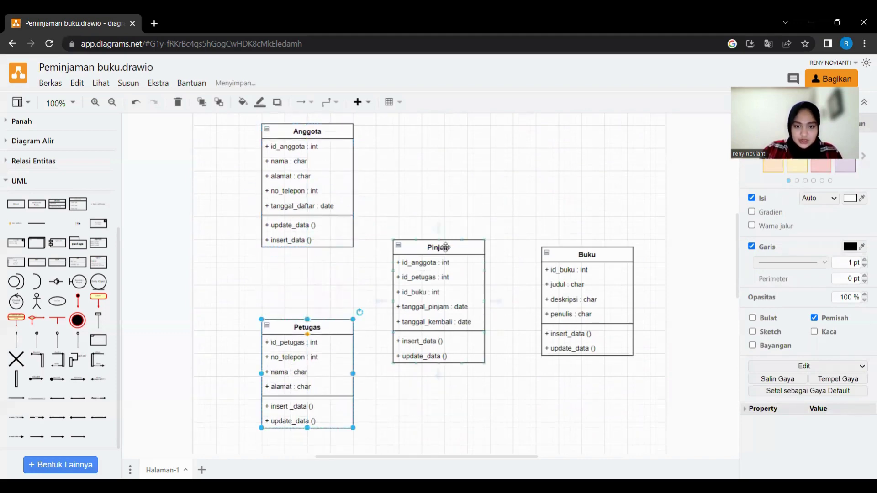
drag(454, 249, 461, 250)
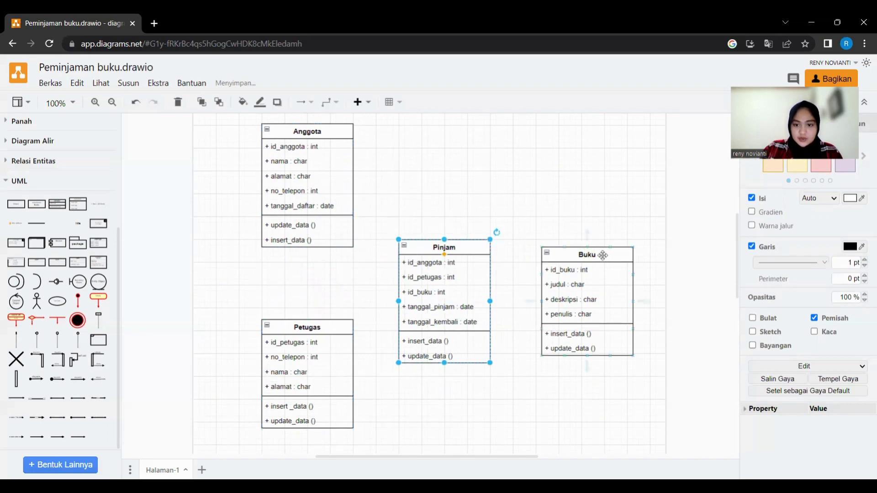
mouse_move(602, 258)
mouse_down()
mouse_move(608, 251)
mouse_move(607, 259)
mouse_up()
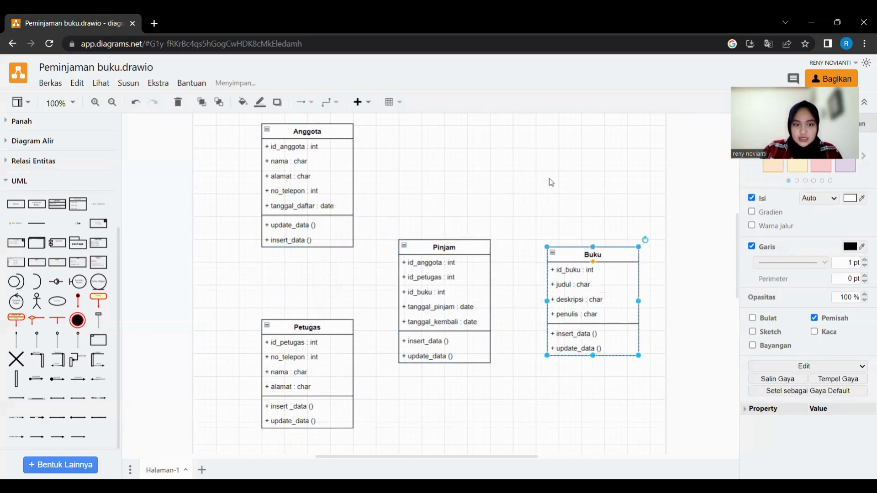
click(577, 239)
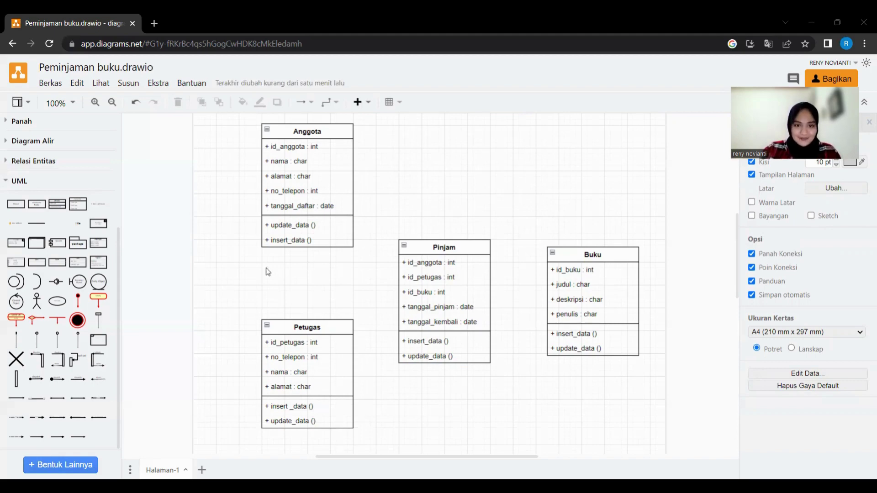
- Connect the right side of Anggota to the middle of Pinjam's top edge with a right-angled connector
click(349, 183)
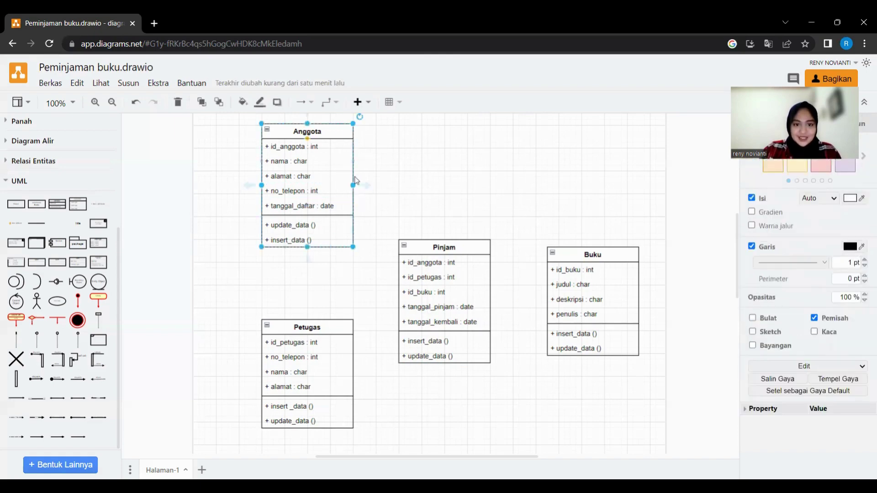
drag(364, 188, 399, 302)
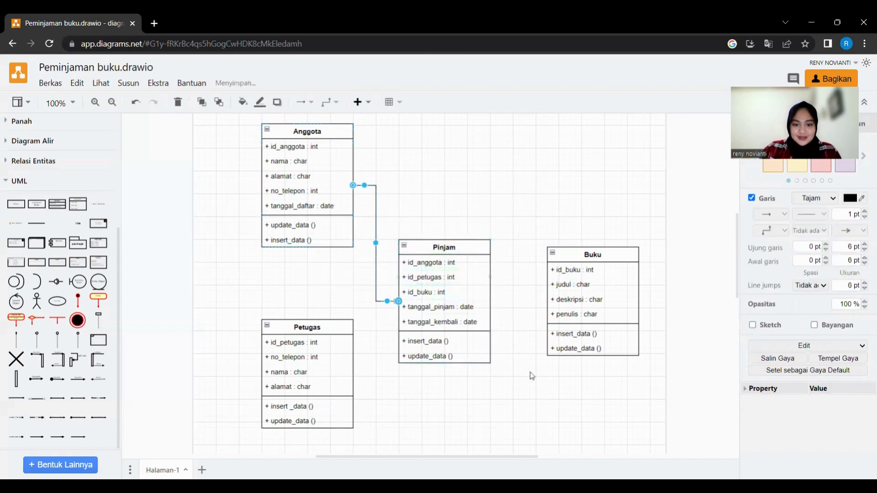
click(509, 124)
click(396, 302)
drag(399, 301, 445, 240)
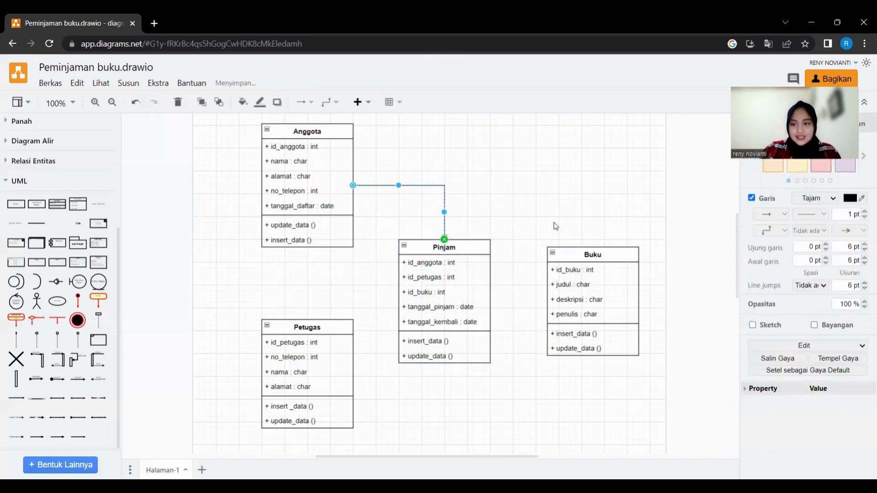
click(492, 219)
- Remove the end arrowhead from the connector between Anggota and Pinjam by setting the line end to none
click(445, 200)
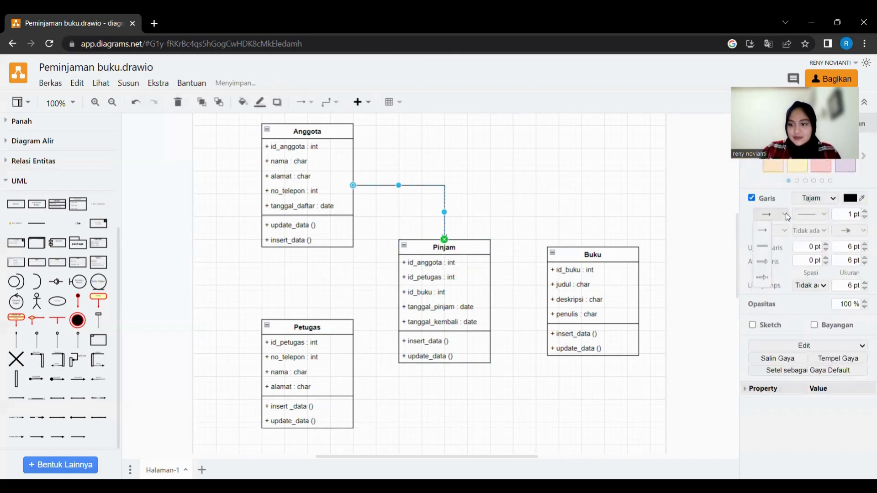
click(850, 231)
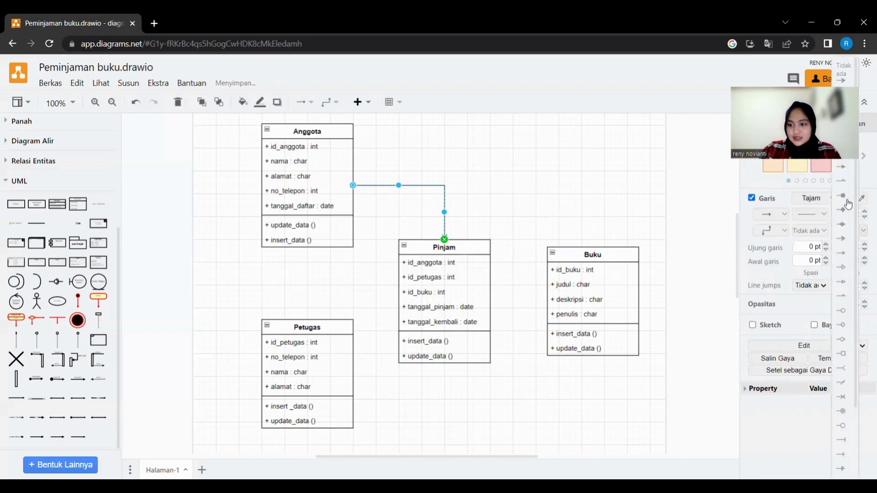
click(842, 73)
click(694, 192)
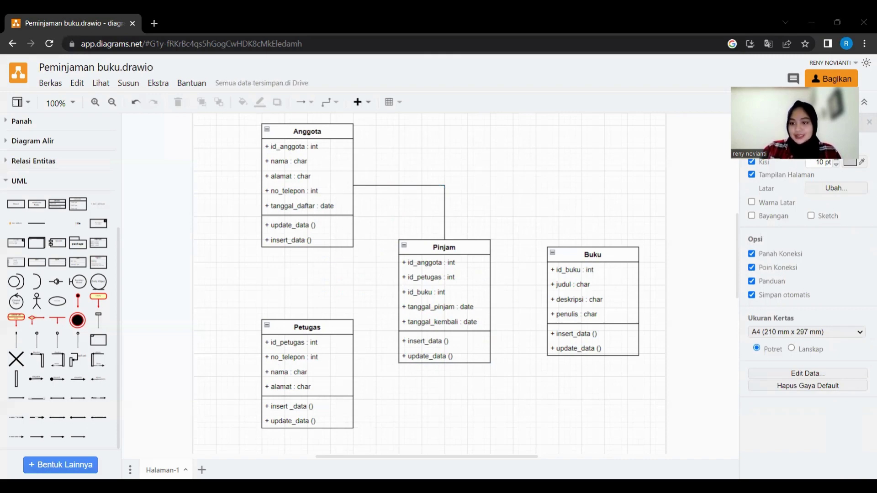
- Connect the right side of Petugas to Pinjam's bottom edge with a line that has no end arrowhead
click(314, 325)
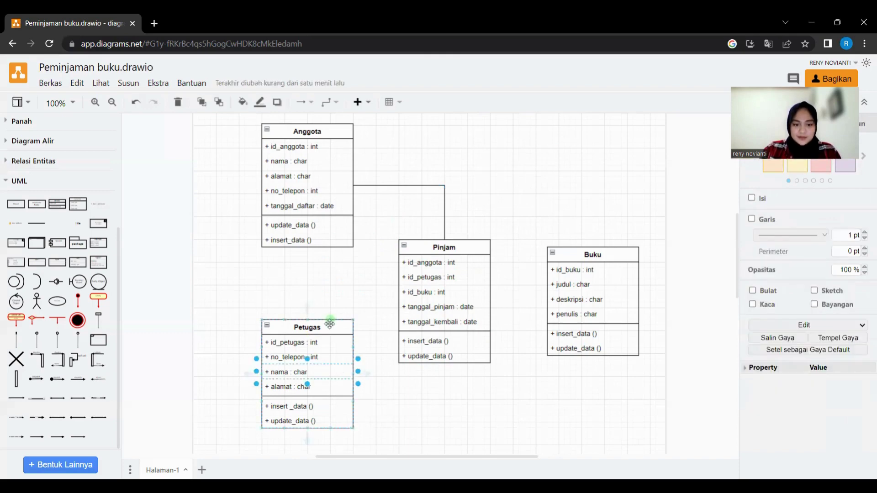
drag(370, 374, 446, 364)
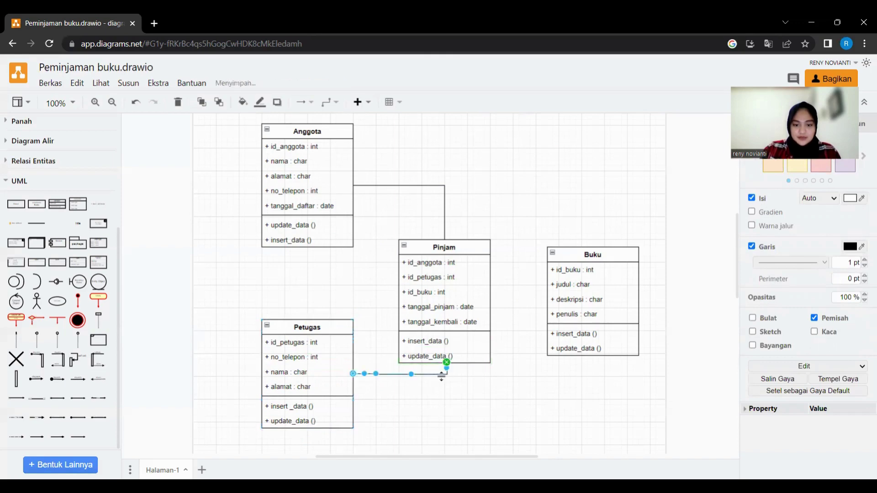
click(849, 229)
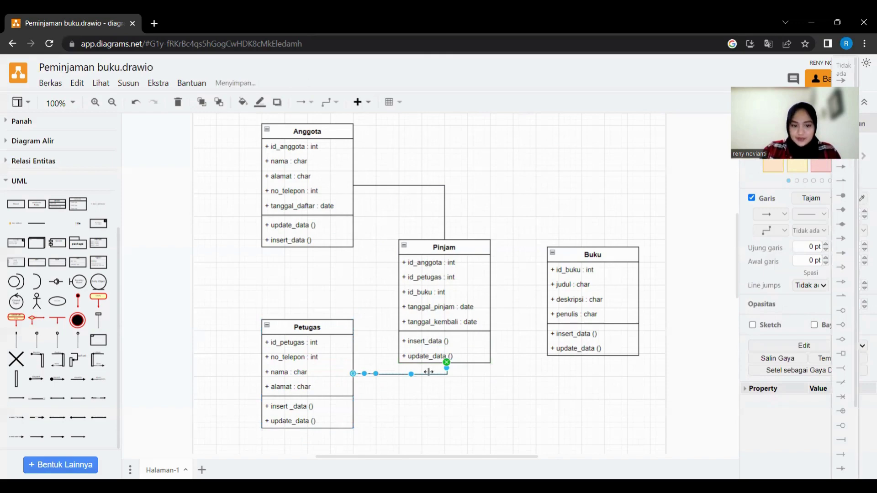
- Move the Petugas class slightly down so its connector runs further below Pinjam
click(325, 335)
drag(325, 335, 326, 356)
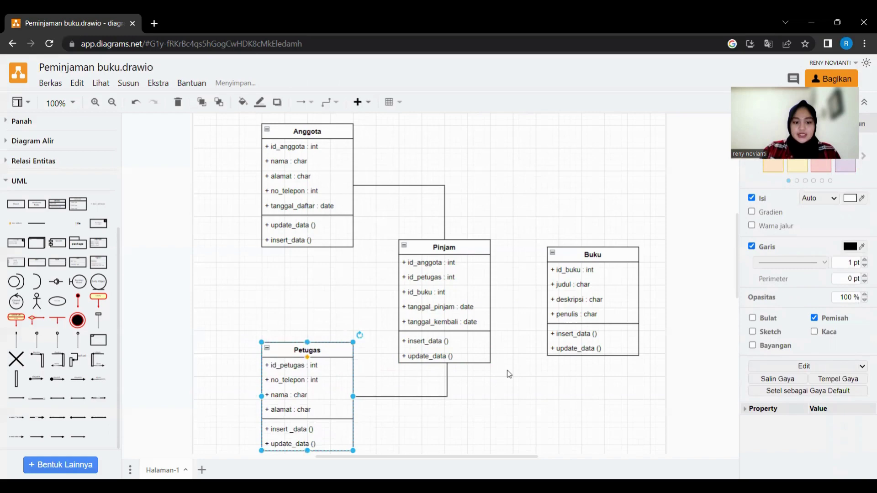
click(547, 378)
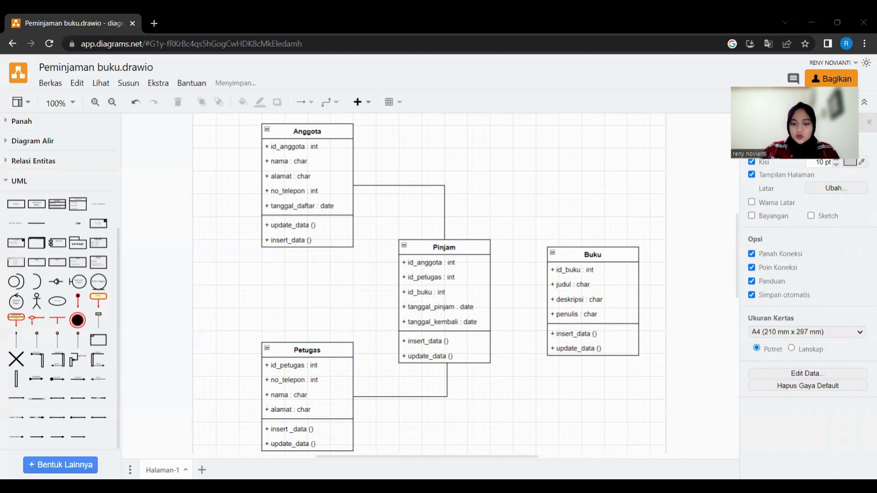
- Connect the left side of Buku to Pinjam's right side and raise Buku slightly to straighten the connector
click(607, 252)
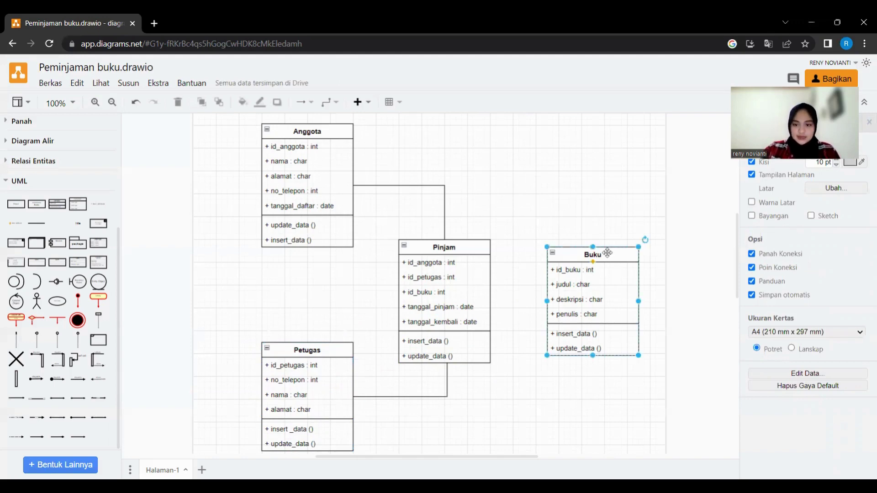
drag(523, 301, 489, 292)
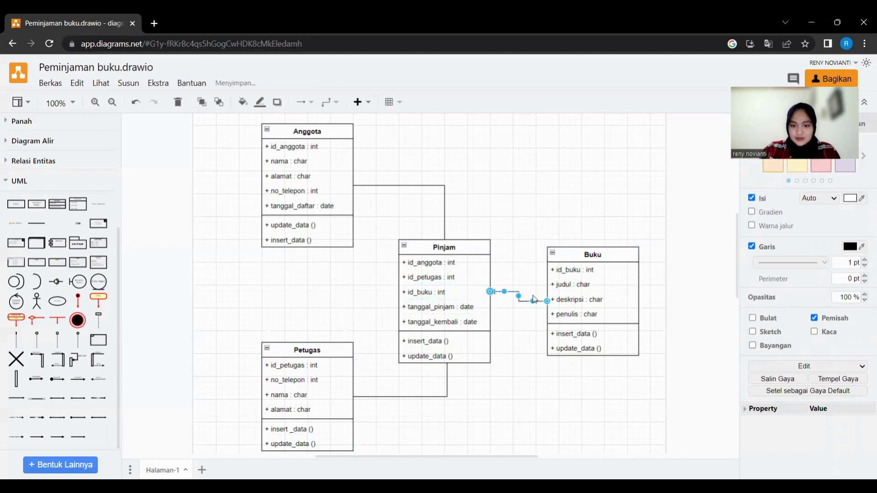
drag(589, 261, 593, 245)
click(517, 291)
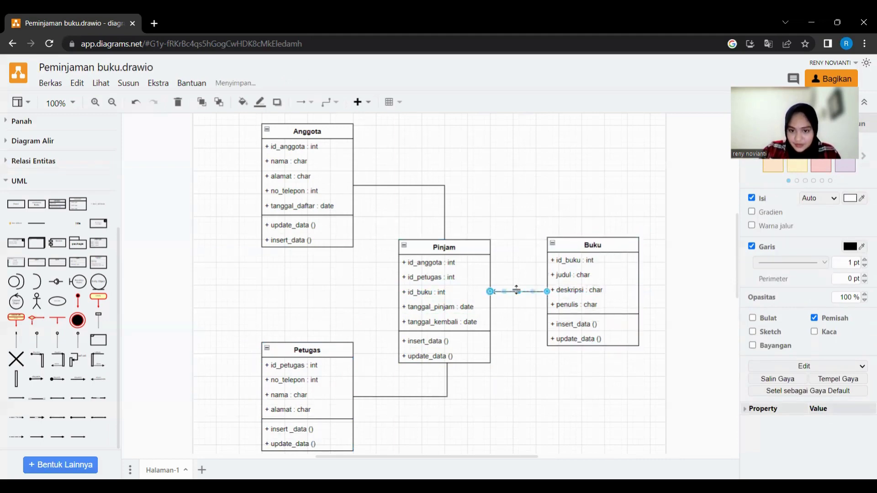
- Remove the end arrowhead from the connector between Buku and Pinjam by setting the line end to none
click(849, 231)
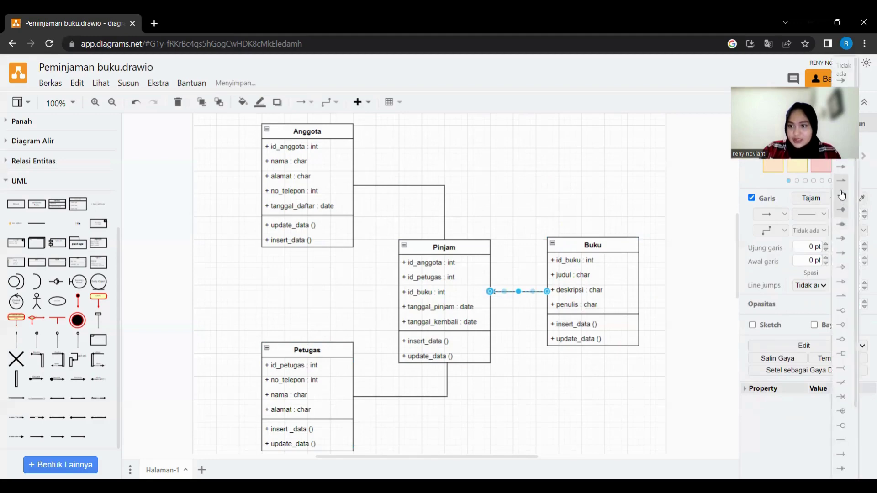
click(841, 77)
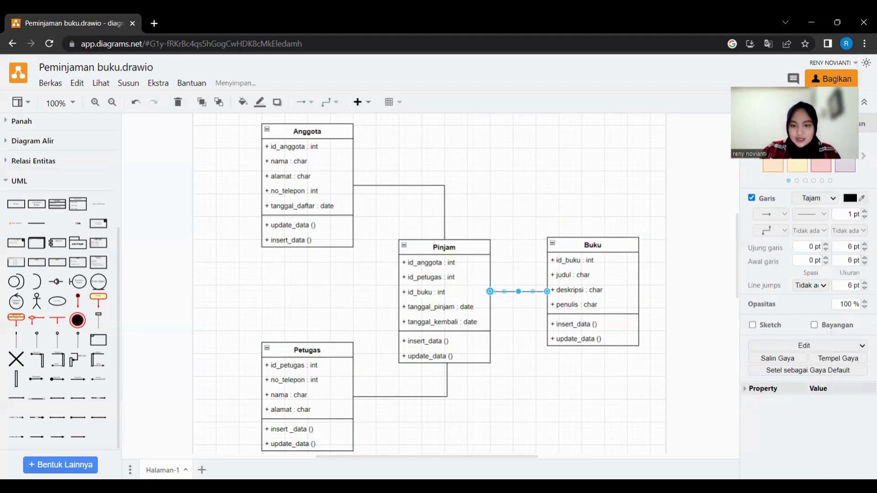
click(617, 178)
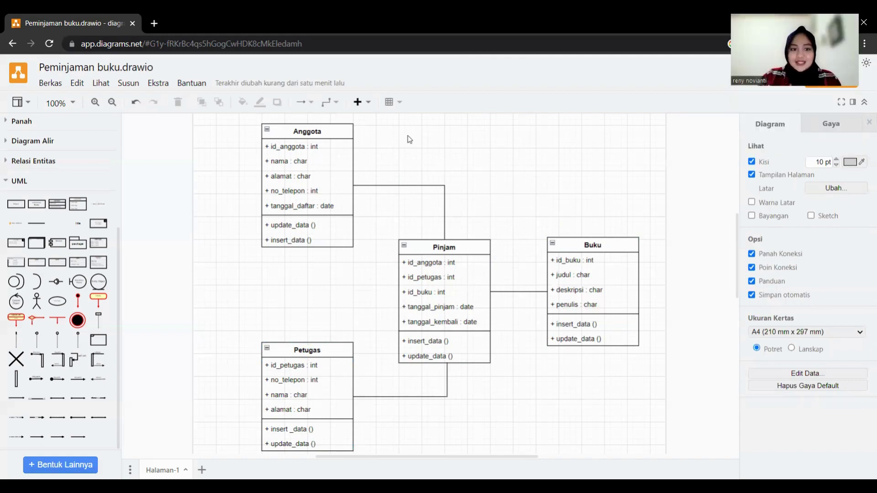
- Try the light blue and green colour styles on the Anggota class, then settle on light red
click(338, 128)
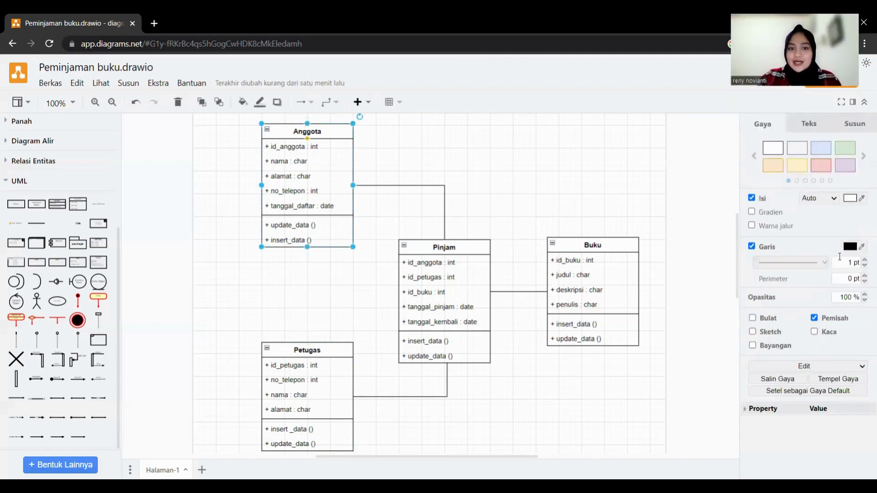
click(828, 153)
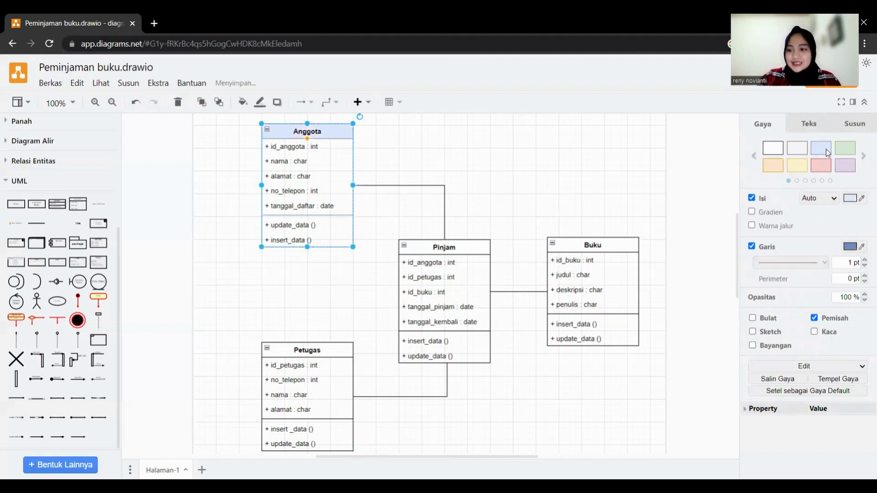
click(845, 150)
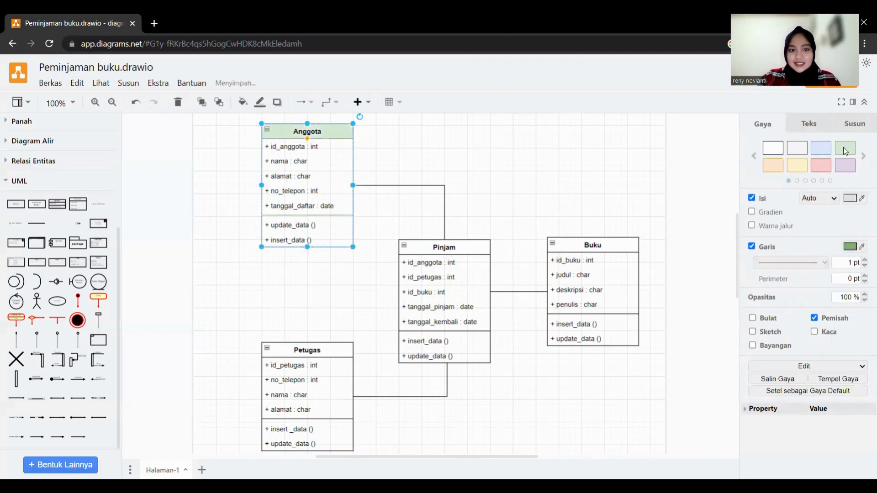
click(828, 171)
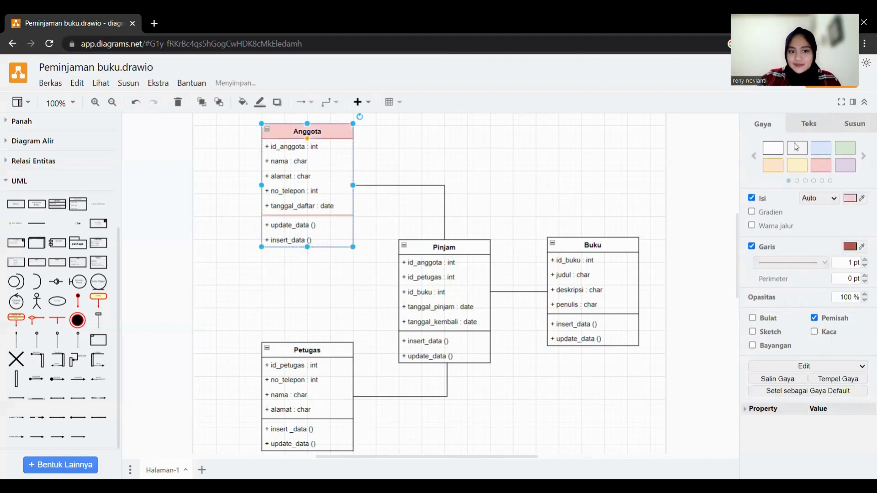
- Apply the light green colour style to the Pinjam class and the light orange style to the Buku class
click(466, 251)
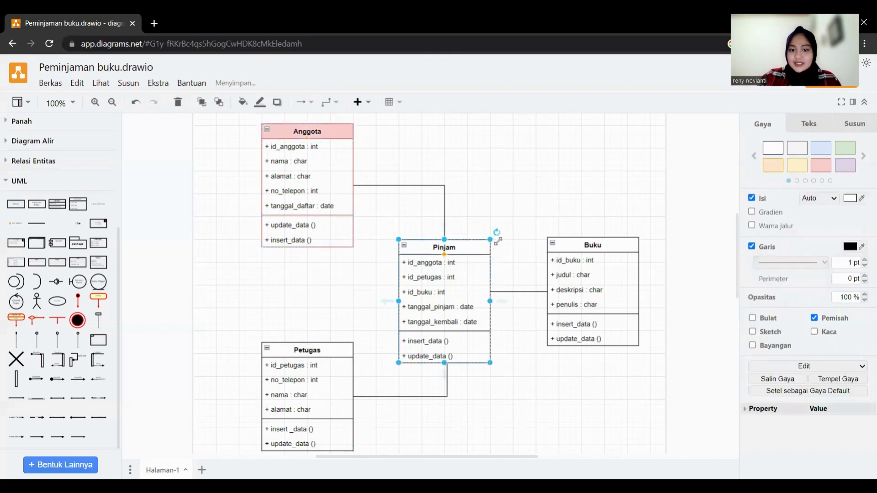
click(841, 150)
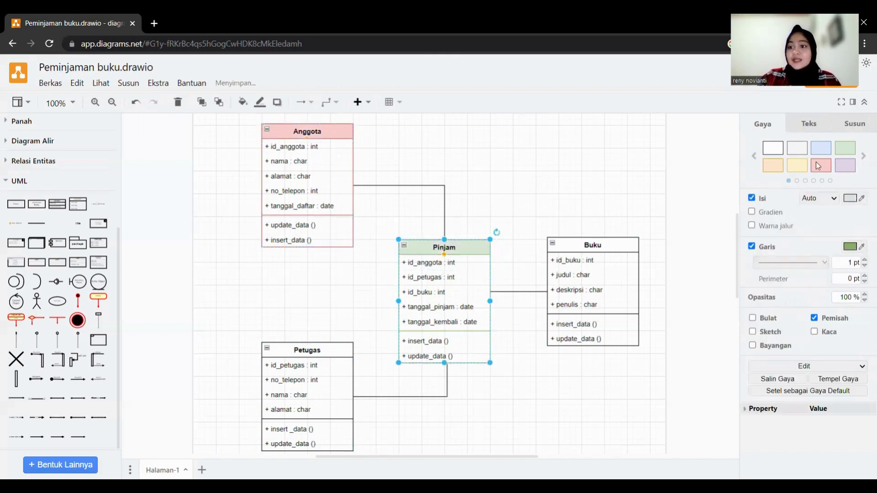
click(622, 252)
click(775, 165)
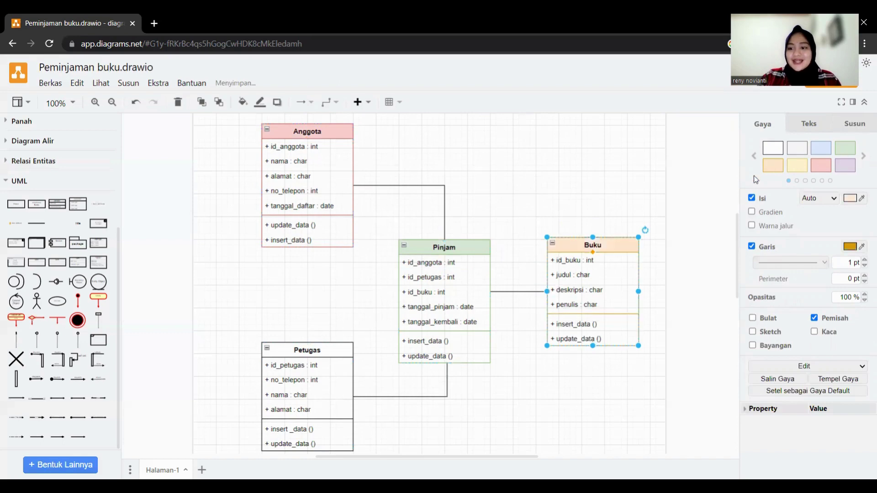
- Try the light yellow colour style on the Petugas class, then change it to light blue
click(337, 348)
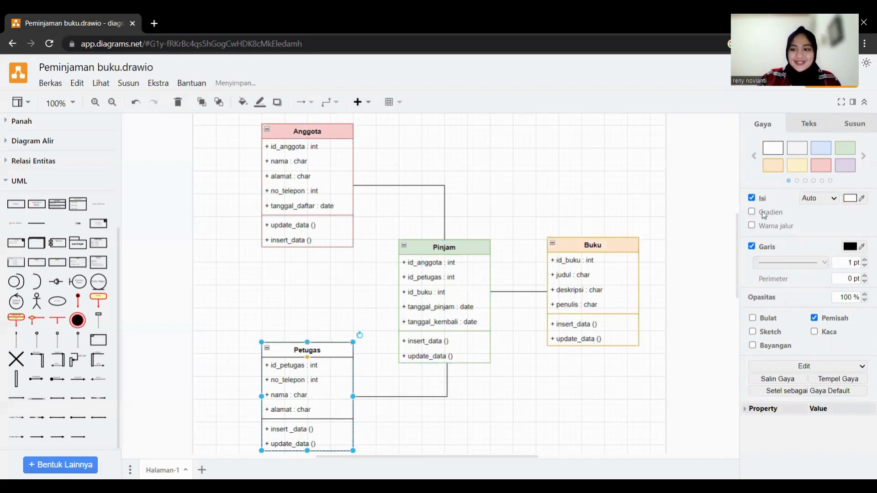
click(796, 166)
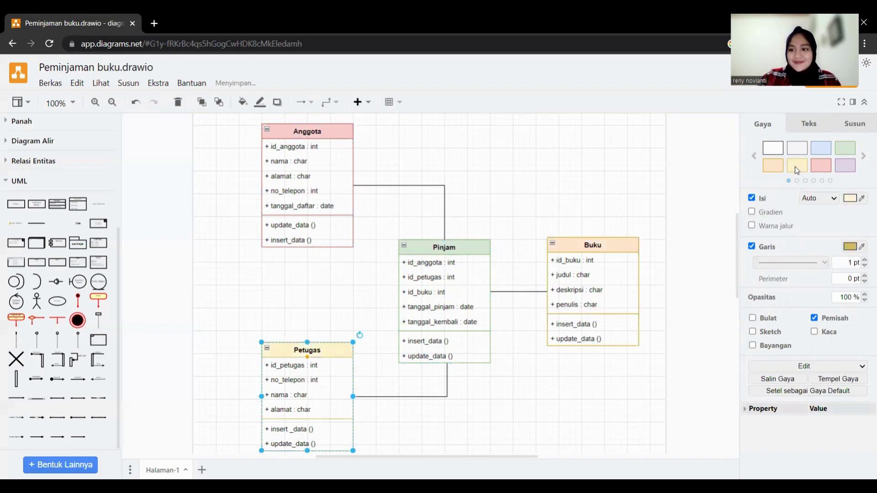
click(818, 151)
click(463, 188)
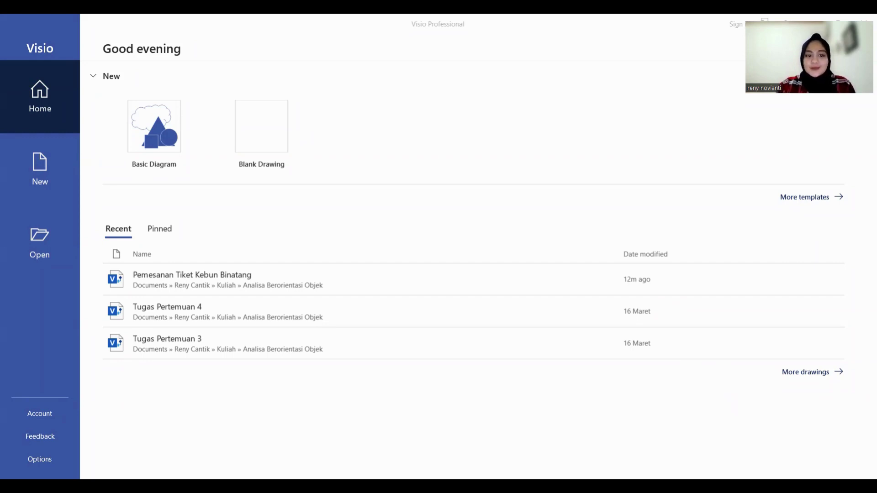
- Switch to Visio and create a blank drawing with metric units
click(280, 148)
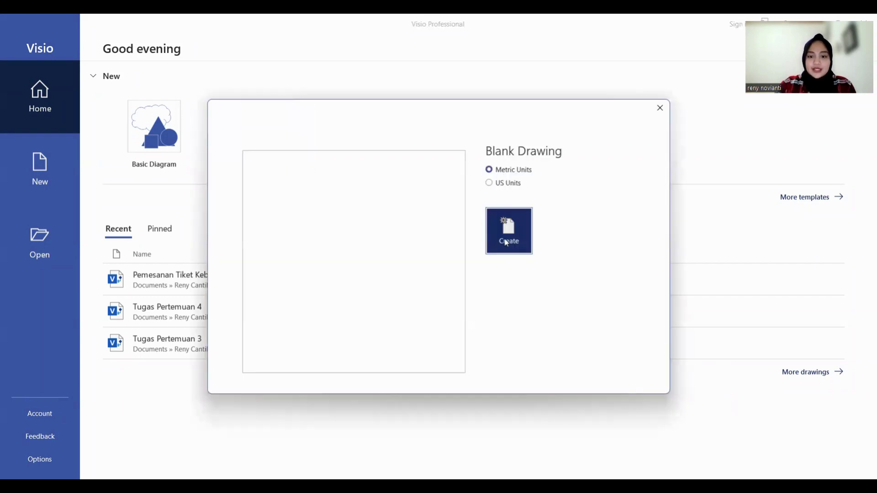
click(506, 243)
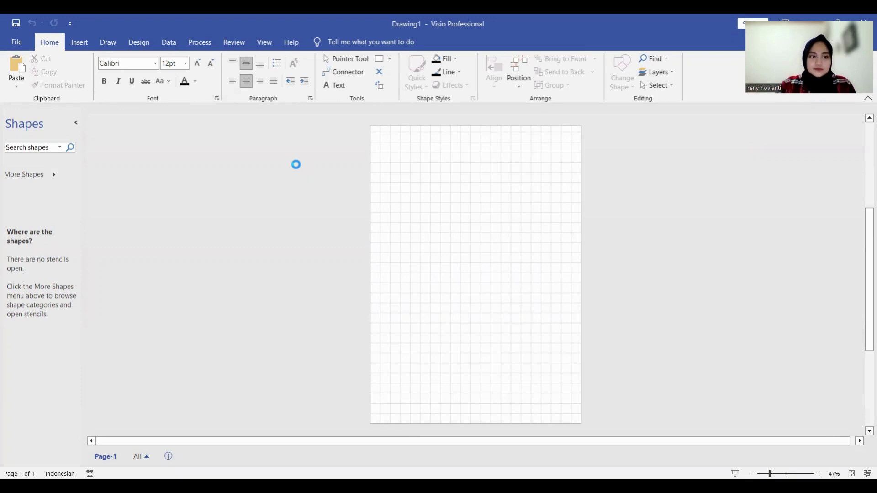
- Save the blank drawing as "Pemesanan Tiket Kebun Binatang" in the Analisa Berorientasi Objek folder
key(alt+f)
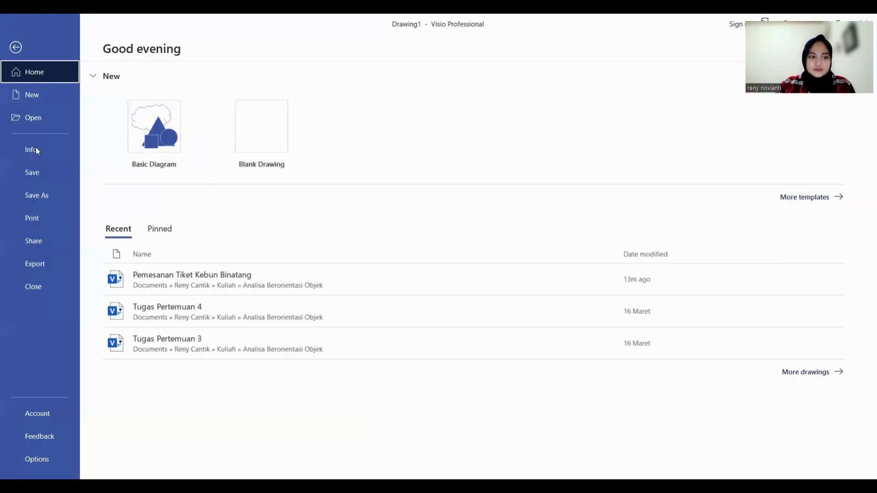
click(42, 174)
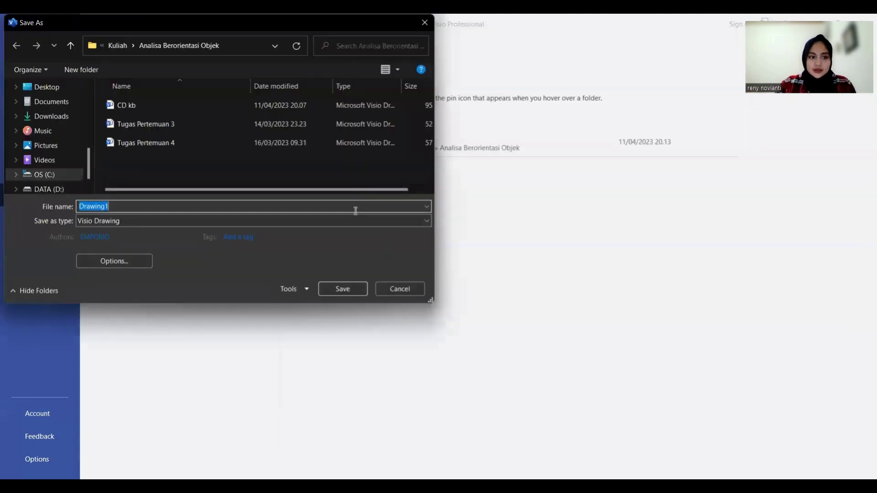
text(Pemesan)
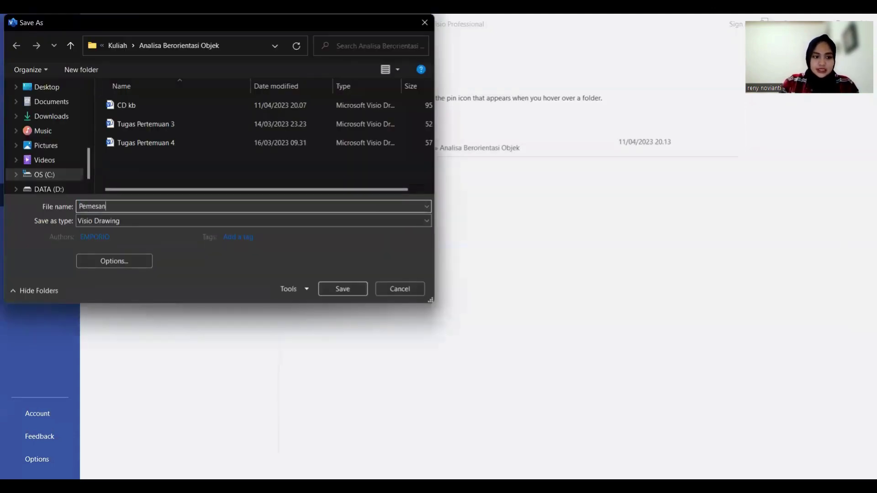
text(an Tiket K)
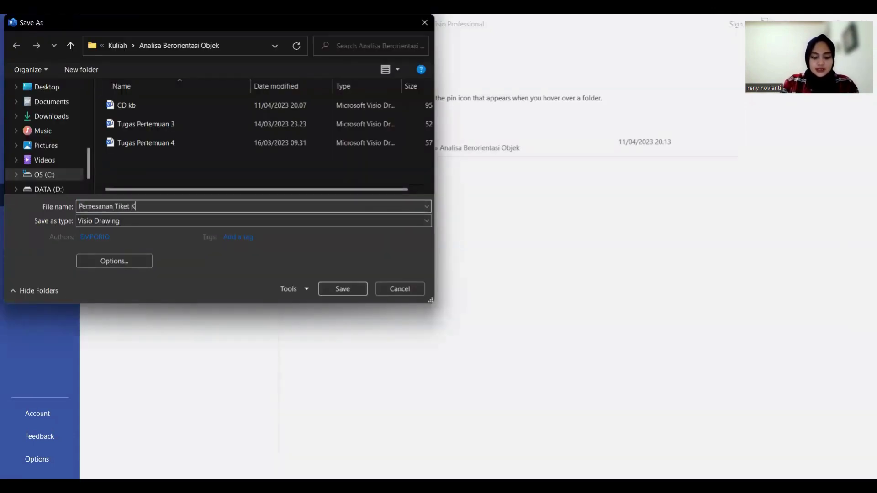
text(ebun Bina)
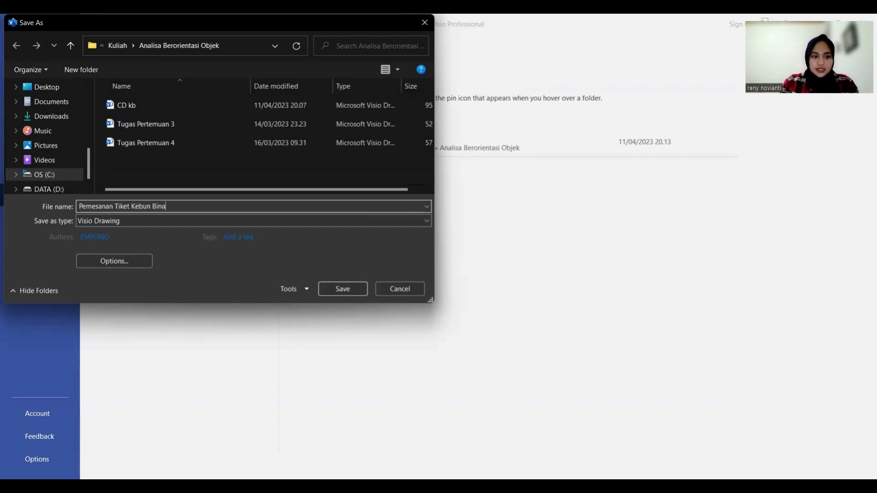
text(tang)
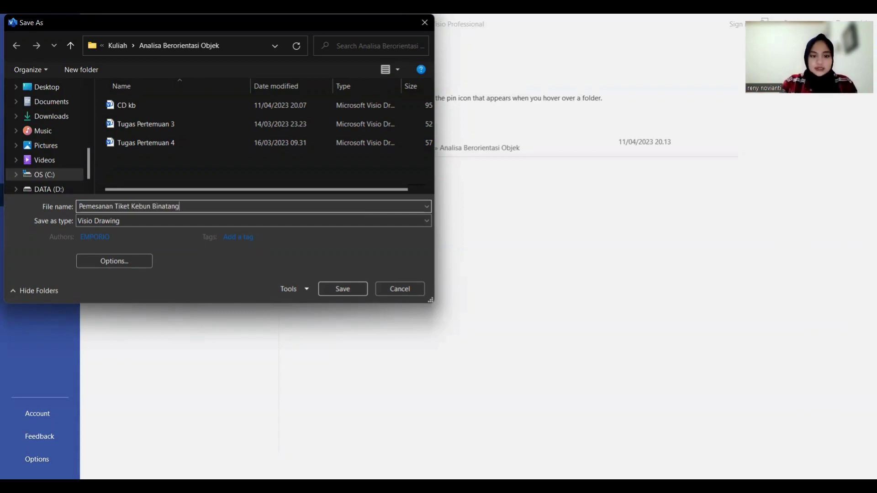
key(Return)
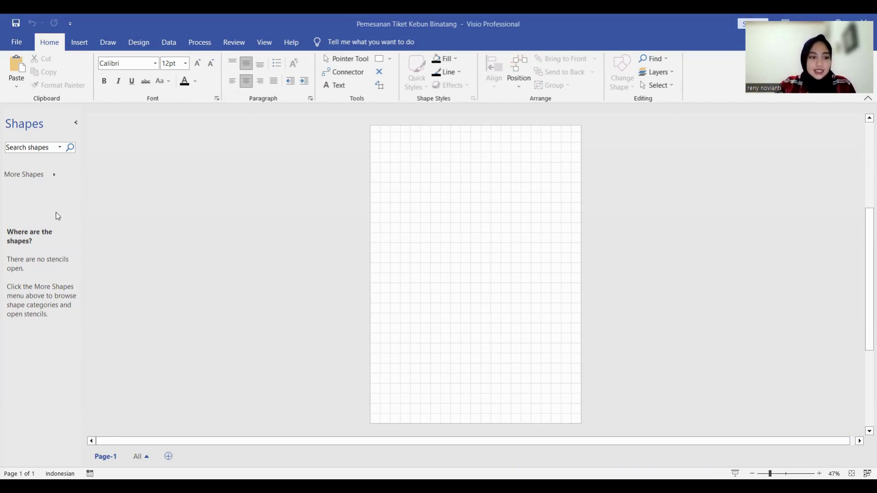
- Load the UML Class stencil from the Software and Database shape collection
click(50, 172)
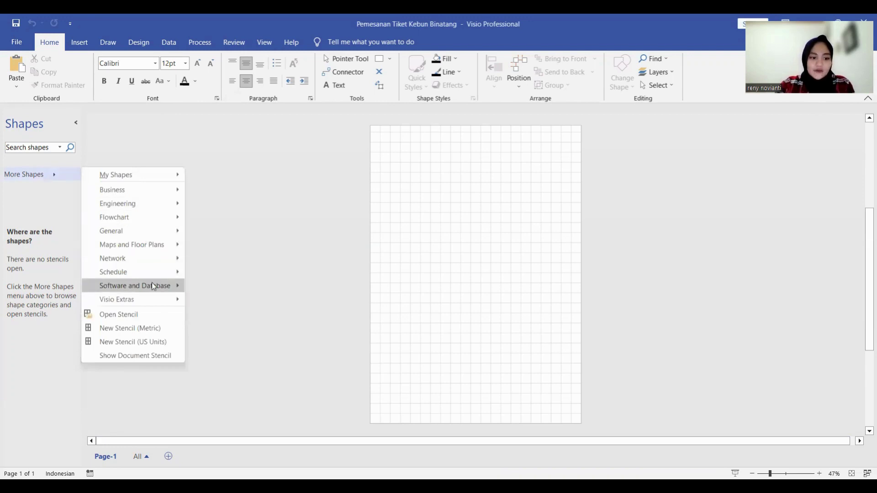
mouse_move(151, 283)
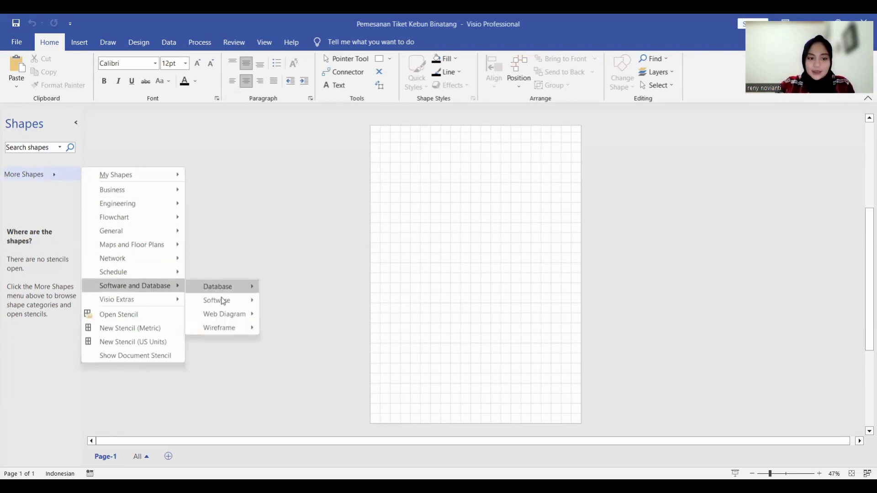
mouse_move(231, 303)
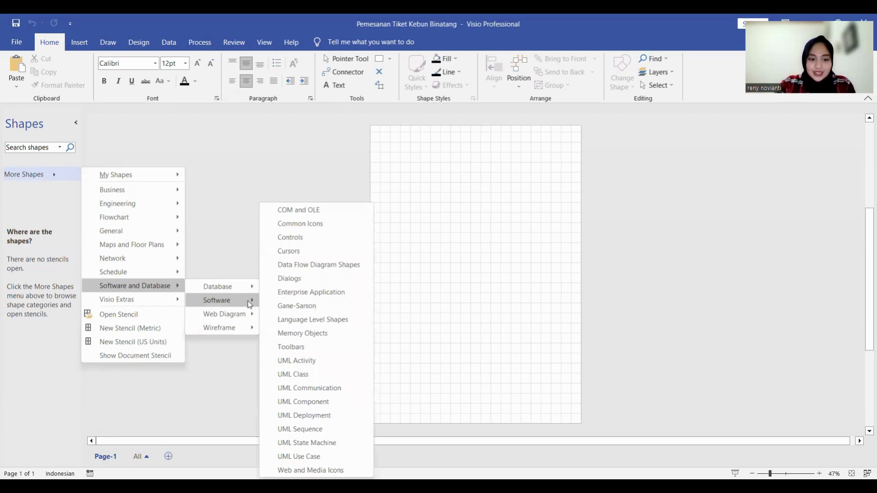
click(330, 374)
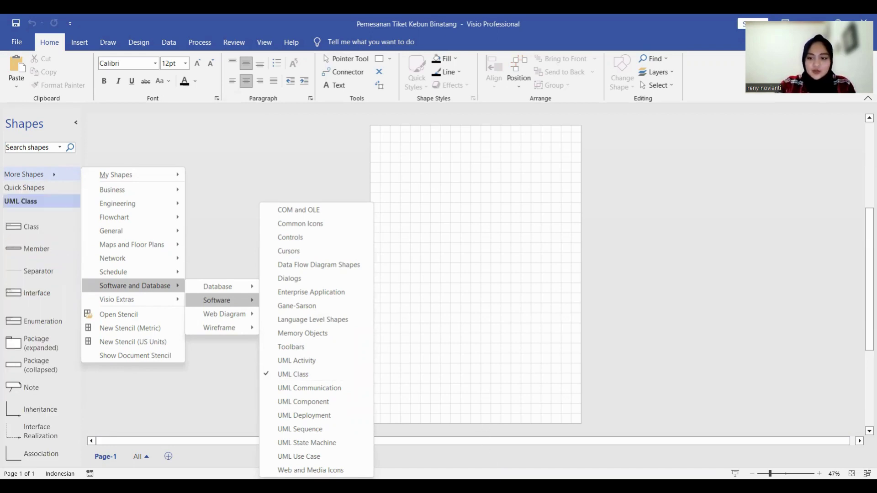
key(Escape)
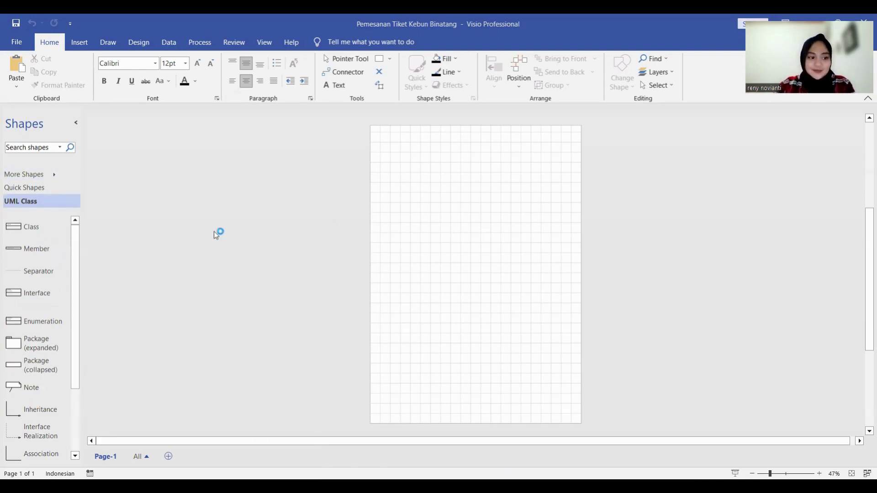
- Place a UML class near the middle of the page and name it Person
drag(47, 235, 437, 289)
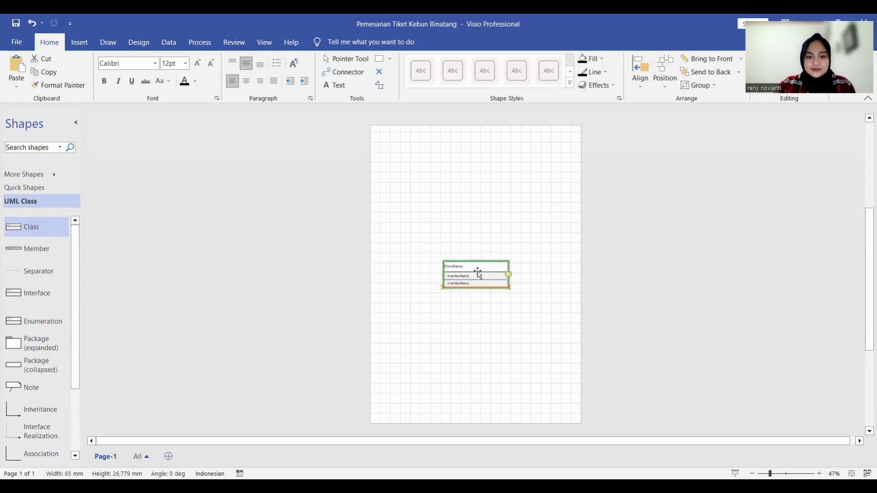
scroll(476, 274, up, 5)
scroll(478, 274, down, 2)
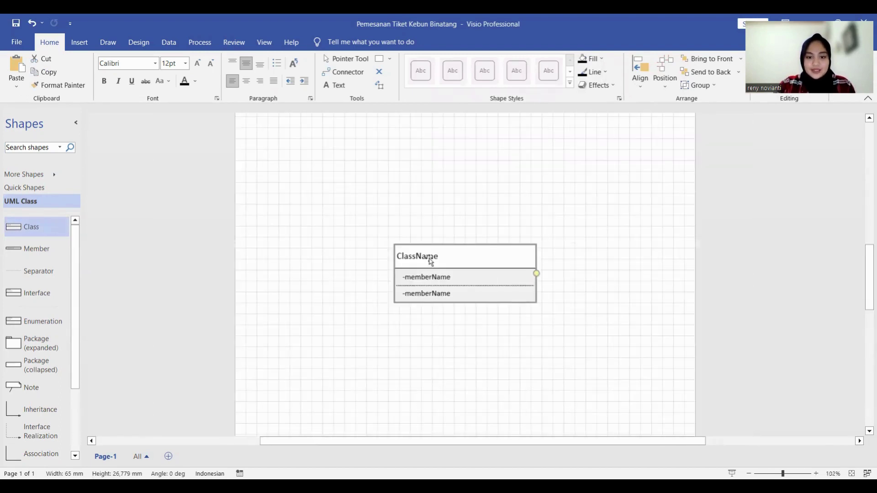
double_click(430, 257)
text(Person)
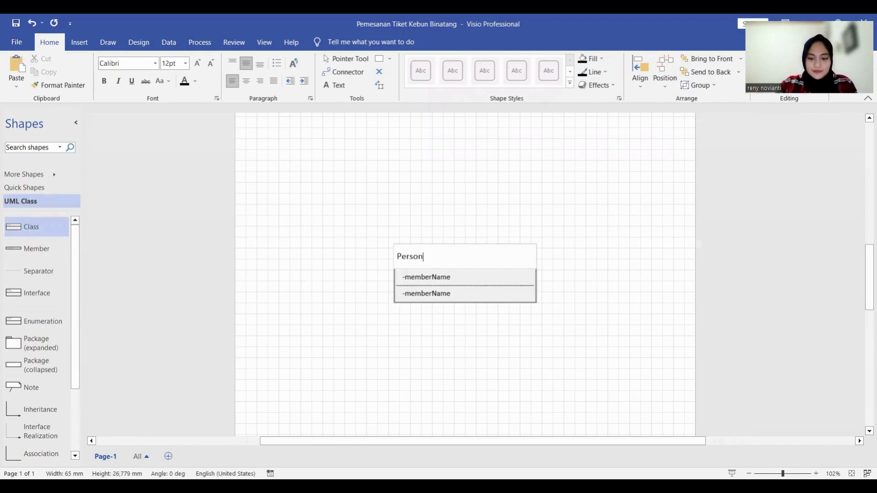
key(Escape)
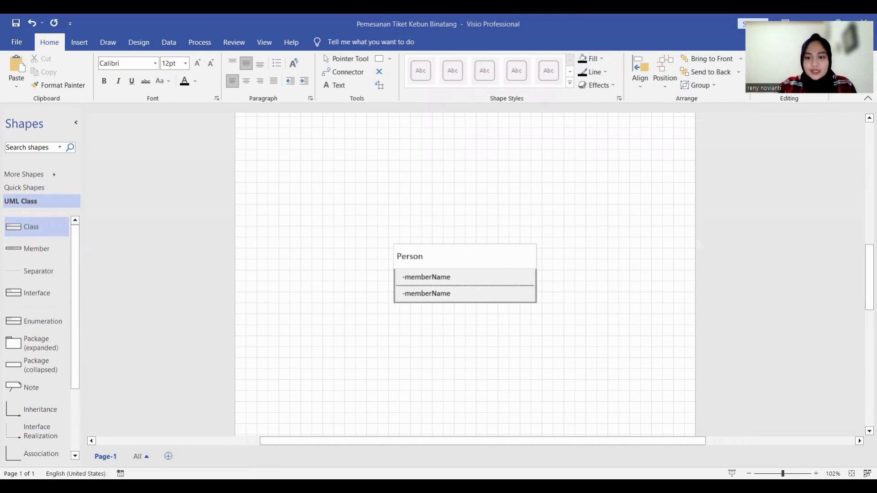
- Rename the first member of the Person class "+ nama" and add a member "+ id" below it
double_click(428, 277)
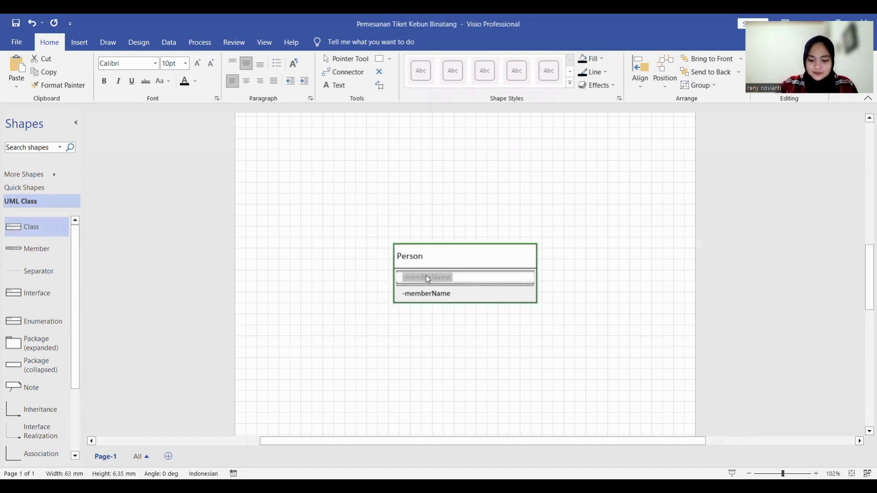
text(+ nama)
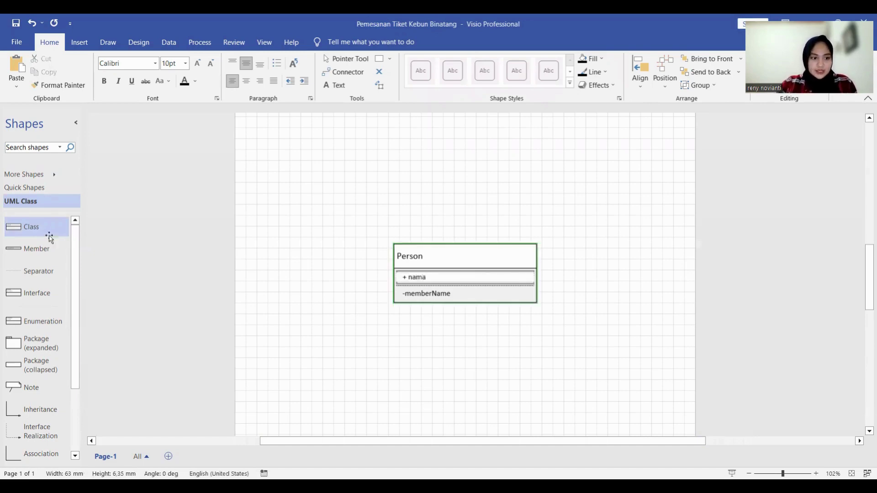
drag(34, 248, 423, 288)
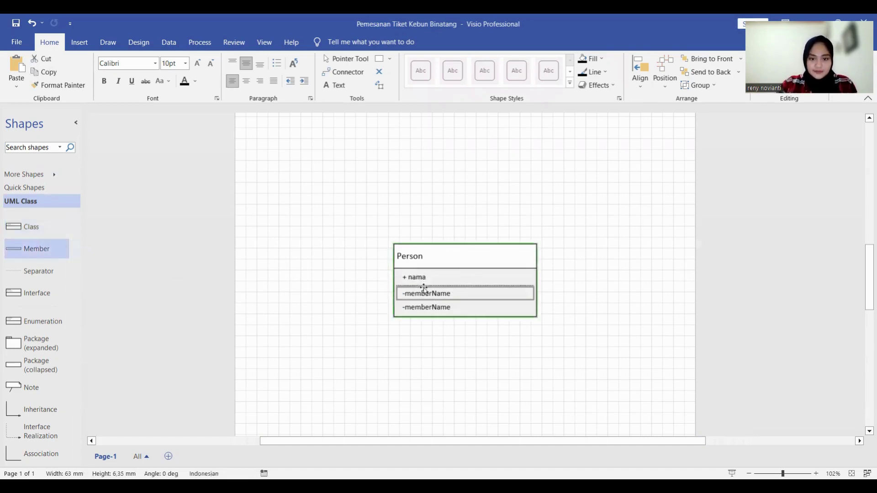
double_click(423, 289)
text(+)
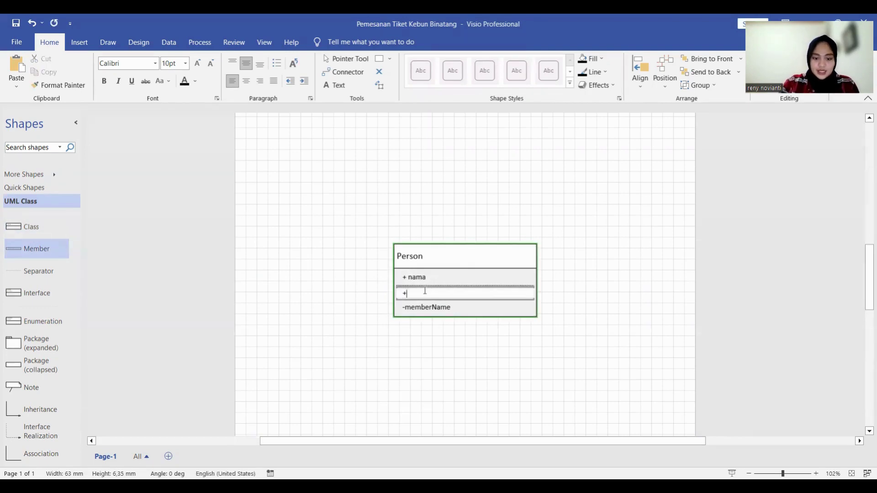
text( id)
- Add a member "+ alamat" to the Person class and move the separator below it
drag(6, 250, 405, 319)
click(378, 315)
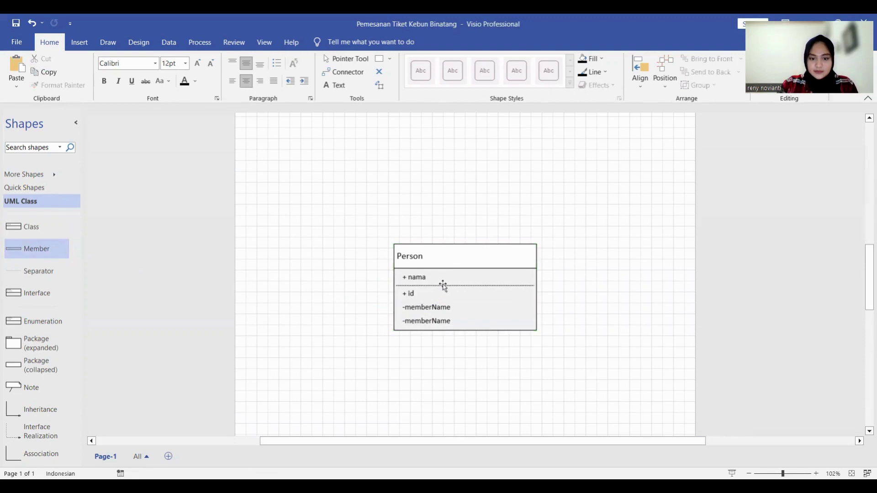
drag(443, 286, 404, 313)
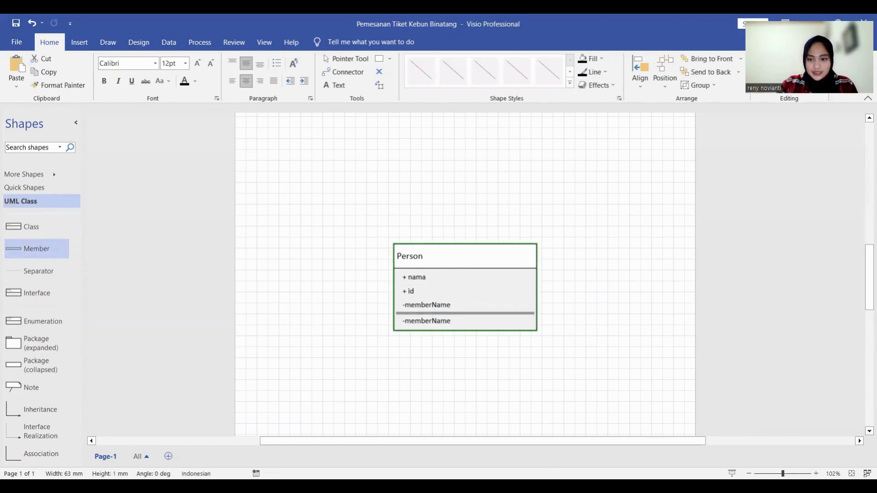
key(Escape)
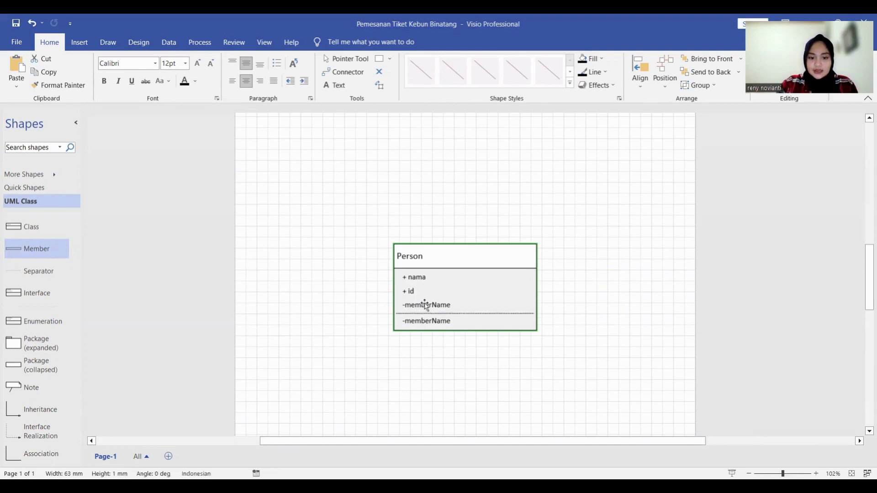
double_click(424, 304)
text(+ alama)
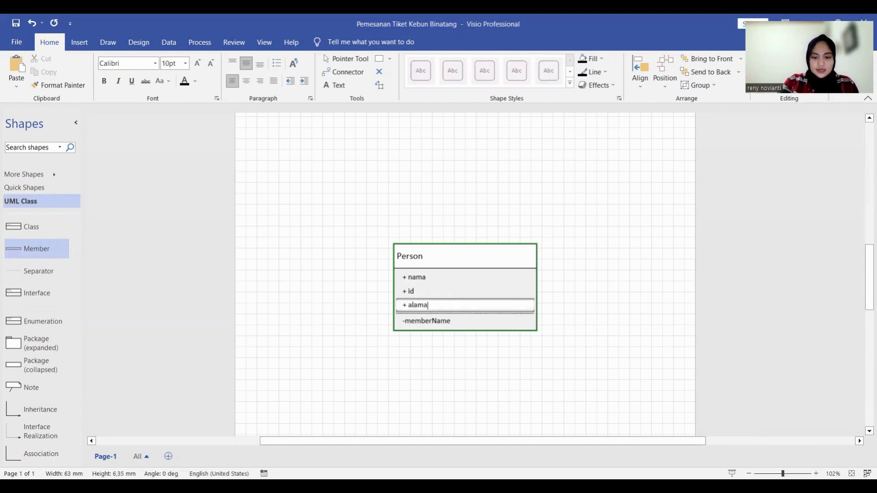
text(t)
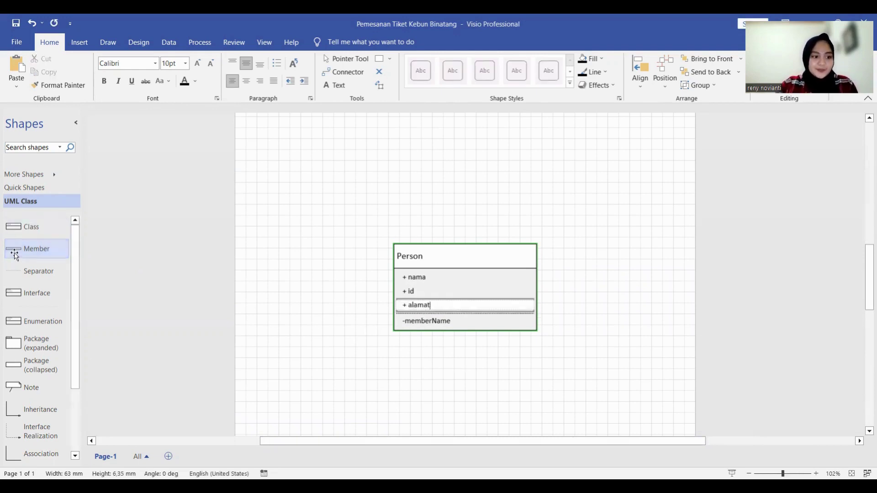
- Add the members "+ gender" and "+ dob" below "+ alamat", above the separator in the Person class
drag(32, 248, 431, 319)
double_click(431, 319)
text(+)
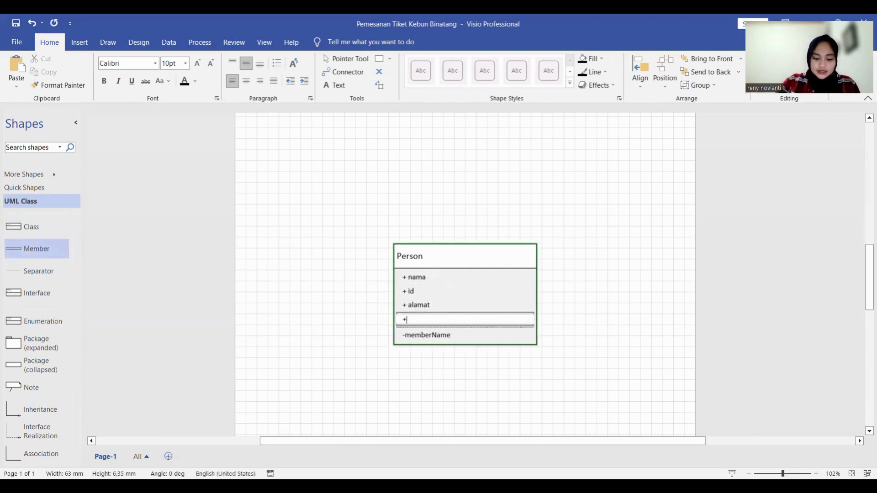
text( gender)
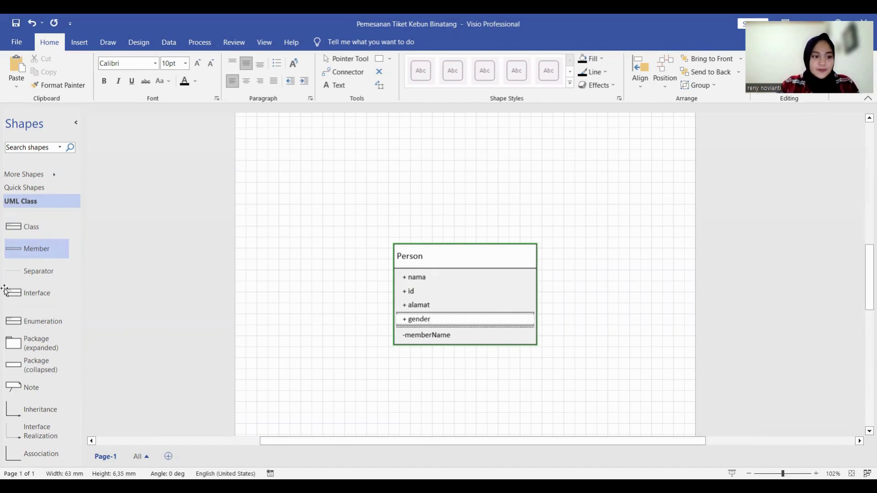
drag(45, 255, 436, 325)
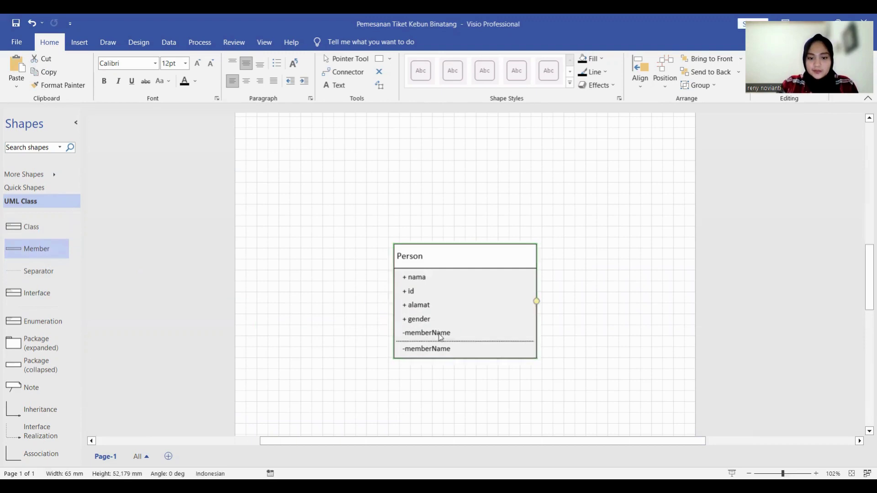
key(F2)
text(+ dob)
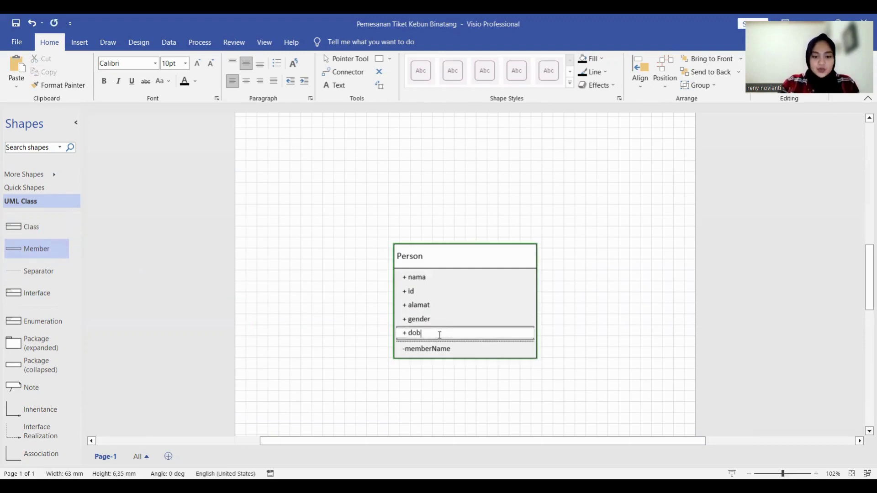
- Add the members "+ hp" and "+ email" below "+ dob" in the Person class
drag(36, 249, 438, 342)
key(F2)
text(+)
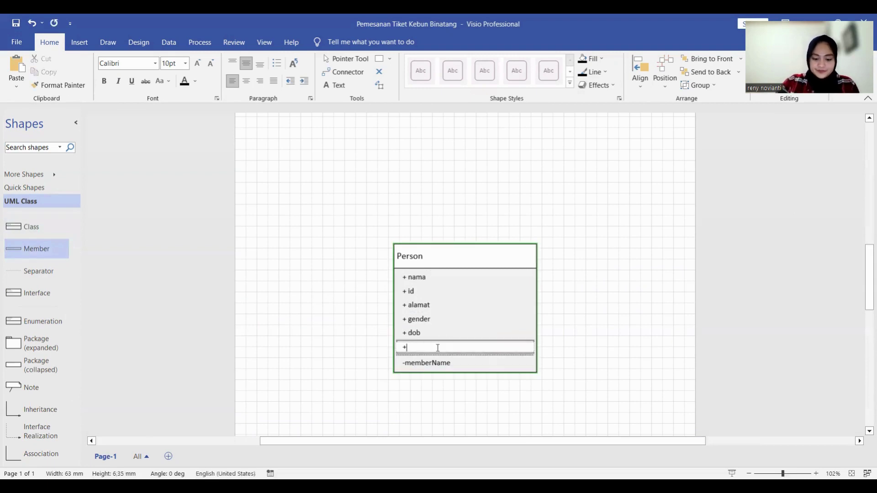
text( hp)
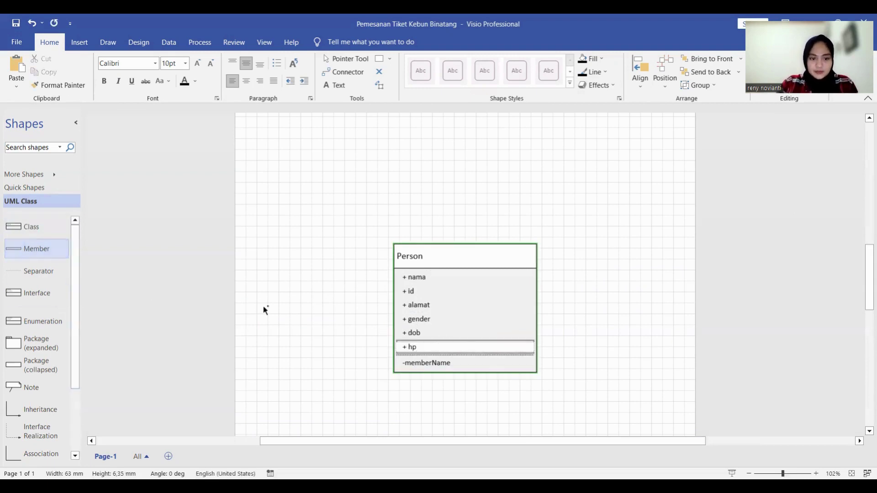
drag(466, 358, 462, 352)
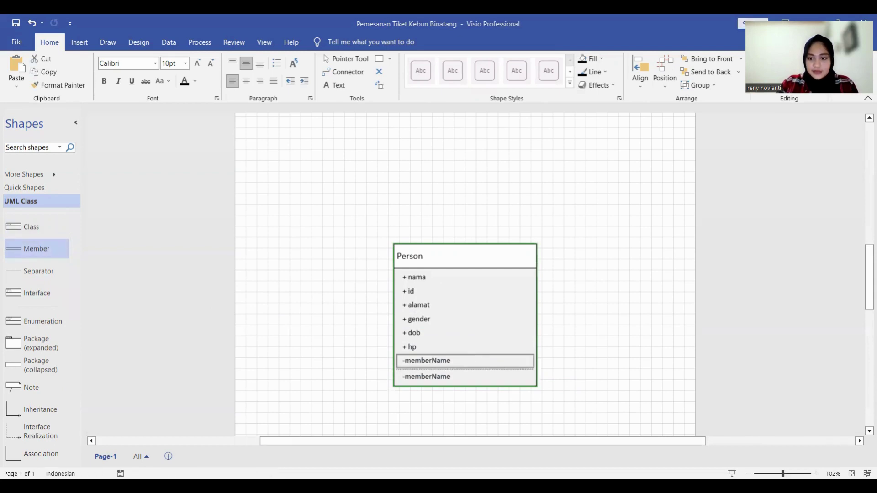
click(425, 361)
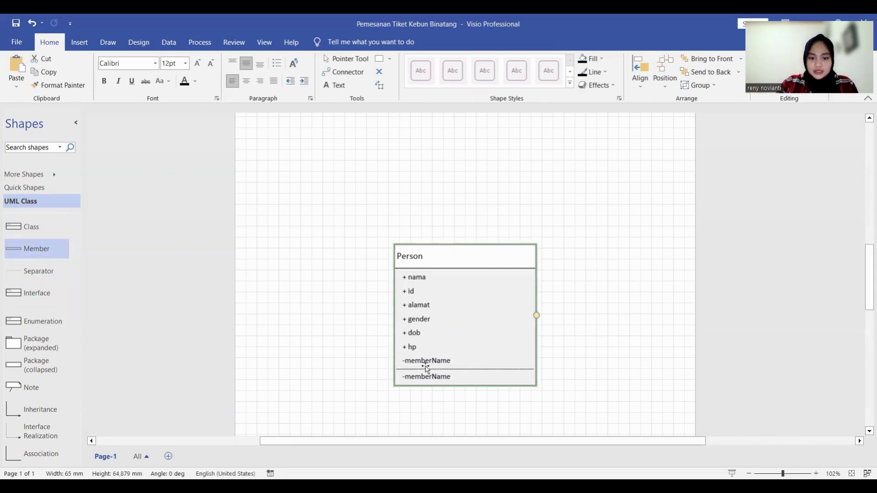
double_click(420, 362)
text(+ email)
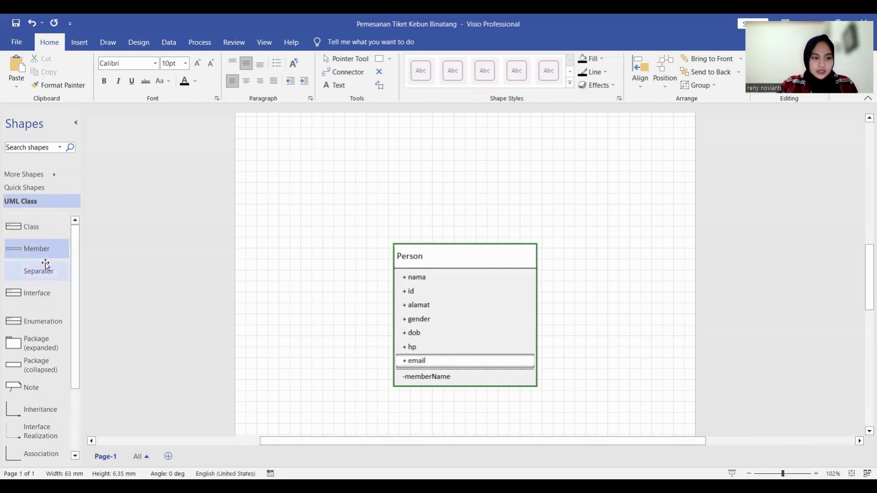
- Add a member "+ password" below "+ email", above the separator in the Person class
drag(43, 251, 443, 375)
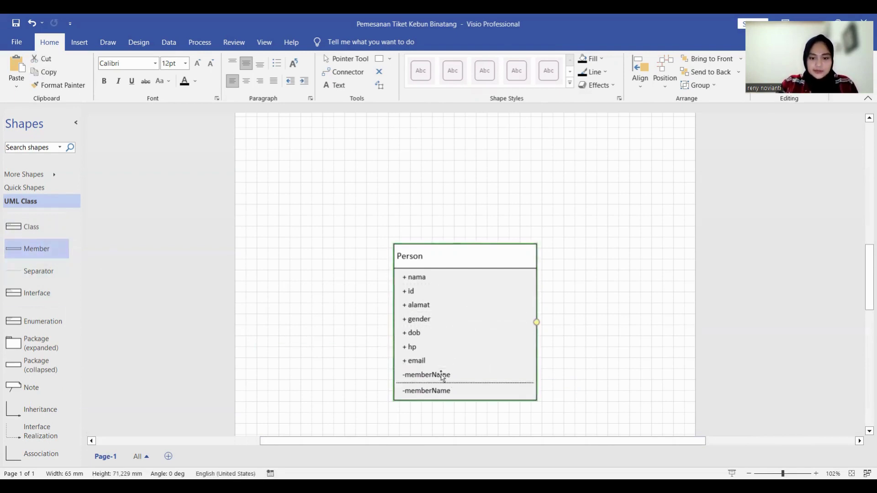
double_click(442, 376)
text(+ password)
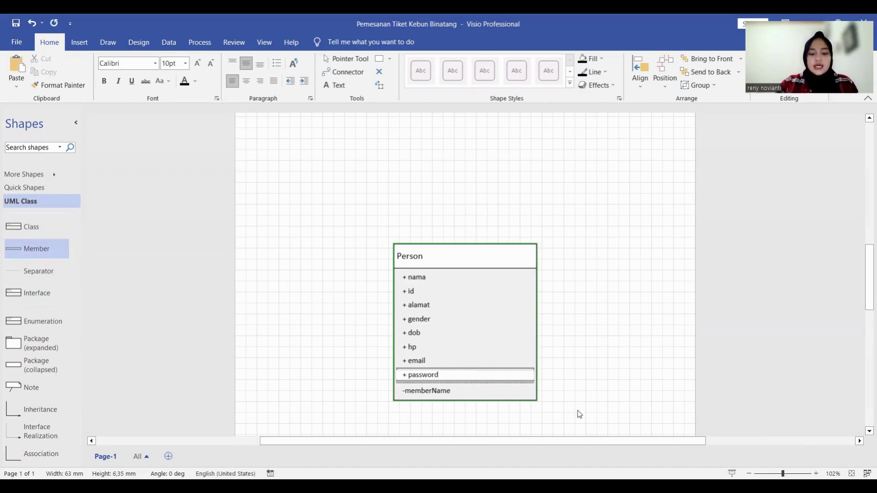
click(557, 400)
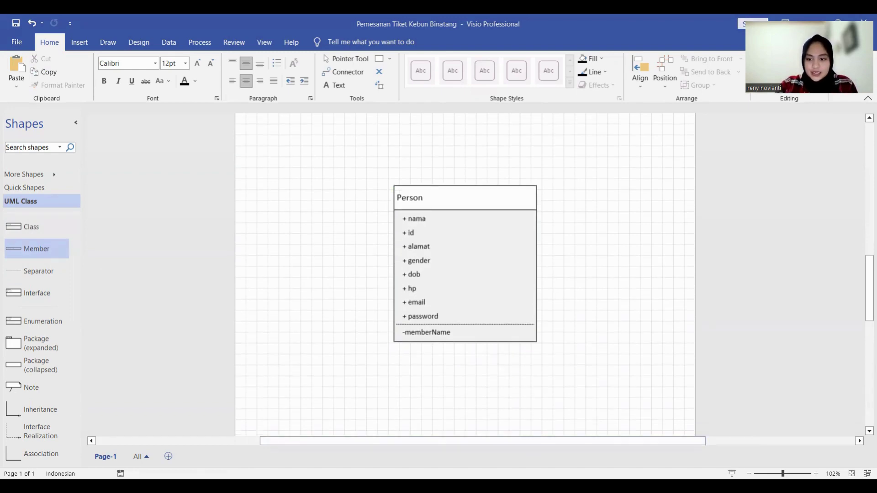
- Rename the member below the Person class's separator "+ registrasi ()" and add a member "+ login ()" beneath it
double_click(426, 332)
text(+ )
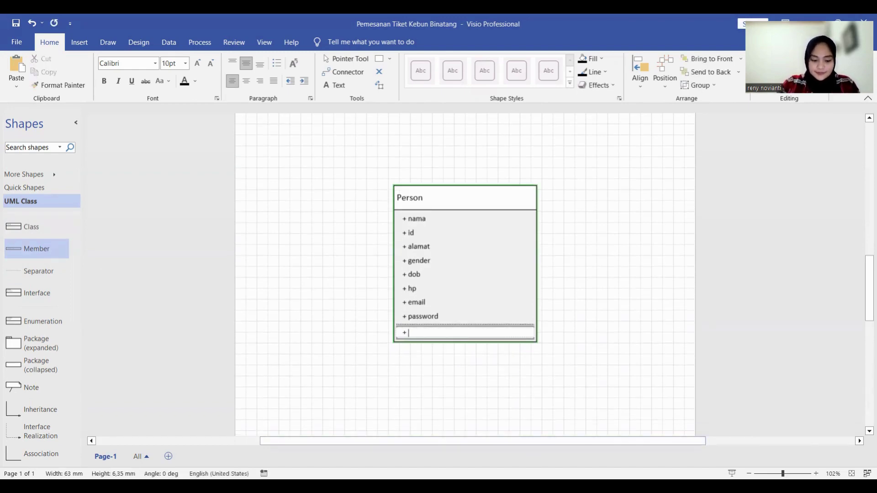
text(registras)
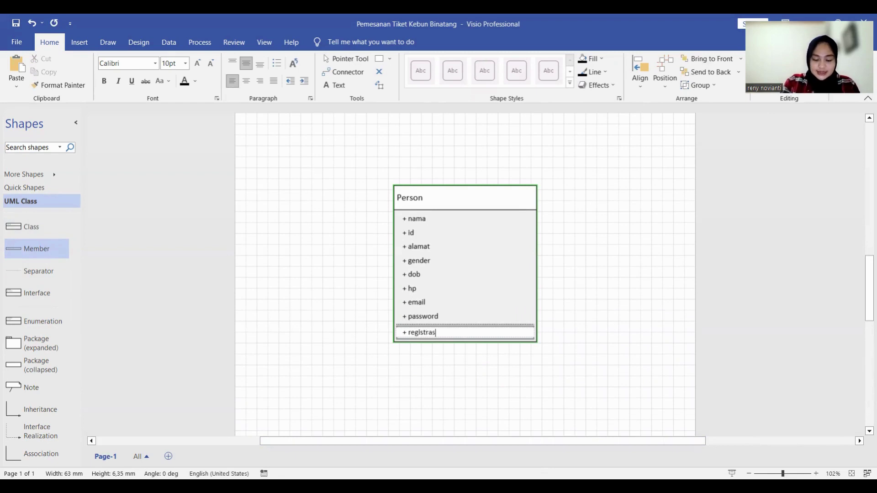
text(i ())
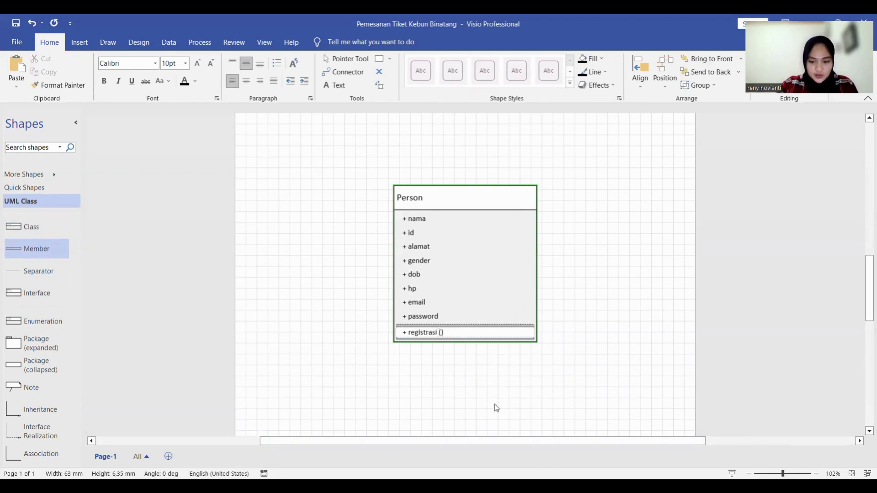
drag(53, 266, 442, 338)
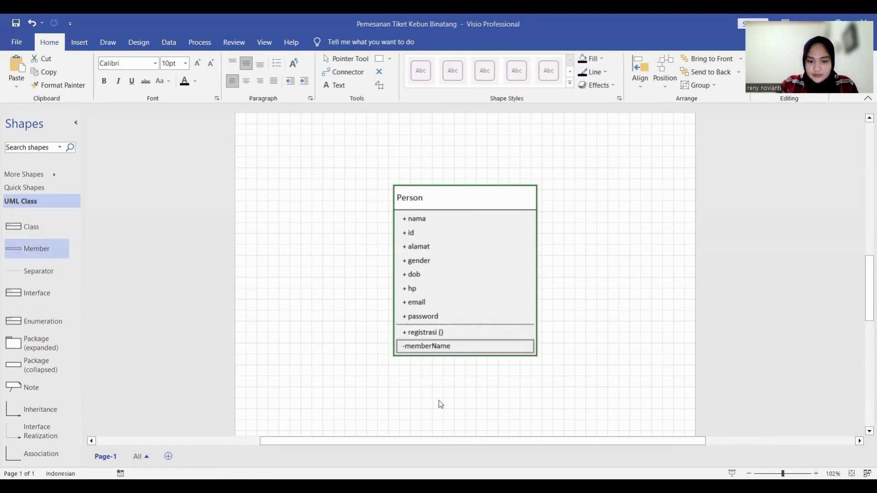
double_click(435, 347)
text(+ login)
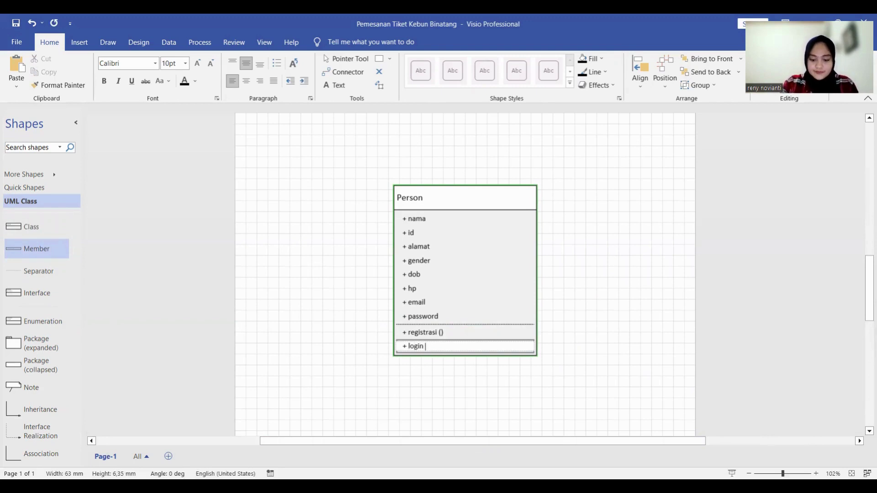
text( ())
- Add a member "+ lihatDataMember ()" below "+ login ()" in the Person class
drag(27, 245, 429, 359)
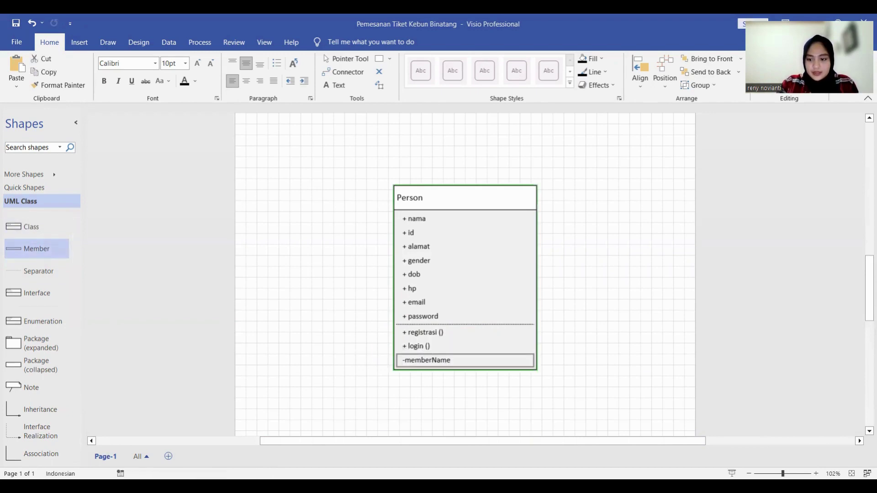
double_click(443, 364)
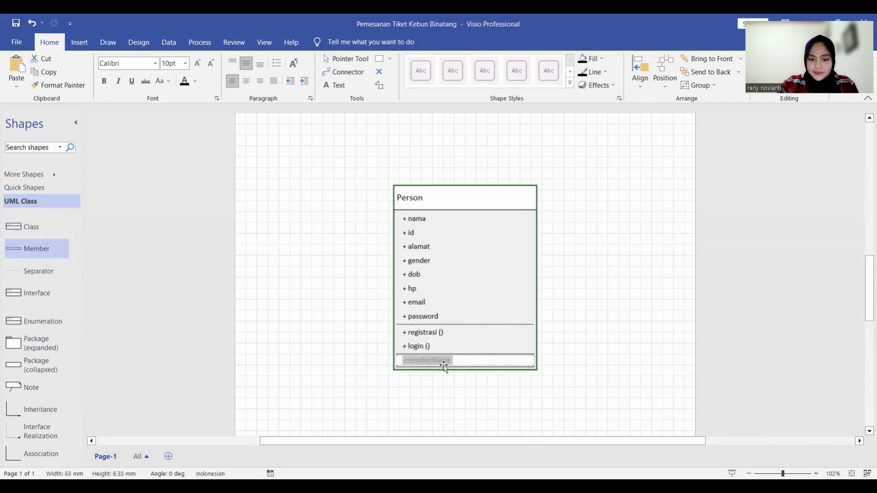
text(+ lih)
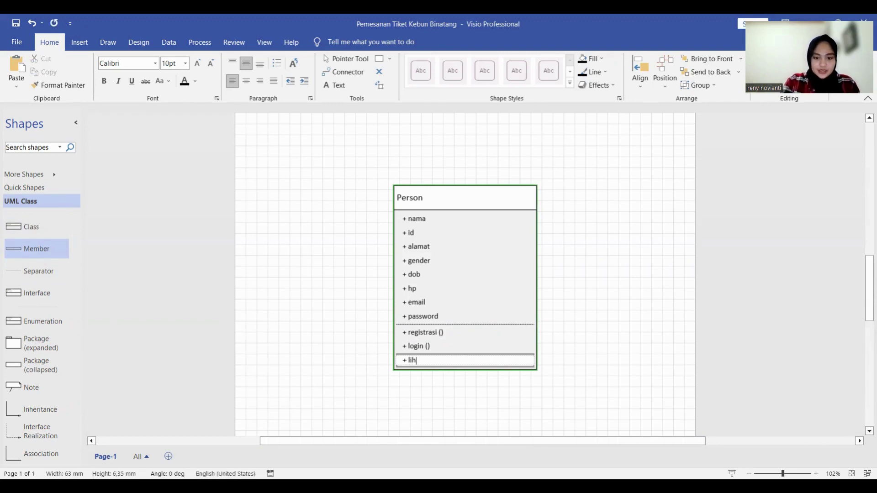
text(atData)
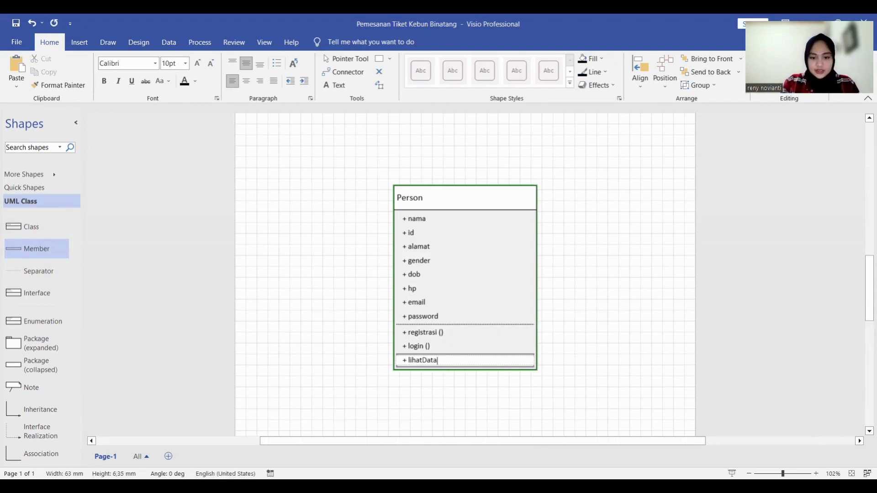
text(Member ())
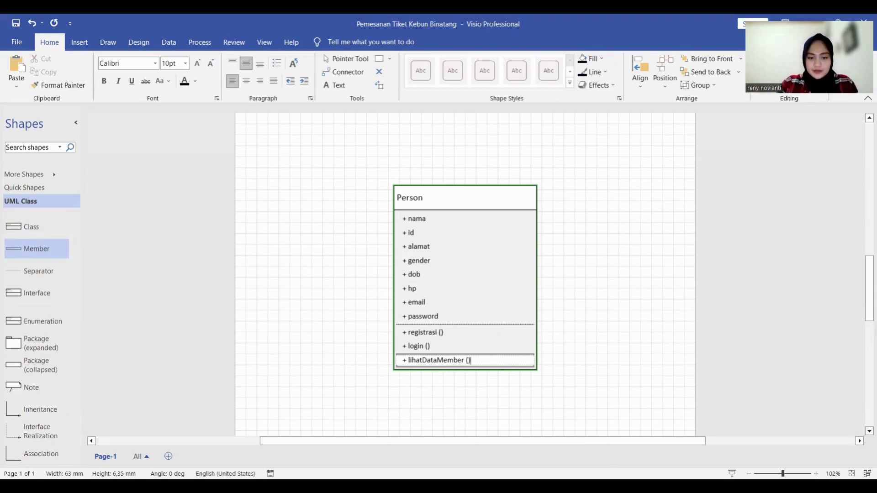
key(Escape)
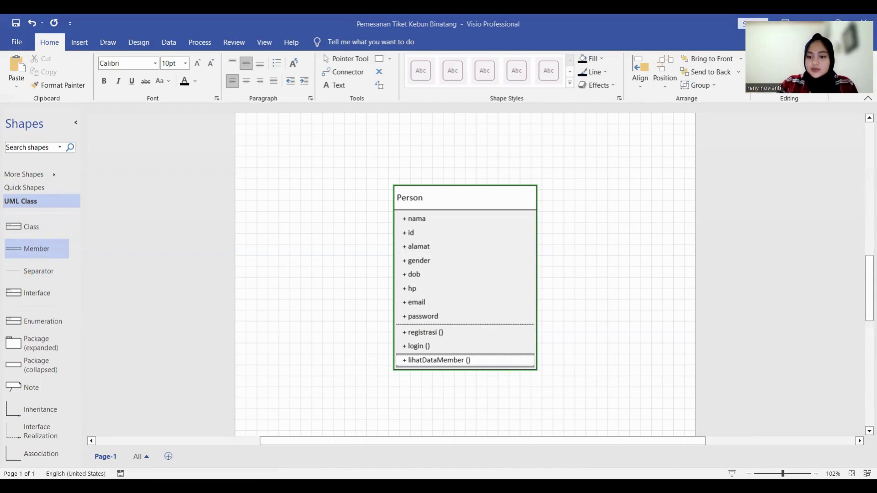
- Add a member "+ ubahDataMember ()" below "+ lihatDataMember ()" in the Person class
drag(365, 309, 428, 369)
double_click(462, 377)
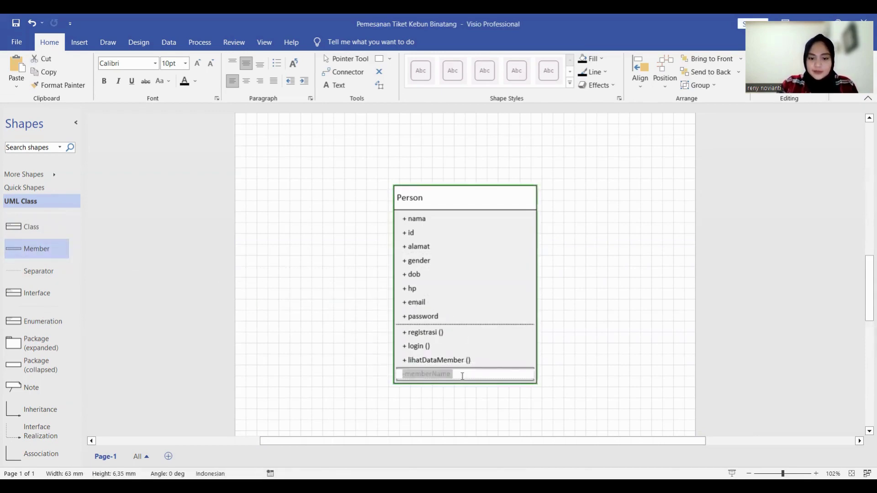
text(+ me)
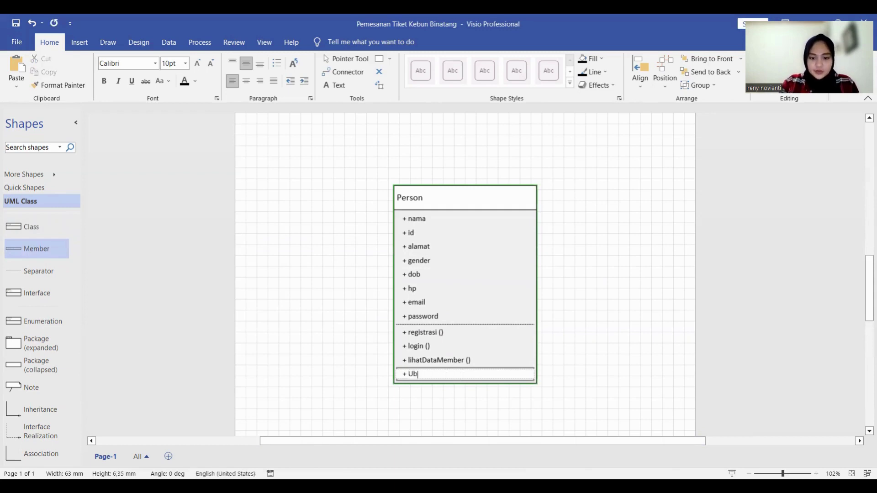
key(BackSpace)
key(BackSpace)
text(ubahD)
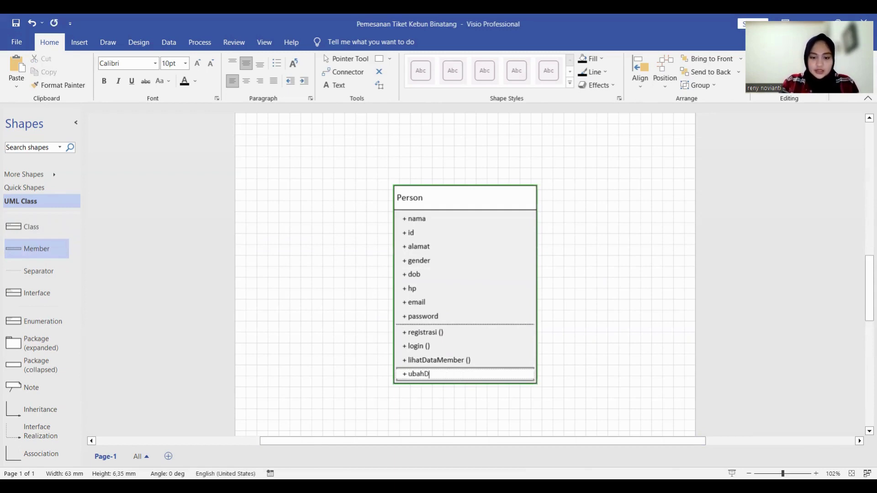
text(ataMember )
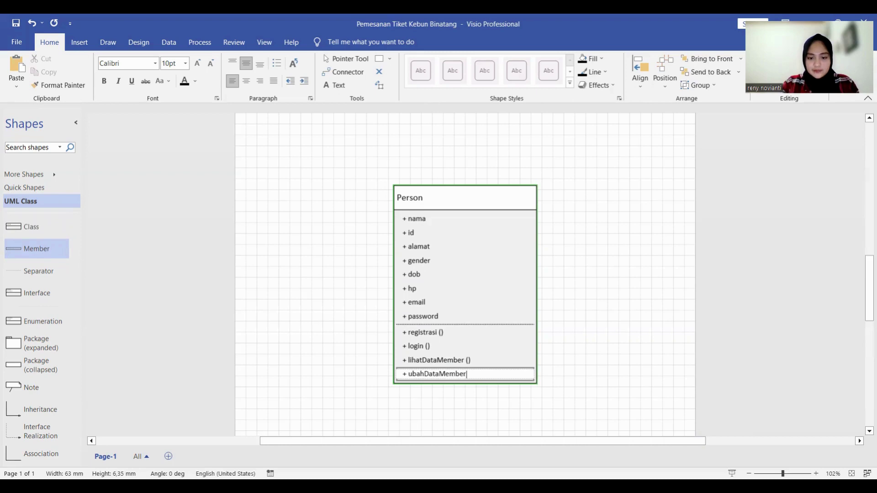
text(())
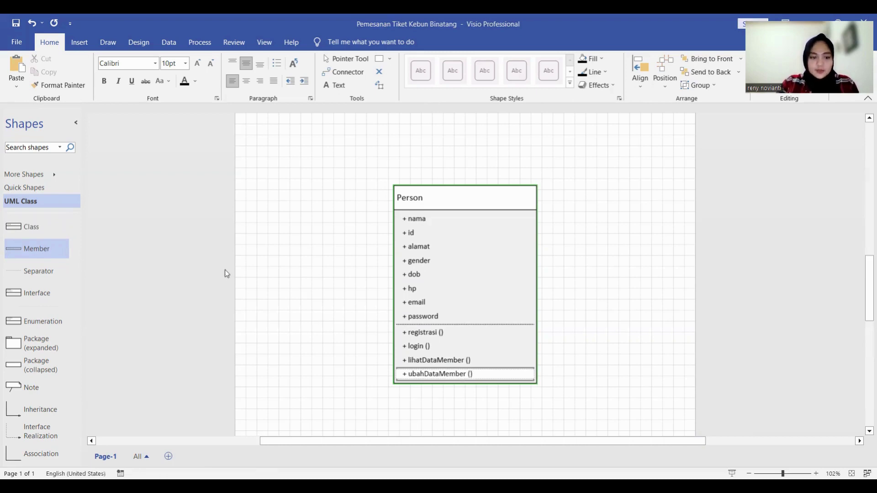
- Add a member "+ hapusDataMember ()" at the end of the Person class
drag(36, 248, 422, 383)
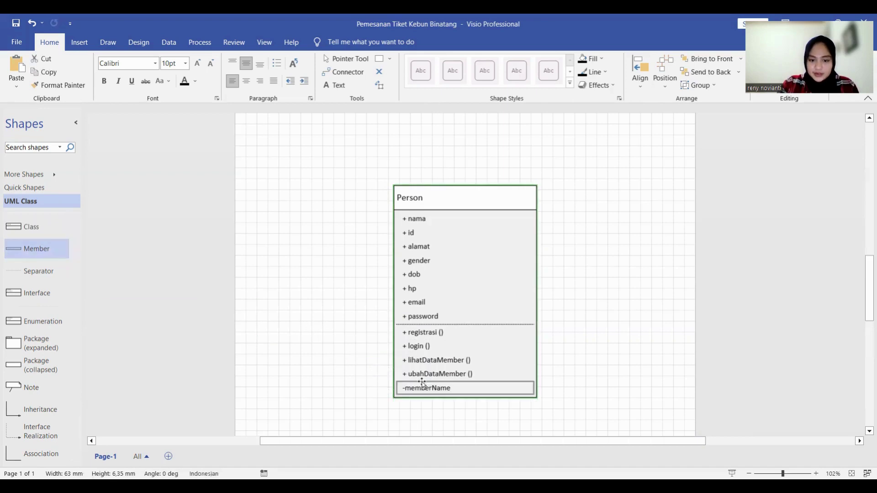
double_click(423, 387)
text(+ )
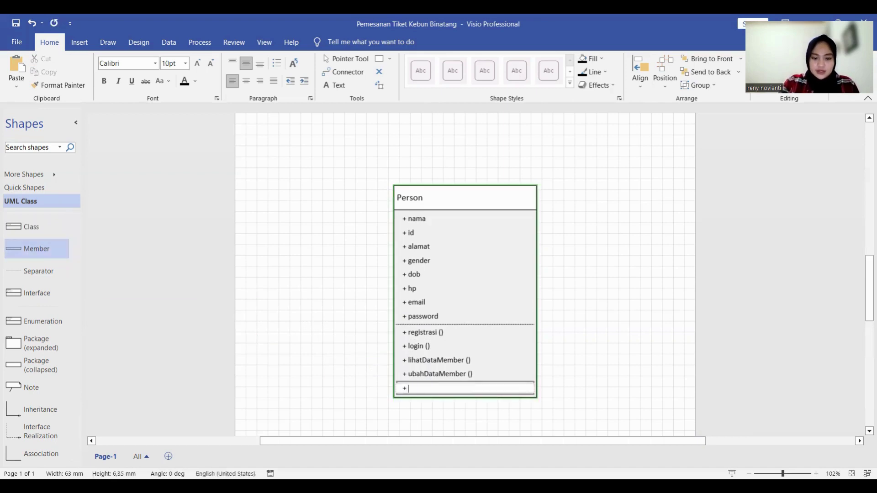
text(hapusData)
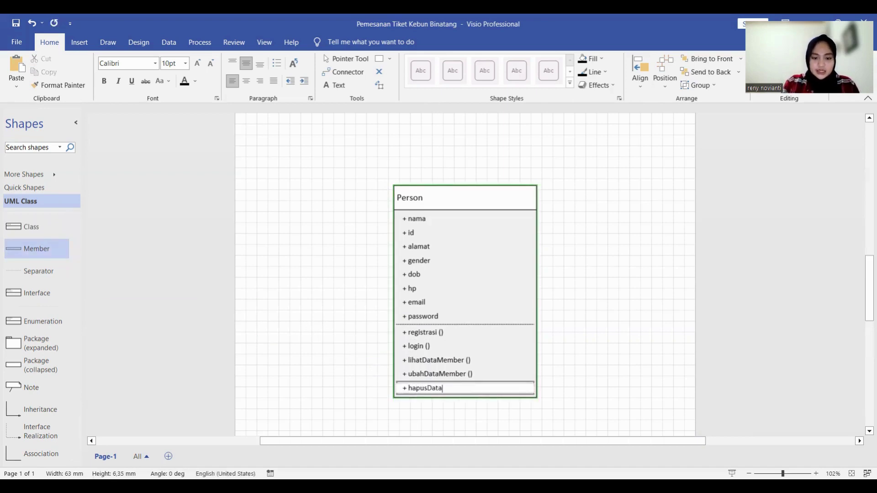
text(Member )
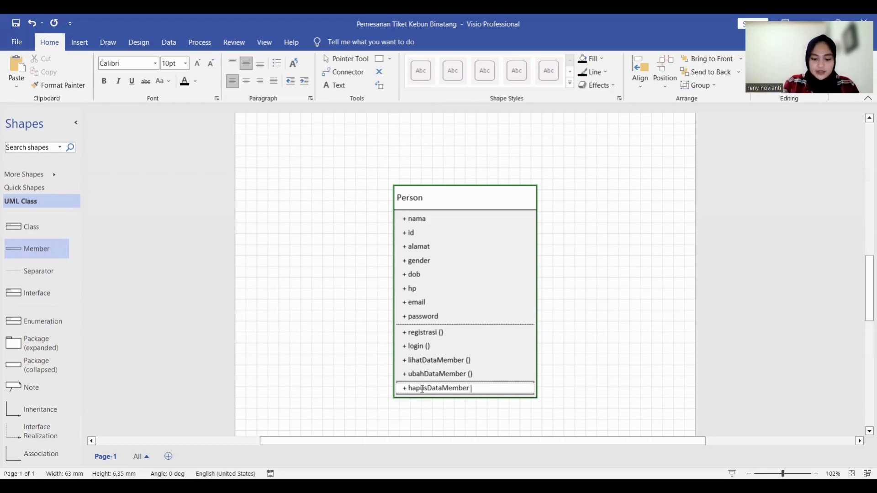
text(())
click(561, 357)
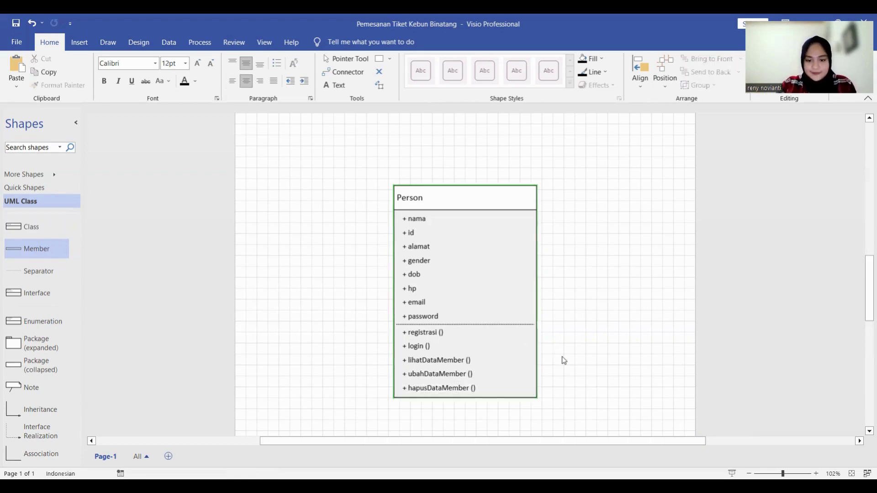
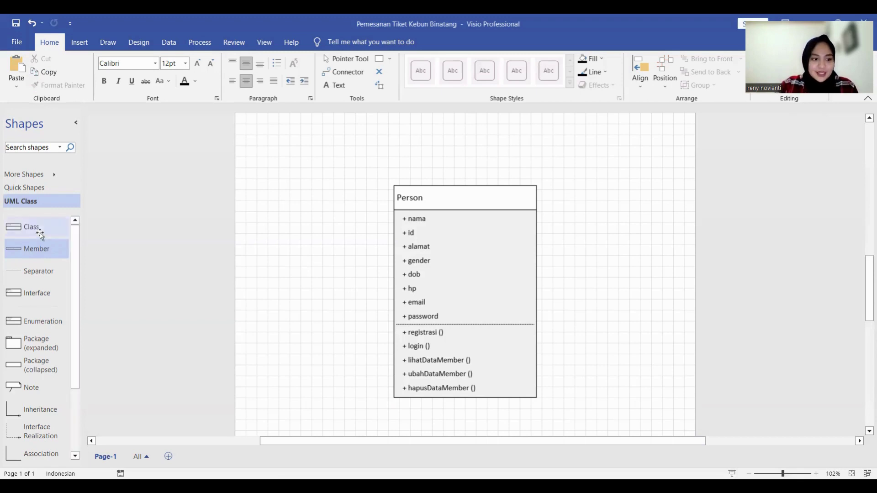
- Place two new UML classes side by side below the Person class, one toward each side of the page
drag(34, 228, 294, 423)
scroll(346, 302, down, 3)
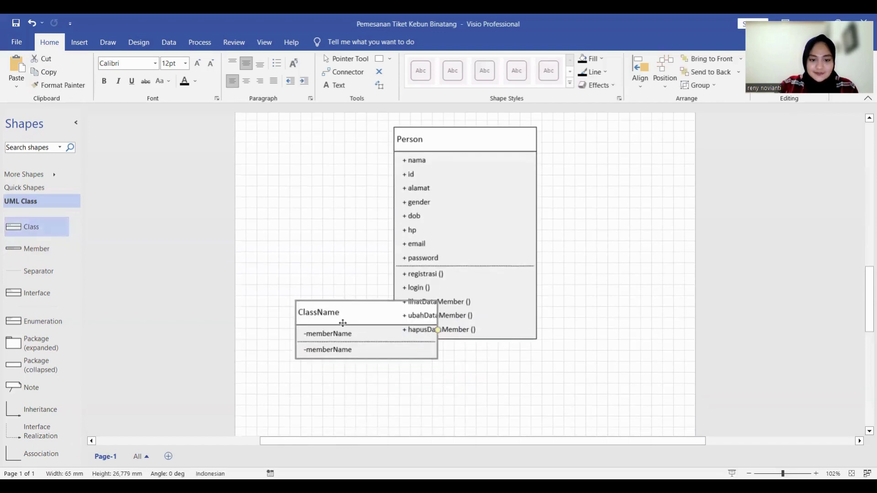
drag(346, 301, 342, 358)
scroll(343, 358, down, 3)
drag(34, 227, 518, 368)
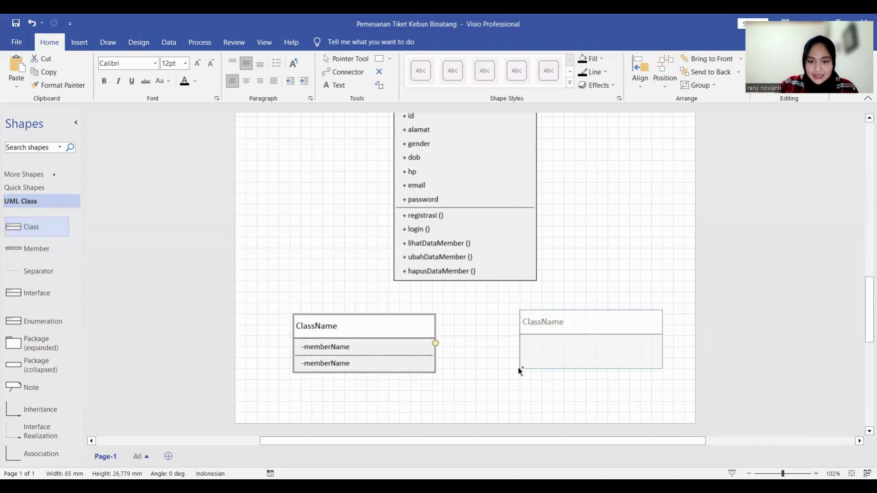
- Name the class below and left of Person "Petugas" and the one to its right "Pelanggan"
double_click(362, 328)
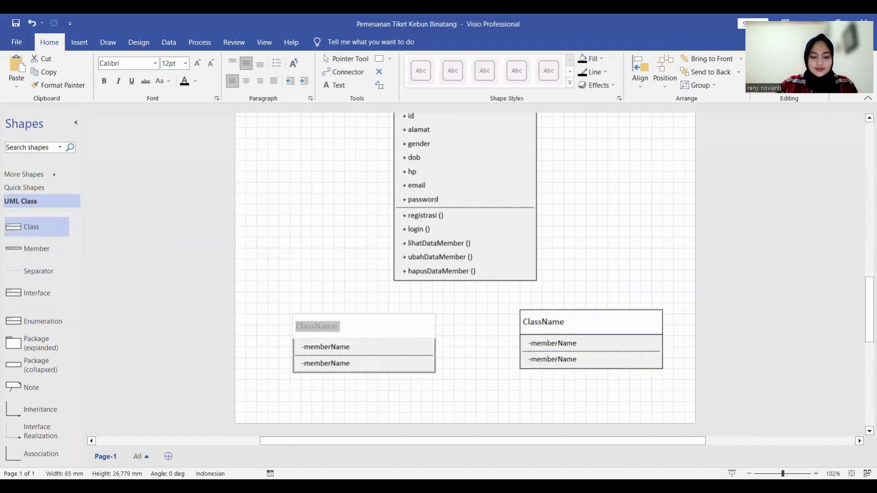
text(Petig)
key(BackSpace)
key(BackSpace)
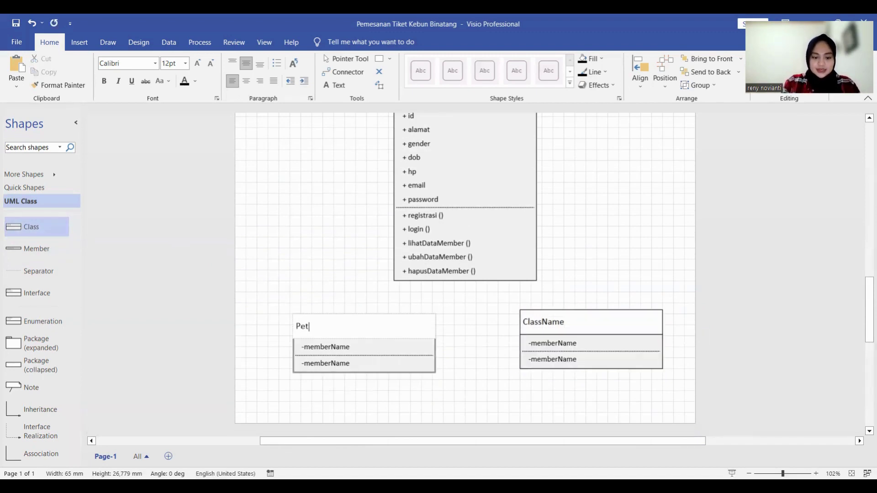
text(ugas)
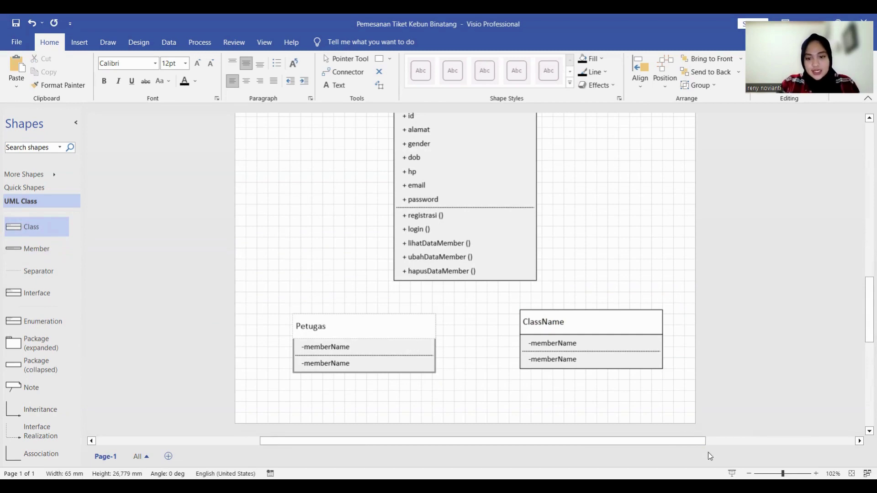
double_click(564, 324)
text(P)
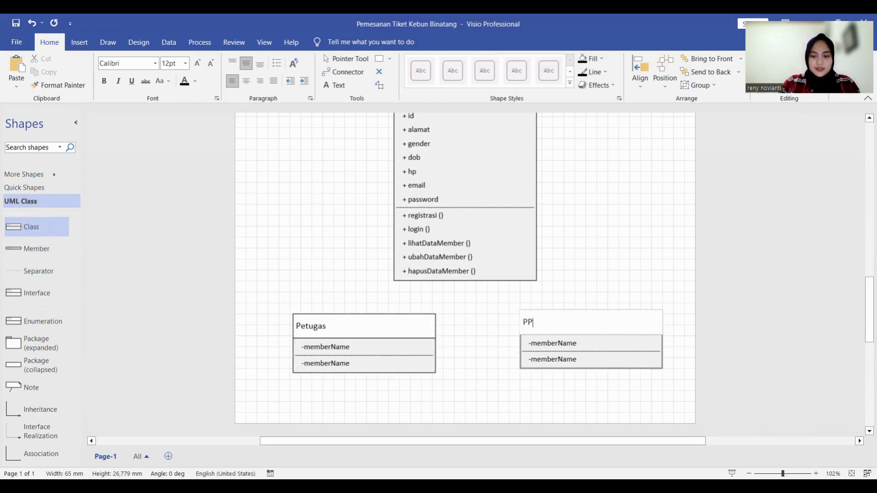
text(elanggan)
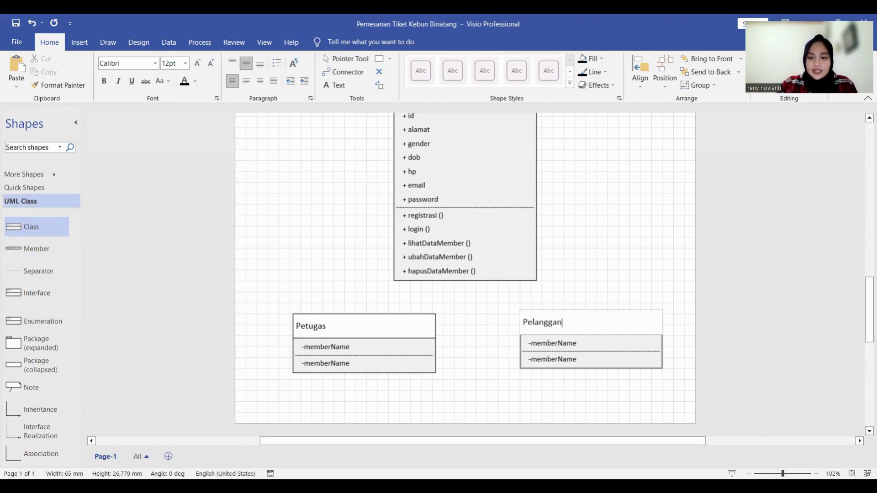
key(Escape)
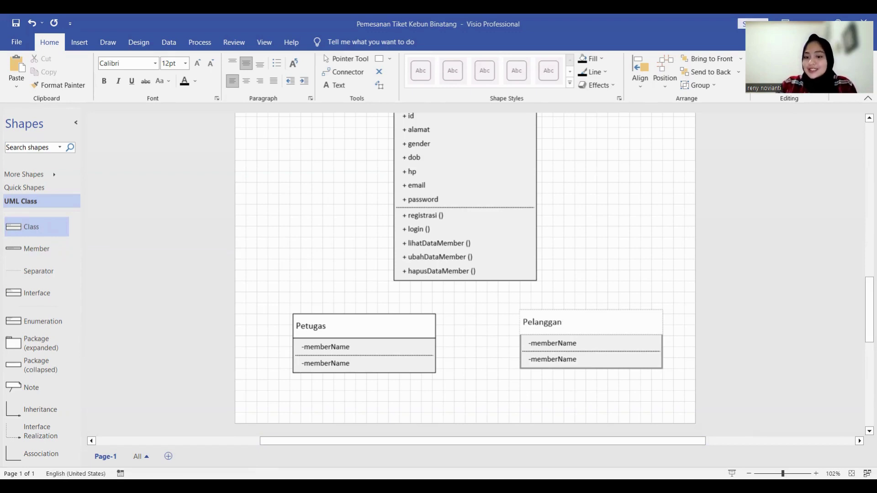
- Clear the placeholder text of both members in the Petugas class
double_click(331, 346)
key(BackSpace)
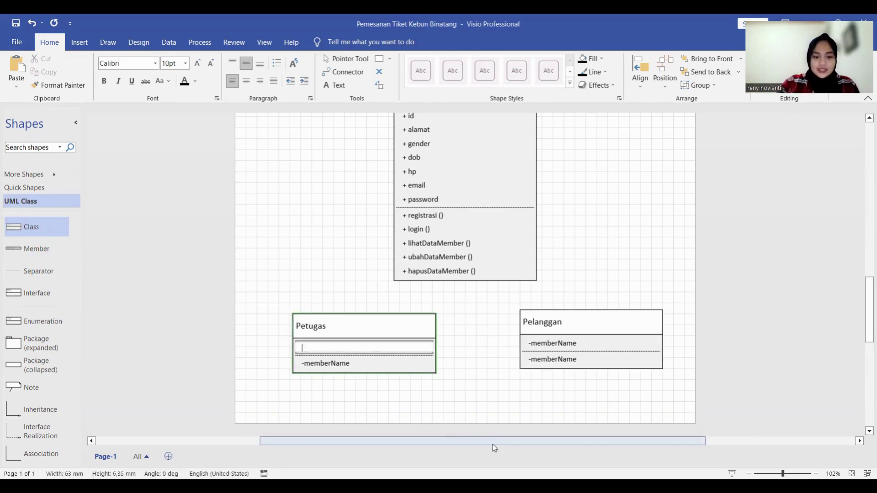
double_click(355, 363)
key(BackSpace)
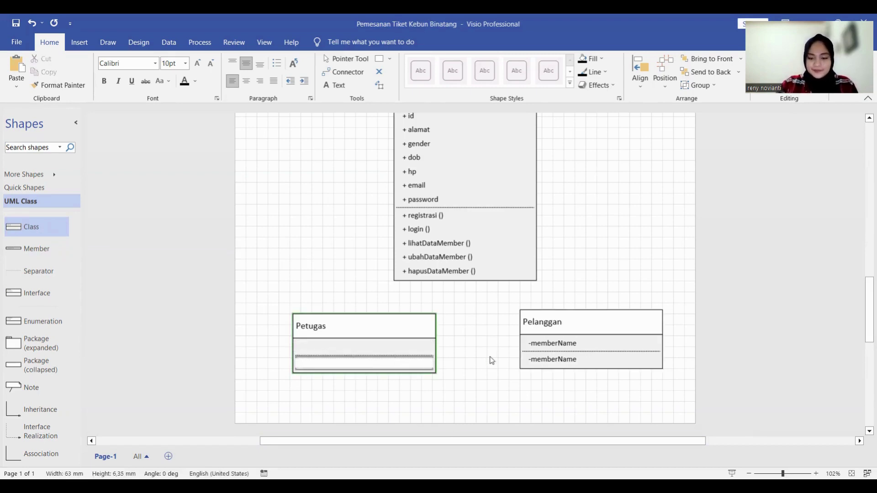
- Clear the placeholder text of both members in the Pelanggan class
double_click(554, 343)
key(BackSpace)
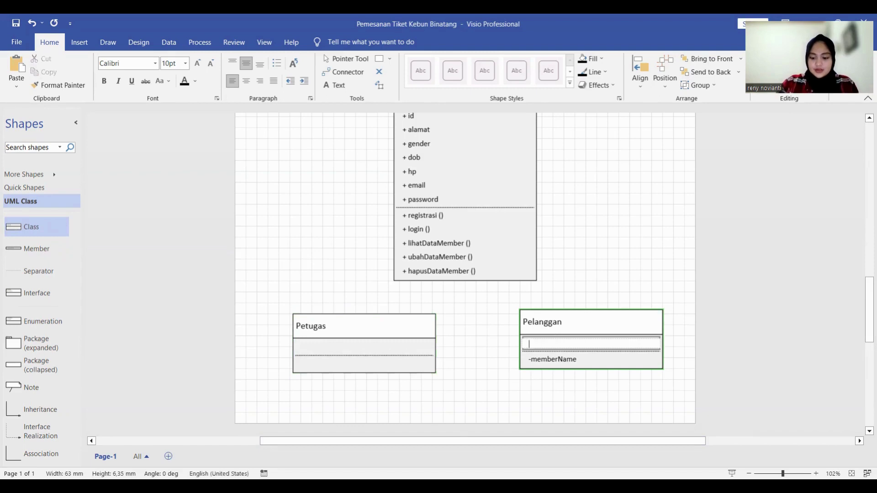
double_click(579, 359)
key(BackSpace)
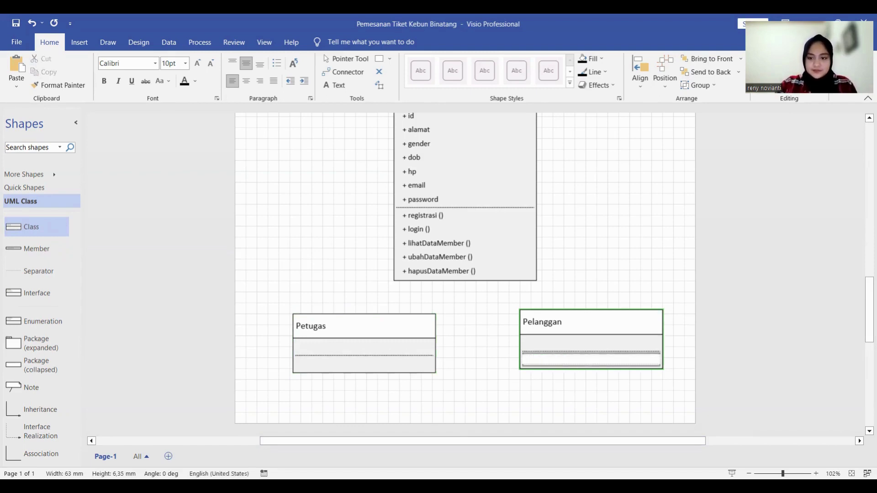
key(Escape)
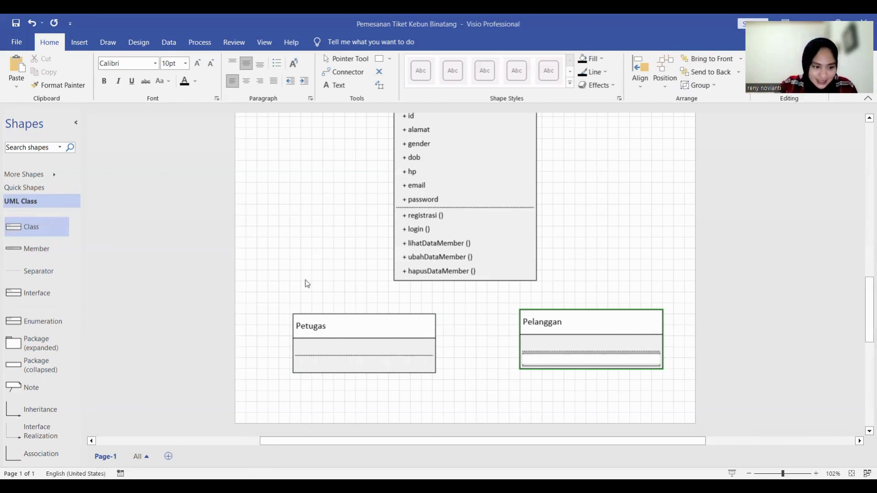
- Join the top edges of Petugas and Pelanggan with an Association connector and move both classes slightly lower, level with each other
scroll(53, 384, down, 4)
drag(53, 366, 318, 285)
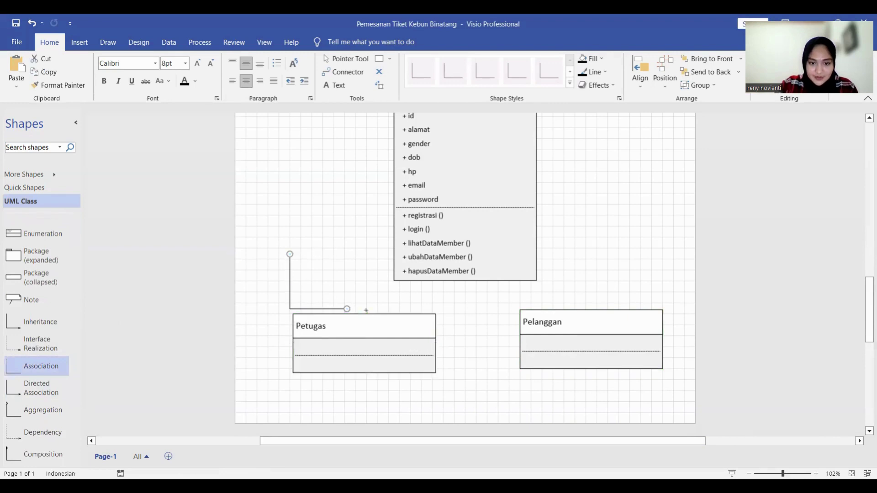
drag(289, 254, 610, 354)
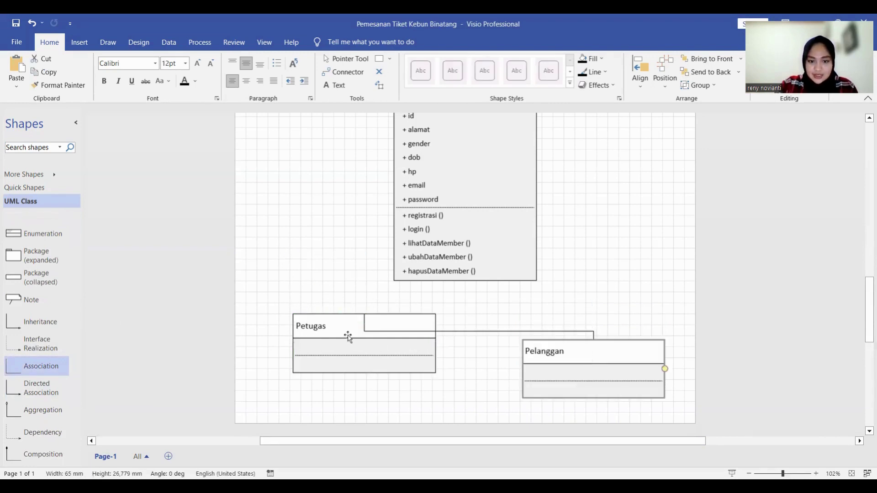
drag(348, 336, 368, 354)
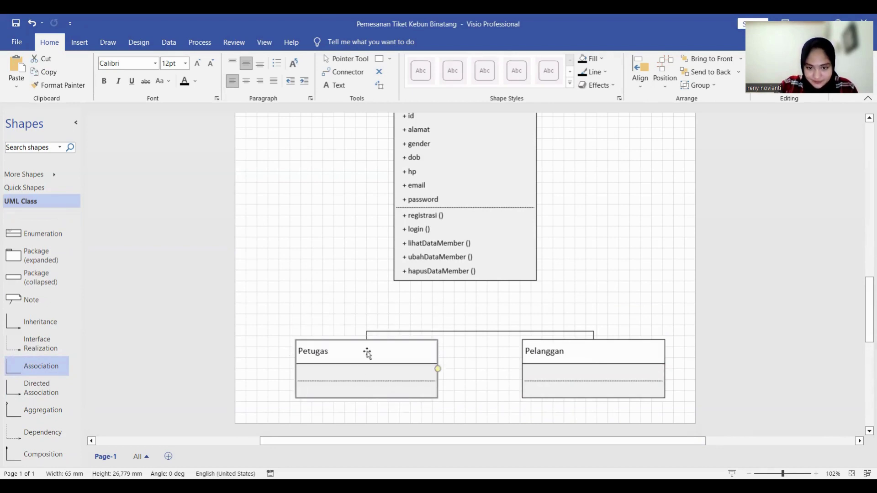
- Raise the horizontal segment of the connector between Petugas and Pelanggan to leave more space above the two classes
click(479, 331)
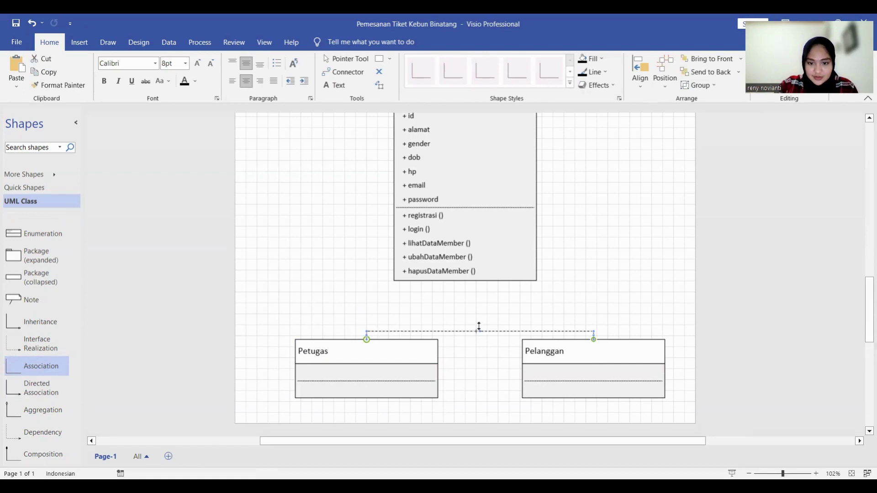
drag(479, 326, 477, 315)
click(601, 299)
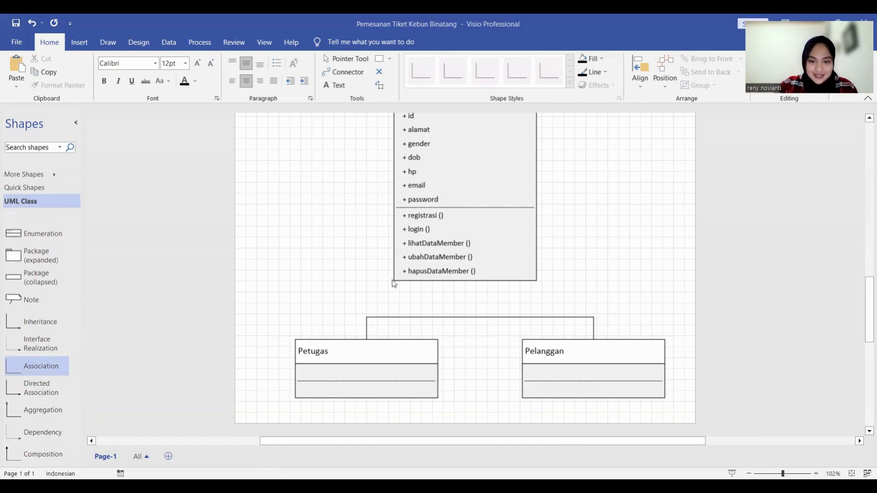
- Add an Inheritance connector from the middle of the Petugas–Pelanggan line up to the bottom of Person, arrowhead at Person
scroll(55, 386, down, 1)
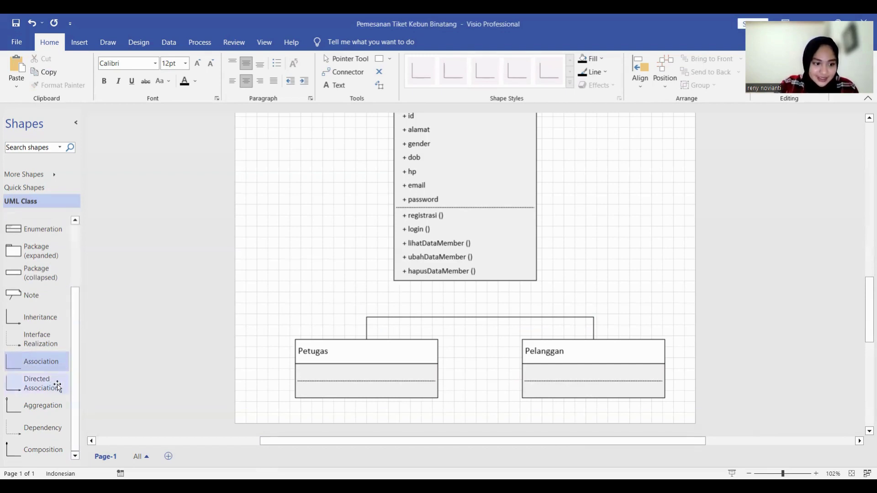
drag(40, 317, 348, 271)
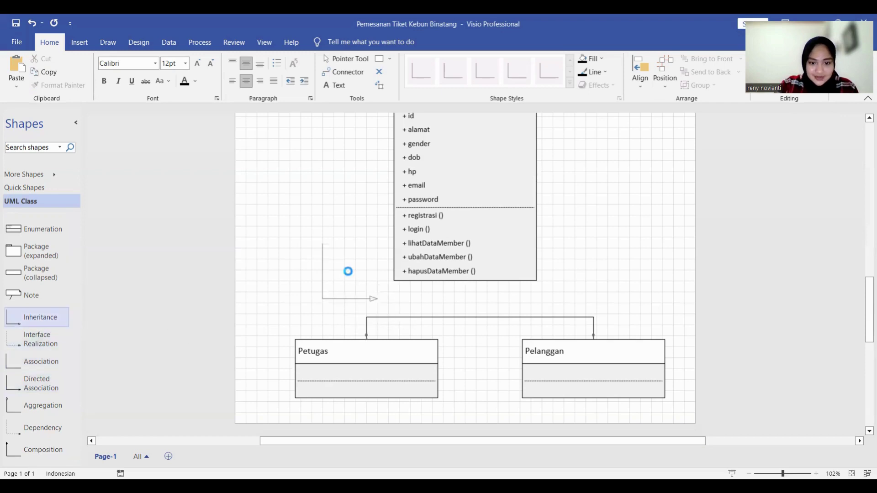
drag(375, 298, 465, 282)
scroll(465, 283, up, 3)
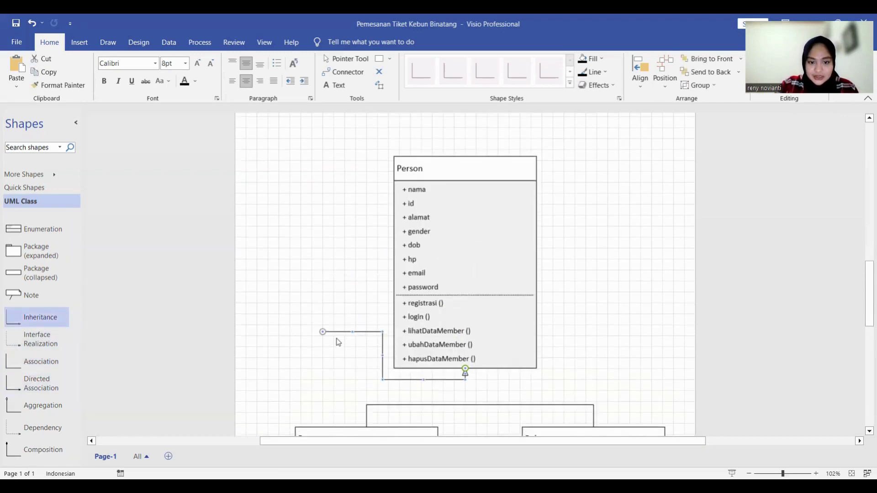
scroll(334, 319, down, 2)
drag(322, 273, 468, 348)
click(576, 306)
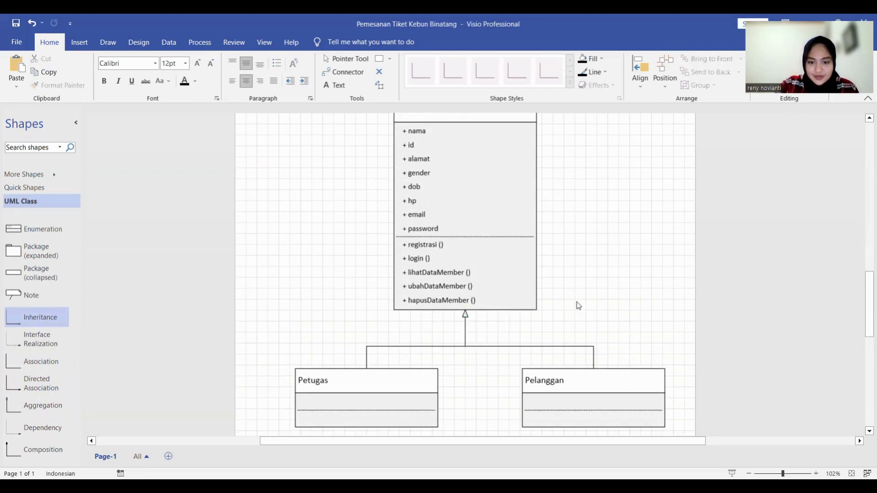
- Shift the Person class slightly to the right to centre it above the Petugas–Pelanggan connector
click(481, 184)
scroll(476, 130, up, 1)
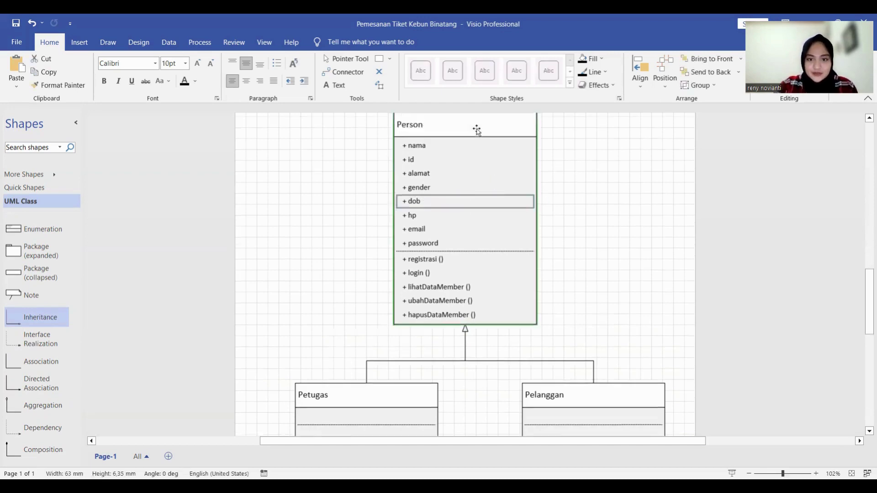
scroll(476, 130, up, 3)
drag(493, 169, 497, 170)
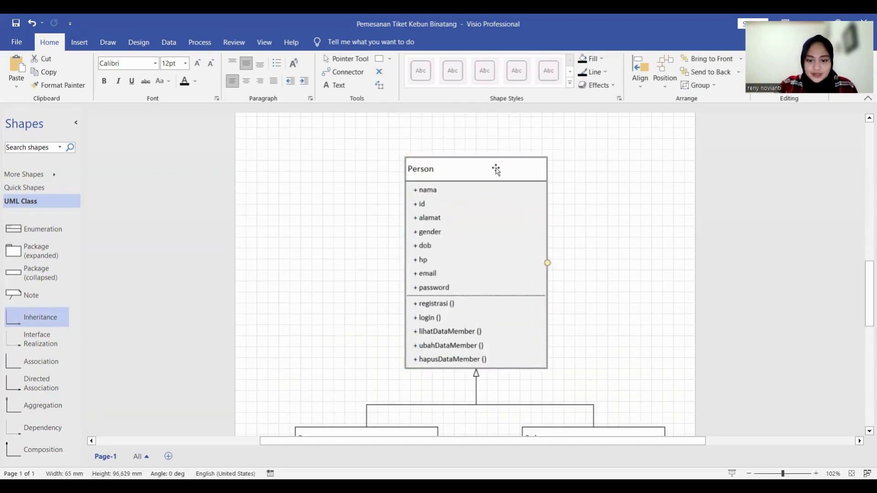
click(582, 198)
- Place a new UML class well to the left of Person, near its upper part, and name it "Pemesanan"
scroll(583, 198, down, 10)
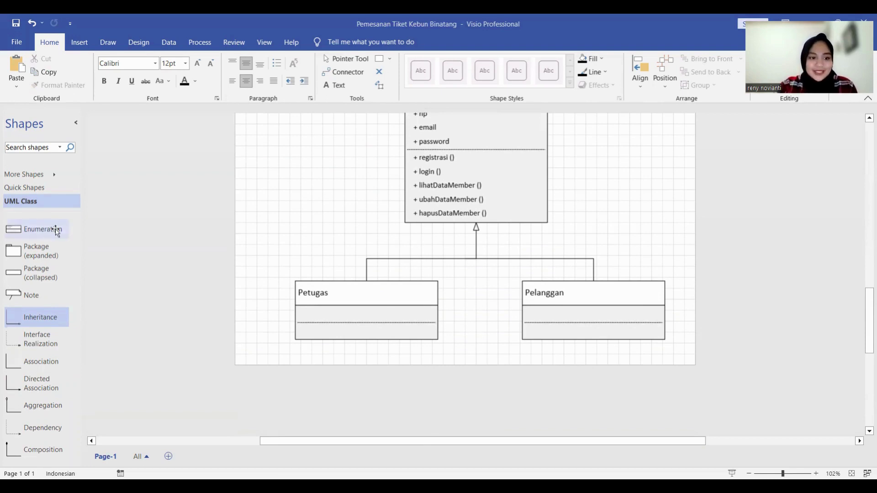
scroll(47, 231, up, 2)
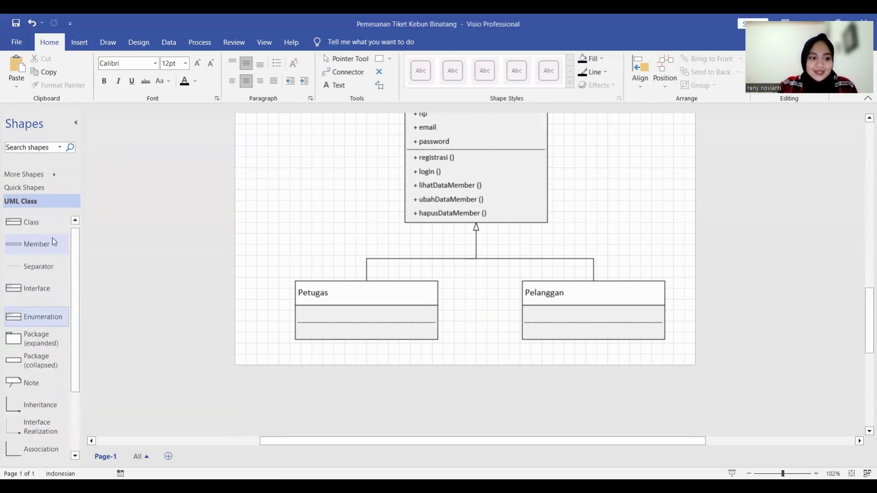
drag(30, 233, 199, 131)
scroll(250, 160, up, 3)
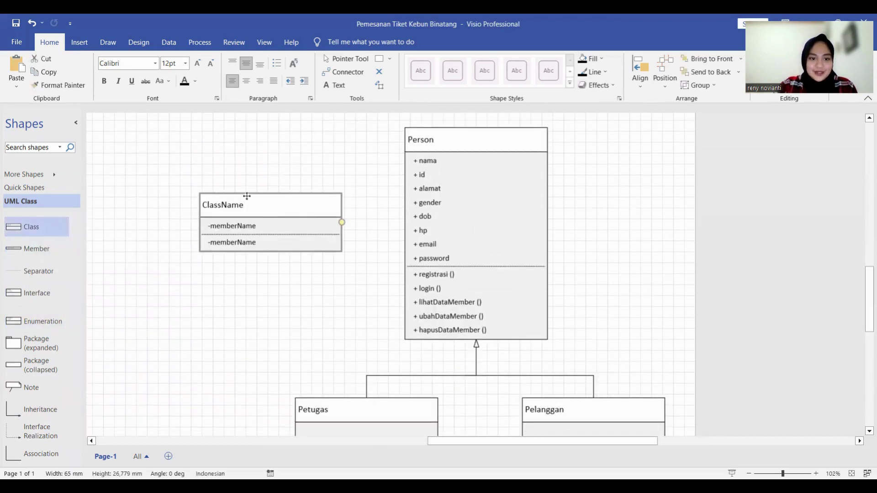
drag(246, 196, 207, 163)
double_click(207, 162)
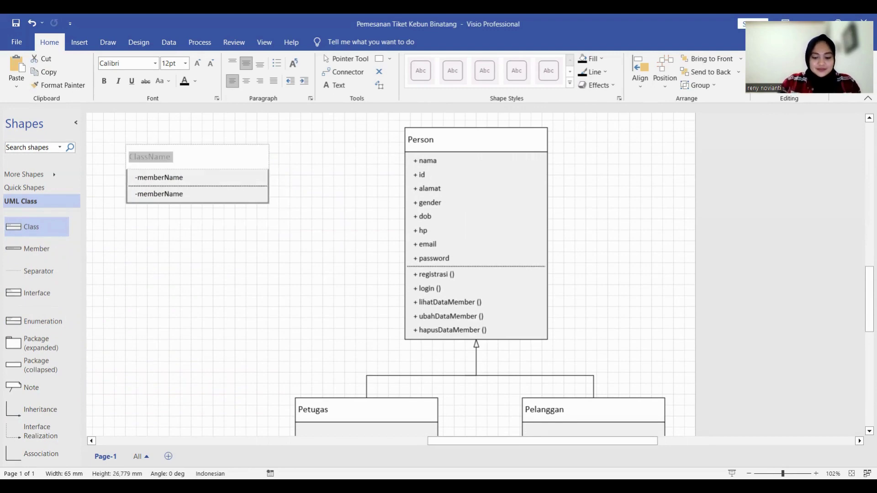
text(Pemesanan)
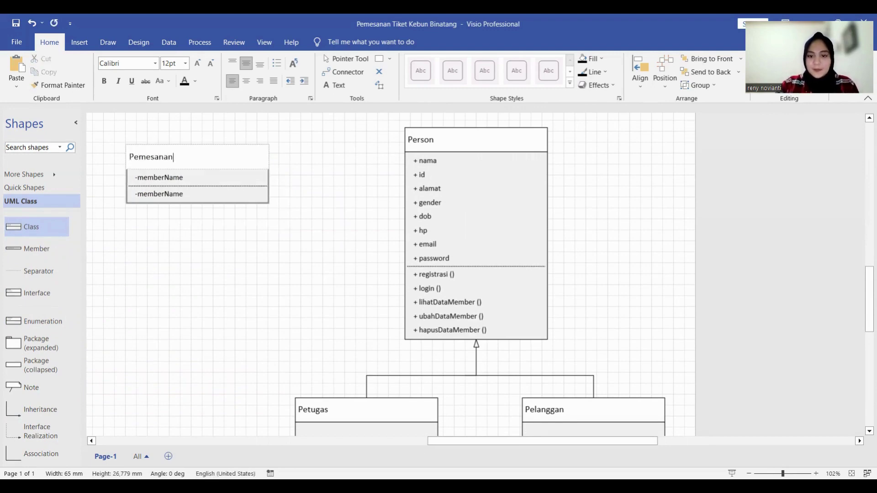
key(Escape)
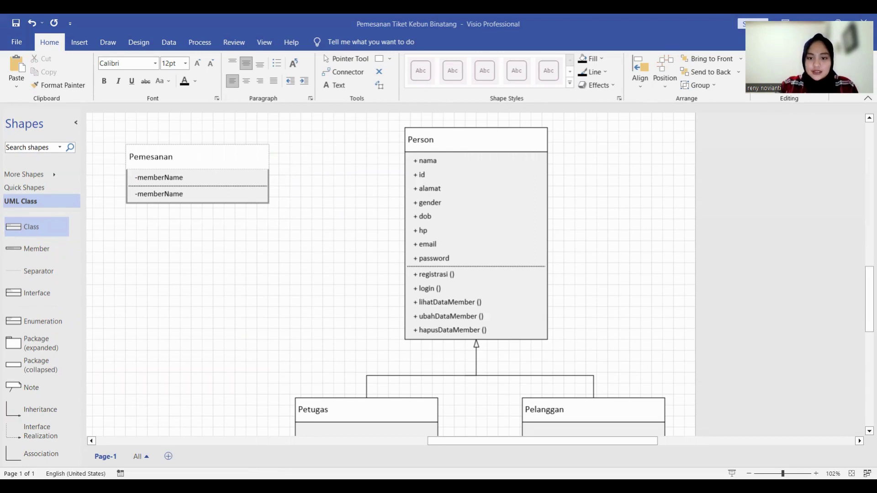
- Set the first Pemesanan member to "+ idPemesanan" and add a member "+ idPerson" below it
double_click(168, 185)
text(+ id)
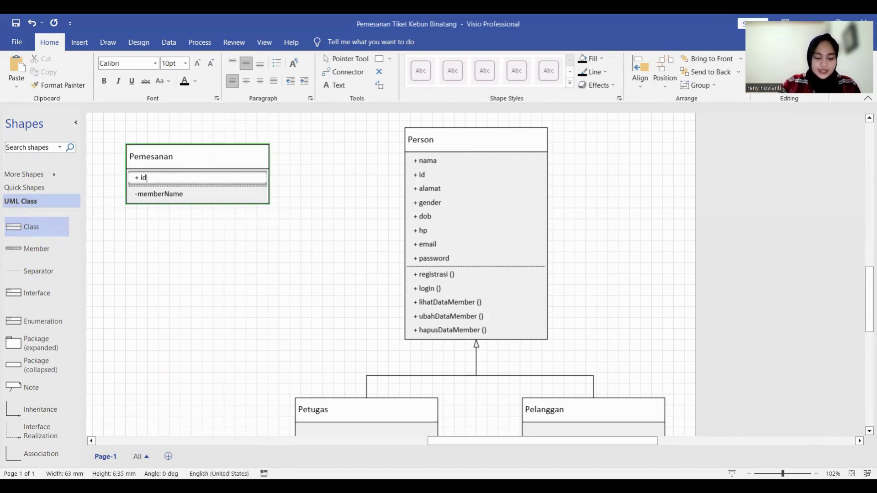
text(Pemesanan)
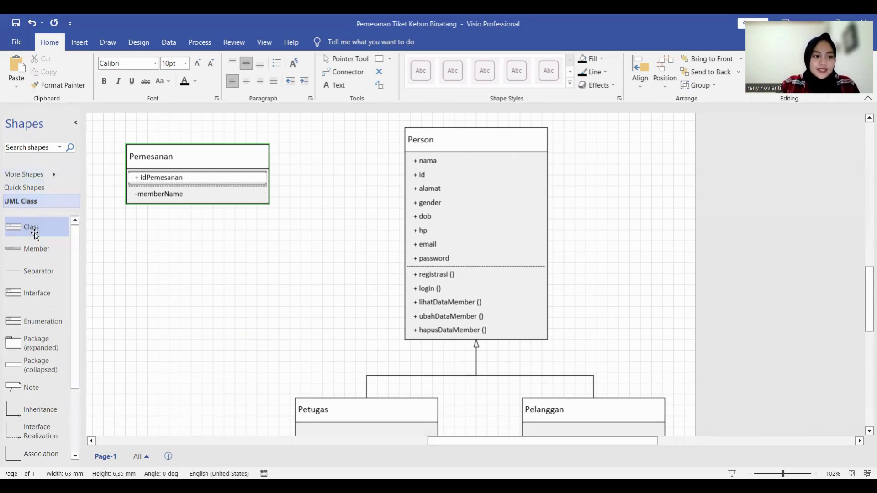
drag(37, 248, 154, 188)
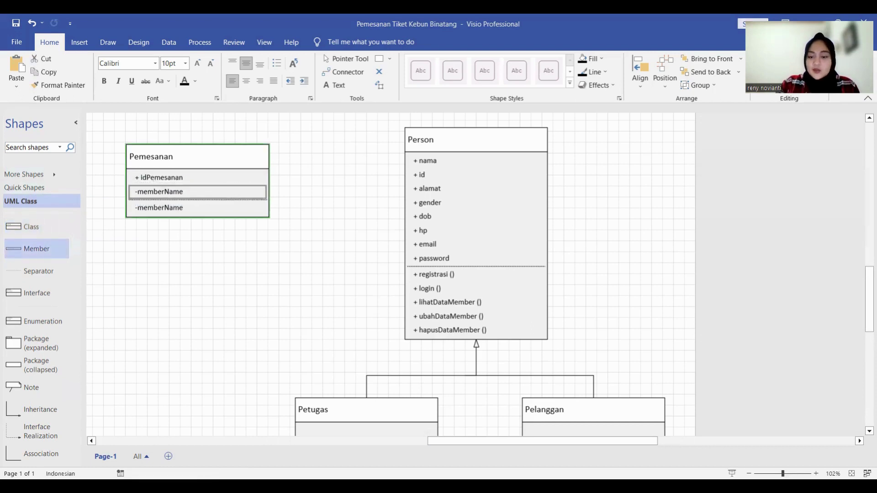
double_click(151, 193)
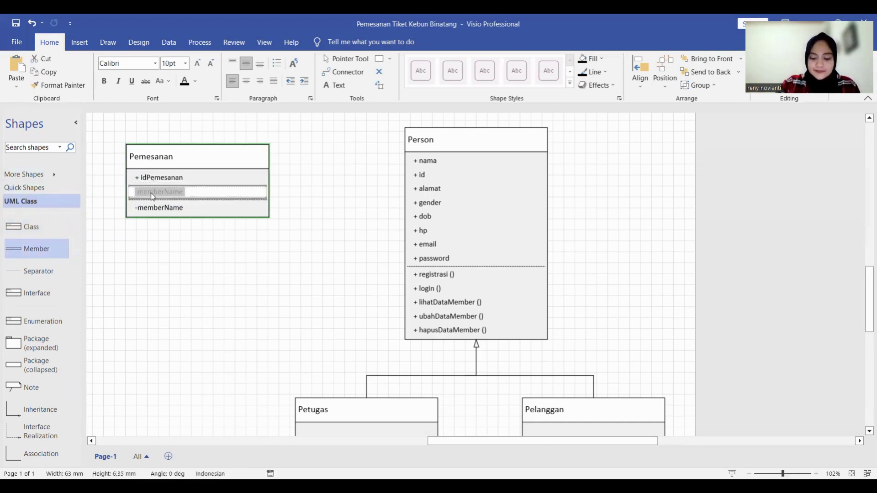
text(+ idP)
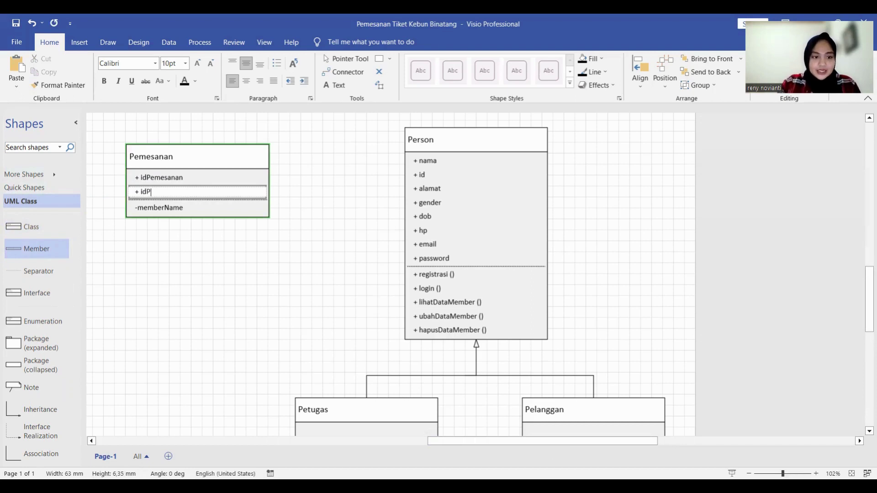
text(erson)
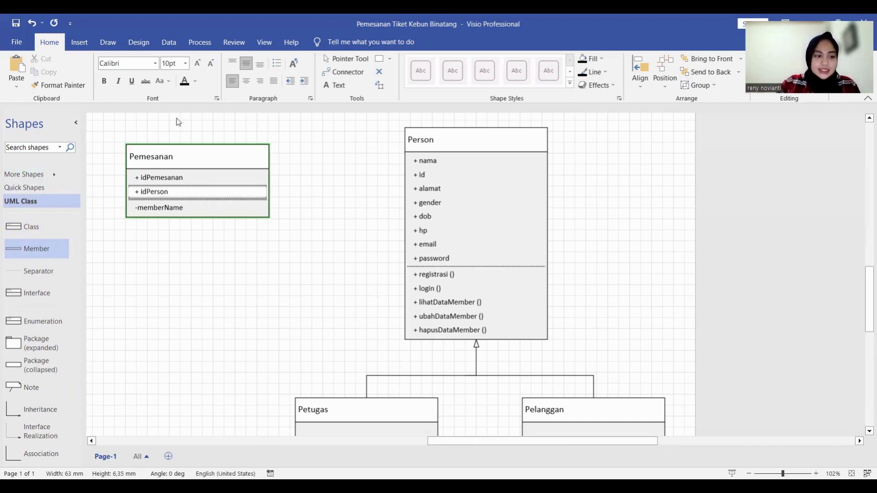
- Add the members "+ idTour" and "+ idTiket" below idPerson in the Pemesanan class, above the separator
drag(49, 254, 162, 204)
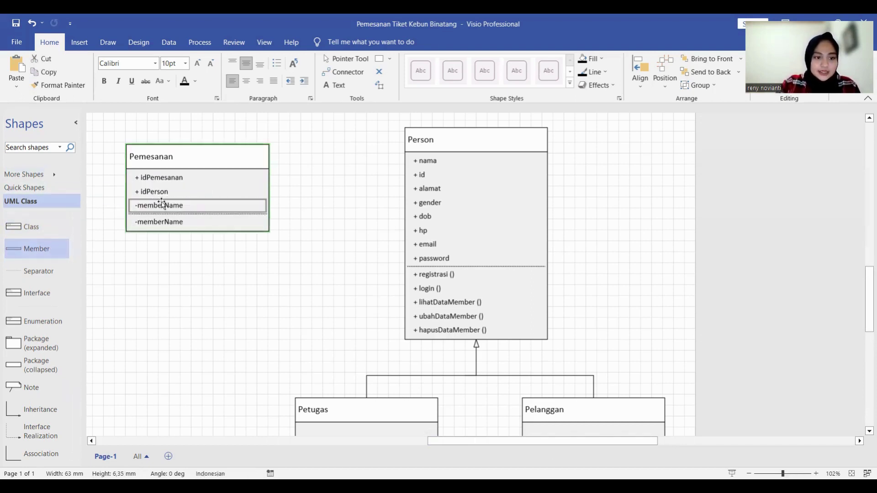
double_click(178, 213)
text(+)
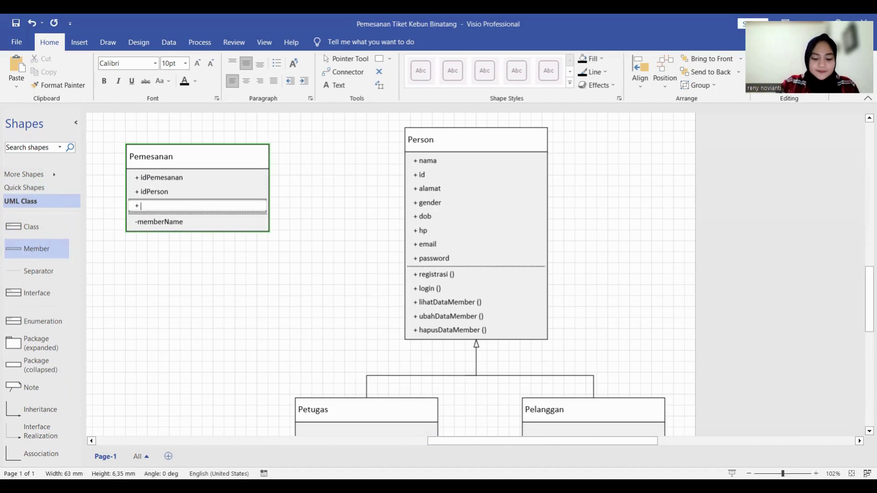
text(idTour)
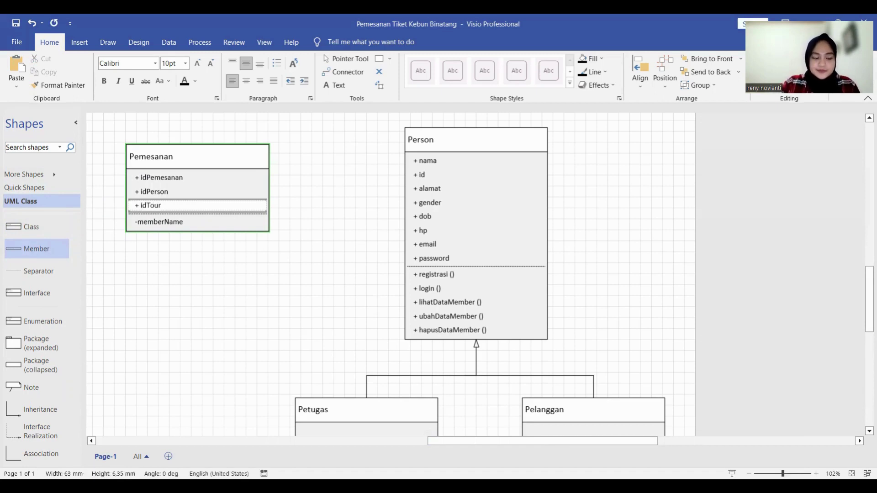
drag(46, 249, 168, 215)
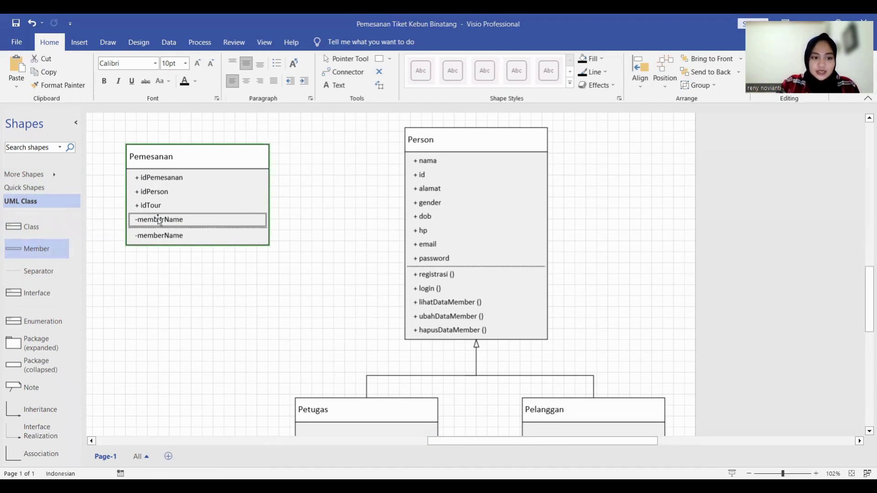
text(+ idT)
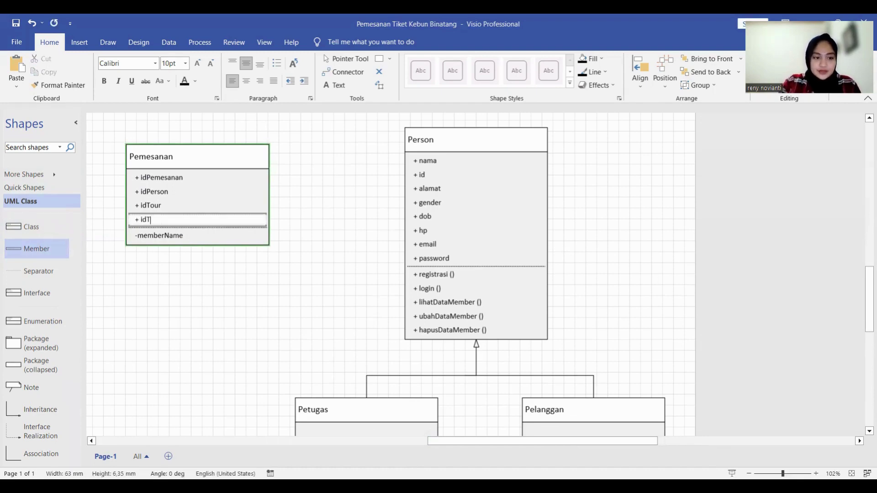
text(iket)
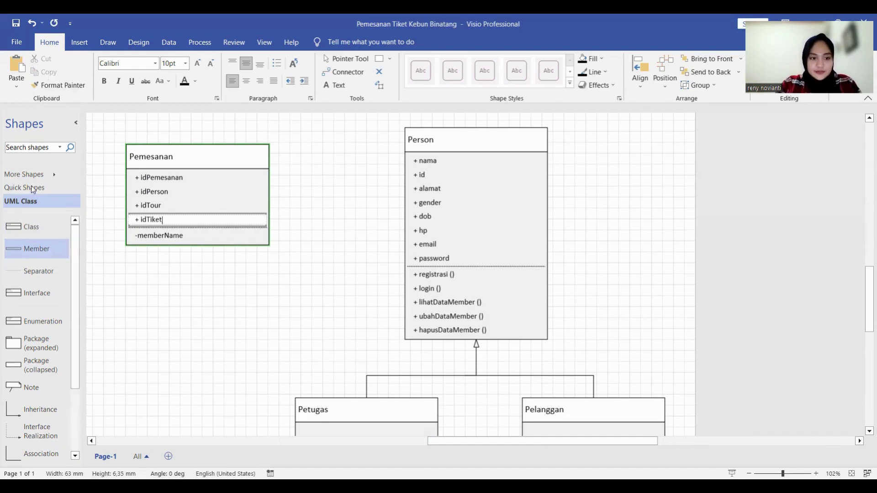
- Add the member "+ idMetodePembayaran" below idTiket in the Pemesanan class, above the separator
drag(46, 256, 190, 233)
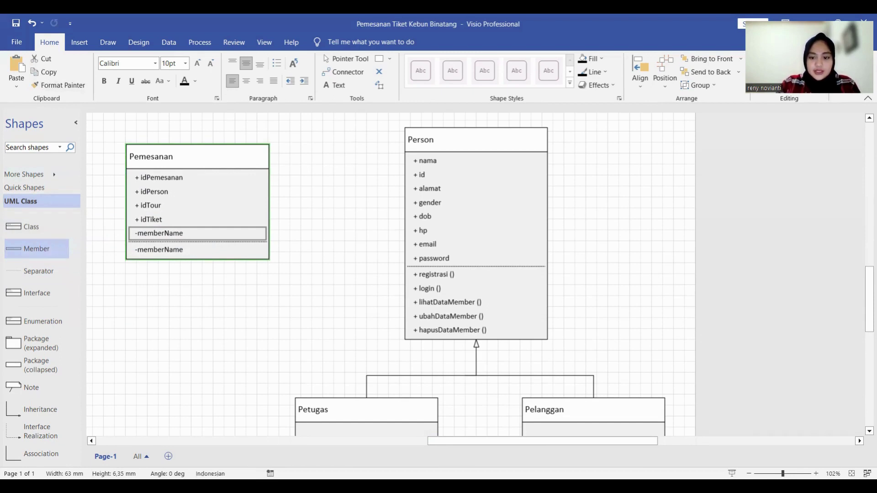
double_click(186, 233)
text(+)
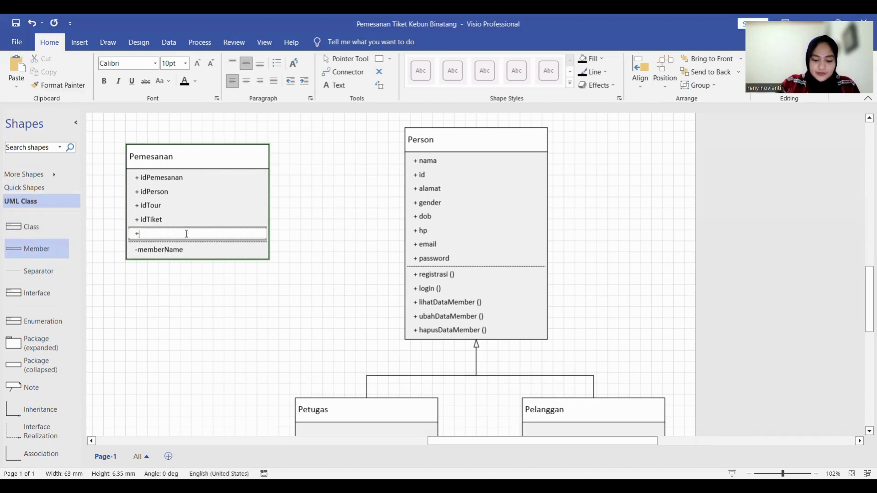
text( idMetodePemba)
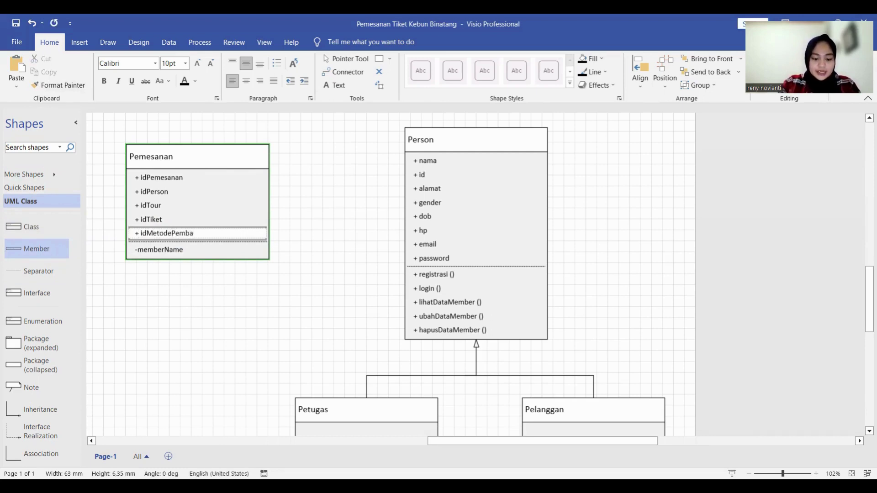
text(yaran)
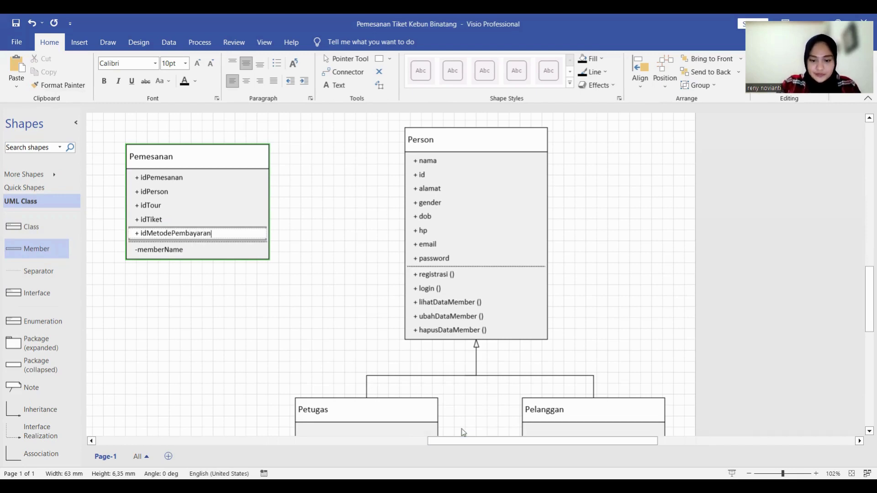
key(Escape)
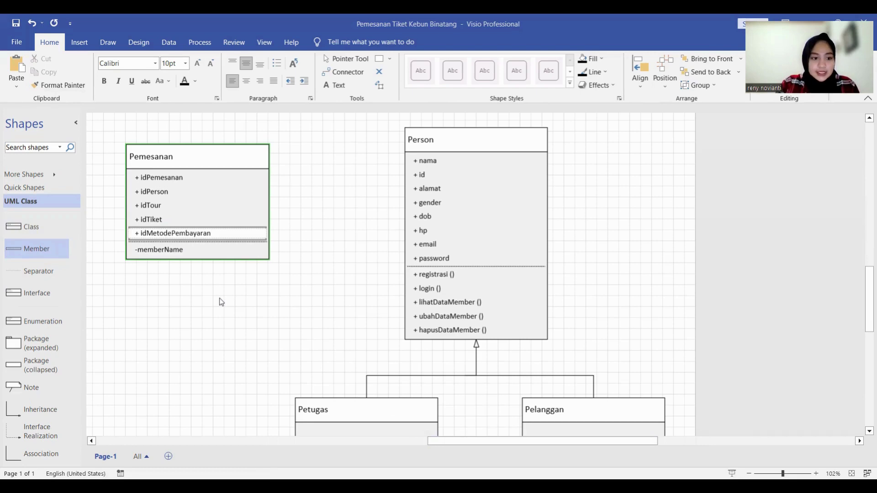
- Add the member "+ tanggalPemesanan" below idMetodePembayaran in the Pemesanan class
drag(36, 248, 183, 247)
double_click(183, 248)
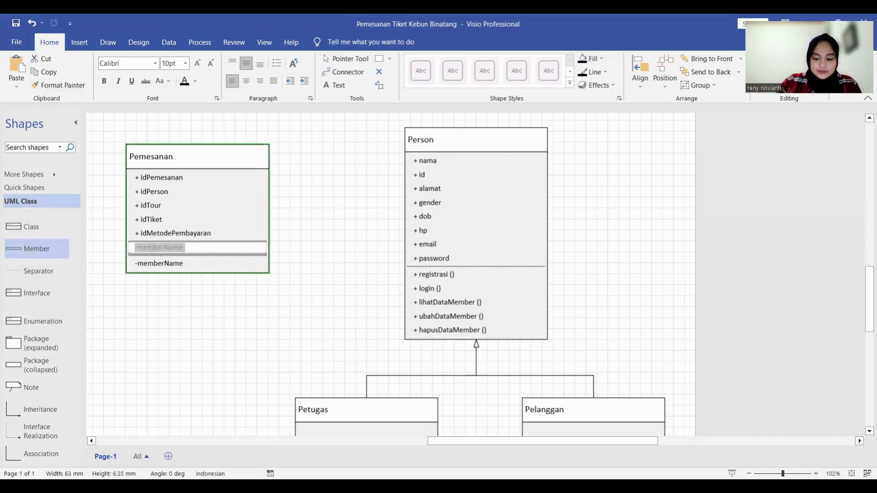
text(+ tanggal)
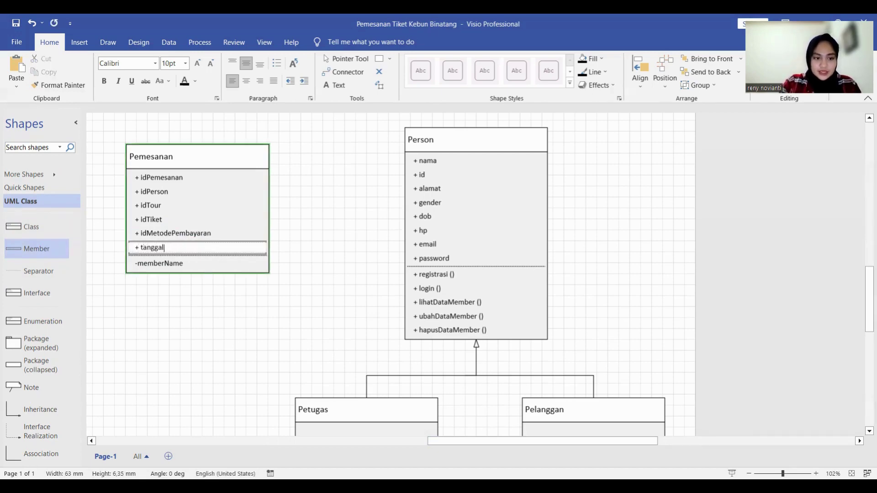
text(Pemes)
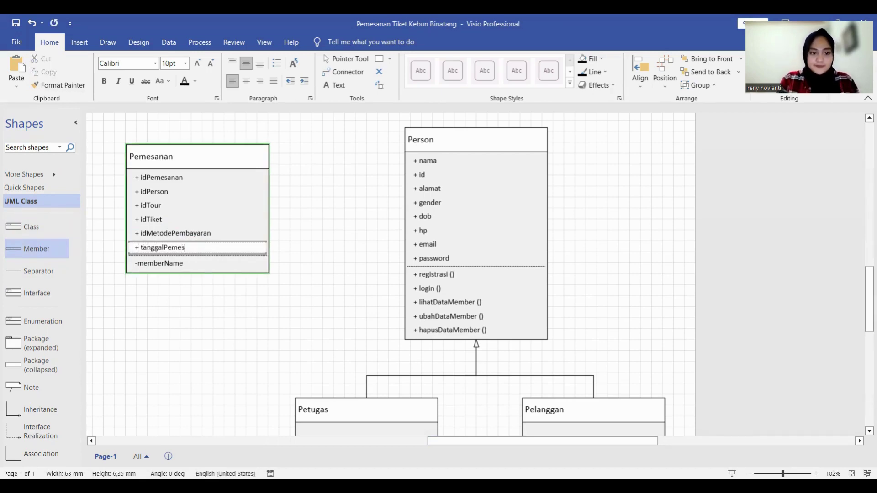
text(anan)
- Add the member "+ tanggalCheckin" below tanggalPemesanan in the Pemesanan class
drag(63, 258, 160, 249)
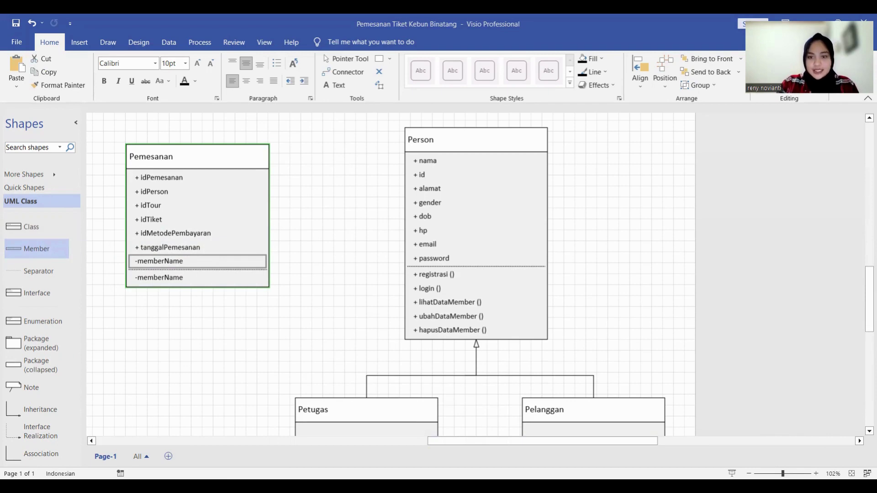
double_click(181, 261)
text(+)
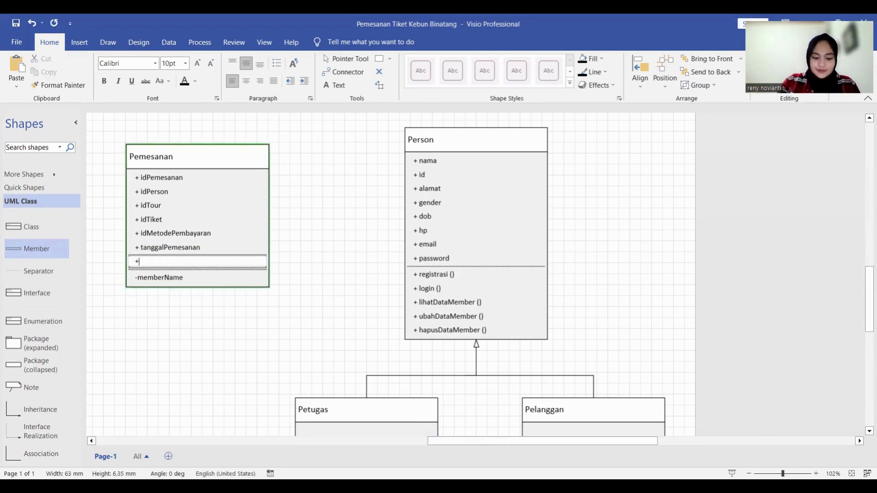
text( tanggalCh)
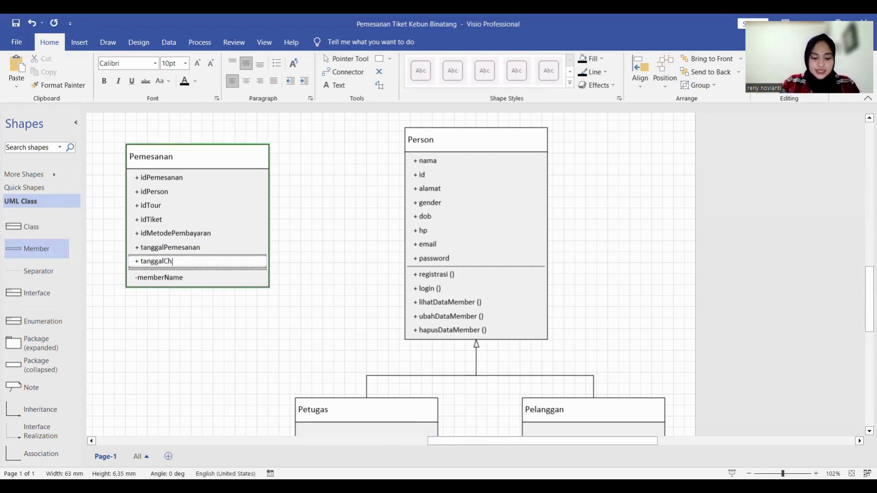
text(eckin)
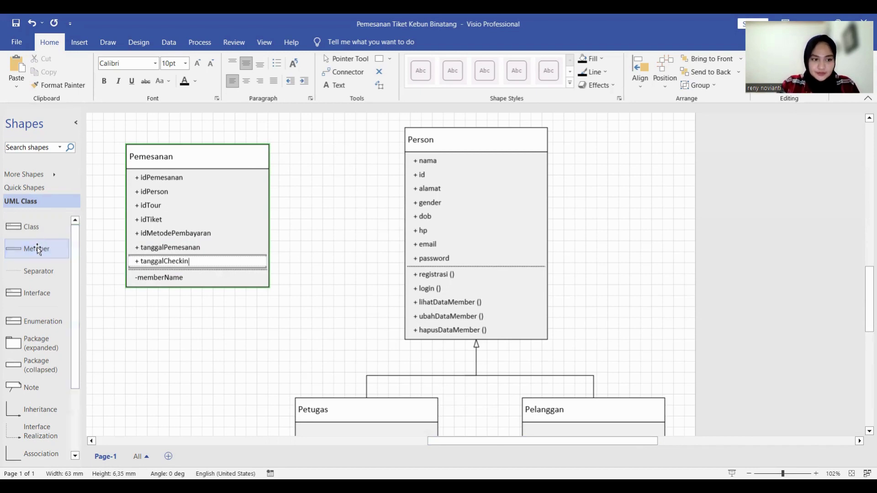
- Add the member "+ statusPemesanan" below tanggalCheckin in the Pemesanan class
drag(39, 249, 167, 266)
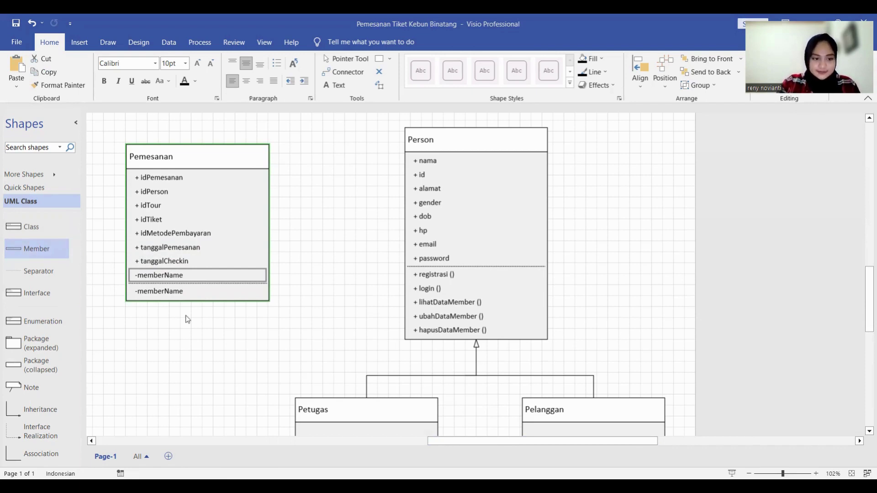
double_click(174, 279)
text(+ )
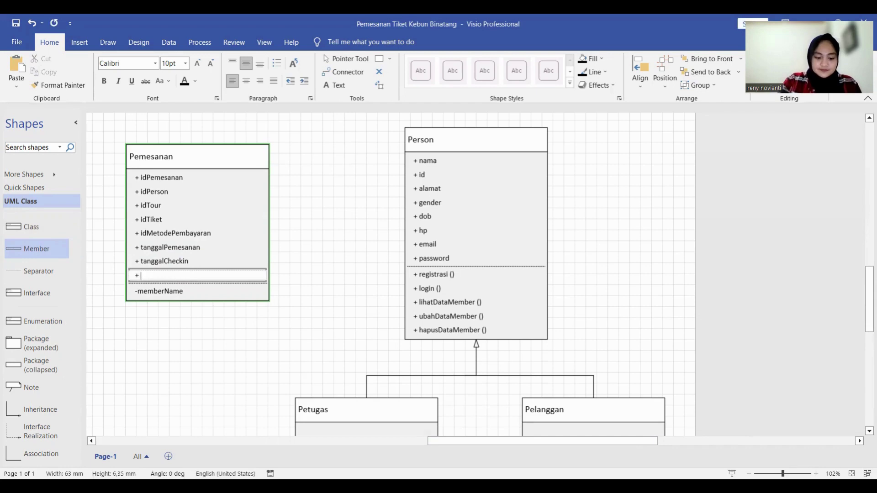
text(statusPemesanan)
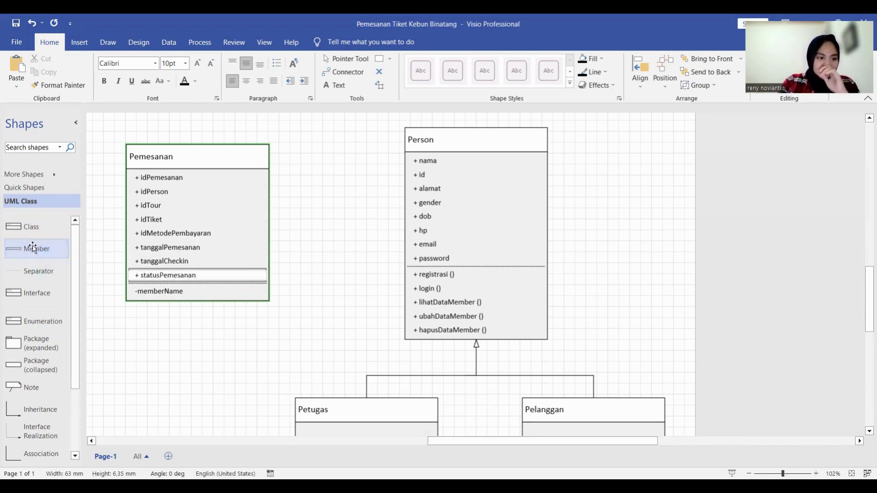
- Add the member "+ statusPembayaran" below statusPemesanan as the last attribute above the Pemesanan separator
drag(36, 249, 160, 282)
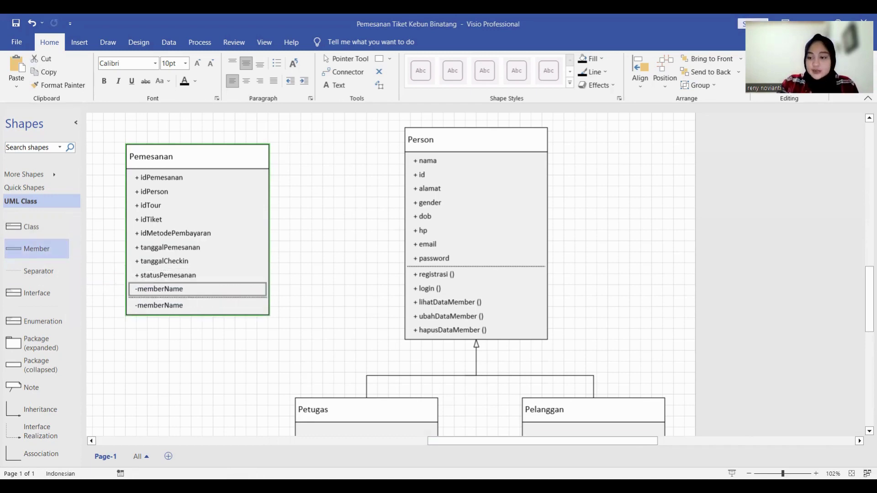
double_click(189, 288)
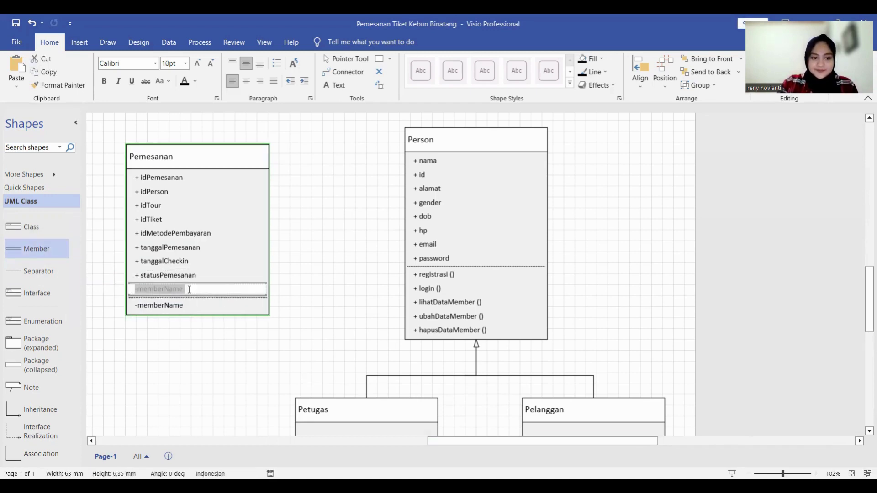
text(+ sta)
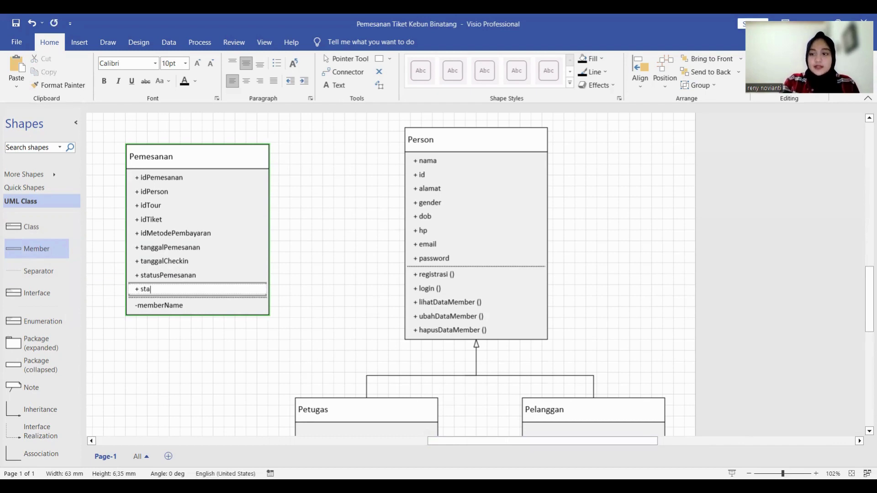
text(tusPemab)
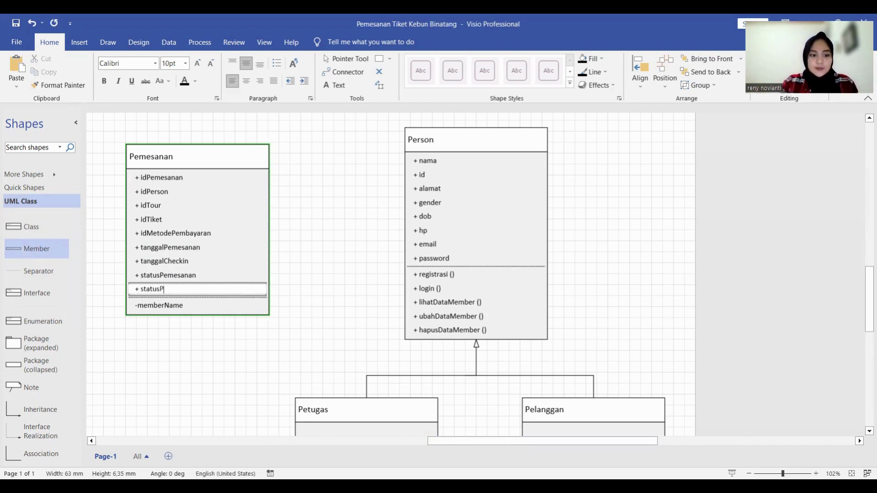
key(BackSpace)
key(BackSpace)
text(bayaran)
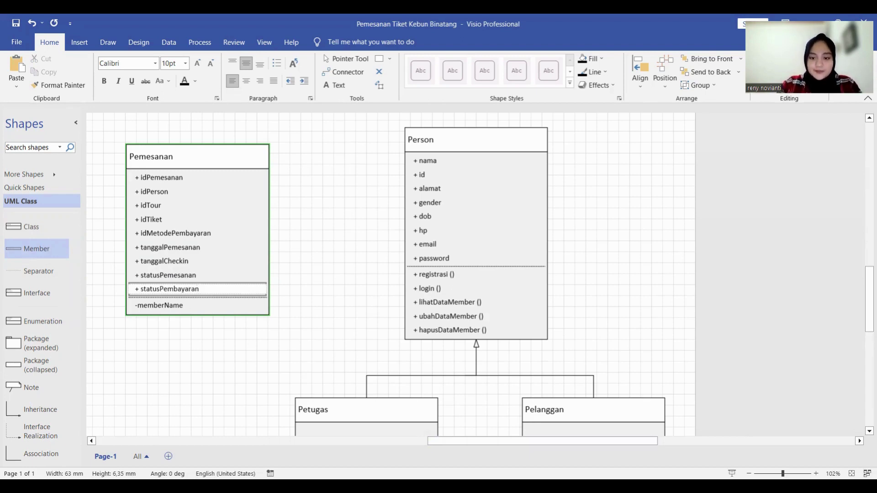
- Rename the placeholder member below the separator in the Pemesanan class to "+ tambahPemesanan ()"
double_click(197, 311)
text(+ )
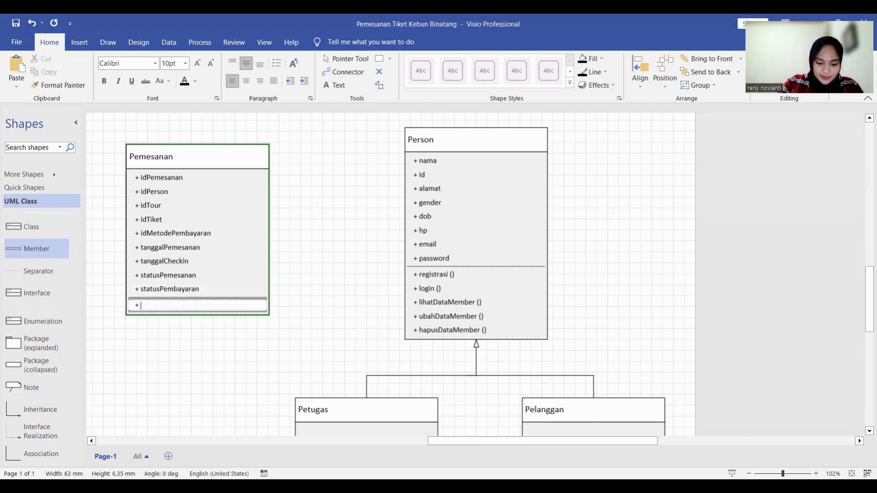
text(tambahPem)
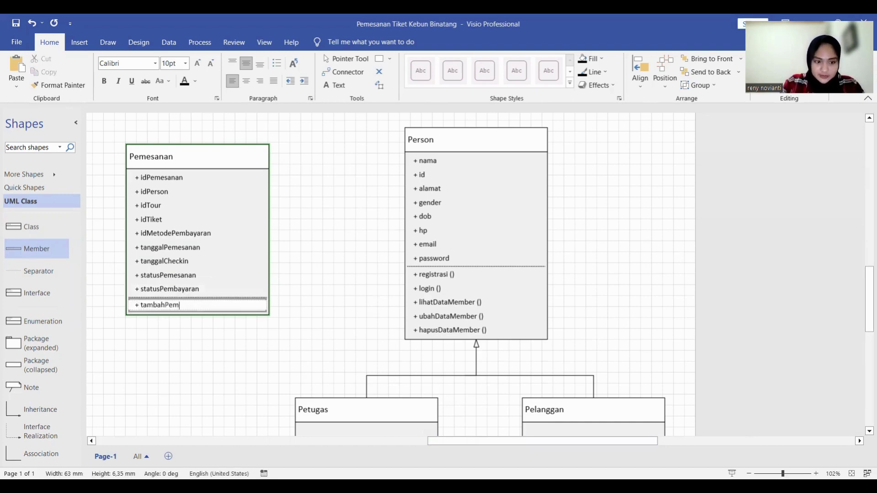
text(esanan ())
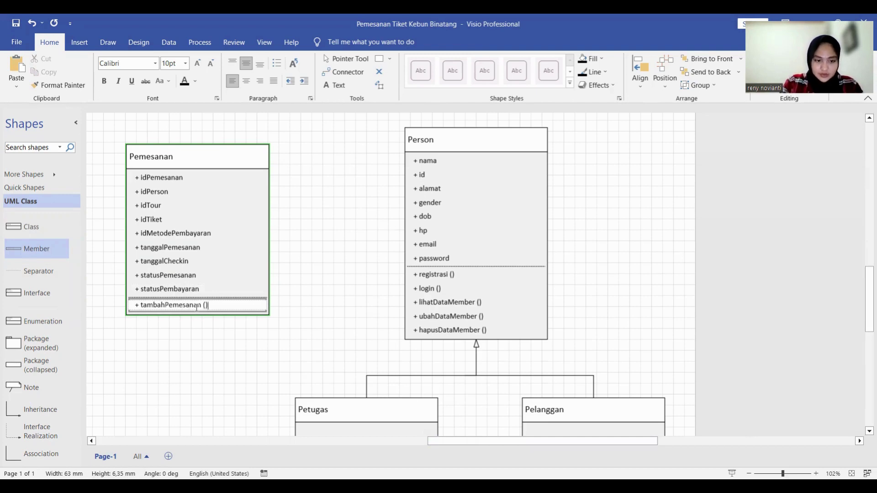
- Add the operation "+ ubahPemesanan ()" below tambahPemesanan in the Pemesanan class
drag(36, 249, 204, 316)
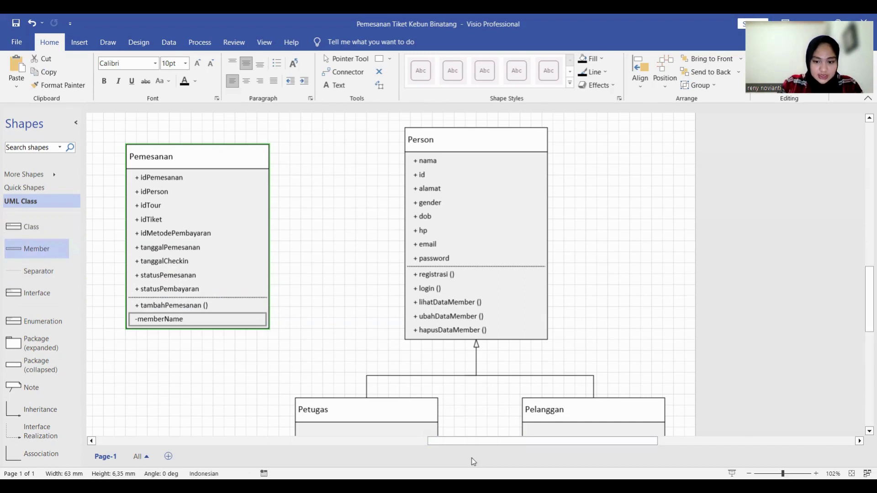
double_click(164, 325)
text(+)
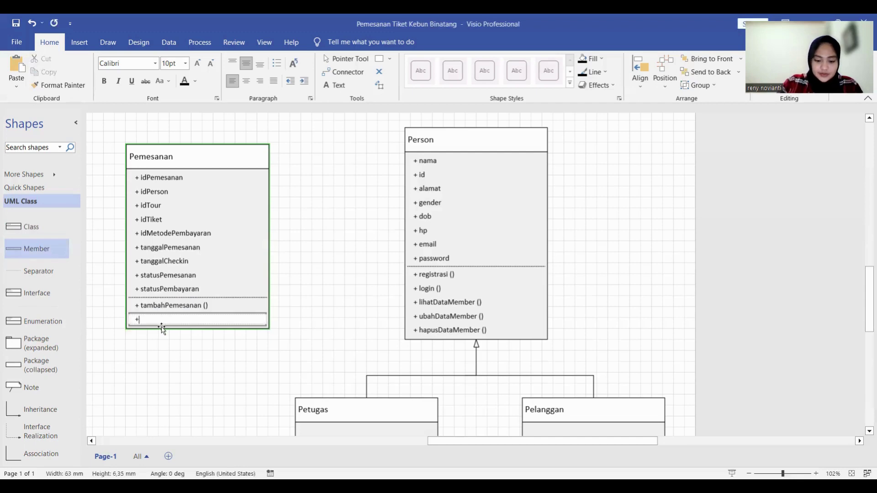
text( ubahPemes)
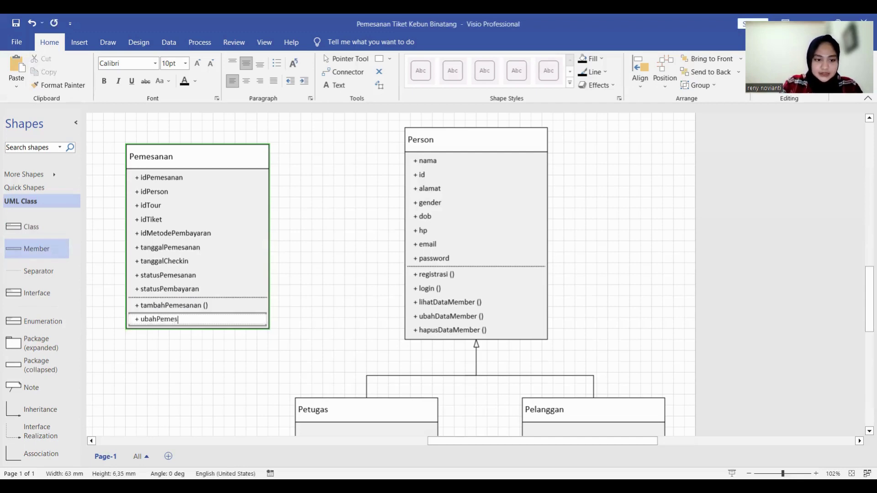
text(anan ())
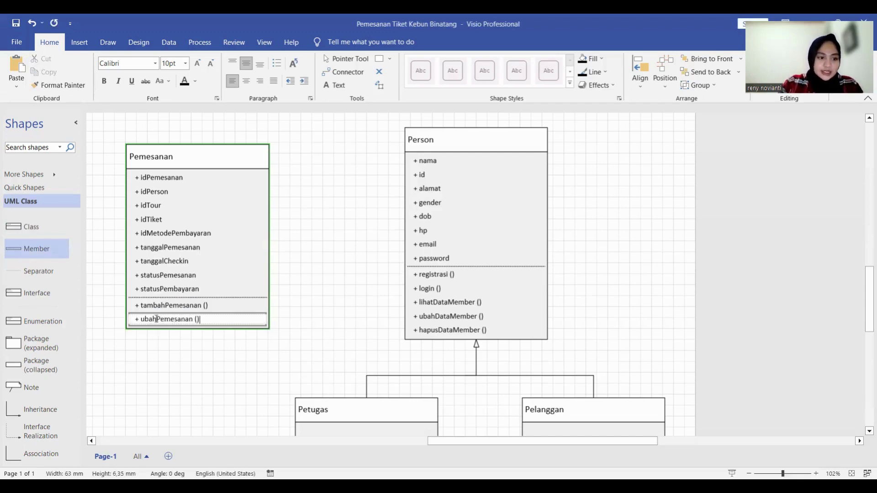
- Add the operation "+ cancelPemesanan ()" below ubahPemesanan in the Pemesanan class
drag(37, 257, 169, 325)
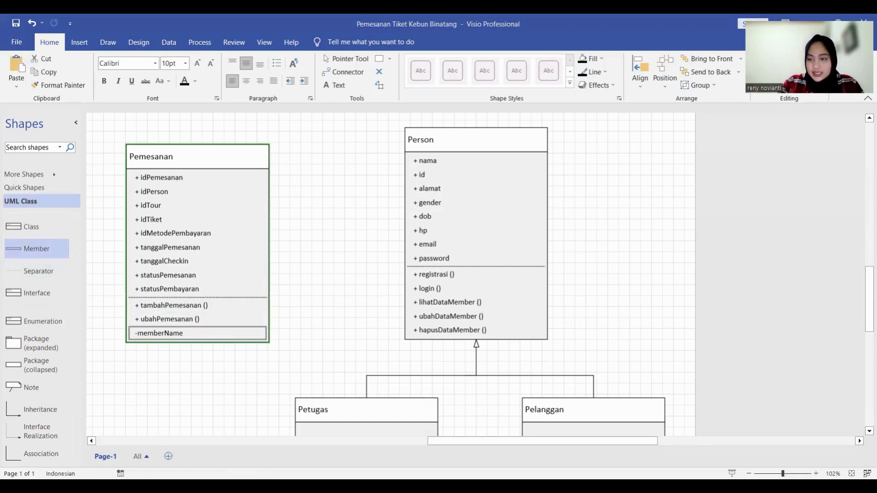
double_click(183, 333)
text(+ canc)
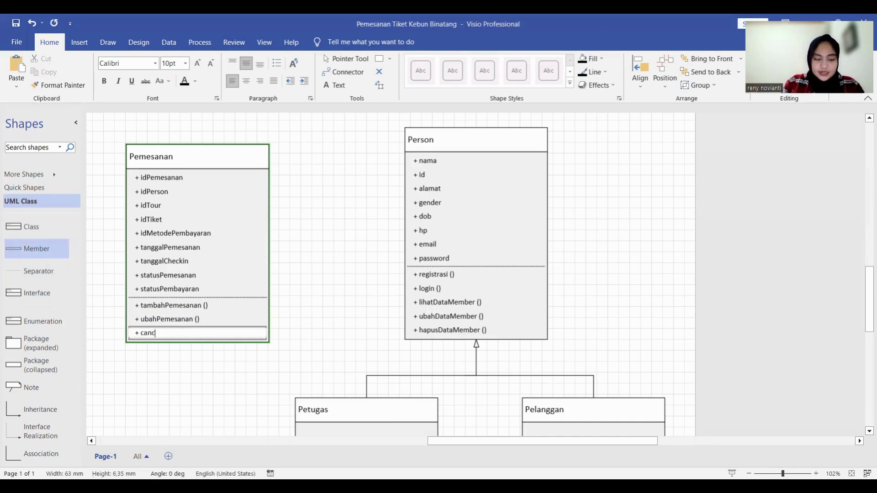
text(elPemesanan )
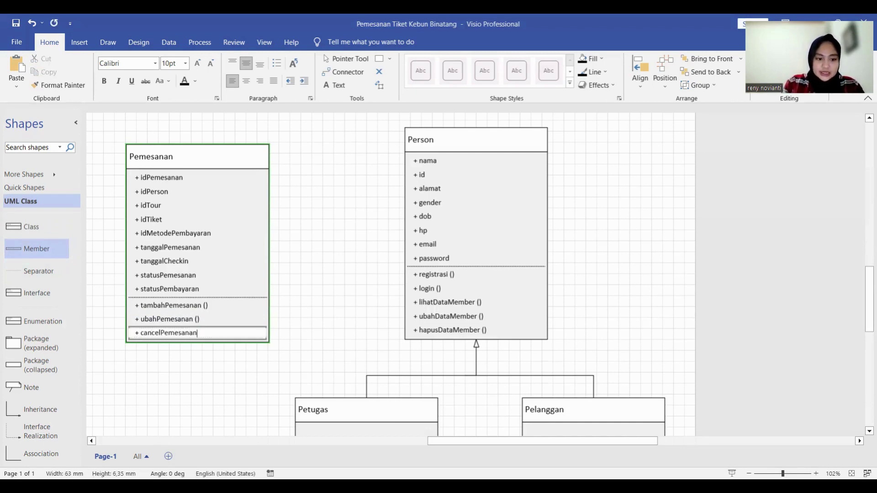
text(())
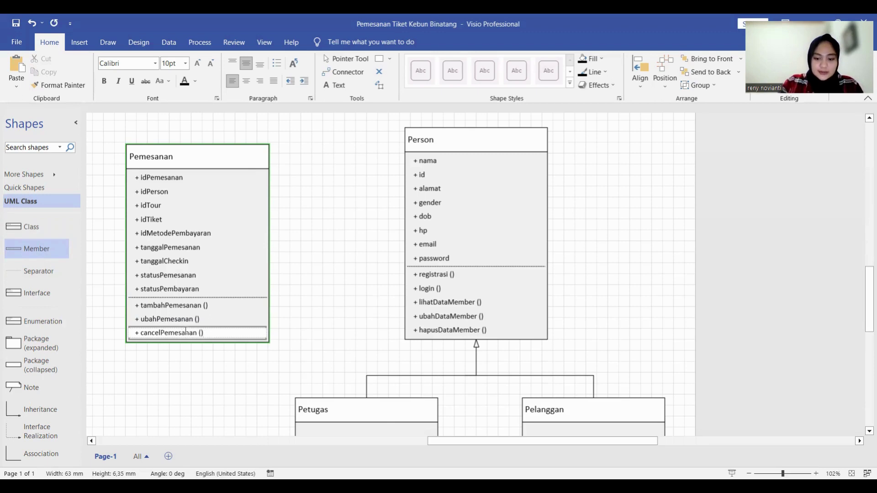
- Add the operation "+ konfrimasiPemesanan ()" below cancelPemesanan in the Pemesanan class
drag(27, 248, 205, 338)
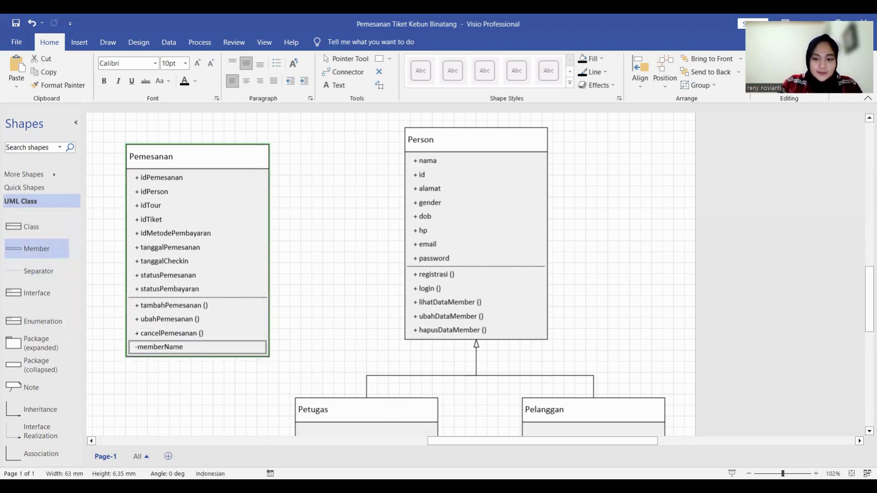
key(F2)
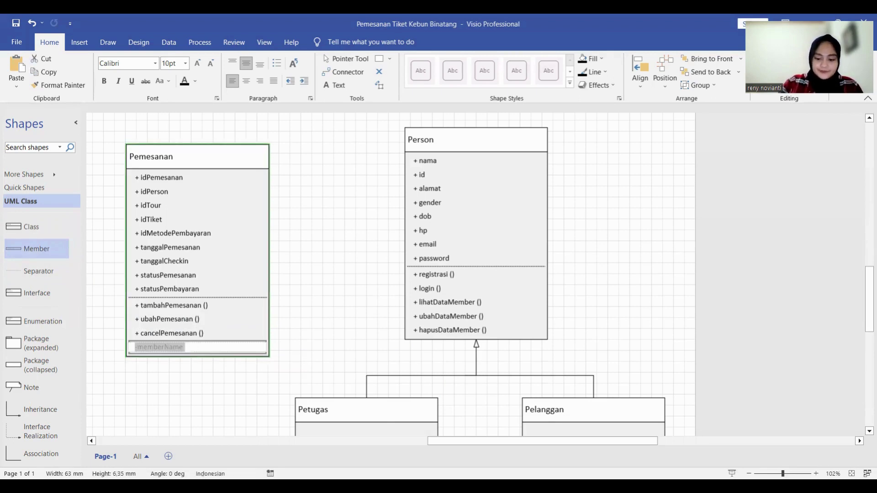
text(+ konfrim)
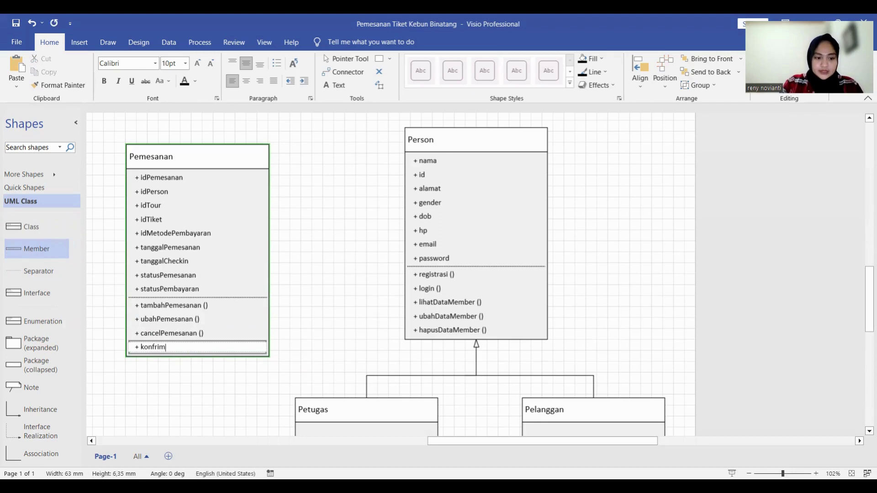
text(asiPemesa)
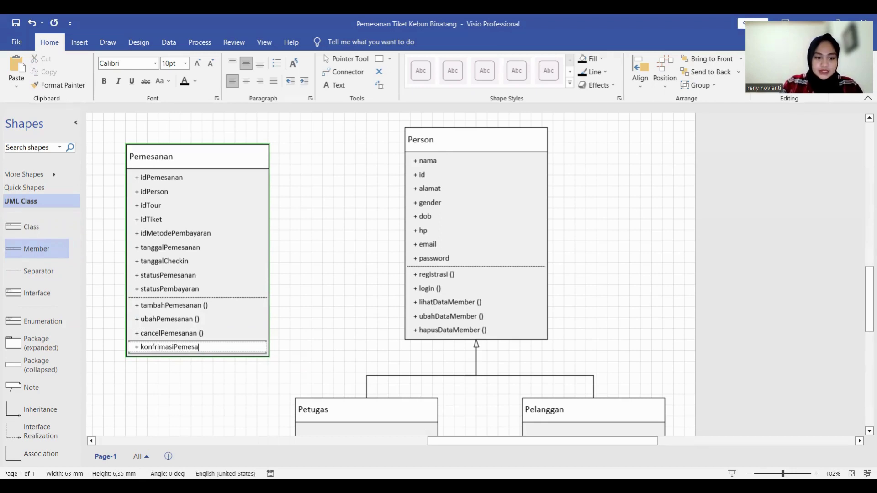
text(nan ())
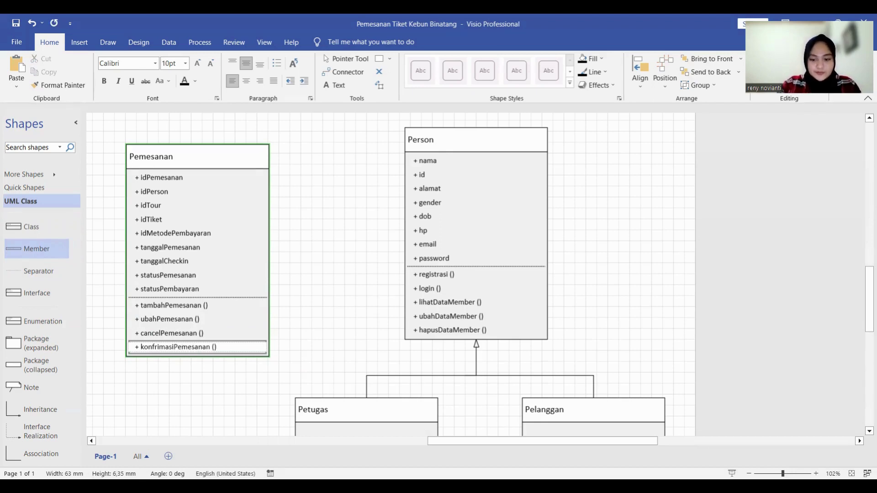
key(Escape)
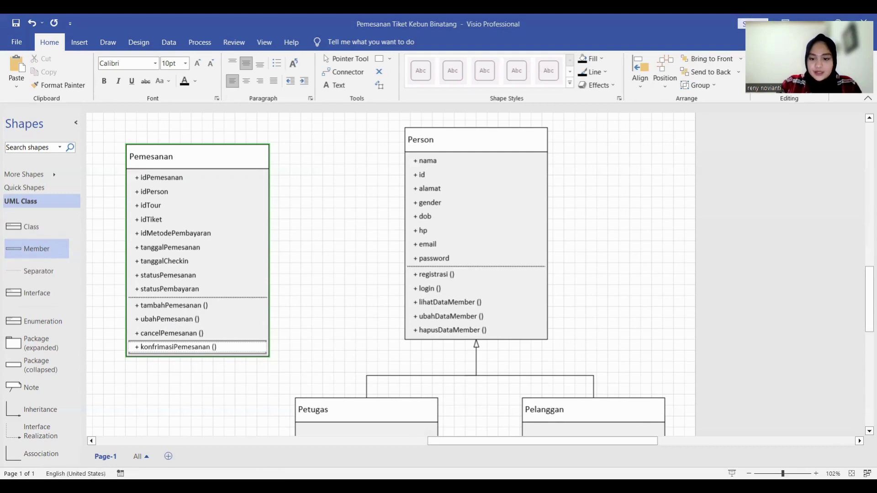
- Add the operation "+ cetakTiket ()" below konfrimasiPemesanan as the last member of the Pemesanan class
drag(37, 249, 200, 356)
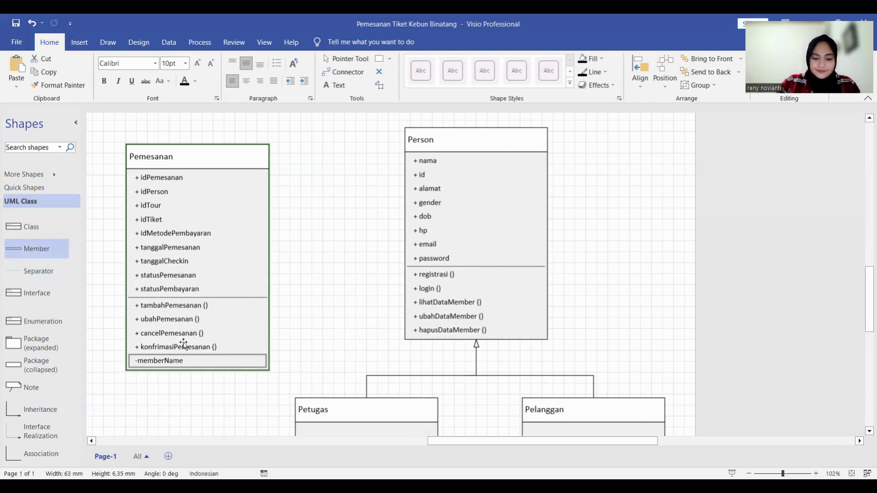
click(198, 364)
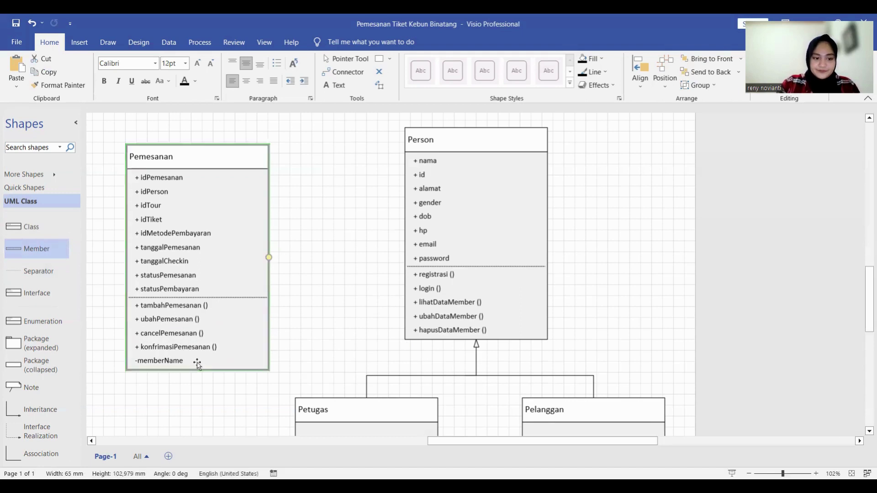
double_click(198, 364)
text(+ cetak)
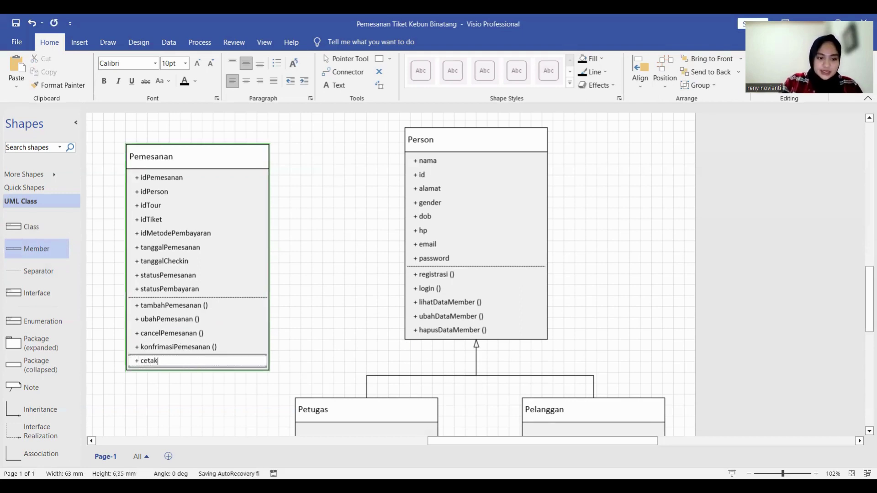
text(Tiket ()
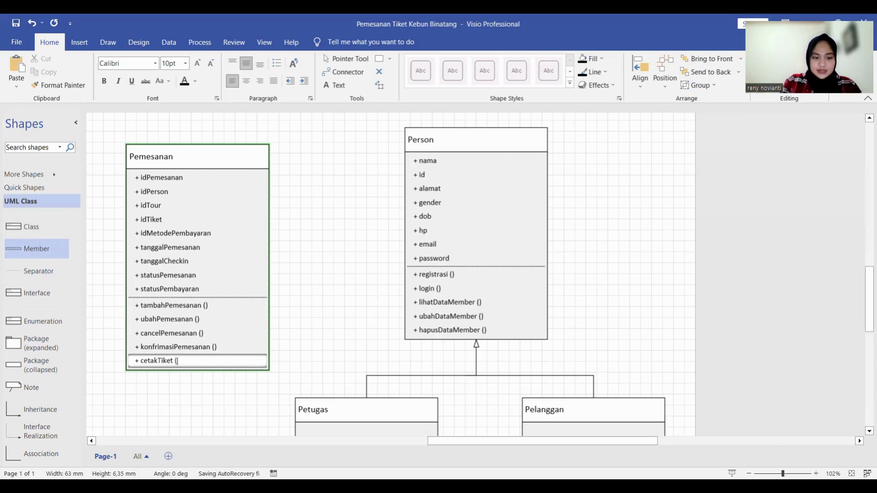
text())
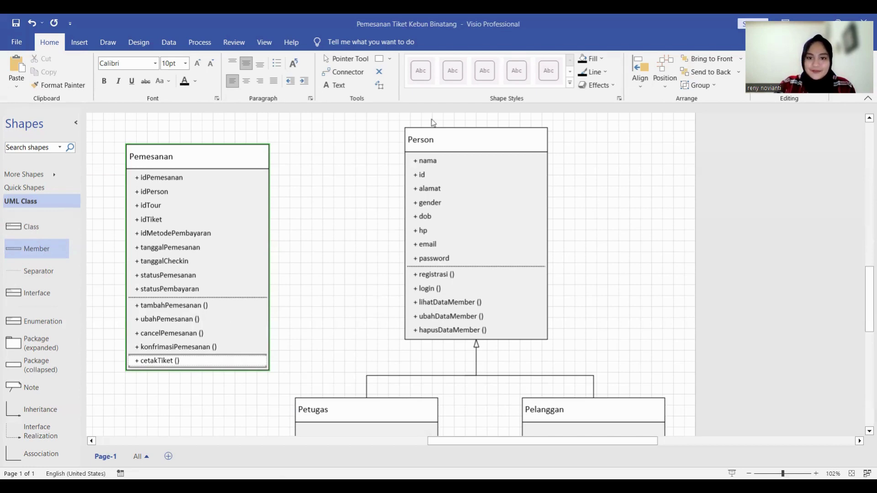
scroll(360, 188, down, 3)
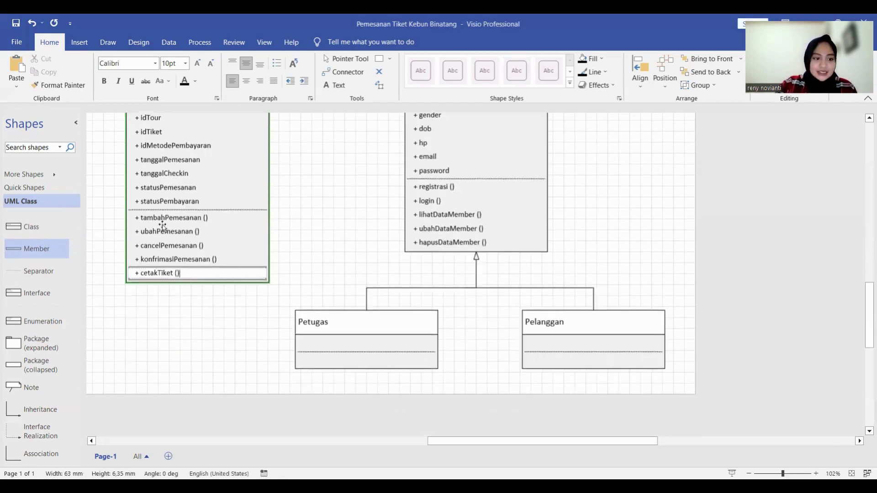
click(96, 401)
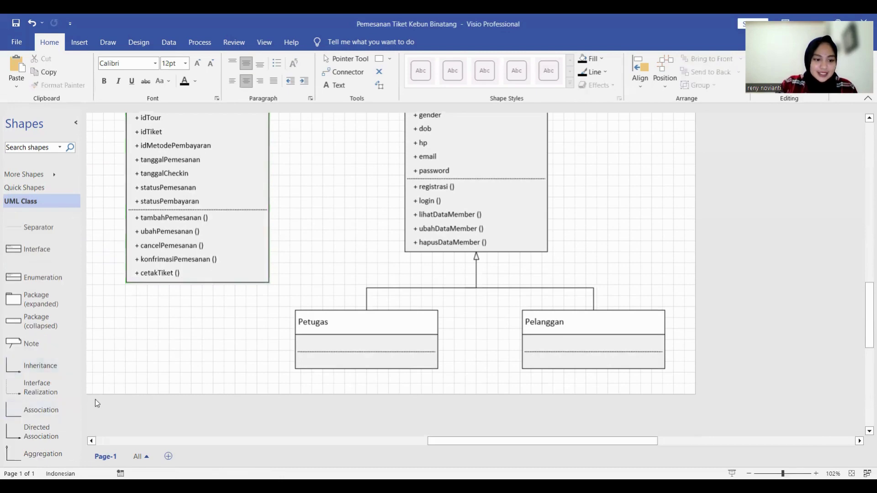
- Connect the bottom of Pemesanan to the bottom of Pelanggan with an Association line routed below the Petugas class
scroll(59, 417, down, 2)
drag(41, 365, 182, 335)
drag(154, 306, 197, 282)
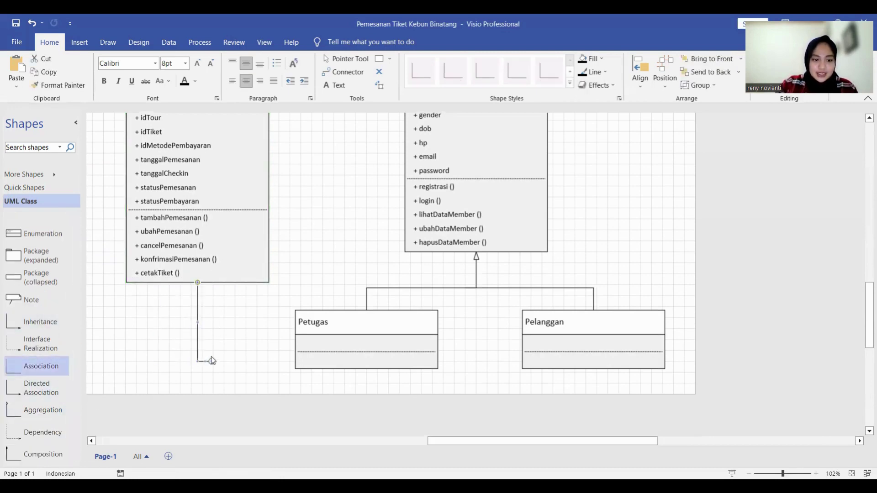
scroll(597, 417, down, 1)
drag(597, 417, 593, 355)
drag(396, 363, 400, 387)
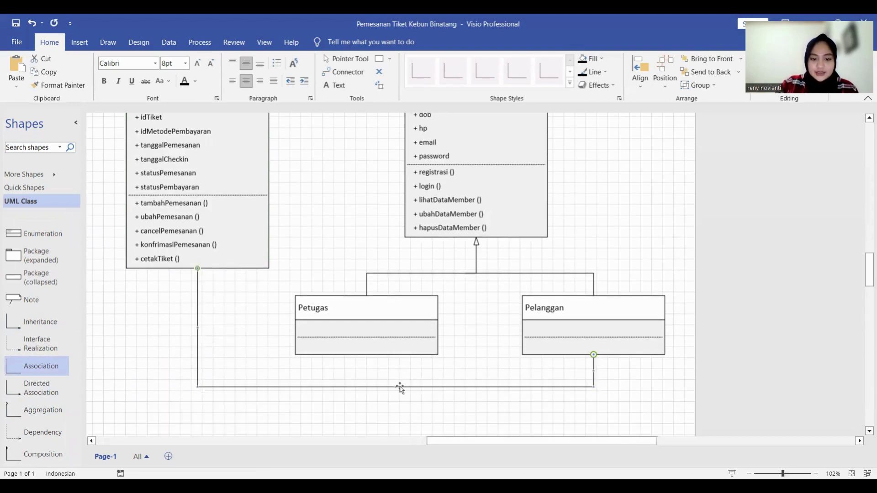
scroll(423, 416, down, 2)
click(421, 415)
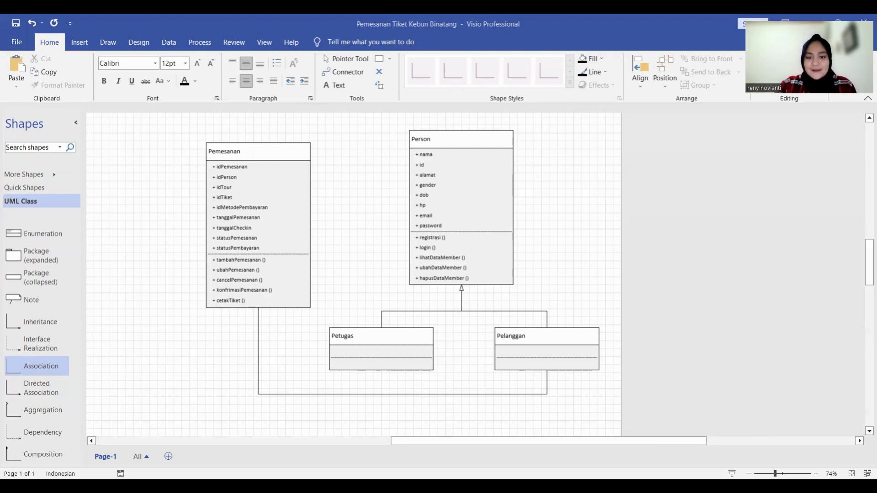
- Reattach the association's Pemesanan end to the class's left side and route the line around its left and further below the classes
click(258, 323)
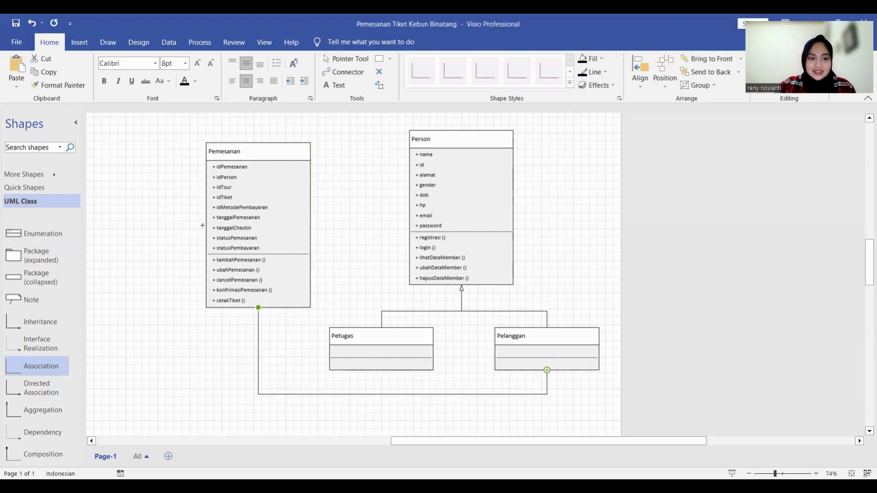
drag(203, 225, 202, 225)
drag(371, 379, 371, 408)
drag(199, 314, 180, 315)
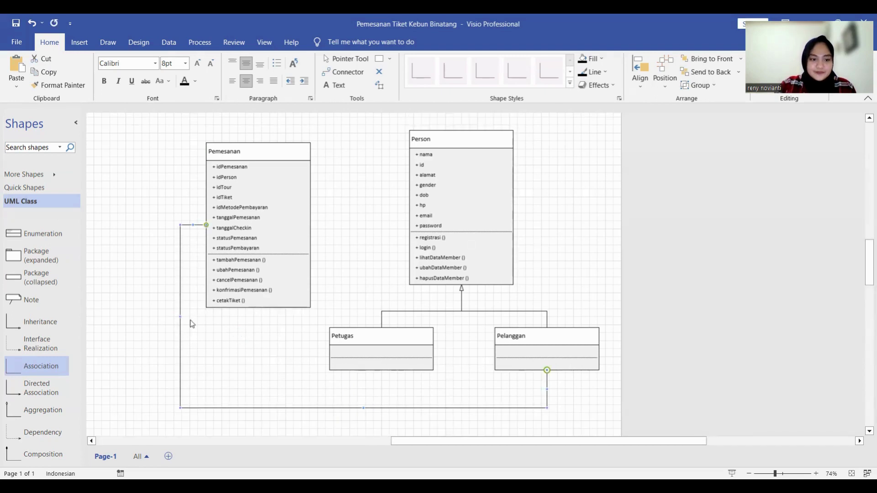
click(97, 324)
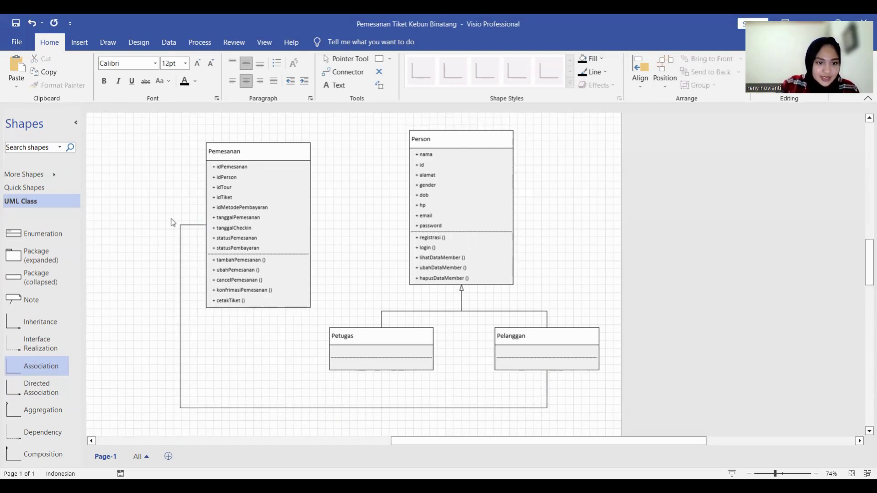
- Start a text block beside the association line's end at the Pemesanan class
double_click(187, 224)
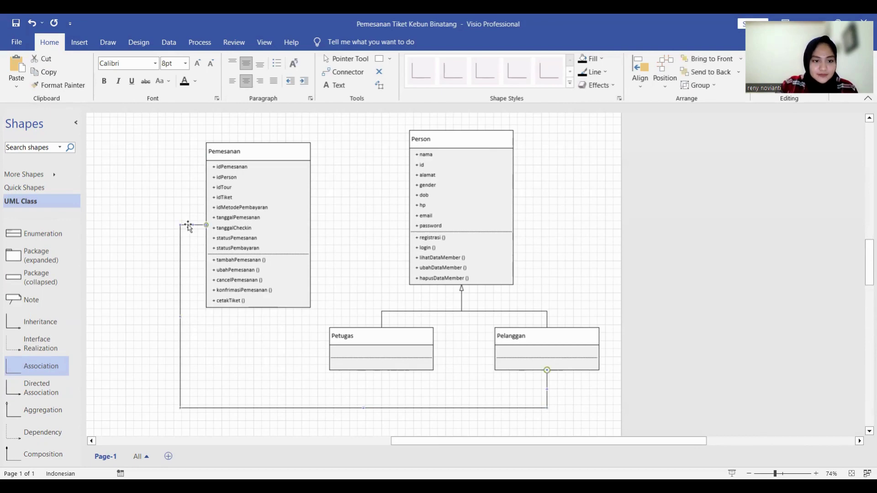
click(218, 136)
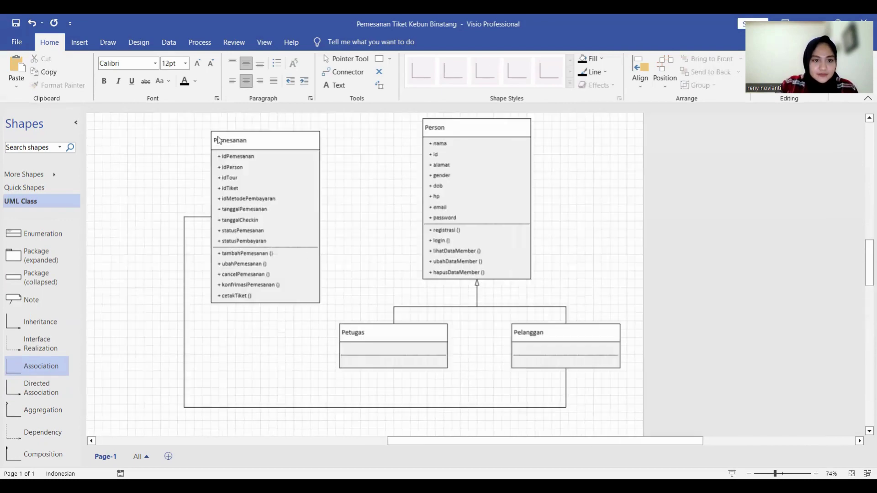
right_click(185, 206)
click(197, 178)
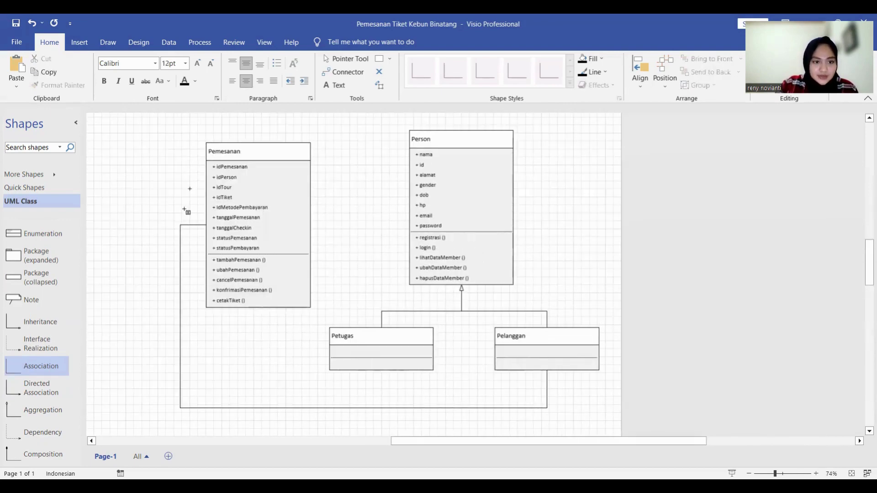
- Add a "0..n" multiplicity label near the association line's end at the Pemesanan class
click(186, 209)
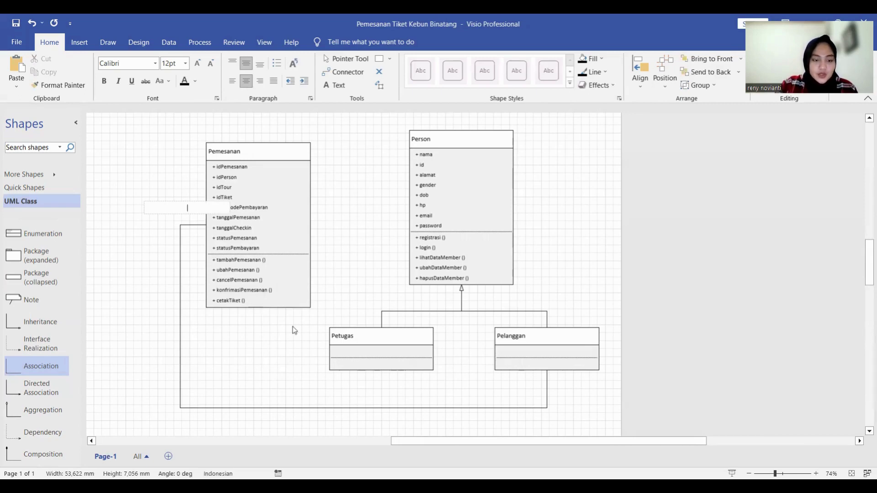
text(0..)
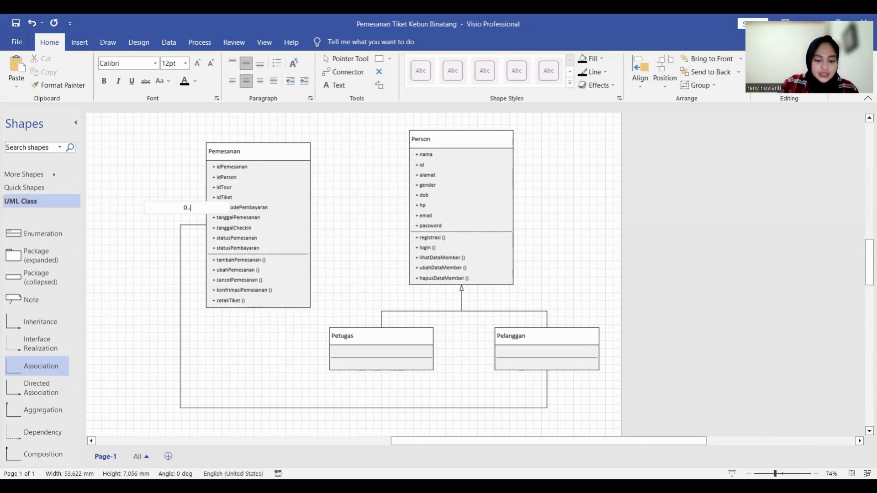
text(n)
click(338, 205)
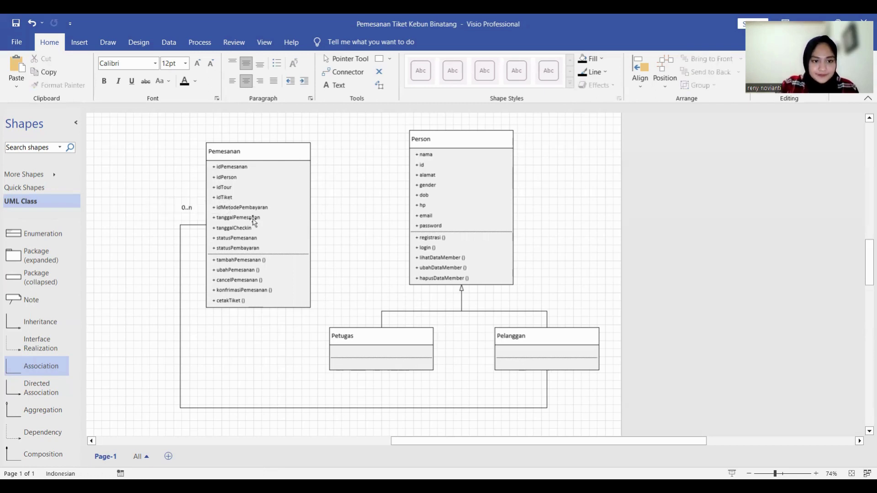
- Move the "0..n" label just above the association line beside Pemesanan and format it as 14 pt bold
click(186, 207)
mouse_move(186, 208)
mouse_down()
mouse_move(191, 218)
mouse_move(215, 217)
mouse_move(194, 218)
mouse_up()
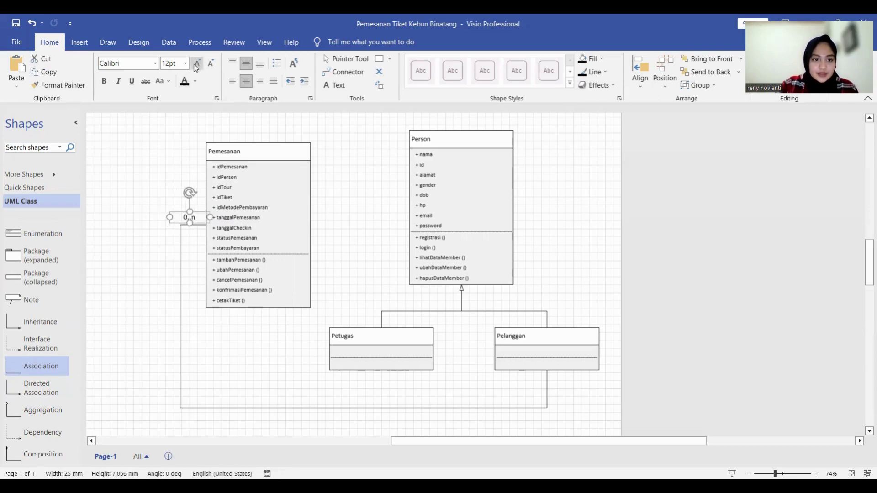
click(339, 223)
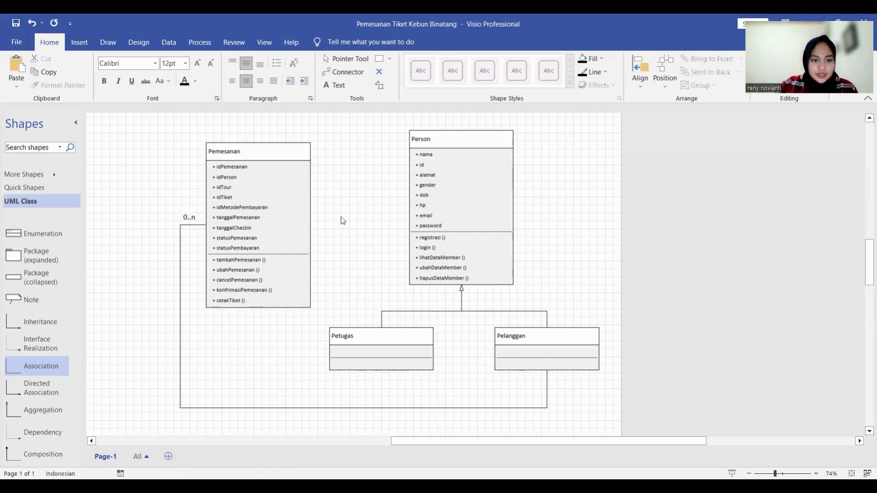
click(194, 217)
click(104, 81)
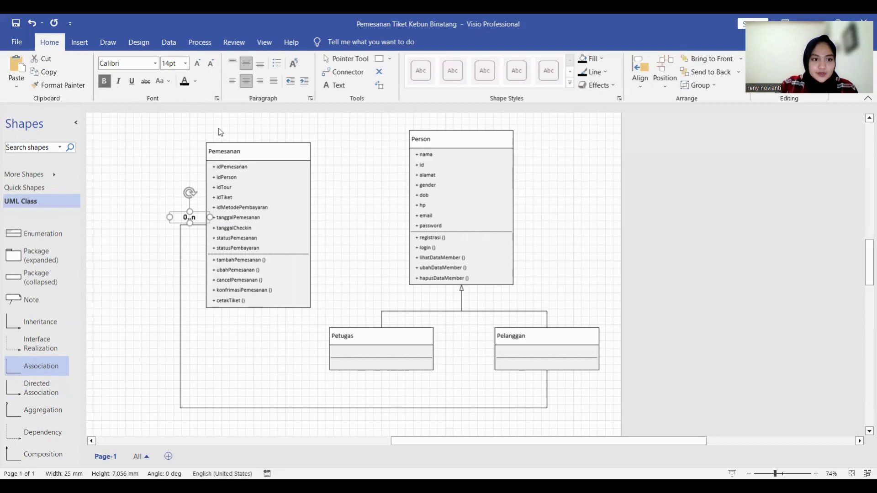
click(356, 220)
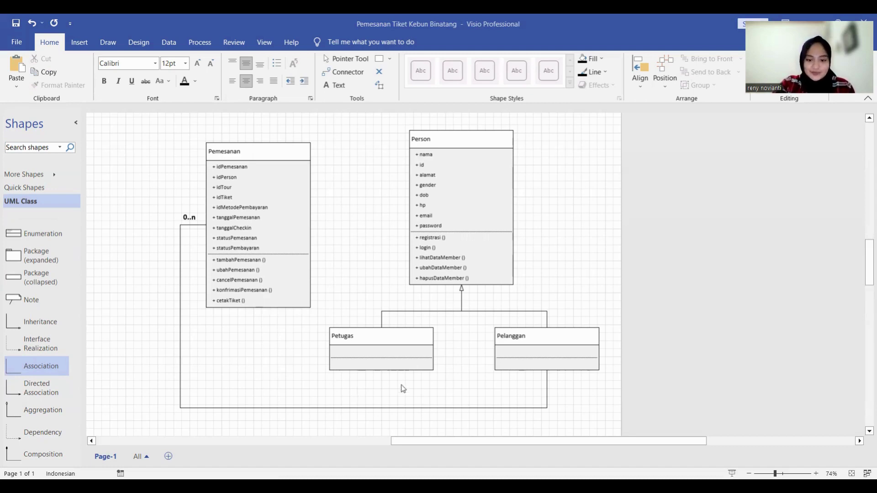
- Add a "1" multiplicity label beside the association line below Pelanggan and format it as 14 pt bold
right_click(560, 379)
click(557, 385)
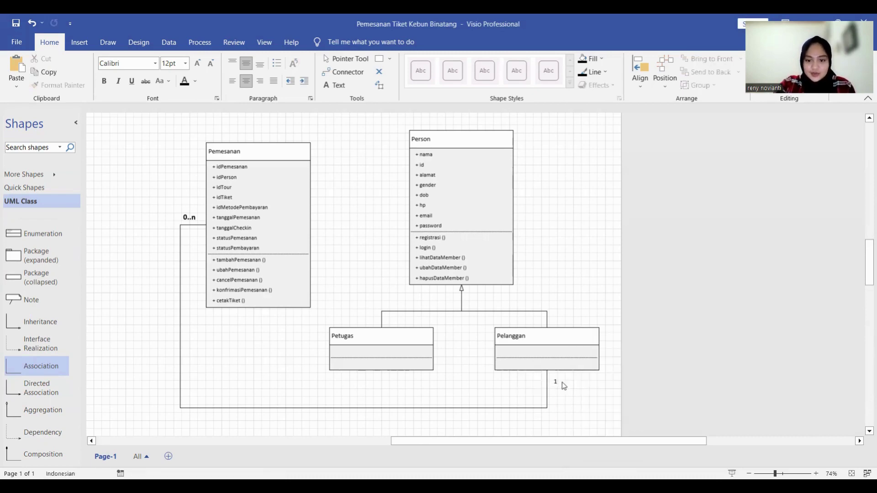
click(557, 384)
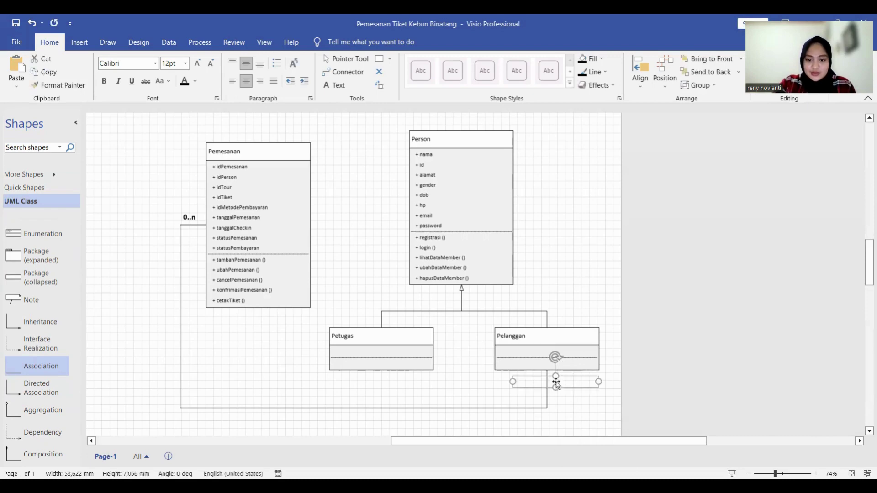
click(197, 62)
click(104, 81)
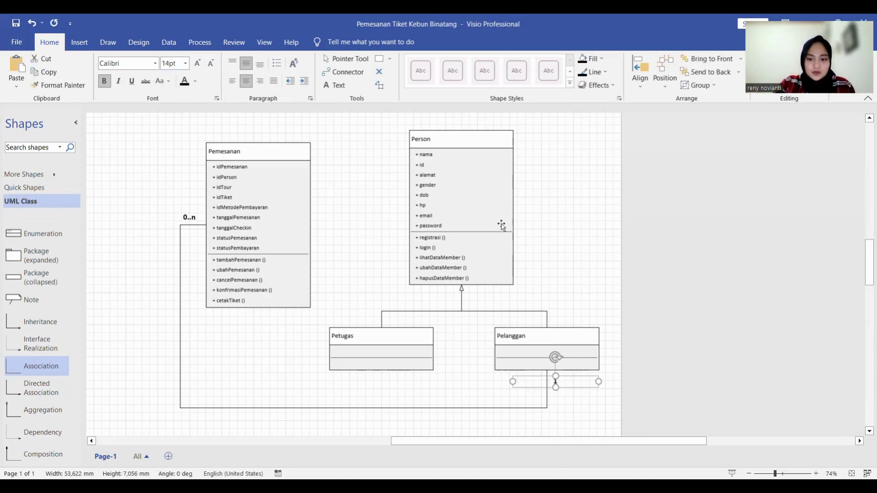
click(541, 229)
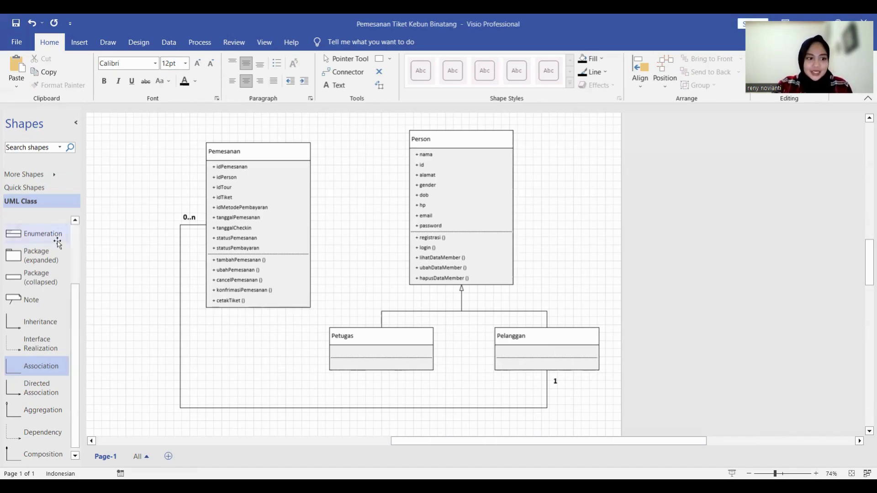
- Add a new class to the right of Person and name it "Tour"
scroll(46, 240, up, 4)
drag(32, 227, 635, 176)
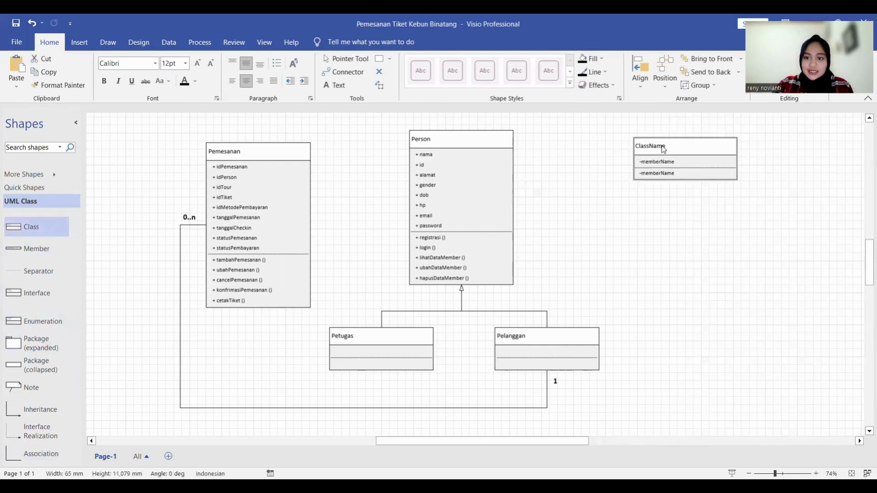
double_click(663, 146)
text(Tour)
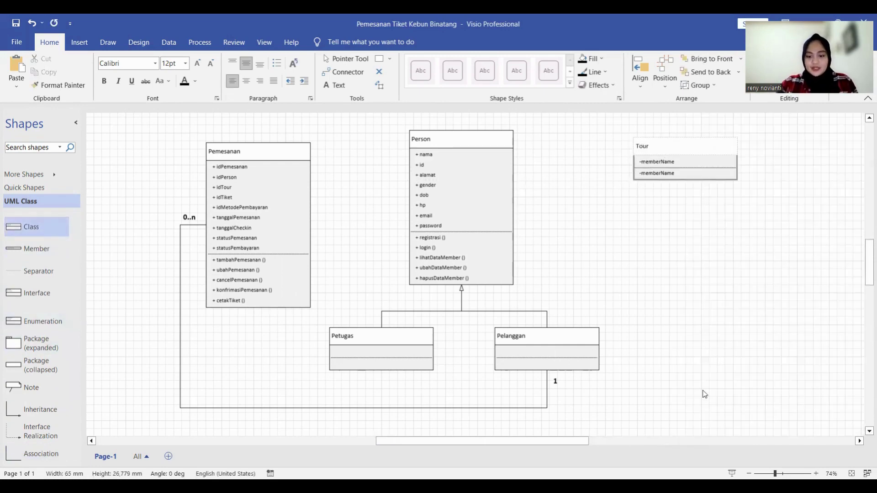
key(Escape)
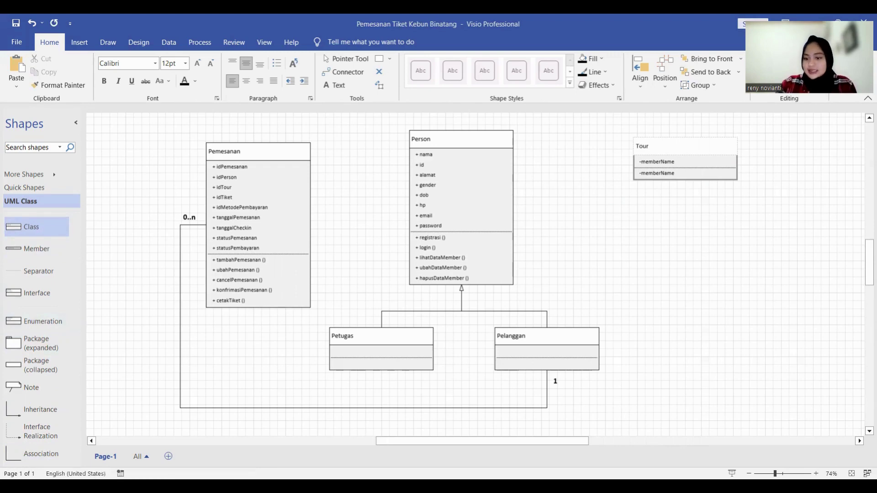
- Add a class named "Tiket" to the right of Tour and shift both classes left into an aligned row
drag(25, 226, 768, 180)
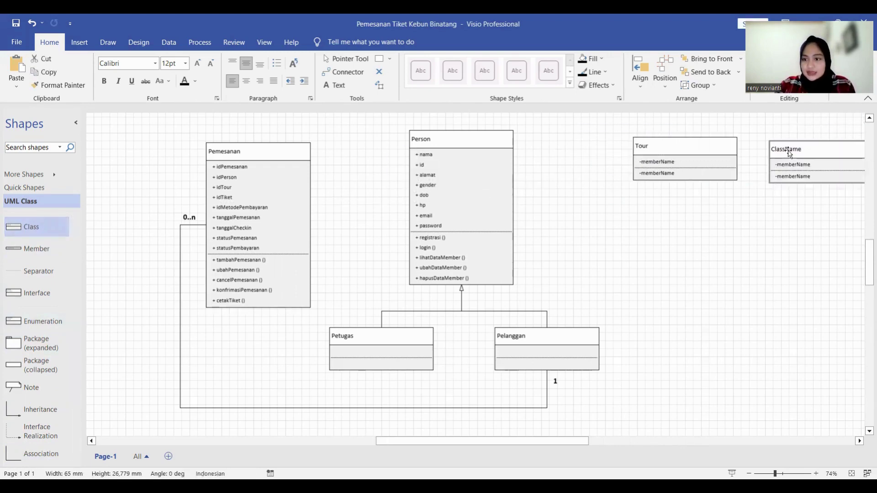
text(Tiket)
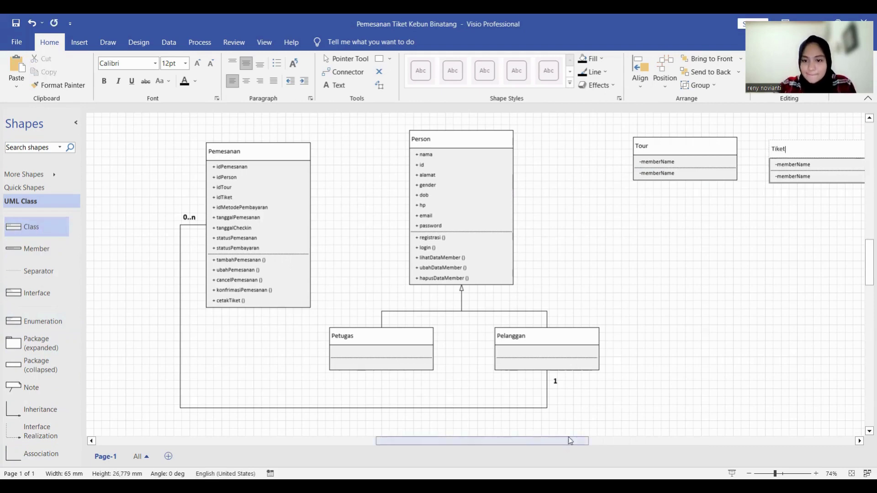
drag(575, 440, 616, 438)
drag(530, 144, 509, 145)
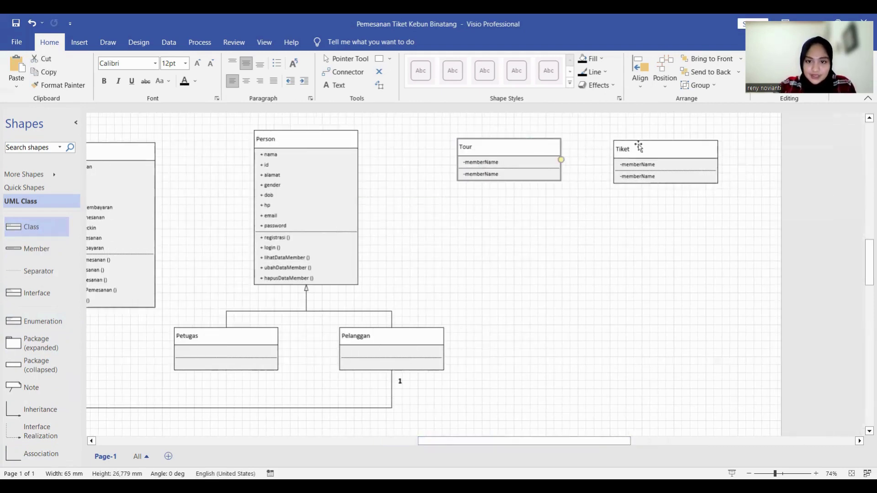
drag(653, 147, 621, 146)
- Add a class to the right of Tiket and name it "Metode Pembayaran"
drag(42, 220, 700, 180)
double_click(740, 149)
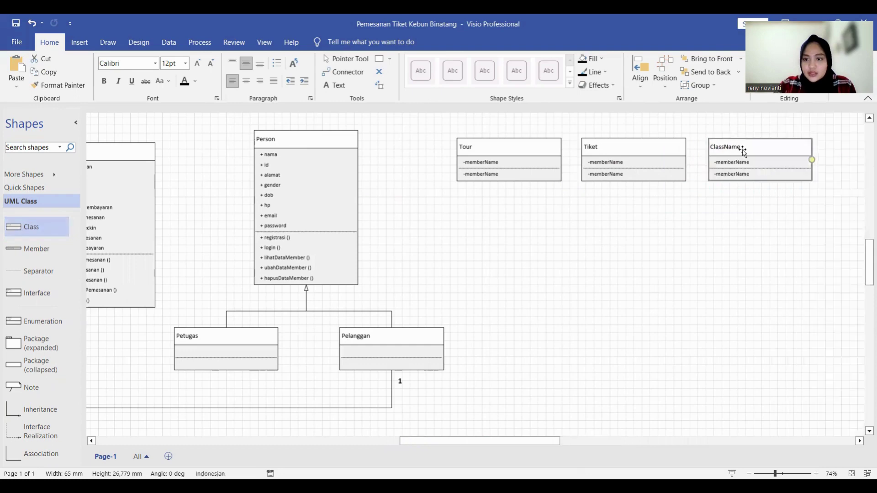
text(Me)
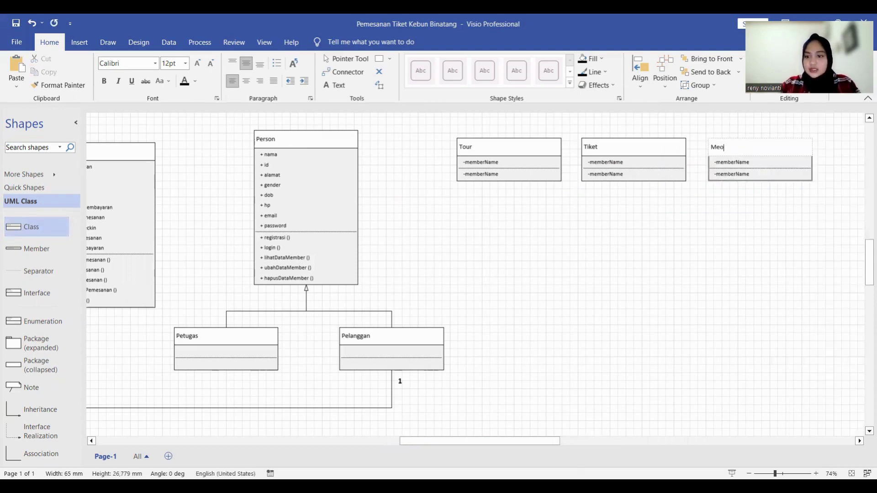
text(tode Pe)
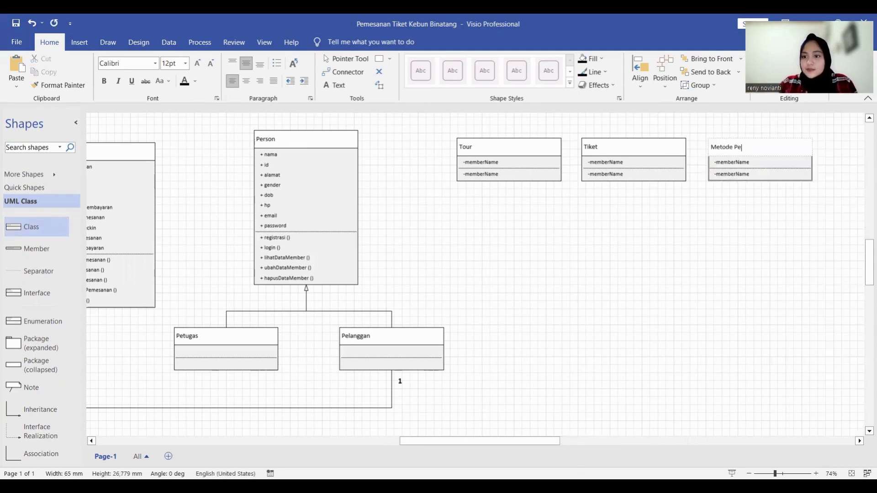
text(mbayaran)
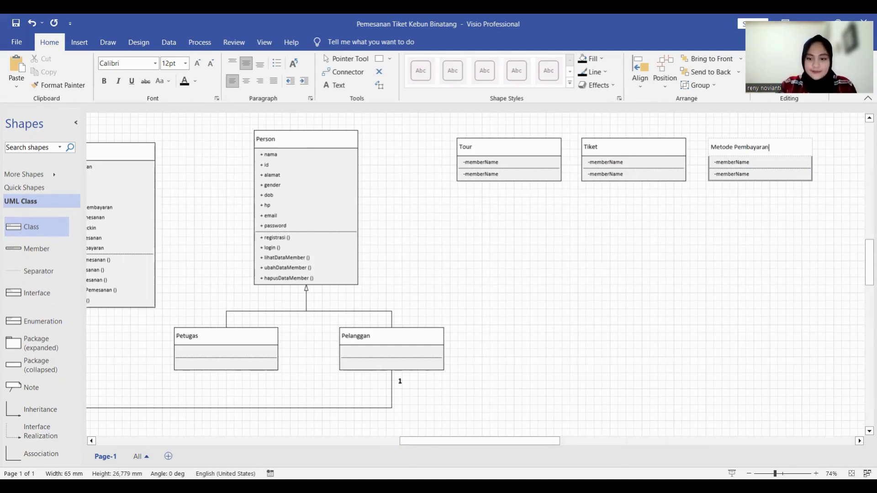
key(Escape)
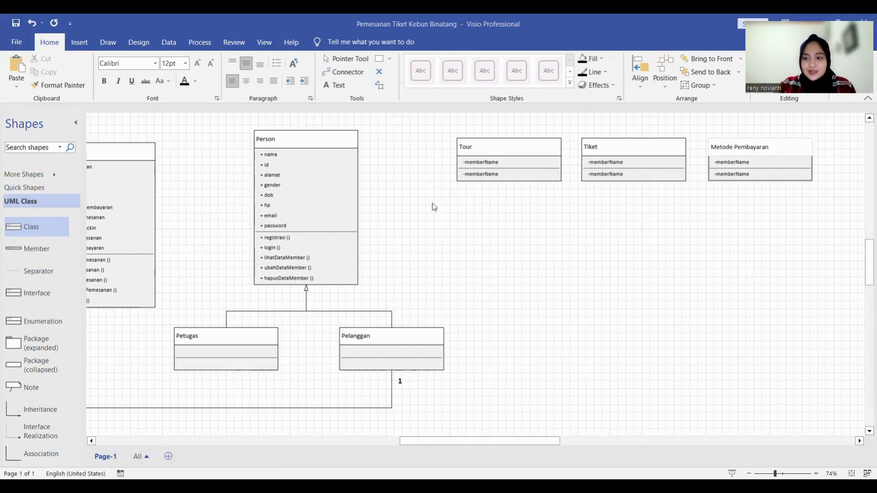
- Rename Tour's first attribute "+ id" and add a "+ jam" attribute below it
double_click(499, 163)
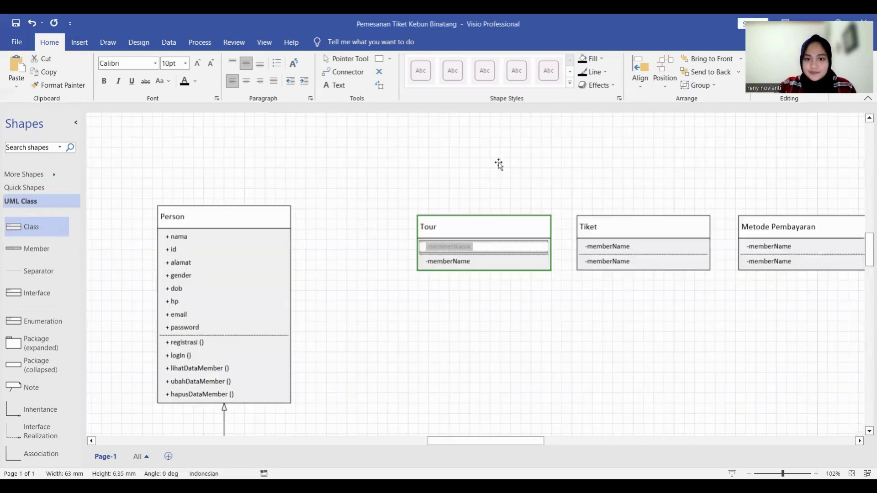
text(+ id)
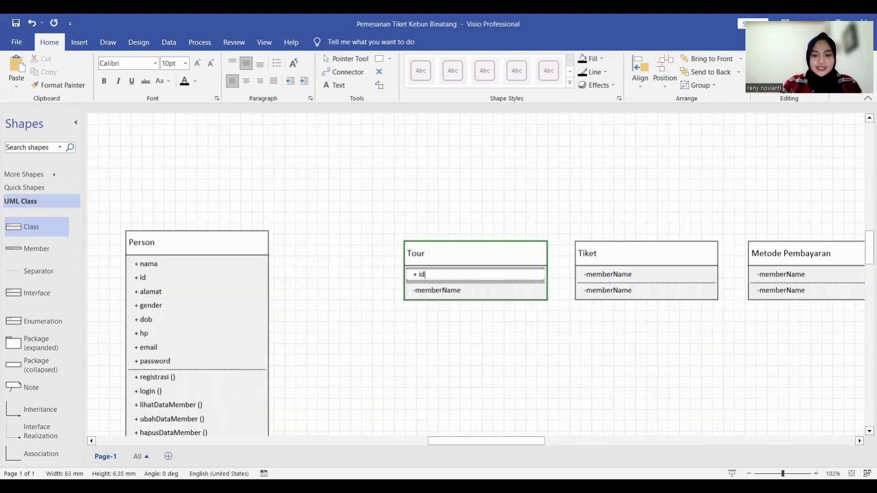
drag(30, 248, 434, 286)
double_click(434, 287)
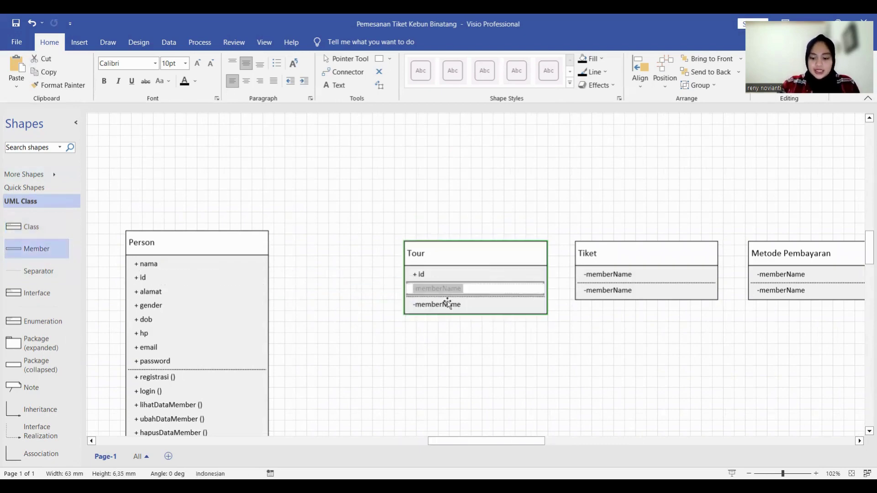
text(+ jam)
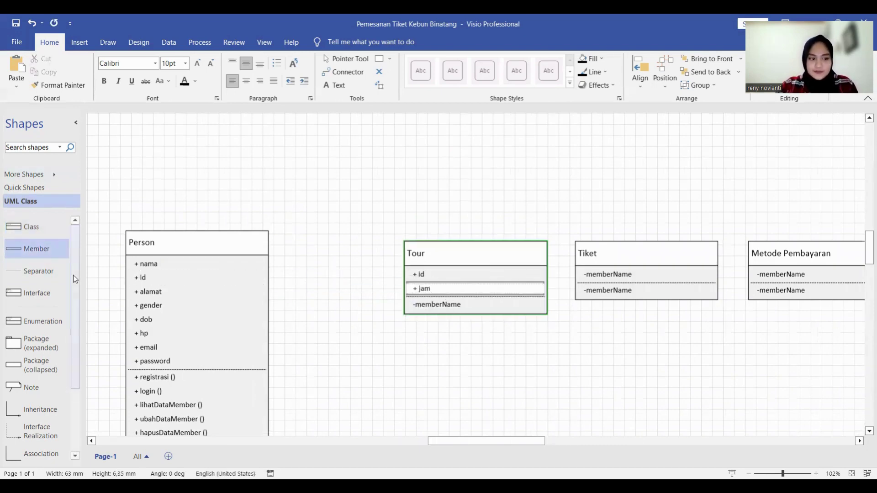
- Add the attributes "+ hari" and "+ tanggal" to the Tour class below "+ jam"
drag(223, 275, 429, 301)
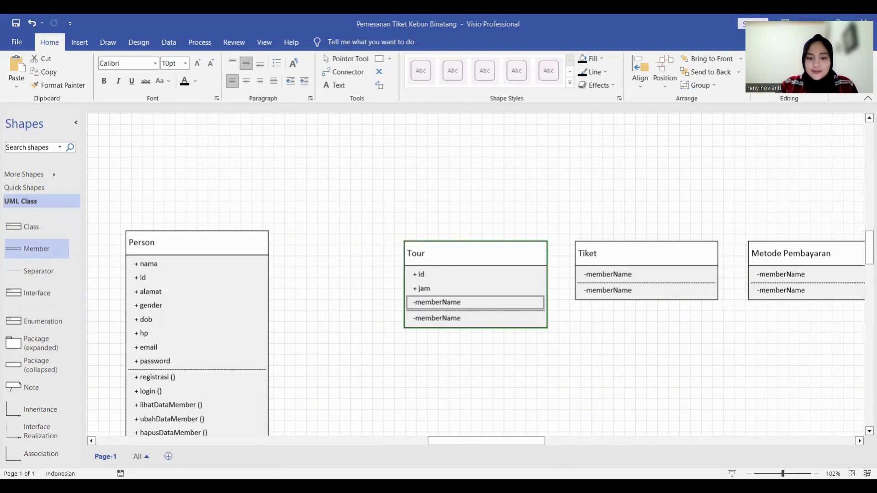
double_click(462, 302)
text(+ har)
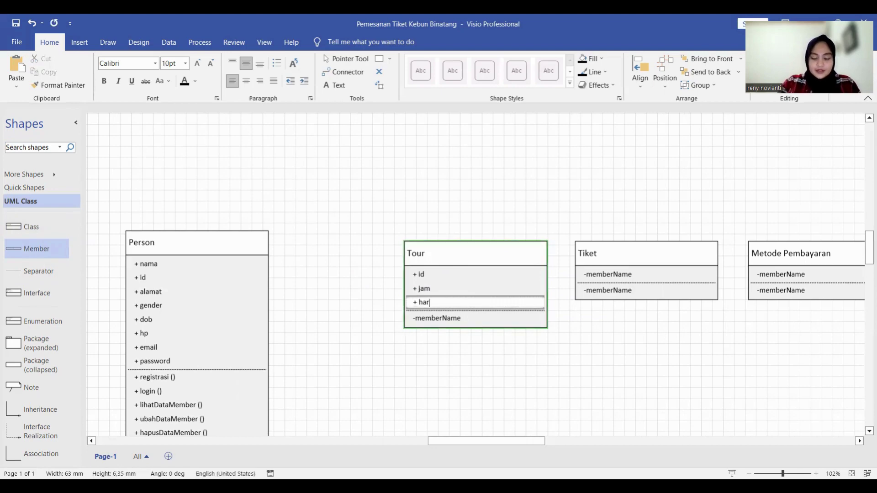
text(i)
drag(35, 248, 429, 312)
double_click(429, 315)
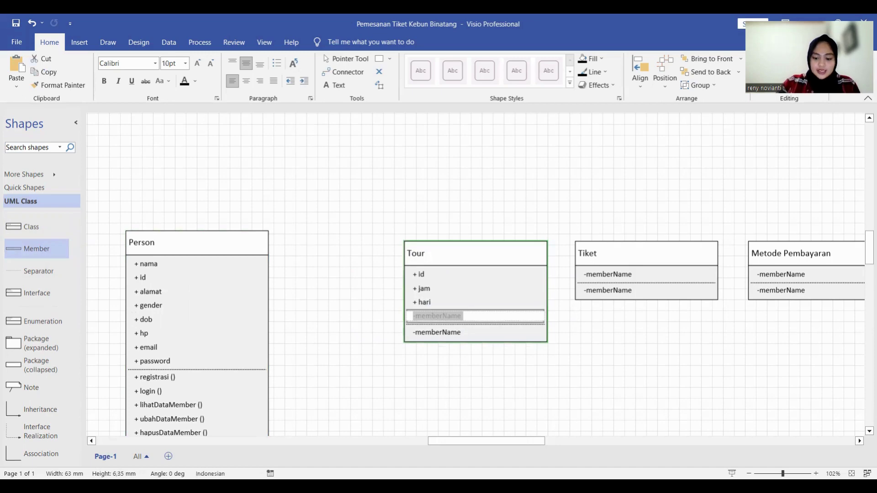
text(+ tanggal)
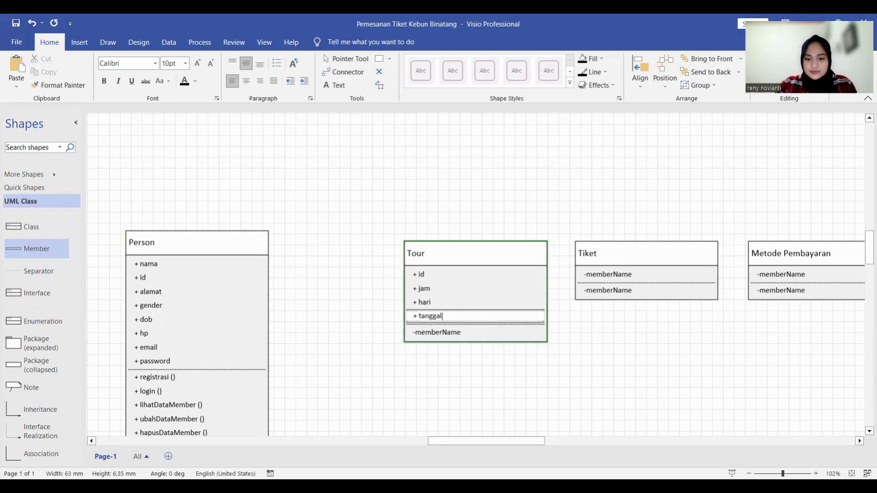
key(Escape)
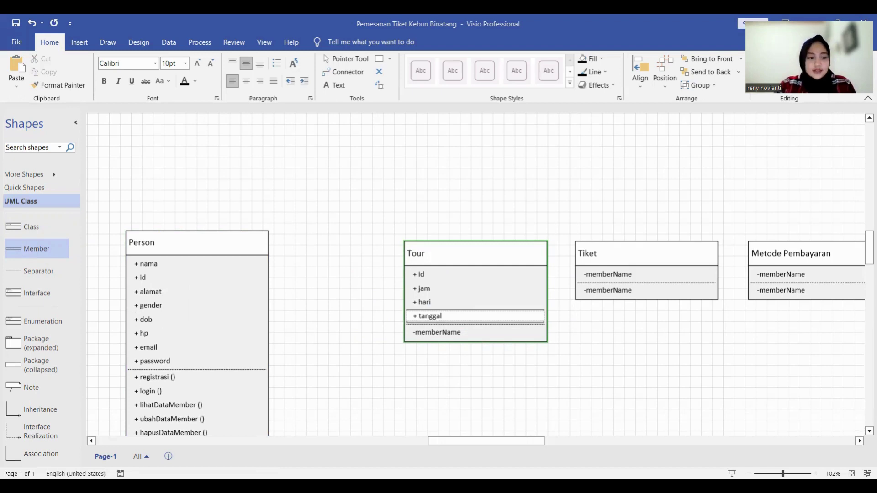
- Add a "+ status" attribute to the Tour class below "+ tanggal"
drag(493, 330, 454, 328)
double_click(455, 330)
text(+ status)
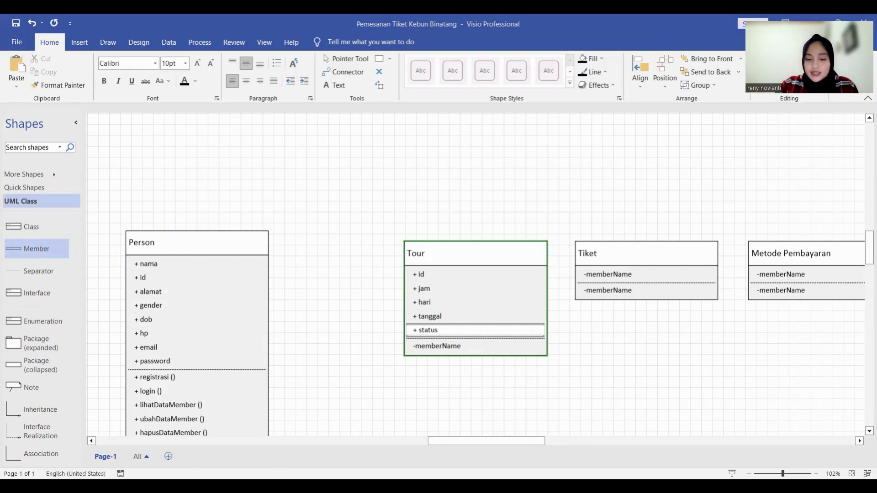
- Rename the Tour class's placeholder operation below the separator "+ tambahDataTour ()"
double_click(479, 346)
text(+)
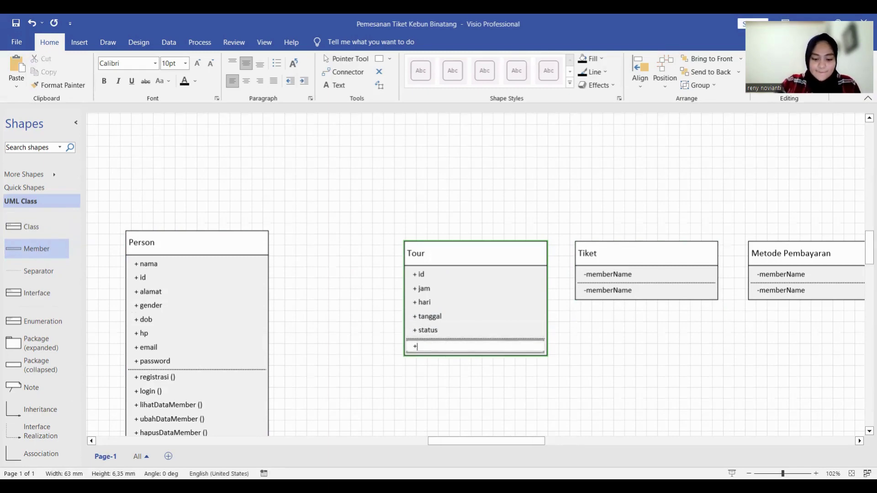
text( tambahData)
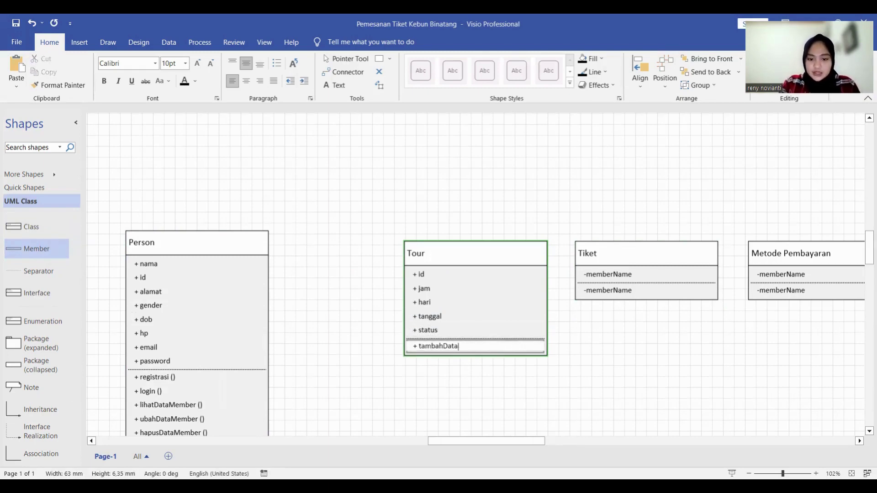
text(Tour ())
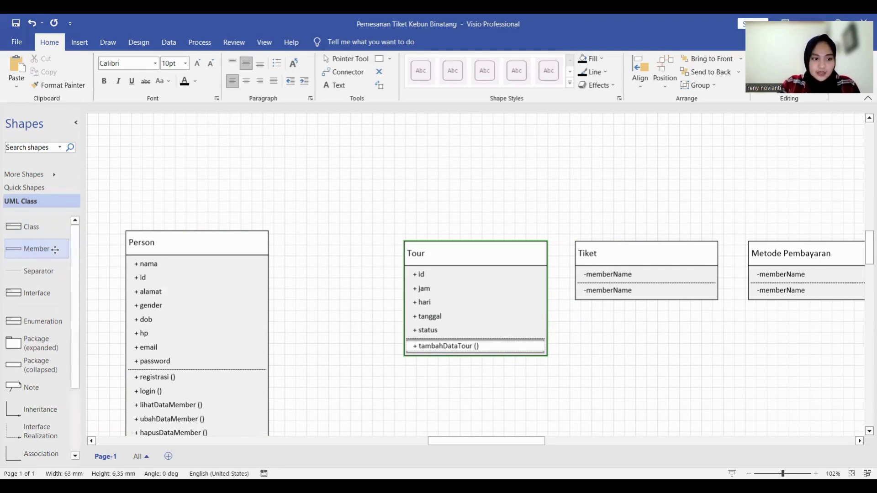
- Add a "+ ubahDataTour ()" operation to the Tour class below "+ tambahDataTour ()"
drag(37, 248, 438, 353)
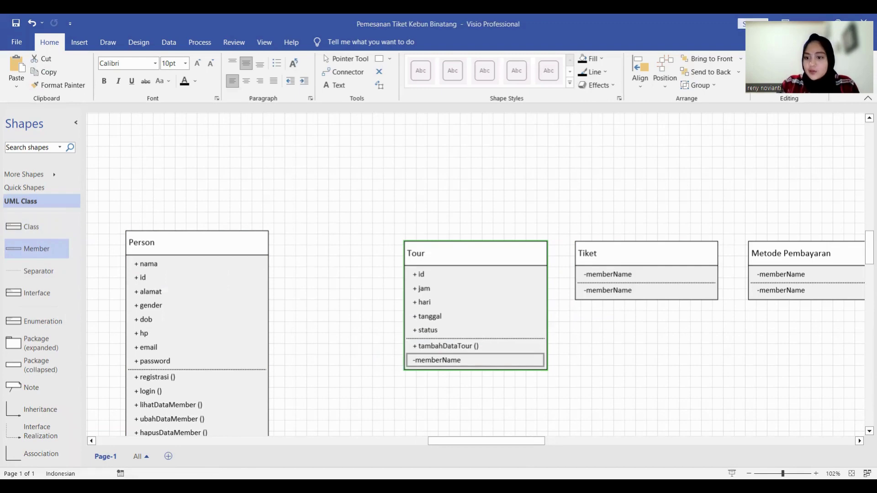
double_click(451, 363)
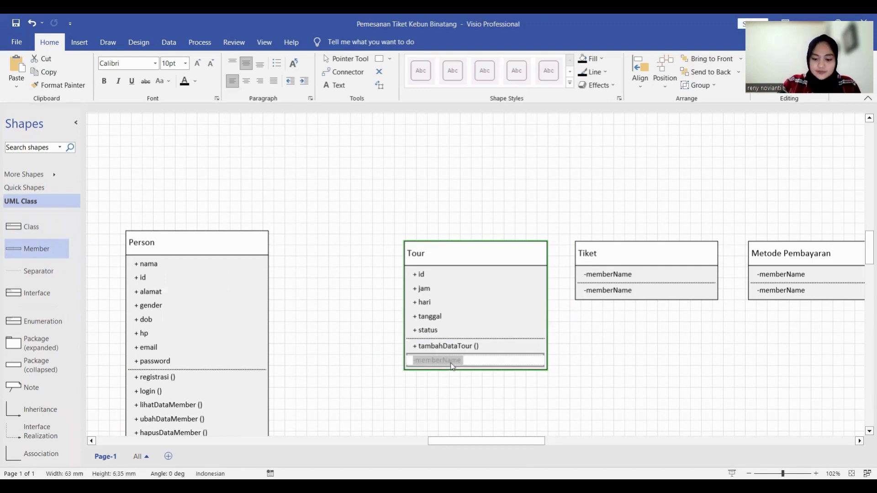
text(+ ubahD)
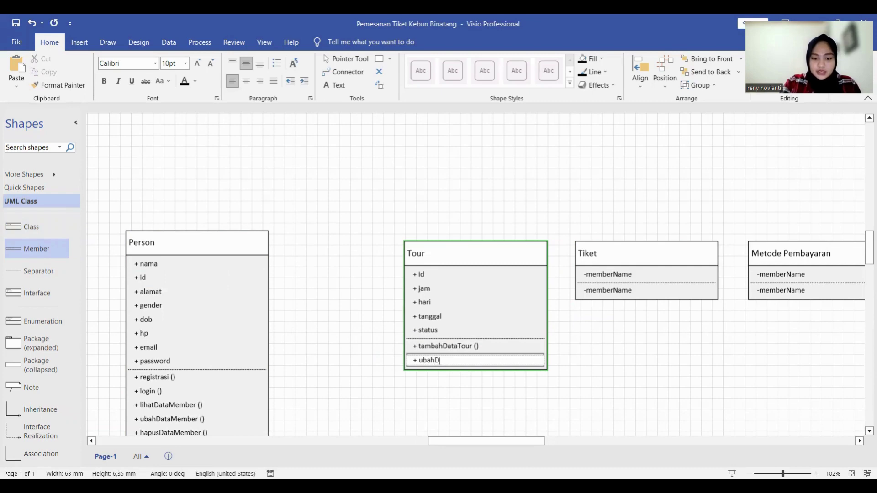
text(ataTou)
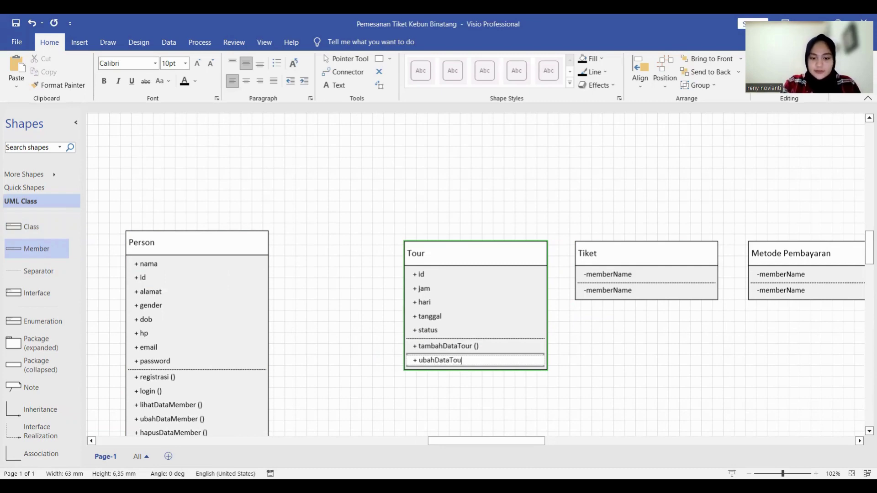
text(r ())
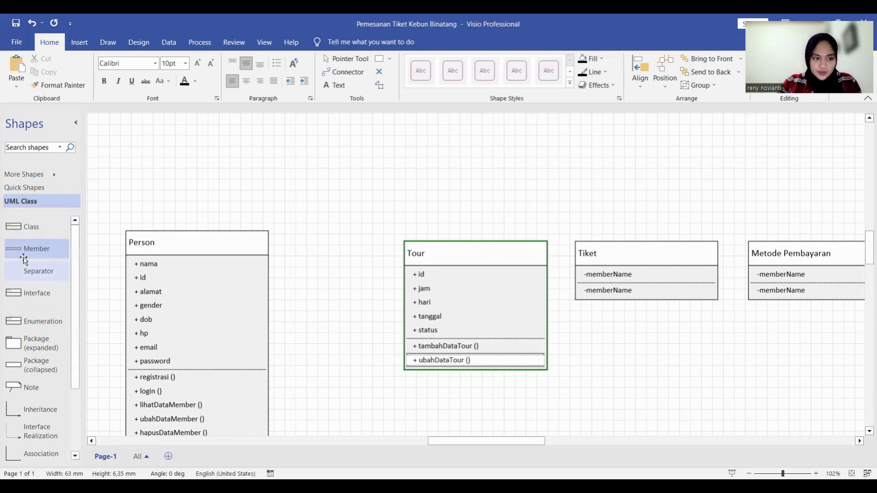
- Add a "+ hapusDataTour ()" operation to the Tour class below "+ ubahDataTour ()"
drag(24, 260, 447, 370)
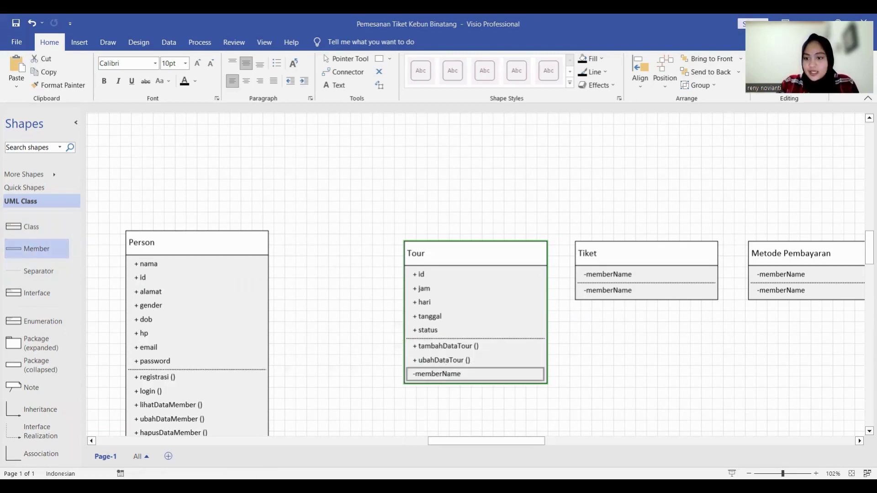
click(436, 373)
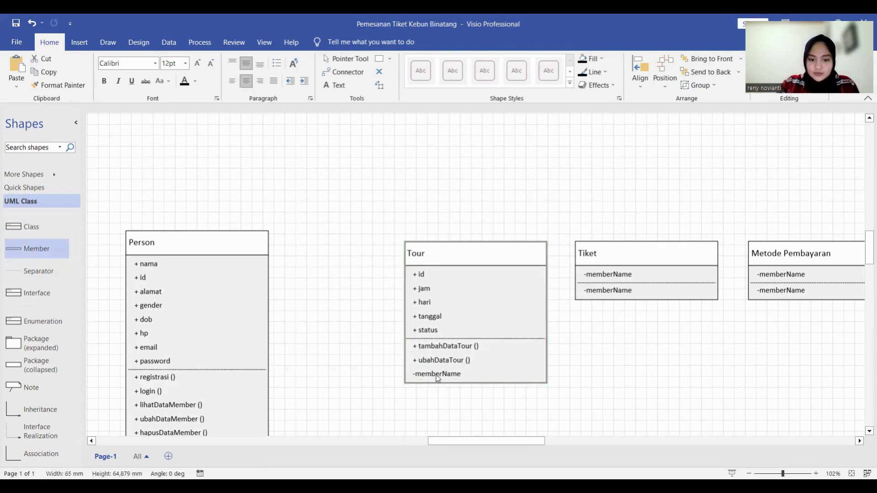
double_click(437, 375)
text(+ hapus)
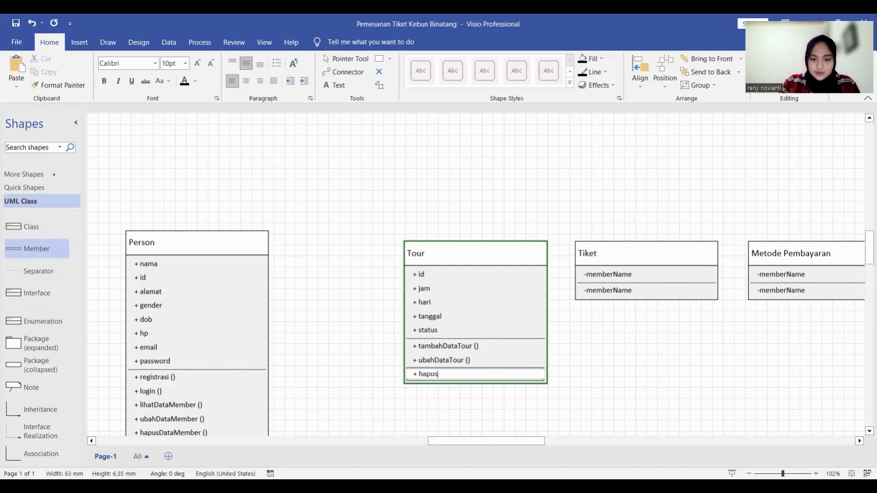
text(DataT)
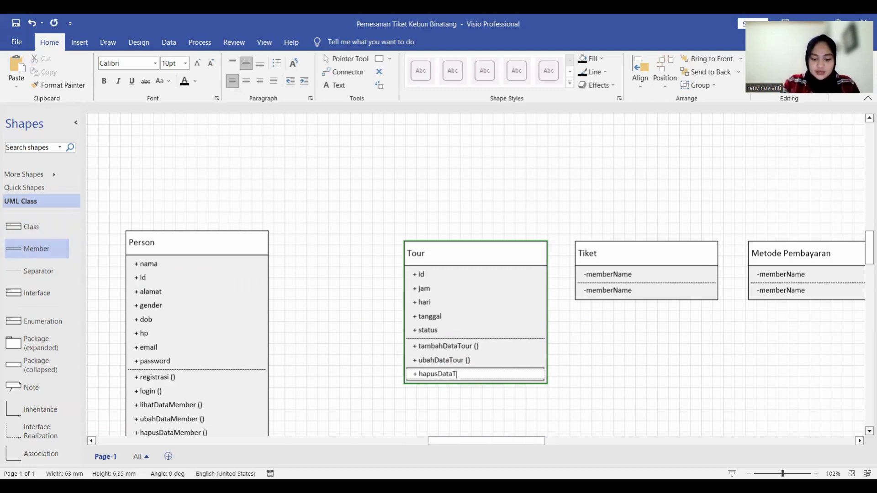
text(our ()
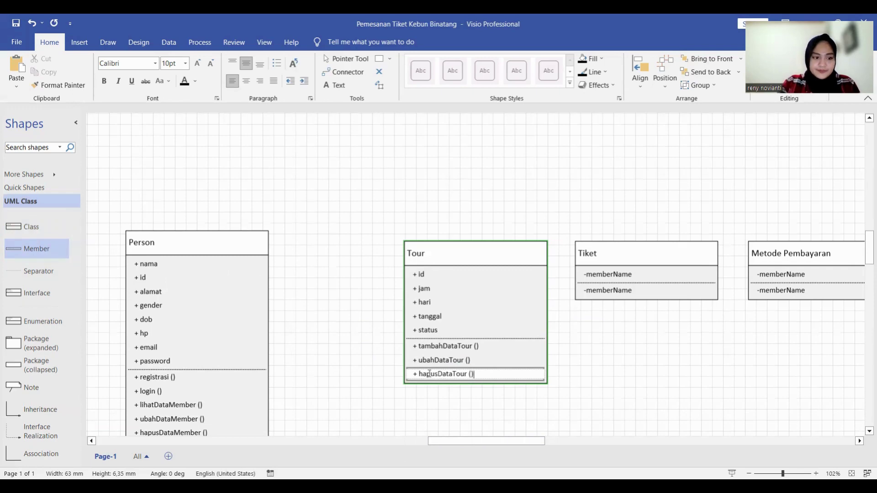
- Add a "+ lihatDataTour ()" operation at the end of the Tour class
drag(32, 248, 440, 377)
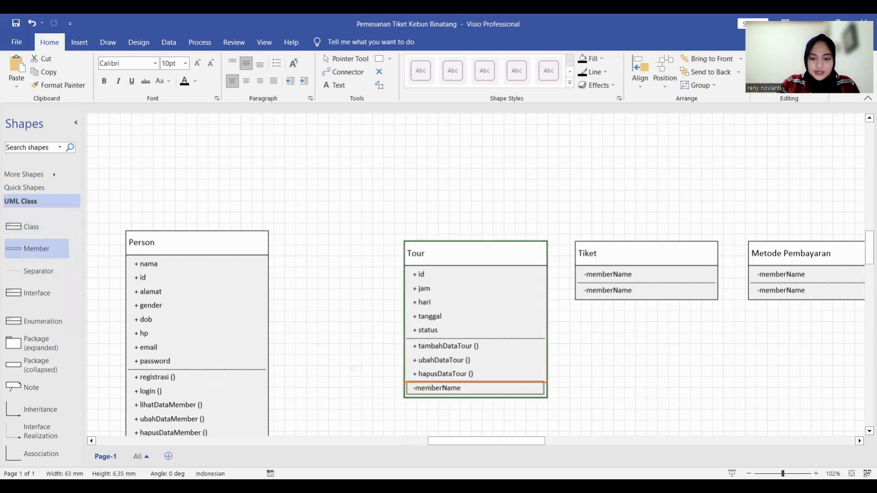
double_click(437, 388)
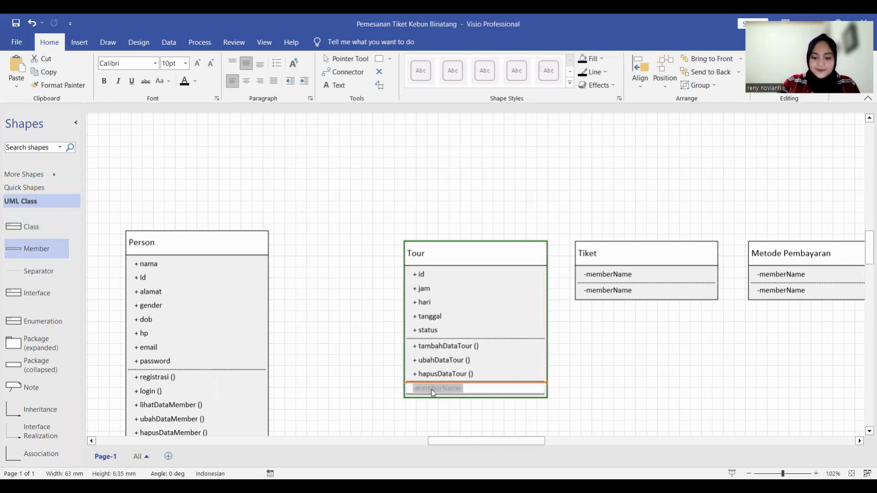
text(+ lihat)
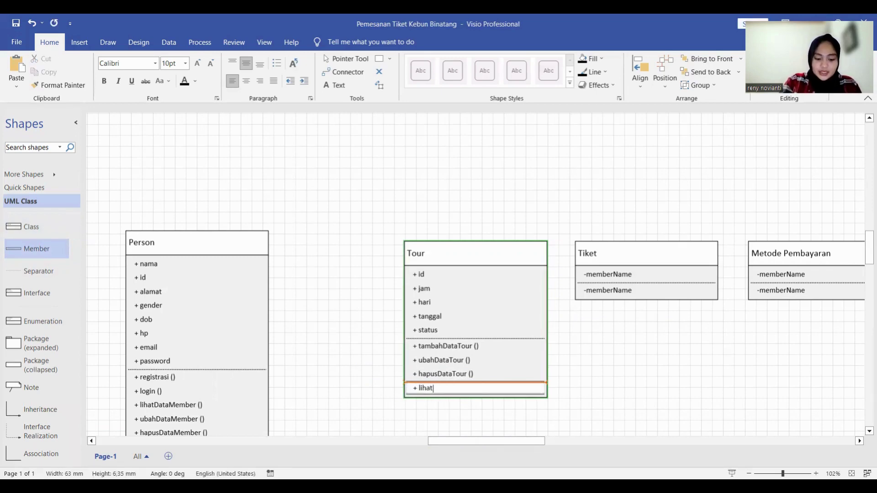
text(Data)
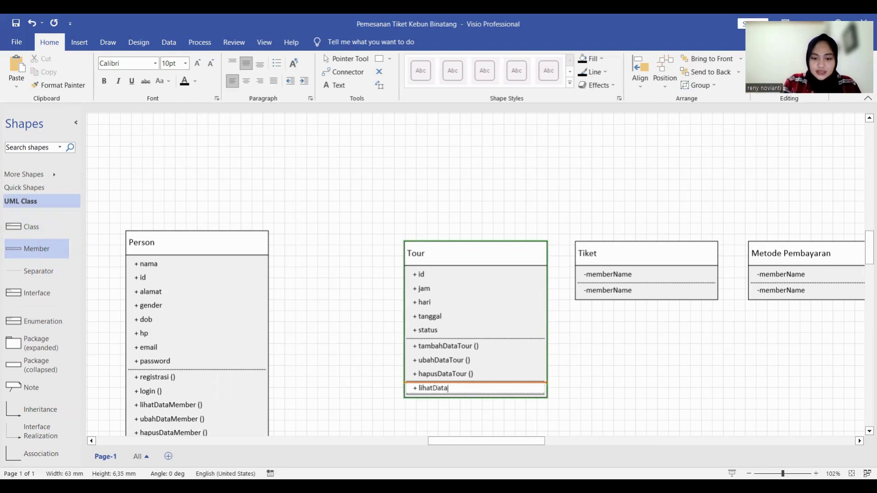
text(Tour ()
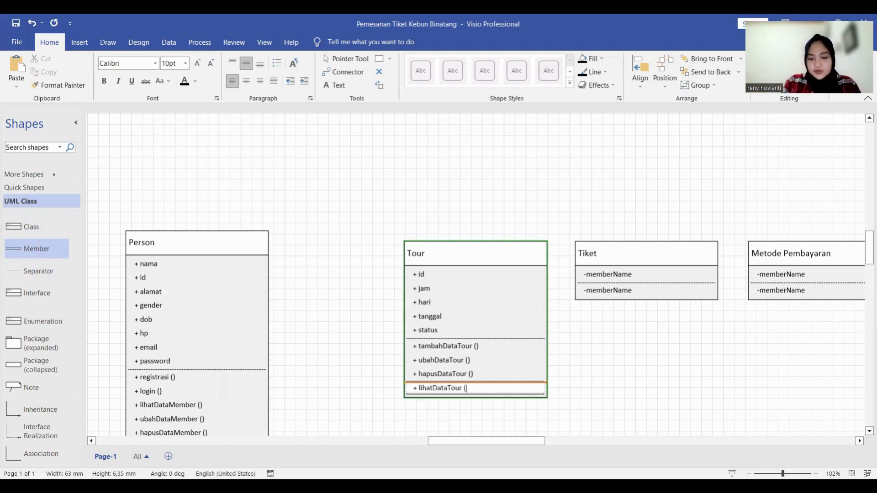
text())
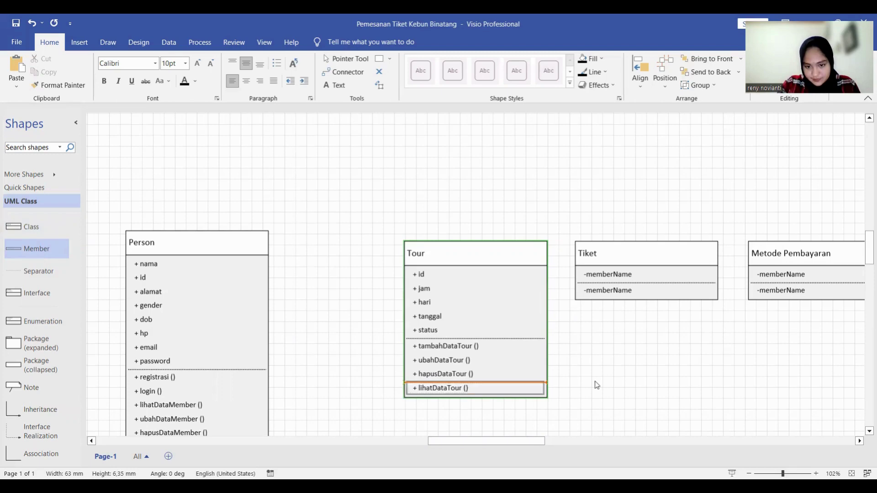
click(593, 384)
click(511, 386)
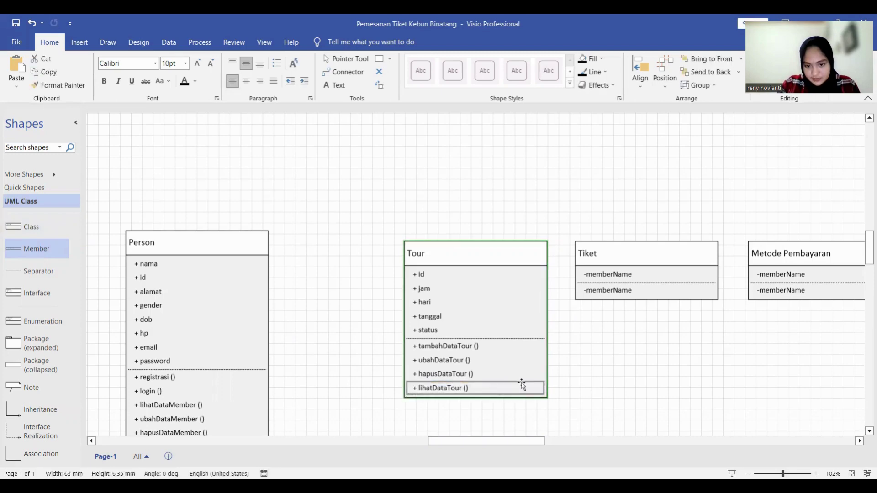
click(593, 368)
- Rename the Tiket class's first attribute "+ id" and add a "+ jenis" attribute below it
drag(511, 439, 553, 440)
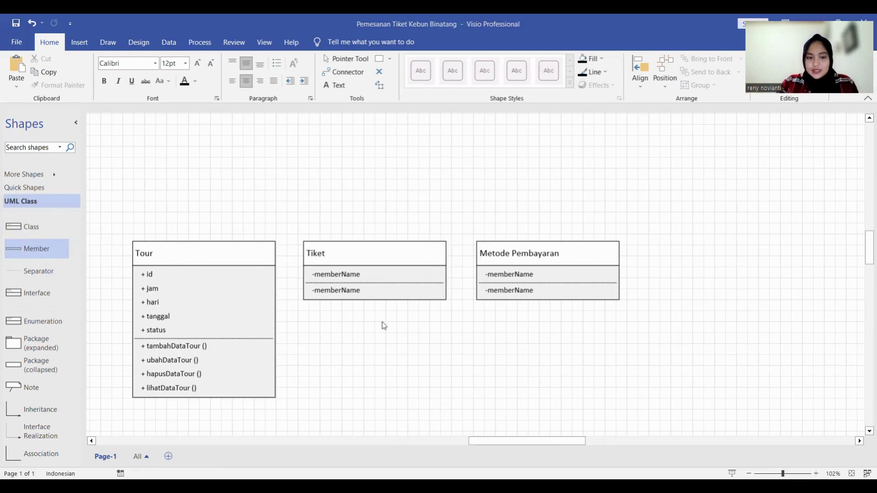
double_click(346, 276)
text(+ id)
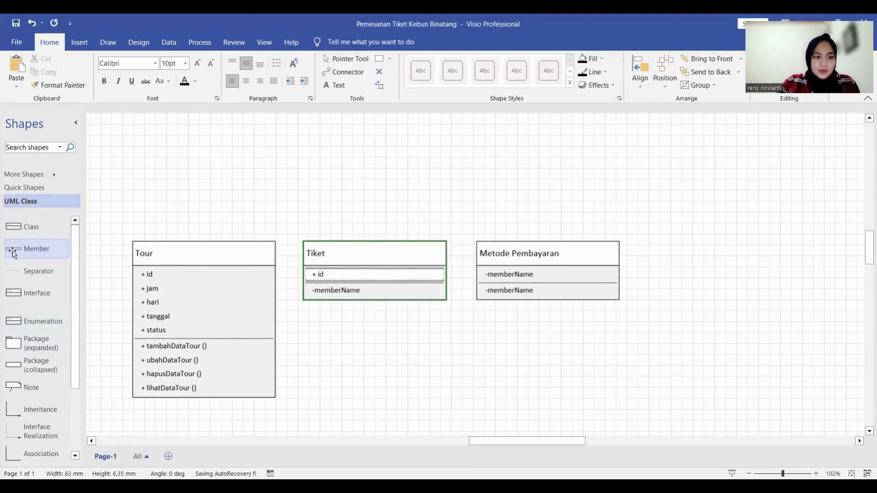
drag(55, 248, 338, 287)
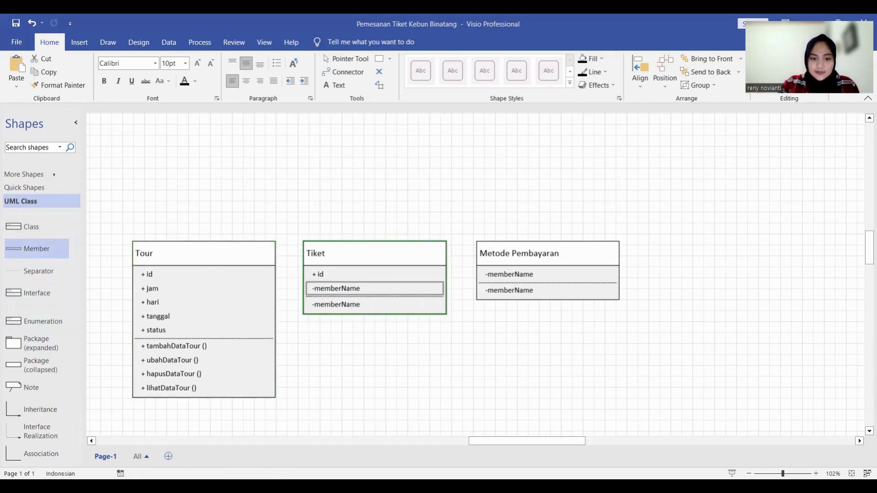
double_click(348, 289)
text(+ jenis)
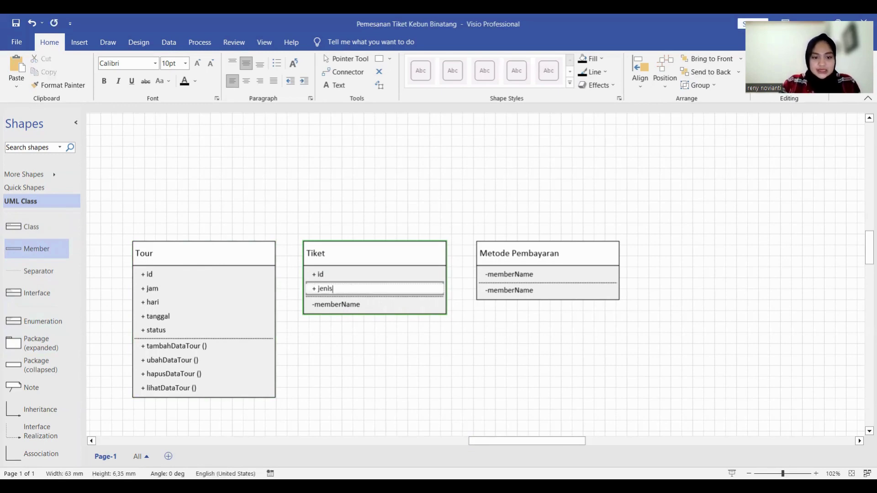
- Add the attributes "+ harga" and "+ status" to the Tiket class below "+ jenis"
drag(35, 251, 326, 302)
double_click(327, 303)
text(+ harga)
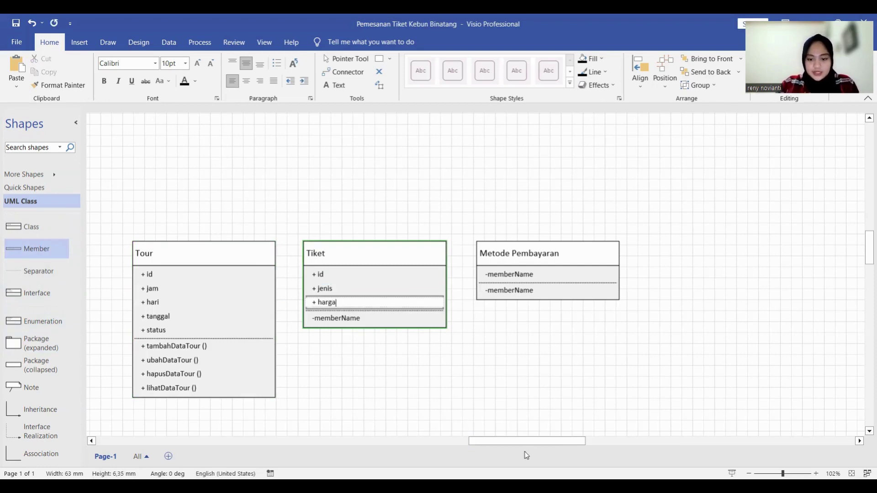
key(Escape)
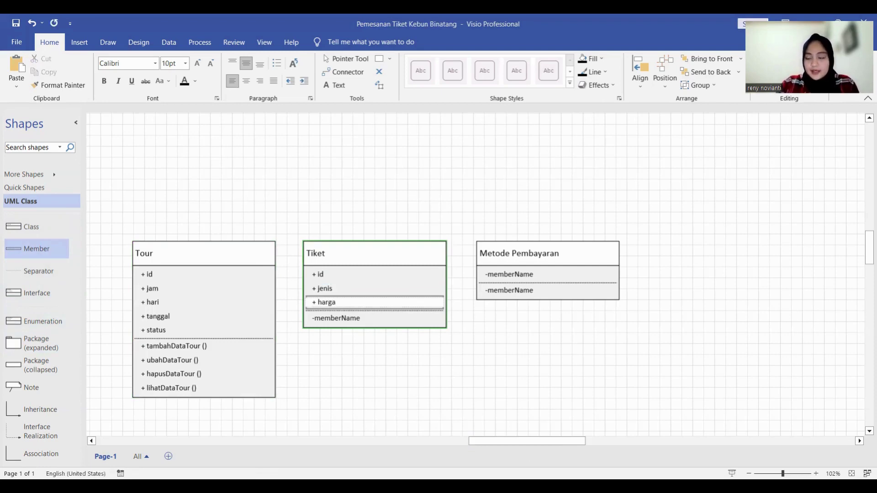
drag(20, 251, 353, 315)
double_click(354, 315)
text(+)
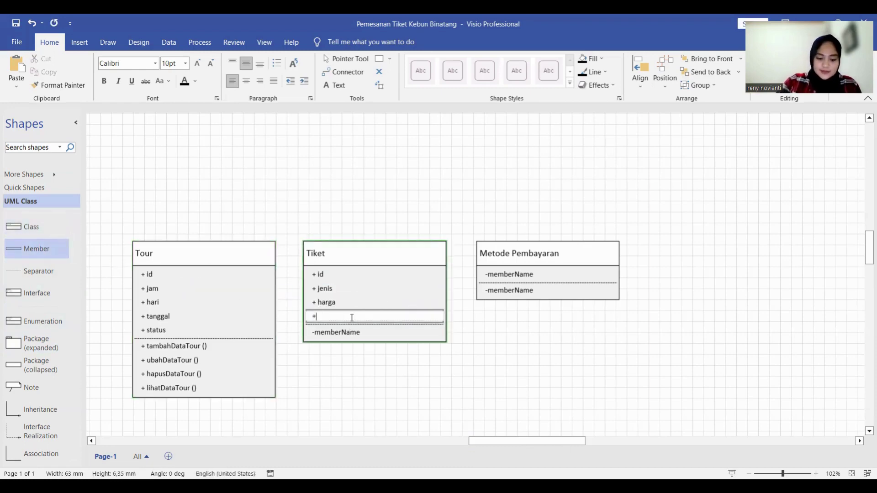
text( status)
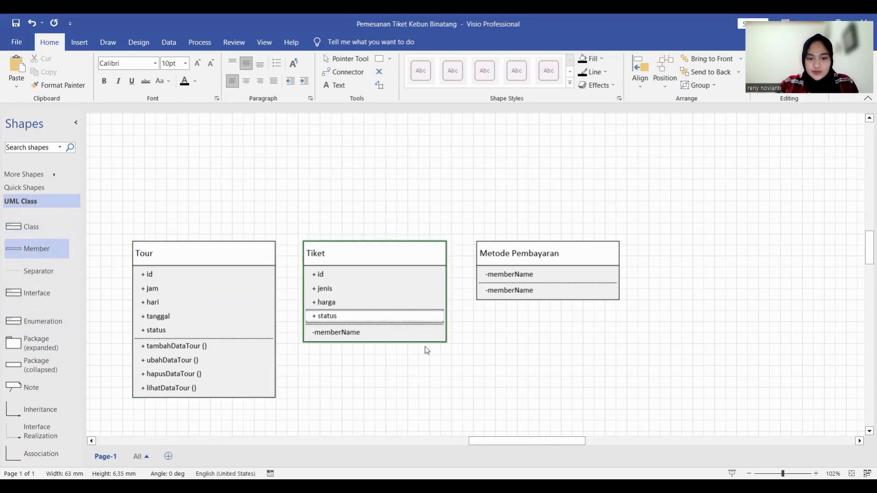
key(Escape)
- Rename the Tiket class's placeholder operation below the separator "+ tambahDataTiket ()"
key(Tab)
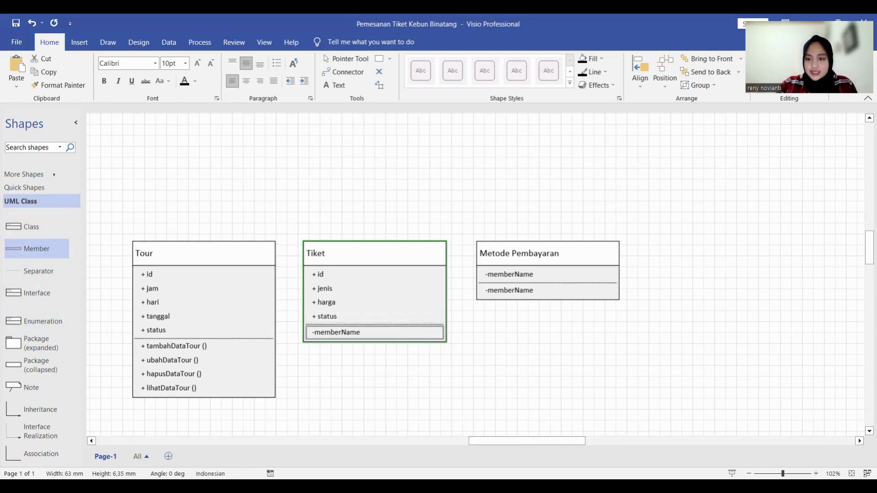
double_click(343, 339)
text(+ t)
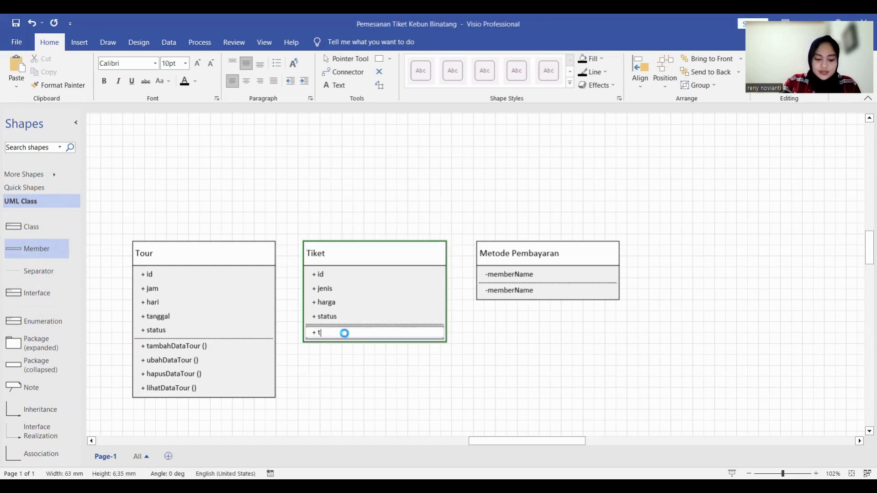
text(ambahData)
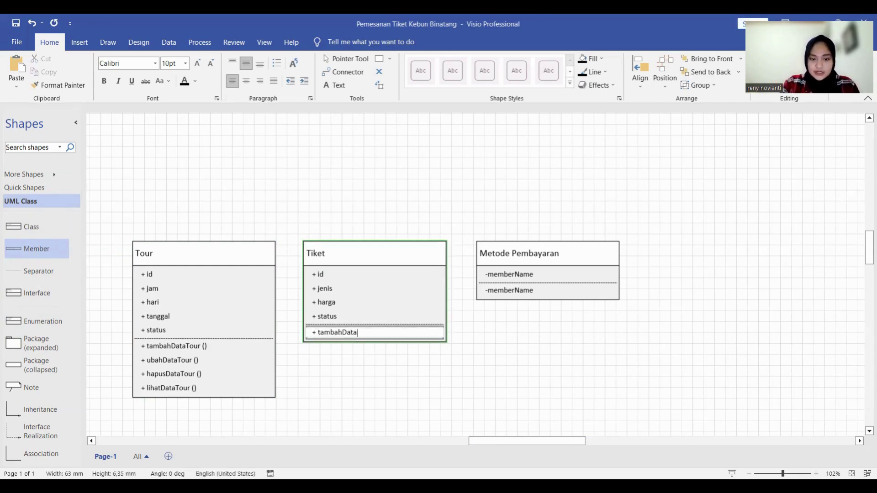
text(Tiket ())
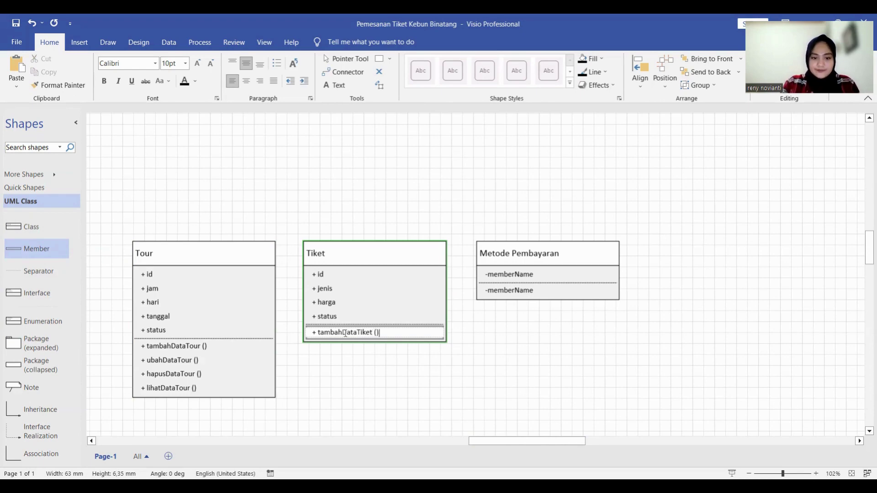
- Add a "+ ubahDataTiket ()" operation to the Tiket class below "+ tambahDataTiket ()"
drag(27, 249, 321, 356)
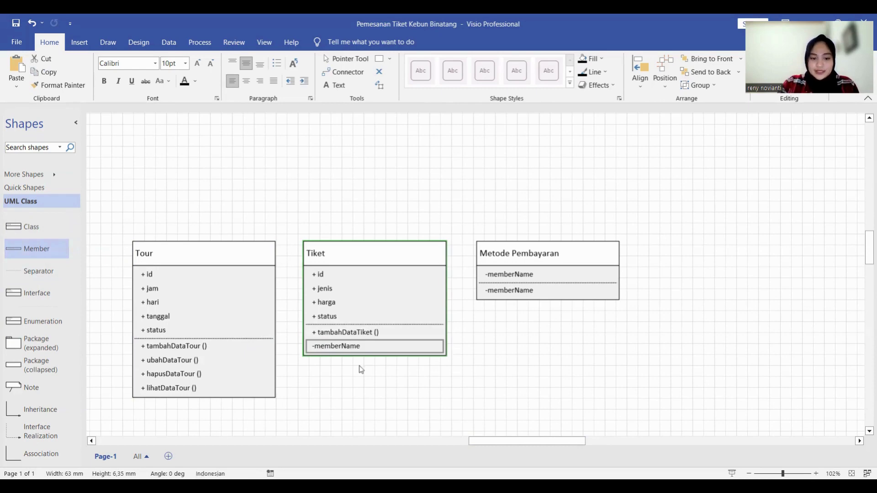
double_click(347, 348)
text(+ uba)
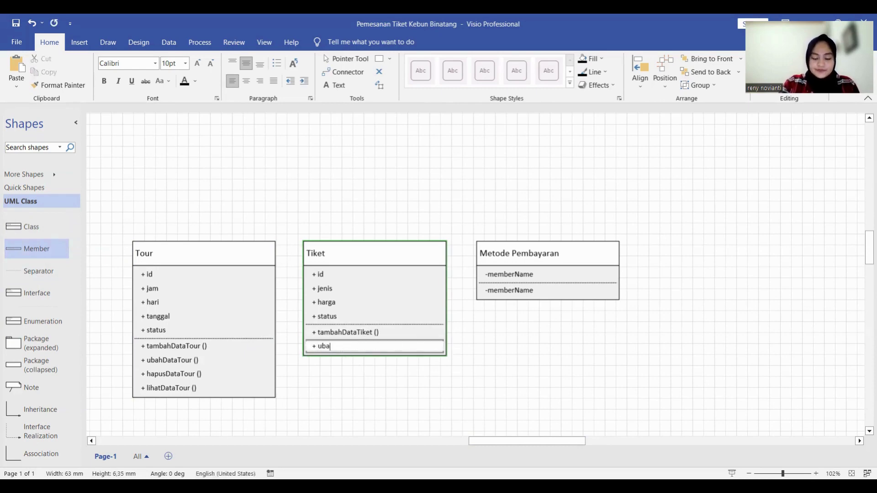
text(hDataTiket )
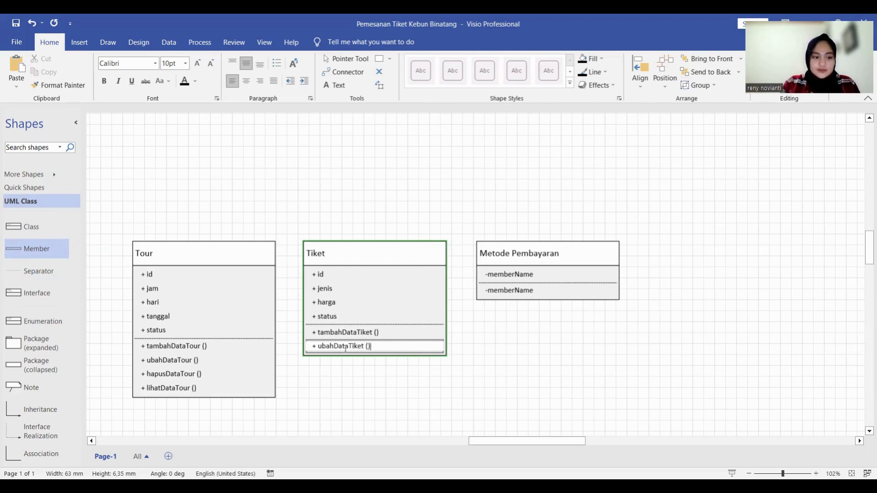
text(())
- Add a "+ hapusDataTiket ()" operation to the Tiket class below "+ ubahDataTiket ()"
drag(21, 252, 332, 355)
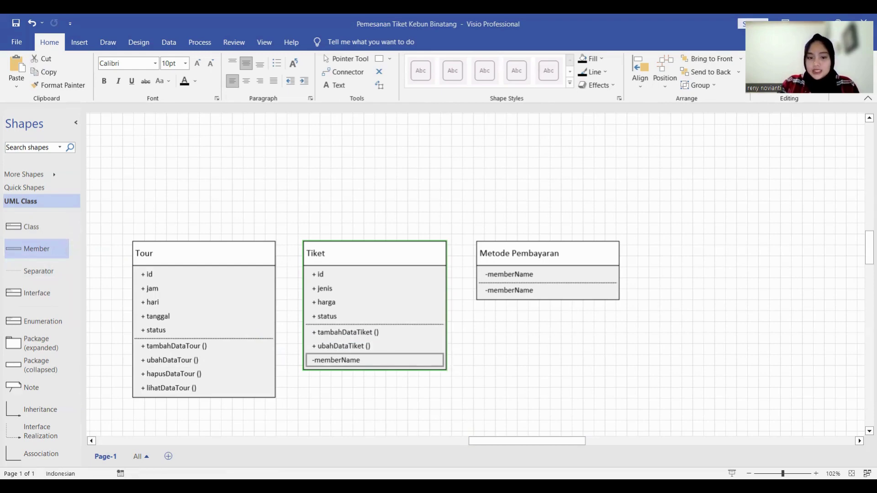
double_click(391, 362)
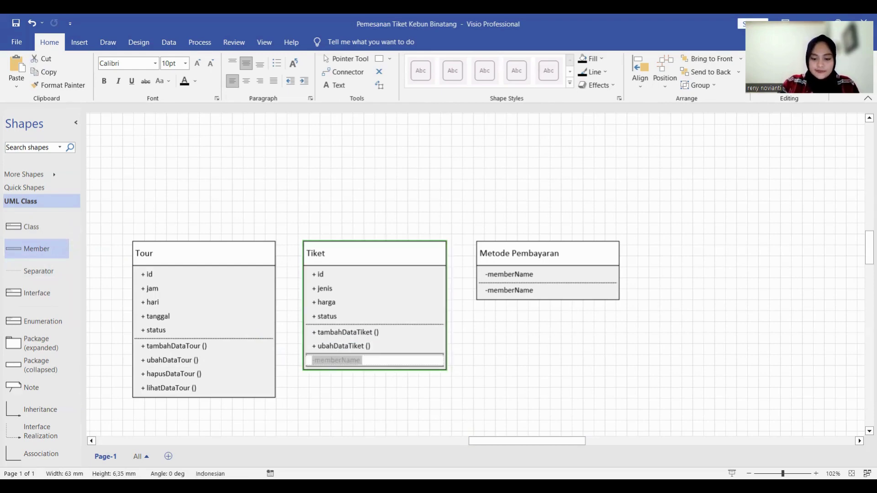
text(+ hapusDa)
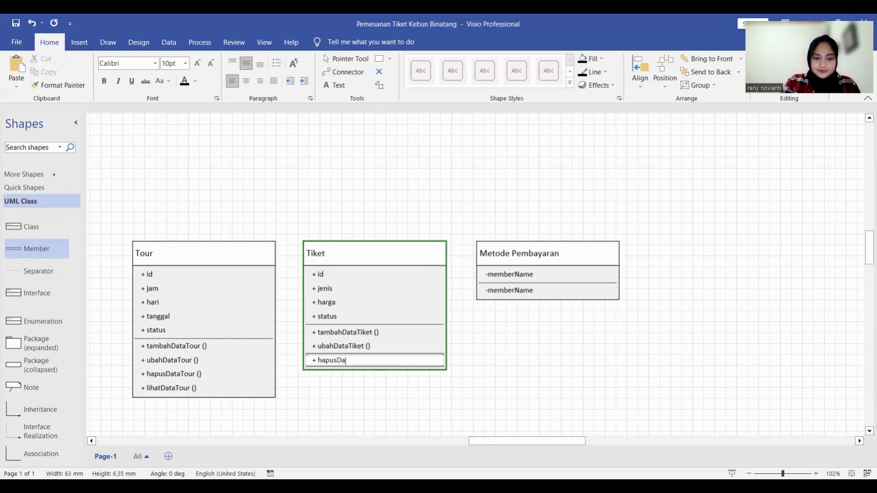
text(taTiket ())
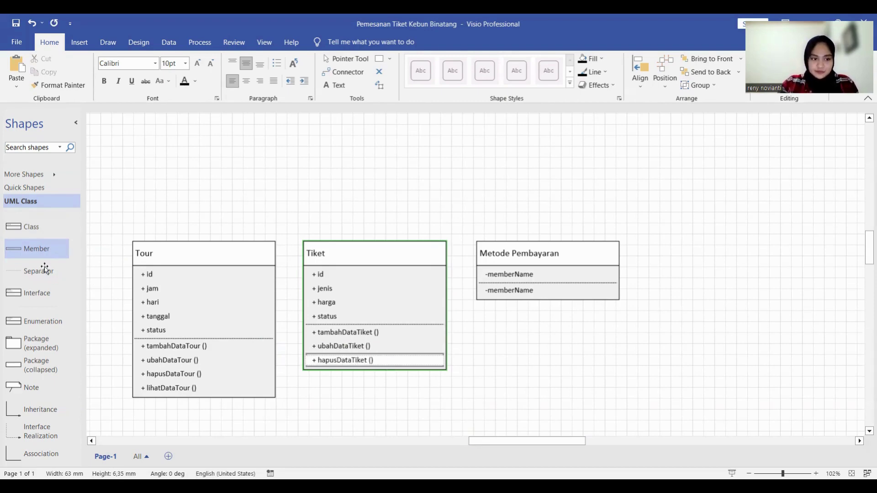
- Add a "+ lihatDataTiket ()" operation to the Tiket class below "+ hapusDataTiket ()"
drag(37, 249, 356, 372)
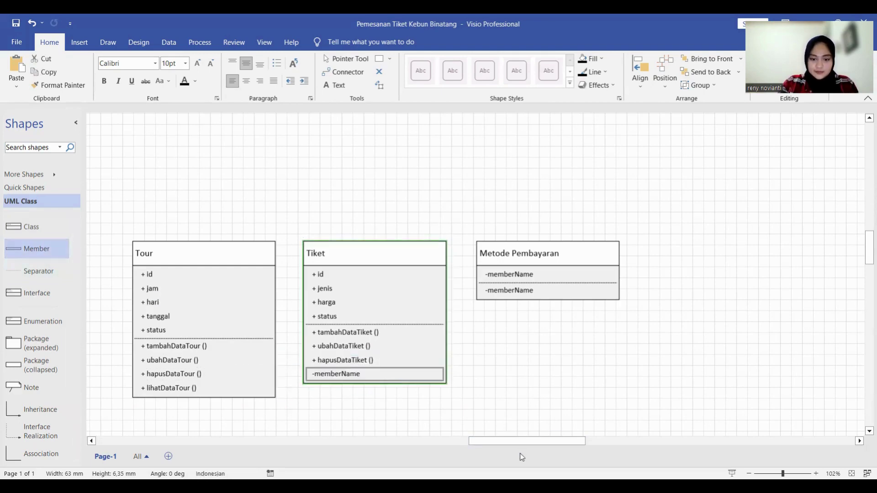
double_click(341, 378)
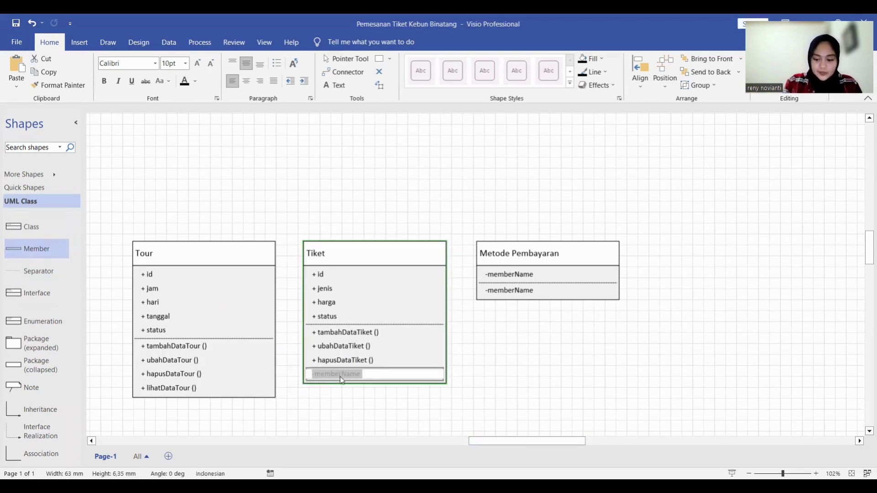
text(+lih)
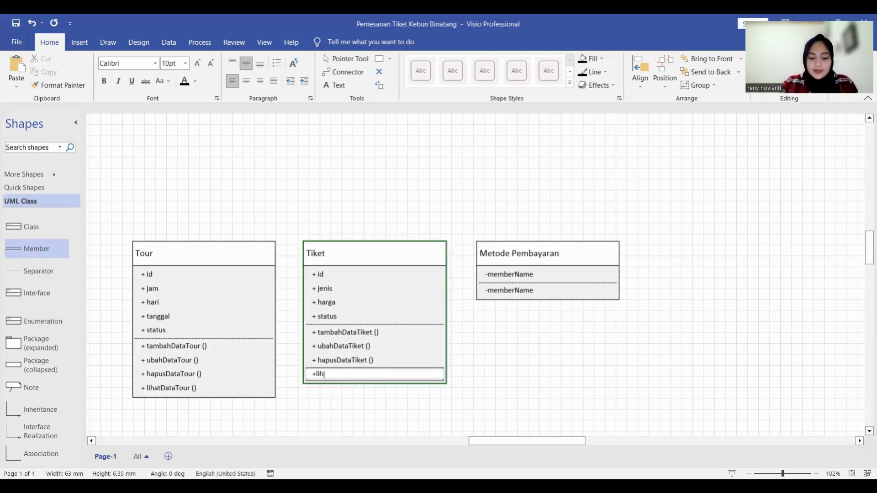
text(at)
key(BackSpace)
key(BackSpace)
key(BackSpace)
key(BackSpace)
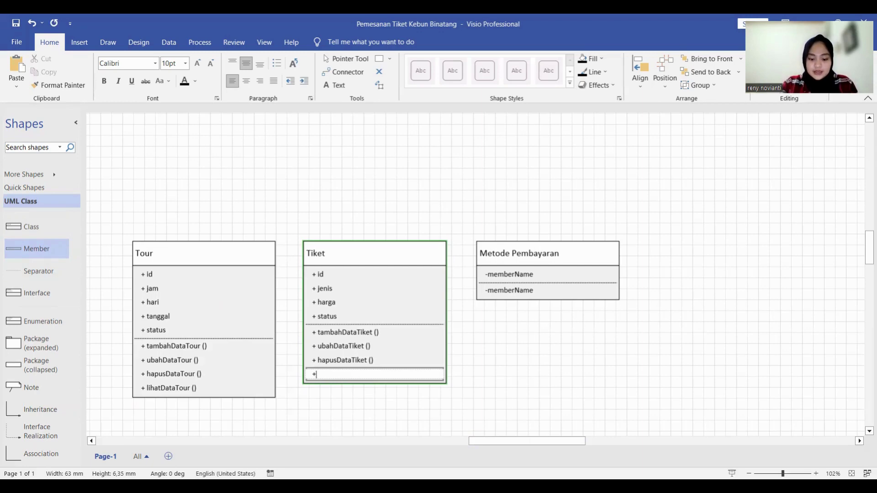
text(liha)
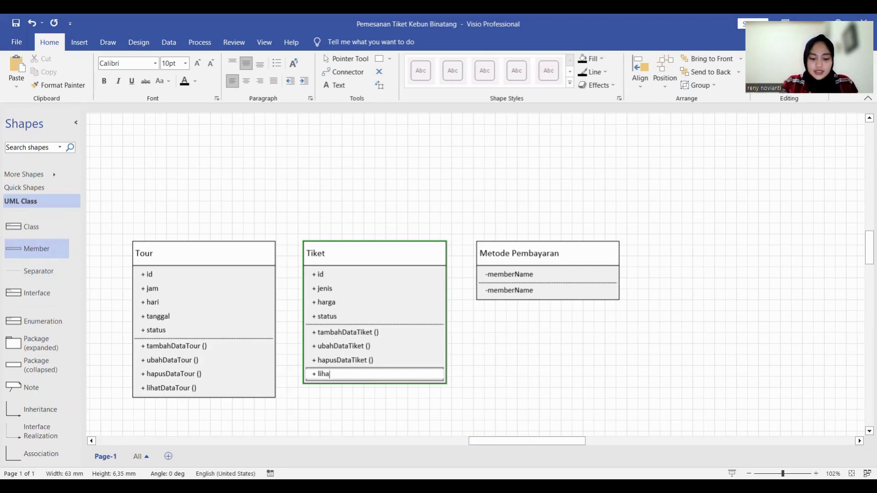
text(tData)
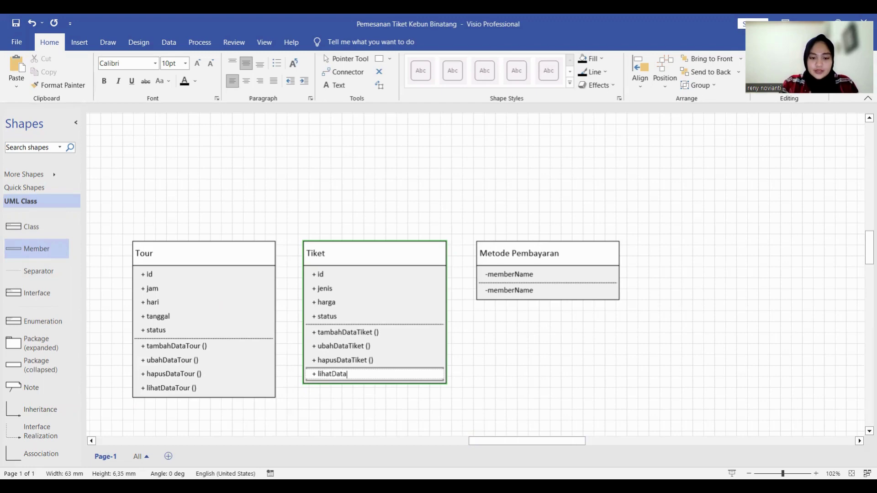
text(Tiket ()
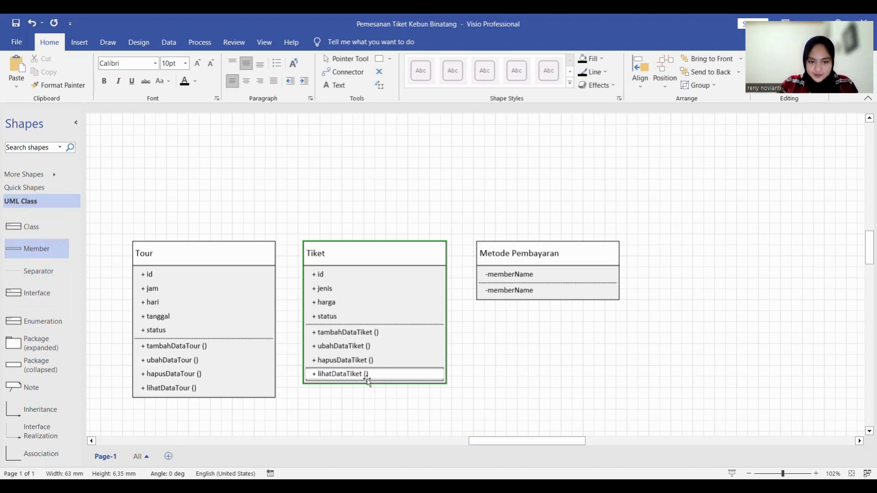
click(410, 403)
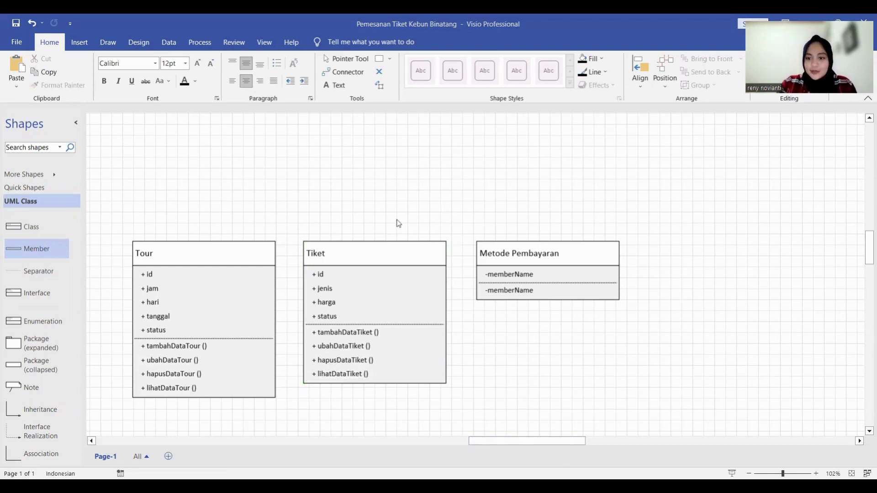
- Rename the Metode Pembayaran class's first attribute "+ id" and add a "+ nama" attribute below it
double_click(505, 274)
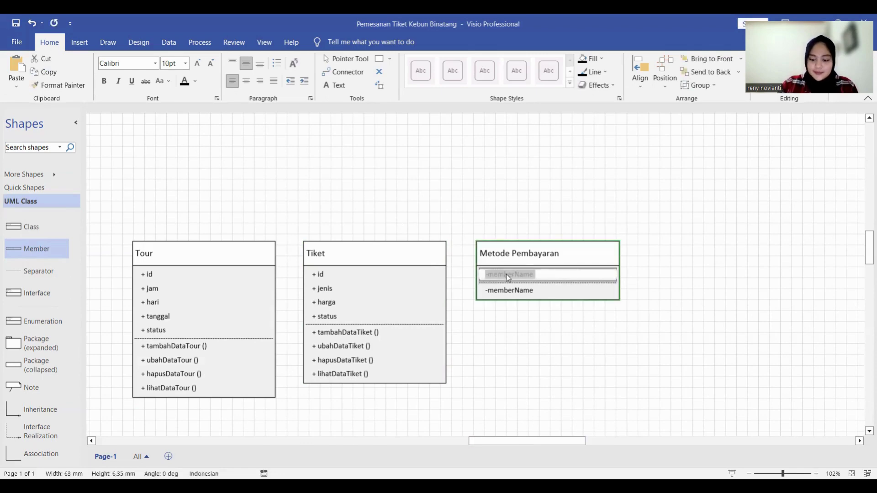
text(+ id)
drag(41, 250, 520, 293)
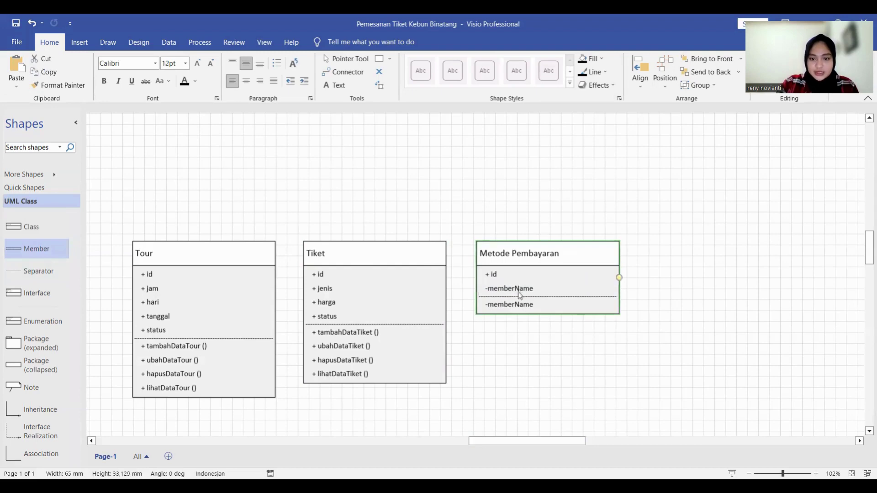
double_click(520, 295)
text(+ nama)
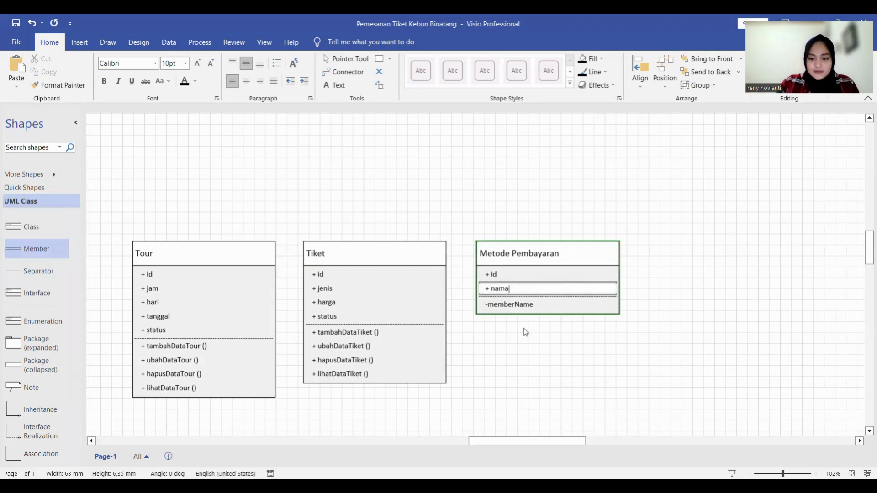
key(Escape)
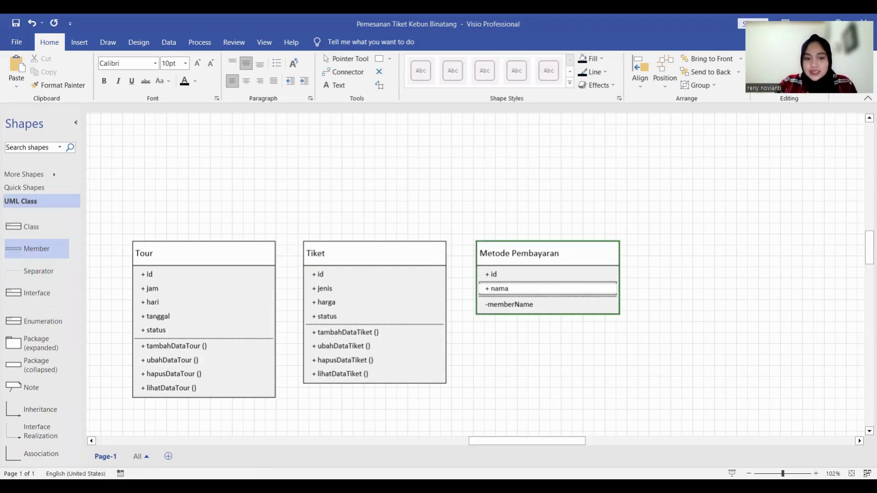
- Add the attributes "+ jenis" and "+ status" to the Metode Pembayaran class below "+ nama"
drag(35, 249, 541, 303)
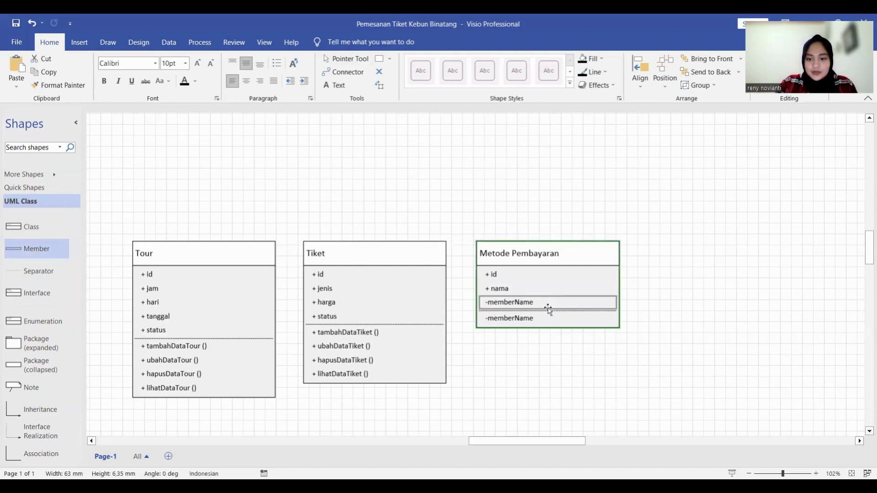
double_click(551, 299)
text(+ jenis)
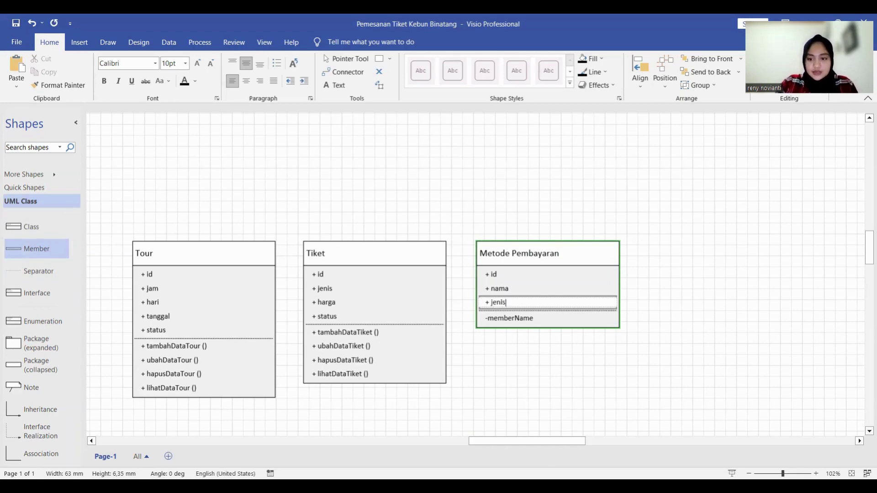
drag(36, 248, 501, 316)
double_click(503, 320)
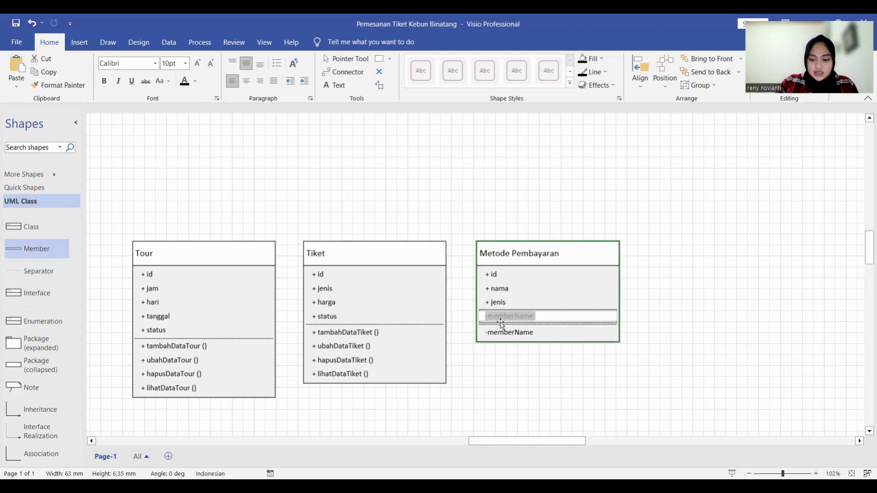
text(+ statu)
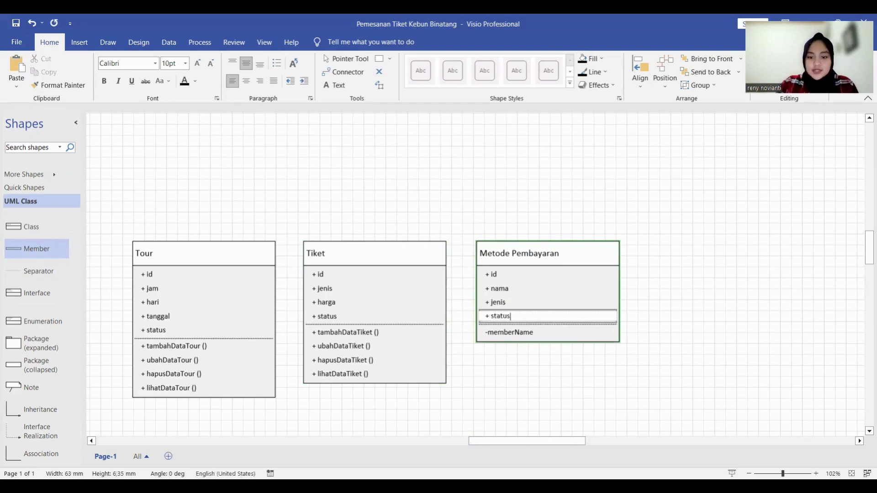
text(s)
- Rename the Metode Pembayaran class's placeholder operation below the separator "+ tambahDataMetode ()"
click(552, 336)
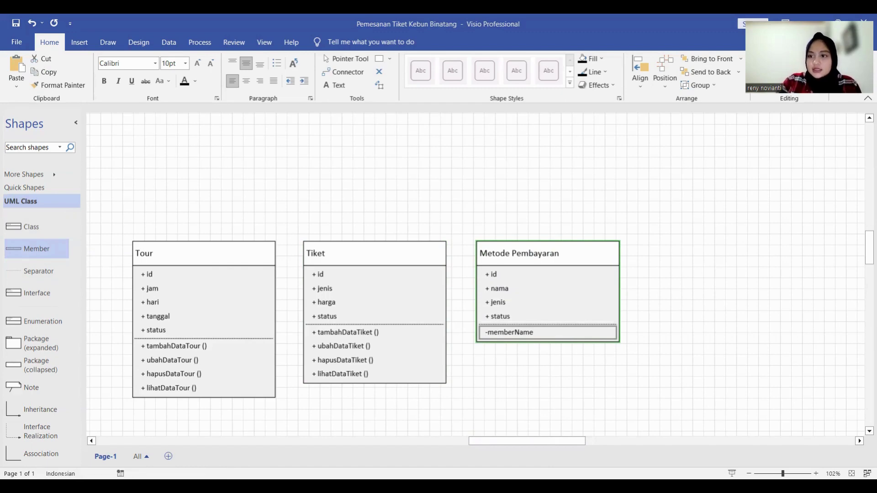
double_click(542, 333)
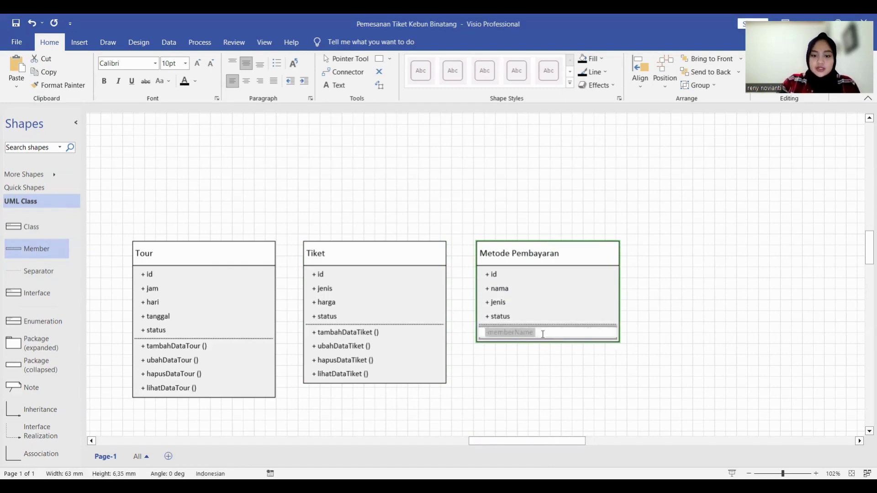
text(+ tambah)
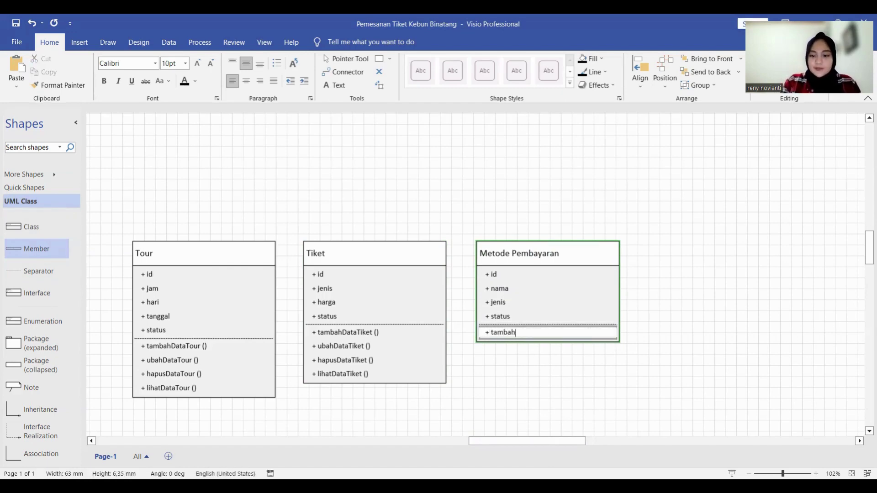
text(DataMetode ())
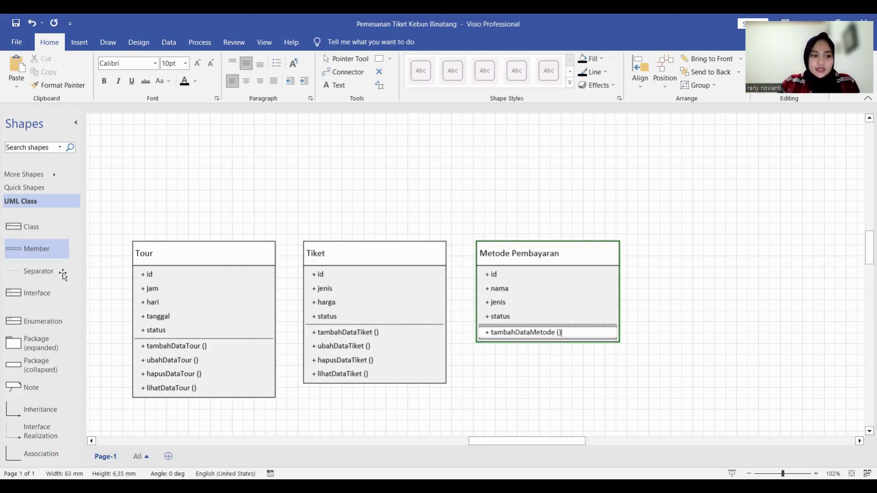
- Add a "+ ubahDataMetode ()" operation to the Metode Pembayaran class below "+ tambahDataMetode ()"
drag(53, 252, 549, 339)
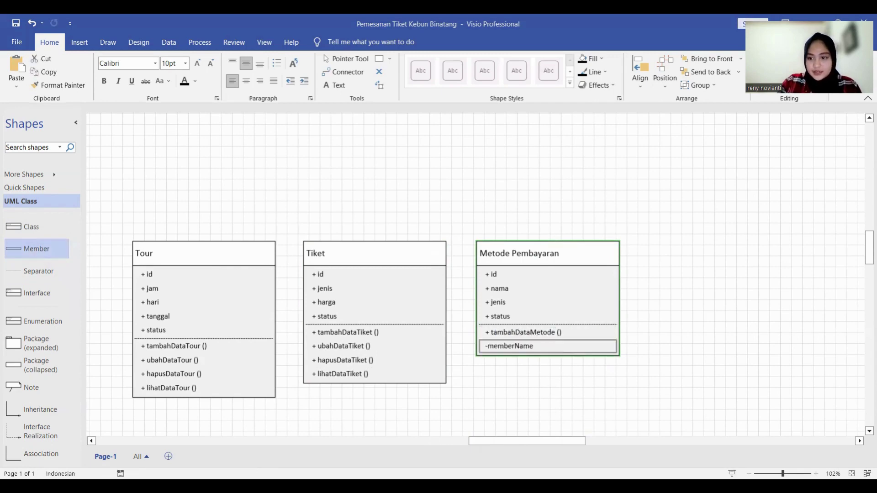
double_click(542, 346)
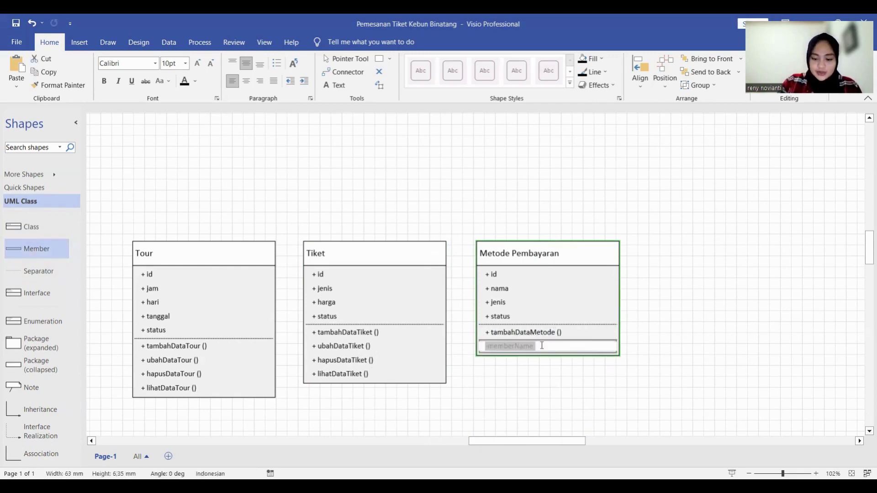
text(+ ubah)
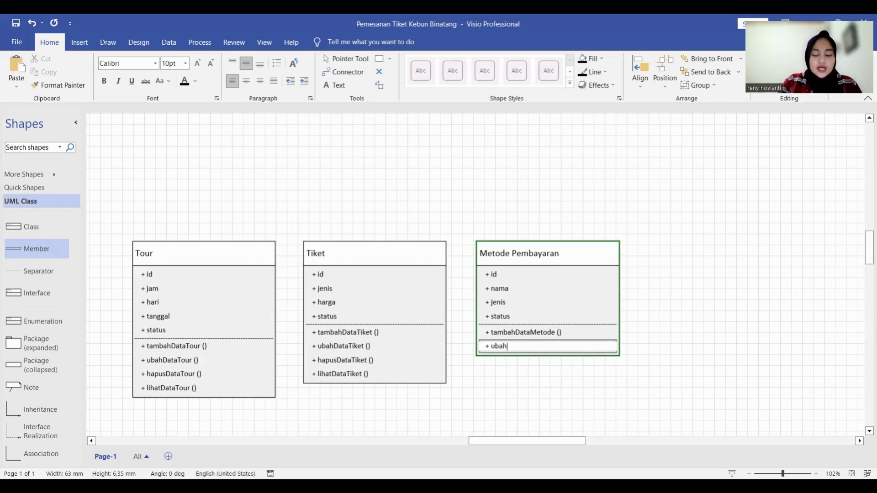
text(DataMet)
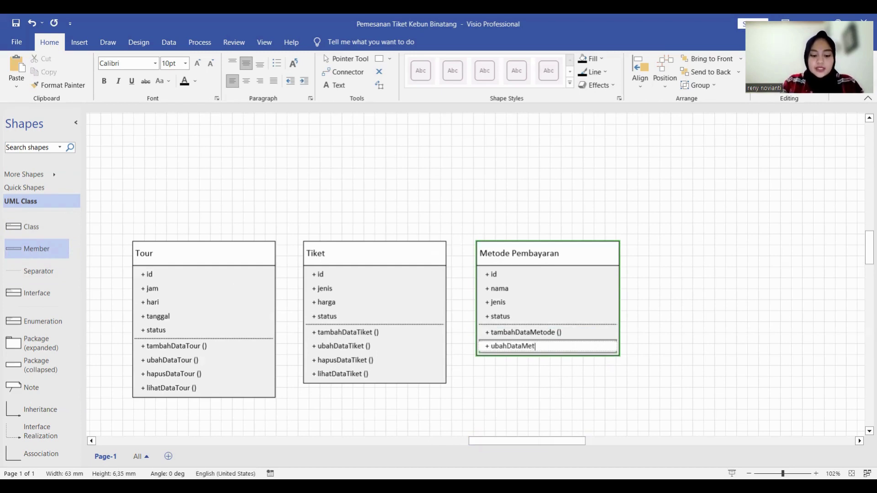
text(ode ())
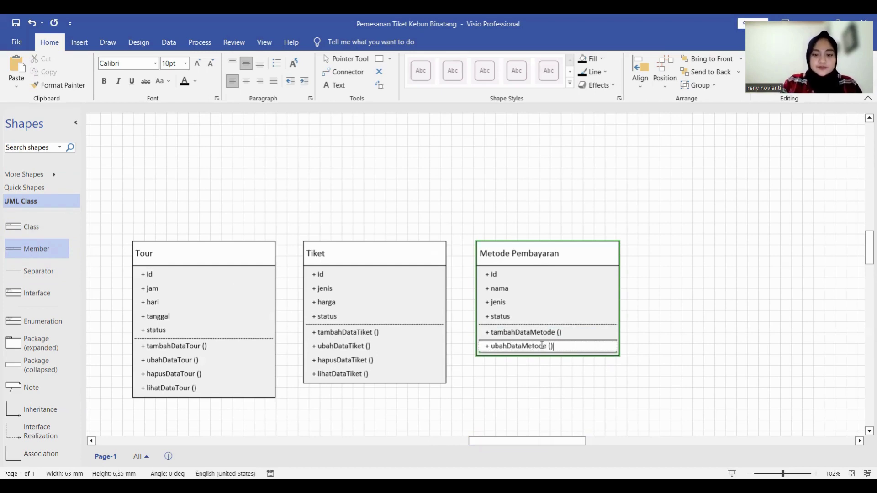
- Add a "+ hapusDataMetode ()" operation to the Metode Pembayaran class below "+ ubahDataMetode ()"
drag(48, 257, 538, 352)
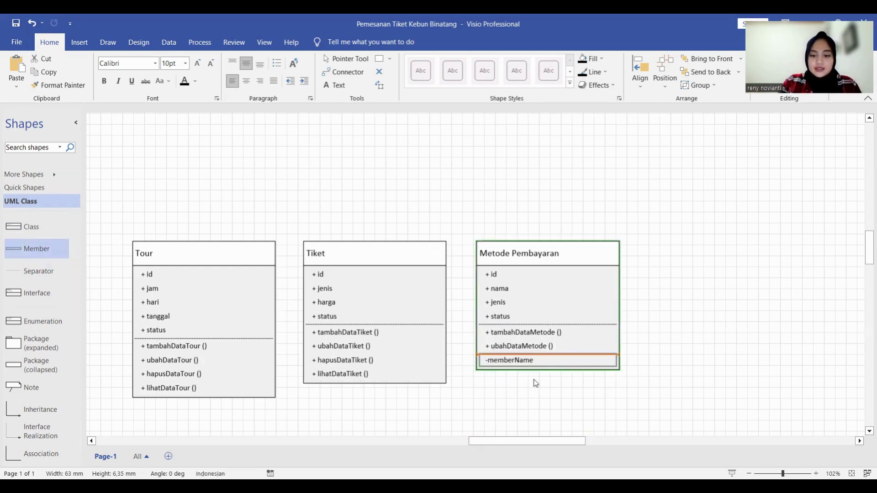
click(560, 362)
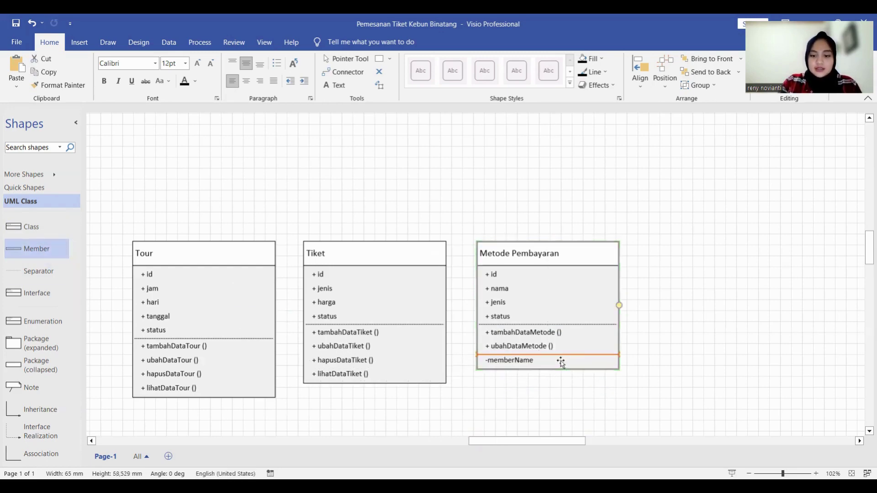
click(516, 361)
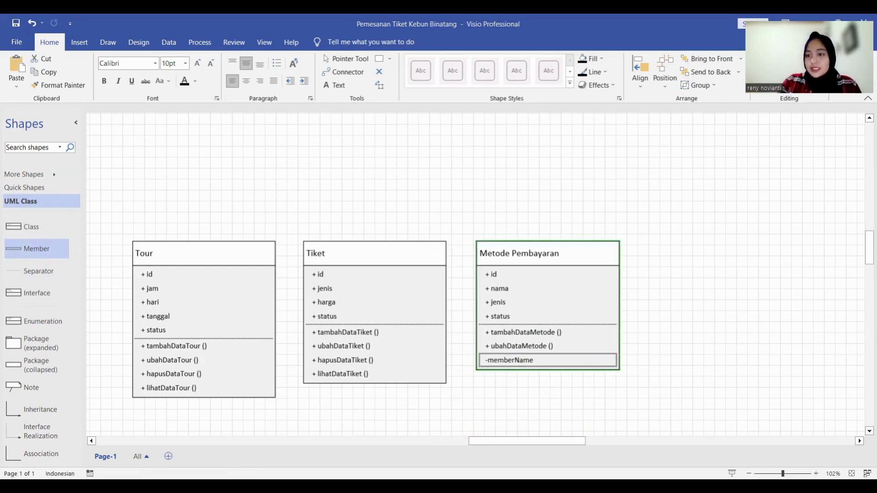
double_click(513, 363)
text(+ )
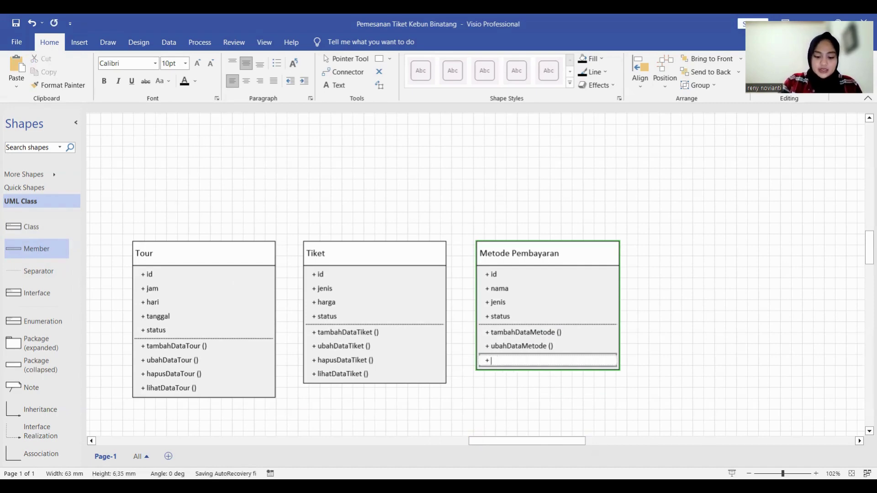
text(hapusData)
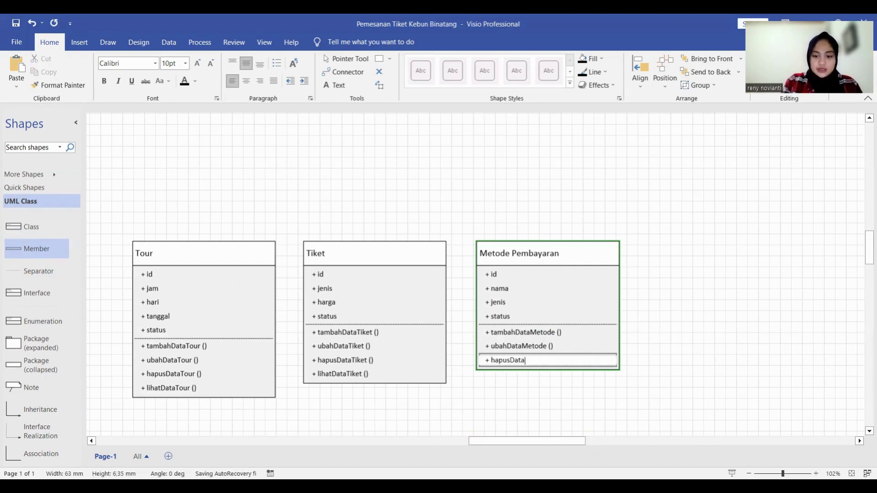
text(Metode ())
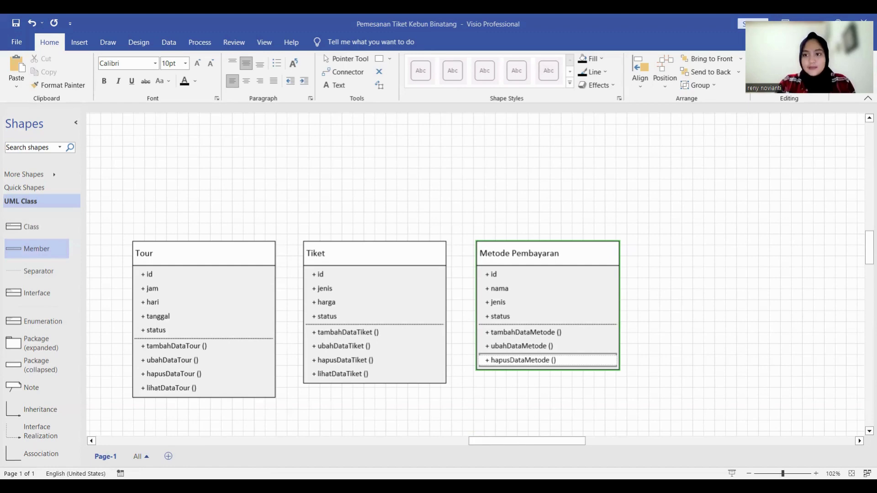
- Add a "+ lihatDataMetode ()" operation to the Metode Pembayaran class below "+ hapusDataMetode ()"
drag(35, 248, 533, 372)
double_click(534, 373)
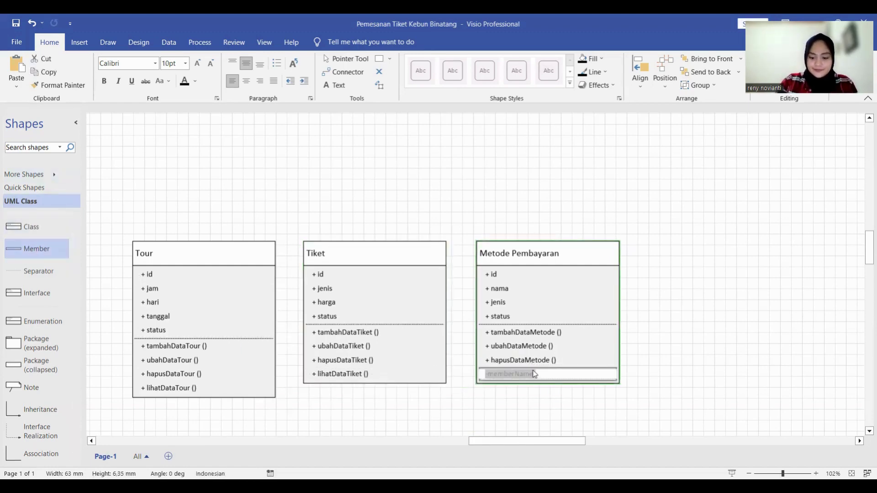
text(+ lihat)
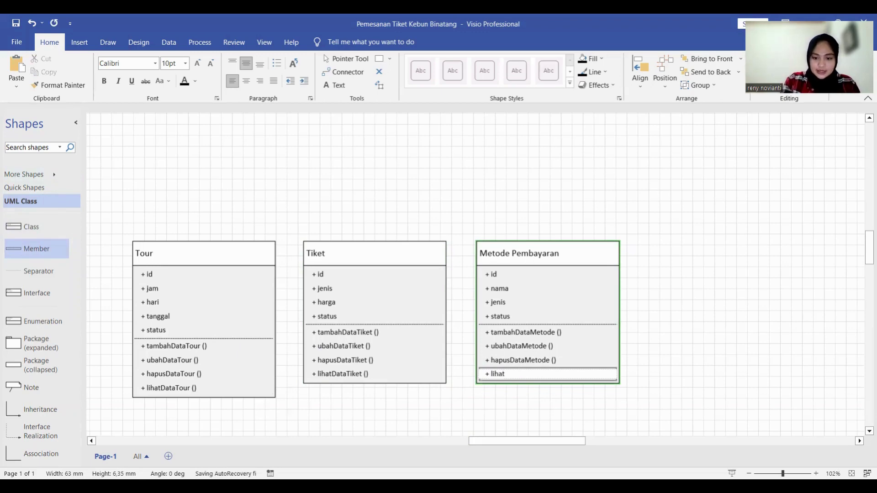
text(Daa)
text(taMetode)
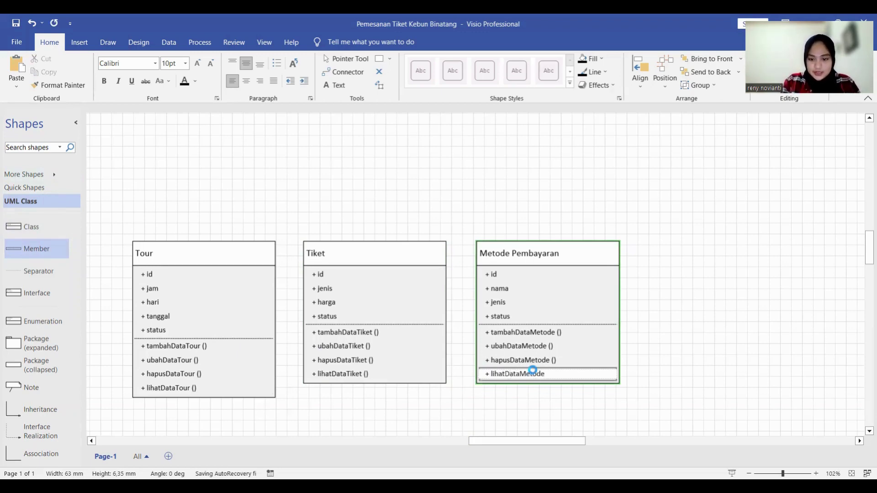
text( ())
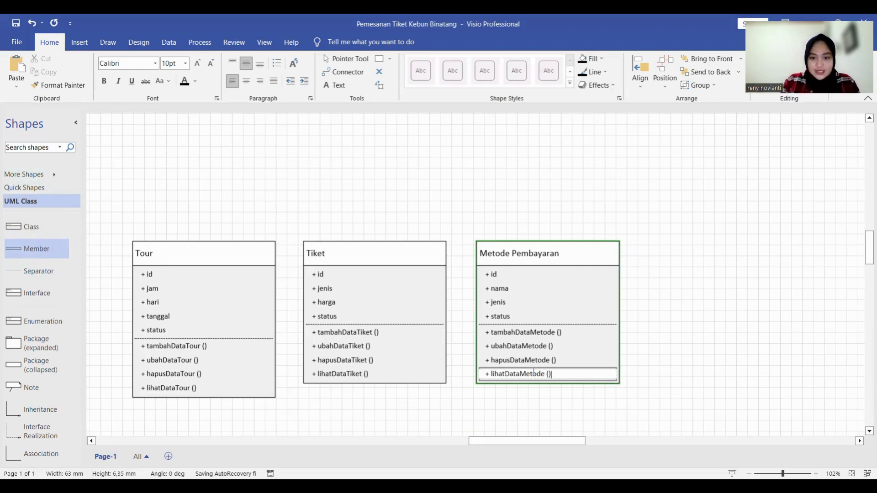
click(699, 291)
- Connect the top of the Pemesanan class to the top of the Tour class with an Association line routed above Person
scroll(694, 297, down, 1)
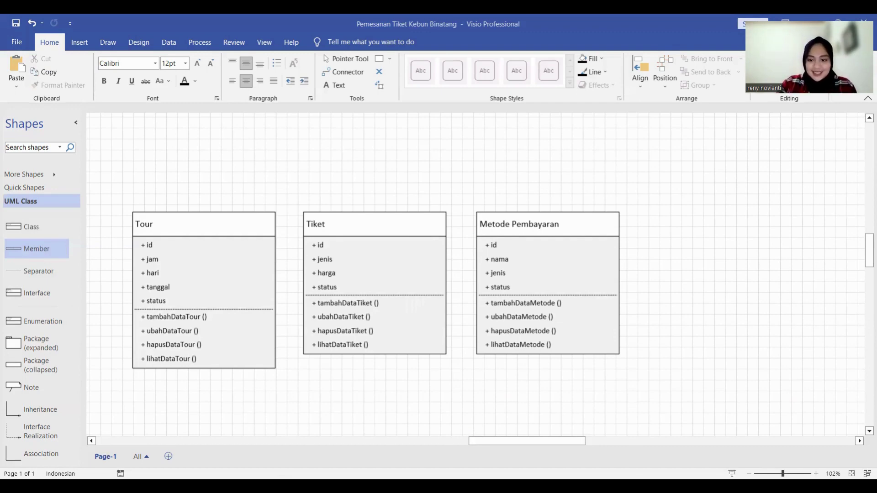
scroll(19, 389, down, 2)
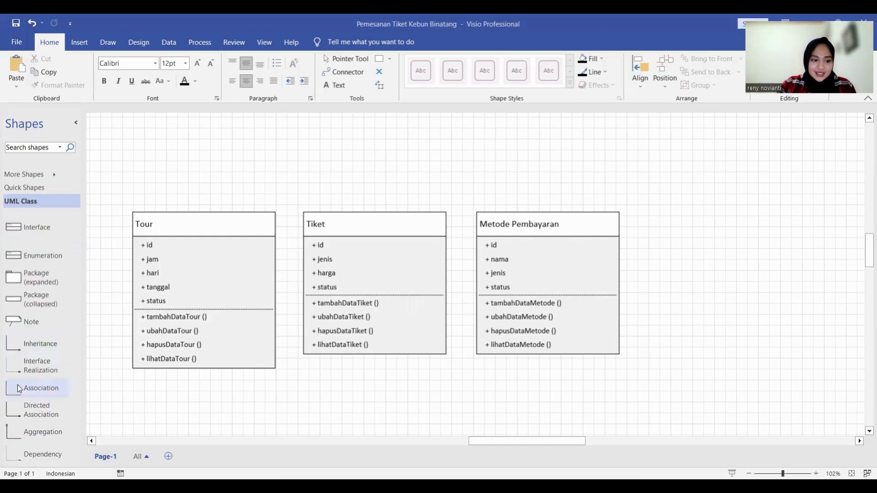
scroll(166, 388, down, 2)
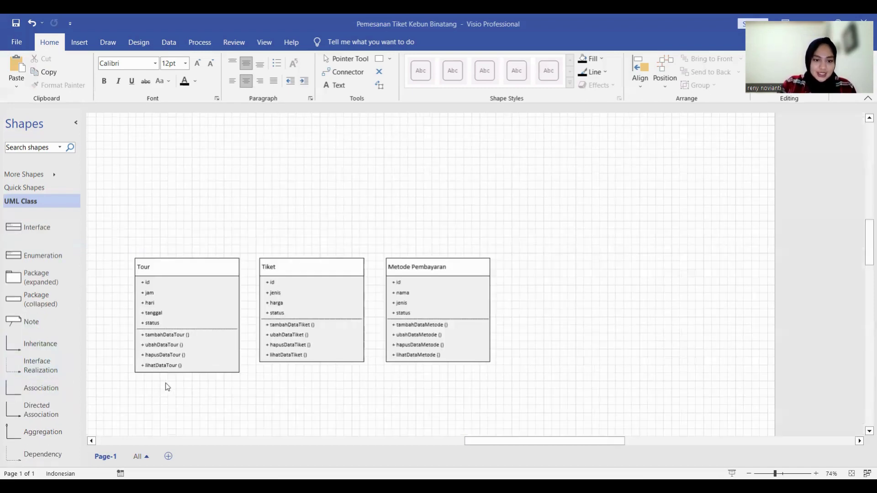
scroll(167, 388, down, 1)
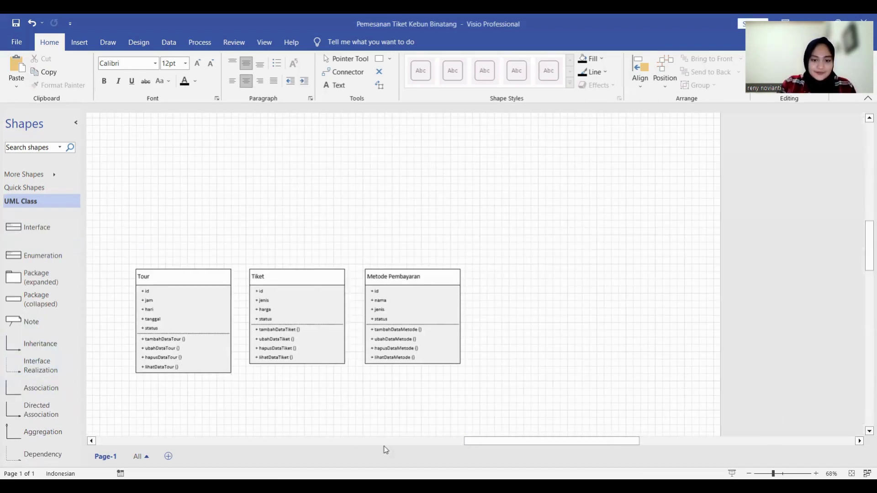
drag(466, 446, 392, 442)
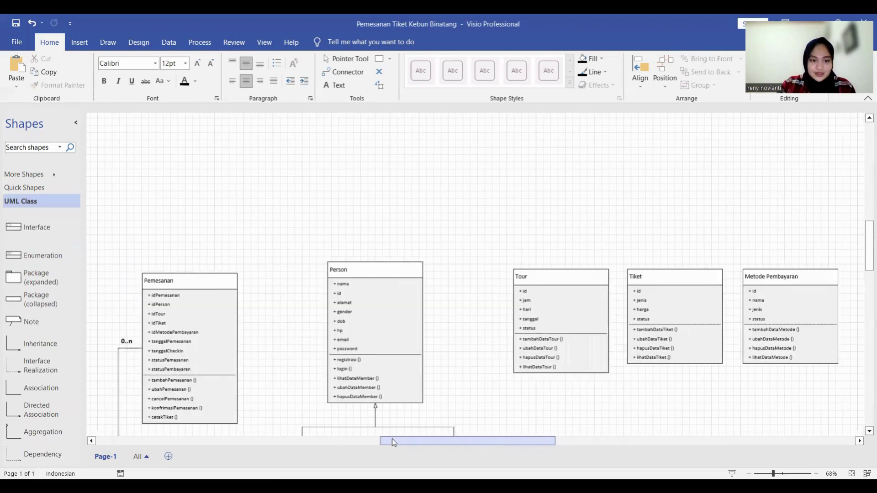
drag(55, 388, 190, 273)
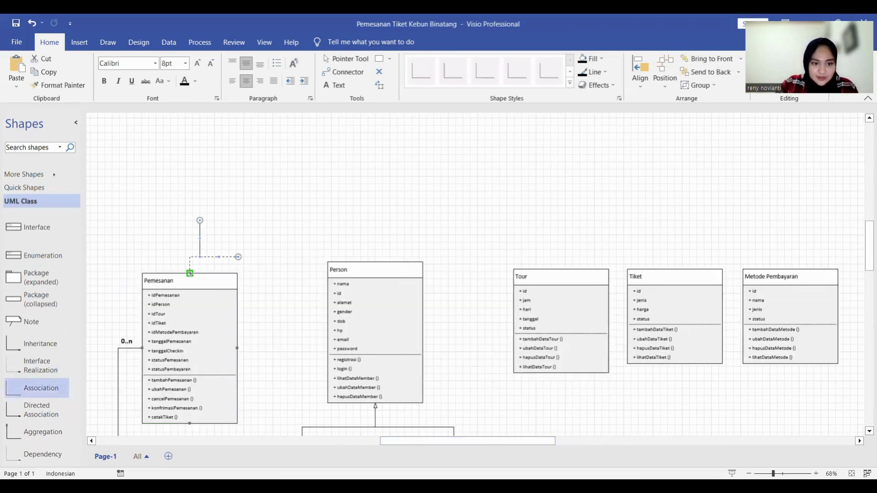
drag(237, 257, 561, 269)
drag(375, 267, 379, 235)
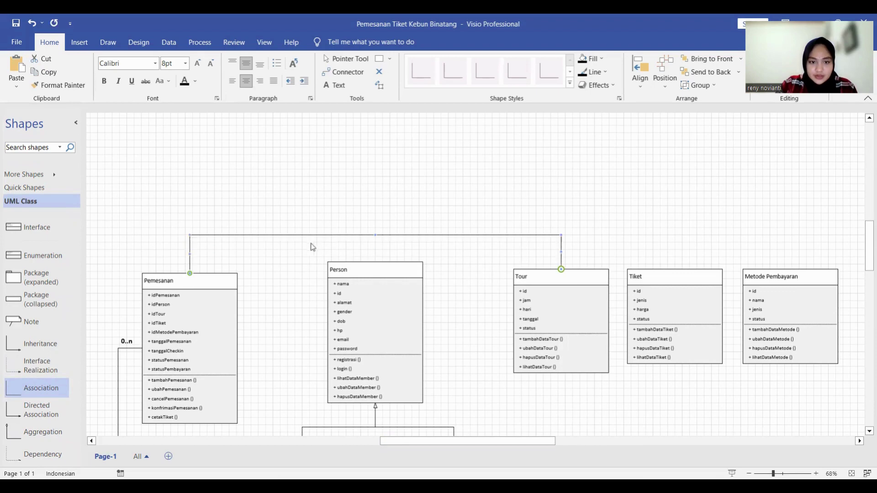
- Connect the Pemesanan class to the Tiket class with an Association line routed above the Pemesanan–Tour line
drag(44, 387, 189, 273)
drag(160, 225, 674, 269)
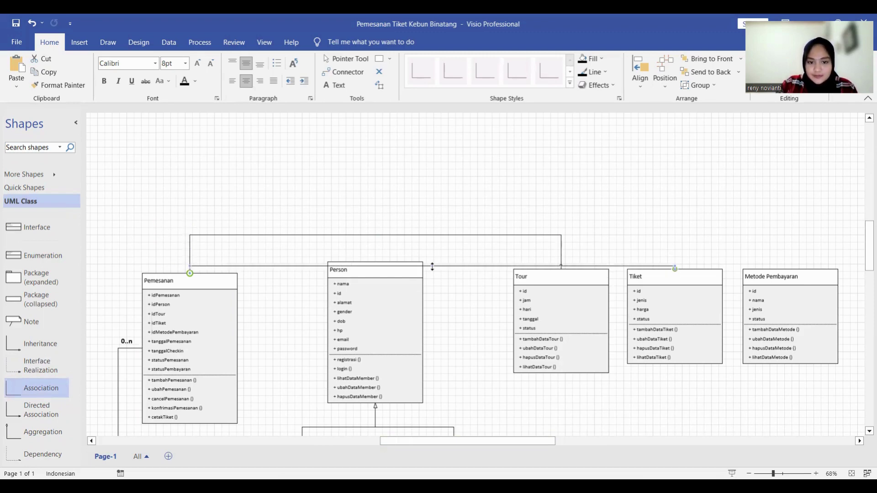
drag(433, 266, 434, 201)
click(212, 179)
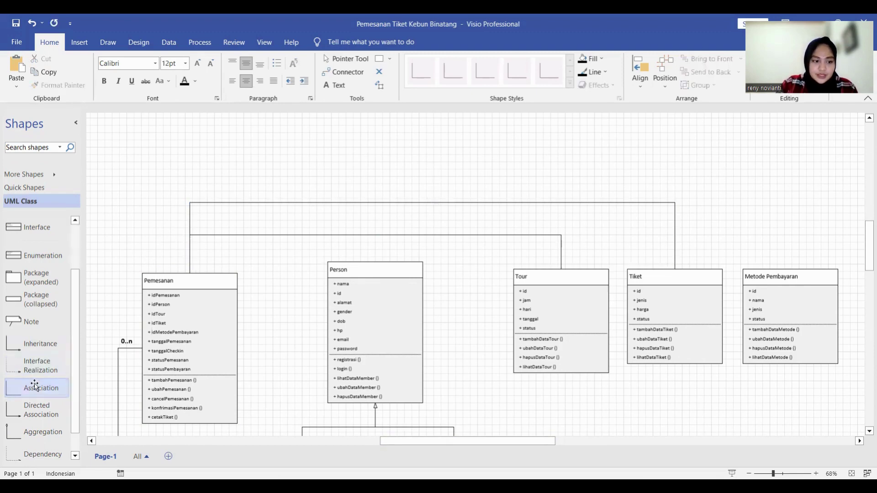
- Connect the Pemesanan class to the Metode Pembayaran class with an Association line routed above the Pemesanan–Tiket line
drag(33, 386, 790, 268)
drag(485, 265, 483, 171)
click(486, 160)
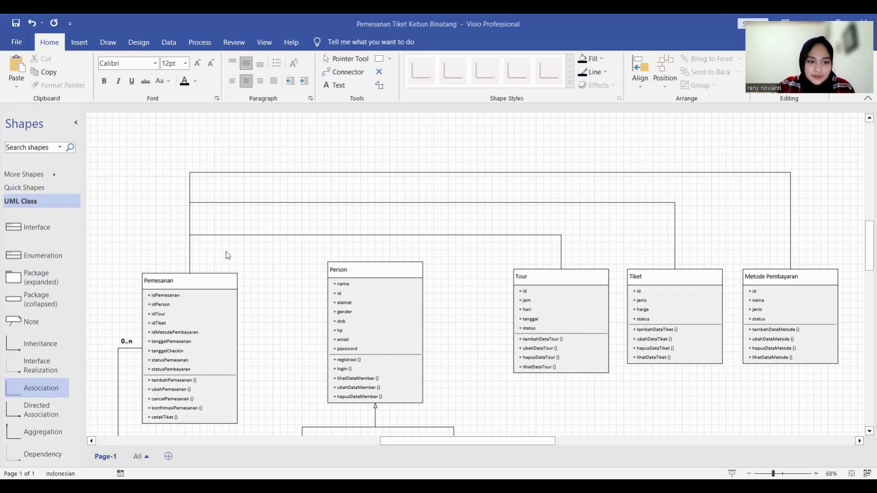
- Copy the existing multiplicity labels onto the Pemesanan–Tour association, with "0..n" at the Pemesanan end and "1" at the Tour end
click(128, 341)
drag(129, 340, 195, 252)
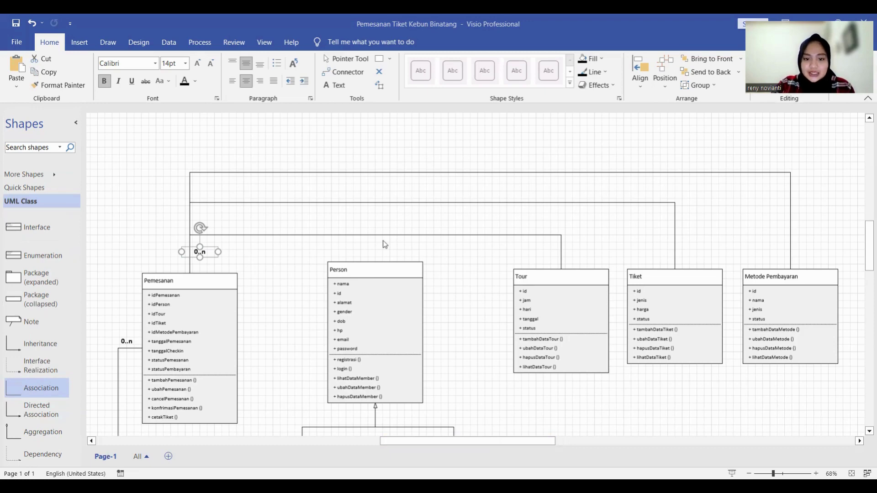
scroll(451, 348, down, 5)
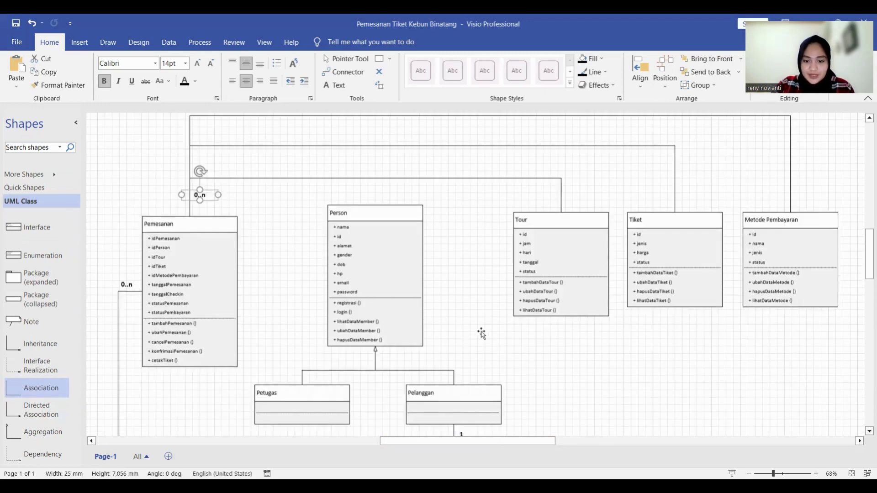
drag(459, 379, 547, 136)
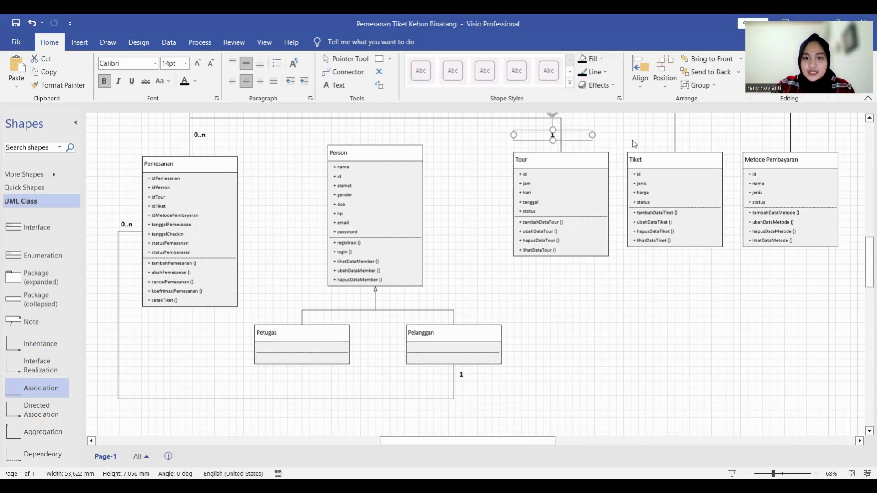
click(637, 142)
- Copy the "0..n" label to the Pemesanan end of the Tiket association and change the copy to "1..n"
scroll(636, 142, up, 1)
scroll(630, 145, up, 3)
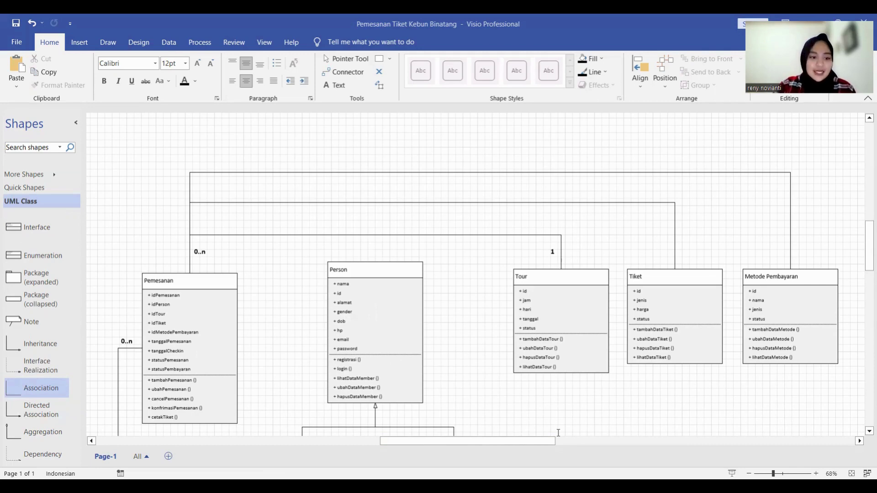
click(199, 252)
drag(198, 251, 201, 218)
double_click(200, 219)
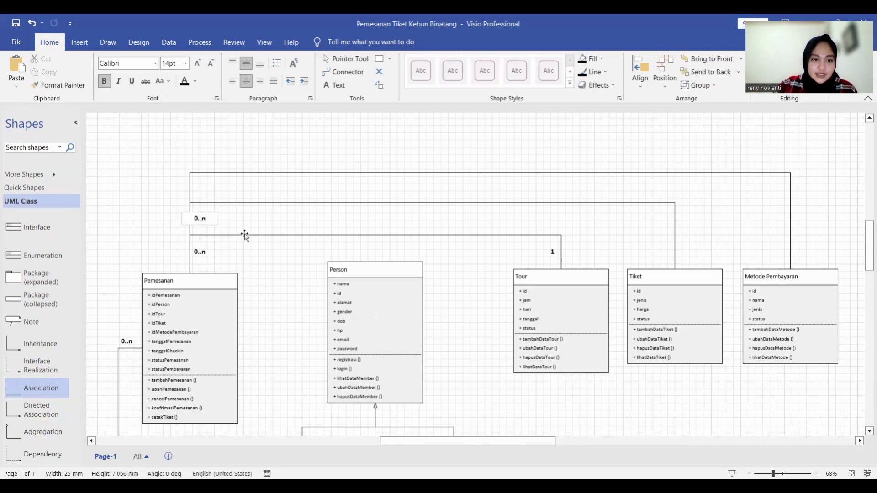
key(BackSpace)
text(1)
click(306, 294)
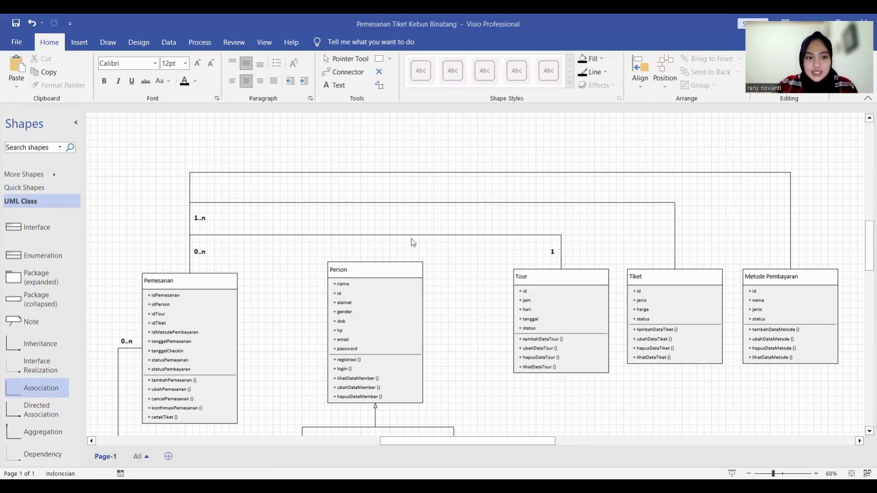
- Copy the "1" multiplicity label from the Tour end to the Tiket end of the Pemesanan–Tiket association
click(554, 251)
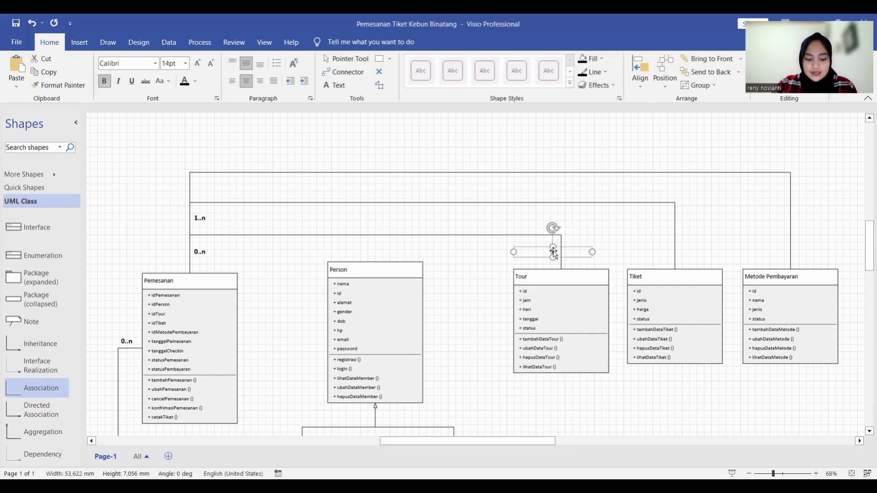
drag(554, 251, 669, 252)
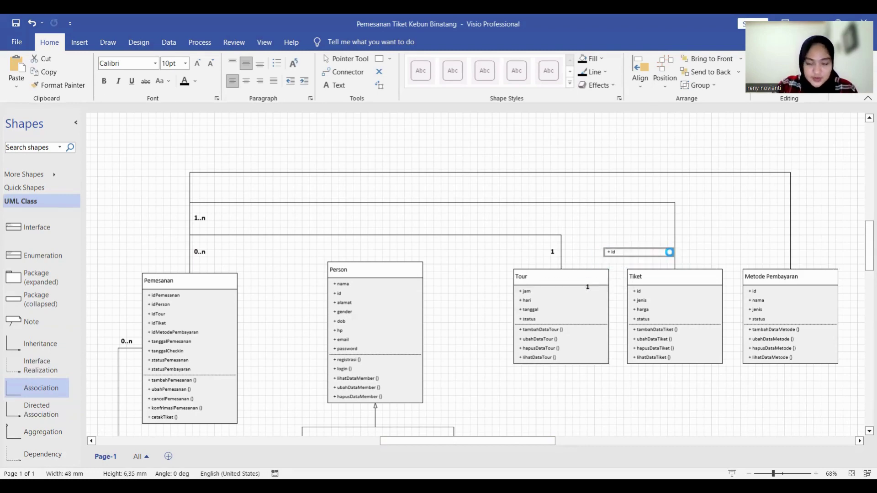
key(ctrl+z)
drag(592, 287, 663, 256)
click(688, 251)
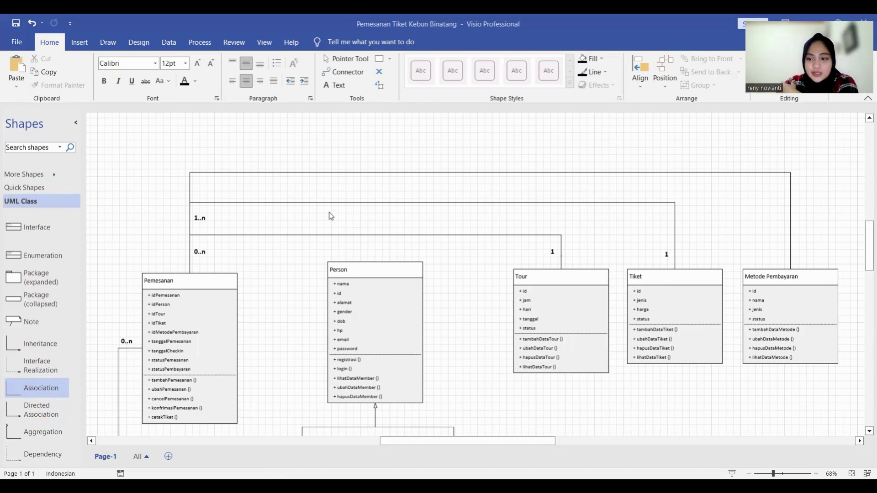
- Place copies of the "1" multiplicity label at both ends of the Pemesanan–Metode Pembayaran association
click(552, 252)
key(ctrl+d)
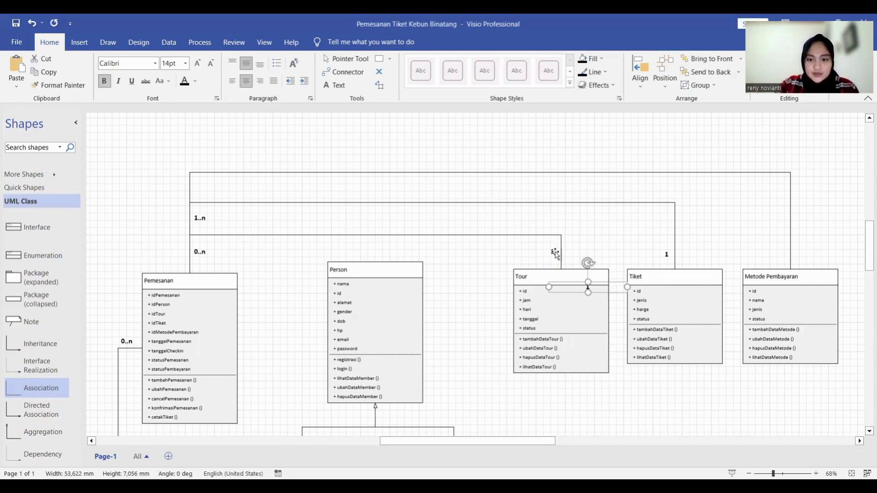
drag(580, 284, 196, 190)
click(240, 140)
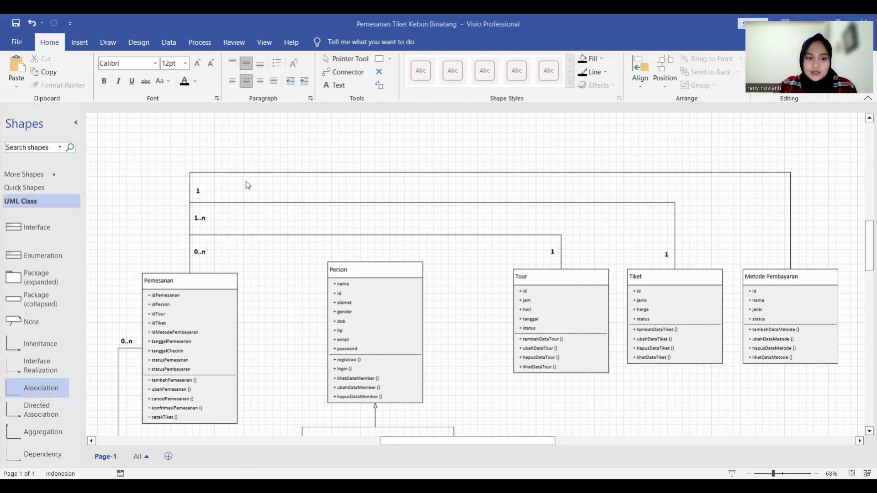
click(199, 193)
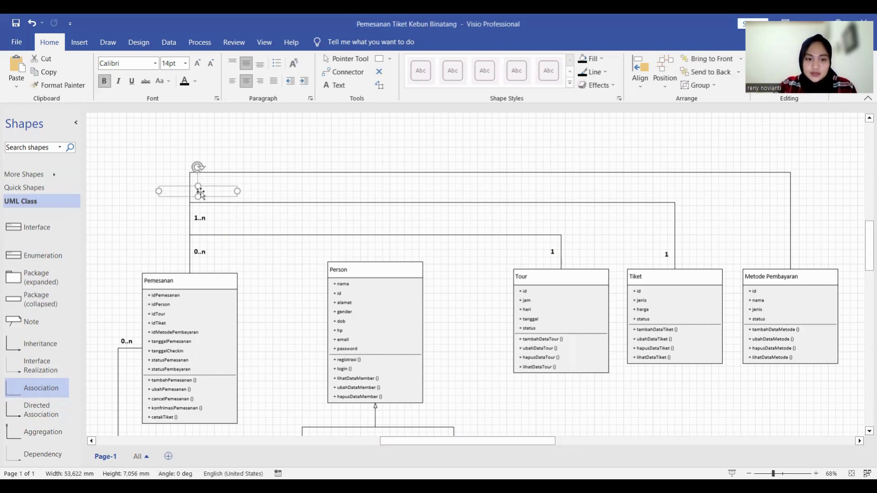
drag(200, 192, 777, 253)
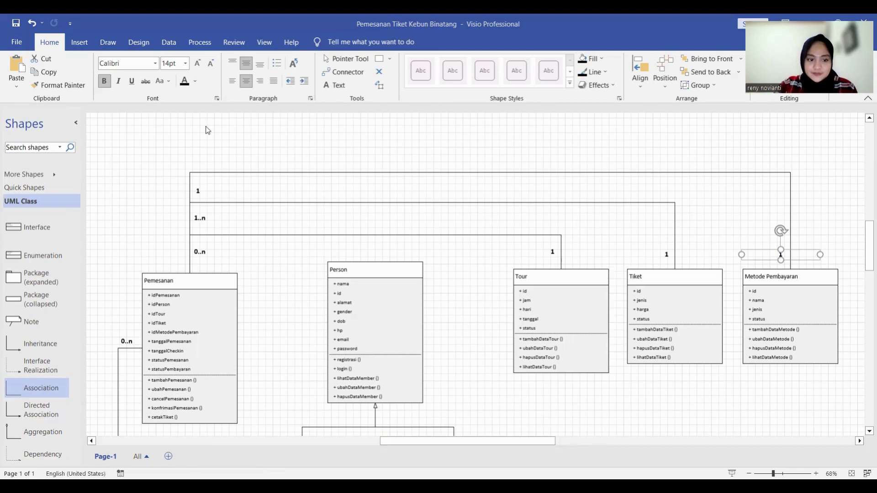
- Review the whole class diagram, checking the associations and multiplicity labels between the classes
scroll(243, 178, down, 3)
scroll(240, 179, up, 2)
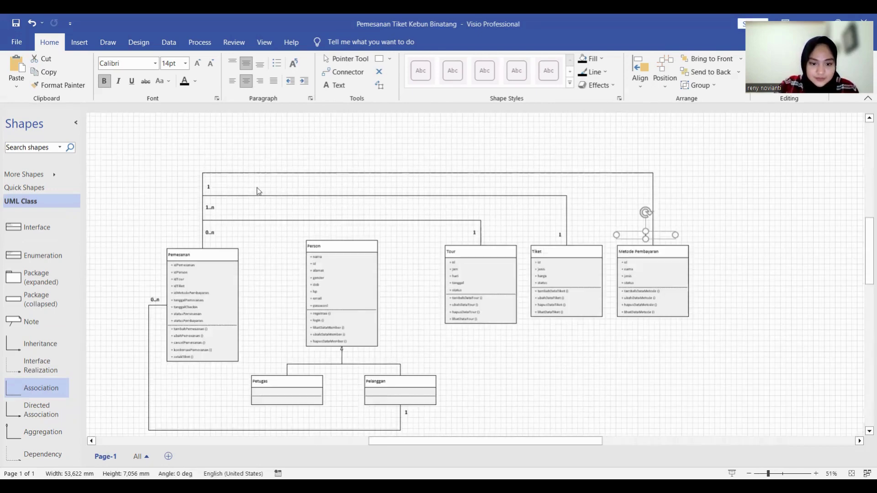
scroll(258, 192, down, 2)
scroll(258, 192, up, 1)
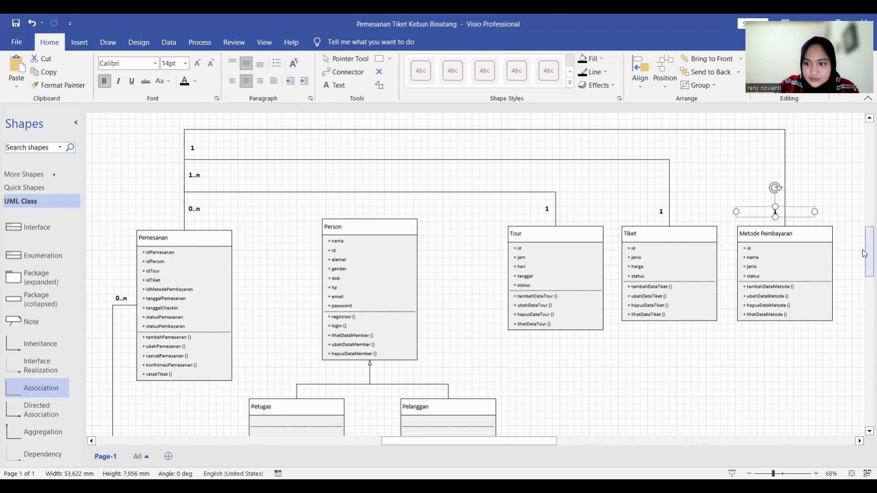
scroll(865, 257, down, 1)
scroll(853, 269, down, 1)
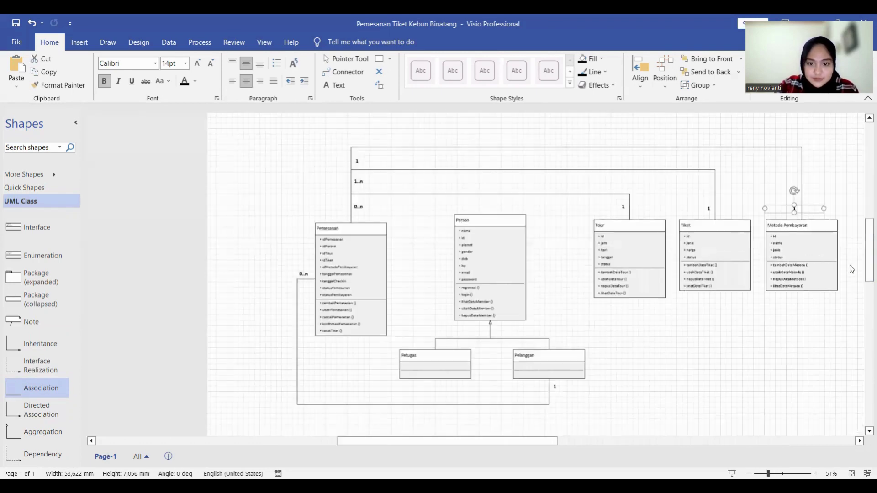
drag(557, 442, 576, 423)
scroll(482, 276, up, 1)
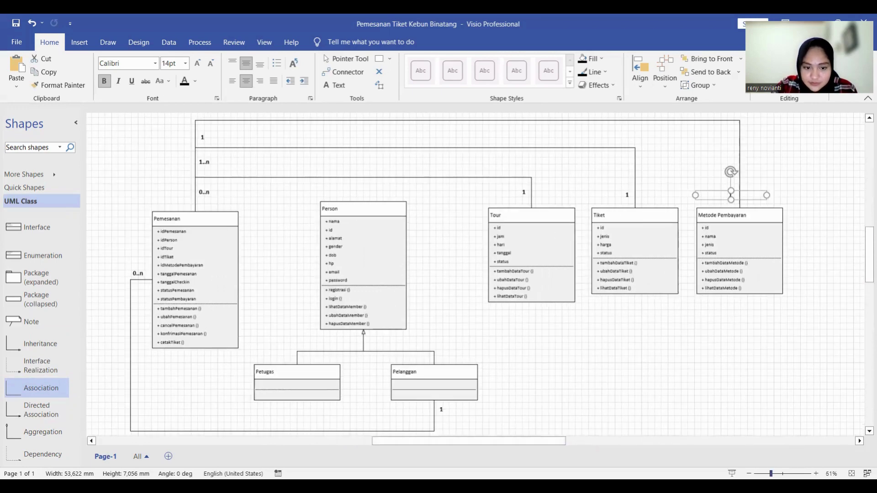
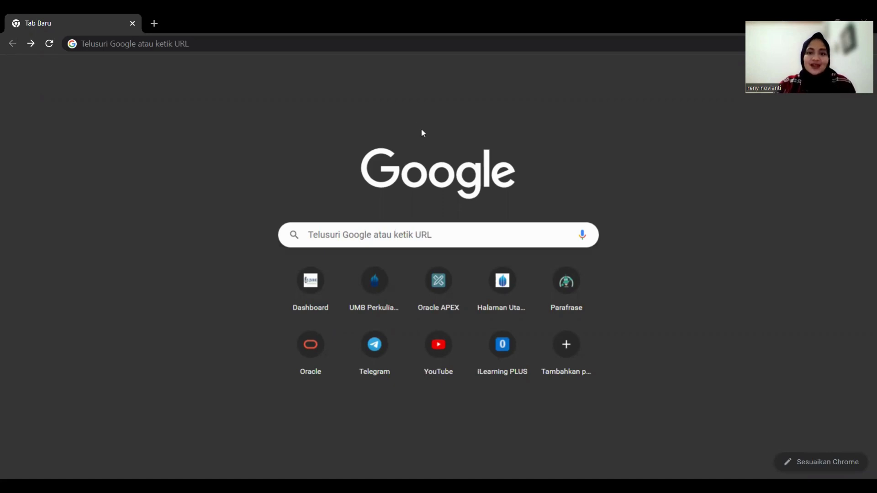
- Open Diagrams.net through a web search for "draw io" and start a new Google Drive diagram
click(398, 47)
text(draw io)
key(Return)
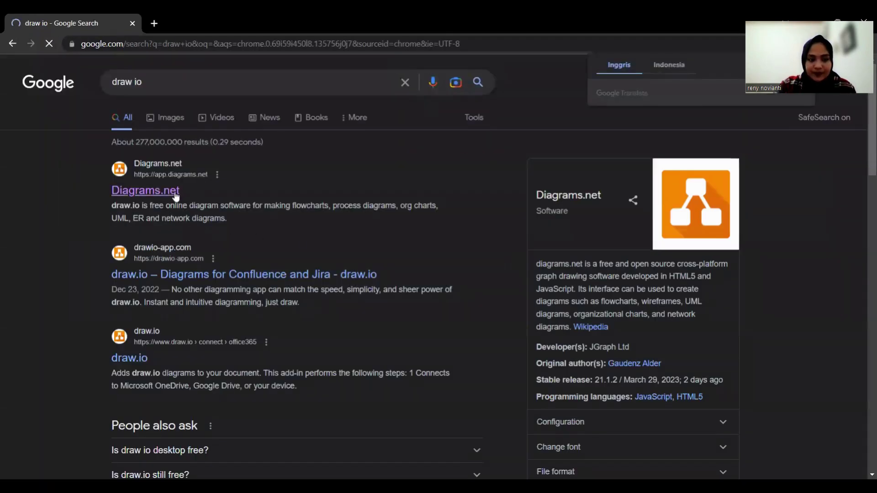
click(176, 197)
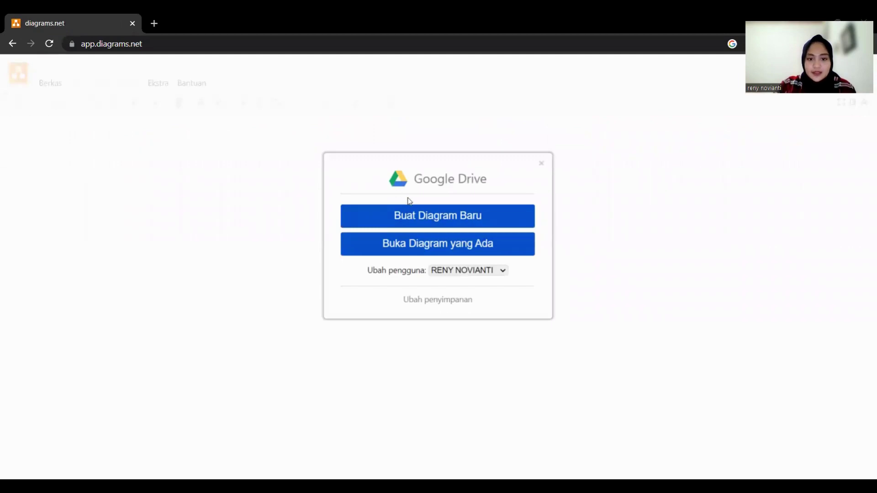
click(421, 216)
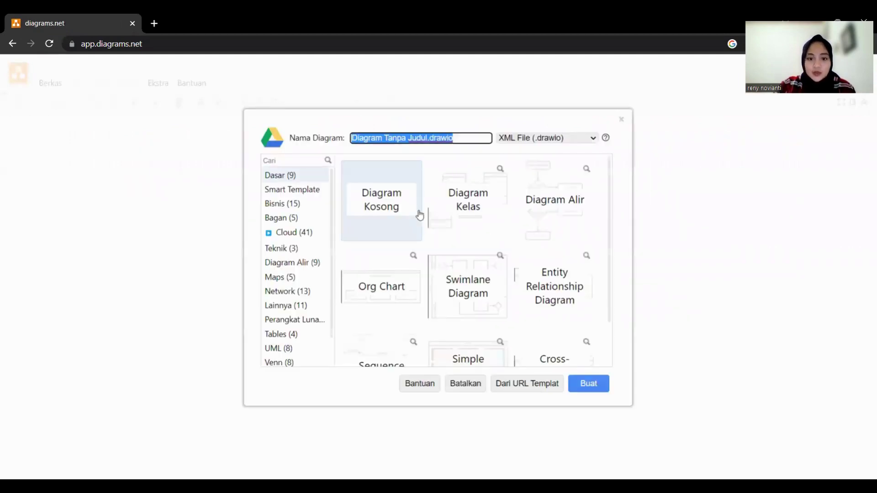
- Create the diagram from the Sequence Diagram template, naming it "Pakar diagnosa.drawio" and saving it in the root folder
scroll(419, 236, down, 1)
click(402, 313)
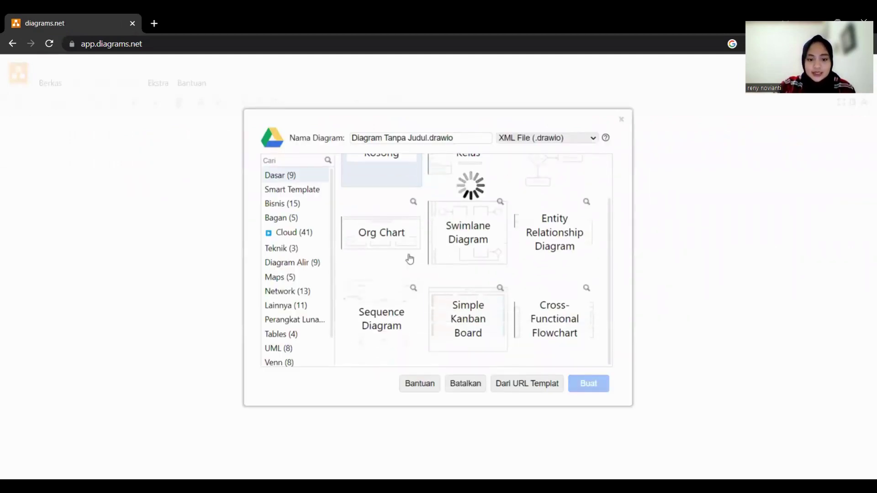
click(404, 141)
double_click(404, 141)
click(404, 141)
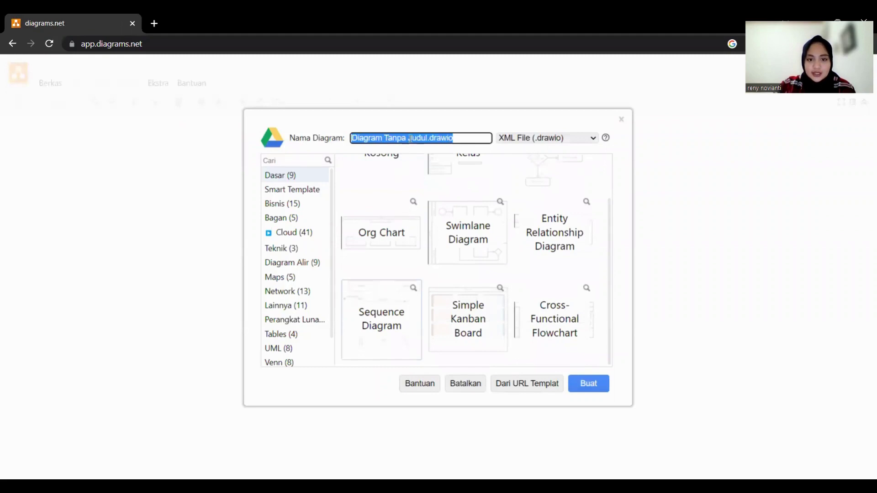
double_click(410, 139)
key(BackSpace)
key(BackSpace)
key(BackSpace)
key(BackSpace)
key(BackSpace)
key(BackSpace)
key(BackSpace)
key(BackSpace)
key(BackSpace)
key(BackSpace)
key(BackSpace)
key(BackSpace)
key(BackSpace)
key(BackSpace)
key(BackSpace)
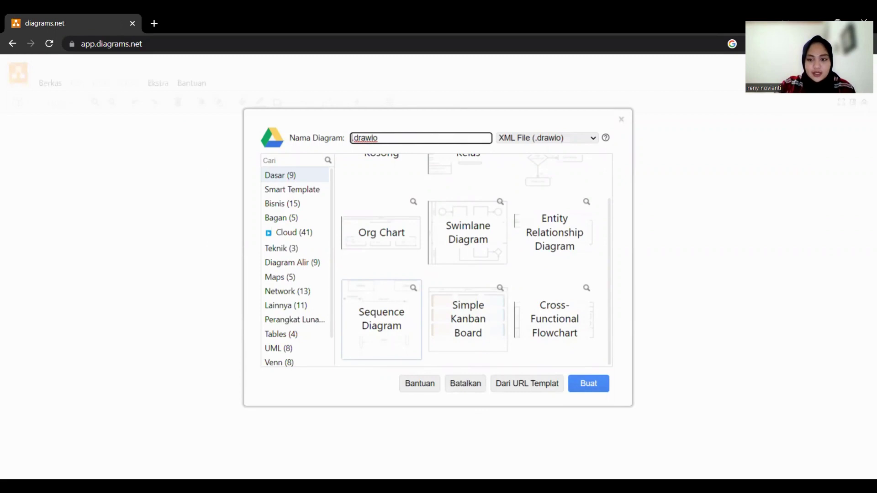
text(Pakar)
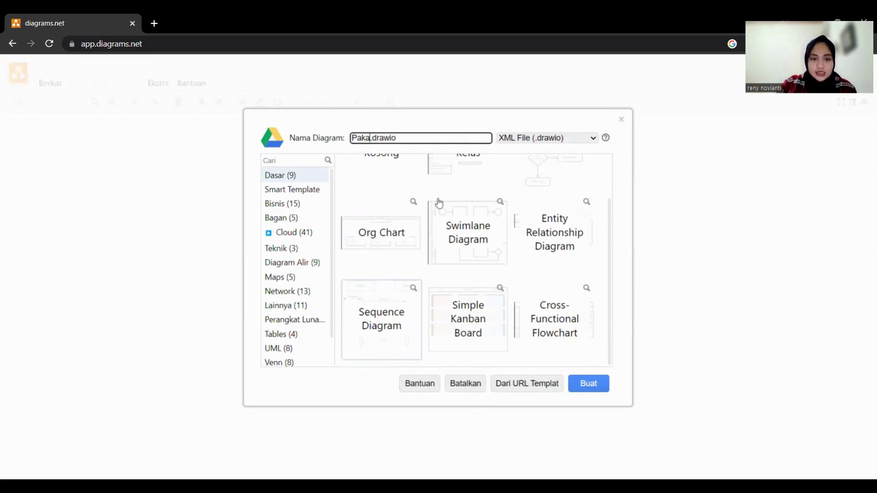
text( diagnosa)
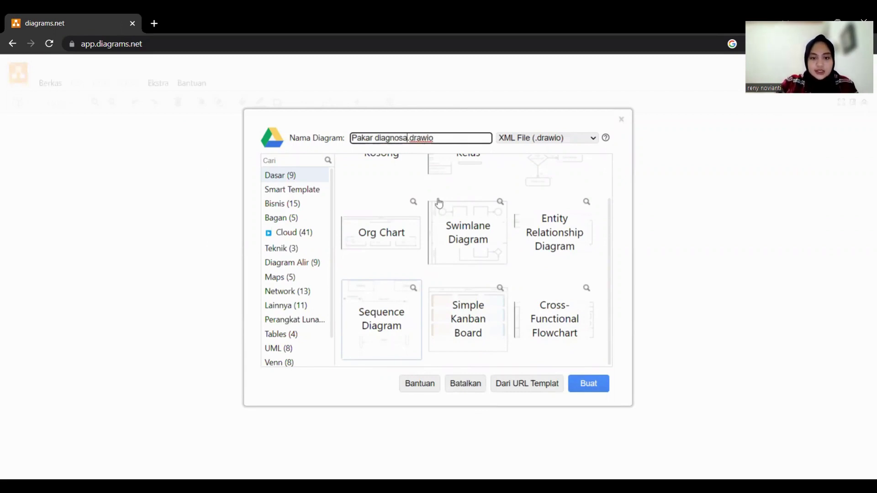
click(587, 389)
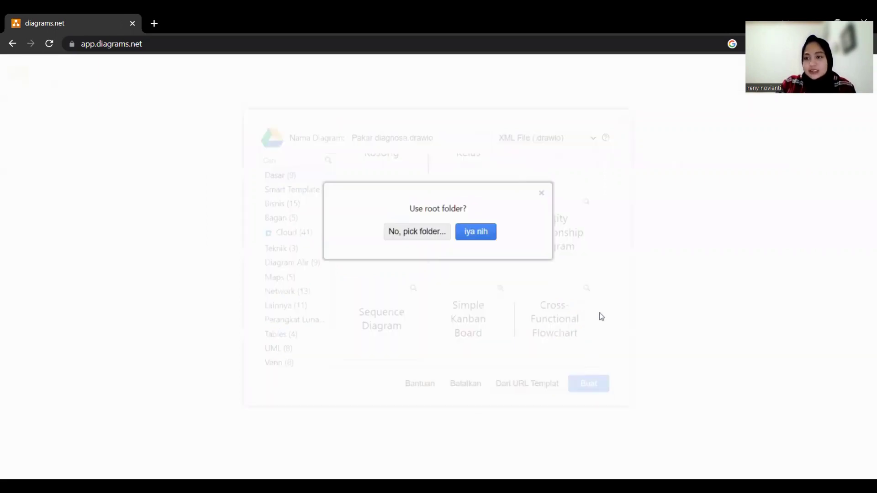
click(492, 233)
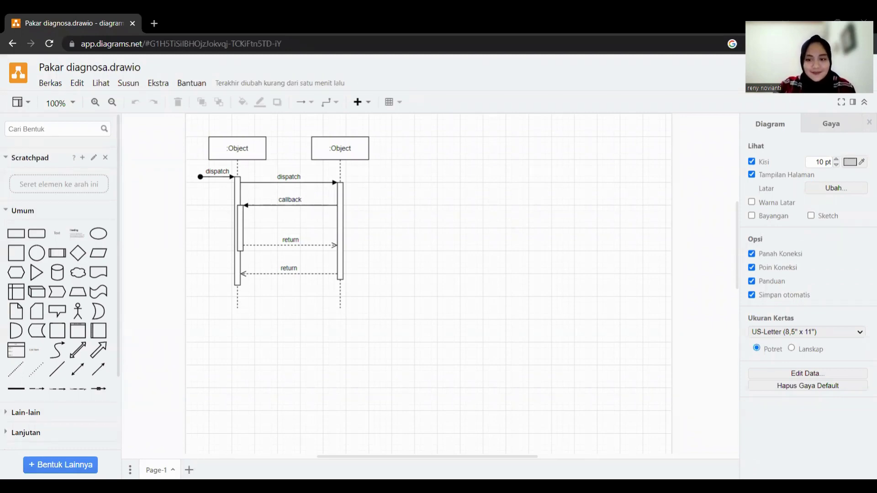
- Delete all of the template's sample objects and messages from the page
scroll(418, 192, down, 1)
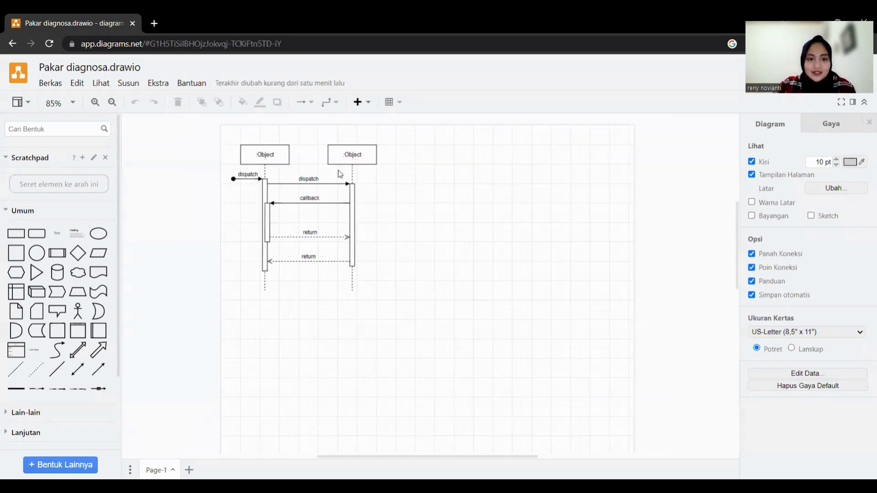
drag(217, 138, 409, 292)
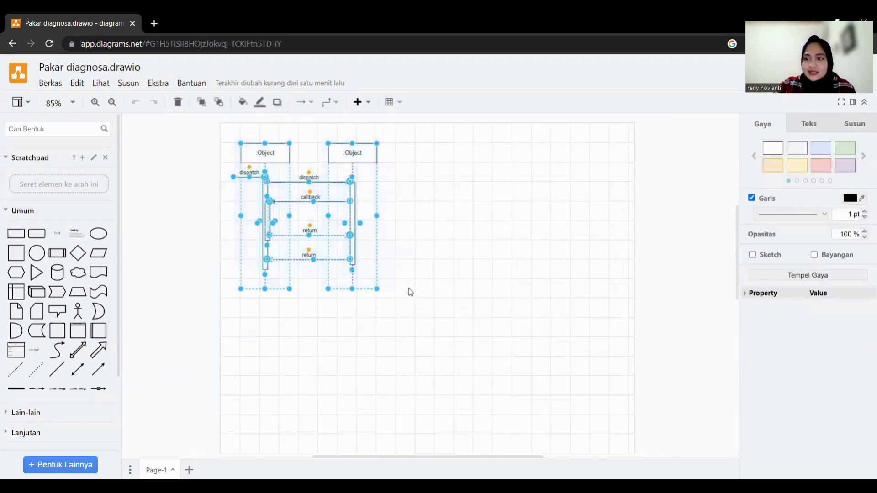
key(Delete)
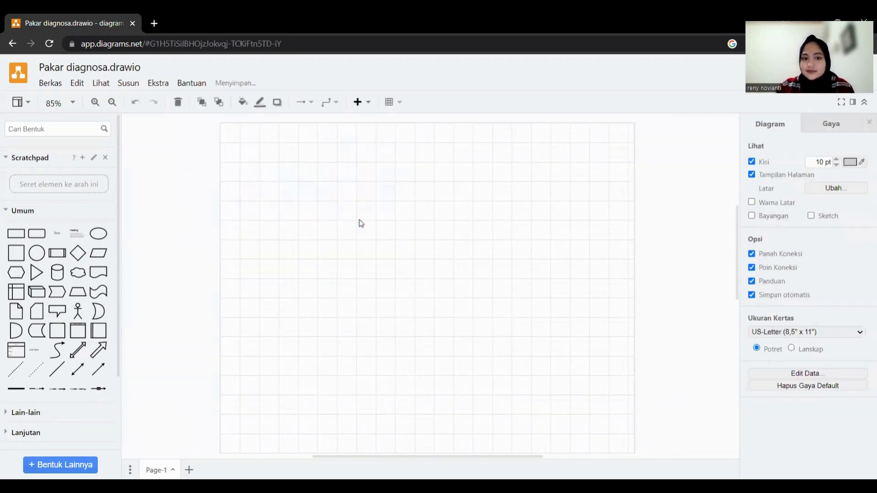
- Add a wide rectangle near the page's upper edge with the text "Sequence Diagram Sistem Pakar Mendiagnosa Kerusakan Pada Kulkas"
drag(219, 242, 323, 200)
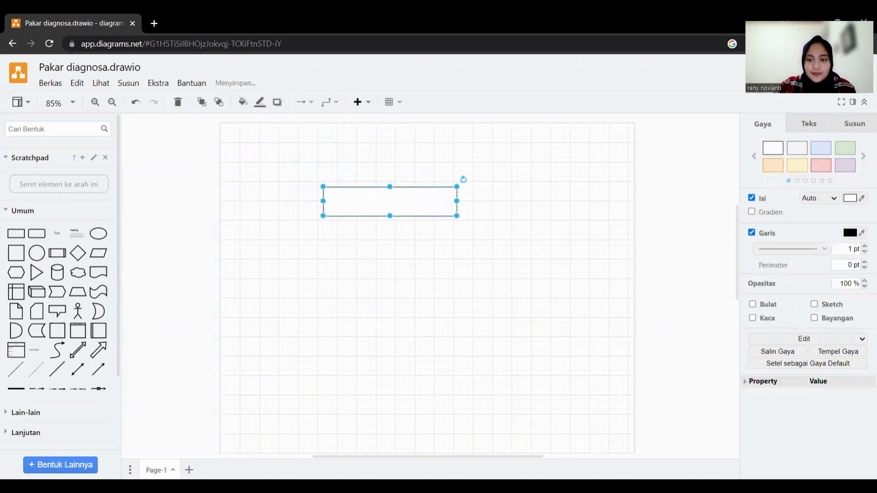
double_click(402, 210)
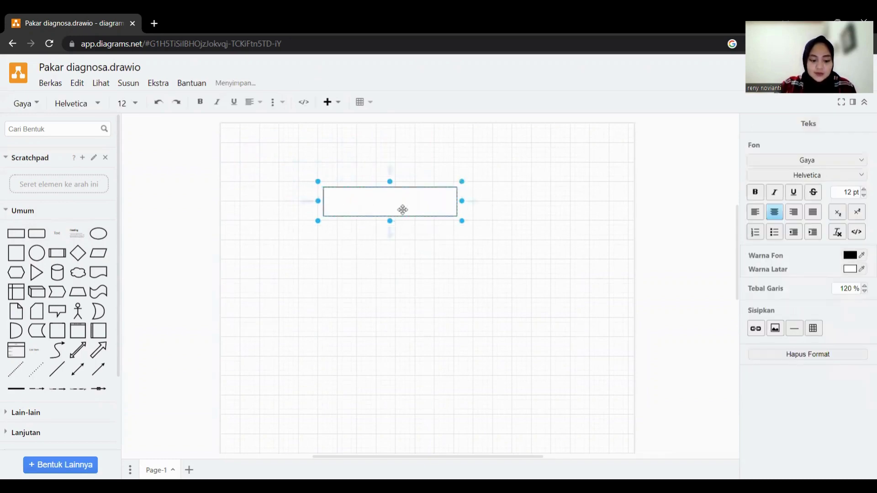
text(Sequence D)
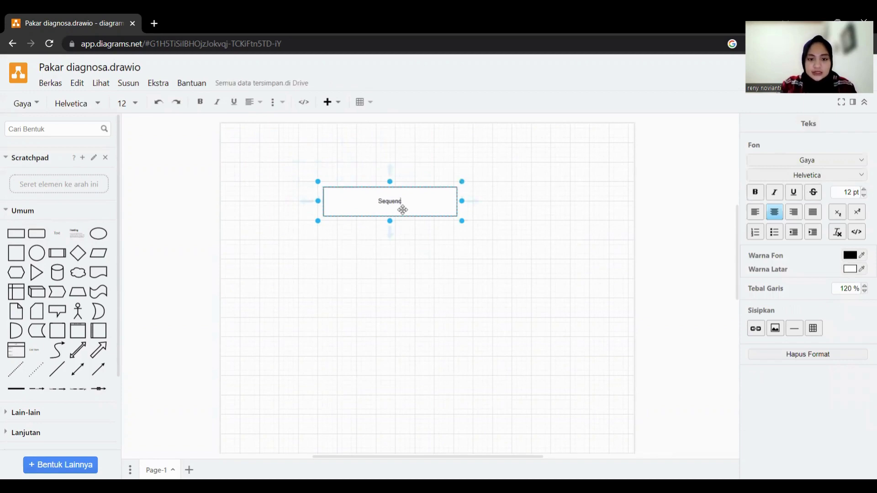
text(iagram)
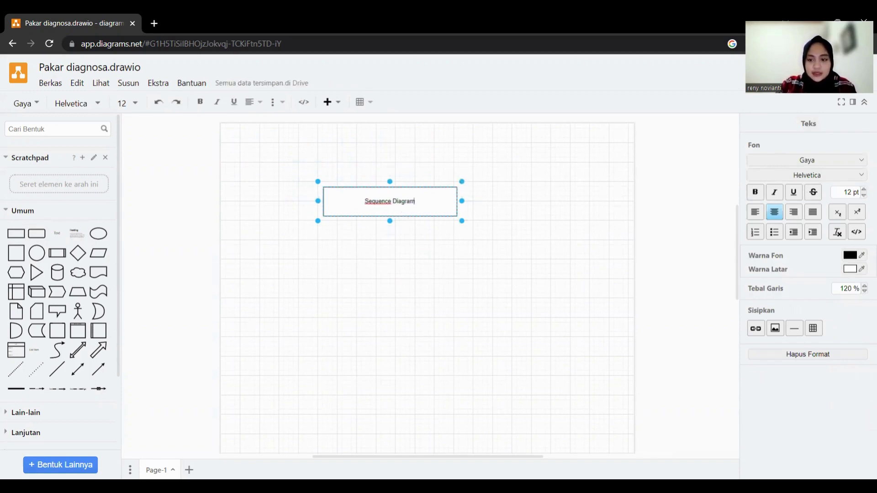
text( Siste)
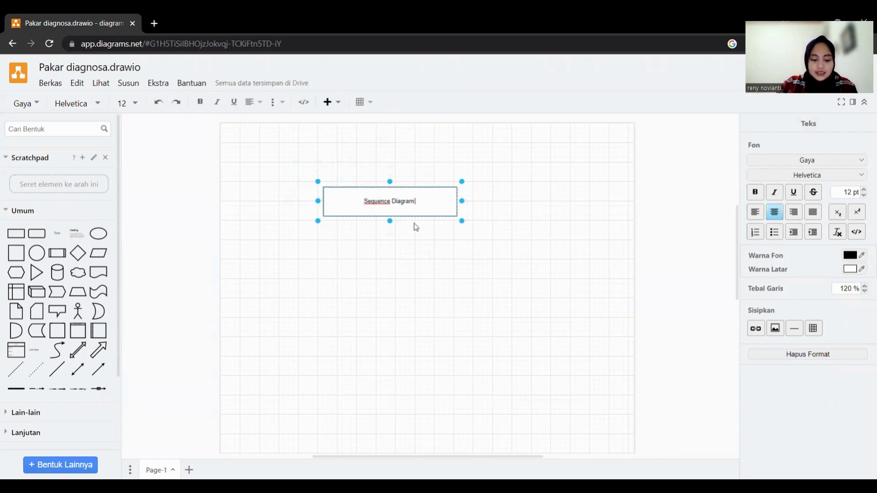
text(m Pakar)
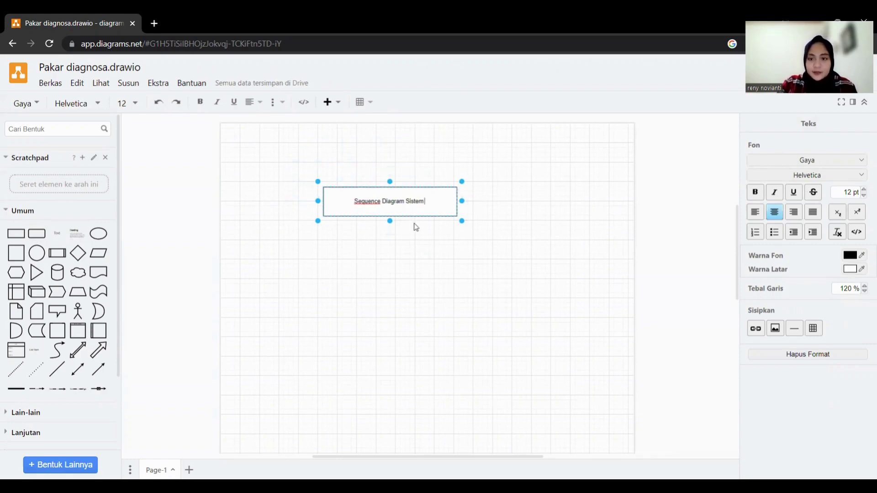
text( Me)
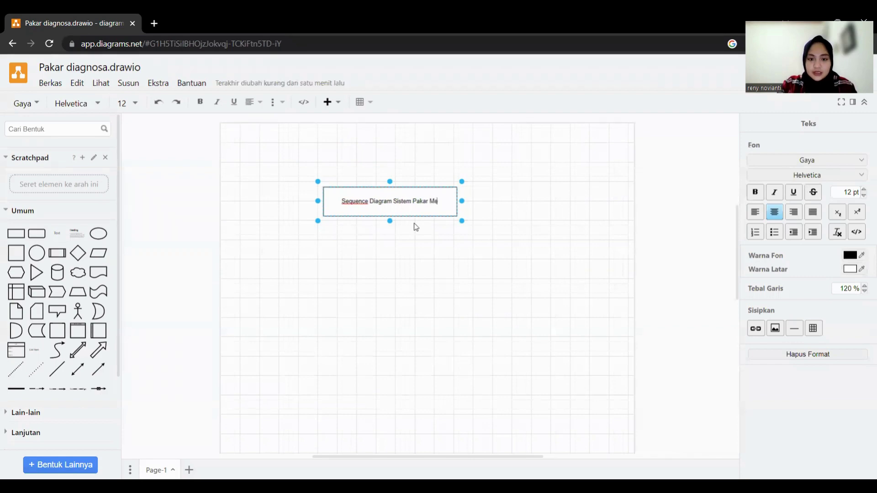
text(ndiagnosa)
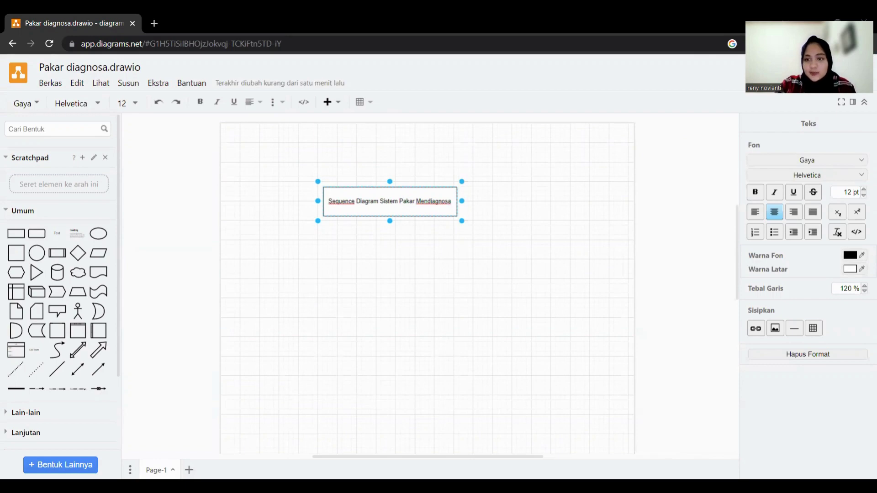
key(ctrl+a)
key(Escape)
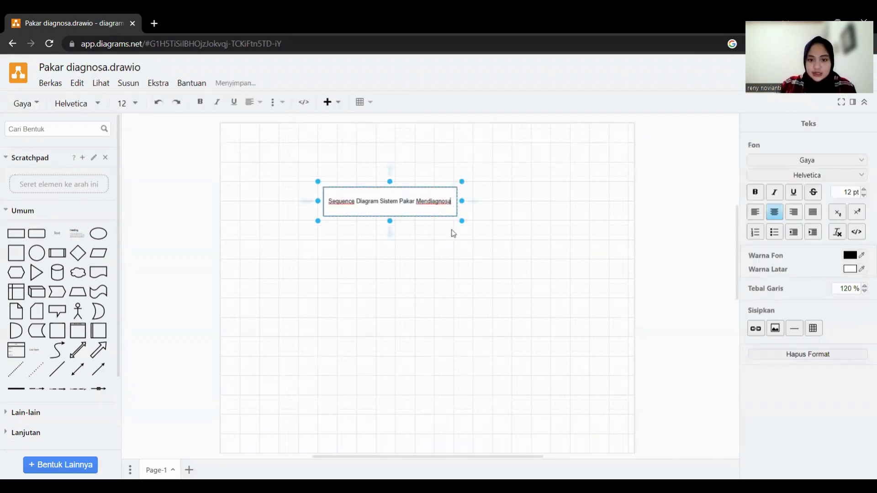
text(Kerusa)
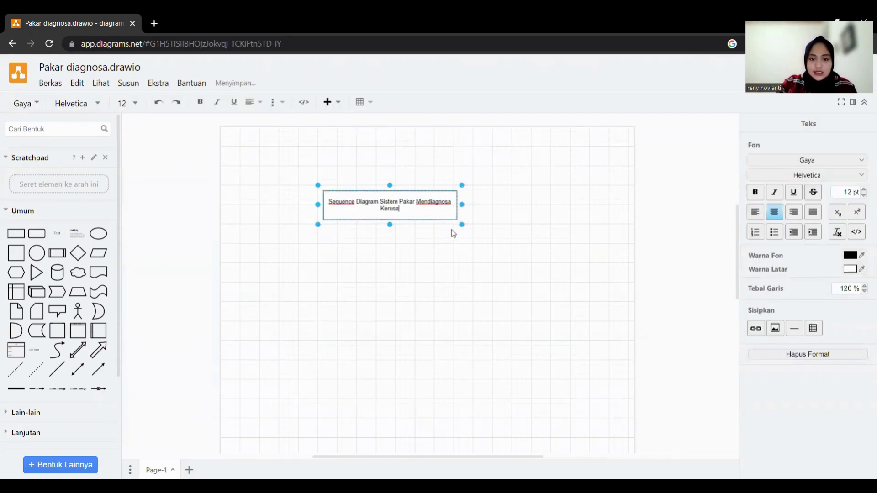
text(kan Pada K)
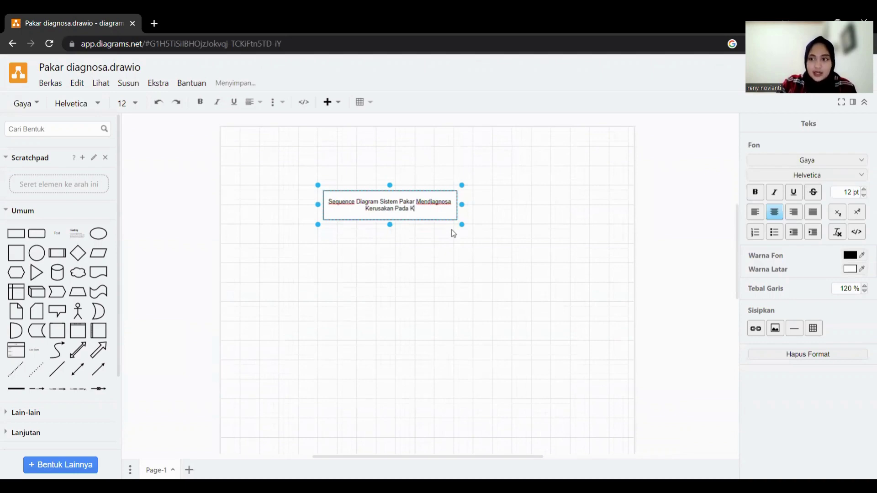
text(ulkas)
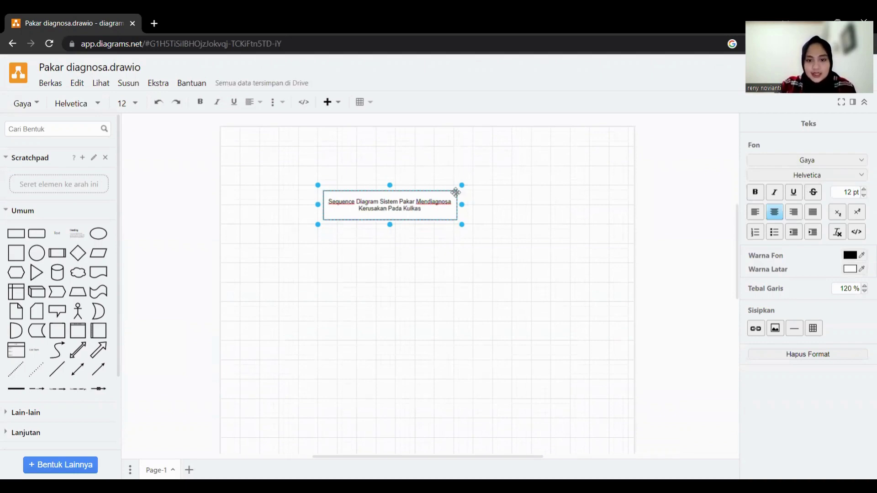
- Center the title rectangle horizontally on the page and apply the muted green color style
click(443, 198)
drag(443, 198, 467, 198)
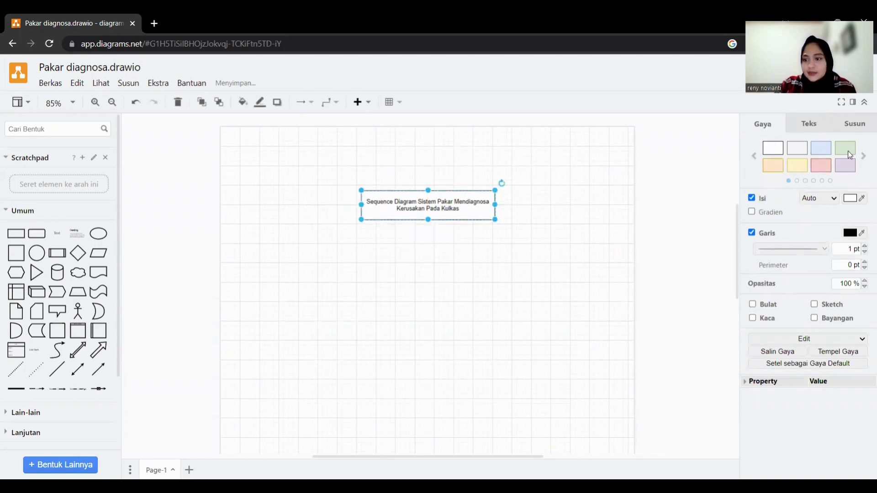
click(863, 156)
click(864, 156)
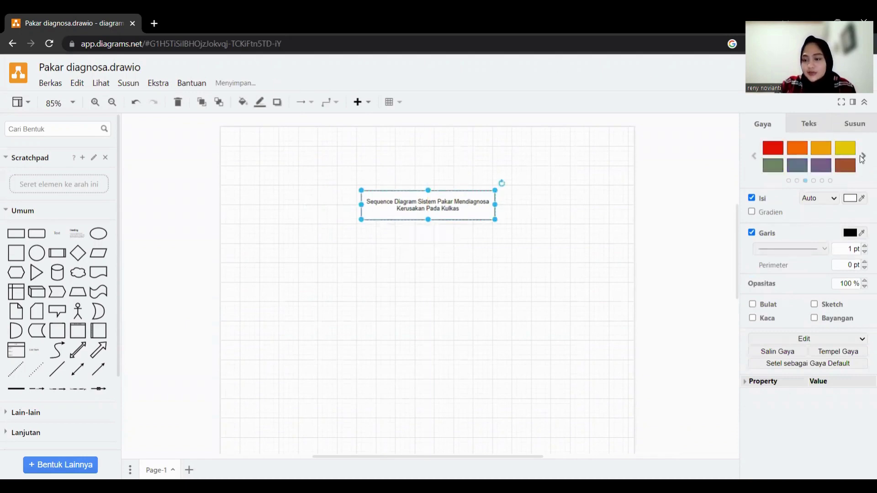
click(779, 169)
click(519, 225)
click(456, 209)
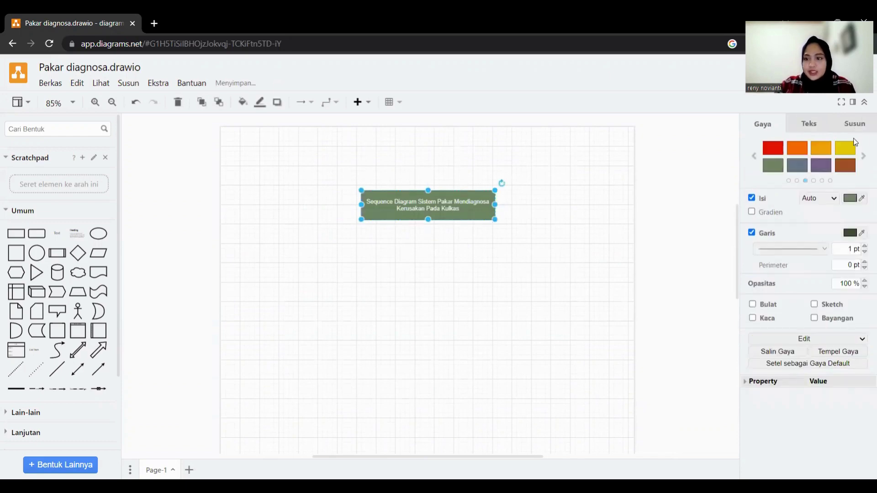
- Set the title text to 13 pt and make it bold
click(809, 125)
click(865, 174)
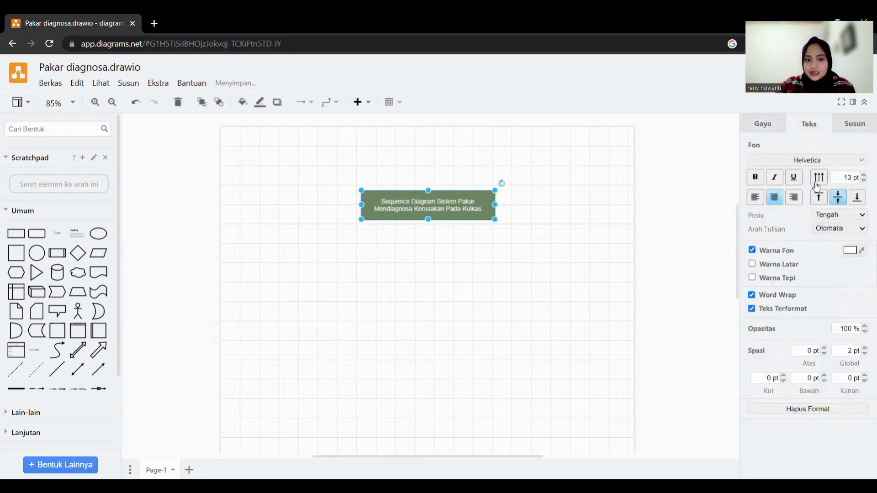
click(761, 185)
click(552, 222)
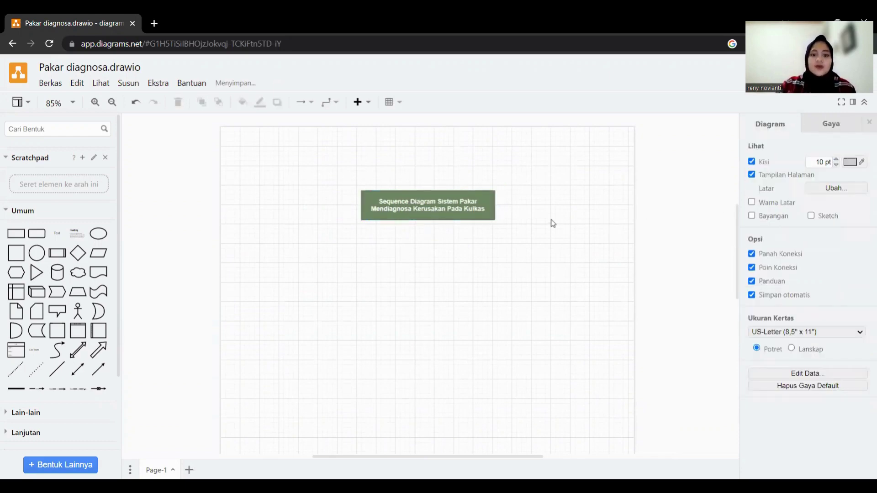
- Widen the title rectangle slightly and center it on the page again
click(487, 206)
drag(495, 205, 515, 204)
drag(454, 207, 443, 207)
click(576, 372)
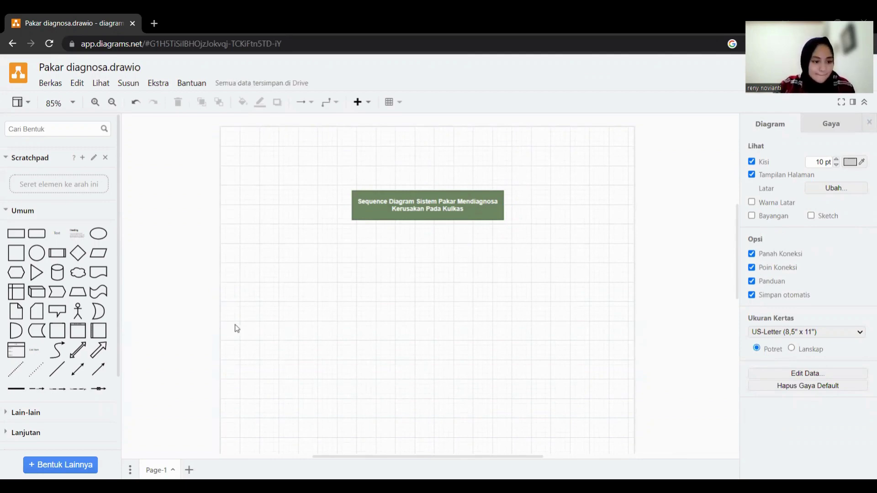
- Place a UML actor lifeline below the title, near the page's left edge
click(30, 204)
click(47, 356)
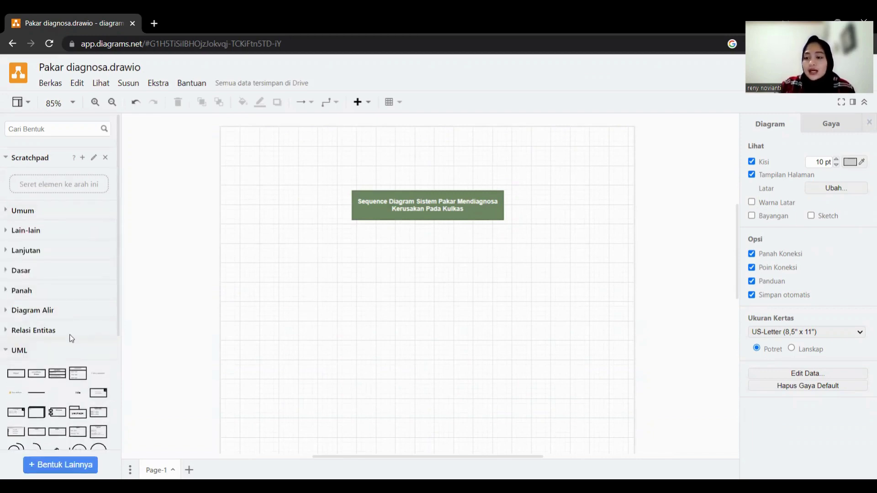
scroll(68, 335, down, 4)
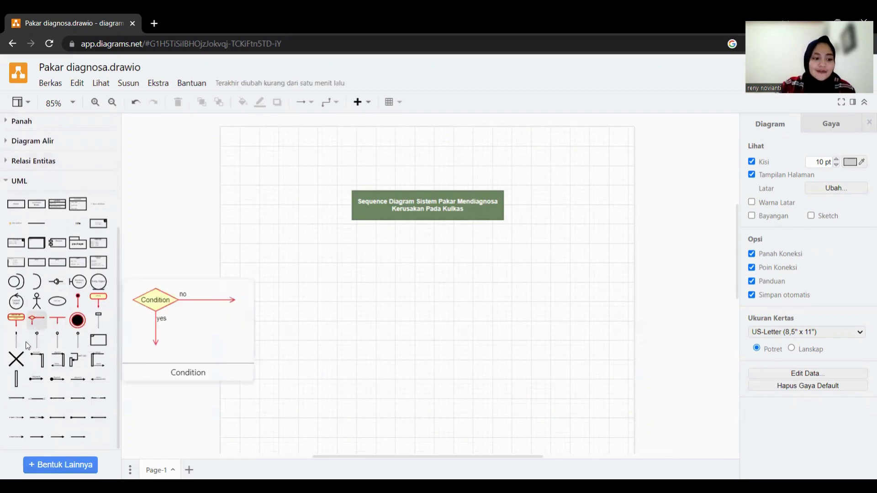
drag(16, 340, 260, 253)
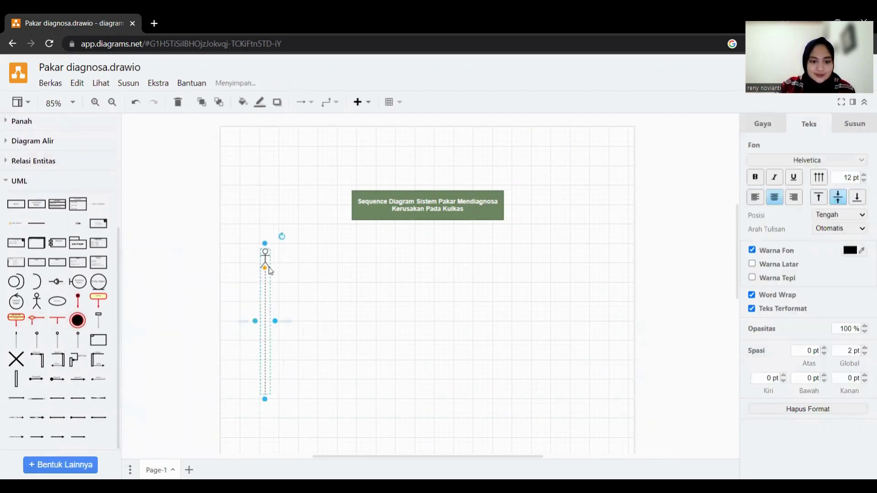
scroll(288, 276, up, 1)
click(266, 270)
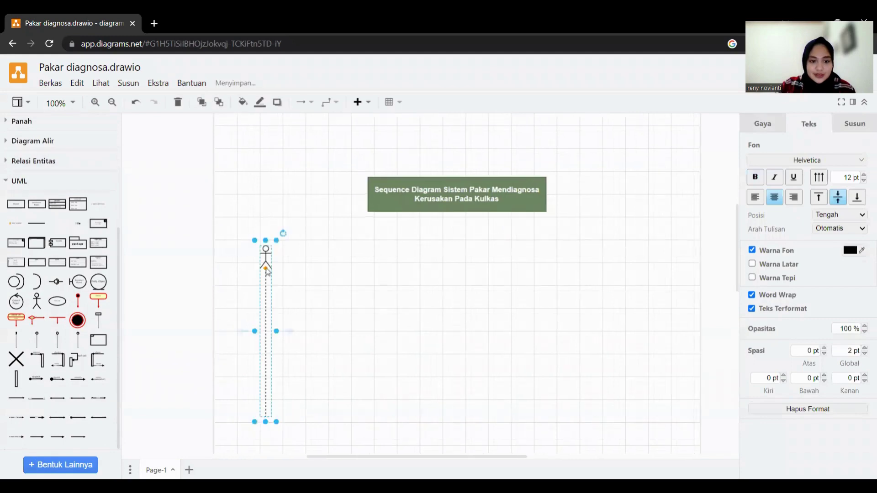
drag(268, 269, 267, 269)
double_click(267, 261)
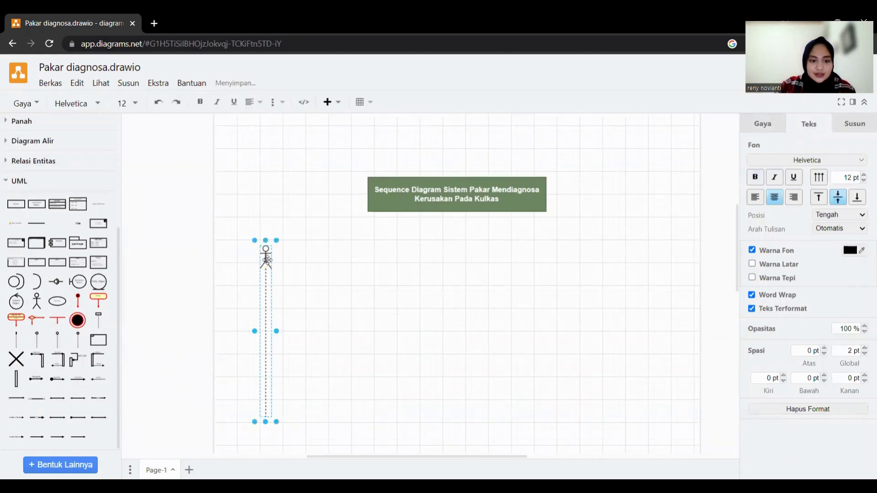
key(Escape)
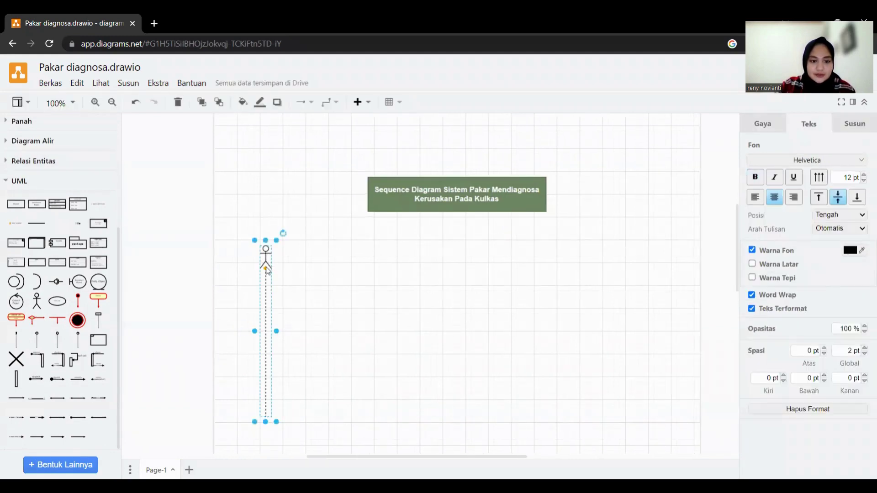
right_click(268, 271)
click(267, 271)
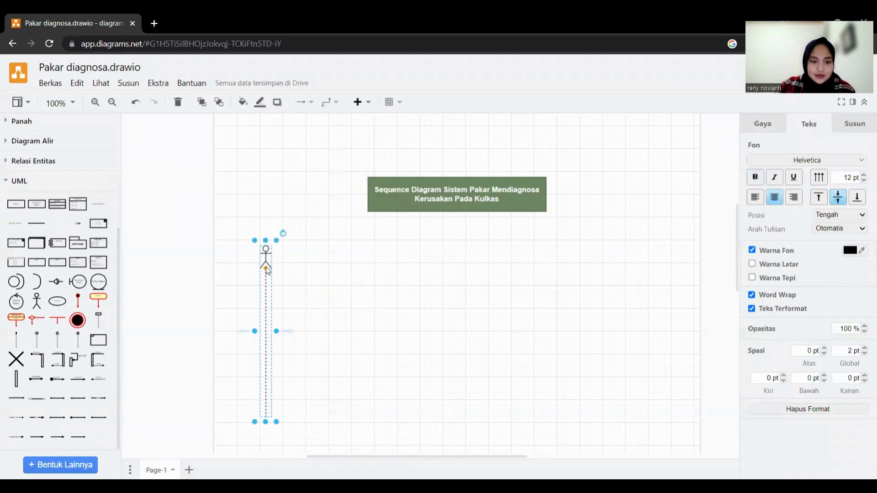
double_click(265, 270)
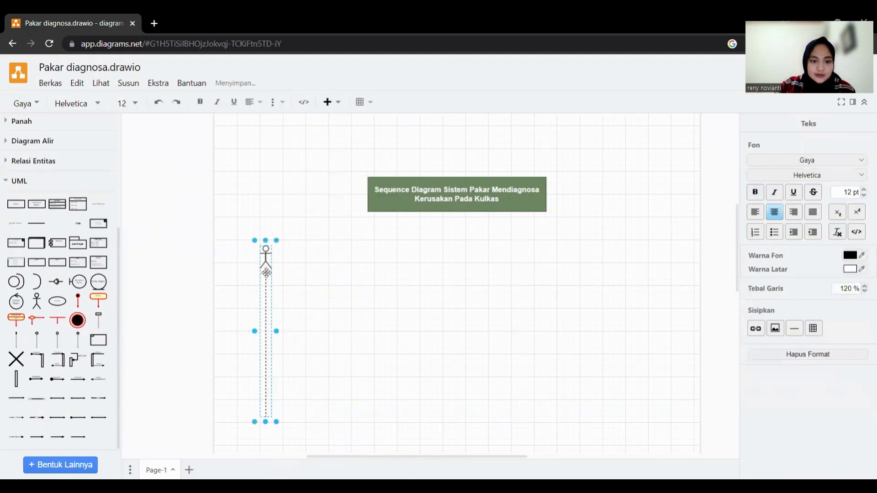
scroll(265, 270, up, 3)
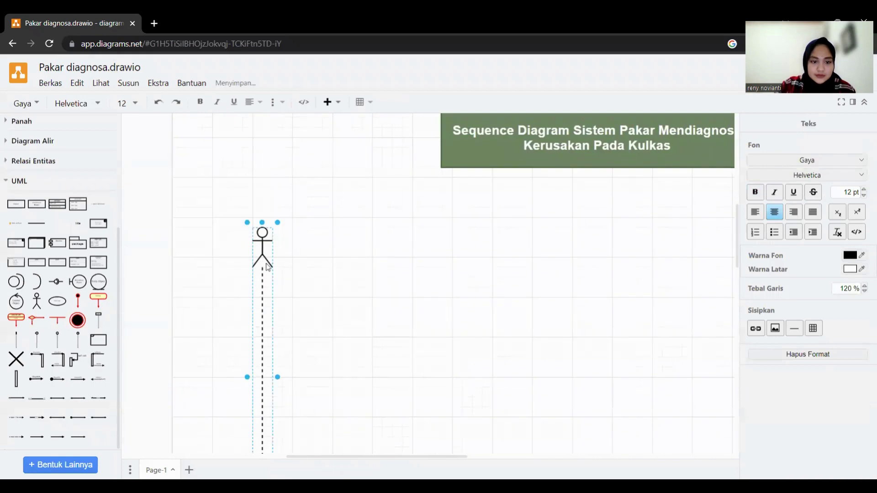
key(Escape)
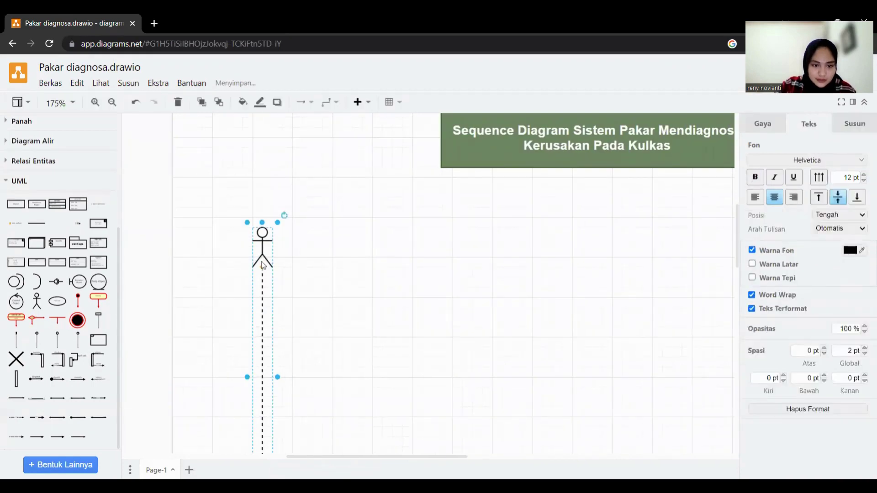
- Add the text label "User" on the actor lifeline and position it directly beneath the stick figure
double_click(266, 268)
click(263, 267)
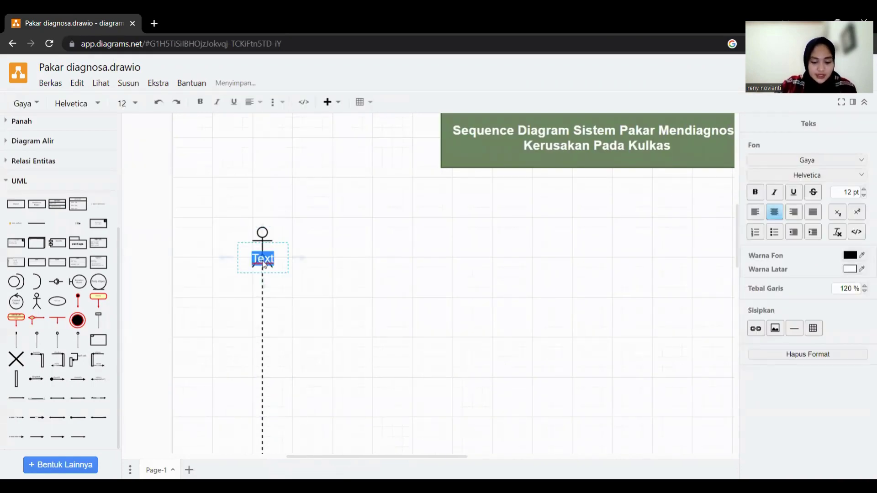
text(User)
click(344, 267)
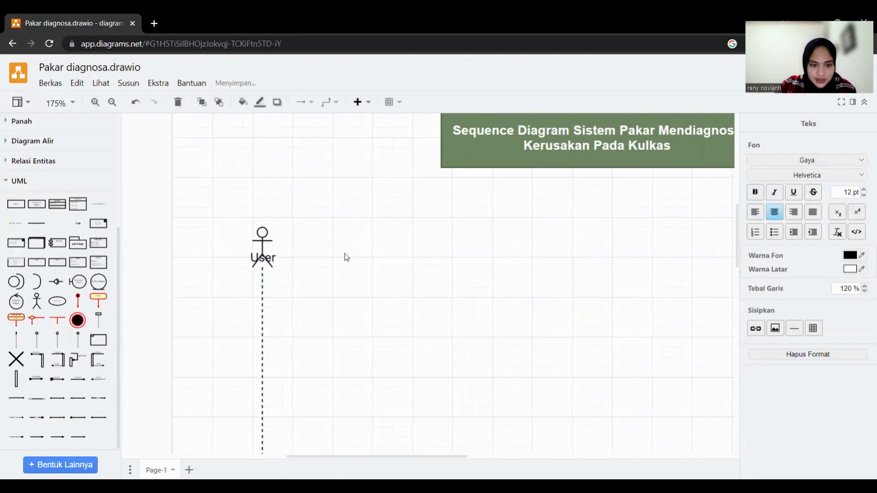
drag(262, 254, 264, 270)
click(374, 256)
ctrl+scroll(374, 257, down, 2)
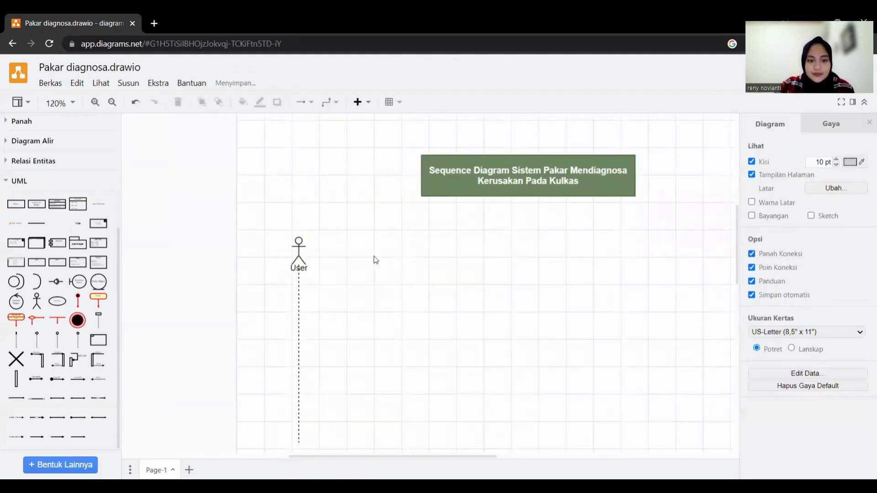
- Place an activation bar on the User lifeline just below the label and stretch it down almost to the lifeline's end
scroll(313, 297, down, 3)
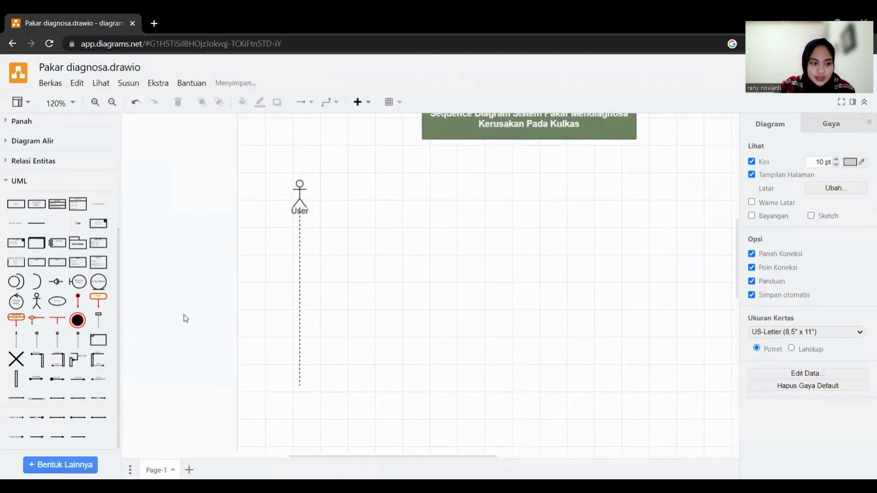
mouse_move(19, 377)
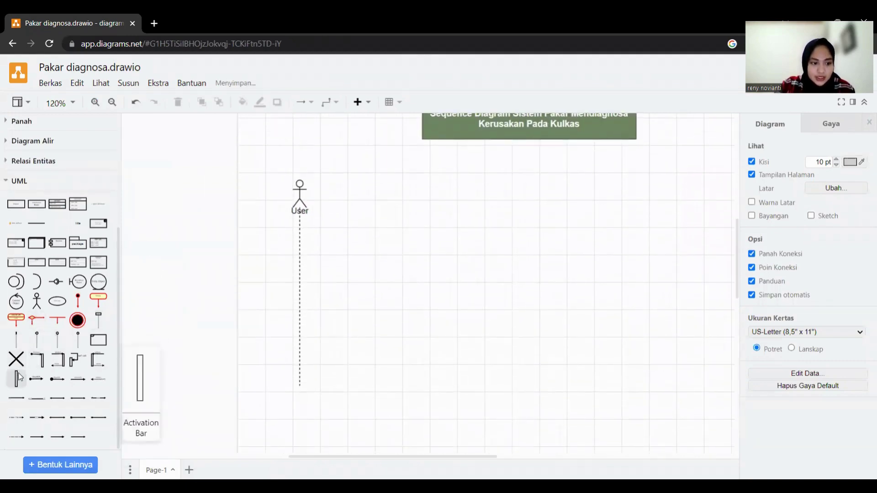
drag(19, 377, 299, 230)
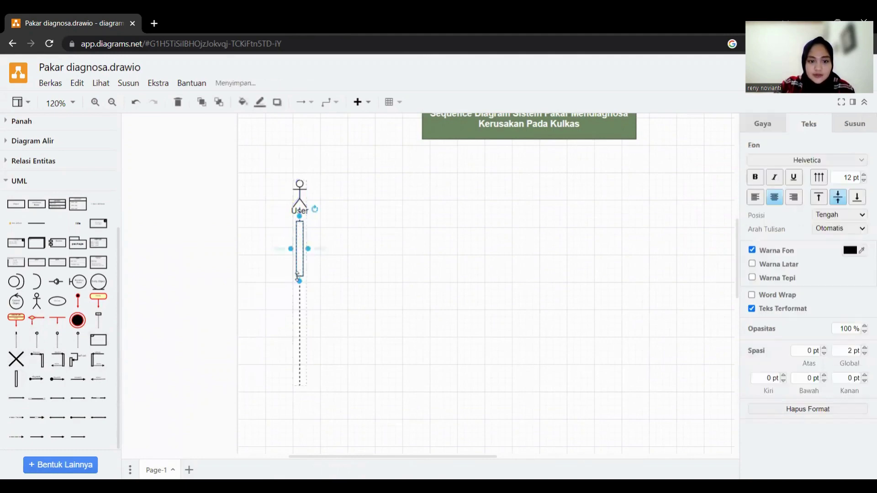
drag(297, 276, 321, 379)
click(397, 284)
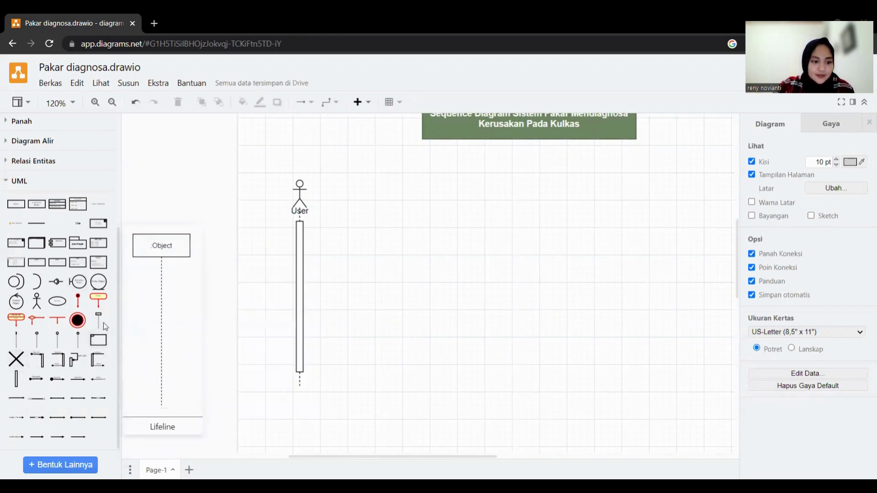
- Place an object lifeline to the right of User, lower it slightly, and extend the User lifeline to end at the same height
drag(101, 326, 361, 185)
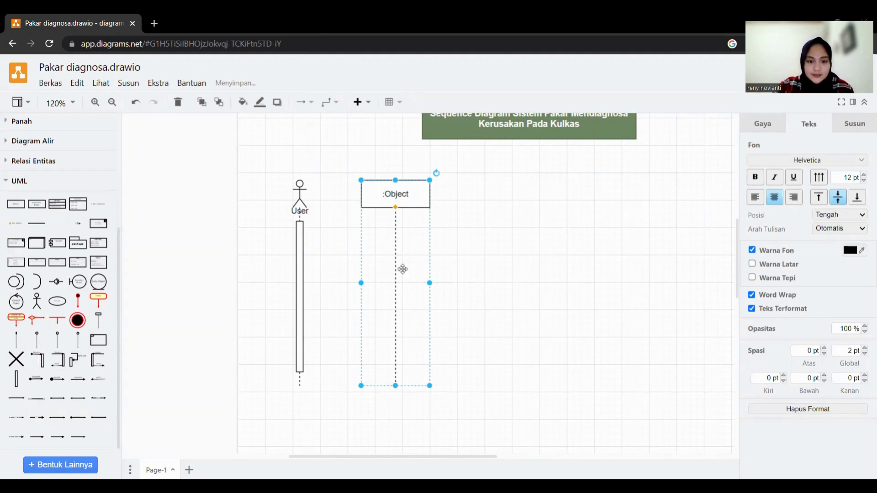
drag(399, 203, 398, 217)
click(299, 391)
mouse_move(299, 390)
mouse_down()
mouse_move(300, 408)
mouse_move(300, 400)
mouse_up()
click(404, 237)
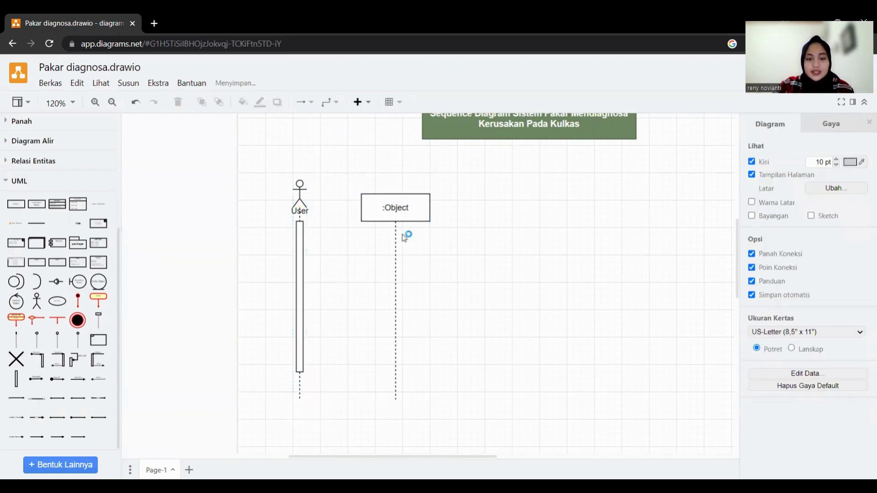
- Duplicate the object lifeline four times and line the copies up in a row to its right
click(397, 209)
drag(397, 209, 639, 207)
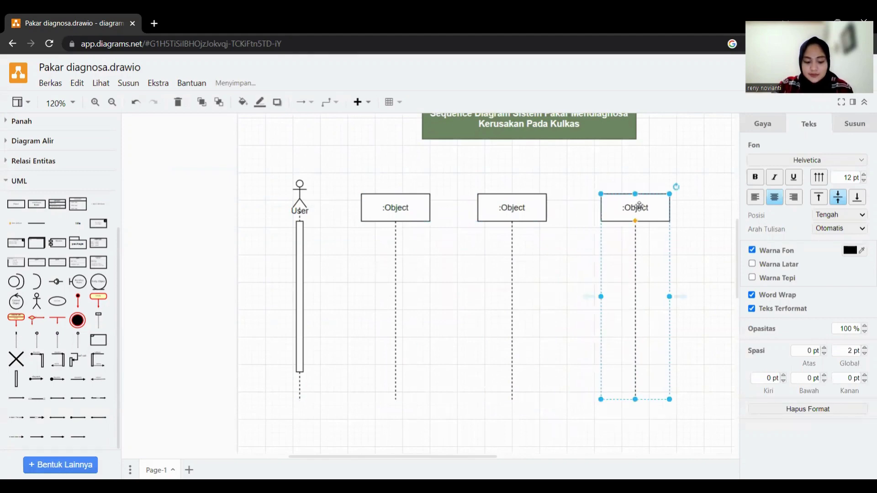
key(ctrl+v)
ctrl+scroll(638, 207, down, 2)
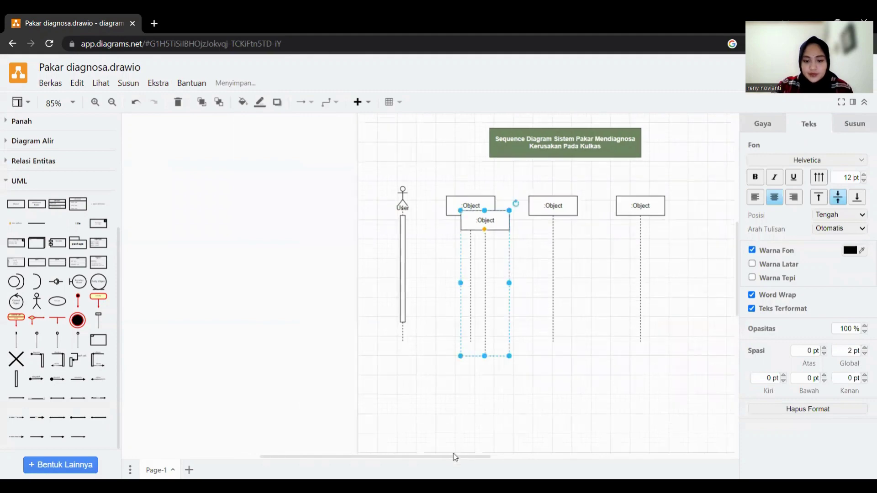
scroll(501, 452, right, 3)
drag(333, 218, 580, 207)
key(ctrl+v)
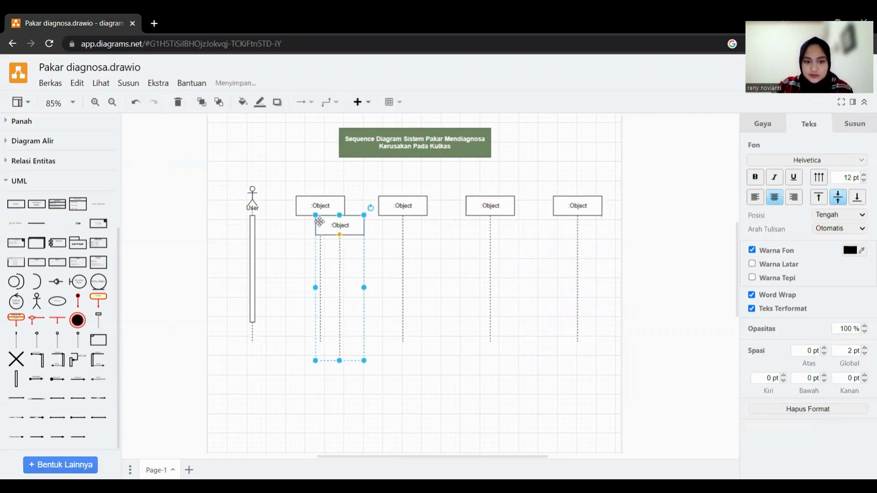
drag(347, 223, 658, 215)
click(716, 241)
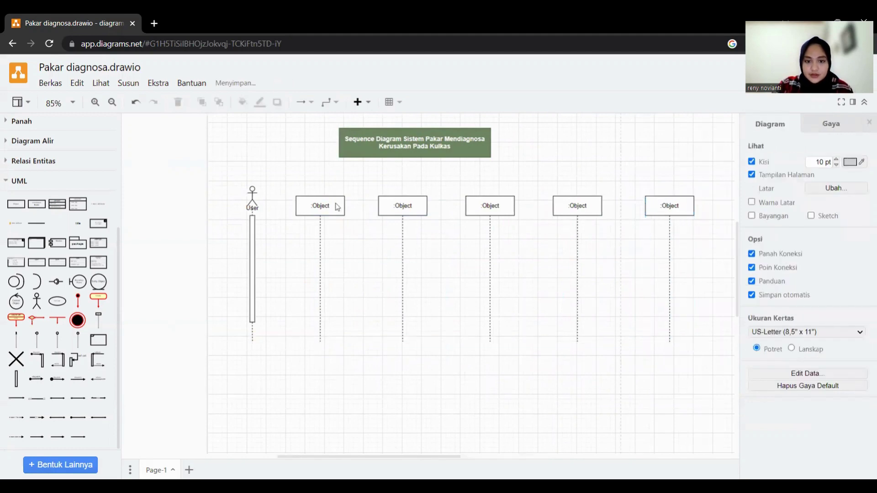
- Move the second to fifth object lifelines closer together so the row is almost evenly spaced
drag(405, 205, 394, 204)
drag(498, 203, 470, 210)
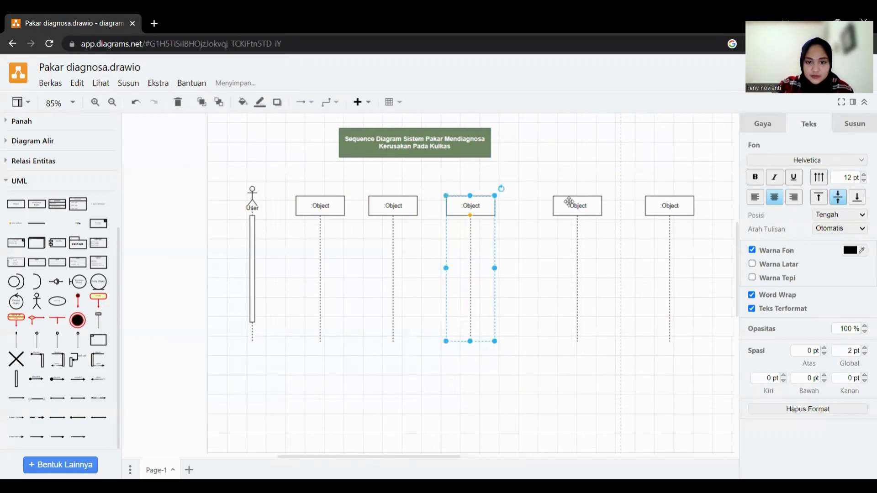
drag(571, 205, 549, 210)
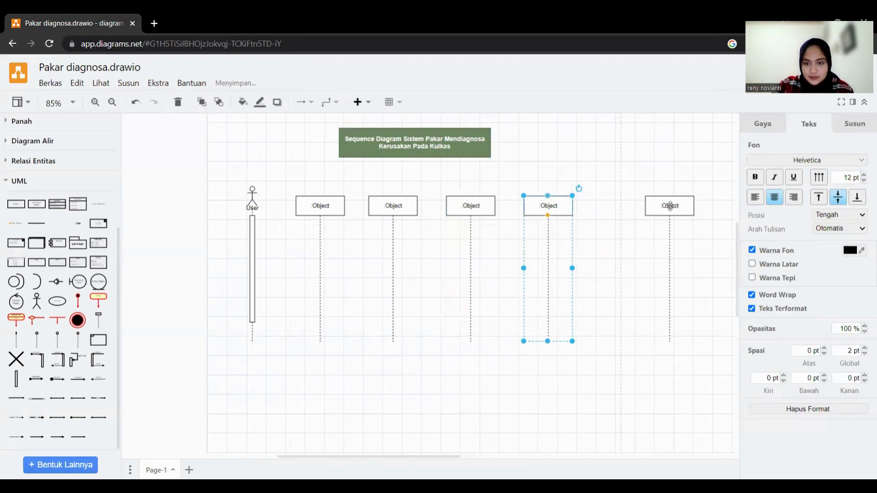
drag(670, 207, 626, 210)
- Add a sixth copy of the object lifeline at the right end of the row with matching spacing
key(ctrl+v)
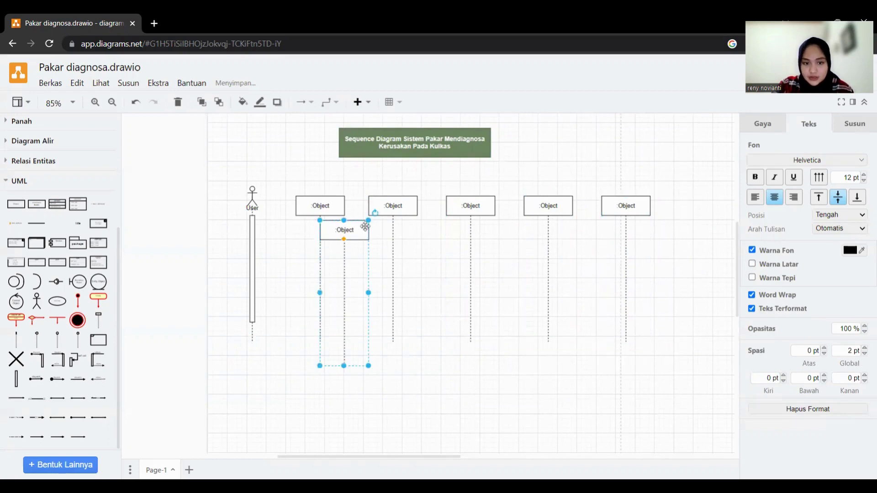
drag(354, 230, 716, 208)
click(687, 163)
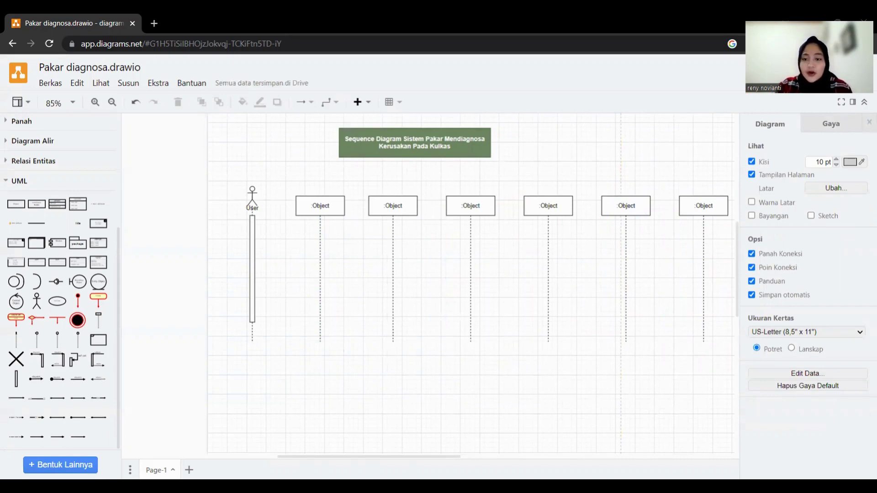
- Label the first object lifeline "From Login" and the second "Halaman Utama"
double_click(328, 209)
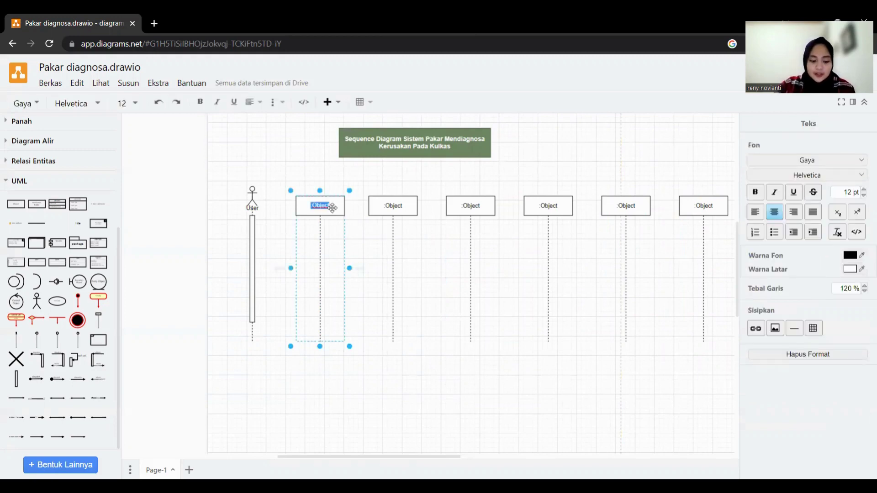
text(From U)
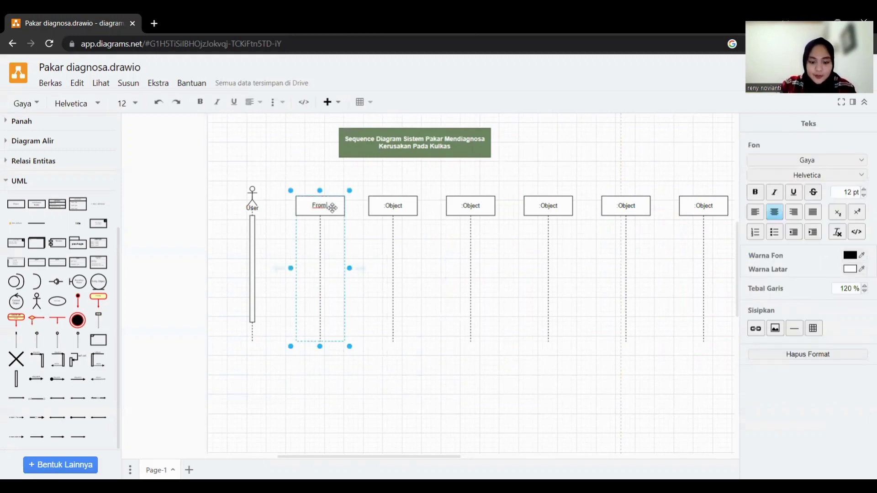
text(ogin)
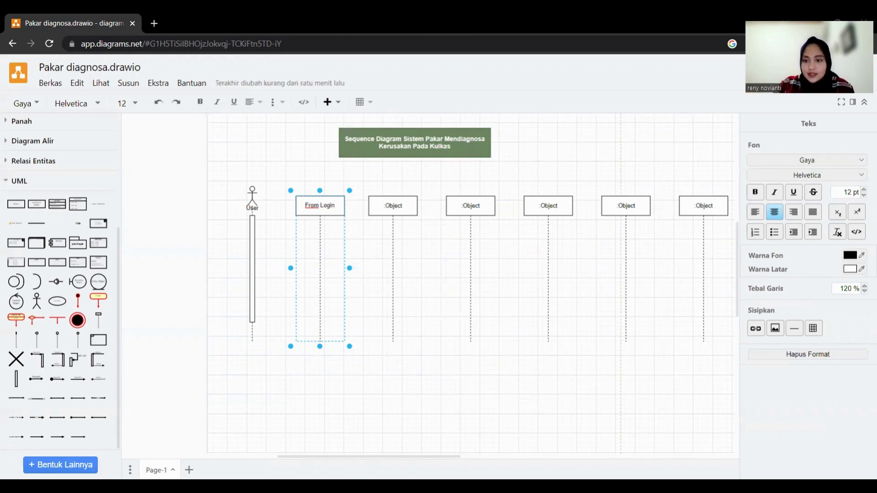
double_click(395, 205)
text(Halaman Utama)
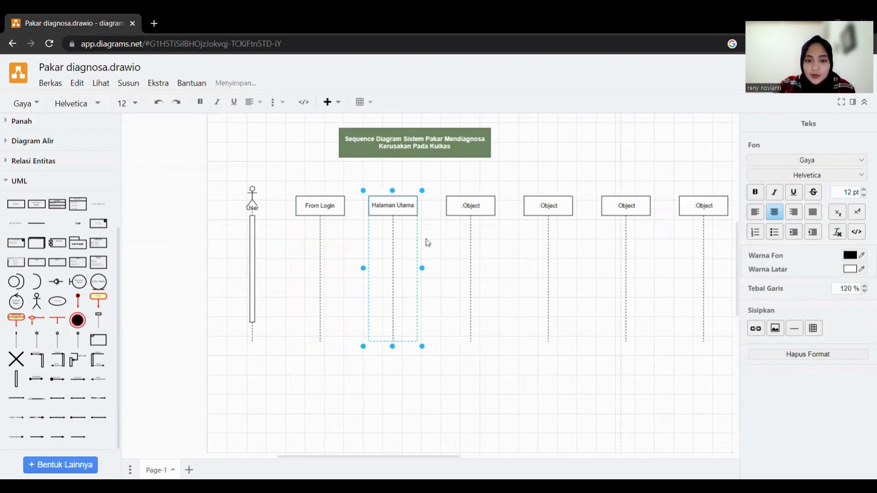
click(452, 370)
- Label the third object lifeline "Halaman Menu"
scroll(452, 369, right, 3)
scroll(429, 337, up, 3)
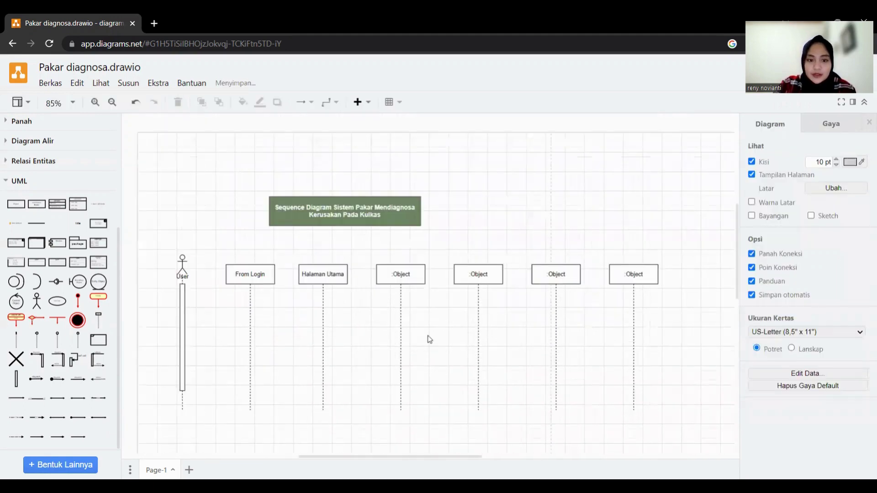
scroll(409, 242, down, 3)
scroll(398, 221, up, 2)
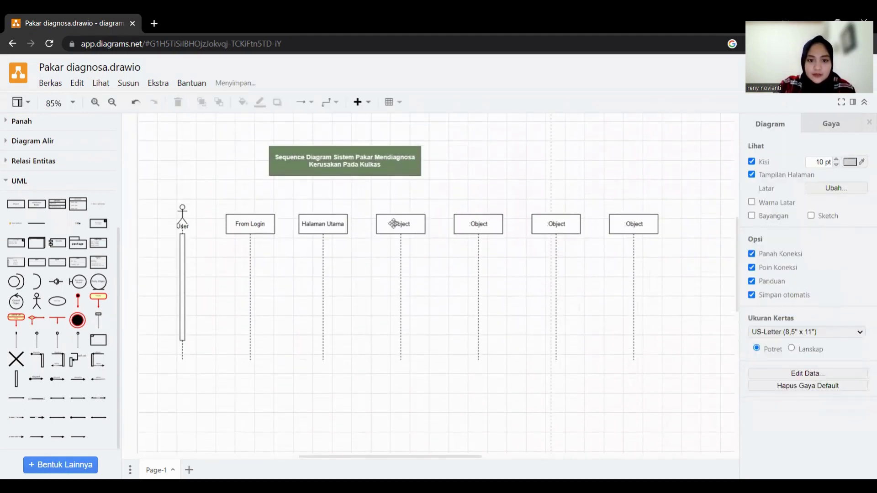
double_click(395, 224)
text(Hala)
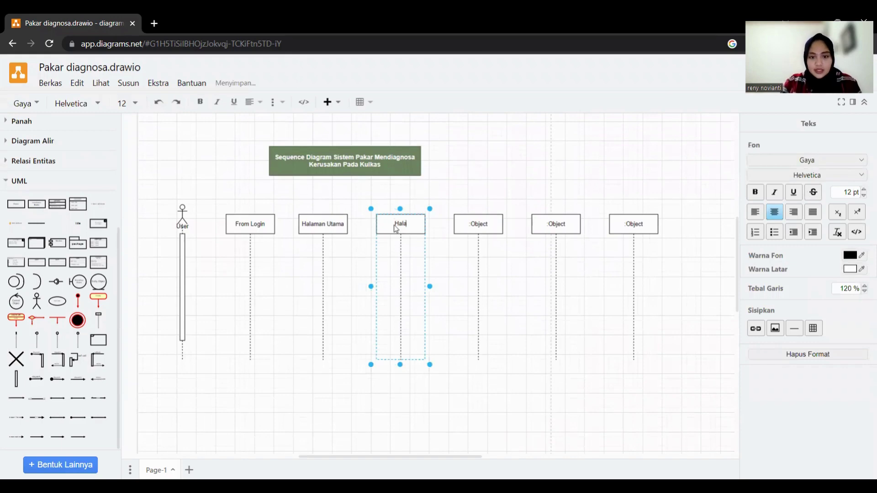
text(man)
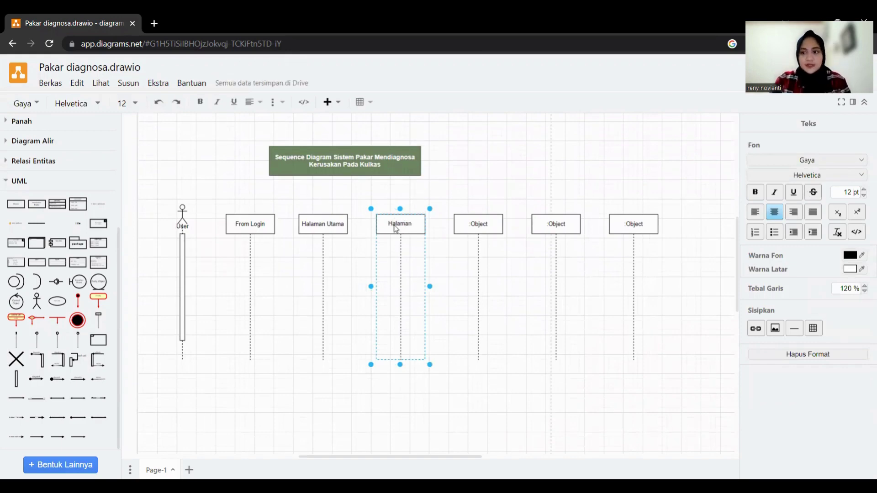
text( Menu)
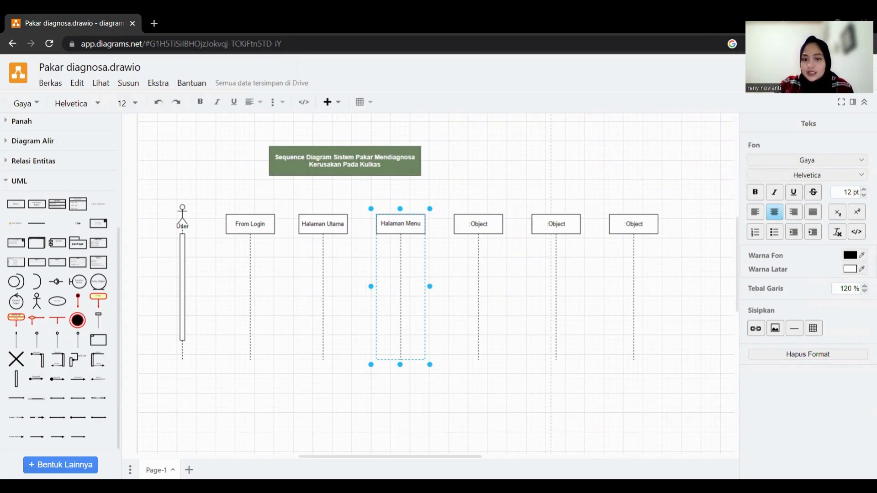
- Label the fourth object lifeline "Halaman Diagnosa Masalah"
double_click(496, 222)
text(Halam)
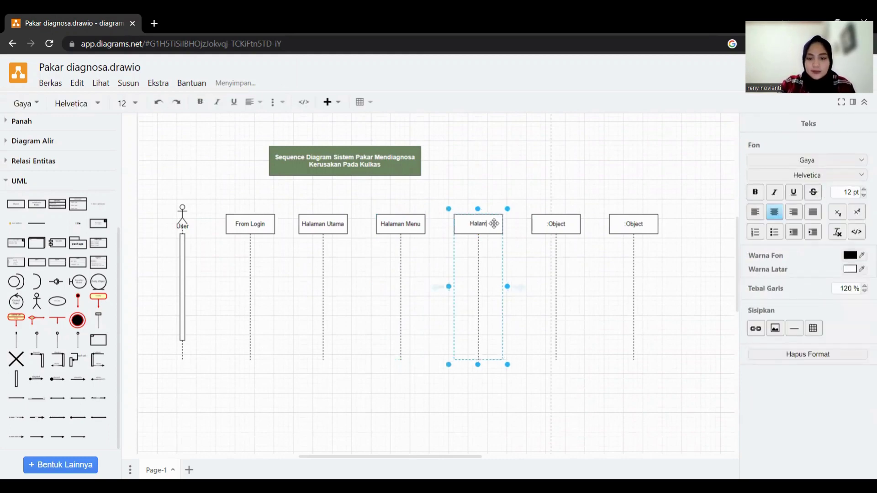
text(an Diag)
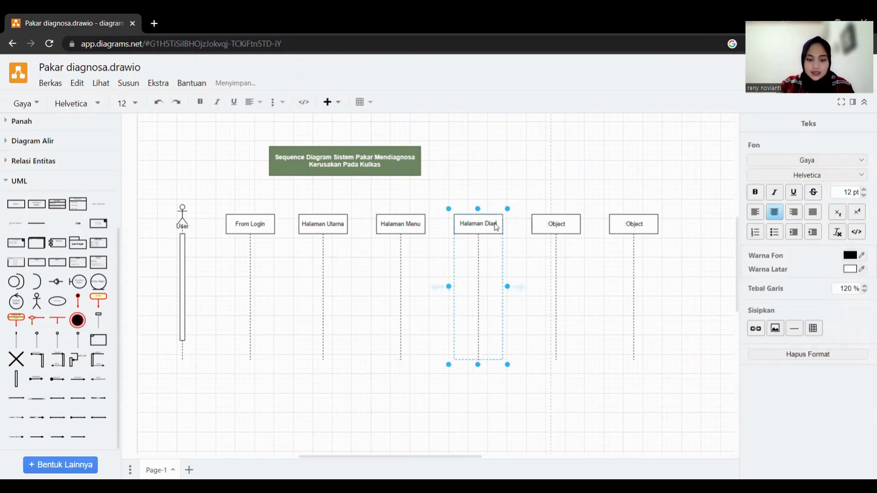
text(nos)
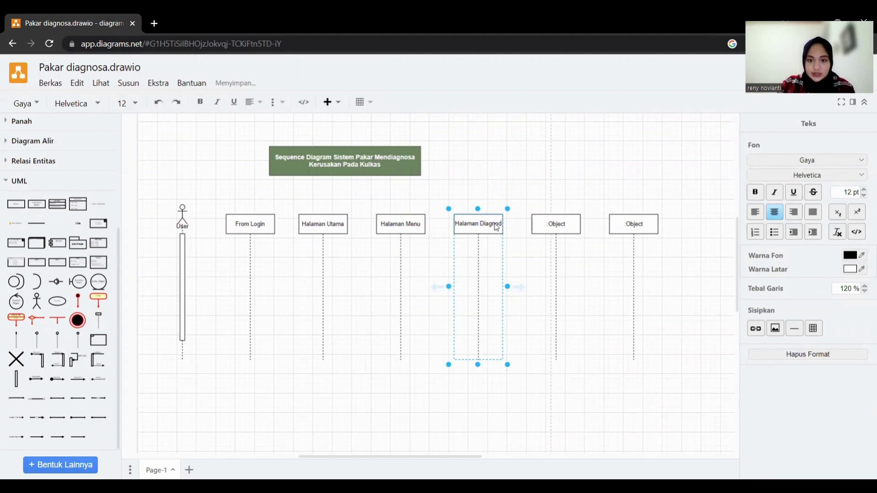
text(a Ma)
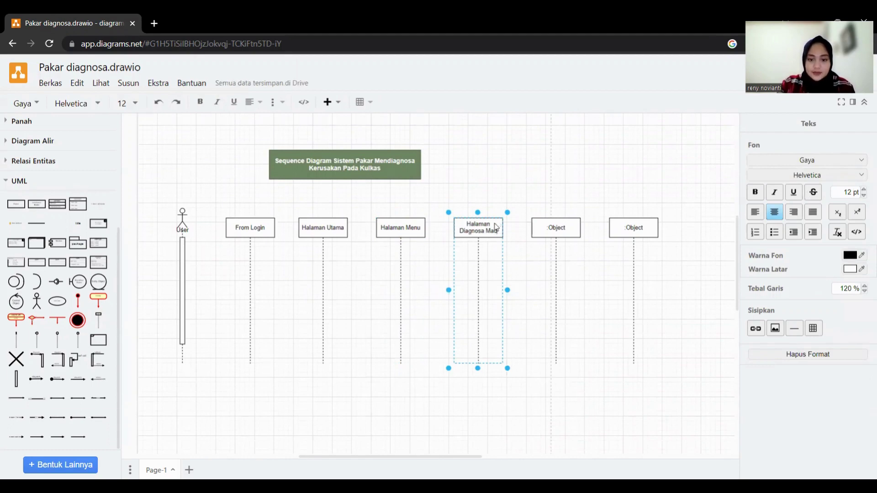
text(salah)
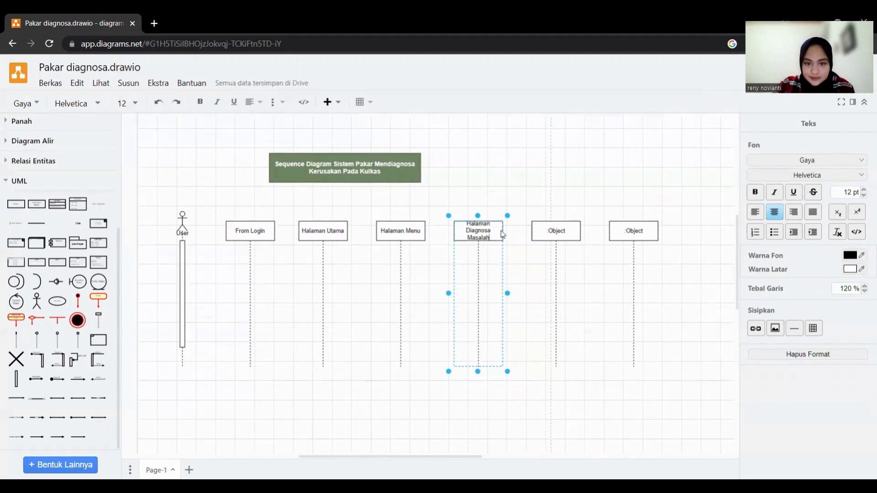
click(505, 221)
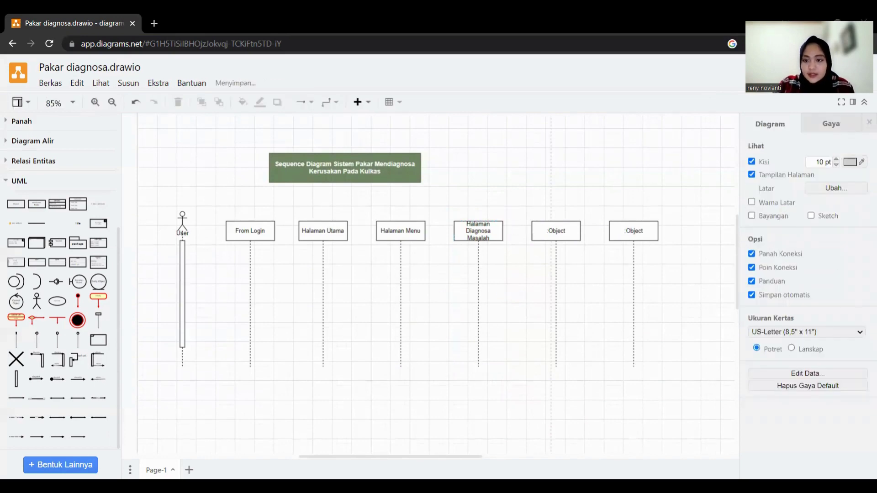
- Label the fifth object lifeline "Sistem" and the sixth "Database"
double_click(555, 231)
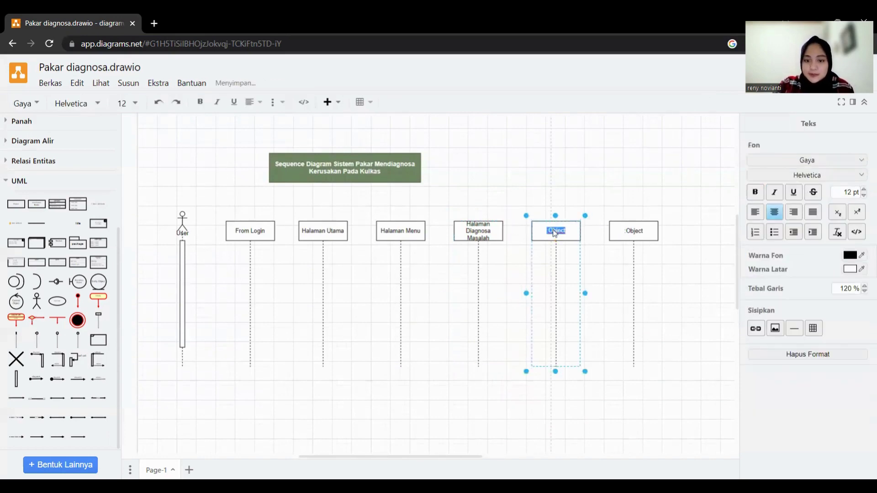
text(Sis)
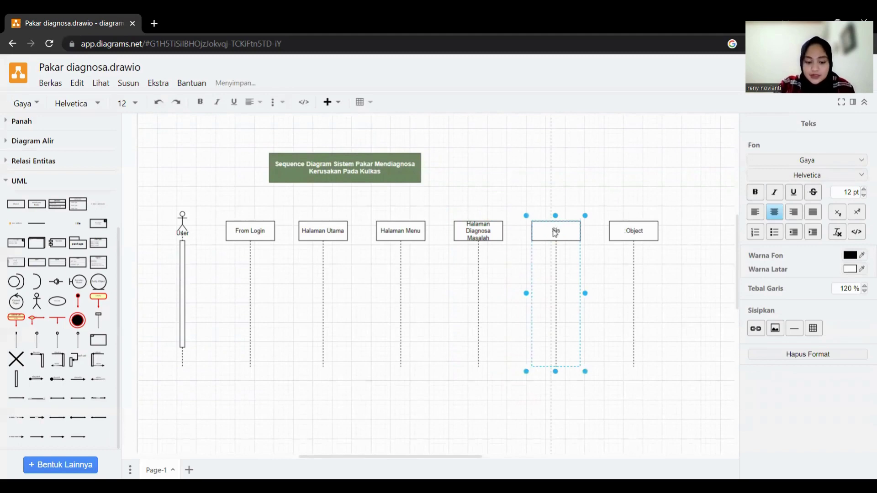
text(tem)
double_click(634, 231)
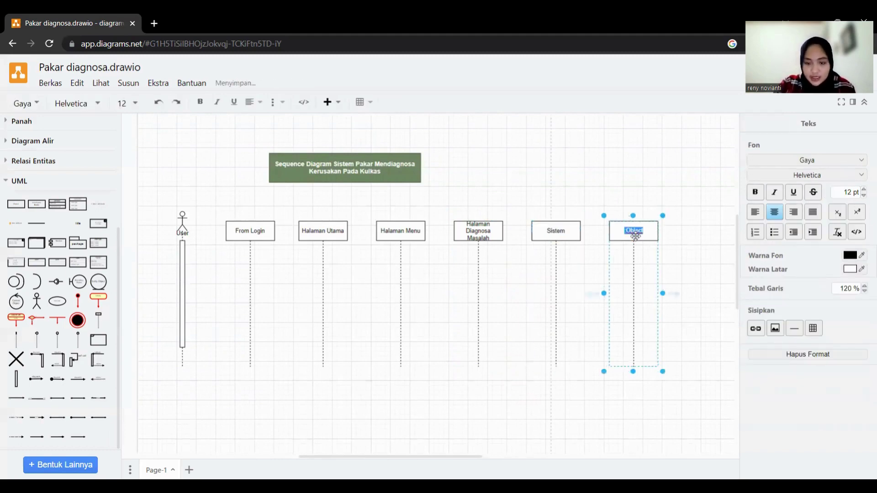
text(Database)
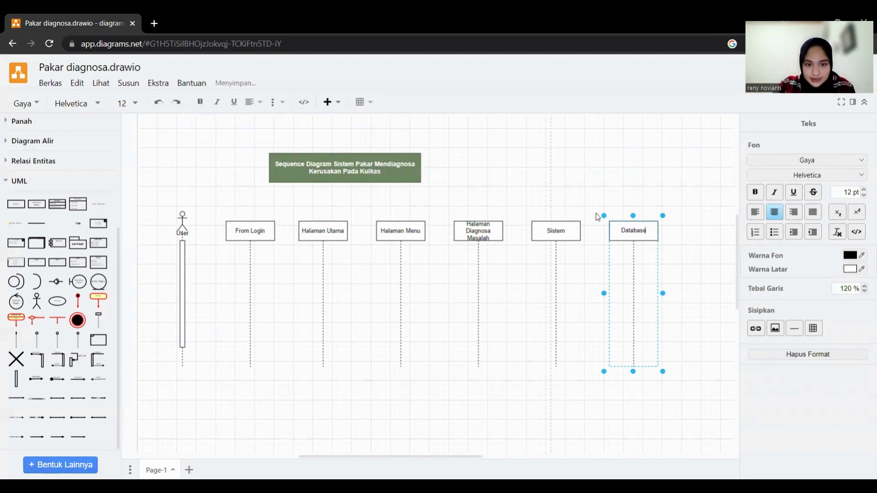
click(478, 231)
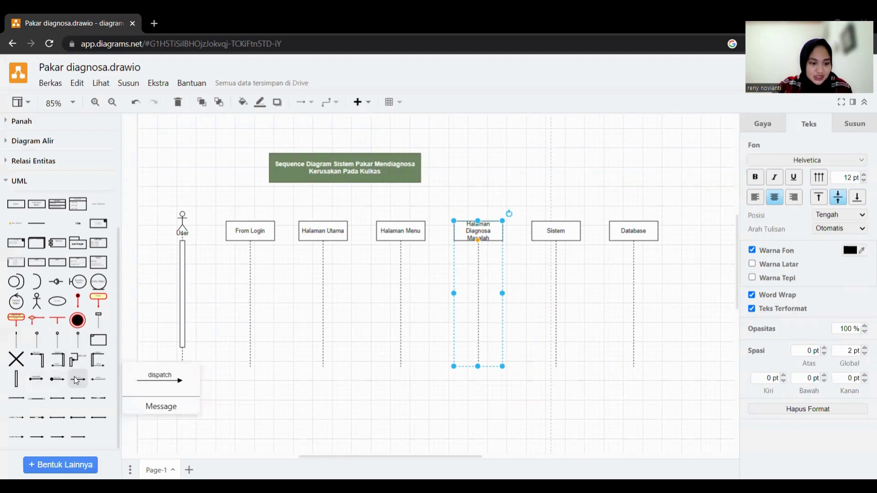
- Add a solid dispatch message arrow from the User activation bar across to the From Login lifeline
drag(76, 381, 214, 257)
key(ctrl+z)
scroll(192, 317, up, 1)
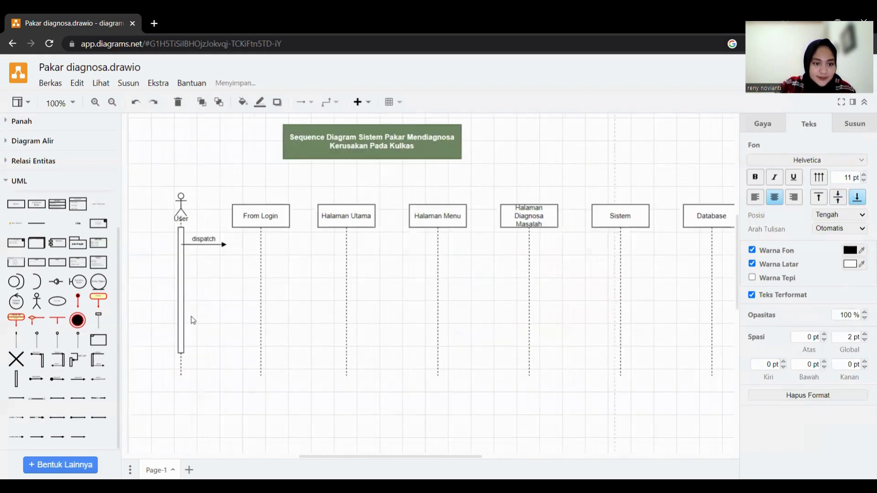
click(235, 267)
click(215, 244)
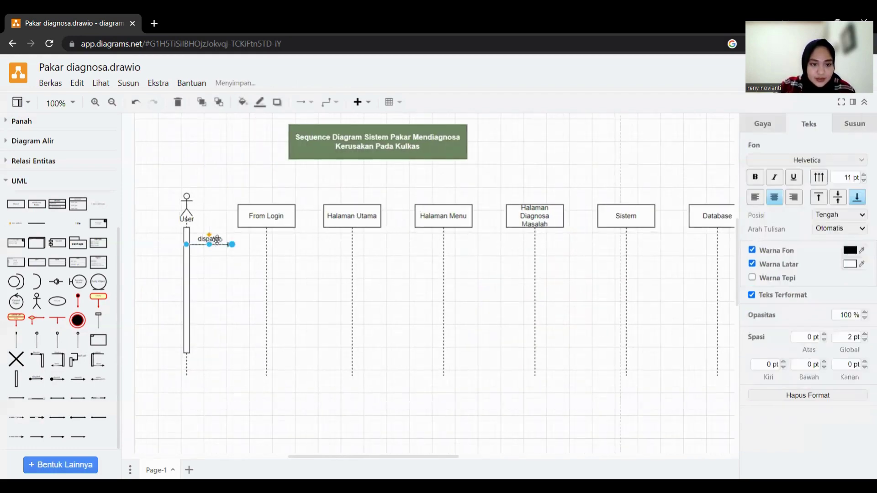
drag(223, 249, 225, 255)
drag(225, 253, 266, 251)
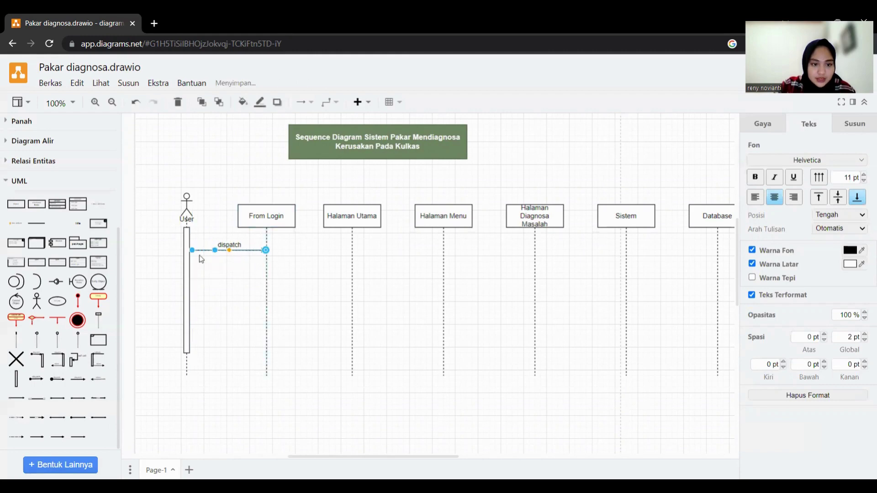
- Move the dispatch arrow slightly lower and bring its start up against the edge of the User activation bar
click(211, 264)
click(192, 254)
drag(192, 254, 223, 273)
key(Up)
key(Up)
key(Up)
key(Up)
key(Up)
key(Up)
key(Up)
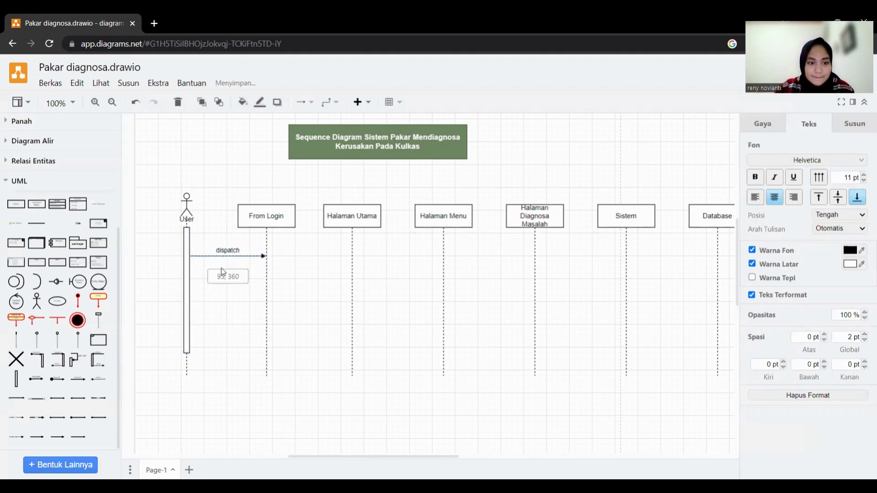
- Label the message arrow between User and From Login "1. Login"
click(227, 251)
double_click(228, 252)
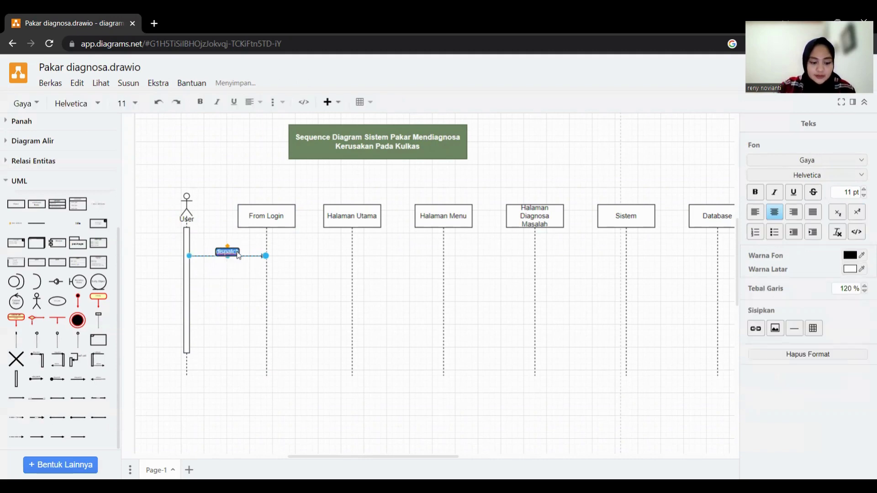
text(1. Log)
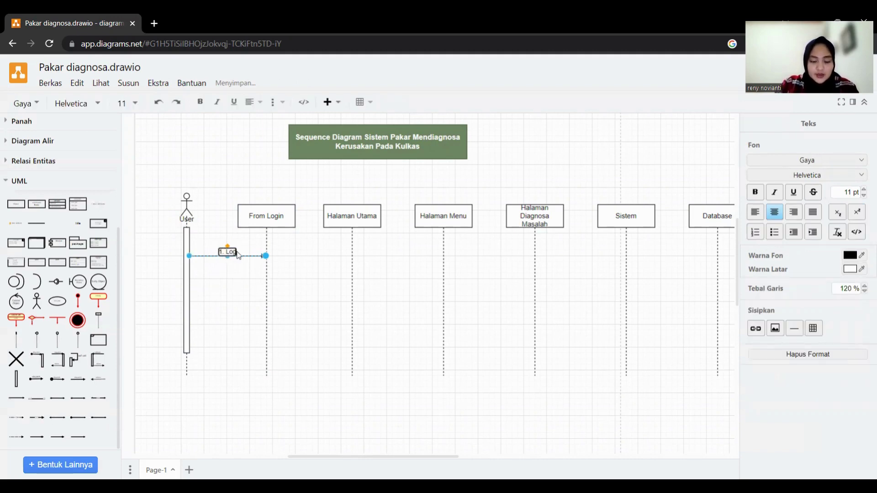
text(in)
click(337, 310)
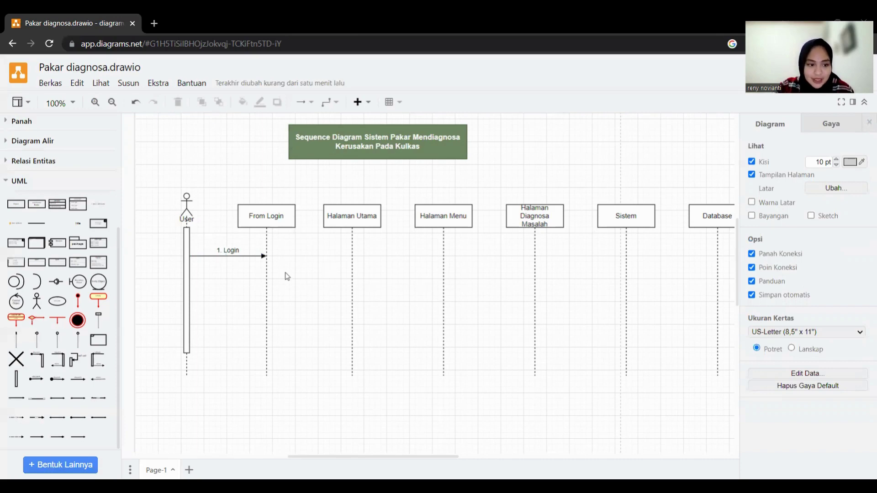
- Add a second message arrow from the From Login lifeline to the Halaman Utama lifeline, just below the first message
click(82, 386)
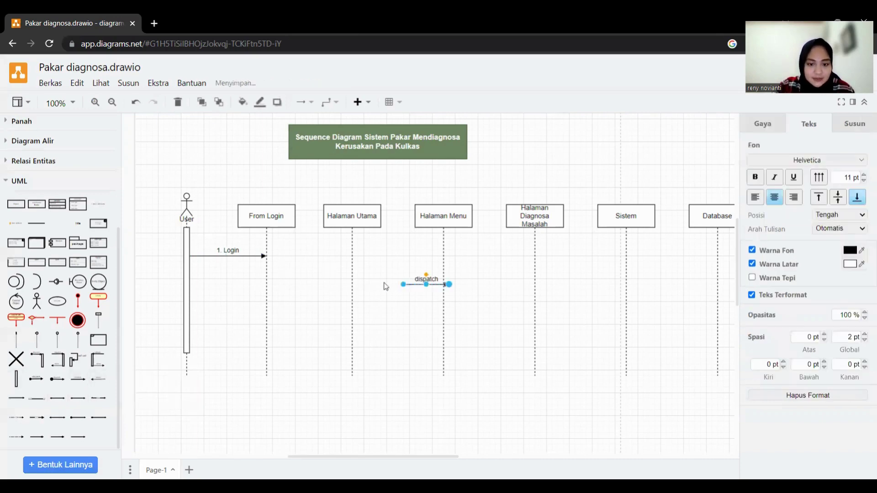
drag(413, 284, 273, 277)
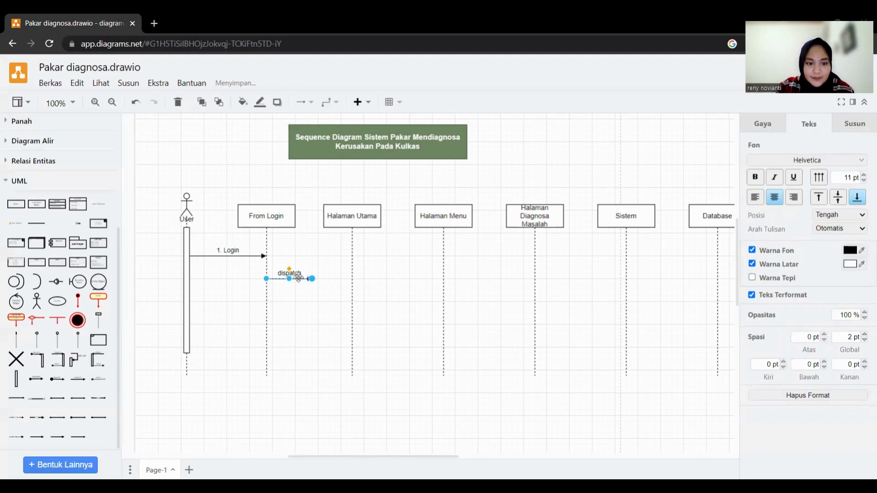
drag(317, 282, 352, 279)
click(438, 351)
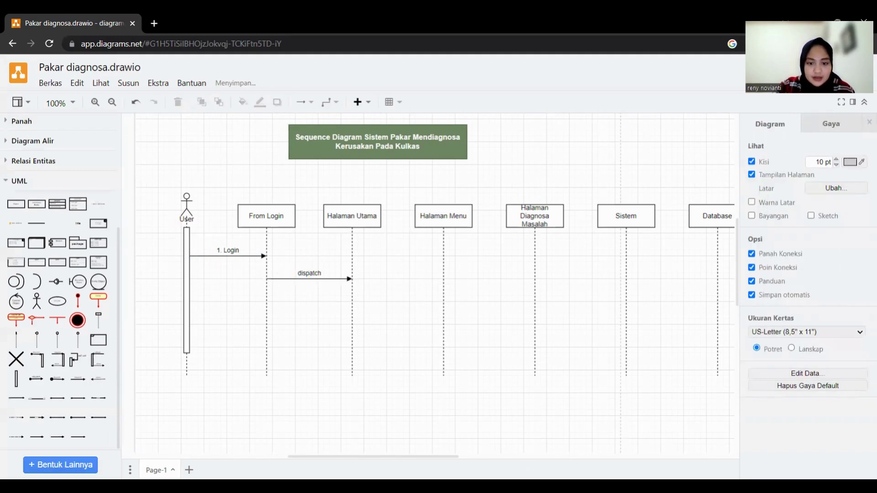
- Label the message arrow between From Login and Halaman Utama "2. Username & Password"
double_click(306, 271)
key(BackSpace)
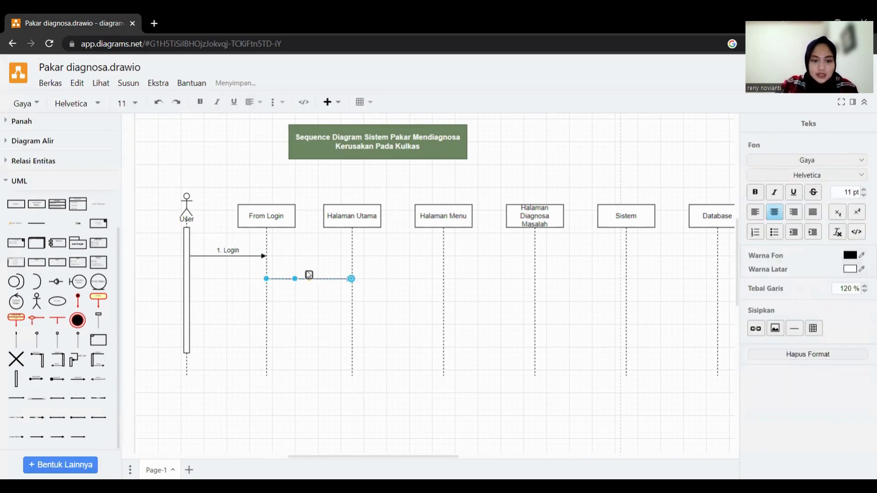
text(2. Username)
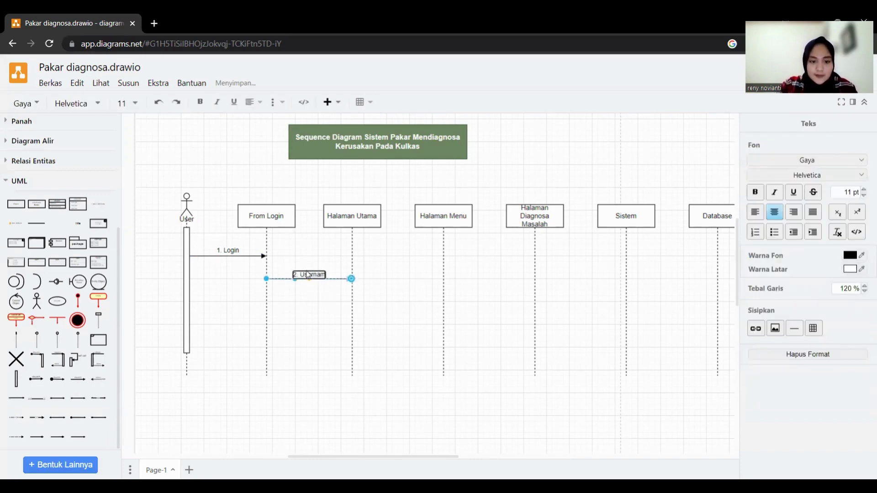
text( &)
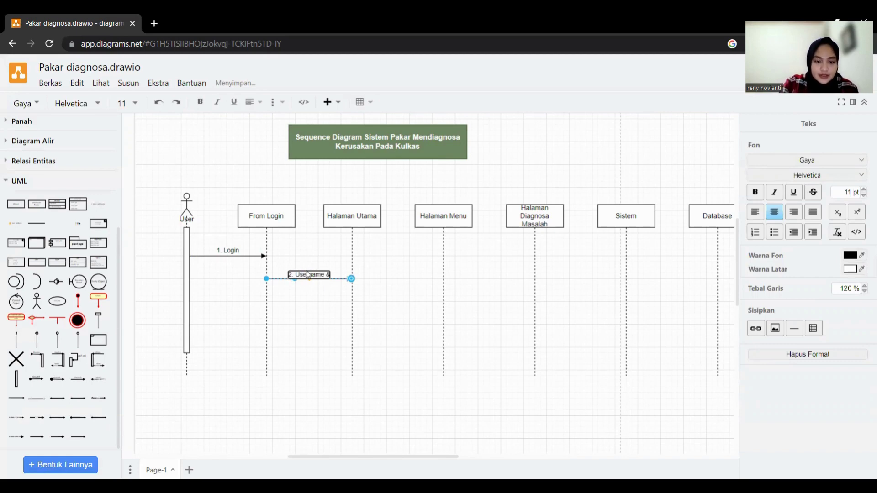
text( Password)
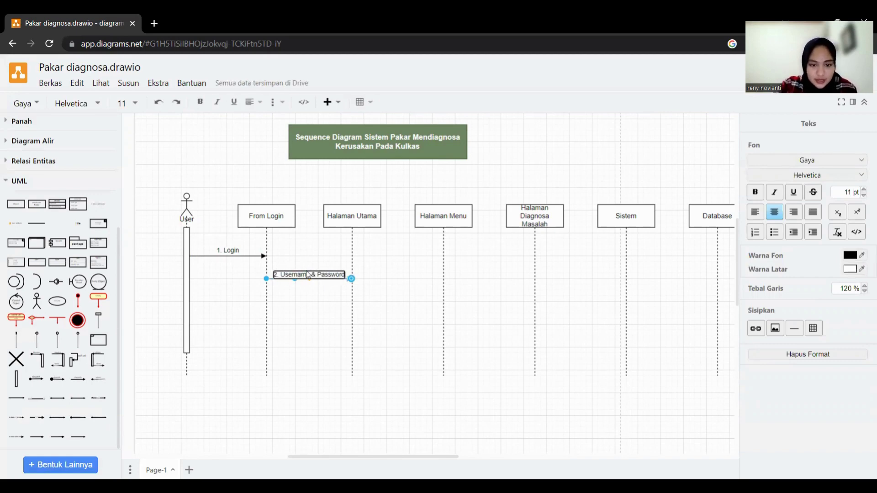
click(409, 258)
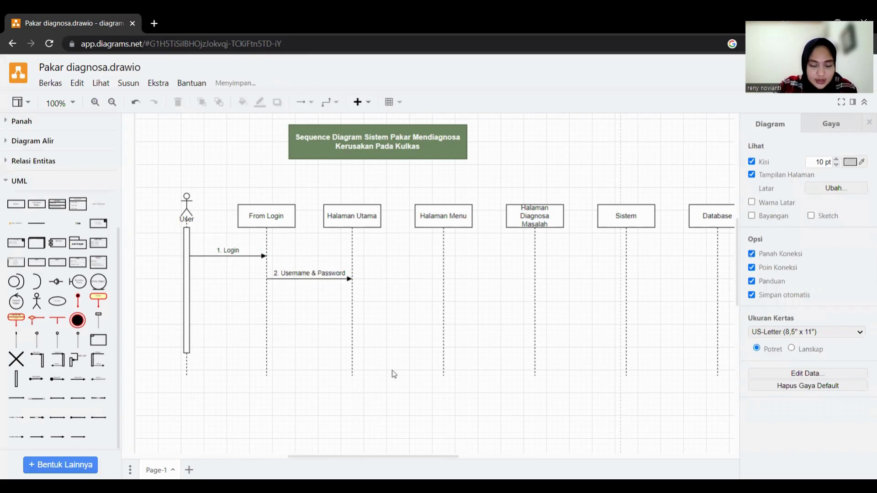
- Add an activation bar on the From Login lifeline starting at the Login arrow, and lengthen it slightly downward
click(16, 379)
drag(428, 276, 266, 276)
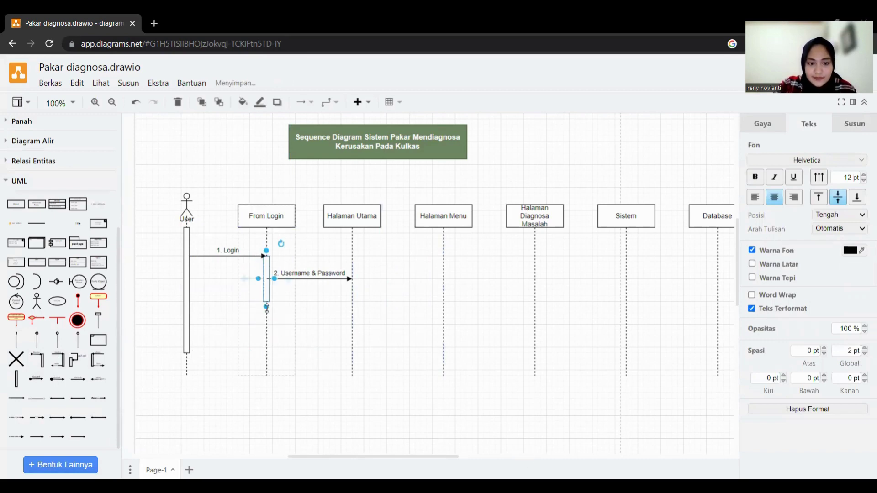
mouse_move(266, 309)
mouse_down()
mouse_move(267, 321)
mouse_move(269, 311)
mouse_up()
click(280, 294)
- Move the start of the "2. Username & Password" arrow off the From Login lifeline to the outer edge of its activation bar
click(280, 278)
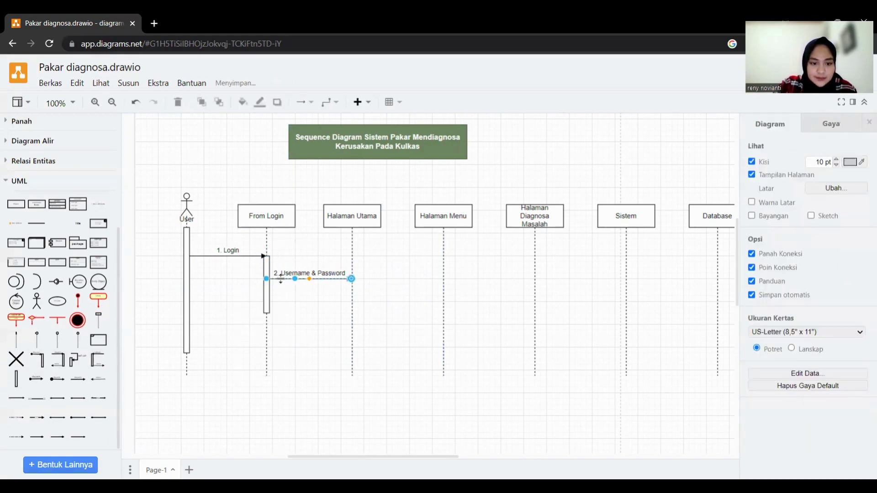
drag(266, 278, 271, 279)
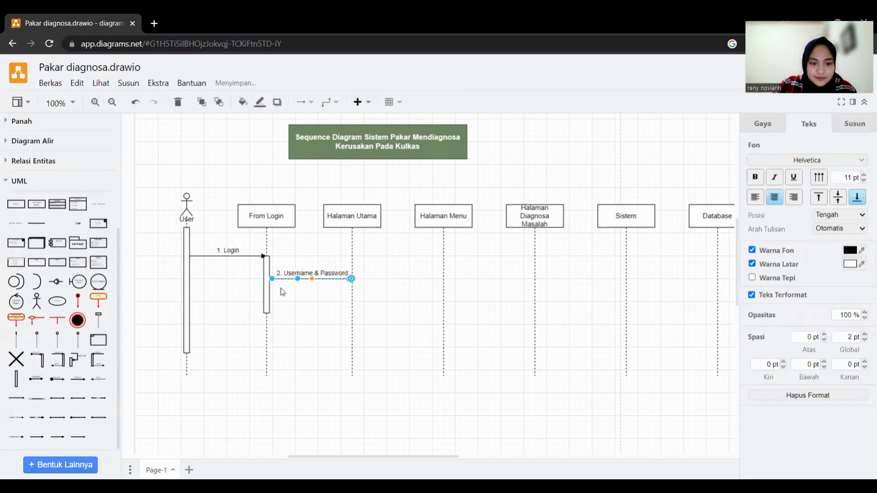
click(282, 292)
- Try to close the small gap between the "2. Username & Password" arrow's start and the From Login activation bar
scroll(276, 294, up, 1)
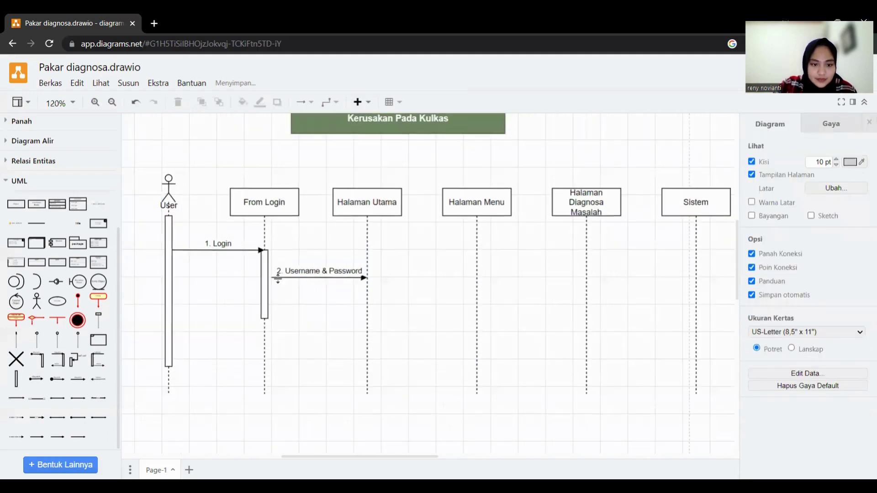
click(278, 278)
drag(271, 278, 262, 276)
click(280, 289)
scroll(278, 288, up, 2)
click(273, 273)
click(285, 290)
click(264, 274)
click(275, 291)
ctrl+scroll(276, 293, down, 1)
ctrl+scroll(276, 292, down, 1)
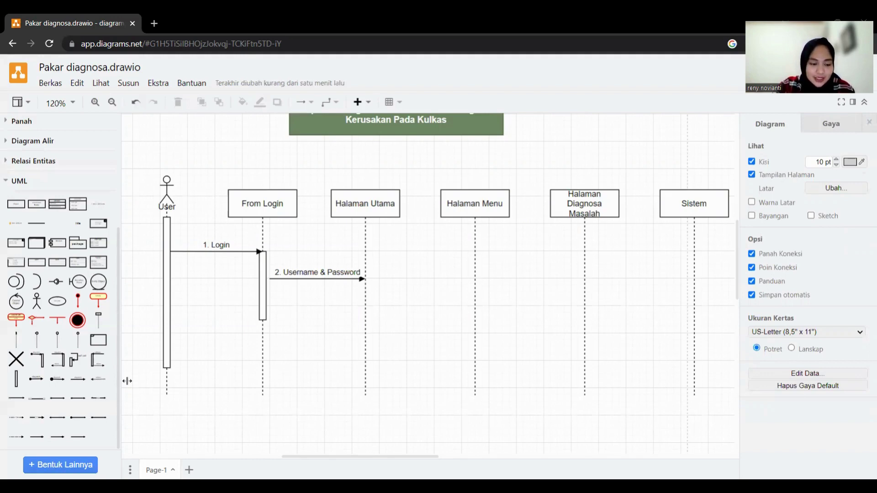
- Add a dashed return arrow from the Halaman Utama lifeline back to the From Login activation bar, below the second message
mouse_move(104, 382)
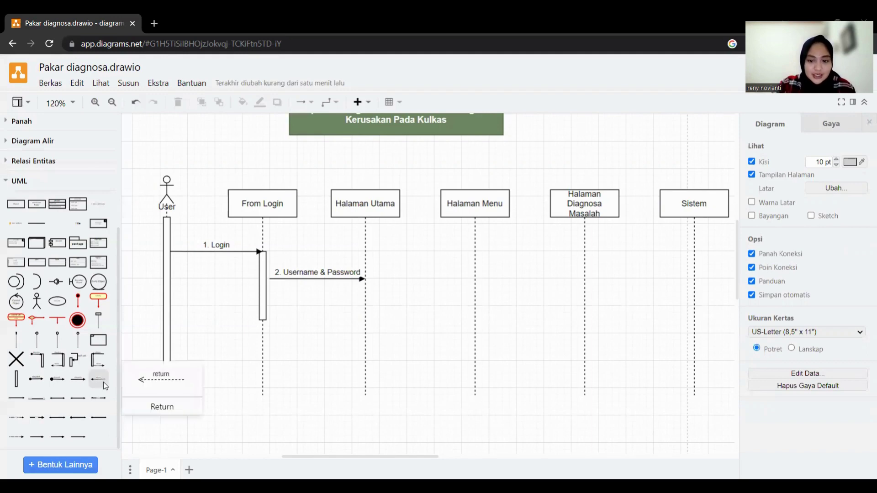
click(103, 381)
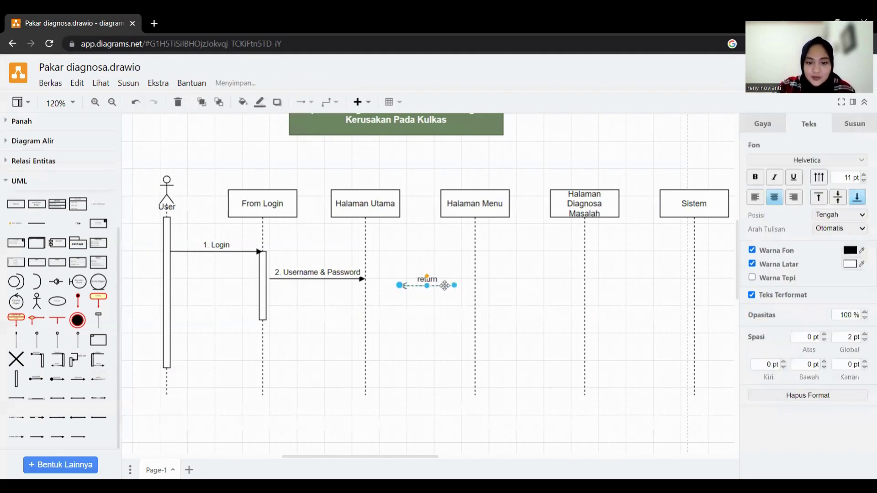
drag(445, 282, 357, 313)
click(429, 286)
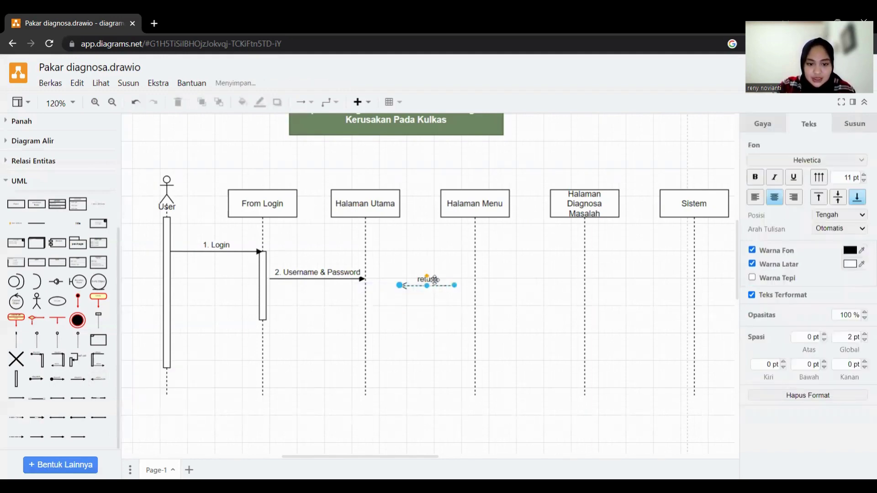
drag(434, 285, 264, 302)
click(280, 319)
scroll(283, 314, up, 2)
click(254, 303)
click(273, 320)
click(258, 301)
click(271, 317)
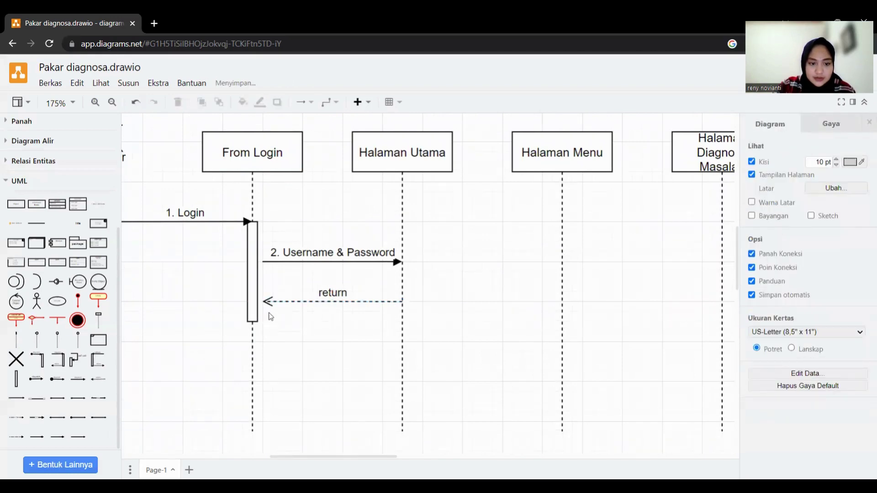
- Attach the return arrow's end and the start of the "2. Username & Password" arrow flush to the edge of the From Login activation bar
scroll(326, 327, down, 2)
scroll(327, 328, up, 2)
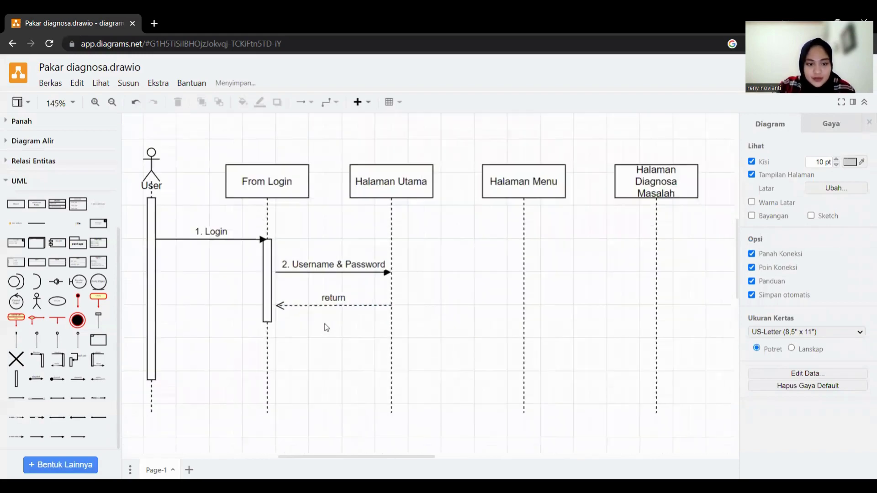
click(273, 306)
drag(273, 306, 261, 303)
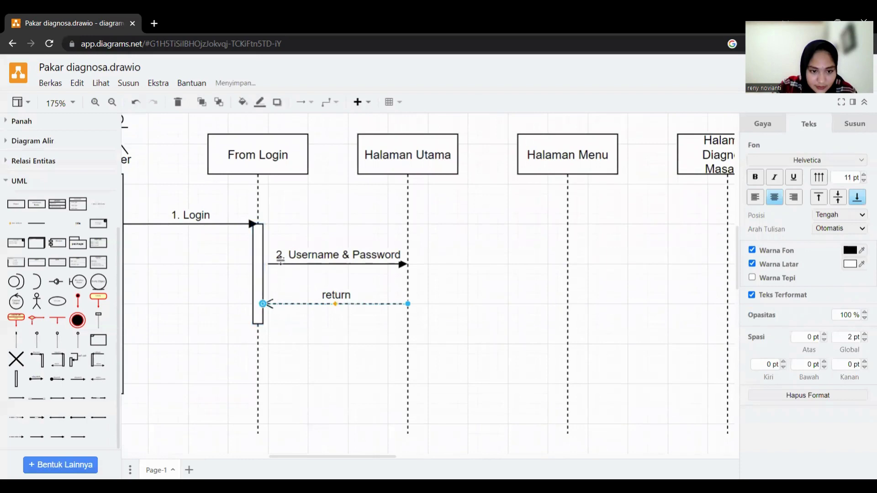
drag(270, 268, 264, 264)
click(282, 294)
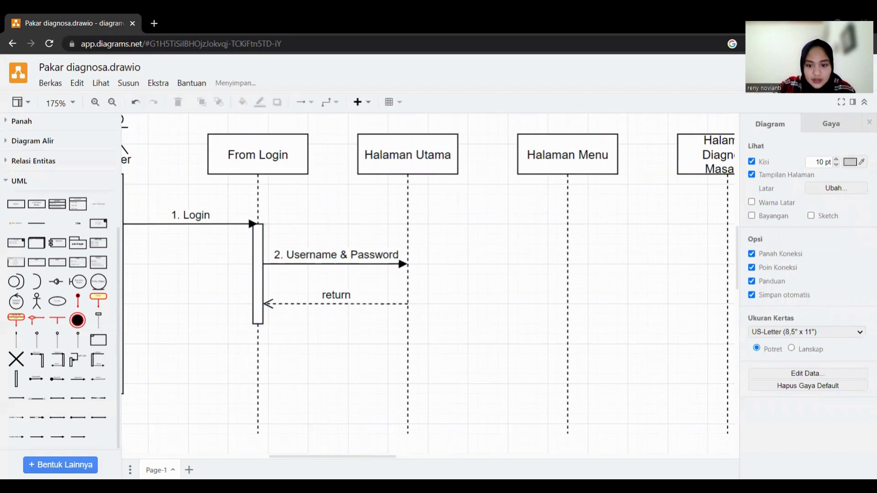
- Relabel the dashed return arrow between Halaman Utama and From Login as "3. Login gagal"
double_click(339, 297)
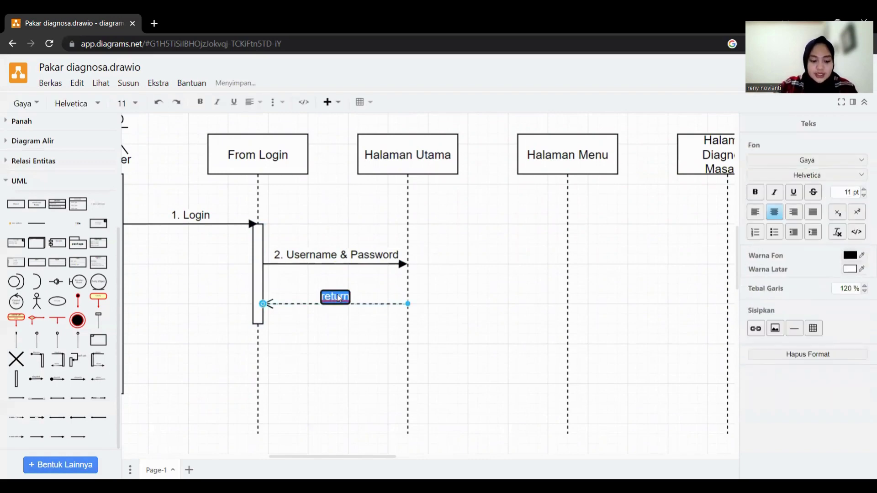
text(3. Log)
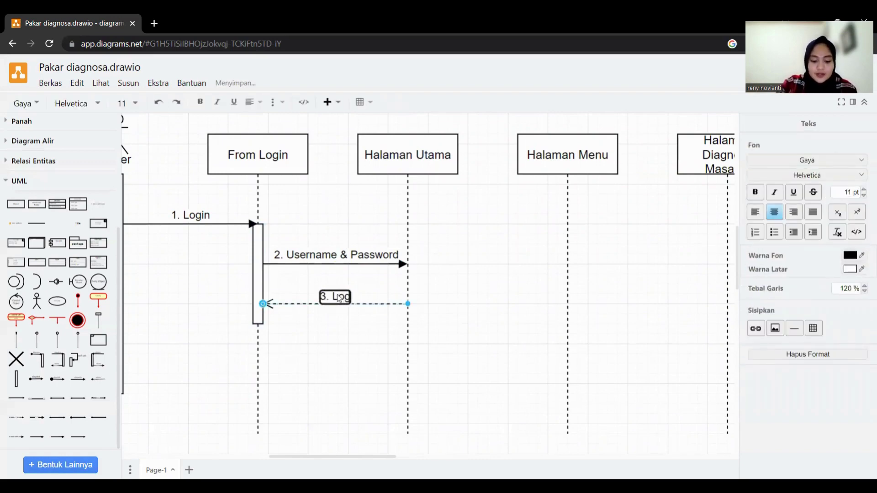
text(in gagak)
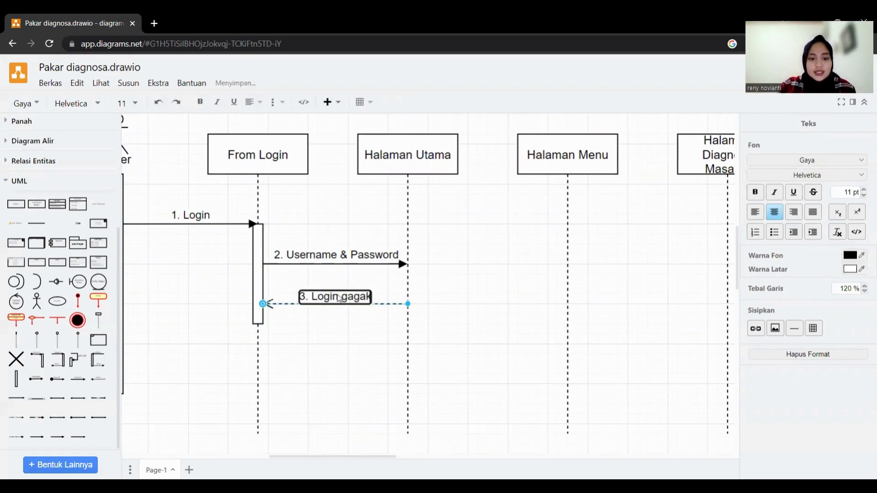
key(BackSpace)
text(l)
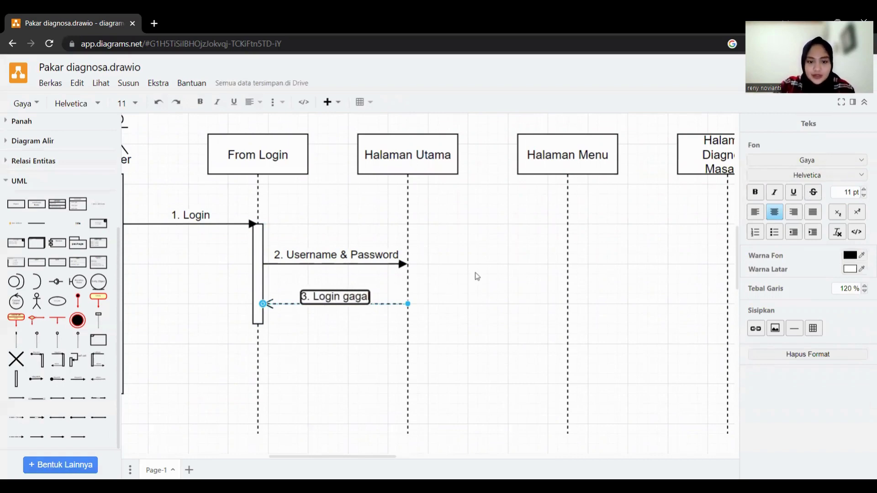
click(477, 279)
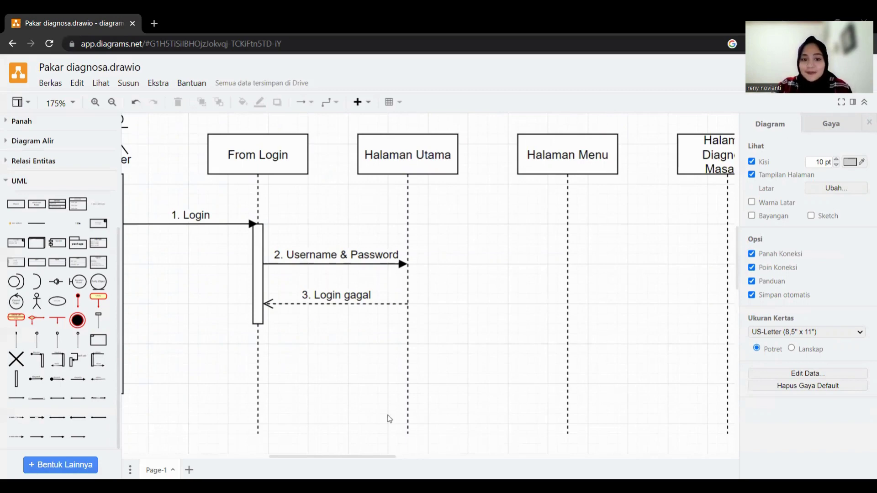
- Add a message arrow from the Halaman Utama lifeline to the Halaman Menu lifeline below the third message, labelled "4. Menu Seleksi"
drag(357, 458, 378, 453)
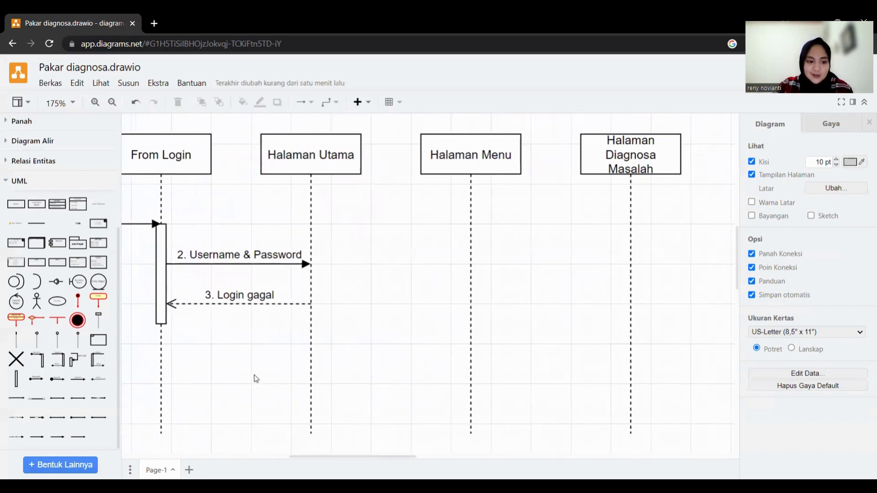
mouse_move(81, 387)
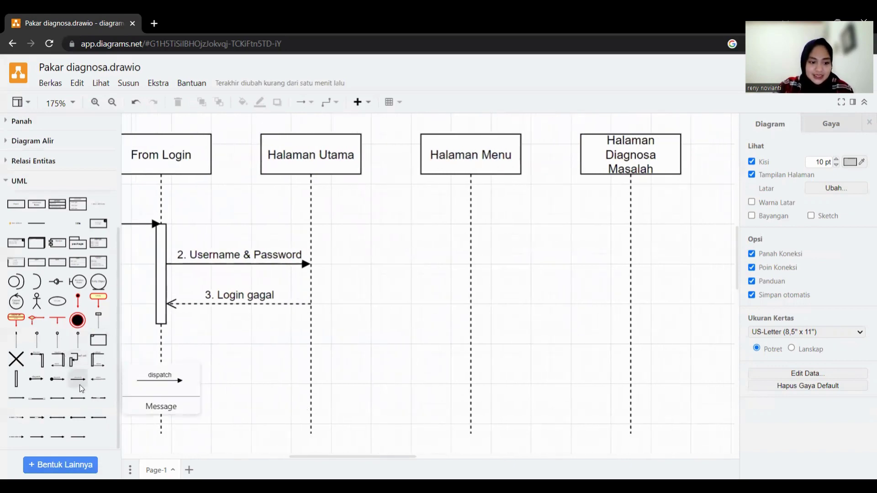
drag(81, 388, 320, 348)
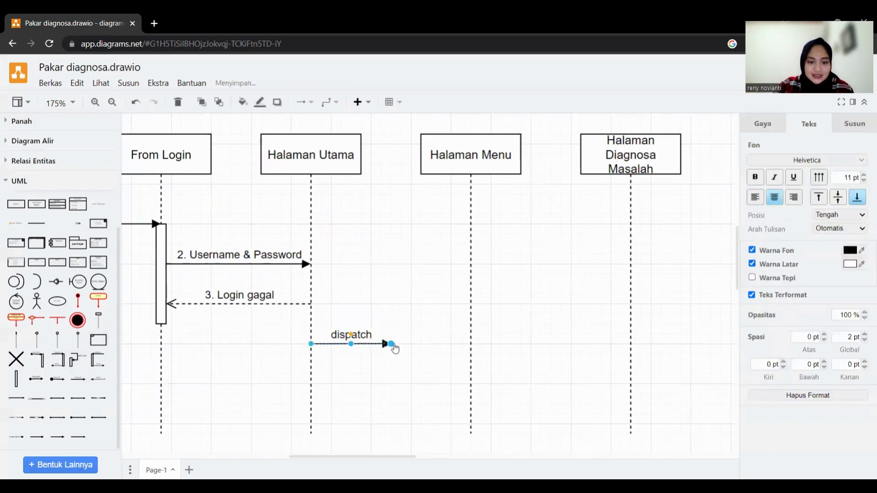
drag(392, 343, 470, 343)
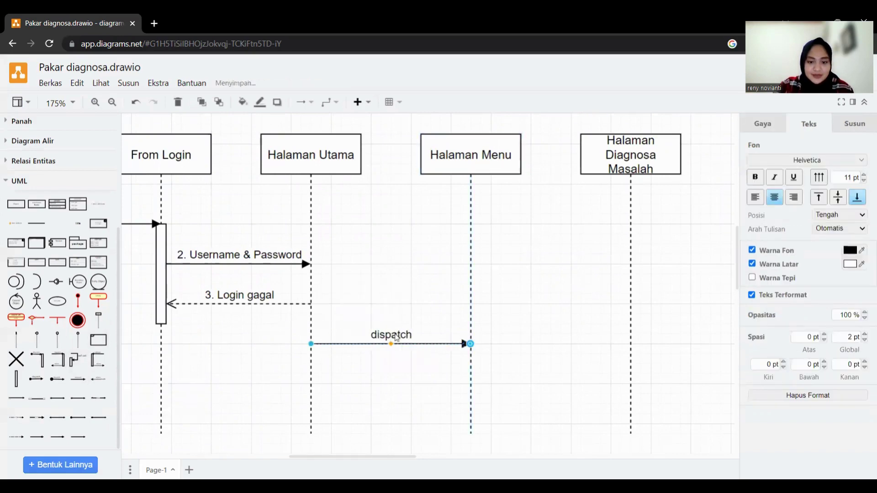
double_click(392, 336)
text(4.)
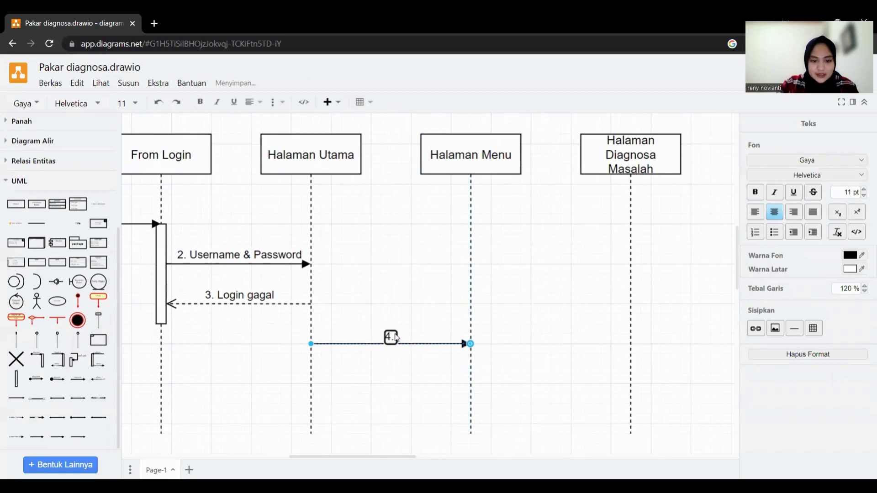
text( Menu S)
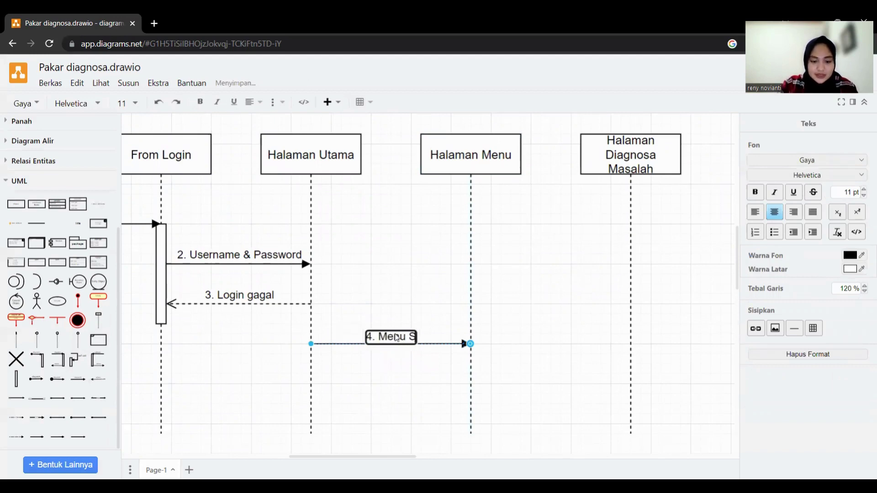
text(eleksi)
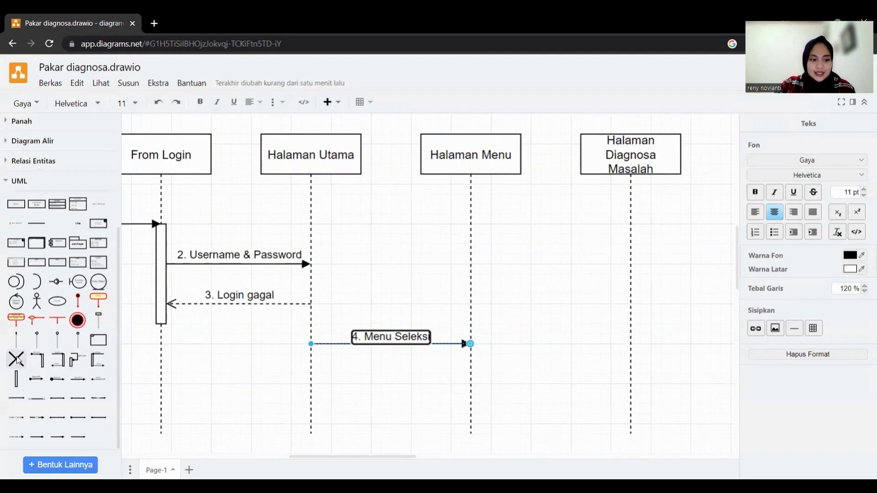
- Add an activation bar on the Halaman Utama lifeline starting at the "2. Username & Password" arrow and extend it below the "4. Menu Seleksi" arrow
mouse_move(16, 383)
drag(16, 383, 311, 303)
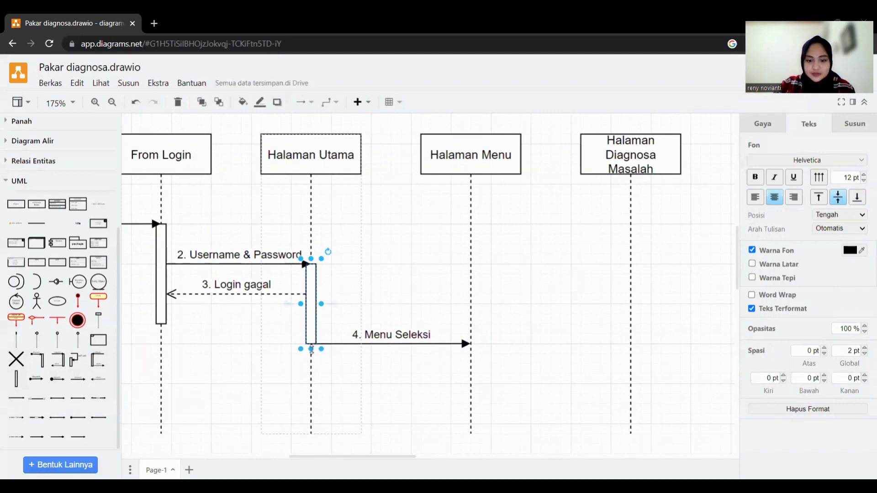
drag(311, 349, 311, 404)
- Move the start of the "4. Menu Seleksi" arrow to the outer edge of the Halaman Utama activation bar
click(335, 344)
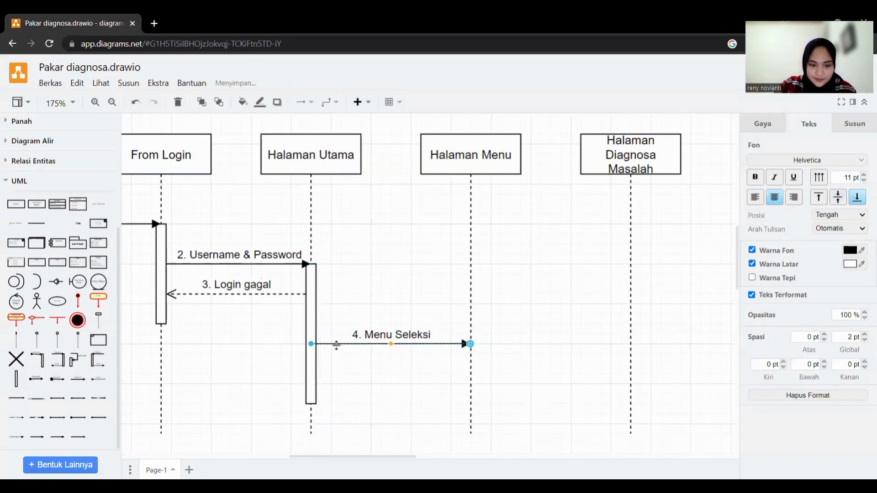
mouse_move(311, 344)
mouse_down()
mouse_move(322, 343)
mouse_move(305, 337)
mouse_move(322, 340)
mouse_move(298, 334)
mouse_up()
click(333, 360)
scroll(333, 360, up, 1)
scroll(328, 358, up, 2)
click(313, 335)
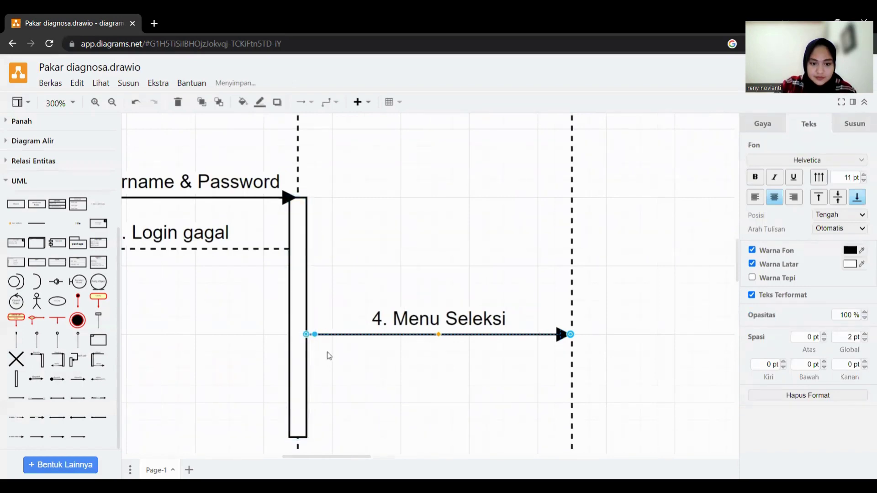
click(327, 354)
scroll(327, 354, down, 4)
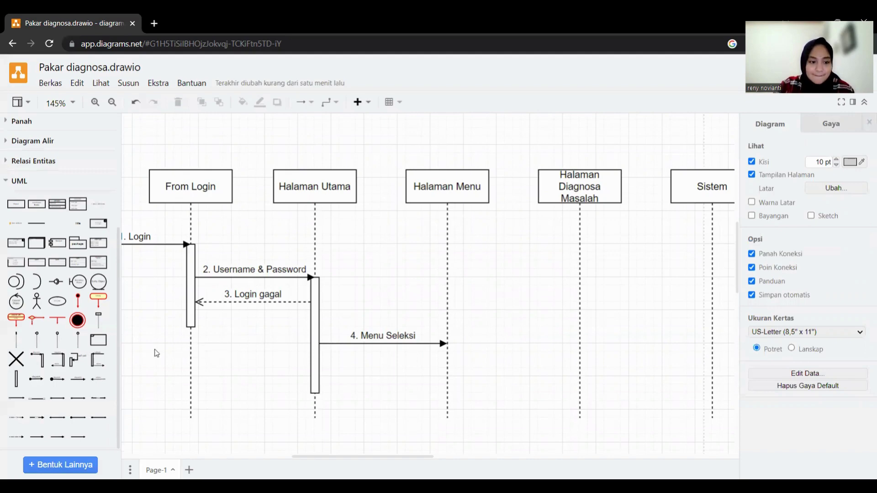
- Add a message arrow from the Halaman Menu lifeline to the Halaman Diagnosa Masalah lifeline, labelled "5. Klik Diagnose ()"
mouse_move(82, 384)
drag(82, 384, 454, 393)
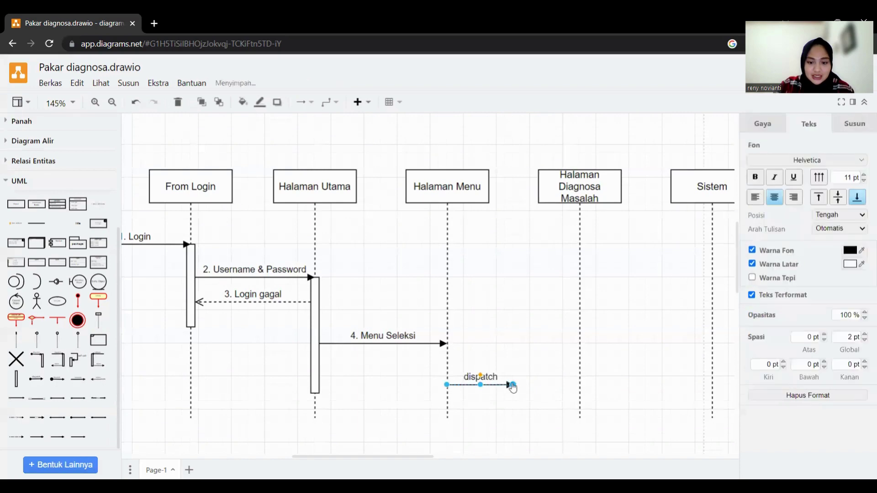
drag(513, 385, 579, 385)
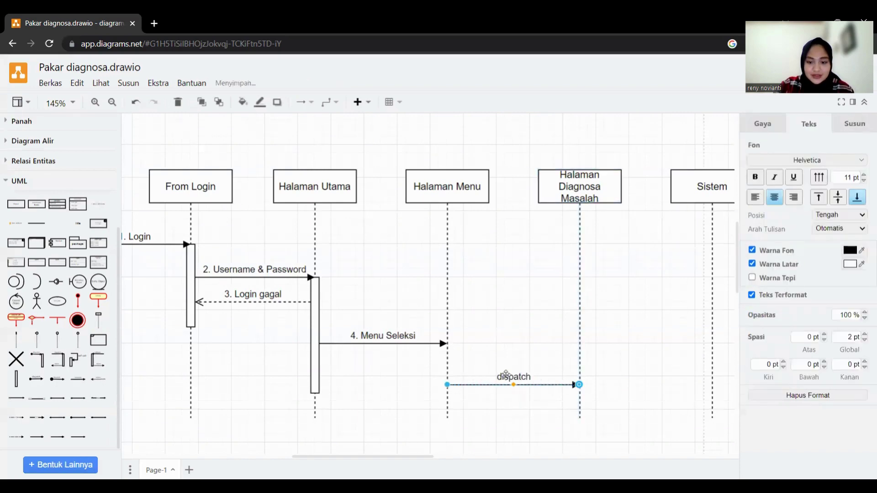
double_click(507, 378)
text(5. Klik)
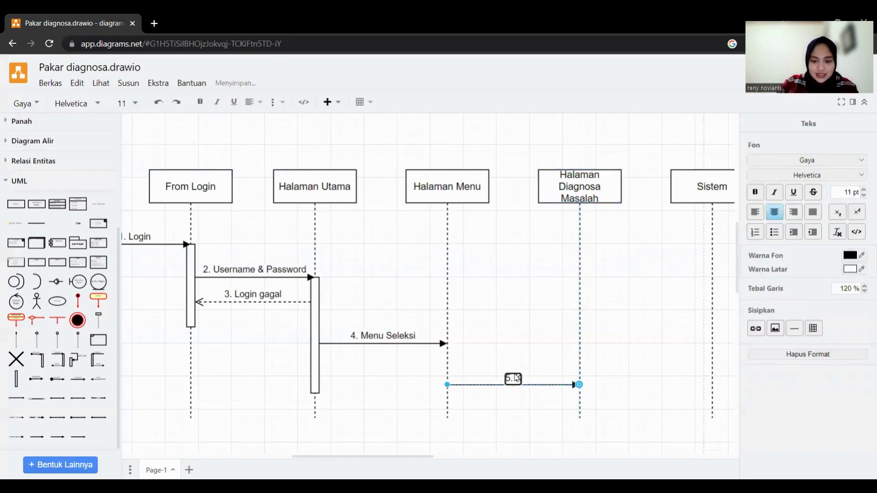
text( D)
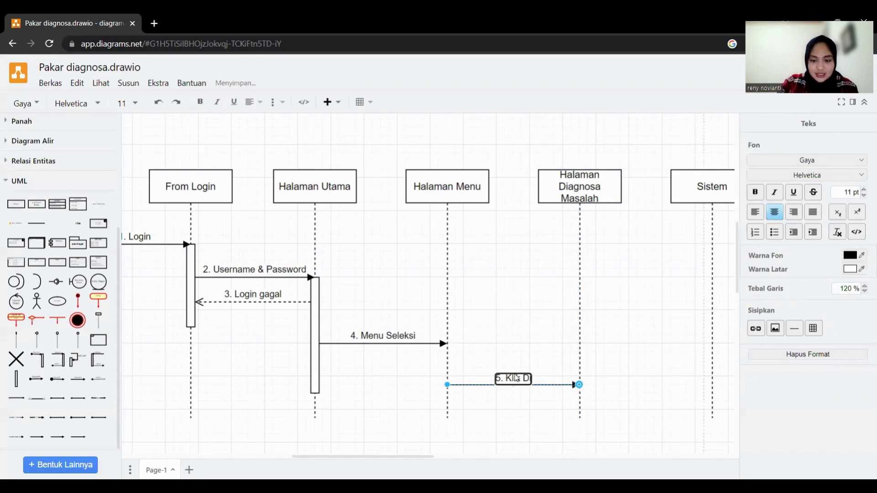
text(iagnose ())
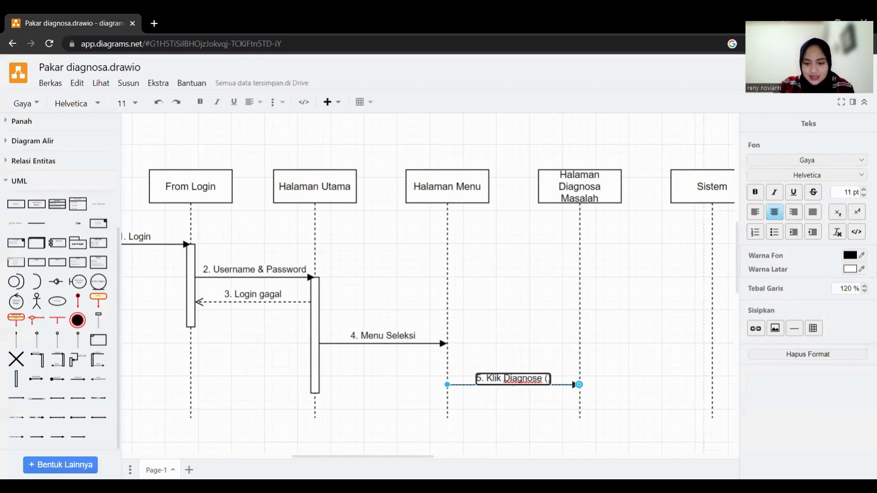
key(Escape)
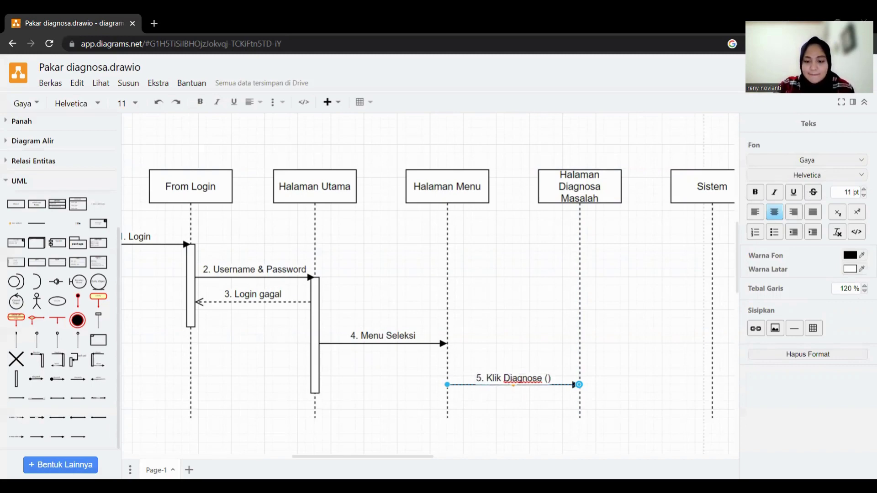
click(376, 369)
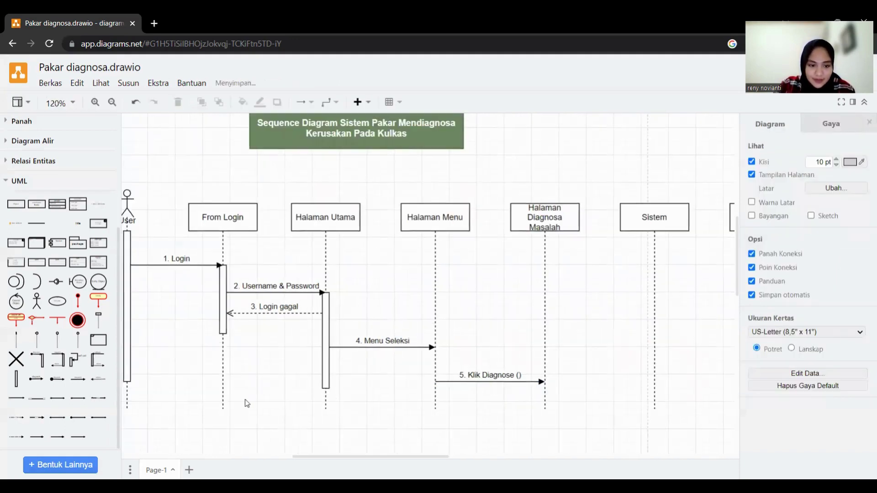
- Lengthen the User lifeline downward and extend its activation bar nearly to the lifeline's new end
scroll(203, 408, down, 1)
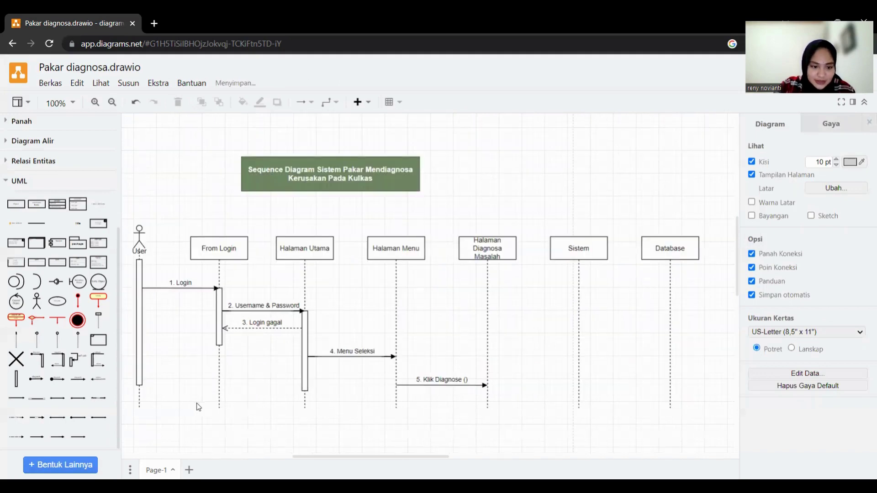
click(139, 408)
drag(139, 413, 139, 447)
click(139, 385)
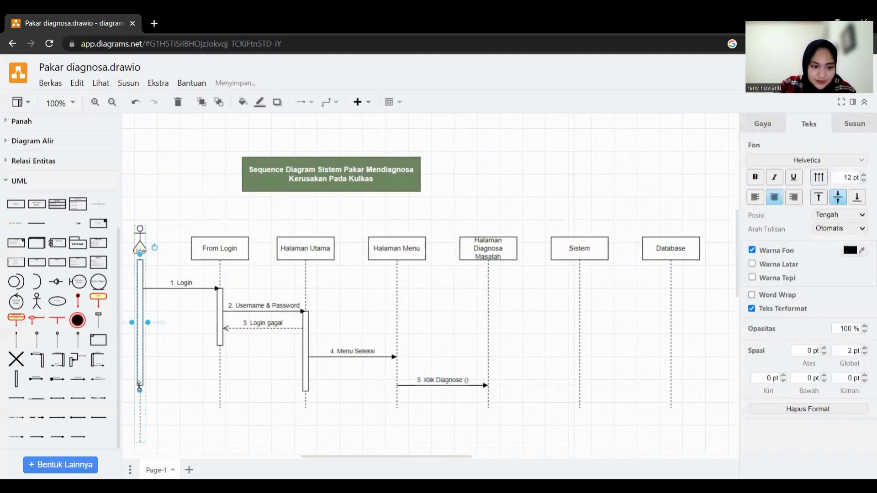
drag(140, 386, 138, 426)
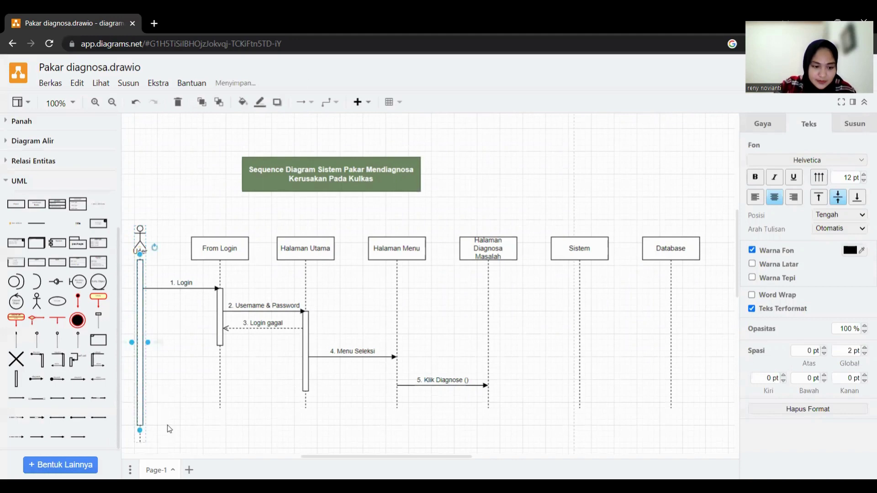
click(167, 425)
- Lengthen the lifelines from From Login through Database downward to about the same depth as the User lifeline
click(220, 402)
drag(220, 408, 218, 444)
click(305, 406)
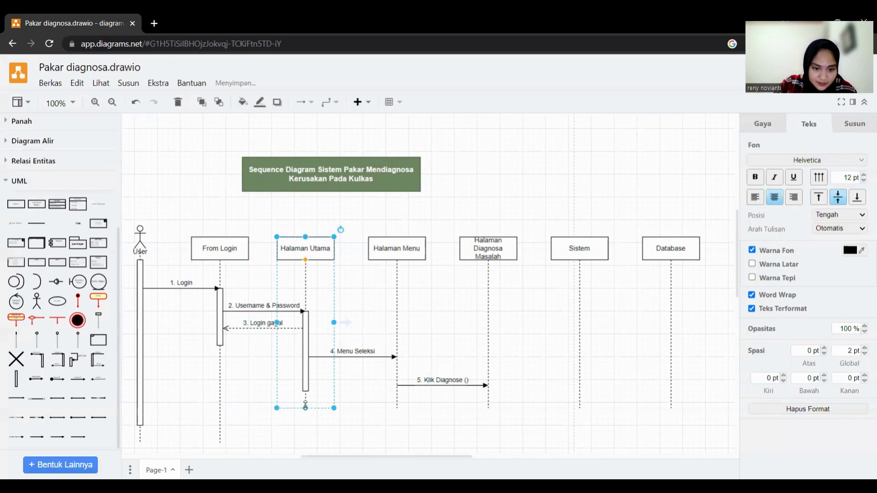
drag(305, 408, 309, 442)
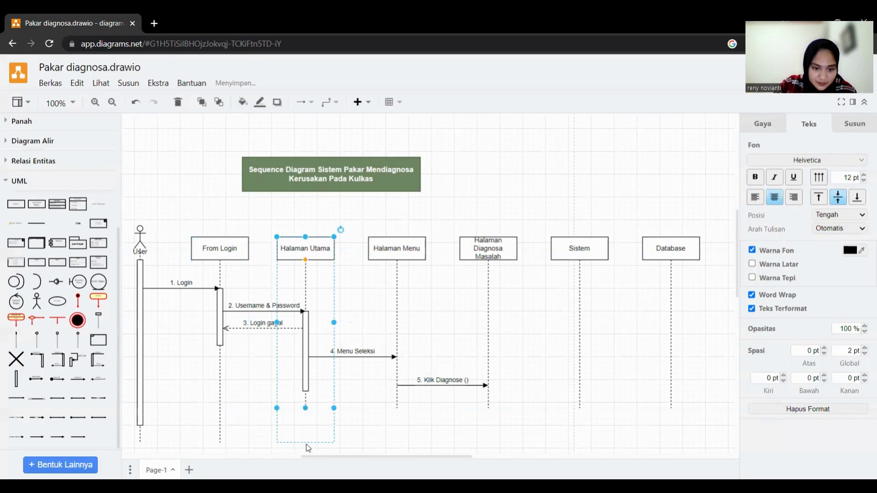
click(397, 404)
drag(397, 410, 396, 441)
drag(458, 218, 697, 436)
drag(487, 407, 488, 439)
drag(580, 408, 579, 442)
click(670, 403)
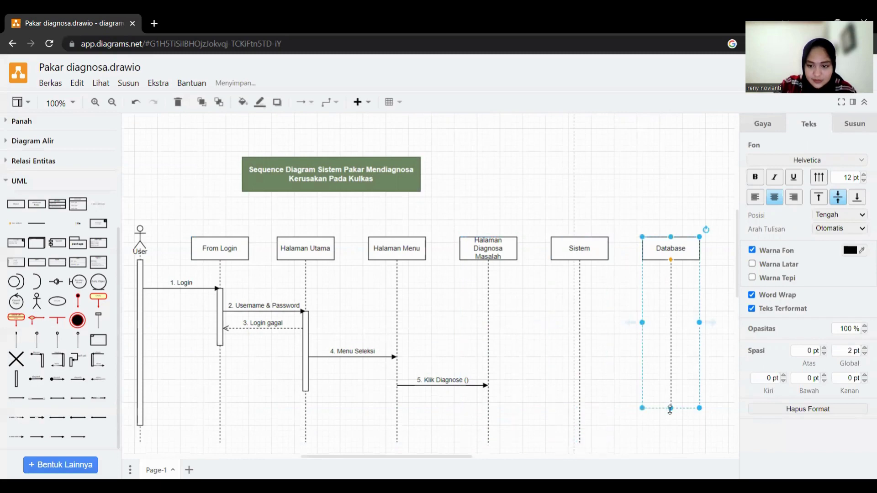
drag(670, 408, 671, 436)
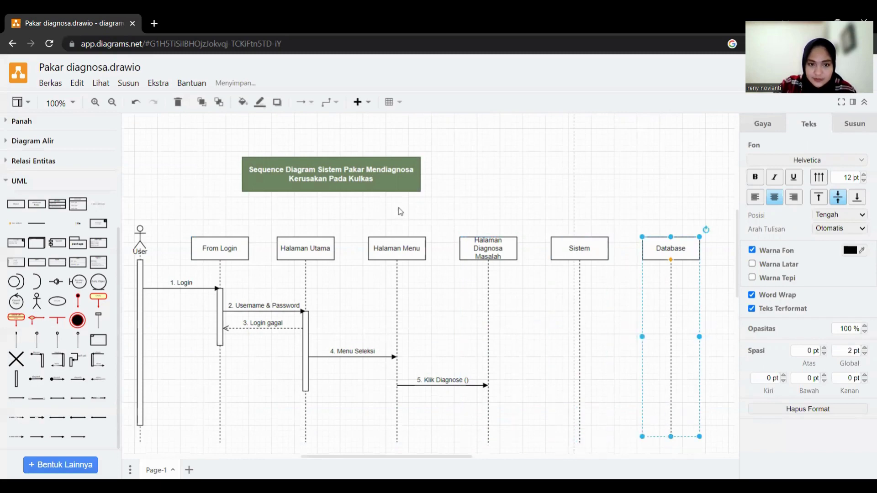
- Shift the green diagram title box rightward so that it sits centrally above the lifelines
drag(379, 188, 447, 189)
click(567, 167)
- Add an activation bar on the Halaman Menu lifeline starting at the "4. Menu Seleksi" arrow and reaching below the fifth message
scroll(568, 173, down, 3)
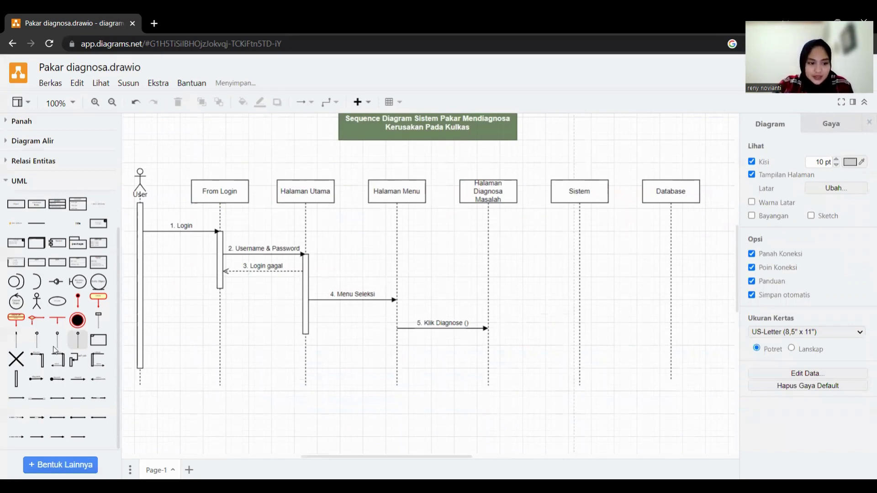
drag(34, 348, 396, 307)
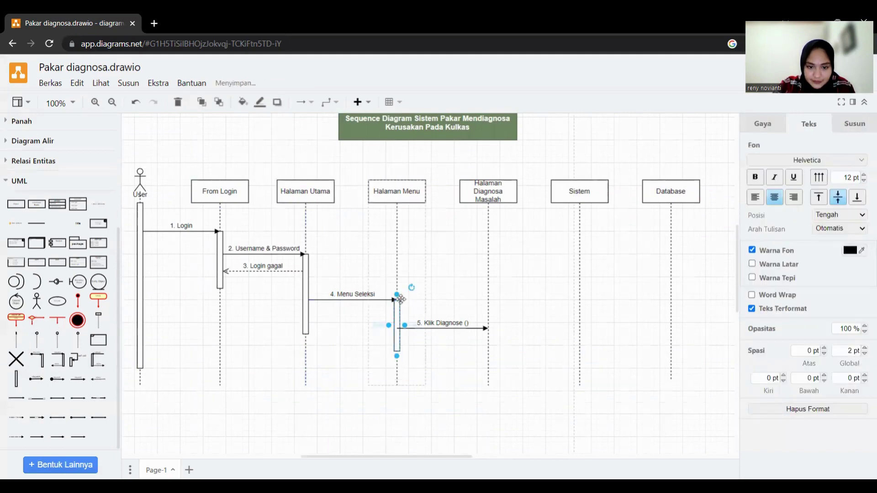
- Extend the activation bar on the Halaman Menu lifeline downward to about the bottom of the User activation bar
click(418, 313)
click(397, 341)
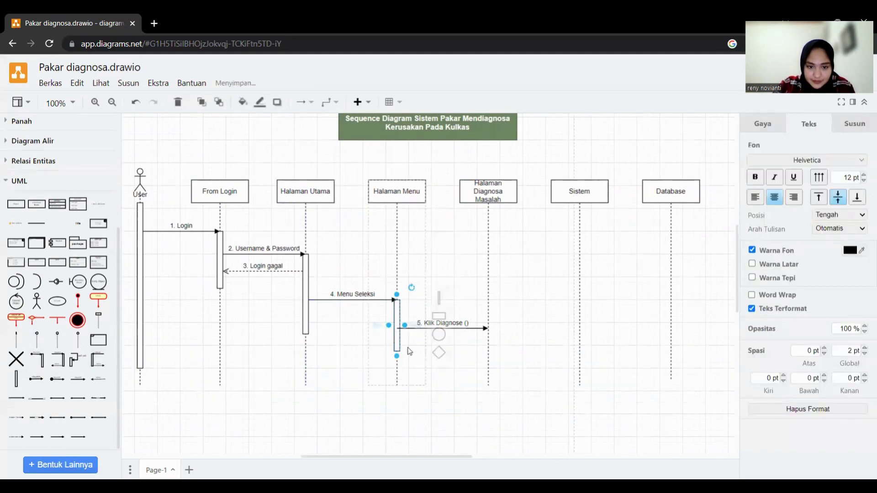
click(468, 416)
click(396, 347)
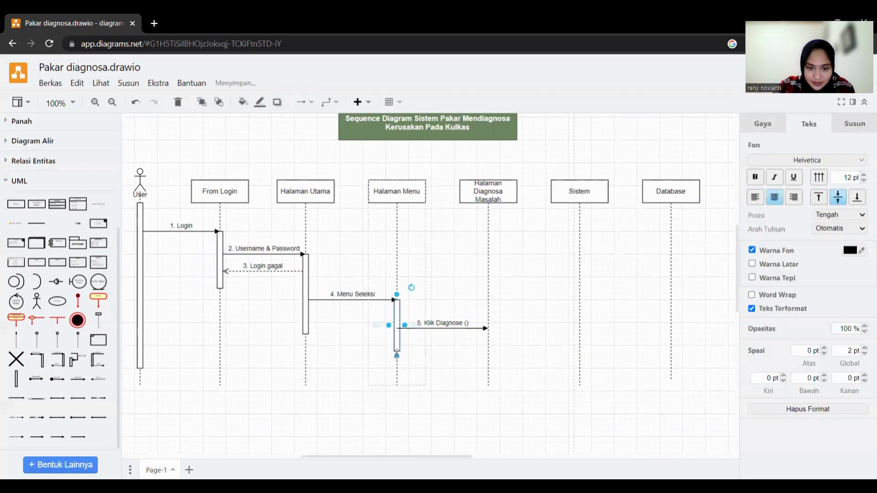
mouse_move(396, 355)
mouse_down()
mouse_move(397, 375)
mouse_move(397, 368)
mouse_up()
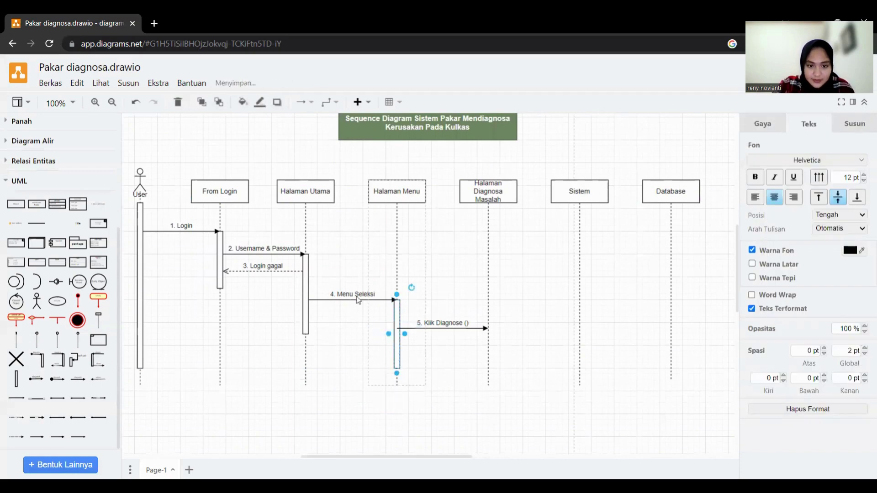
- Raise the "4. Menu Seleksi" arrow and the Halaman Menu activation bar slightly, keeping the arrowhead at the bar's upper end
click(356, 299)
drag(364, 295, 398, 305)
click(397, 311)
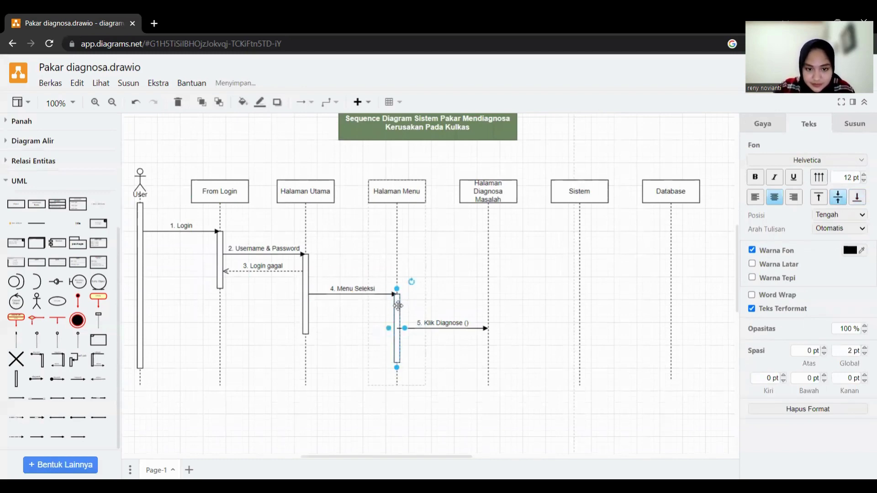
- Move the "5. Klik Diagnose ()" arrow up by two grid steps, closer to the "4. Menu Seleksi" arrow
click(458, 328)
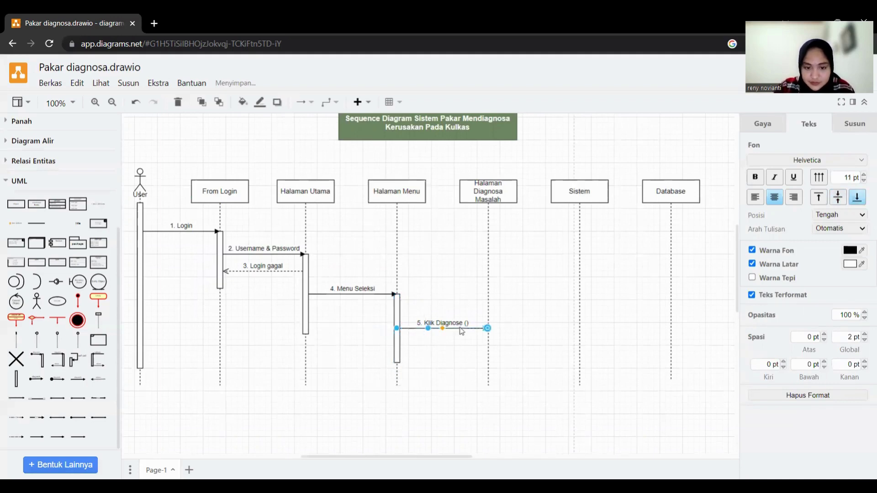
key(shift+Up)
key(shift+Up)
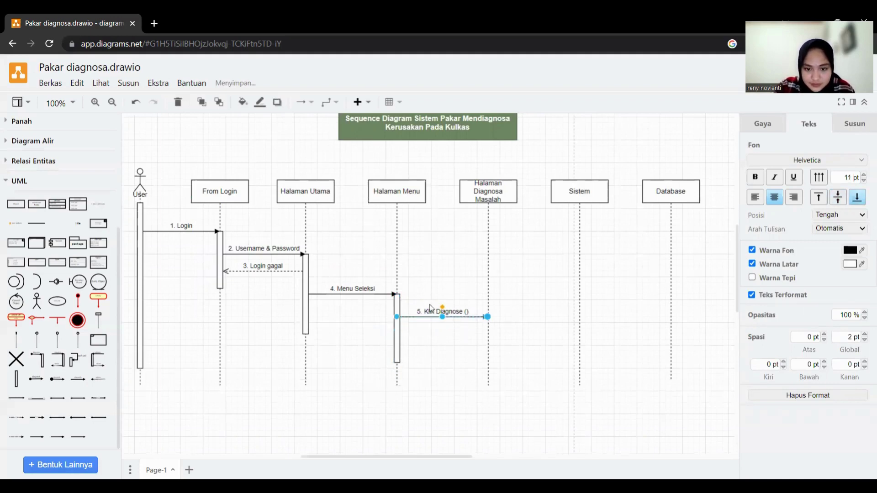
click(397, 358)
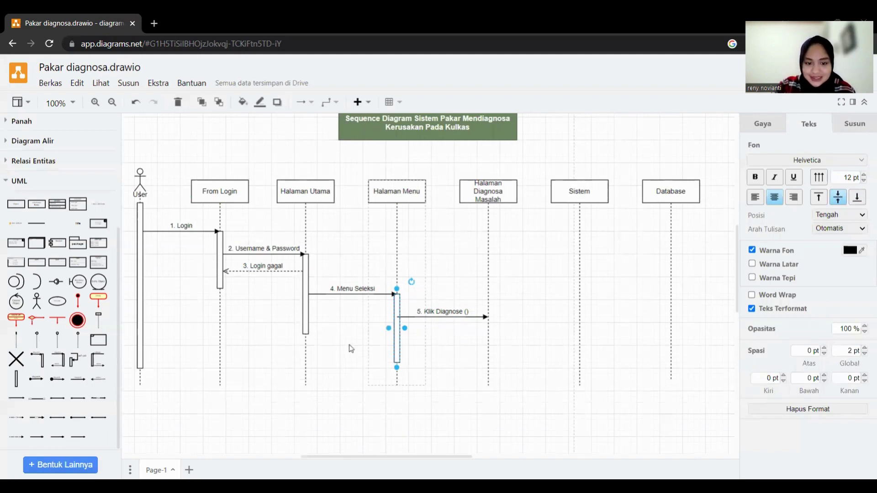
- Adjust the start of the "5. Klik Diagnose ()" arrow so that it begins at the right edge of the Halaman Menu activation bar
scroll(413, 326, up, 1)
click(399, 316)
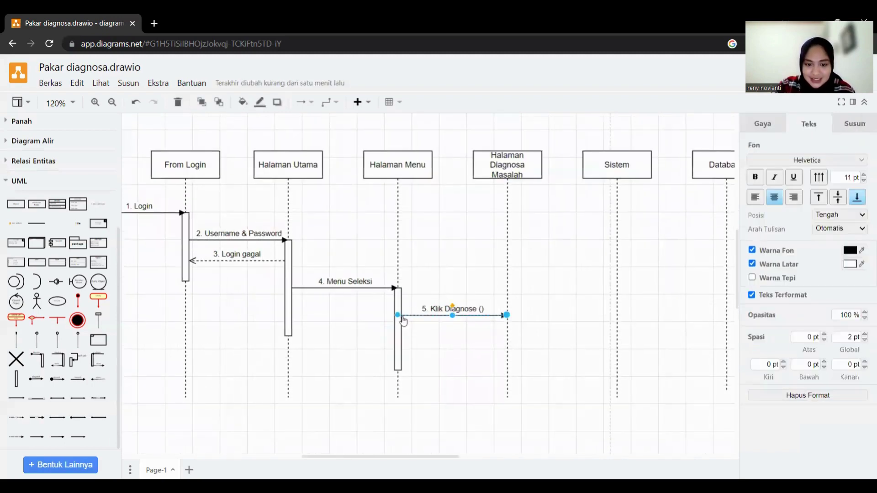
drag(399, 316, 398, 315)
click(410, 323)
scroll(409, 323, up, 2)
click(406, 318)
click(424, 338)
scroll(423, 339, down, 2)
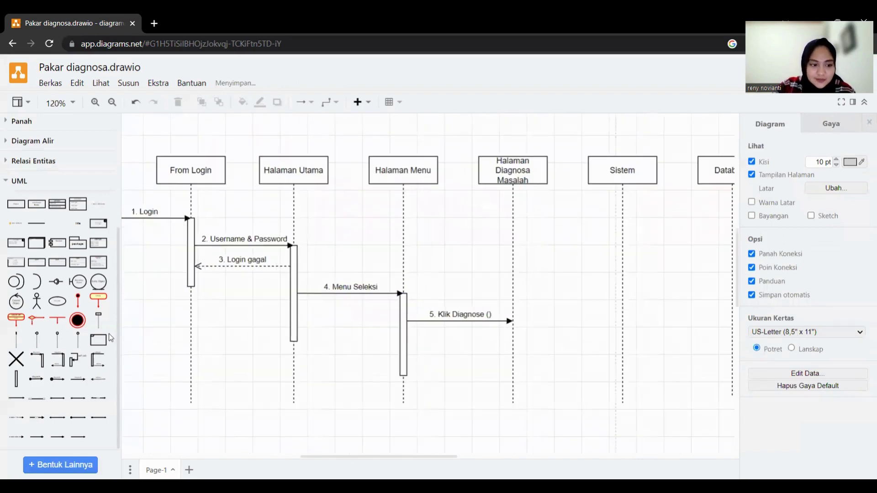
- Add a solid message arrow from the Halaman Diagnosa Masalah lifeline to the Sistem lifeline, labelled "6. Memproses"
drag(78, 377, 622, 348)
drag(570, 343, 573, 344)
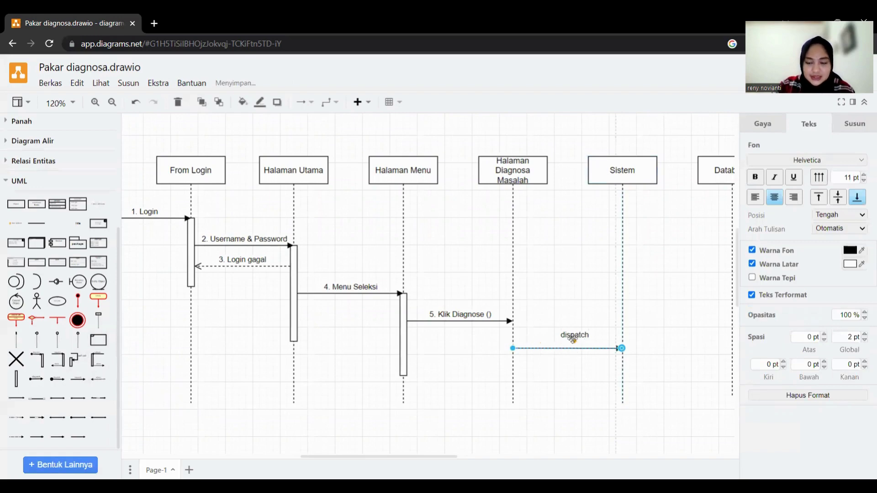
double_click(570, 345)
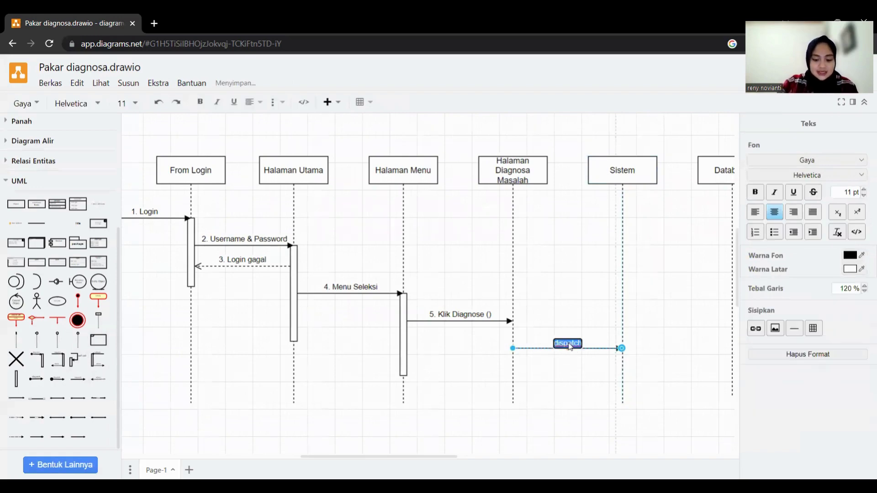
key(BackSpace)
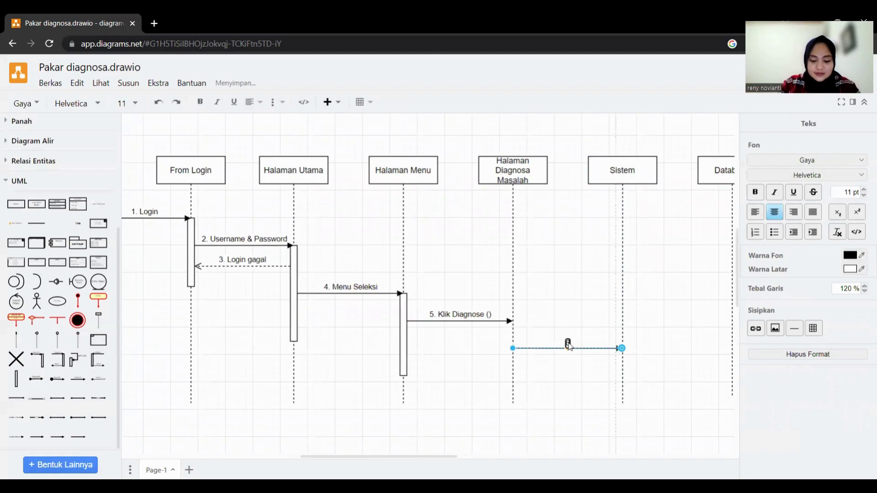
text(6. Memp)
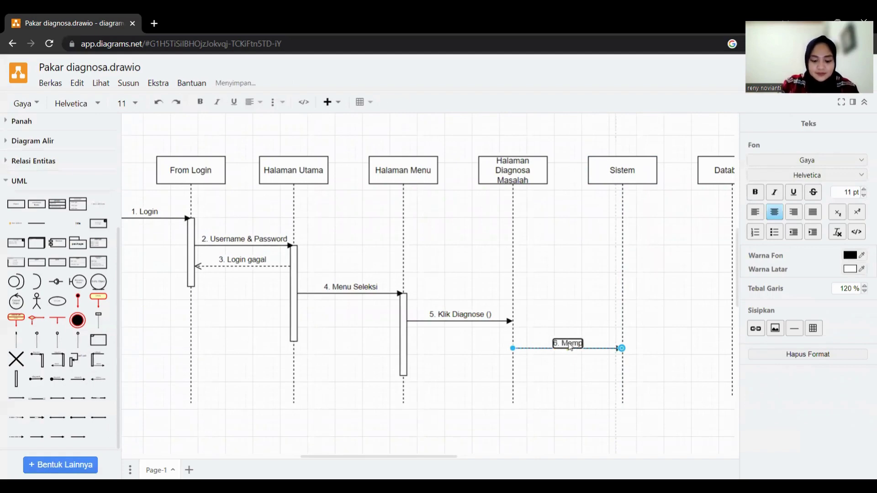
text(roses)
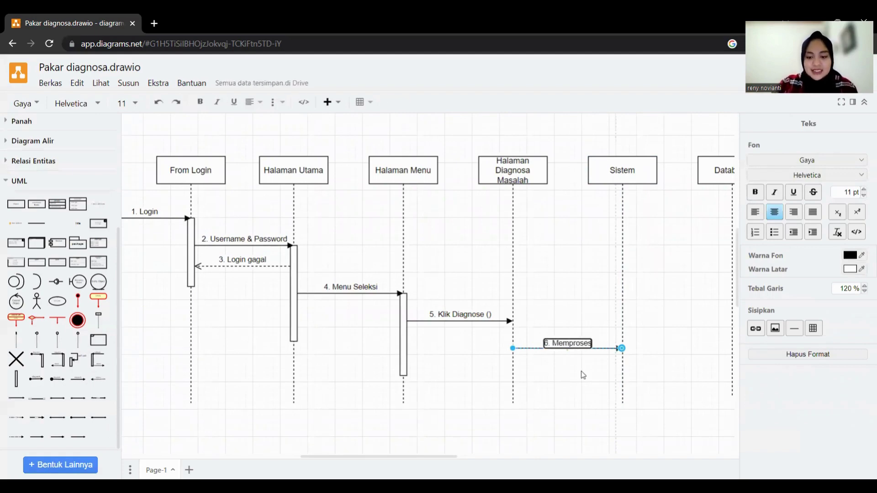
click(583, 376)
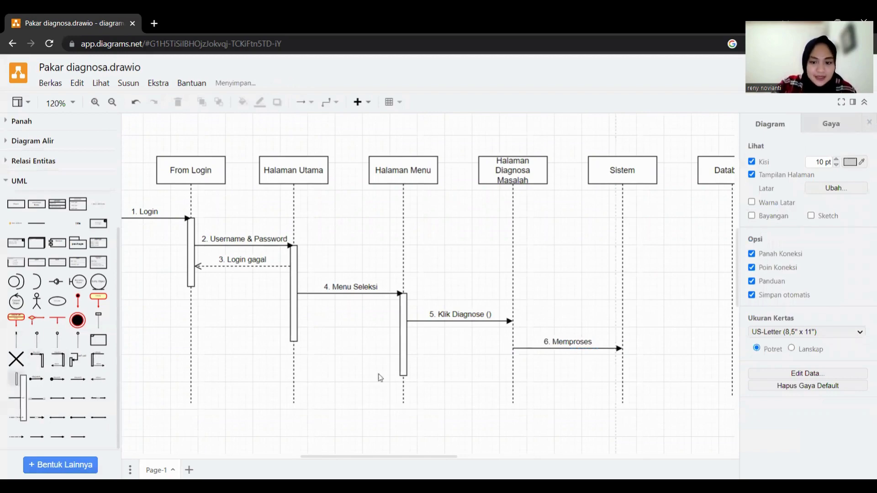
- Add an activation bar on Halaman Diagnosa Masalah from the fifth arrow downward, and start the "6. Memproses" arrow at its right edge
drag(380, 377, 513, 328)
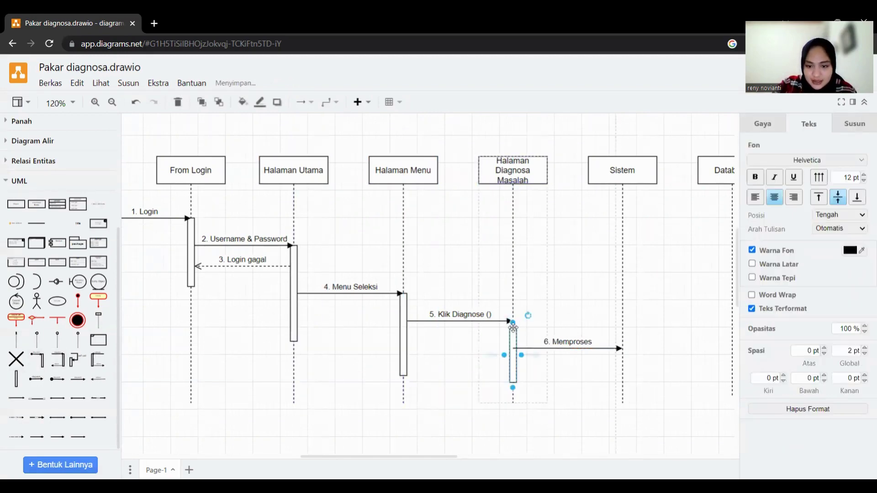
click(552, 336)
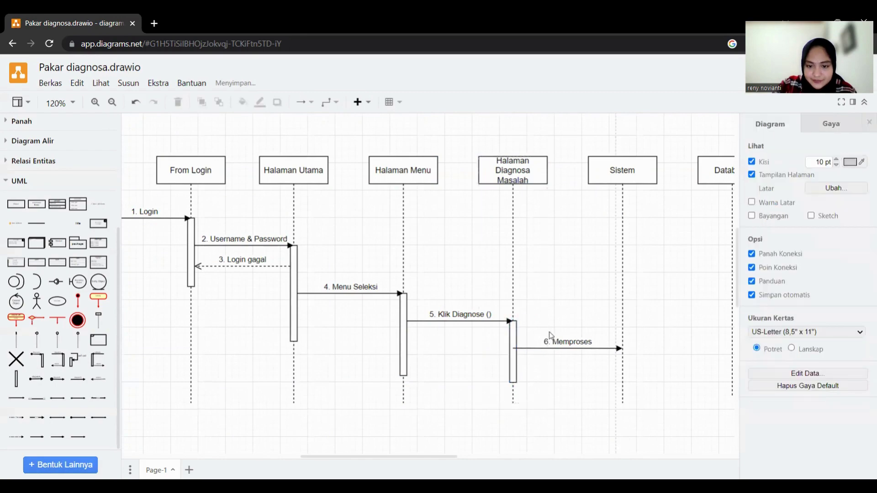
click(529, 348)
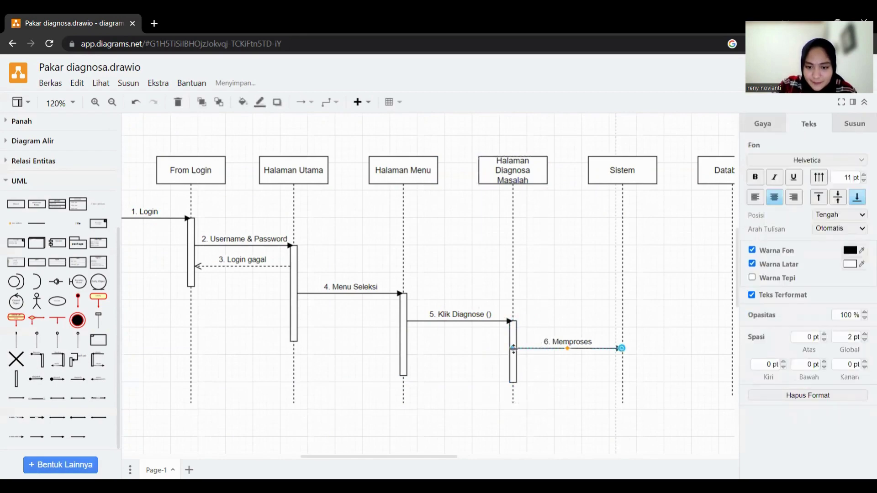
drag(513, 349, 519, 348)
click(535, 360)
click(523, 348)
click(534, 368)
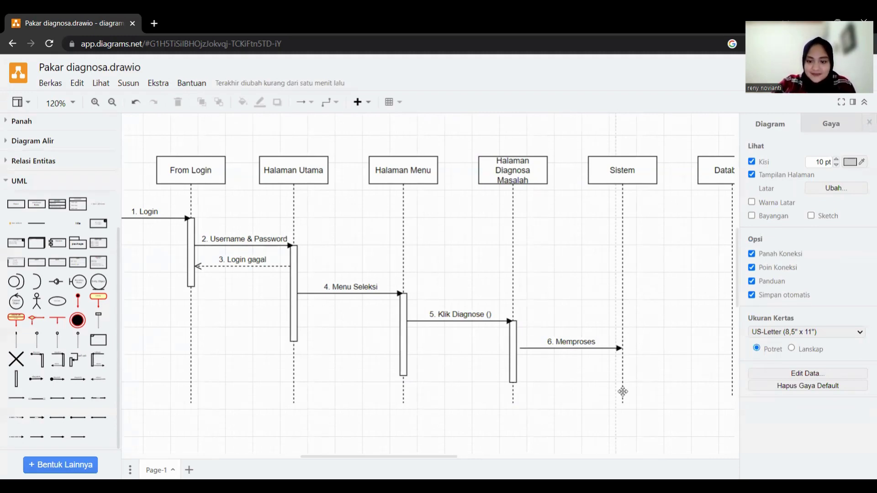
drag(425, 459, 466, 458)
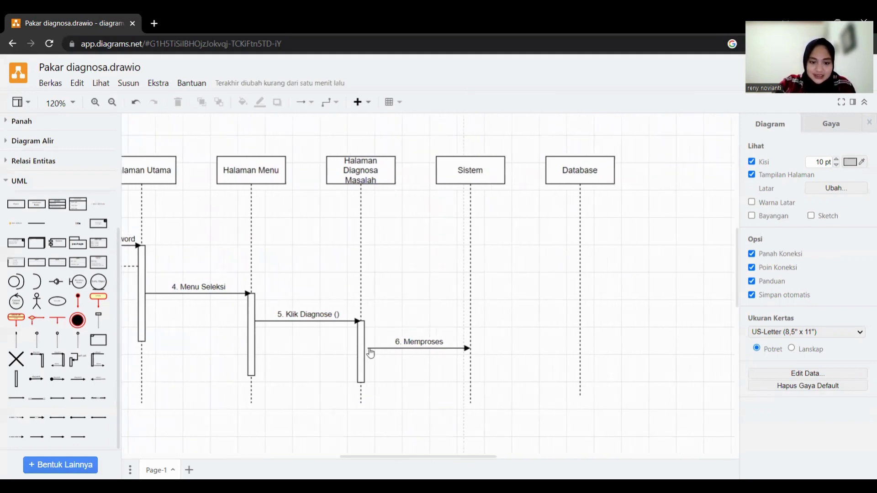
drag(369, 349, 363, 349)
click(377, 368)
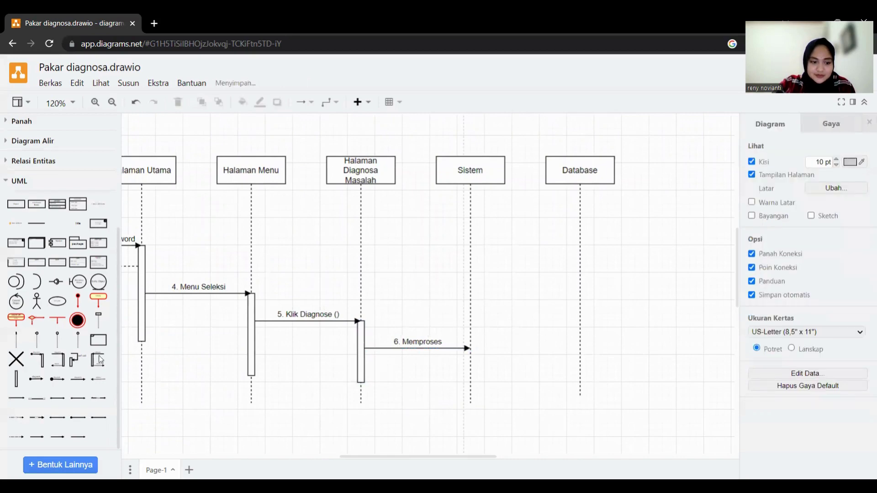
- Add a solid message arrow from the Sistem lifeline to the Database lifeline, just below the "6. Memproses" arrow
mouse_move(38, 380)
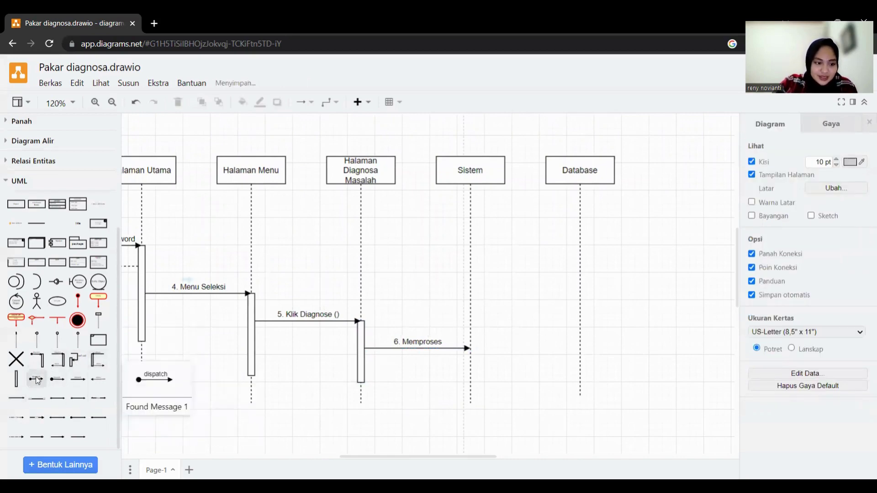
drag(37, 381, 579, 369)
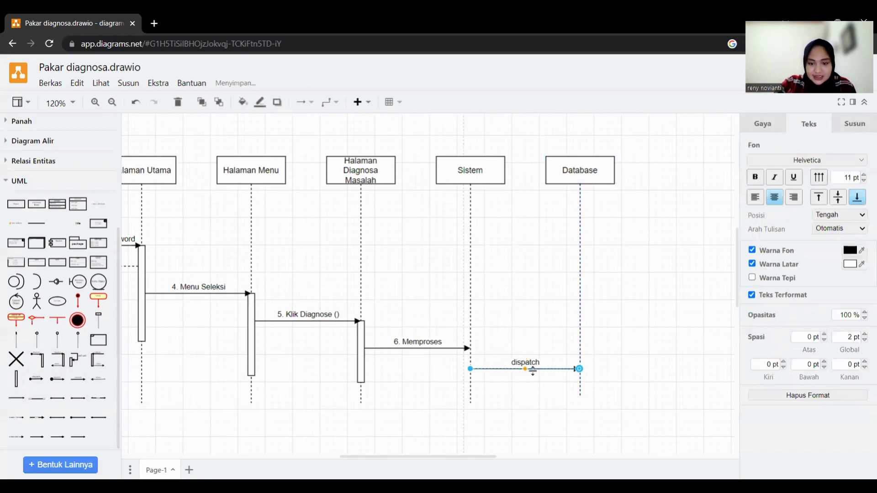
click(499, 381)
scroll(499, 381, down, 1)
scroll(499, 382, down, 1)
click(480, 372)
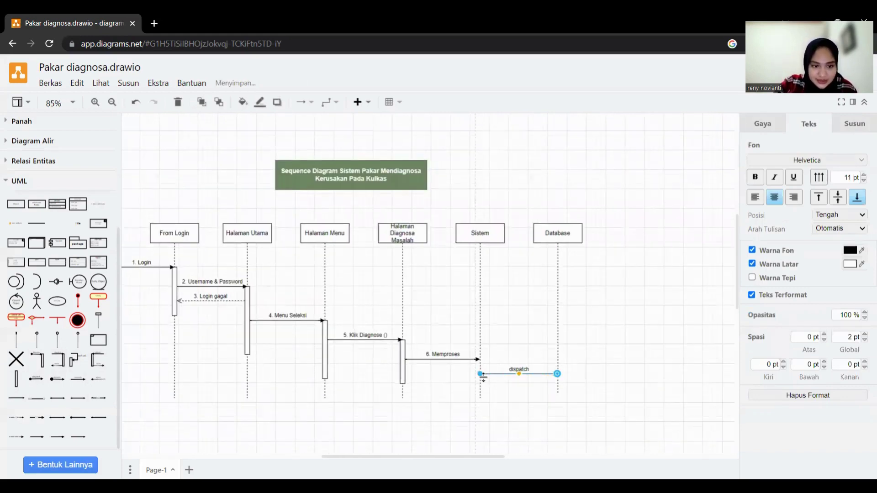
scroll(478, 372, up, 1)
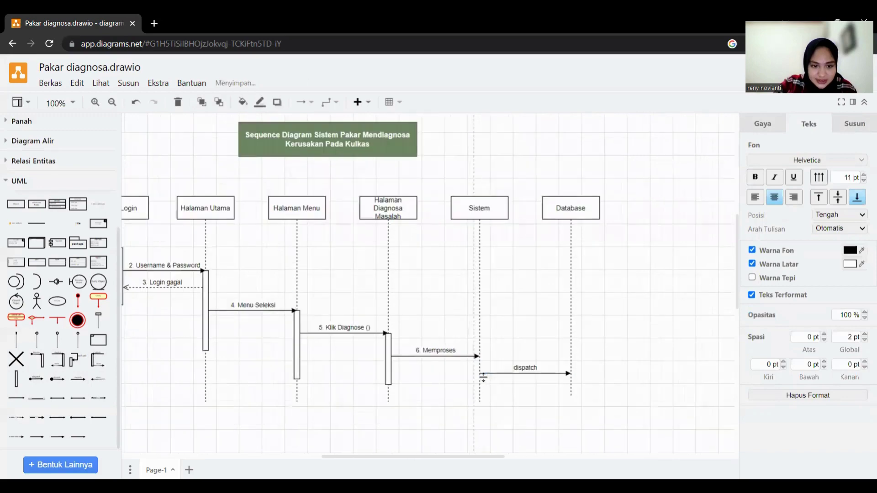
- Label the arrow between Sistem and Database "7. Cek Input Database"
double_click(525, 366)
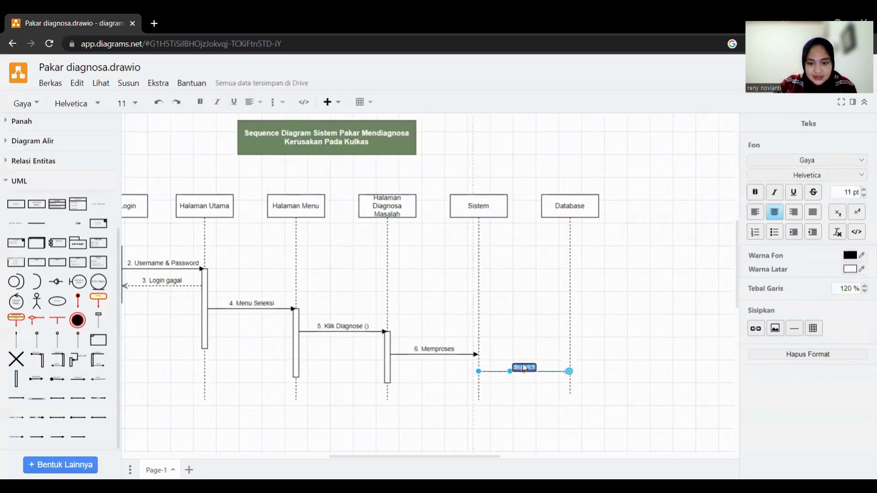
key(BackSpace)
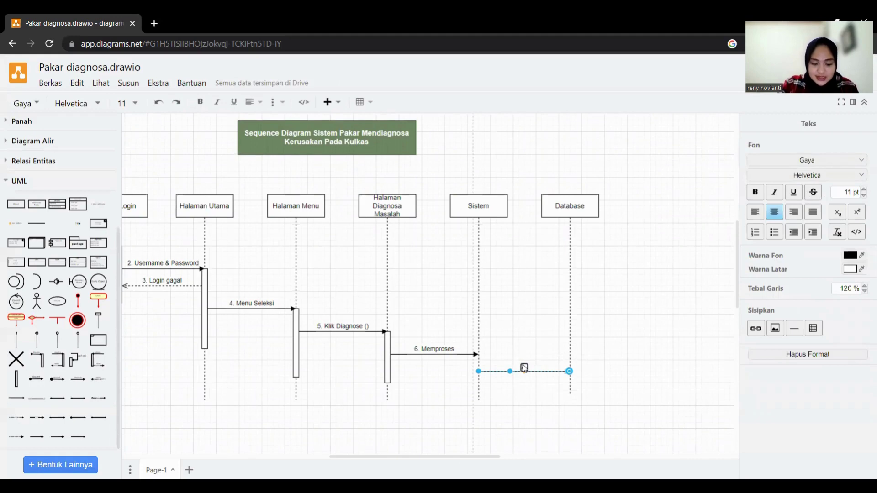
text(7. Cek Inpu)
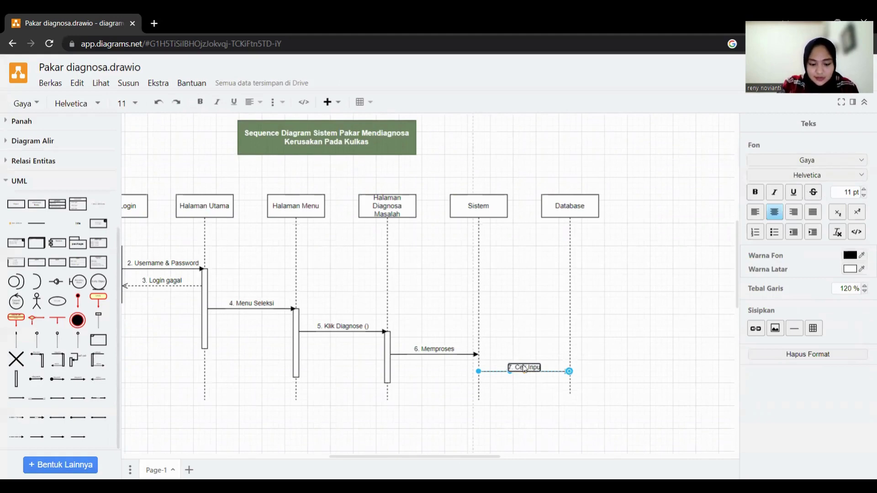
text(t Databas)
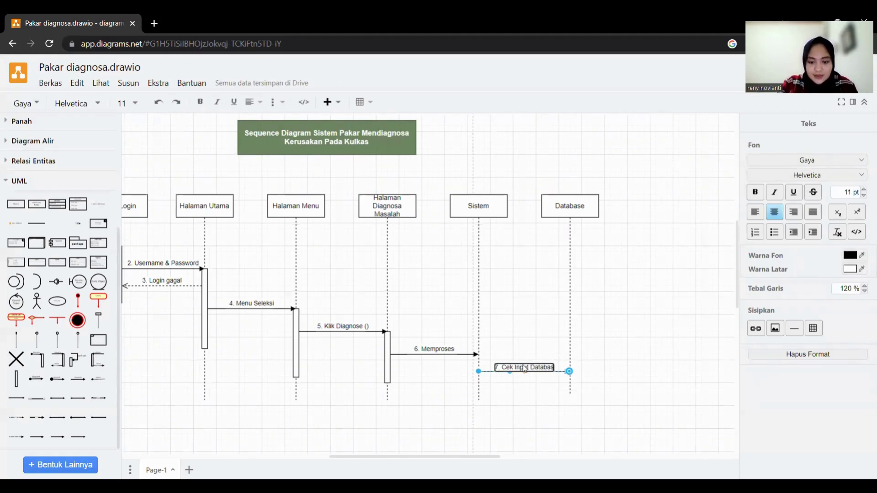
text(e)
click(657, 399)
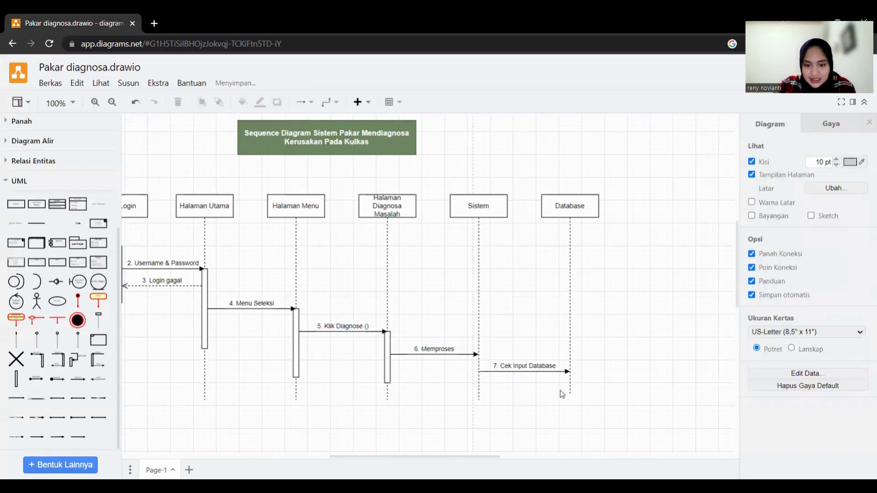
- Add an activation bar on the Sistem lifeline starting at the "6. Memproses" arrow, and lengthen the lifeline well below the bar
drag(17, 379, 480, 369)
click(490, 397)
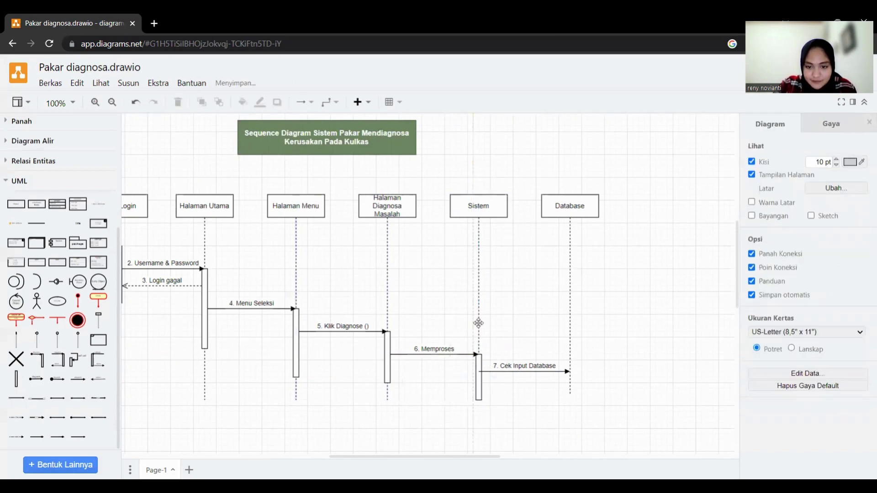
click(478, 324)
drag(478, 400, 485, 453)
- Lengthen the Database, Halaman Diagnosa Masalah, Halaman Menu and Halaman Utama lifelines downward to the same depth as the Sistem lifeline
click(570, 387)
drag(570, 394, 570, 446)
click(386, 397)
drag(387, 400, 396, 448)
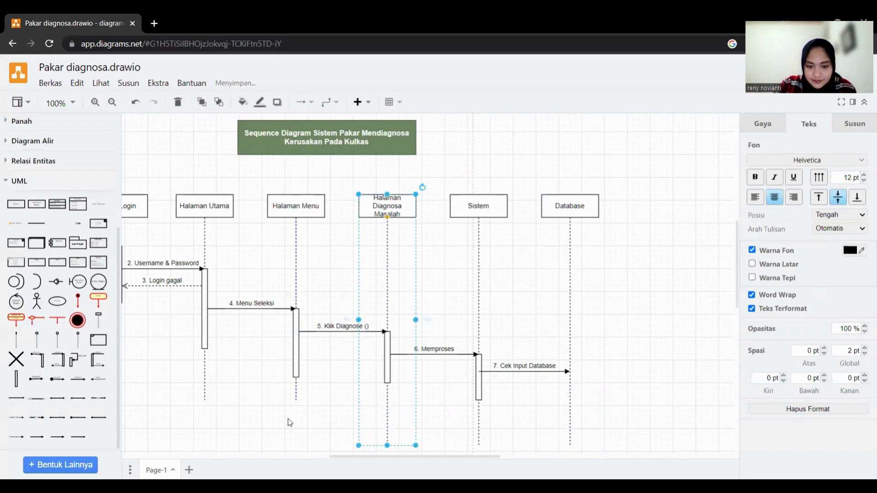
click(295, 398)
drag(293, 402, 295, 446)
click(209, 391)
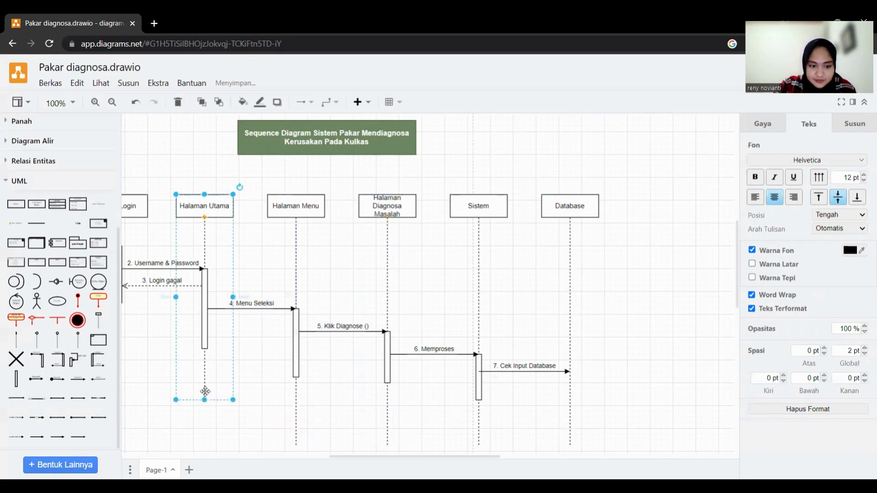
drag(205, 400, 210, 446)
- Lengthen the User and From Login lifelines downward to about the same depth as the other lifelines
drag(332, 456, 260, 459)
click(241, 400)
drag(239, 405, 244, 450)
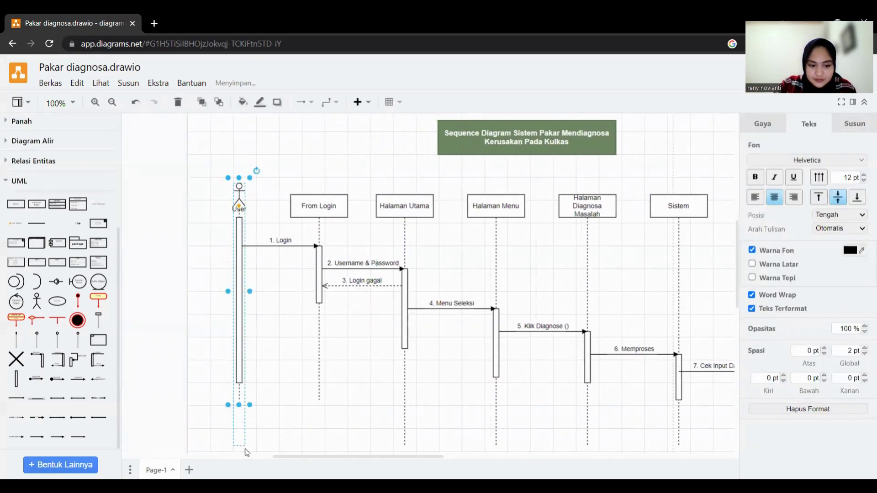
click(319, 396)
drag(319, 400, 323, 446)
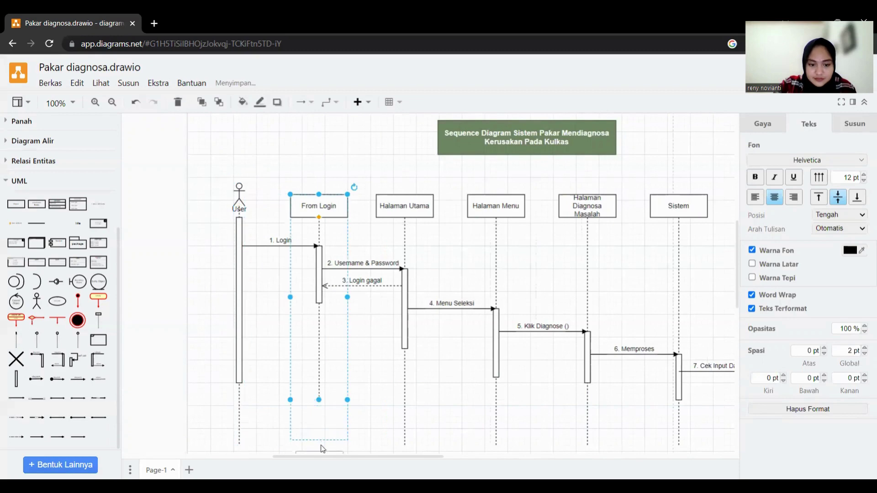
- Lengthen the User activation bar downward to just above the end of its lifeline
click(239, 378)
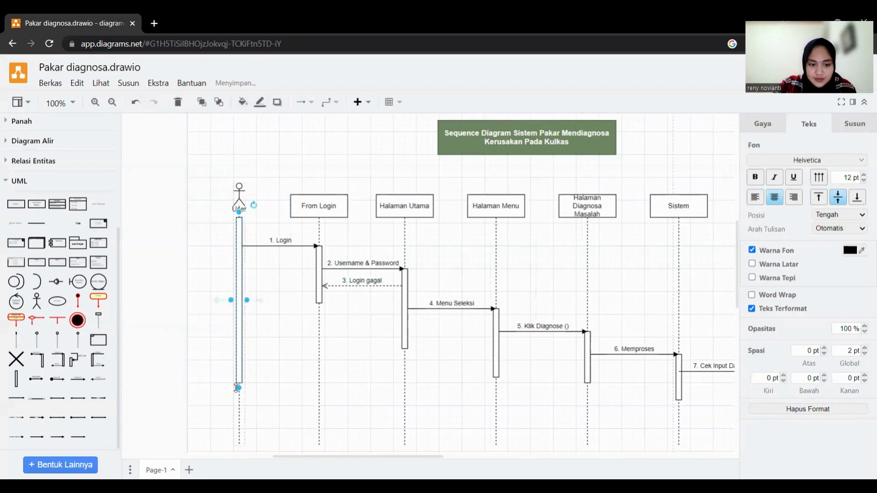
drag(238, 387, 239, 433)
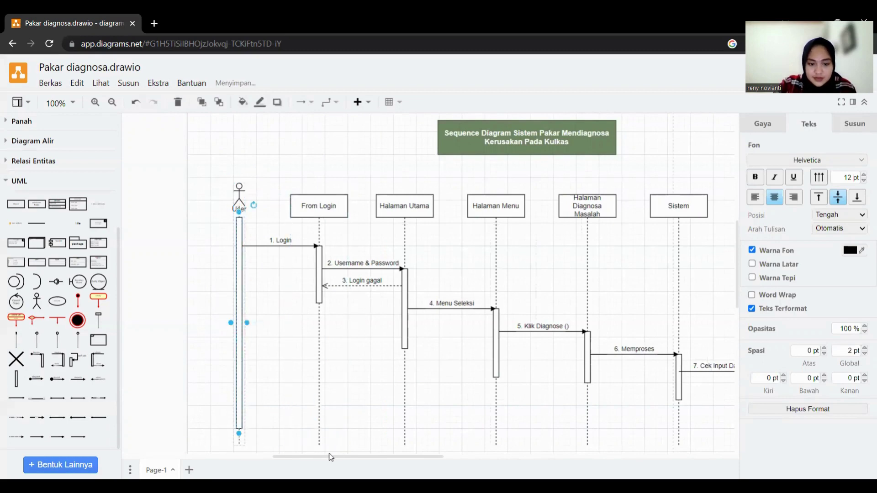
drag(329, 456, 412, 457)
click(467, 380)
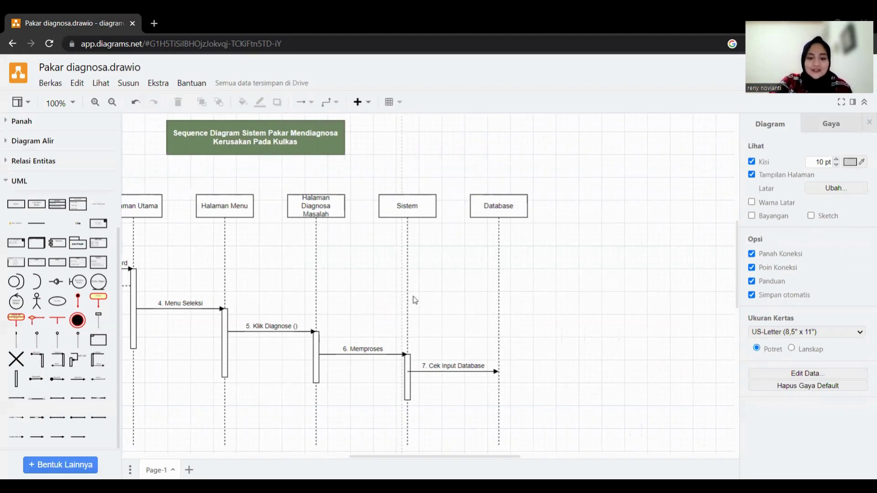
- Add a self-call shape with its activation bar on the Database lifeline at the end of the "7. Cek Input Database" arrow
scroll(329, 329, down, 5)
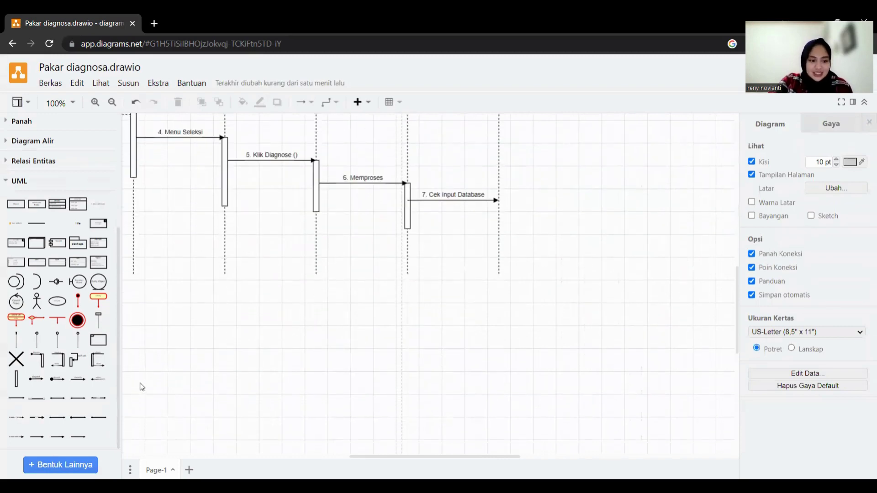
mouse_move(75, 364)
mouse_down()
mouse_move(228, 340)
mouse_move(504, 227)
mouse_move(75, 361)
mouse_up()
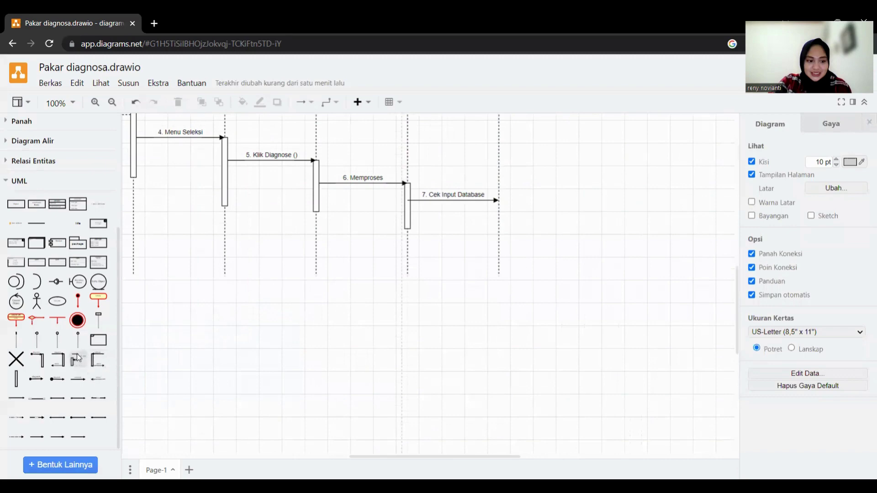
mouse_move(62, 365)
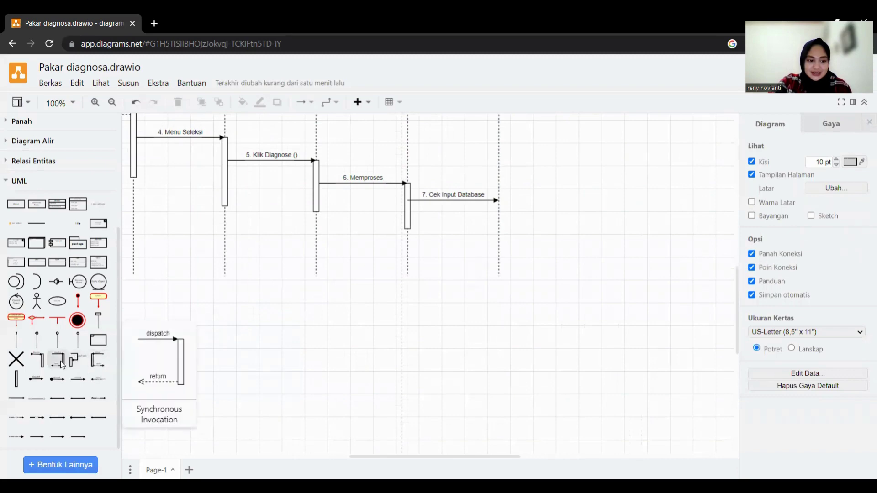
drag(76, 366, 502, 202)
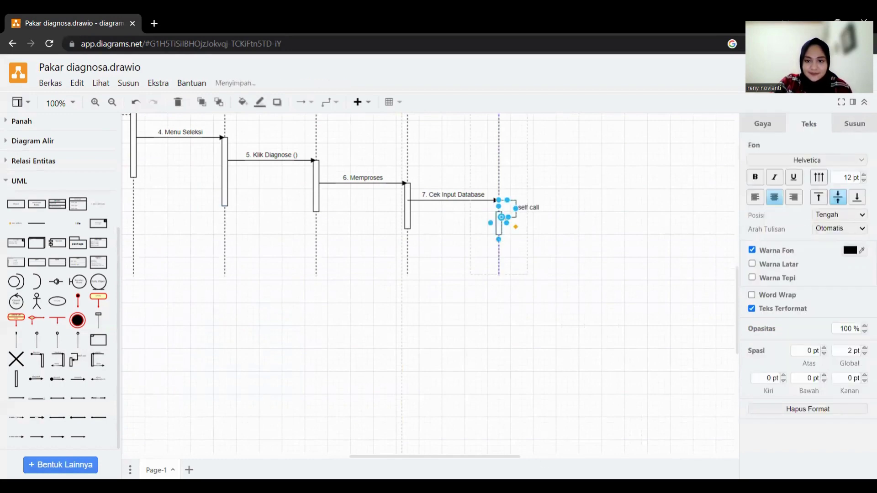
click(359, 286)
click(500, 219)
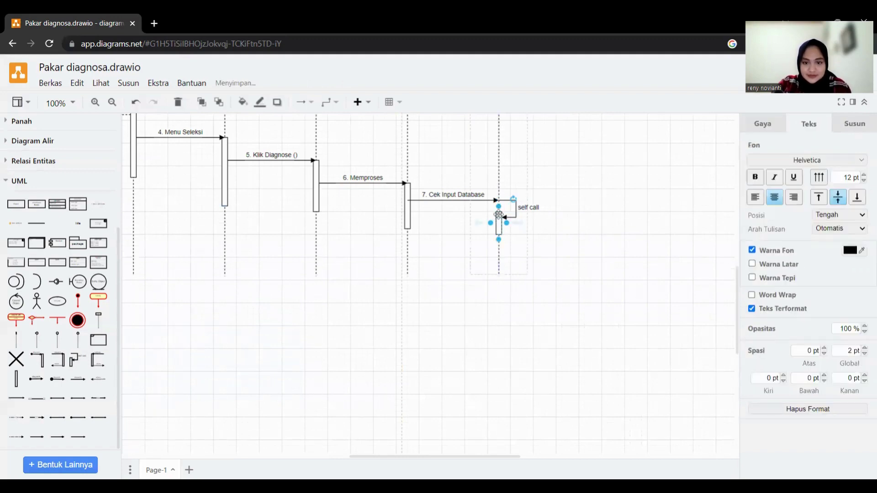
- Lower the self-call loop beside its activation bar on the Database lifeline and move its label farther right of the loop
click(516, 211)
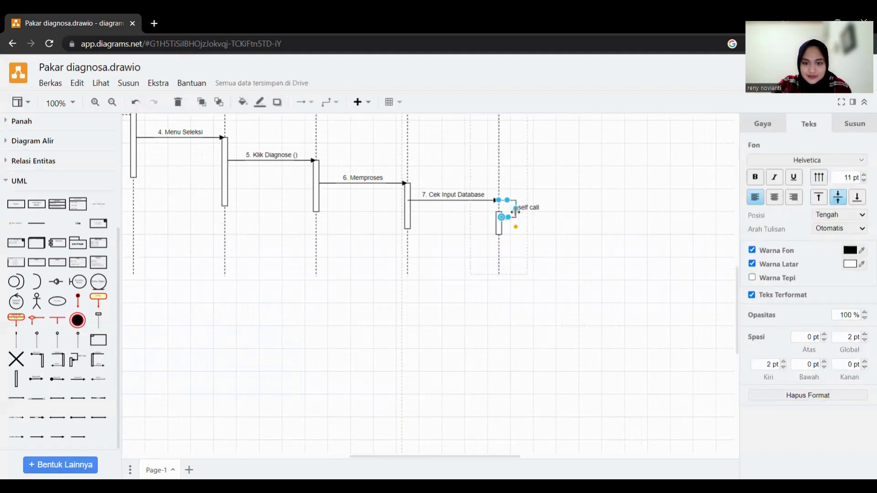
mouse_move(500, 205)
mouse_down()
mouse_move(509, 227)
mouse_move(506, 211)
mouse_up()
key(ctrl+z)
click(567, 219)
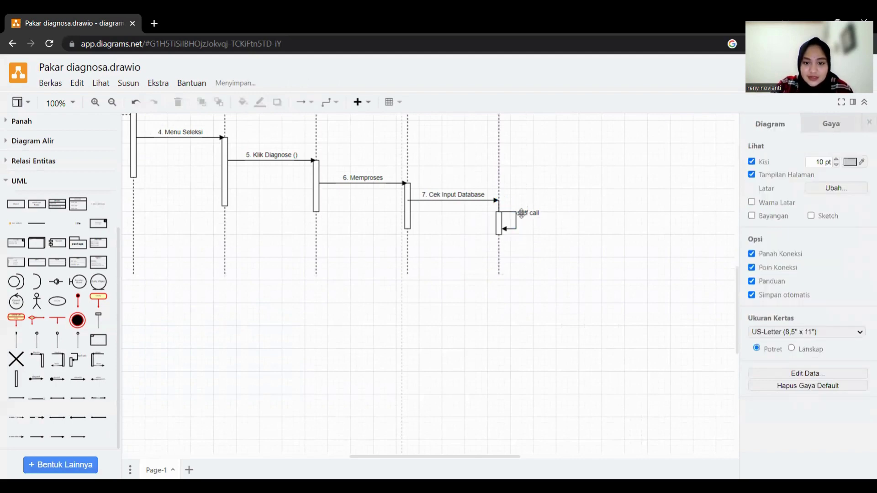
drag(525, 212, 537, 217)
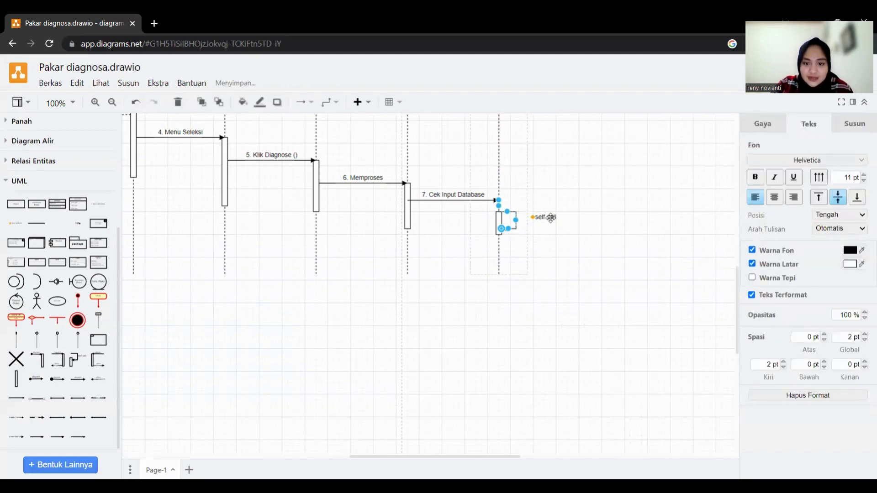
click(584, 224)
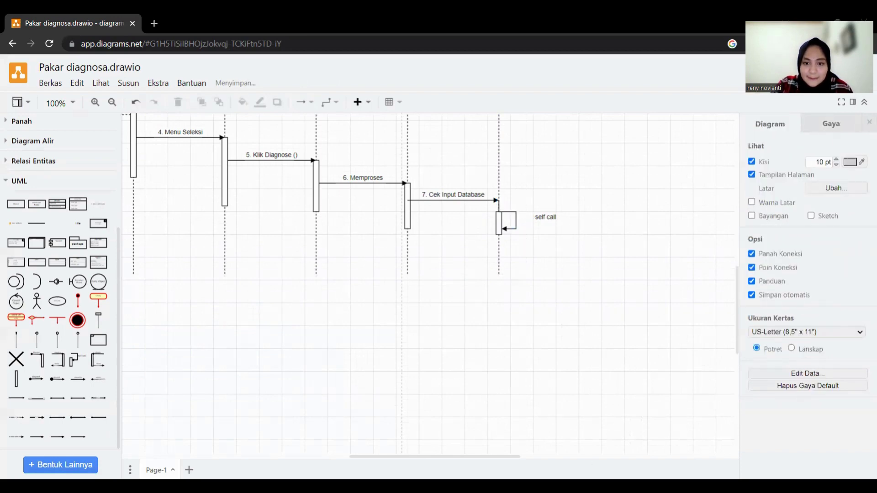
- Move the Database activation bar up to start at the "7. Cek Input Database" arrow and realign the self-call loop with the bar
drag(513, 215, 497, 225)
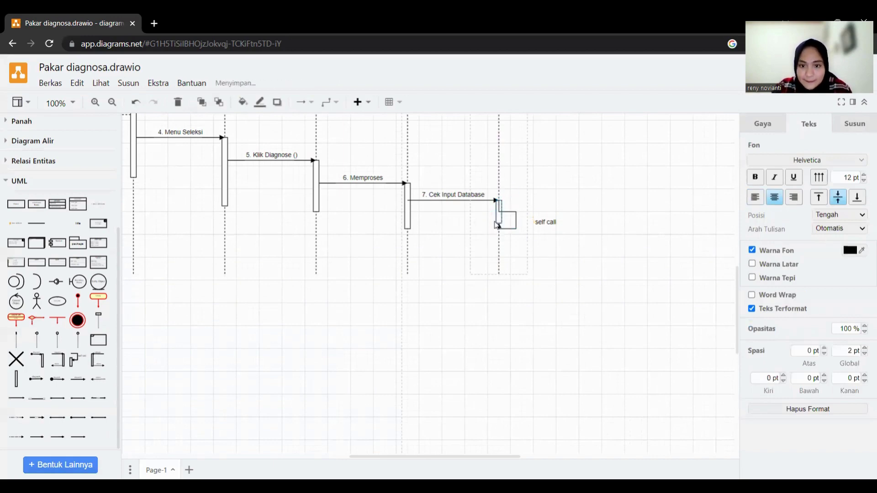
click(513, 214)
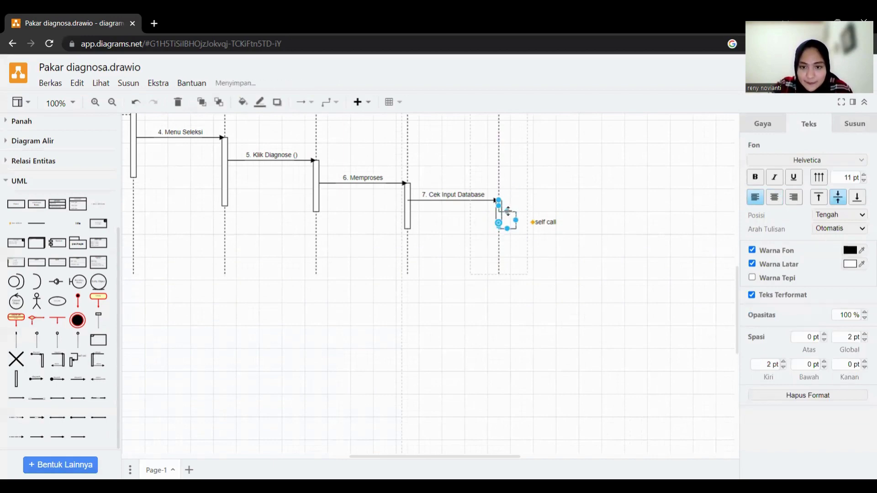
click(538, 217)
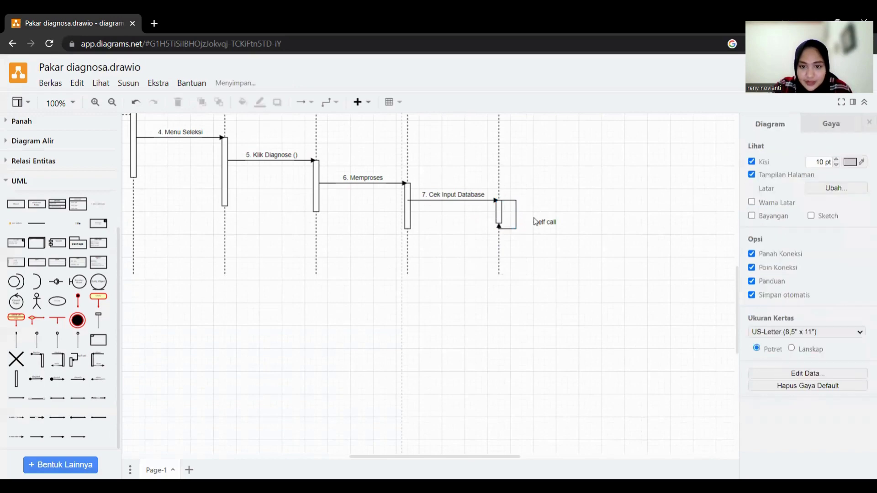
click(506, 227)
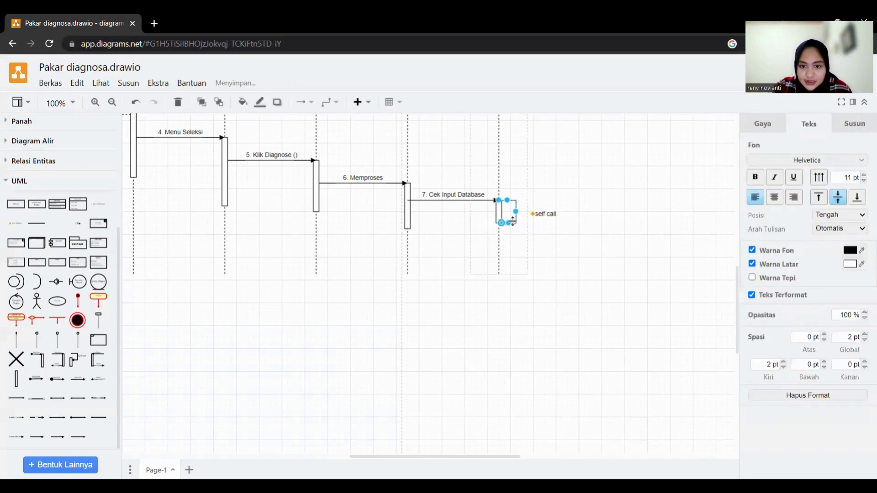
click(555, 229)
- Lengthen the Database activation bar to the Sistem bar's lower end, and make the self-call loop wider and shorter
scroll(554, 229, up, 2)
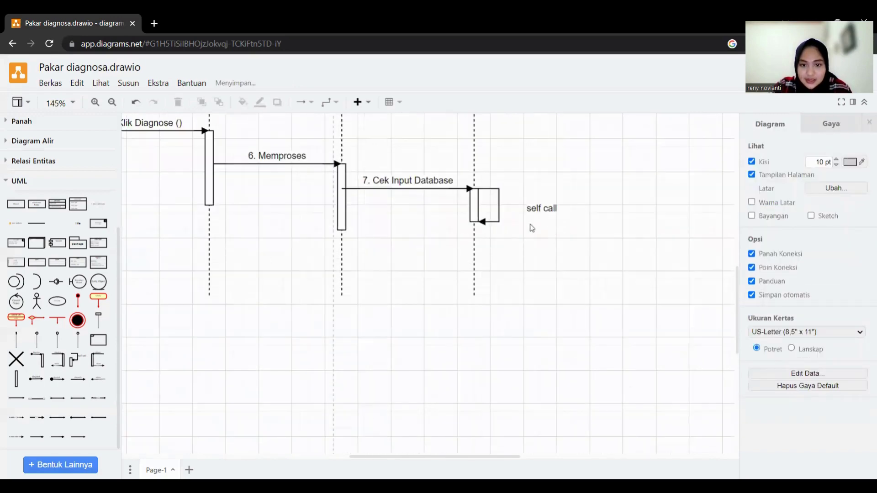
click(475, 216)
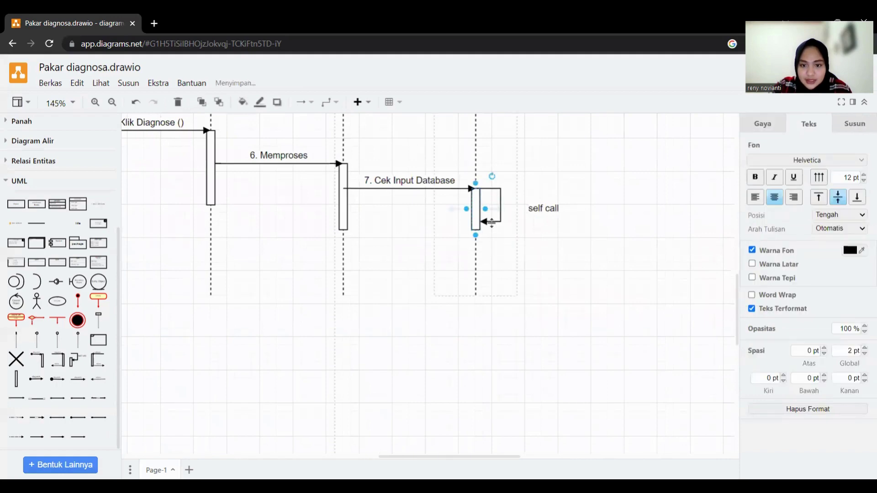
click(491, 223)
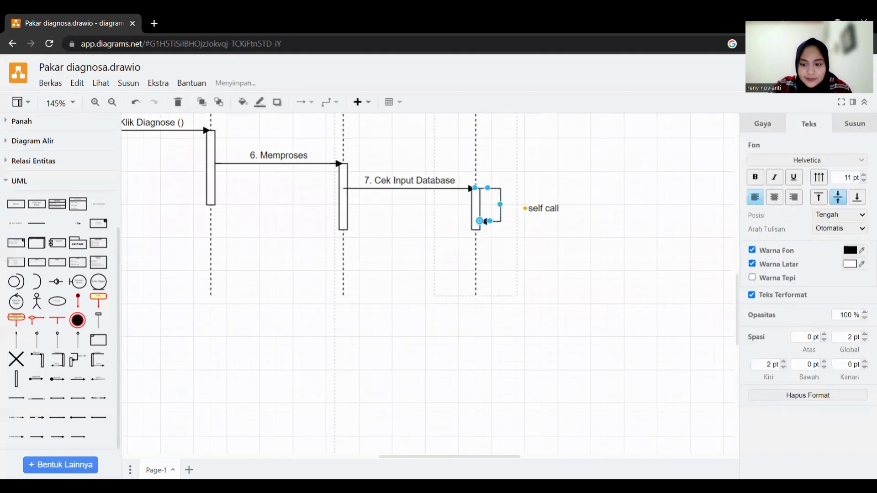
drag(489, 219, 509, 204)
click(552, 226)
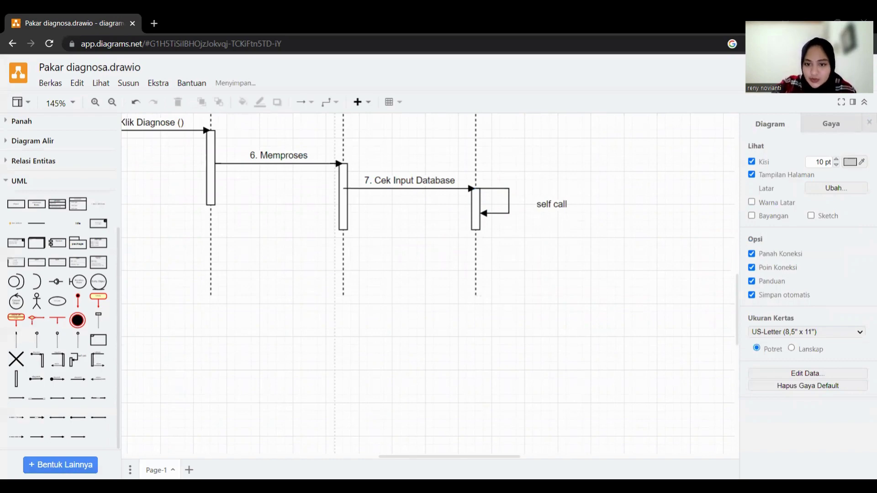
- Label the self-call loop on the Database lifeline "8. Memvalidasi Data"
double_click(556, 208)
key(BackSpace)
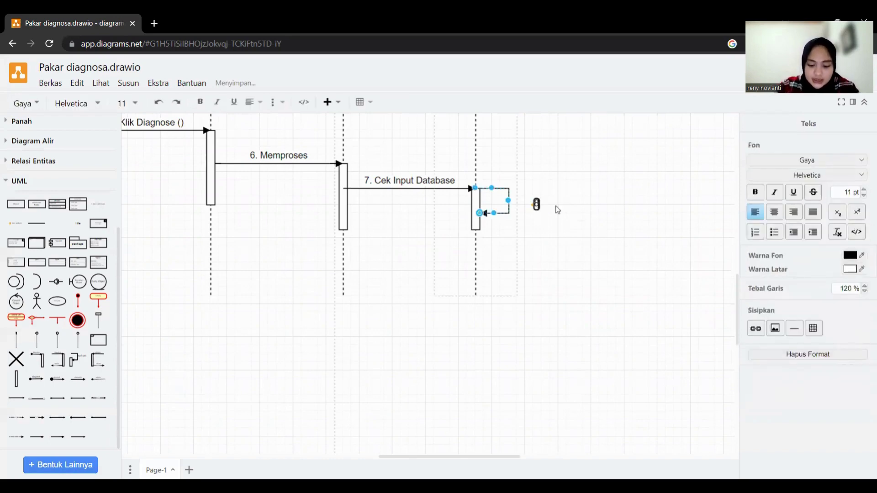
text(8. Me)
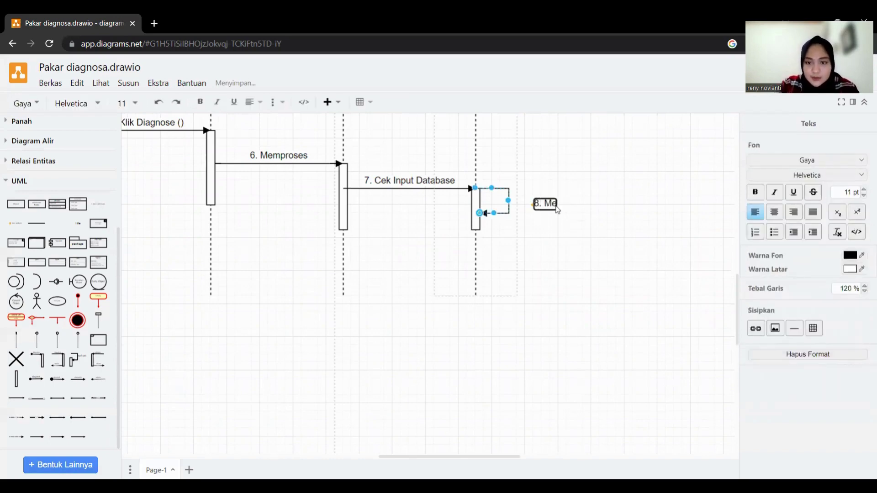
text(mvalidasi data)
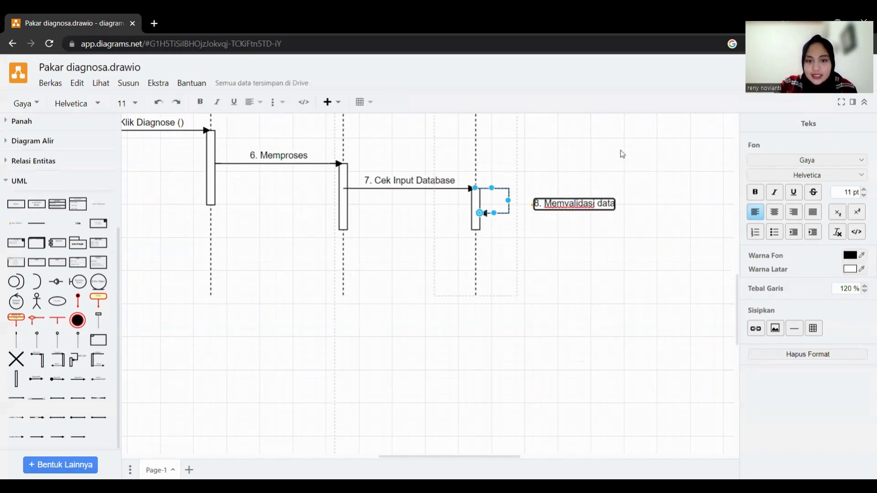
key(BackSpace)
key(BackSpace)
key(BackSpace)
key(BackSpace)
key(BackSpace)
text(Data)
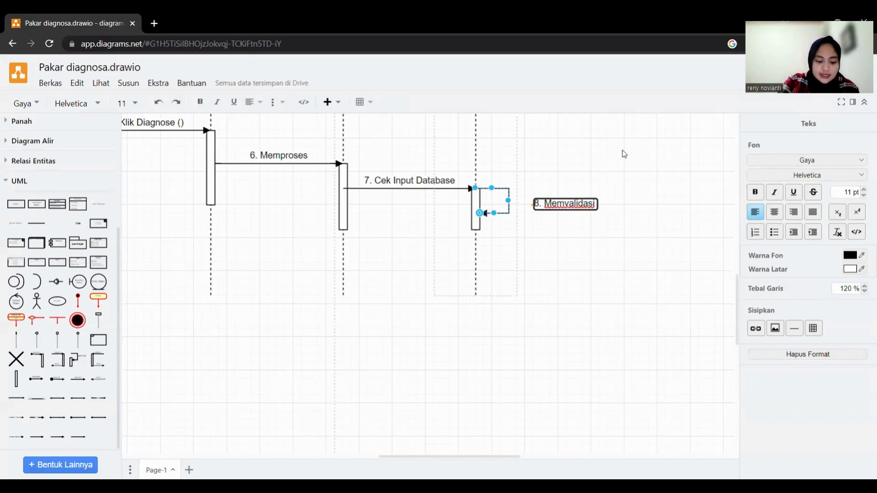
click(623, 156)
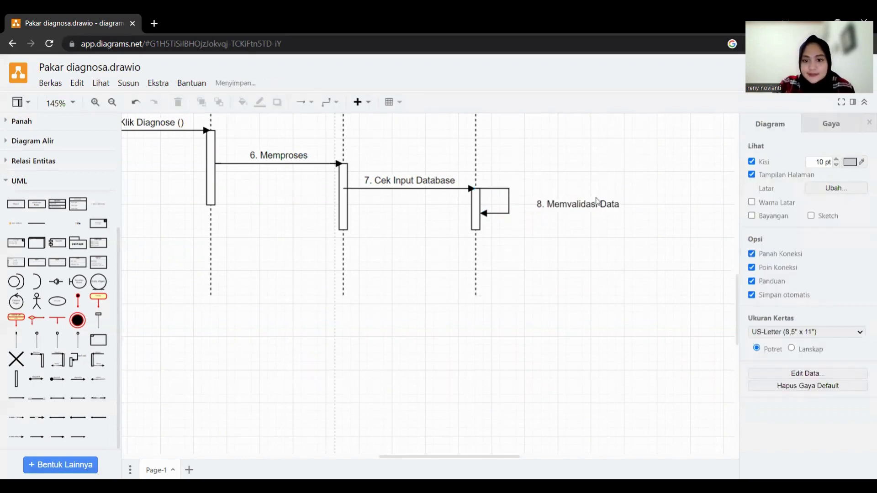
- Move the "8. Memvalidasi Data" label closer to its self-call loop
click(570, 204)
drag(543, 205, 525, 207)
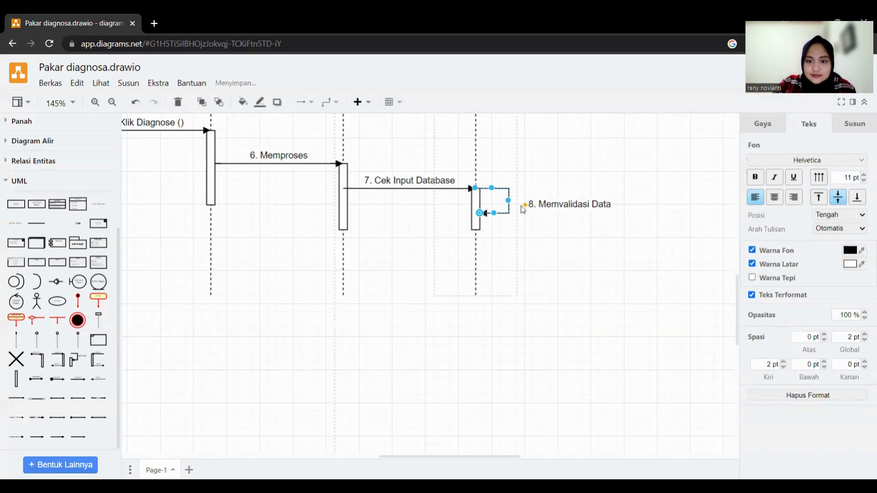
click(534, 232)
- Shift the start of the "7. Cek Input Database" arrow to the right edge of the Sistem activation bar
scroll(534, 240, down, 3)
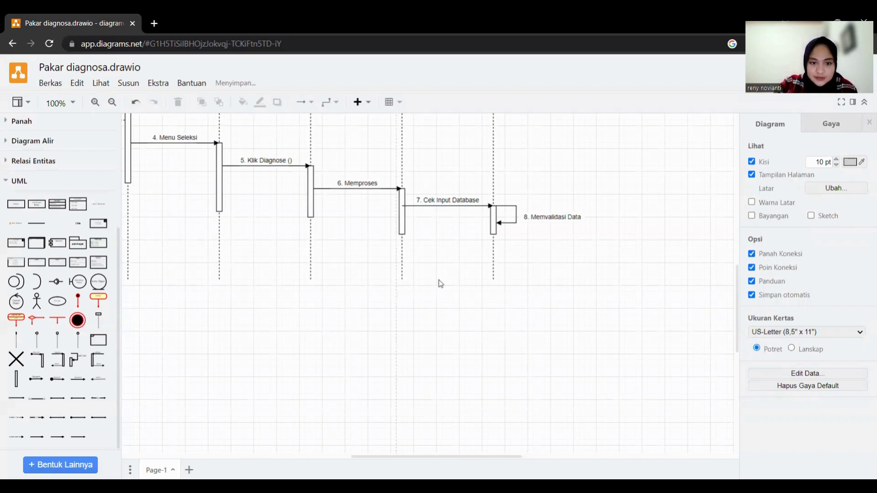
click(420, 205)
scroll(405, 205, up, 2)
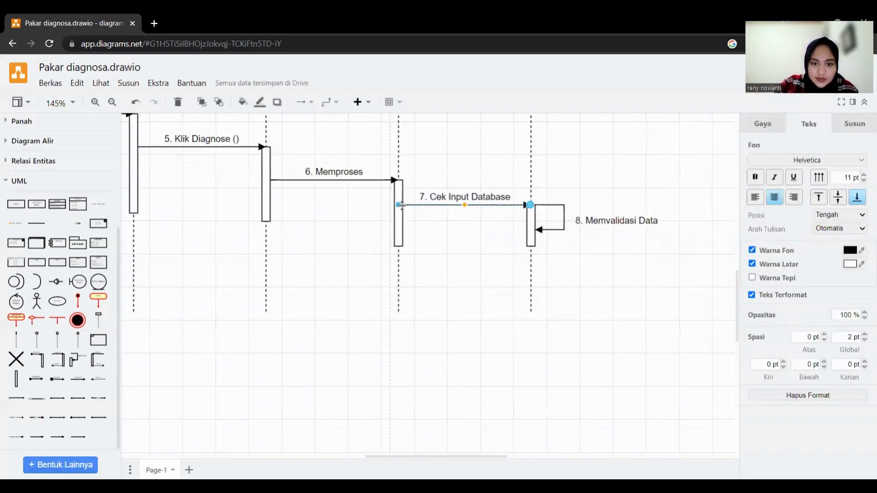
mouse_move(400, 205)
mouse_down()
mouse_move(413, 205)
mouse_move(402, 205)
mouse_up()
click(427, 229)
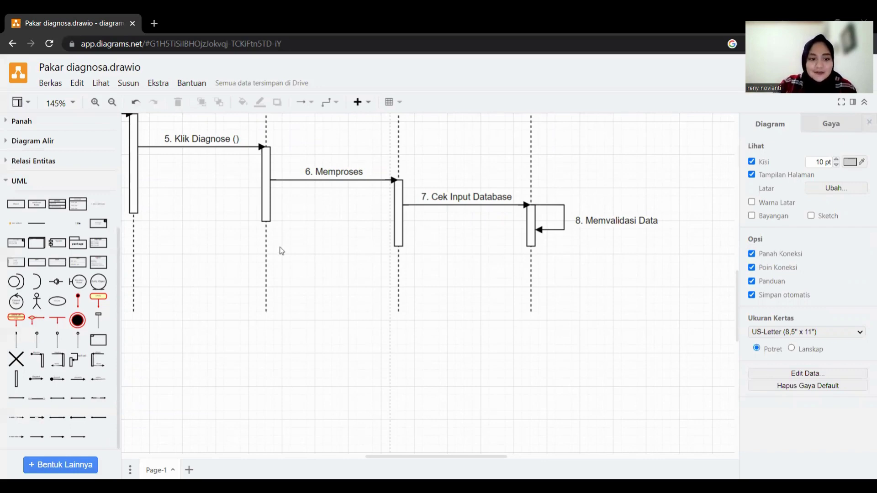
- Add a dashed Return arrow that starts at the lower end of the Database activation bar and points toward Sistem
mouse_move(97, 385)
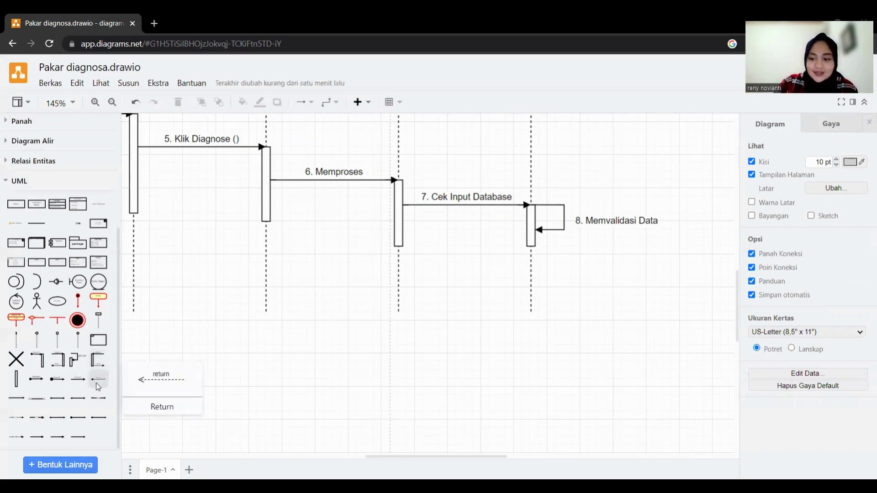
drag(97, 386, 464, 257)
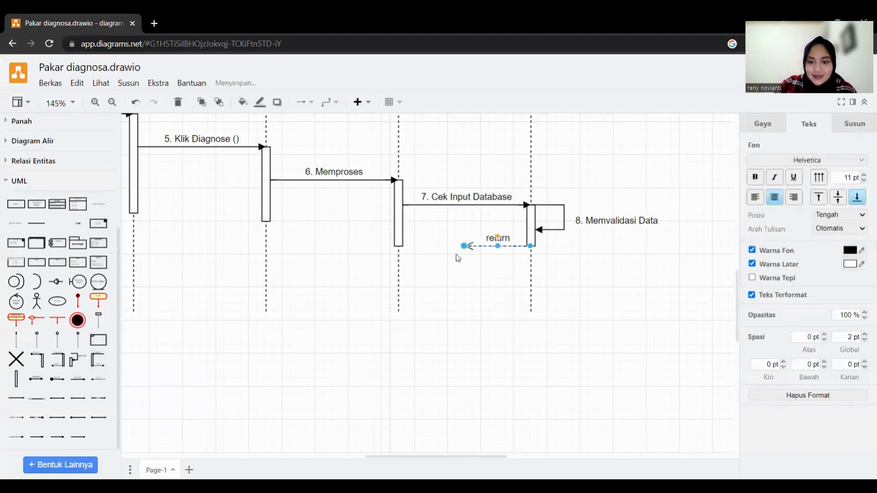
scroll(462, 261, up, 2)
scroll(462, 261, up, 3)
scroll(460, 260, down, 4)
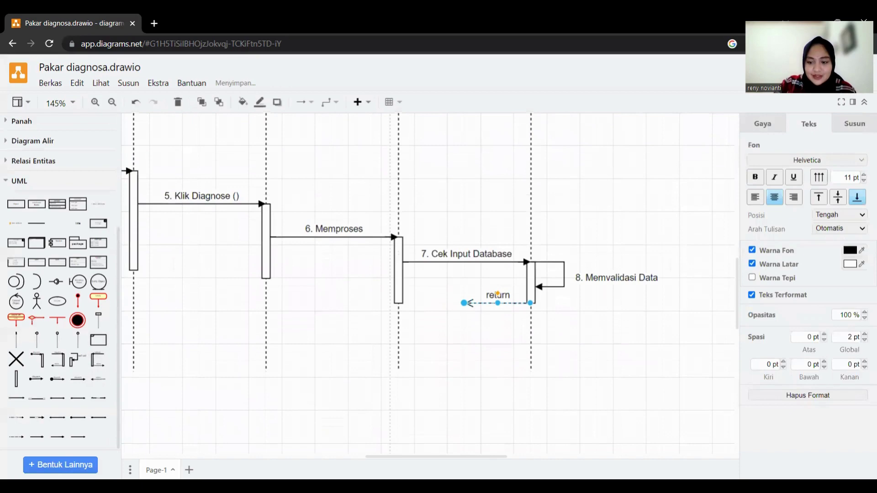
scroll(362, 305, down, 1)
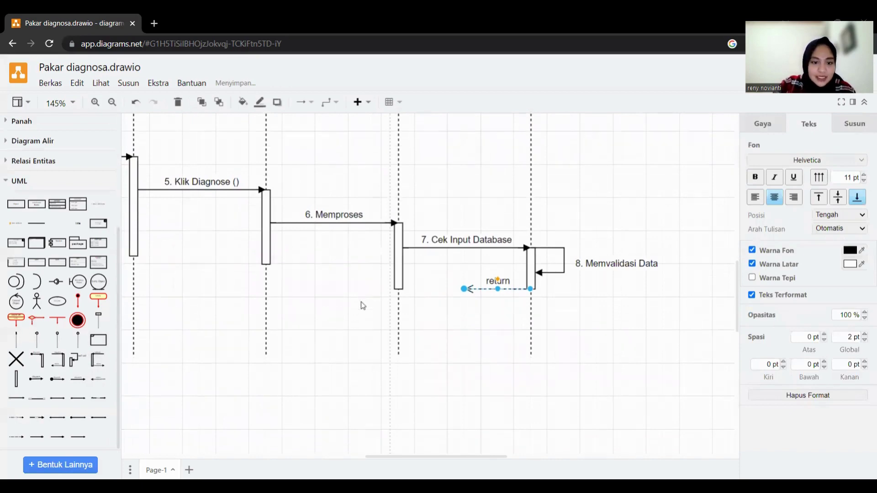
- Extend the head of the dashed return arrow leftward to the Halaman Menu lifeline
click(362, 305)
scroll(362, 304, down, 2)
scroll(371, 308, up, 3)
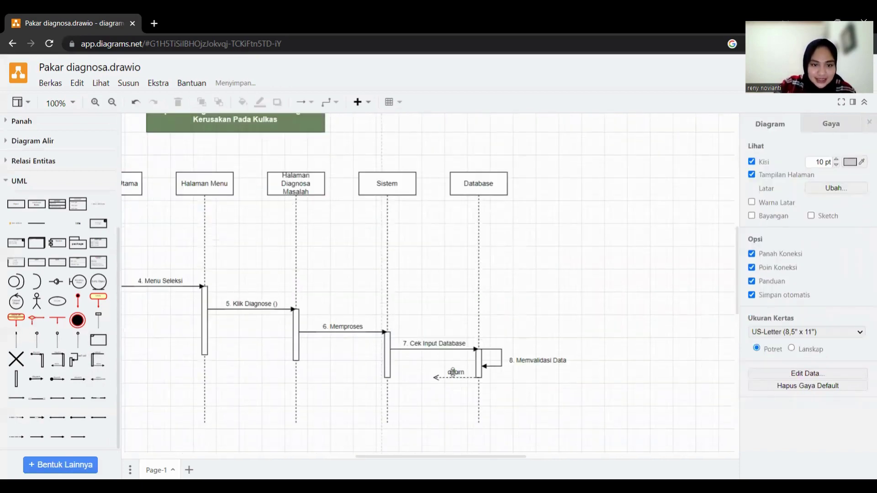
click(434, 378)
drag(433, 378, 215, 379)
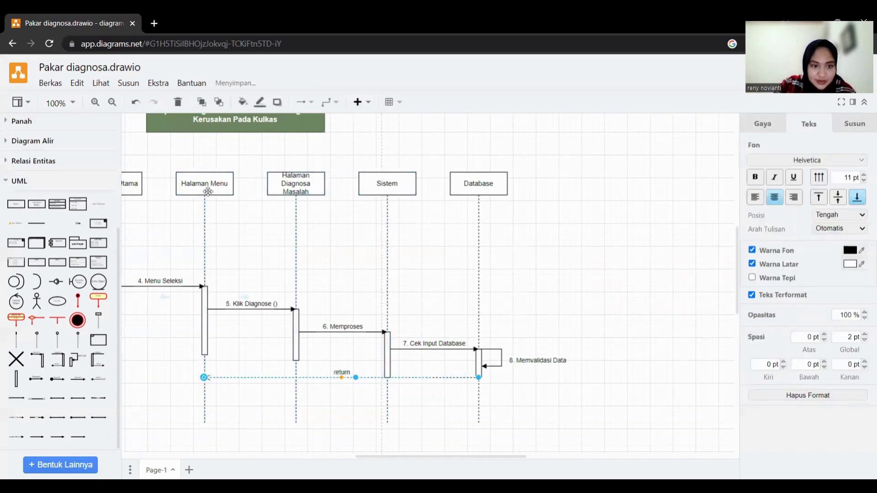
- Rename the "Halaman Menu" lifeline as "Halaman Menu Seleksi"
click(213, 188)
double_click(213, 188)
double_click(224, 187)
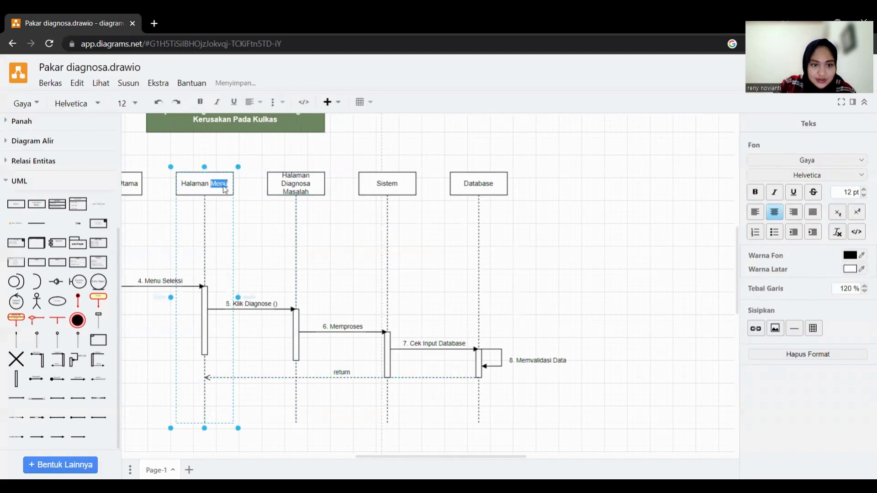
click(228, 187)
text(Se)
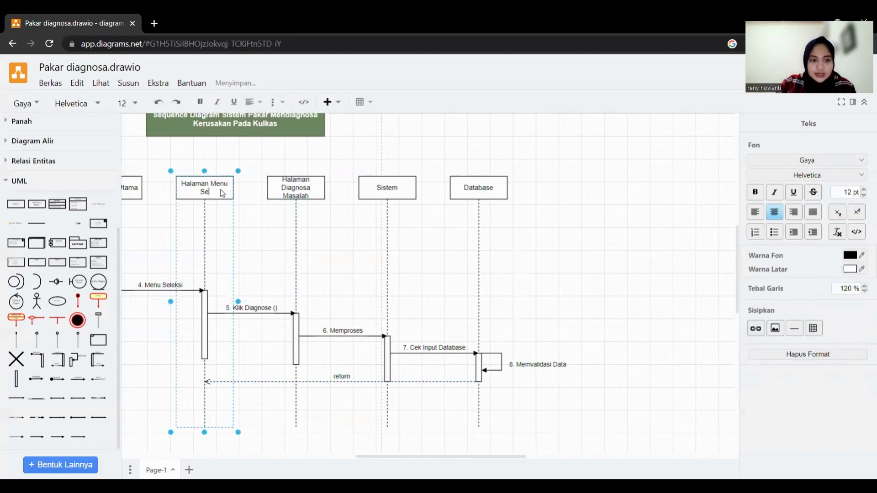
text(leski)
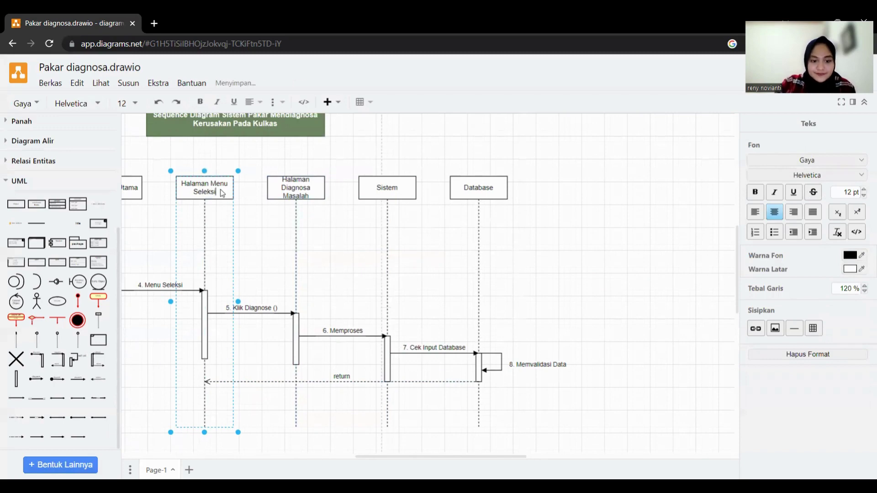
click(541, 335)
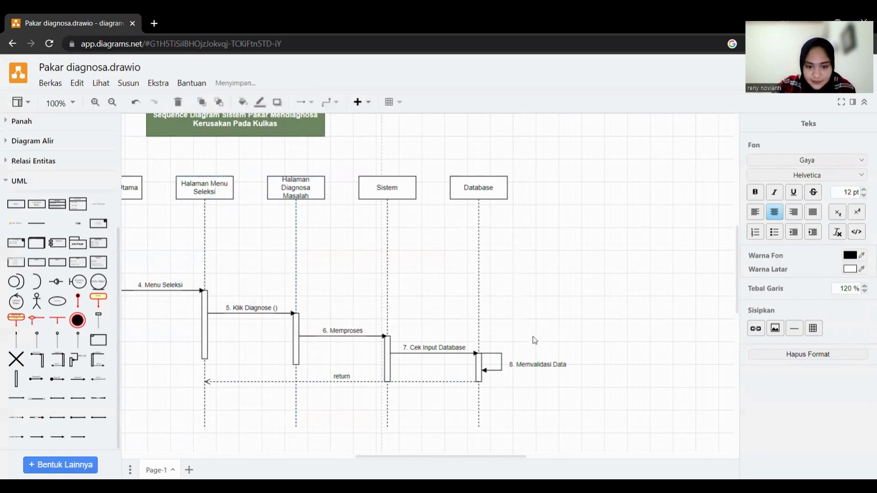
- Shorten the Sistem activation bar so that it ends above the dashed return arrow
click(387, 370)
drag(387, 386, 387, 376)
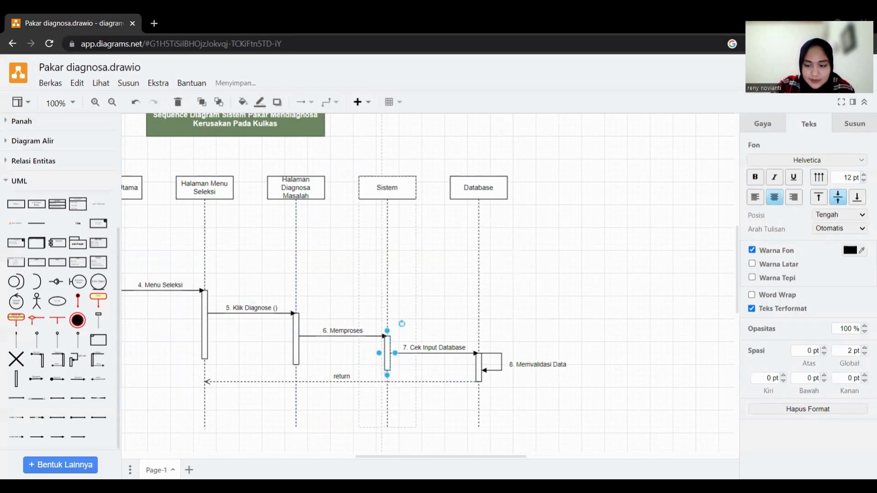
click(423, 367)
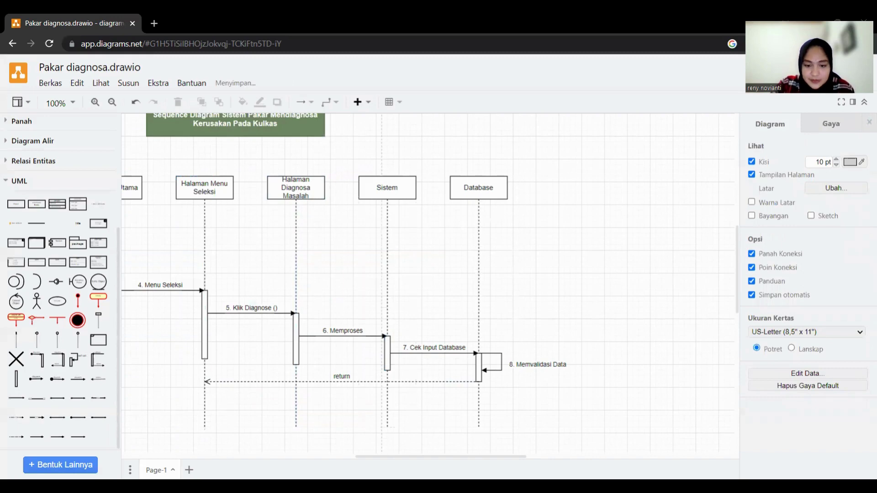
- Change the label of message 7 between Sistem and Database to "7. Cek data Input masalah ()"
double_click(425, 349)
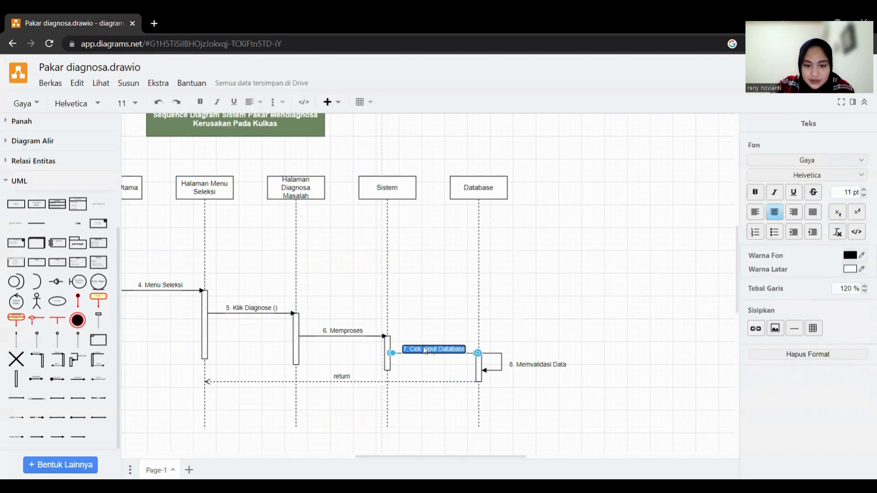
click(423, 350)
text(data)
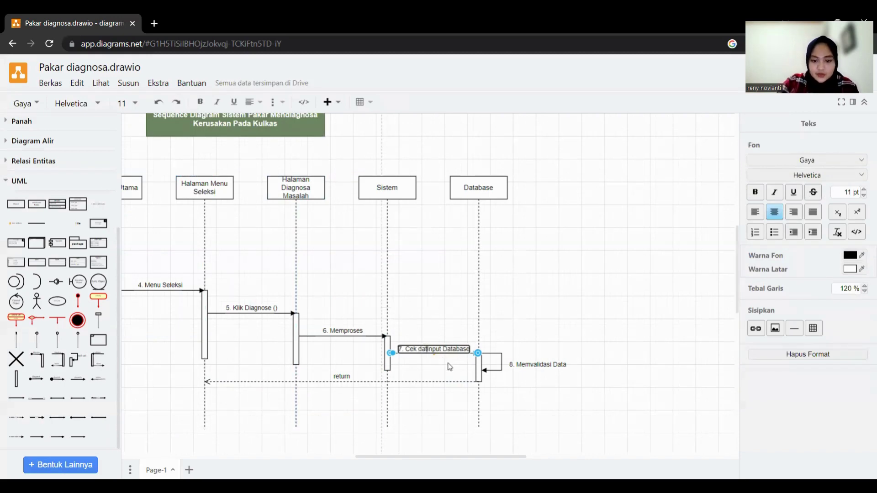
triple_click(454, 350)
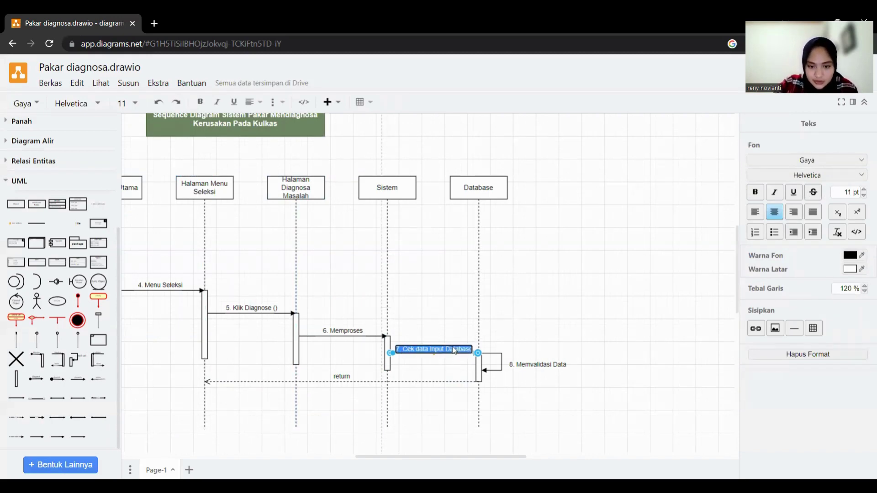
double_click(455, 350)
text(masalah ()
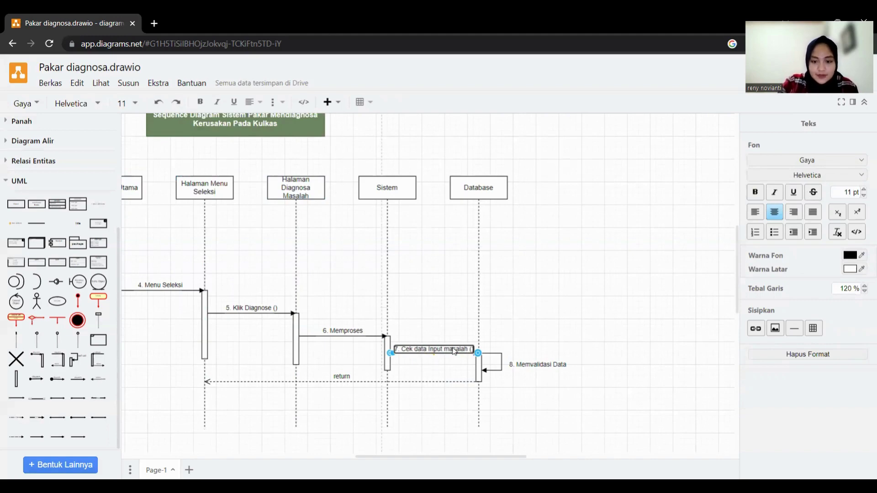
click(570, 321)
- Lengthen the Sistem activation bar downward so that it extends past the dashed return arrow
scroll(573, 324, down, 2)
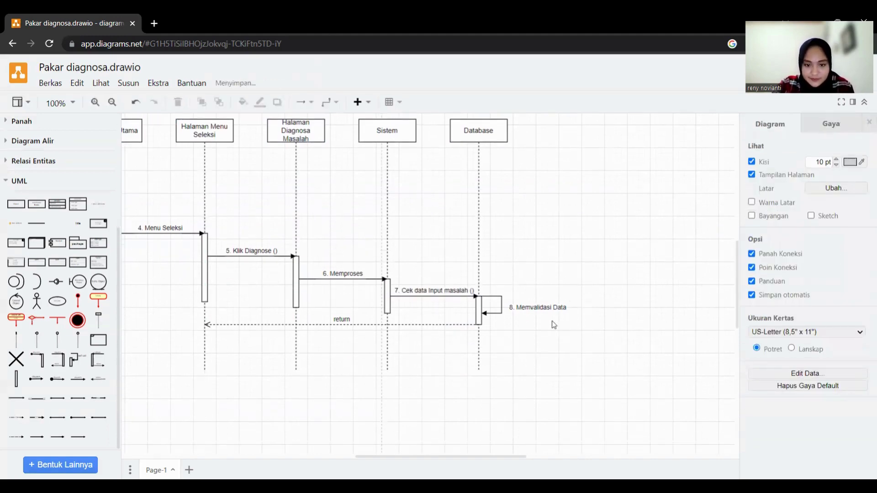
click(388, 308)
drag(387, 318, 387, 346)
click(580, 371)
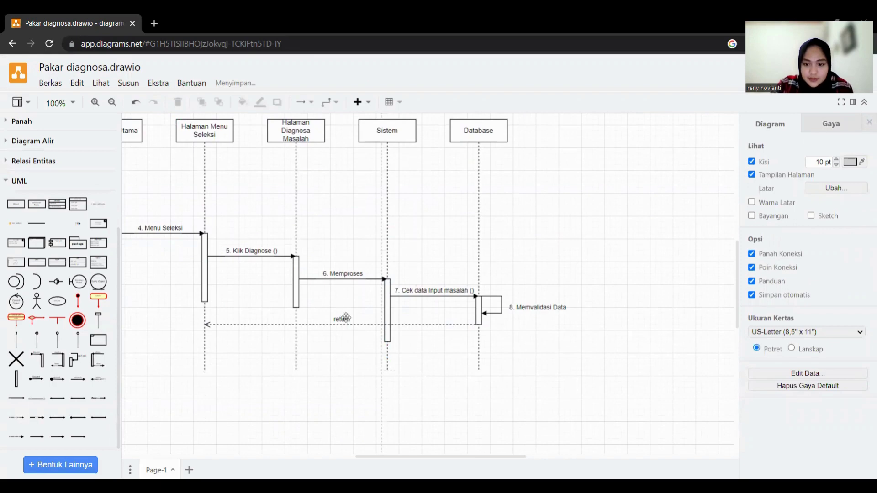
- Lengthen the Halaman Menu Seleksi activation bar past the dashed return arrow and place the arrowhead at the bar's right edge
click(202, 292)
drag(204, 307, 224, 327)
click(214, 325)
click(259, 335)
scroll(233, 334, up, 1)
click(206, 324)
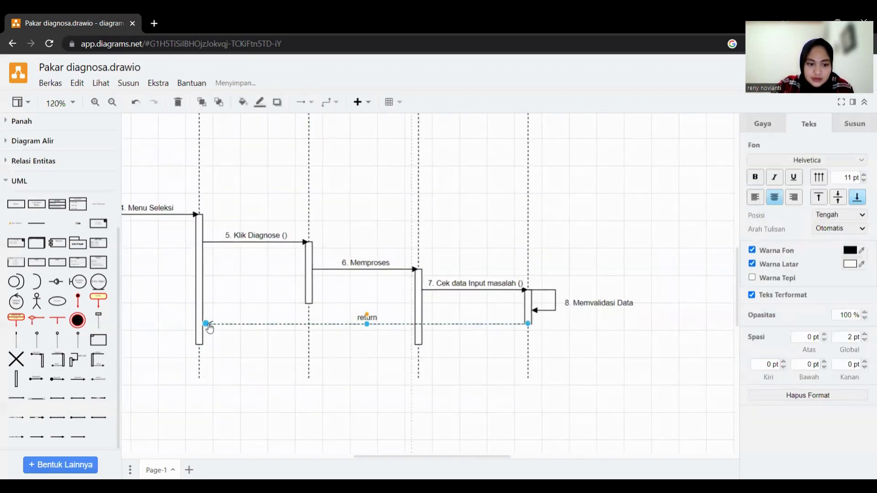
- Relabel the dashed return arrow from Database as "9. Menampilkan hasil diagnosa kerusakan"
double_click(361, 318)
text(9)
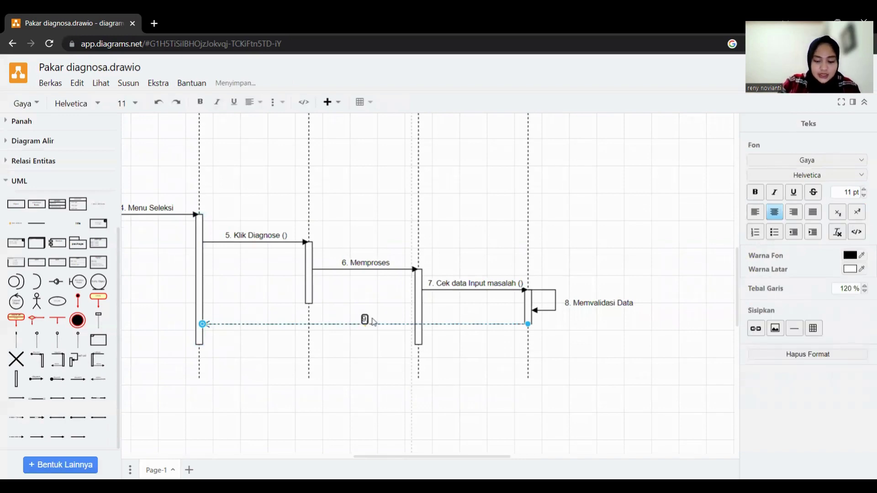
text(. Menampi)
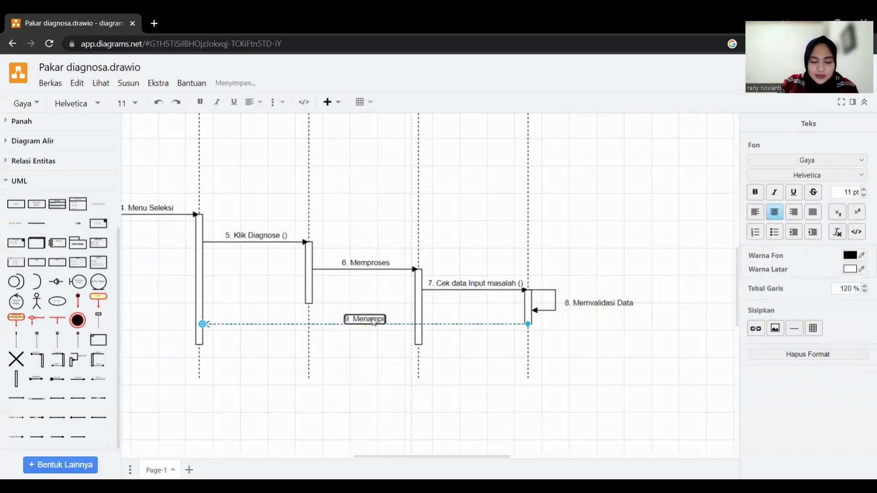
text(lkan Hasi)
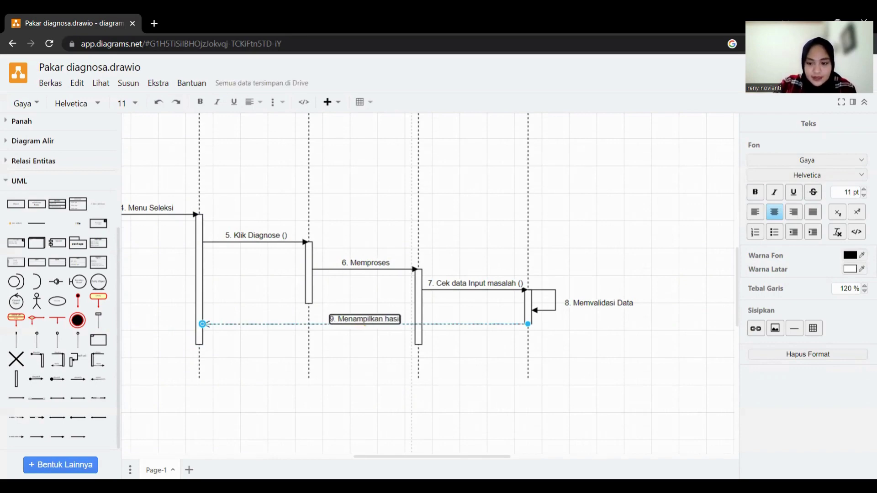
text(l)
key(Escape)
double_click(396, 321)
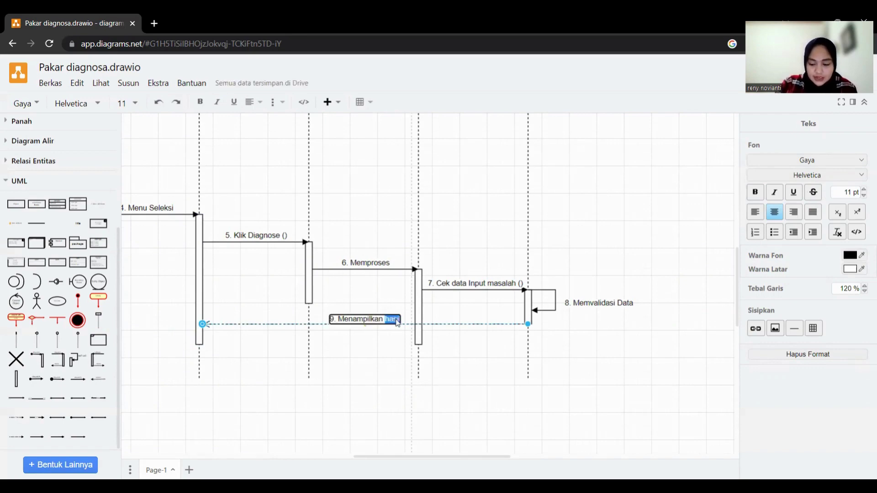
click(397, 322)
text(diagno)
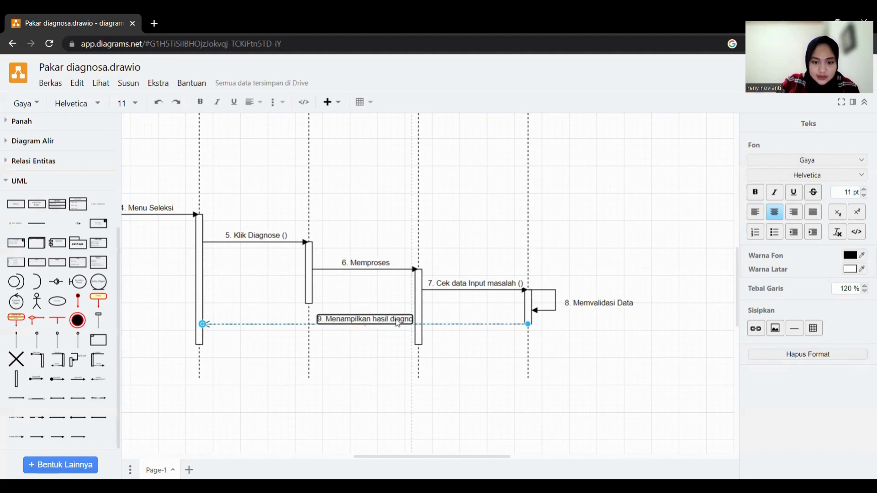
text(sa K)
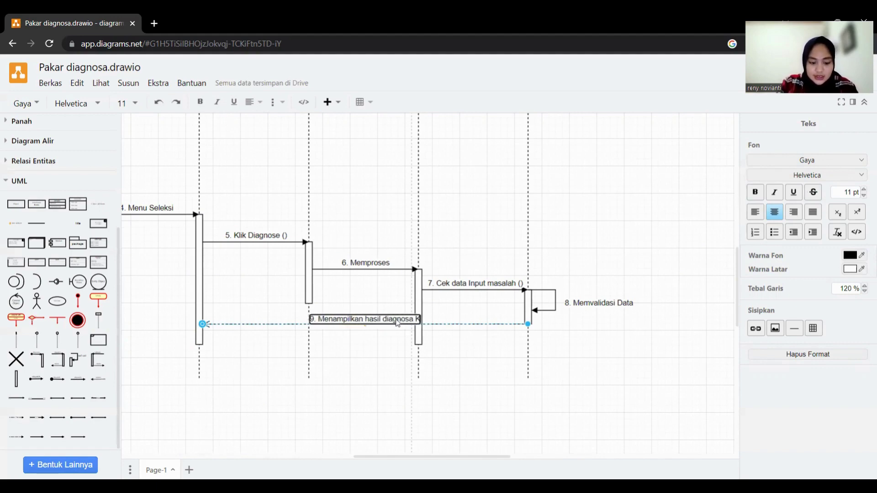
text(eru)
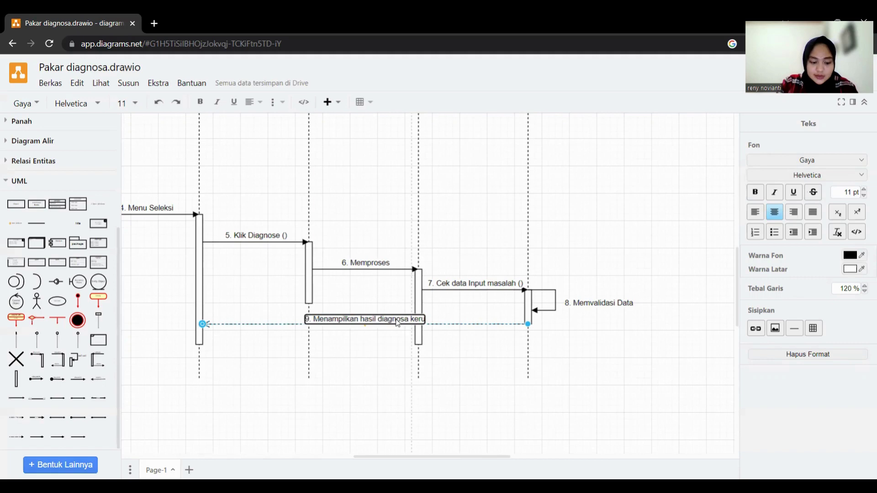
text(sakab)
key(BackSpace)
text(n)
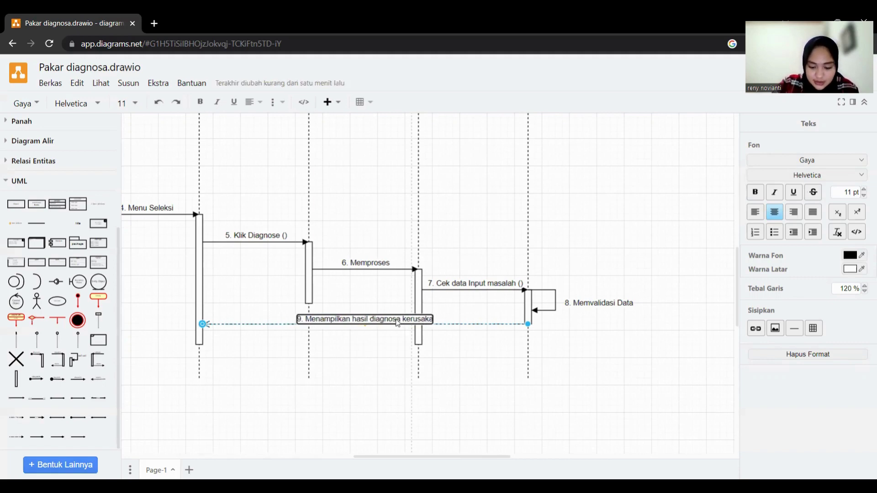
- Finish the return message label "9. Menampilkan hasil diagnosa kerusakan" and lengthen the Halaman Diagnosa Masalah activation bar down past that message
key(Escape)
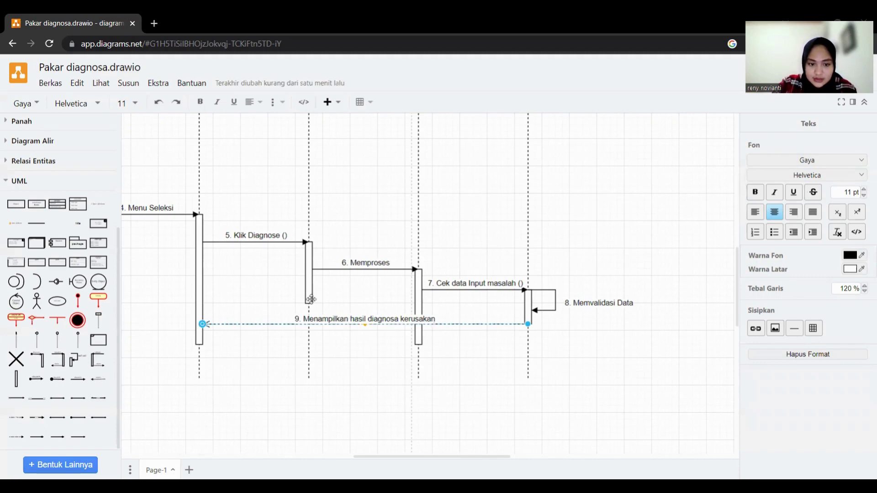
drag(309, 307, 329, 333)
click(332, 334)
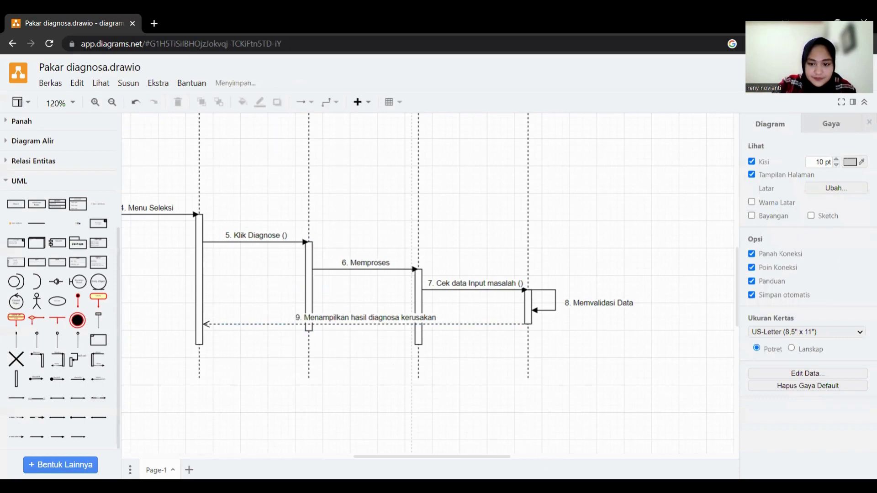
- Break the message 9 label into two lines after "hasil"
double_click(373, 317)
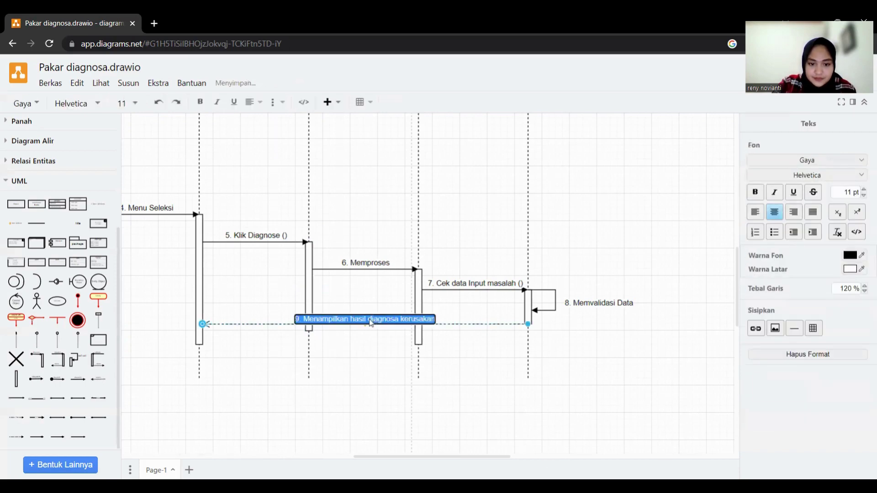
click(368, 319)
key(Return)
click(406, 391)
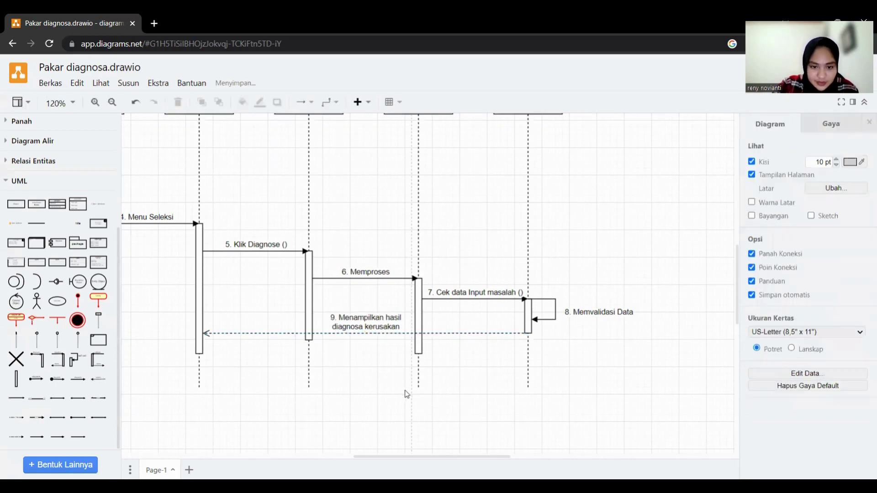
- Review the whole refrigerator diagnosis sequence diagram, from the User actor to the Database lifeline and its numbered messages
scroll(406, 391, down, 1)
scroll(406, 392, down, 1)
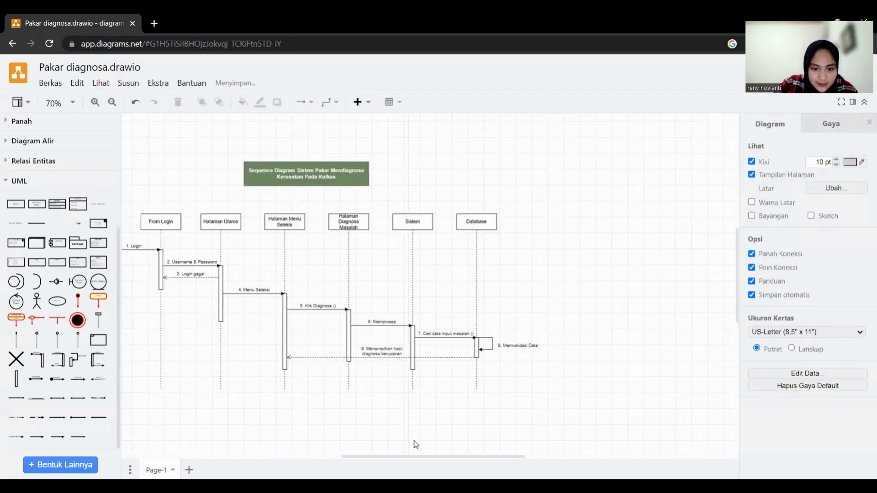
scroll(413, 442, down, 1)
drag(386, 458, 385, 429)
scroll(350, 452, up, 1)
scroll(365, 448, up, 1)
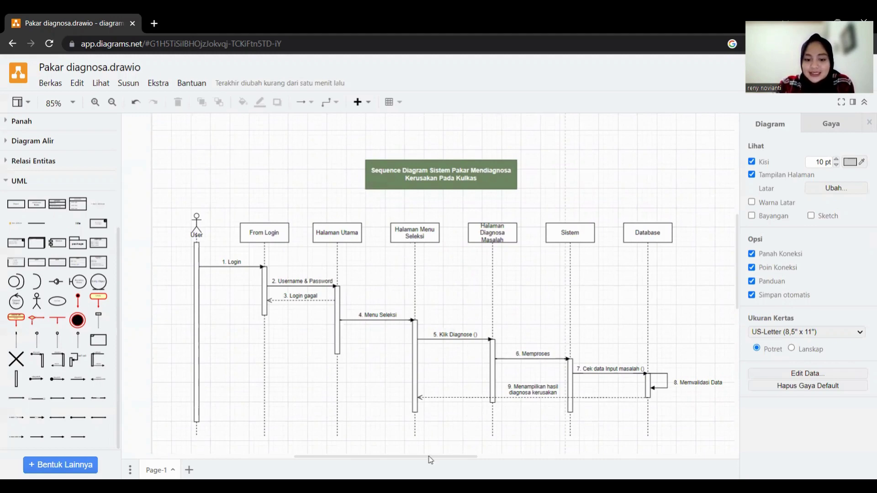
drag(429, 457, 441, 459)
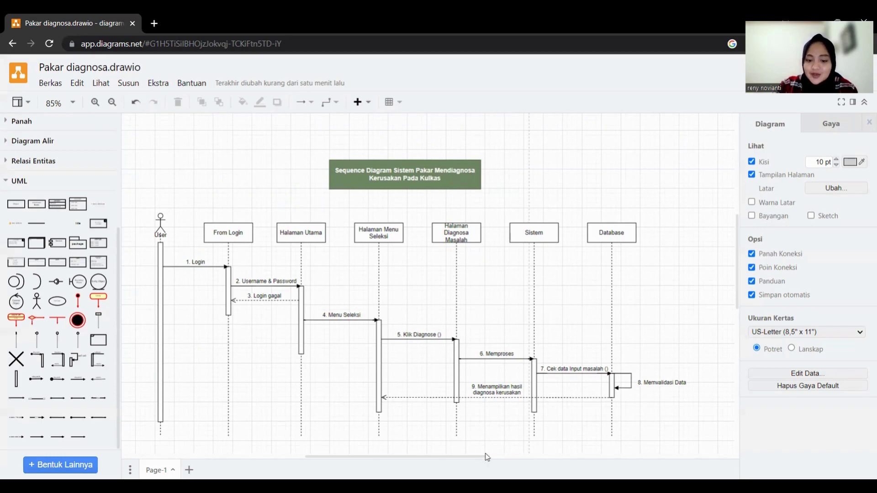
drag(476, 458, 482, 457)
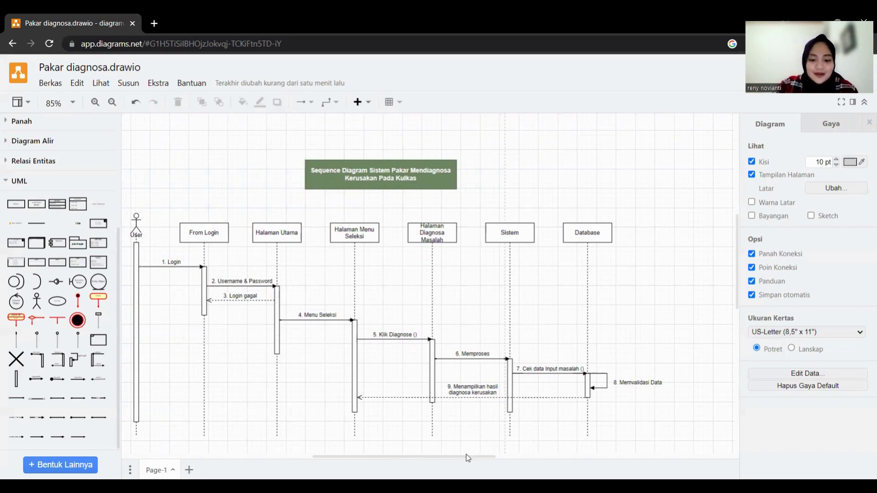
drag(461, 457, 446, 457)
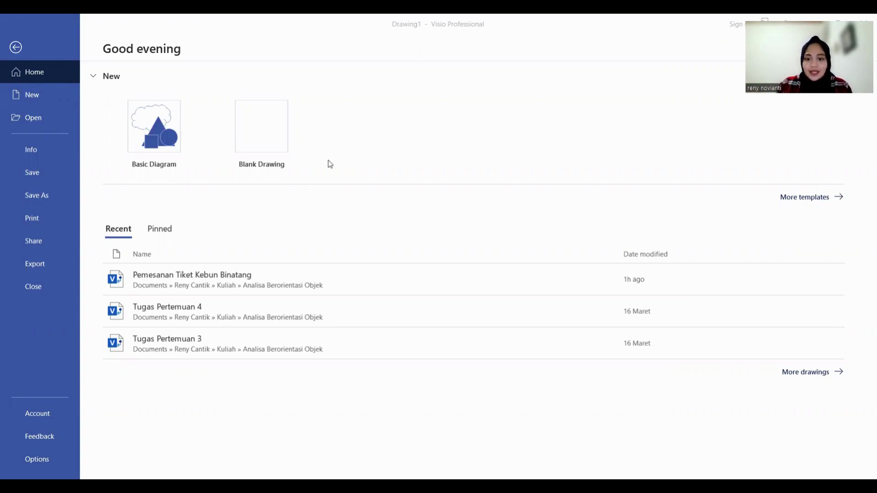
- Switch to Visio, create a blank drawing and save it as "Bayar Parkir" in the Analisa Berorientasi Objek folder
click(273, 139)
click(517, 234)
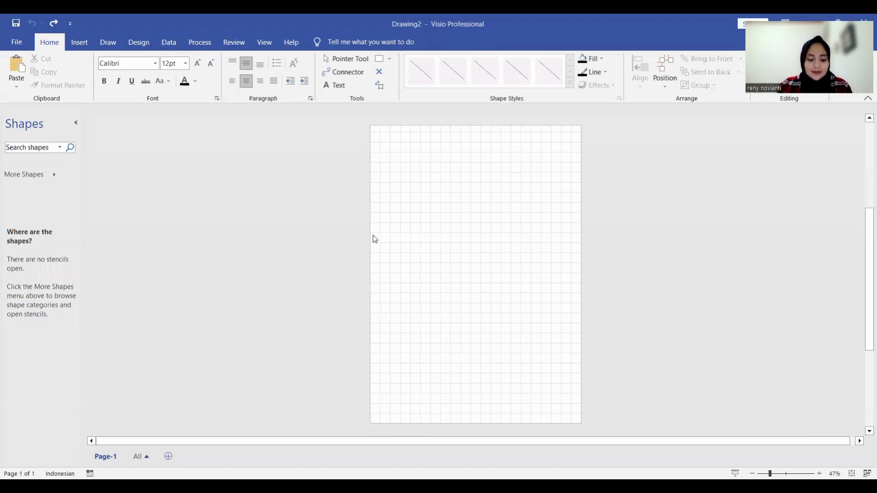
key(ctrl+s)
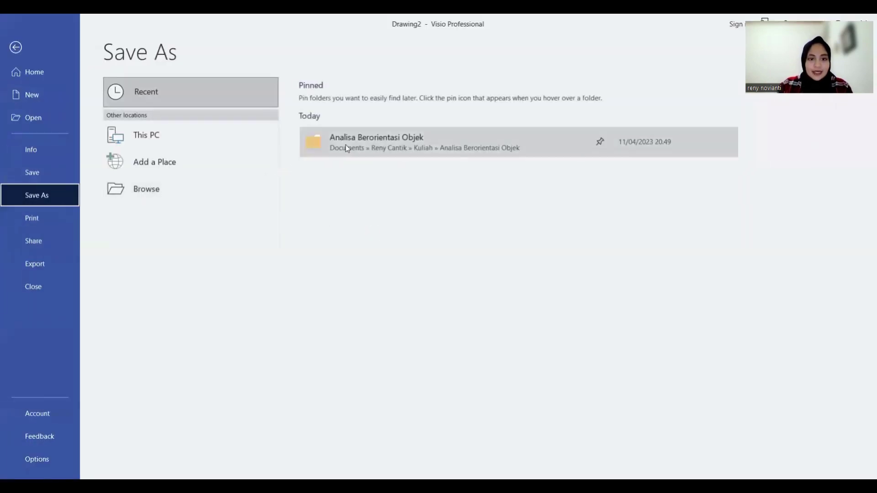
click(347, 147)
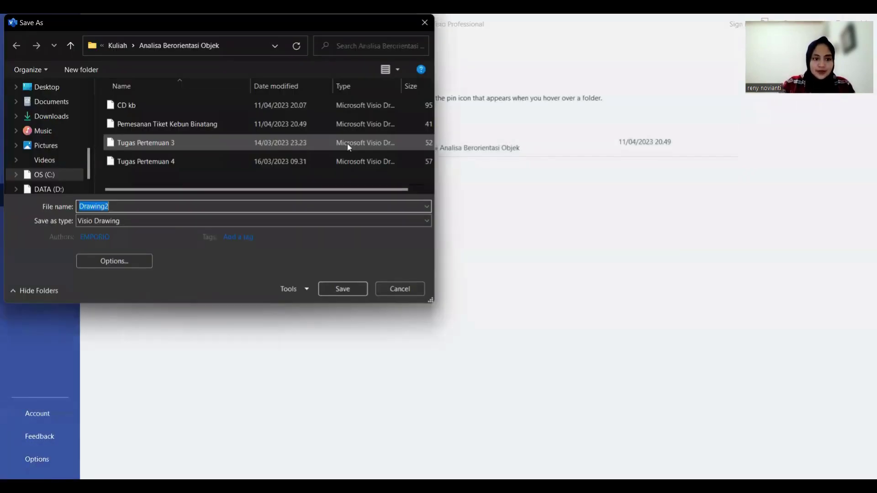
text(Bayar)
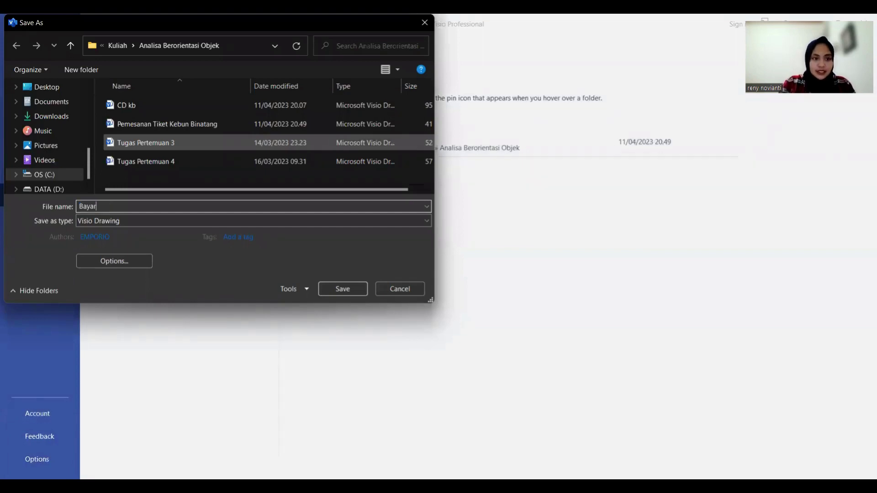
text( Parkir)
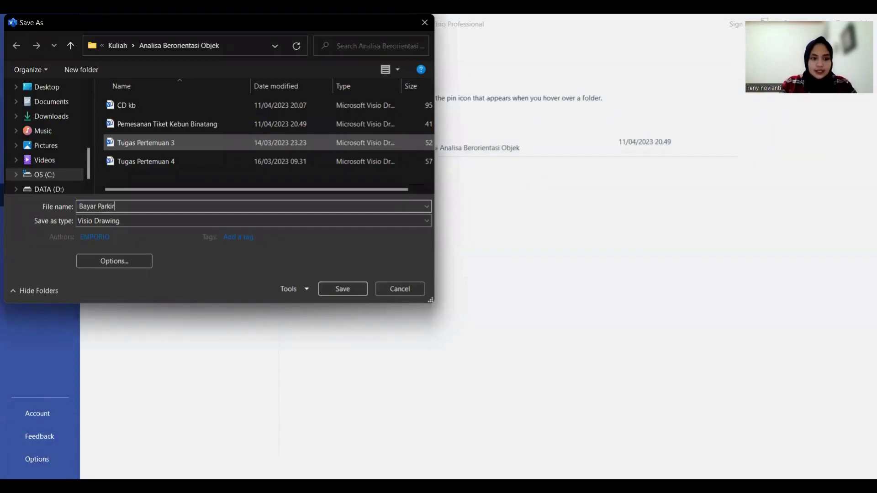
key(Return)
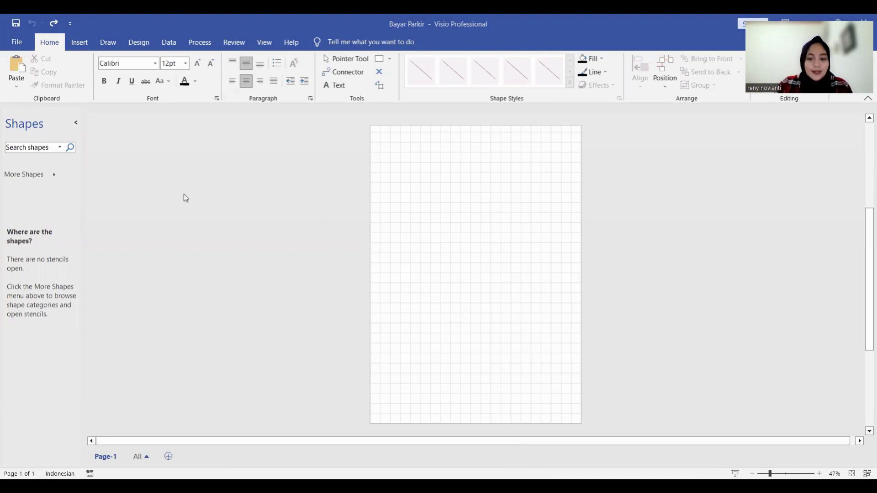
- Open the UML Sequence stencil from the Software and Database shape category
click(57, 174)
mouse_move(170, 286)
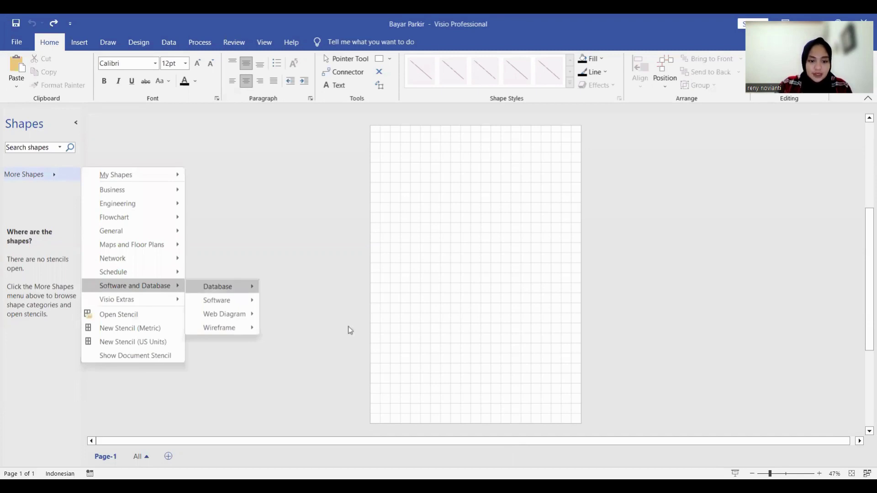
mouse_move(210, 303)
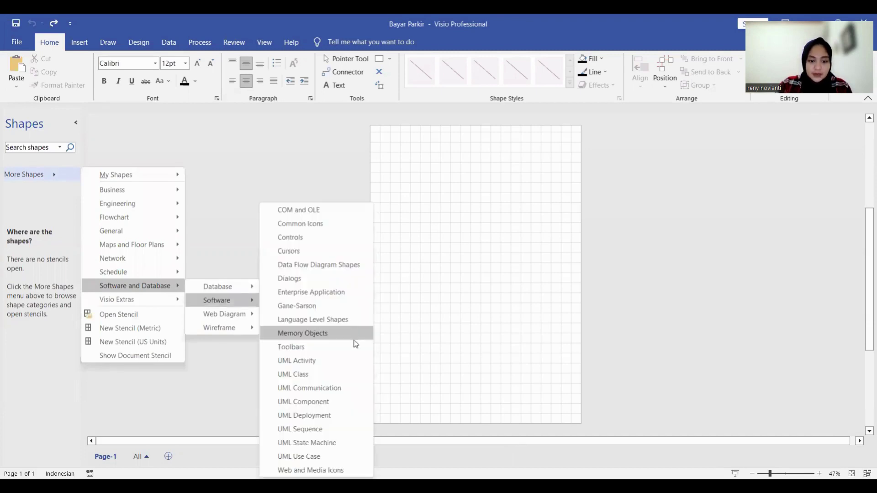
click(337, 432)
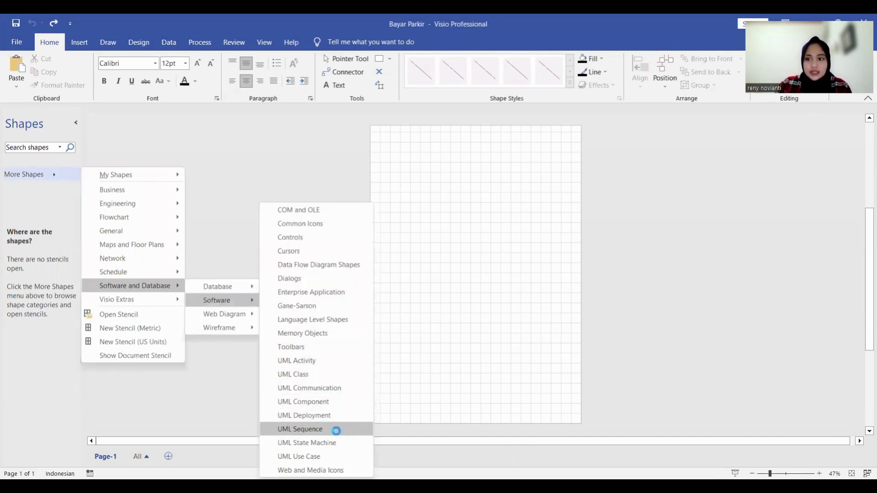
click(242, 406)
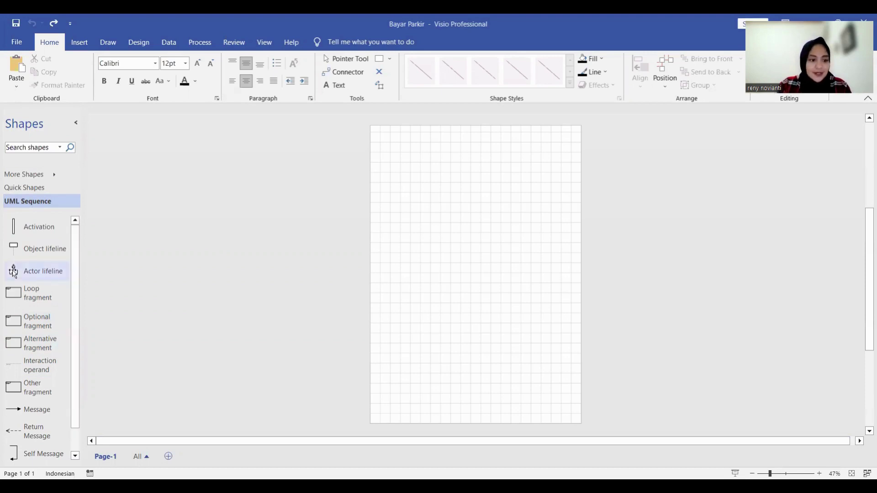
- Place an actor lifeline near the left edge of the page and label it "Pengendara"
drag(13, 270, 391, 231)
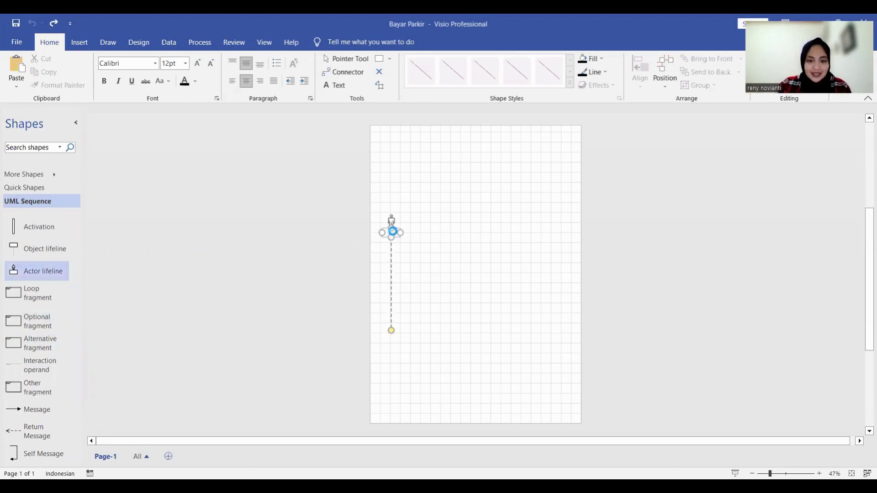
text(P)
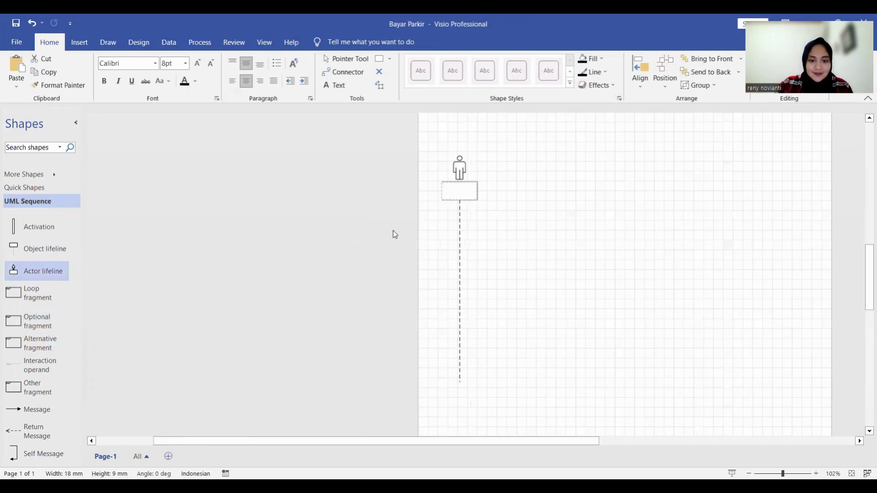
text(engendara)
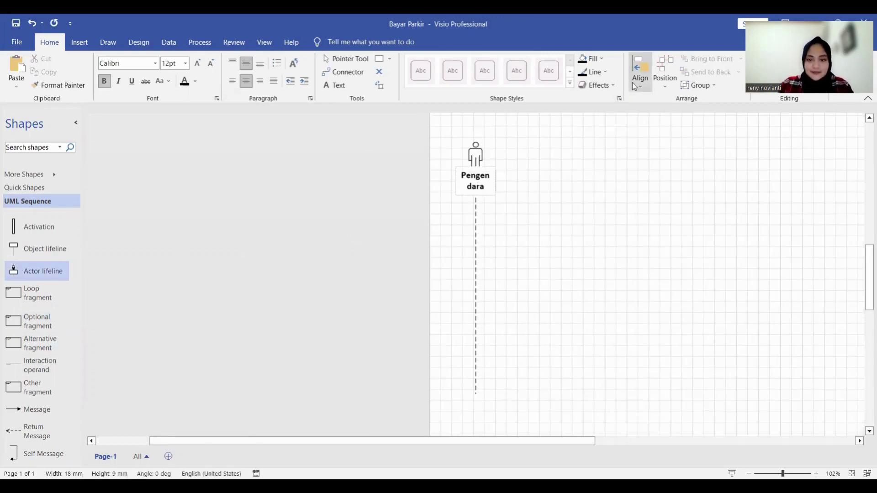
click(630, 181)
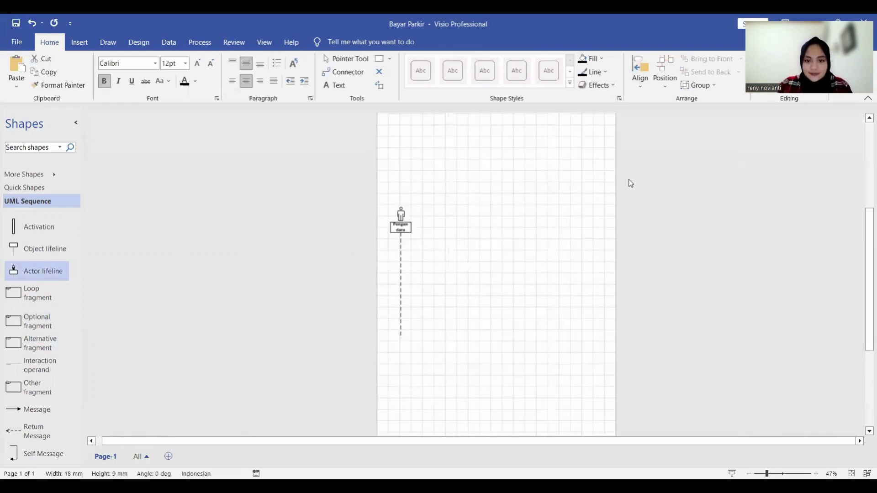
- Widen the Pengendara header box to about 26 mm to fit its name on one line
scroll(387, 221, up, 1)
click(371, 236)
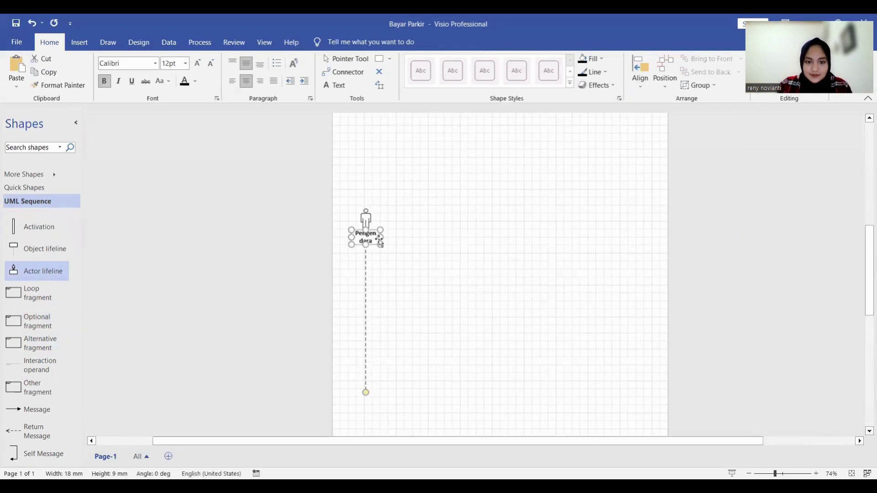
drag(385, 237, 395, 238)
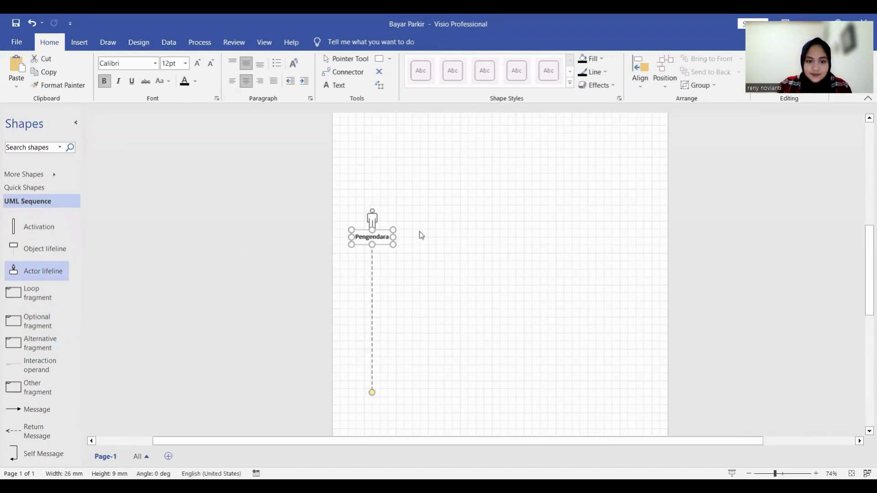
click(436, 236)
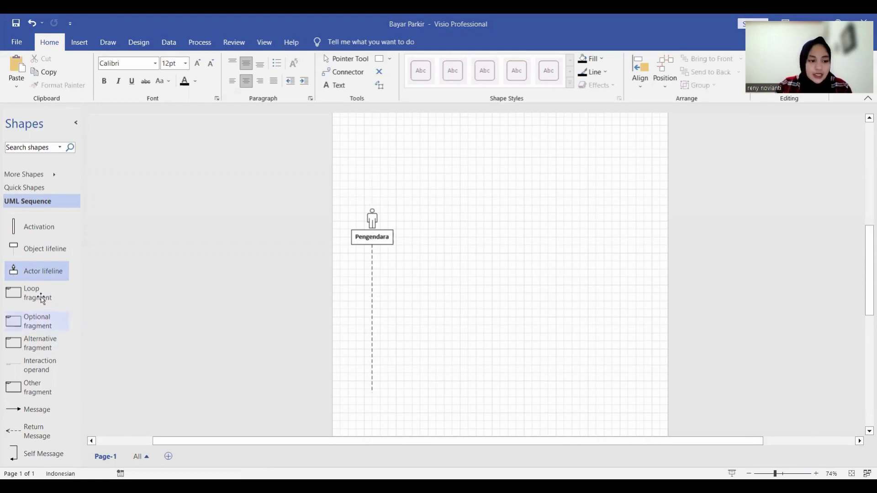
- Add an activation bar along the Pengendara lifeline and extend both the lifeline and the bar downward
drag(31, 225, 375, 378)
click(436, 379)
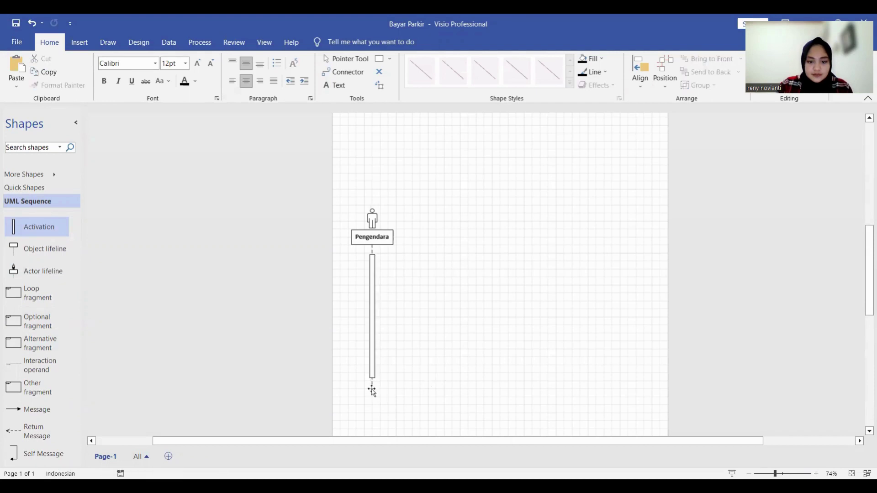
click(372, 391)
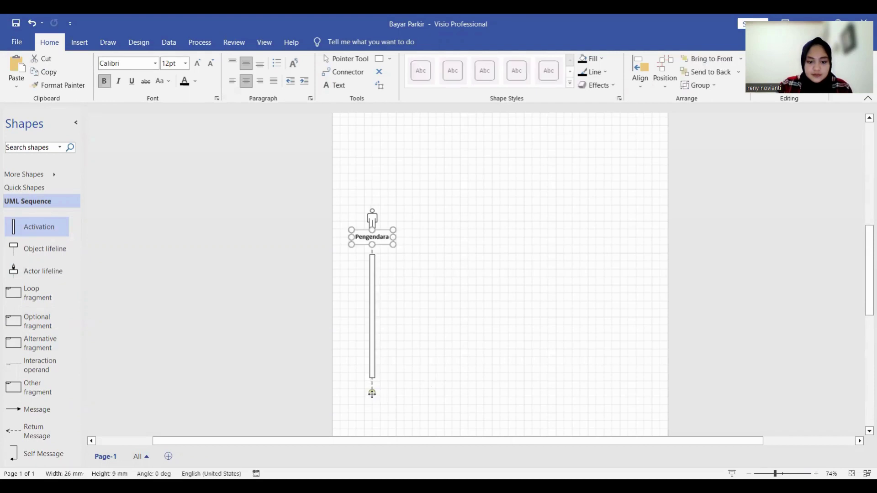
mouse_move(372, 392)
mouse_down()
mouse_move(372, 407)
mouse_move(372, 397)
mouse_up()
click(372, 378)
click(441, 389)
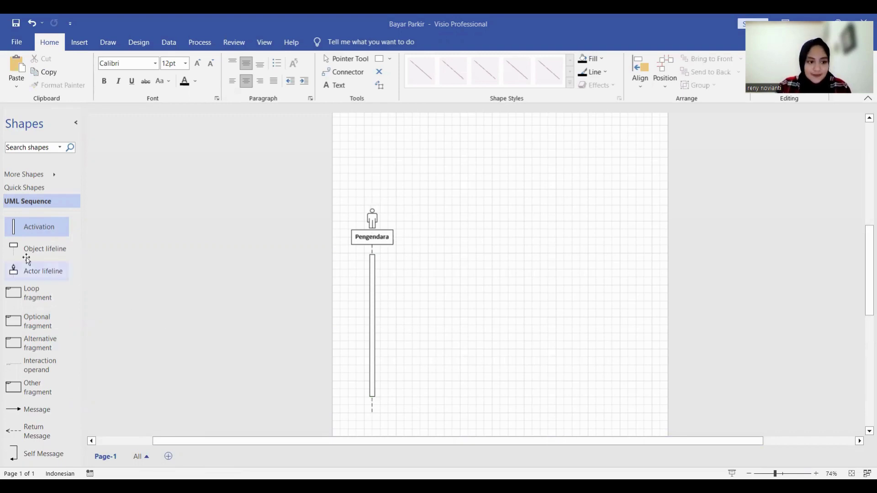
- Place an object lifeline beside the actor, label it "Kendaraan" and widen its header box to fit the name on one line
drag(30, 254, 442, 238)
text(Kenda)
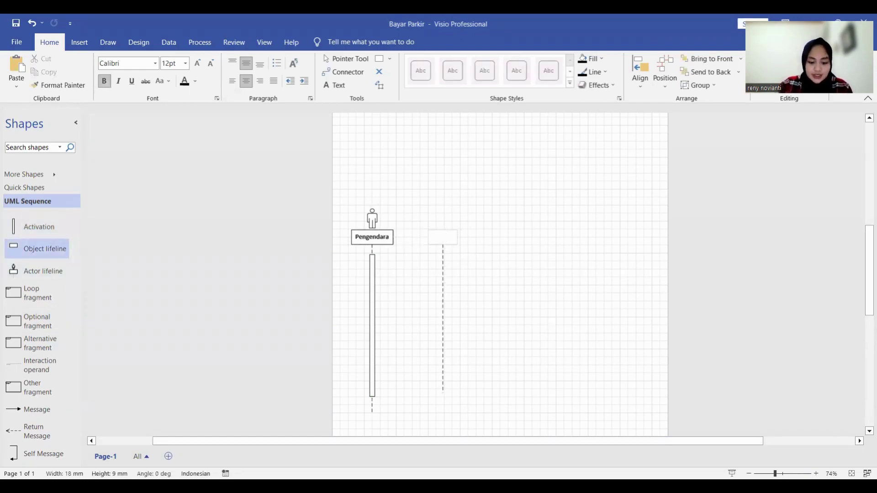
text(raan)
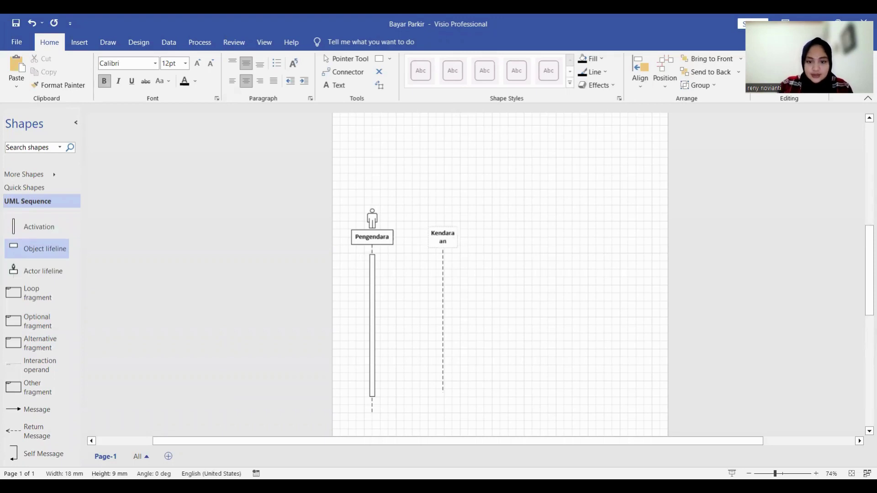
key(Escape)
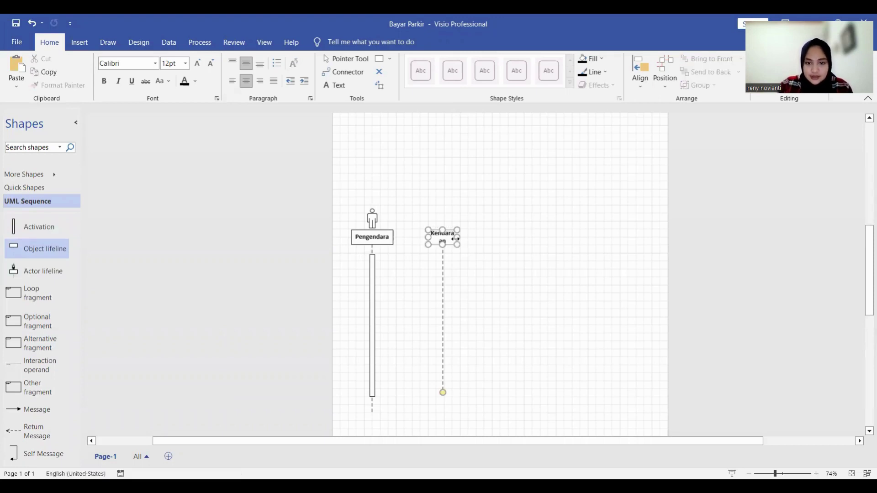
drag(457, 237, 470, 238)
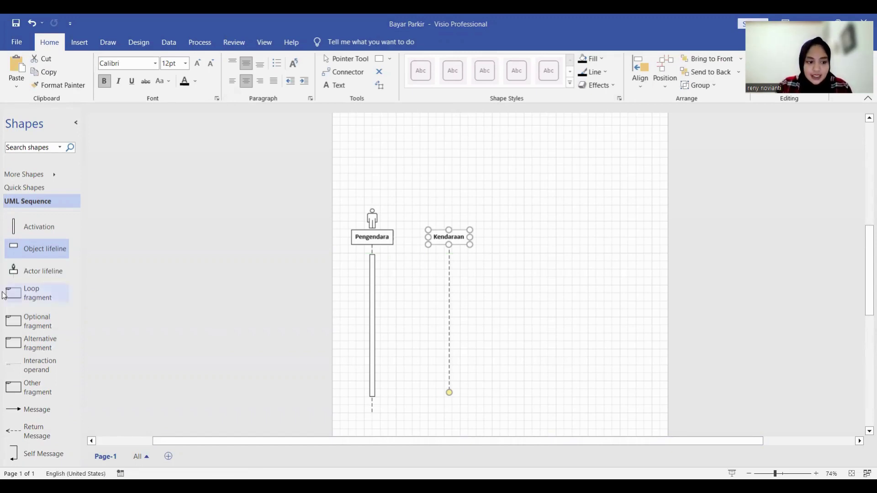
- Connect a message arrow from the Pengendara activation bar to the Kendaraan lifeline and label it "1. Mengendarai Kendaraan ()"
drag(28, 409, 391, 264)
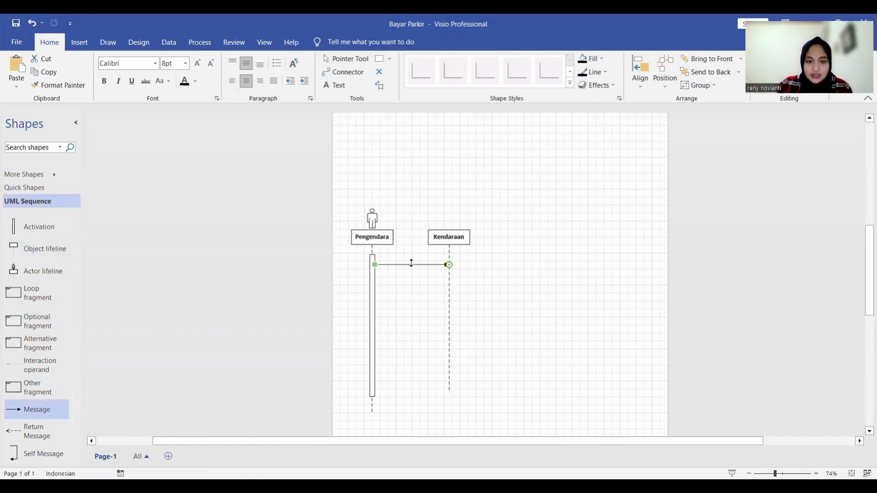
double_click(411, 264)
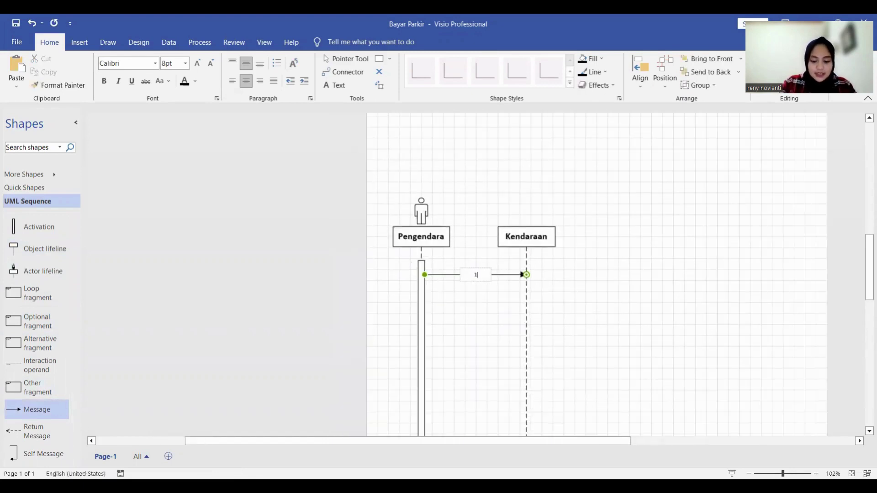
text(1. Mengenda)
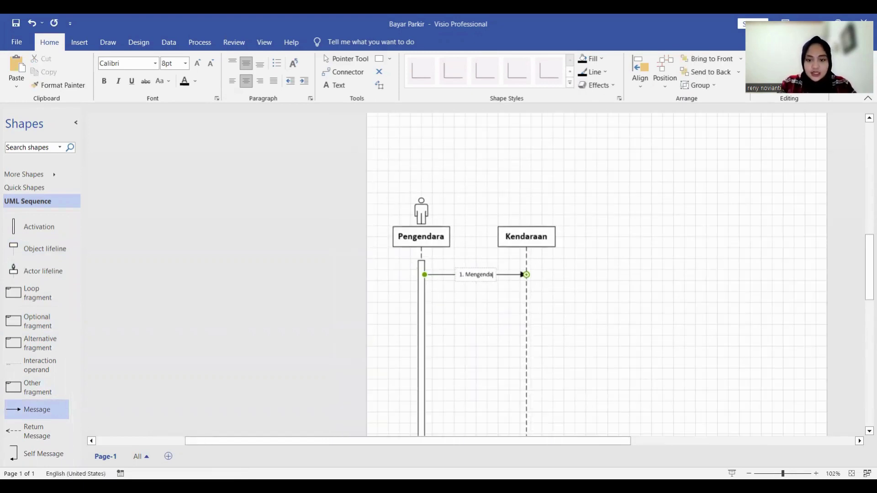
text(rai Kendar)
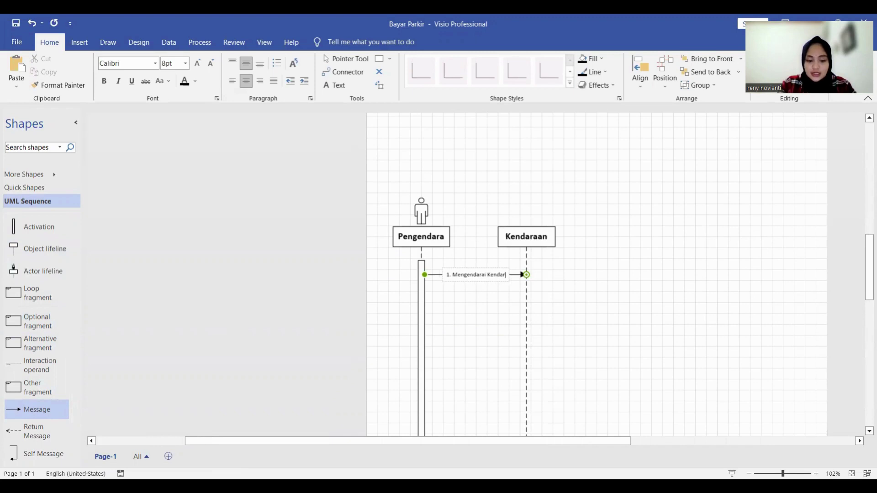
text(aan ())
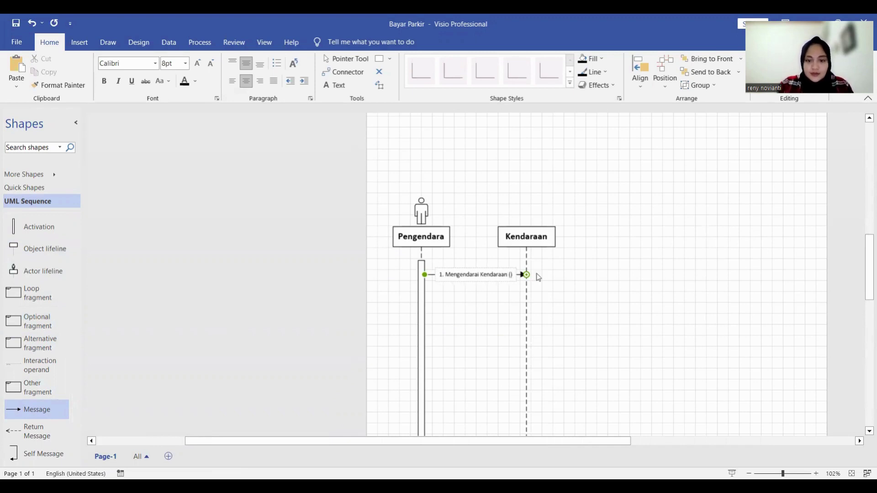
click(578, 270)
scroll(578, 270, down, 1)
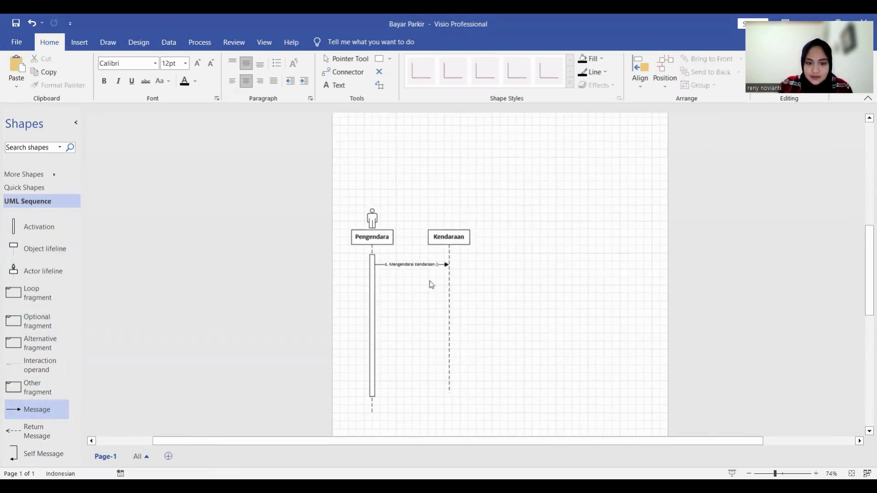
- Move the "1. Mengendarai Kendaraan ()" label just above its message arrow
scroll(421, 270, up, 3)
click(403, 252)
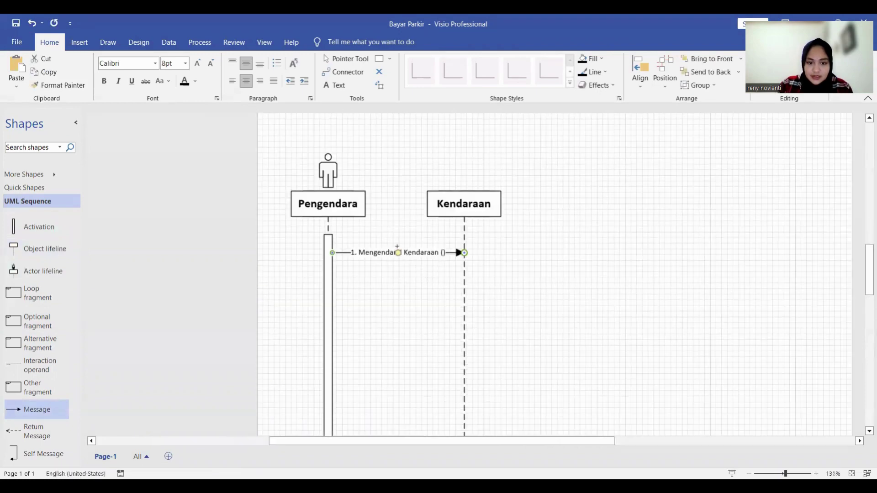
click(400, 283)
scroll(432, 287, down, 1)
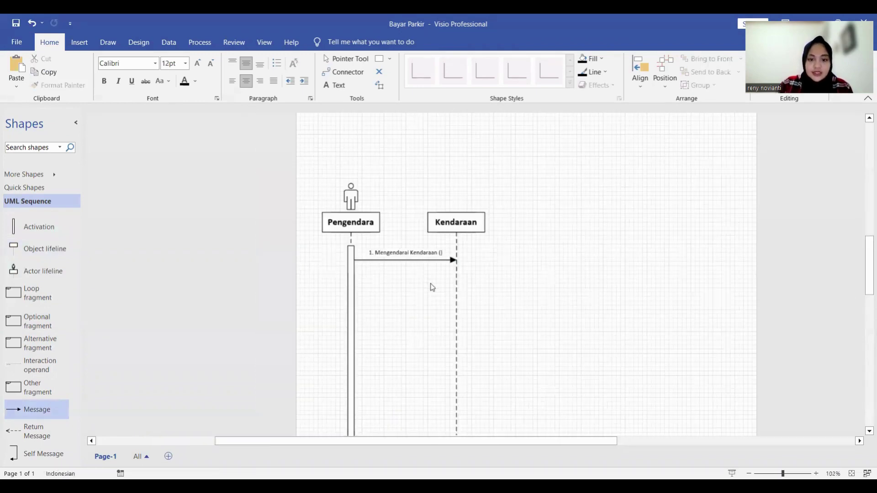
scroll(584, 400, down, 1)
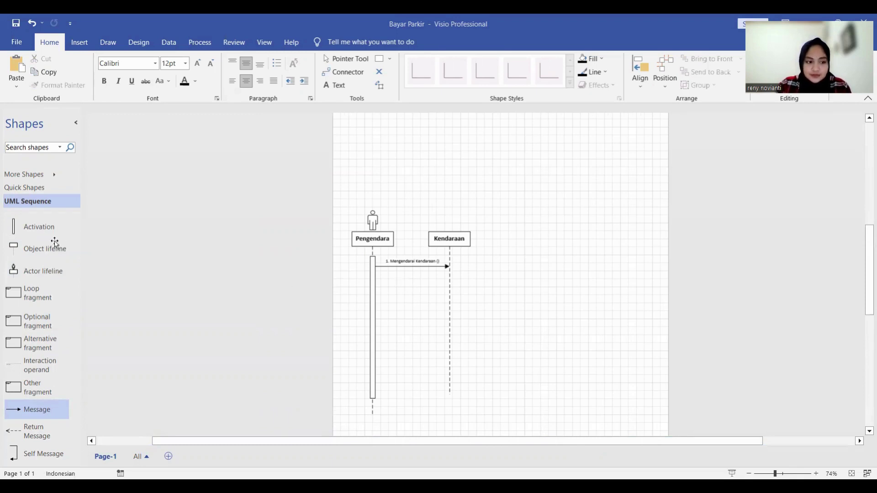
- Add an activation bar about 63.5 mm long on the Kendaraan lifeline, starting at the first message, and extend the lifeline to match Pengendara's
drag(40, 228, 449, 278)
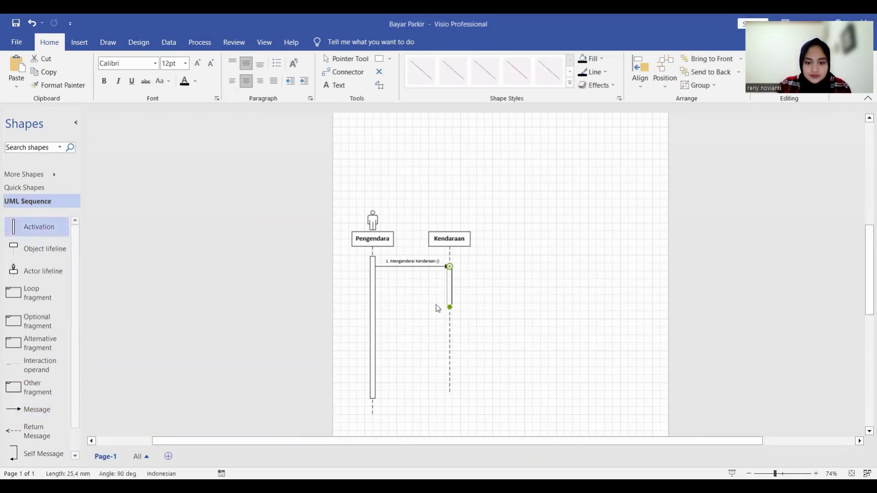
click(450, 389)
drag(449, 393, 450, 414)
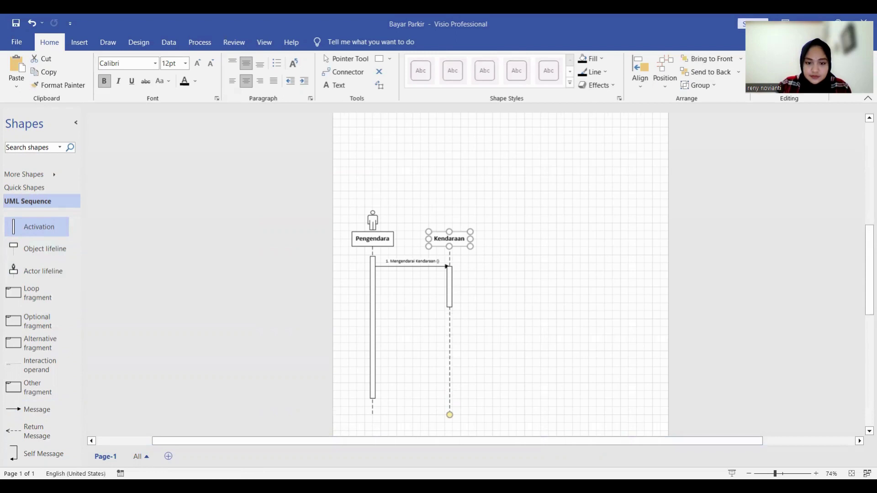
drag(451, 306, 449, 367)
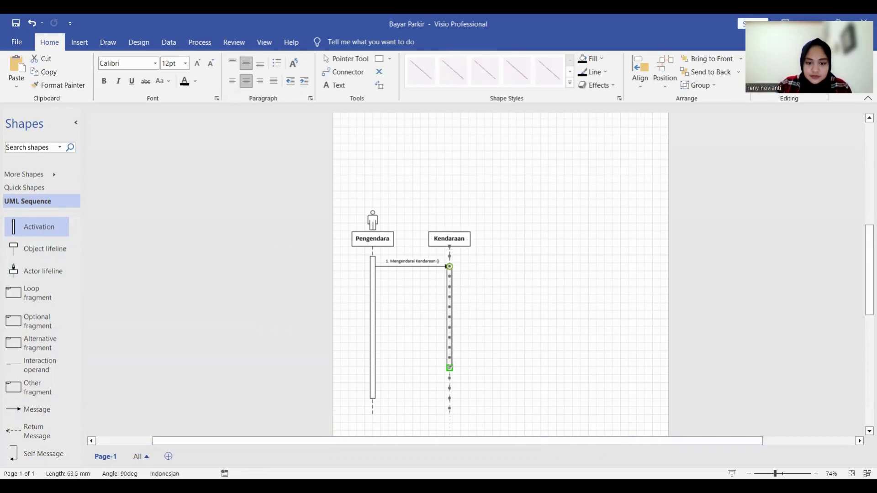
click(496, 342)
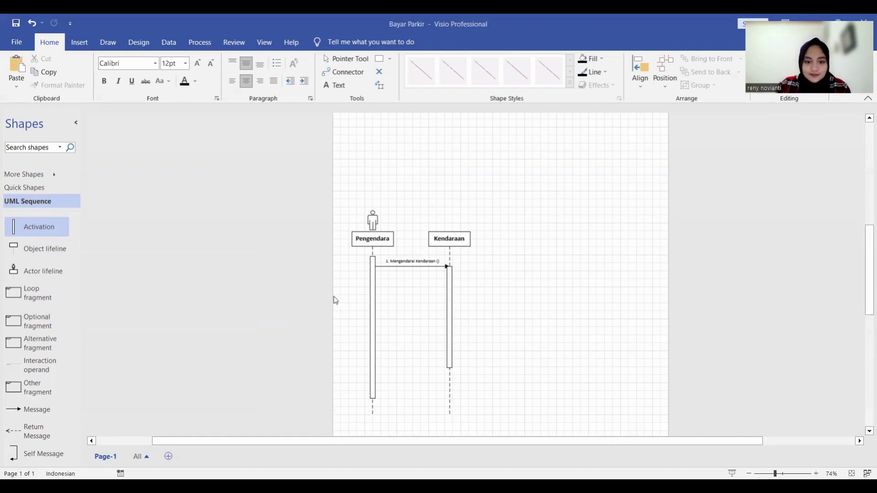
- Place an object lifeline beside Kendaraan, label it "Tekan Tombol" and widen its header box to fit the name on one line
drag(57, 253, 524, 250)
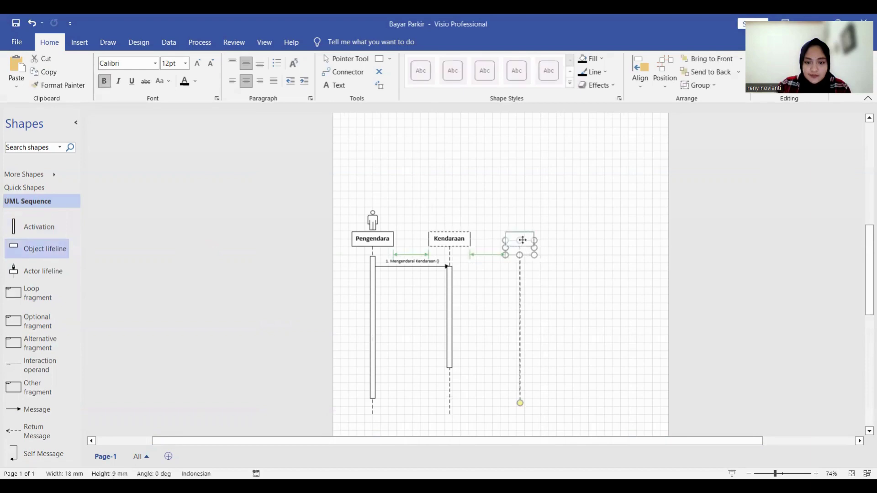
double_click(524, 250)
text(Te)
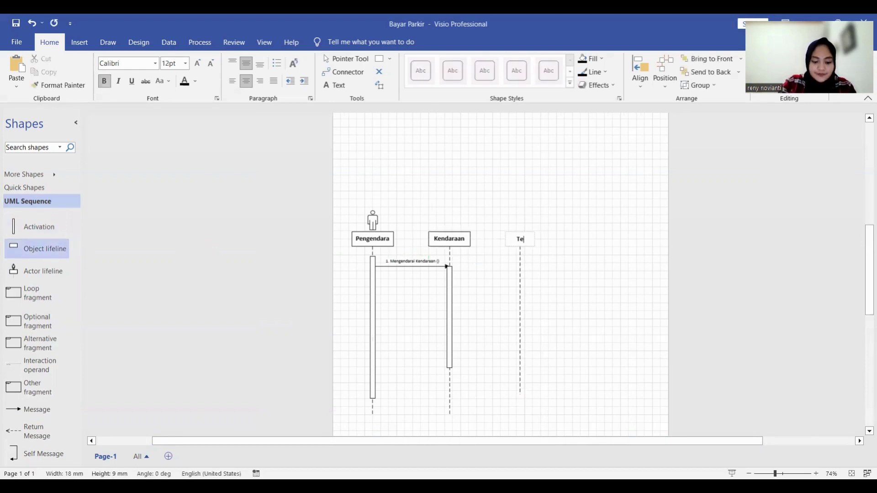
text(kan Tombol)
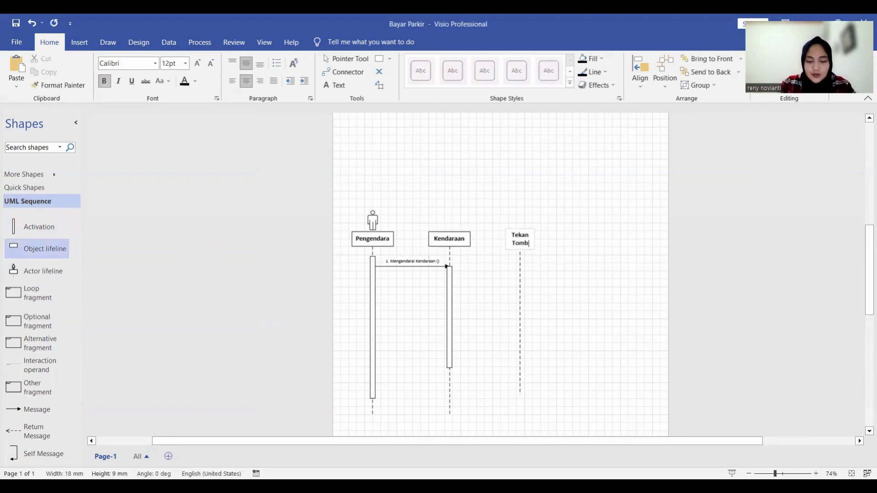
click(598, 222)
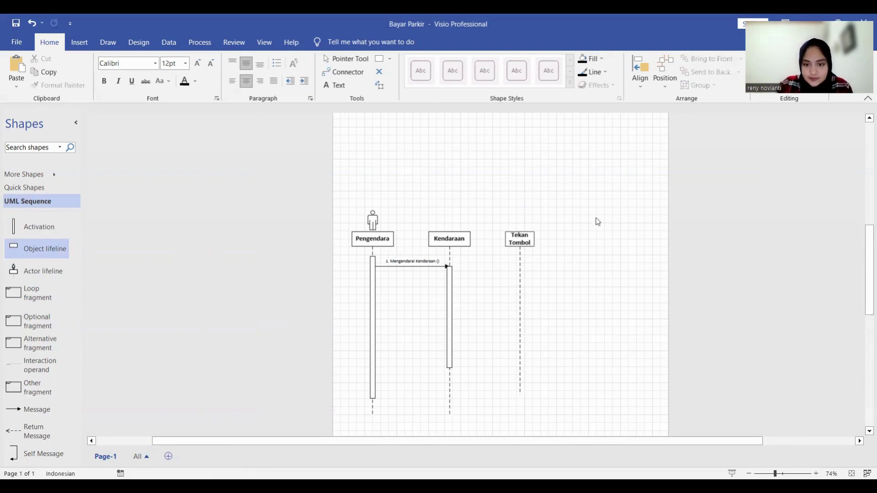
click(530, 240)
drag(534, 238, 558, 239)
click(570, 241)
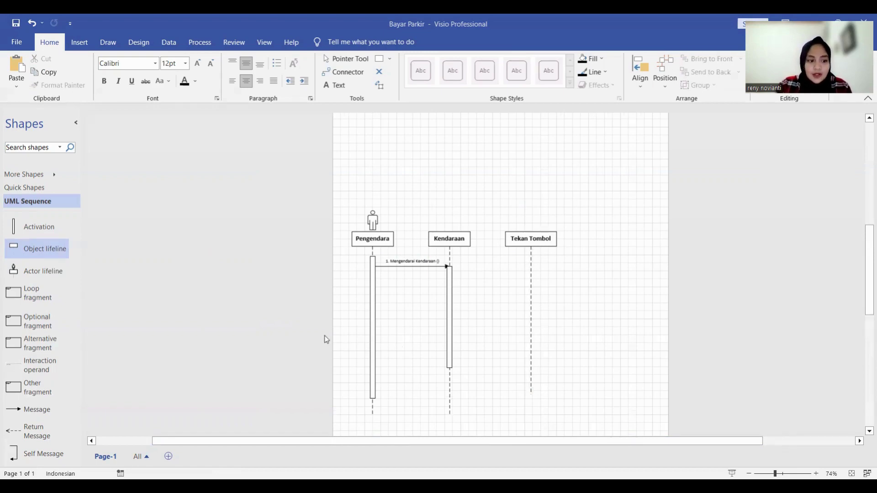
- Connect a message arrow from the Kendaraan activation bar to the Tekan Tombol lifeline and label it "2. Driver Menekan Tombol ()"
drag(30, 411, 531, 287)
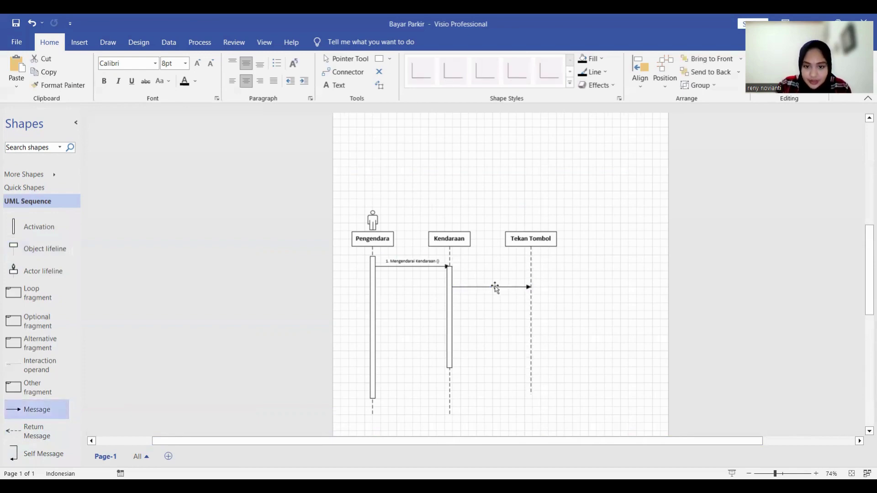
double_click(495, 288)
text(2. Driv)
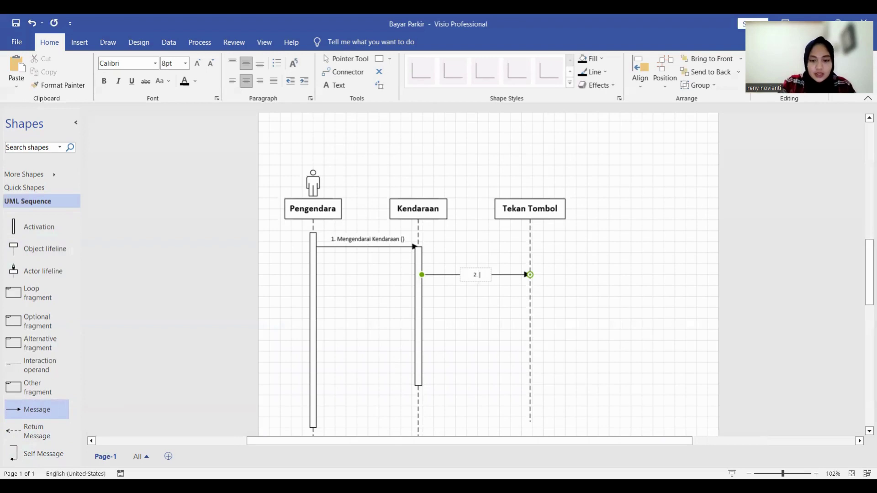
text(er men)
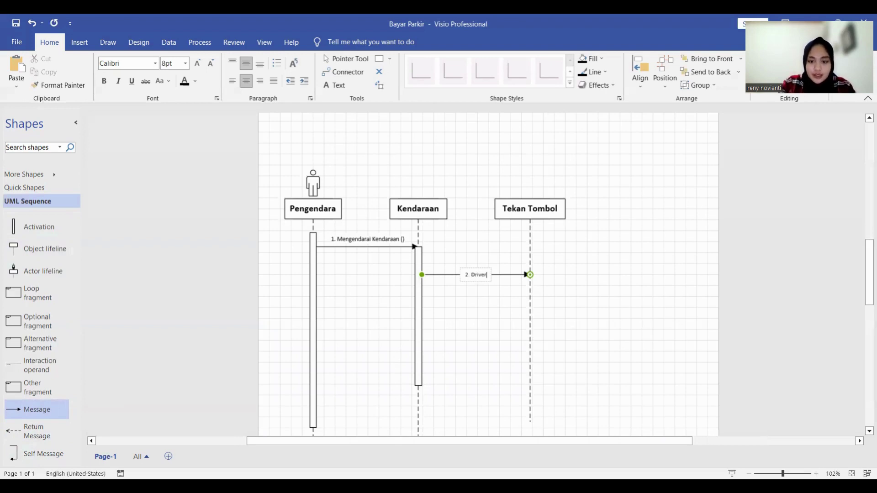
key(BackSpace)
key(BackSpace)
key(BackSpace)
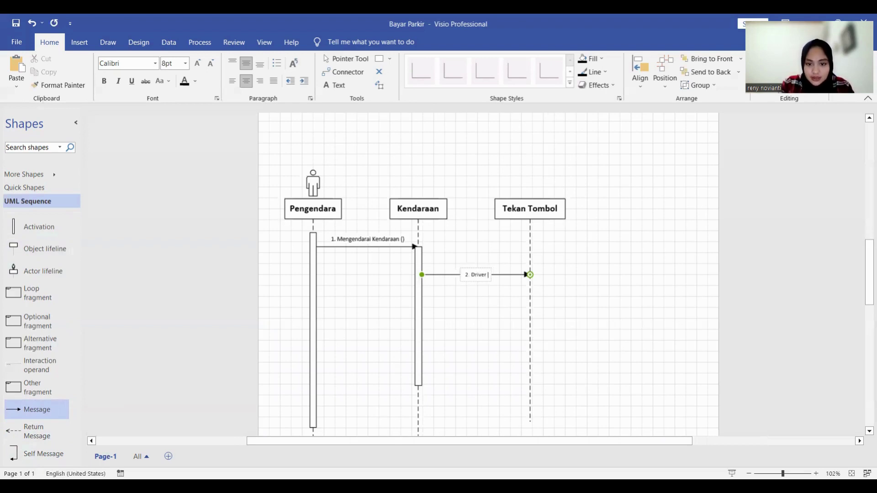
text(Menekan)
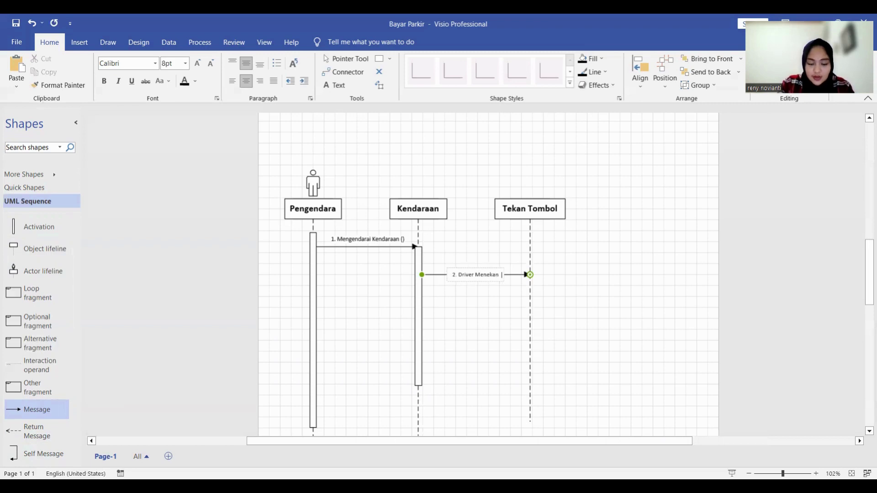
text(Tombol ())
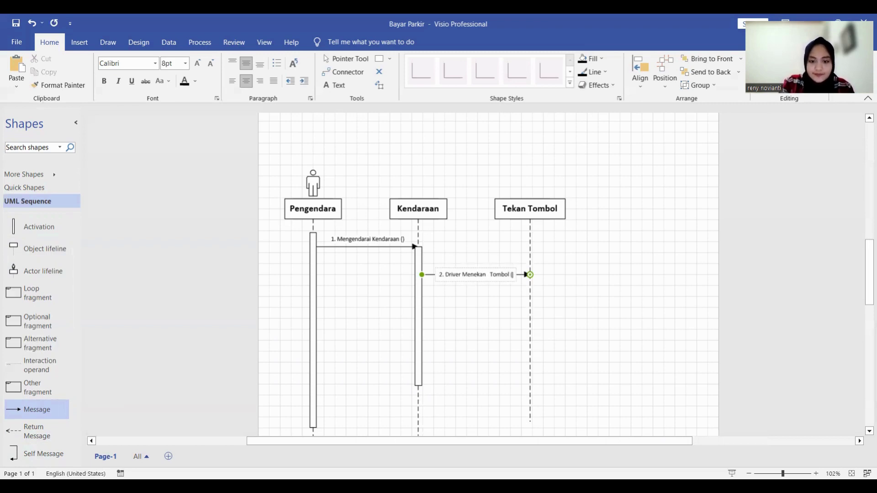
key(Escape)
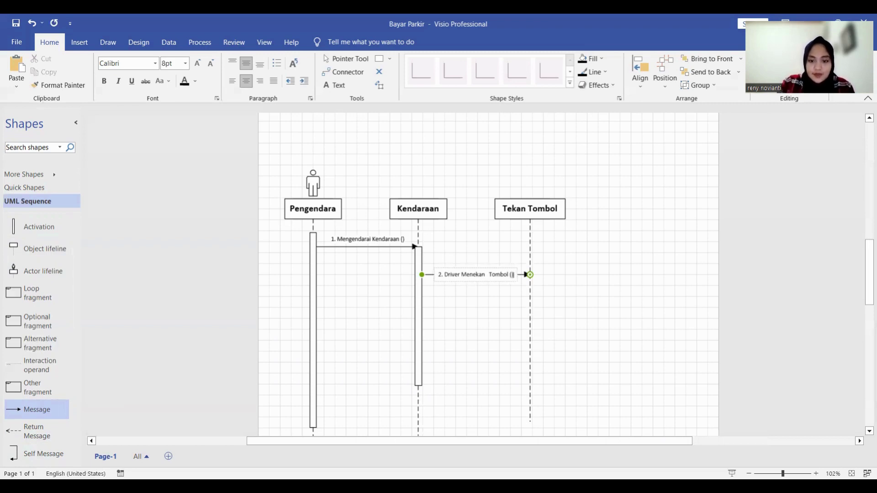
- Move the second message's label above its arrow and add an activation bar about 12.7 mm long on the Tekan Tombol lifeline
scroll(529, 281, down, 3)
drag(491, 287, 493, 279)
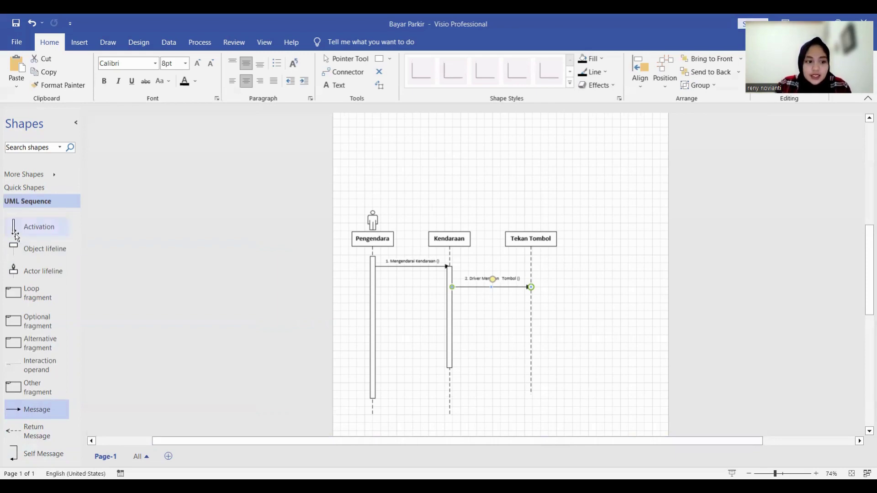
drag(21, 235, 530, 307)
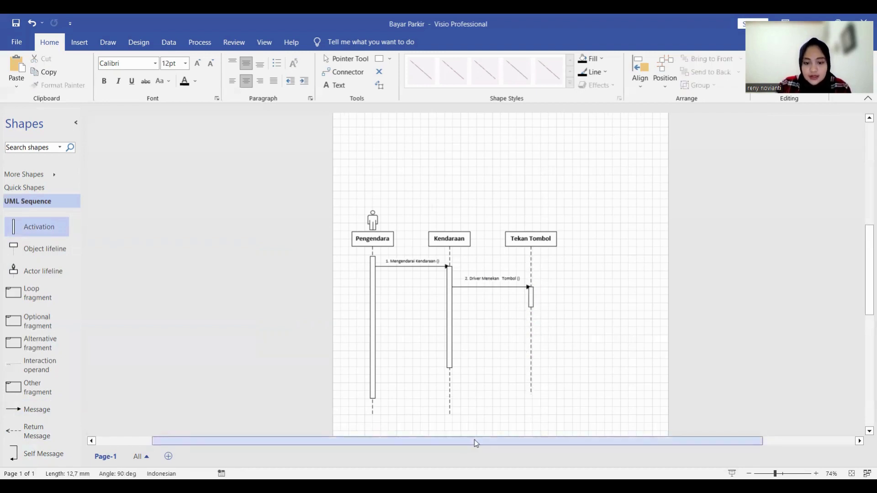
- Place an object lifeline beside Tekan Tombol, label it "Ambil Karcis" and widen its header box to about 26 mm
drag(466, 441, 520, 444)
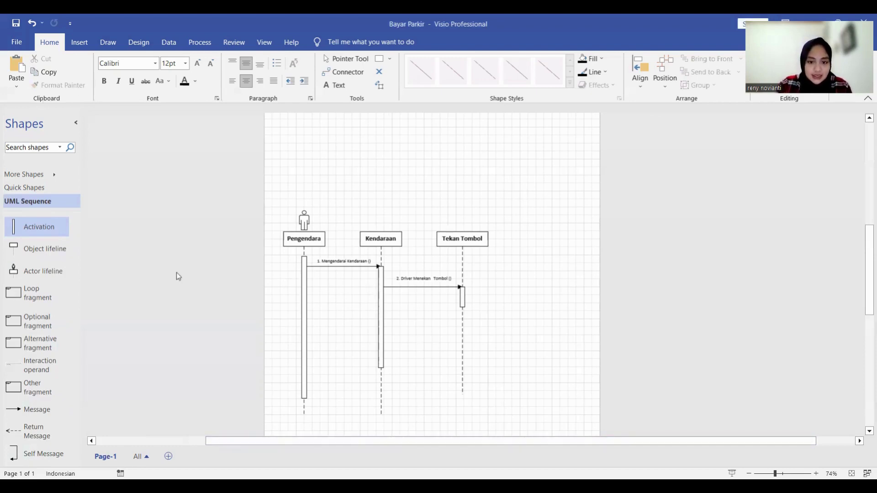
click(38, 255)
drag(38, 256, 538, 243)
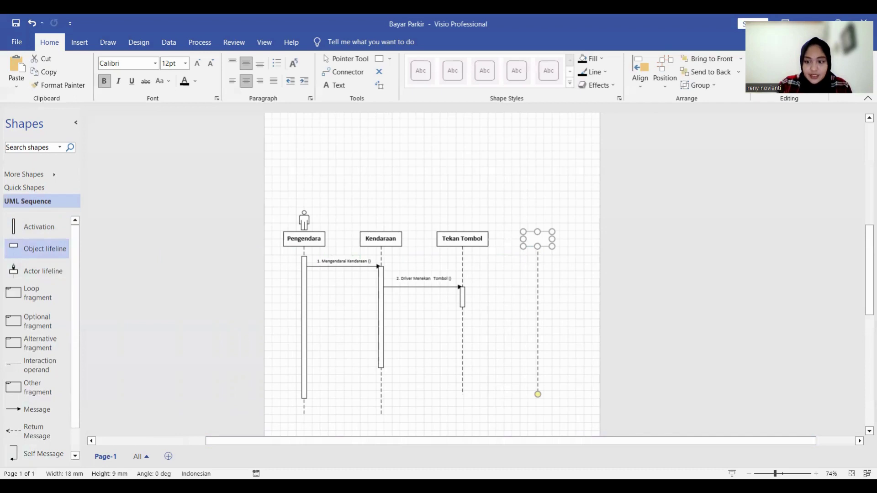
key(F2)
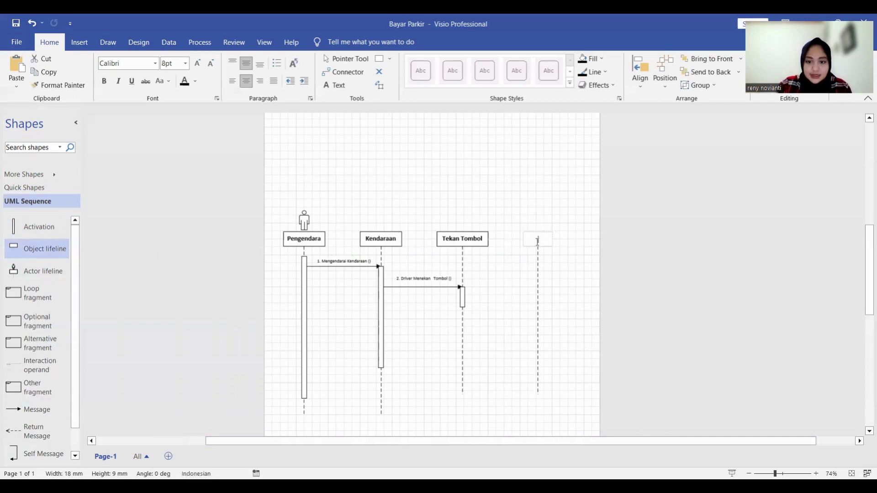
text(Ambil)
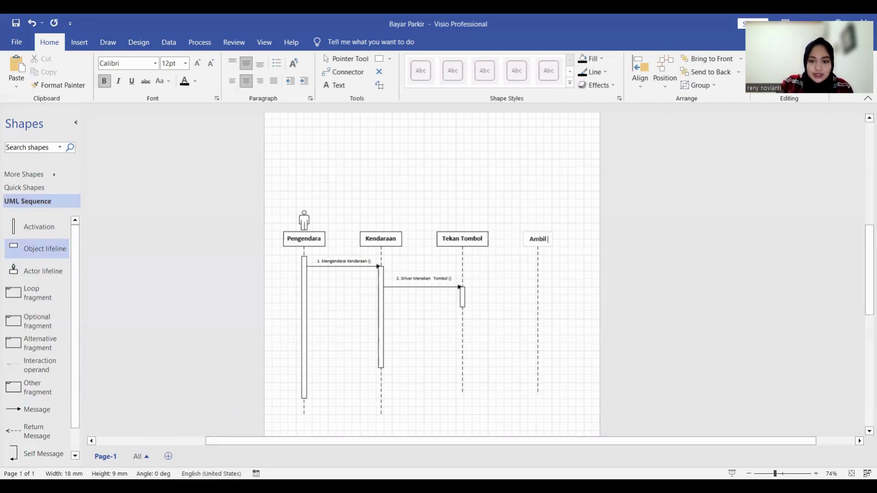
text( Karcis)
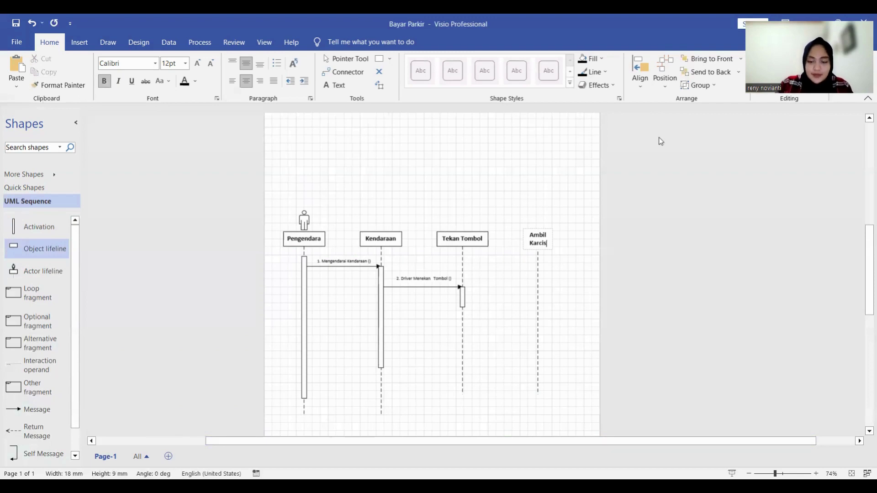
key(Escape)
drag(551, 239, 565, 239)
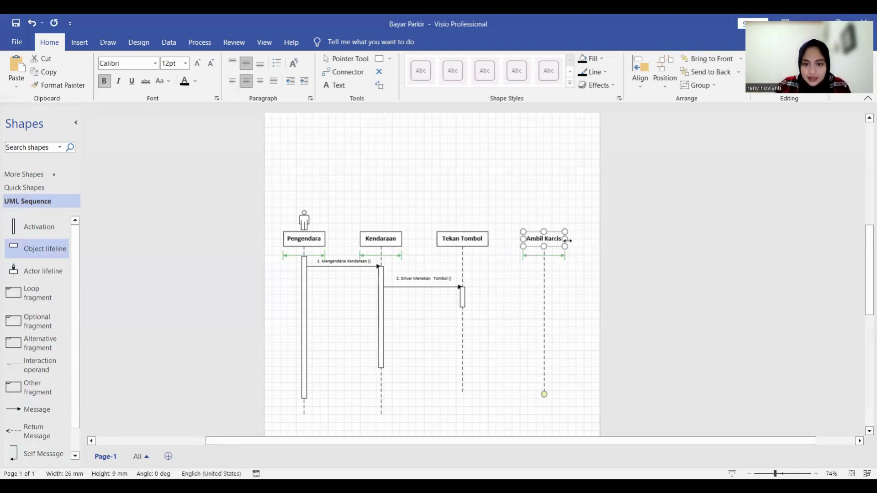
- Place an object lifeline beside Ambil Karcis, label it "Camera + PC" and widen its header box to about 26 mm
drag(19, 246, 611, 244)
double_click(614, 238)
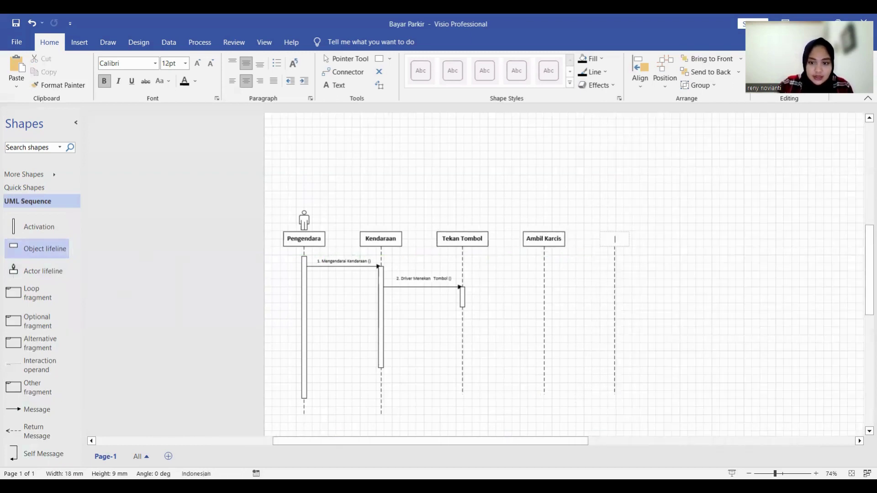
text(Camera)
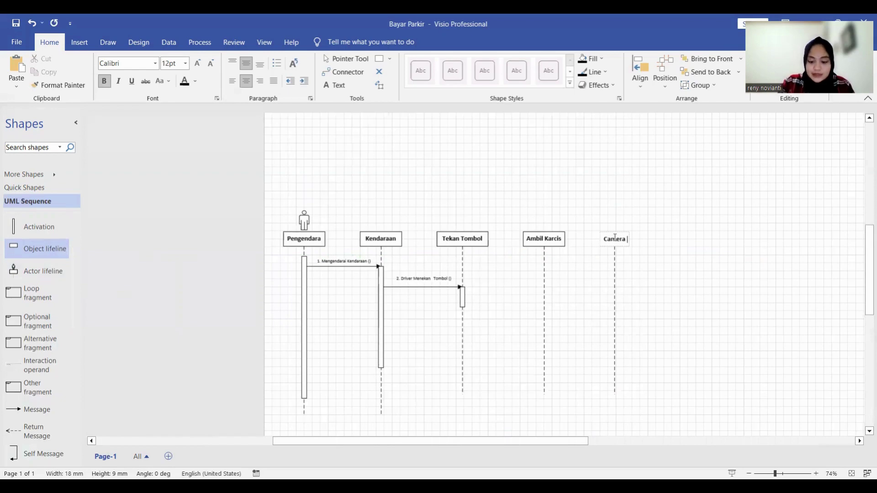
key(Return)
text(+ PC)
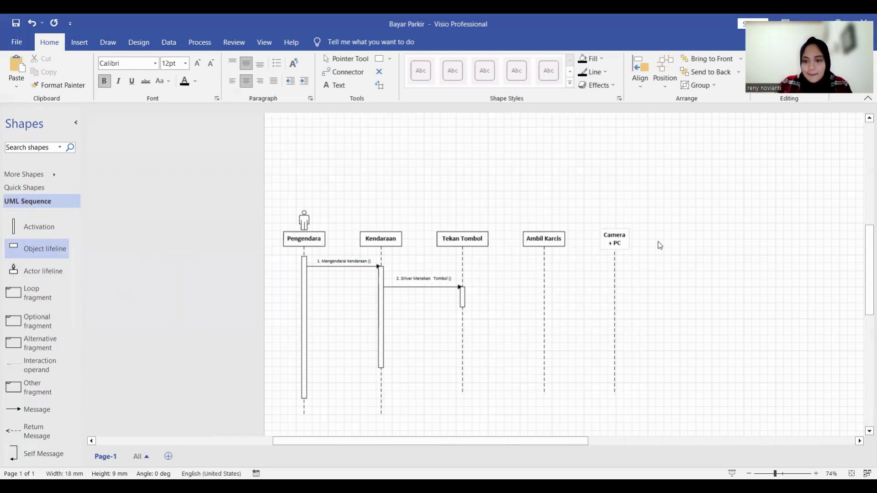
click(638, 245)
click(622, 239)
drag(629, 239, 641, 239)
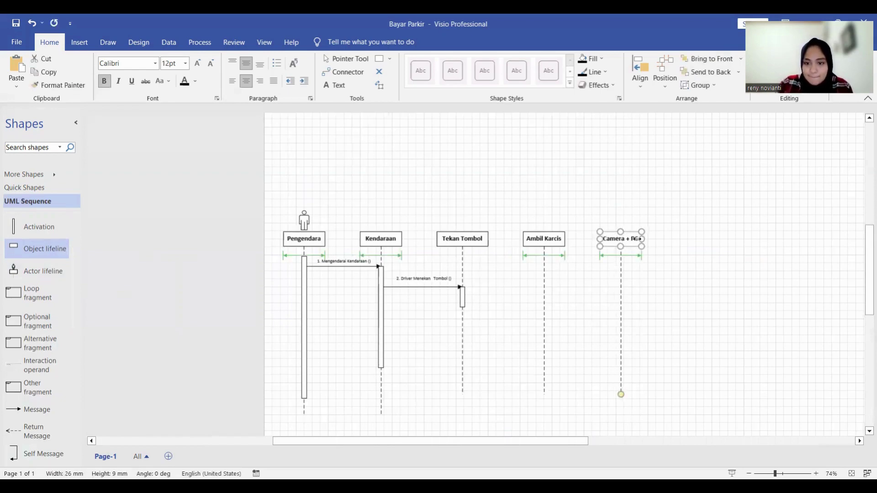
click(702, 264)
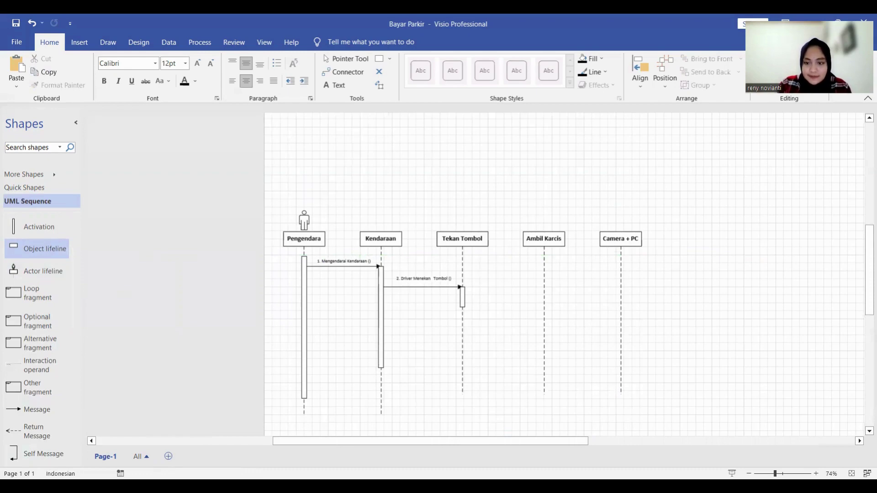
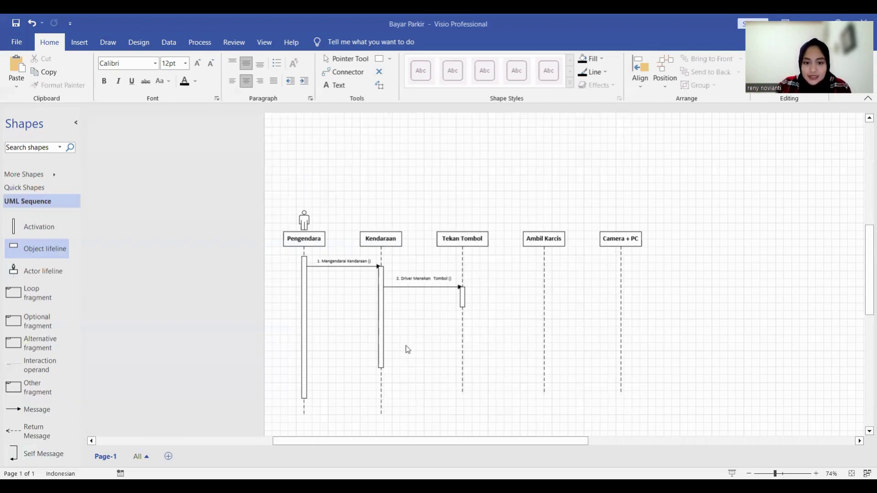
- Connect a return message from the Camera + PC lifeline to the Tekan Tombol activation bar
drag(29, 429, 610, 307)
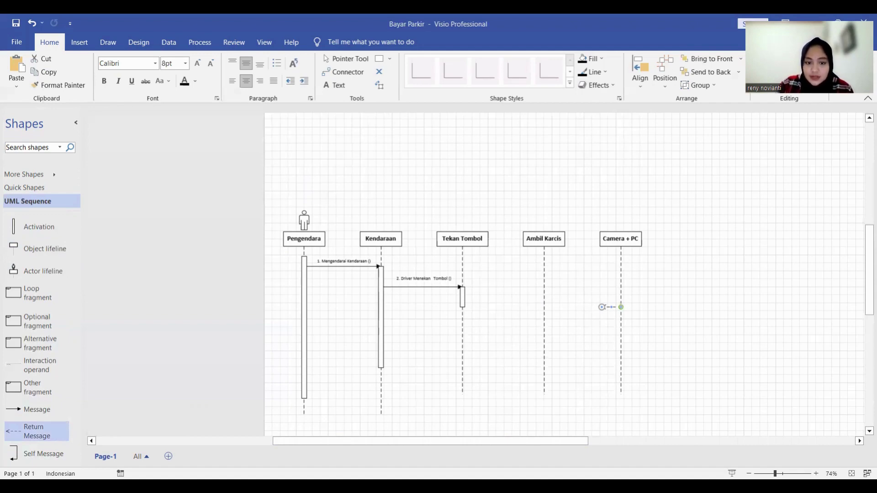
drag(618, 306, 463, 297)
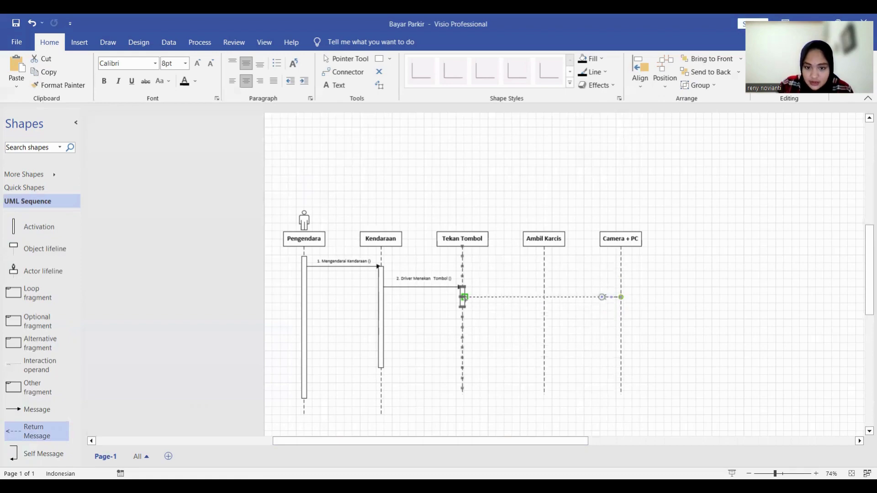
click(662, 306)
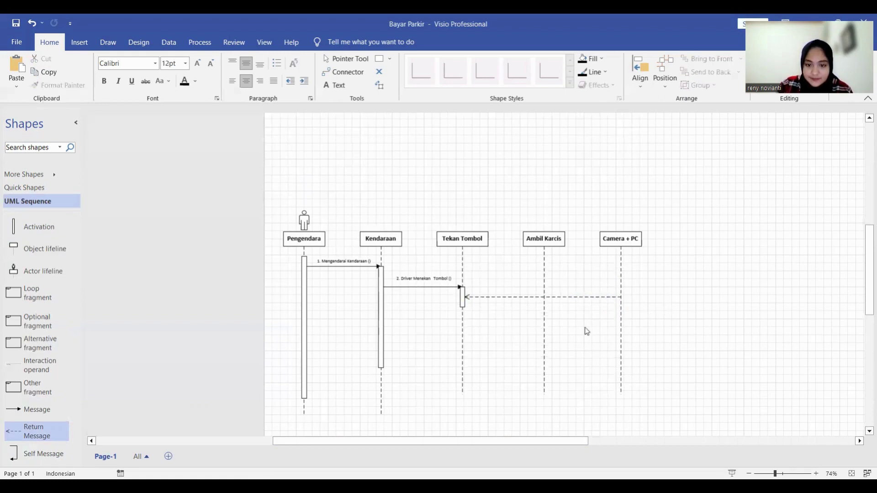
click(462, 298)
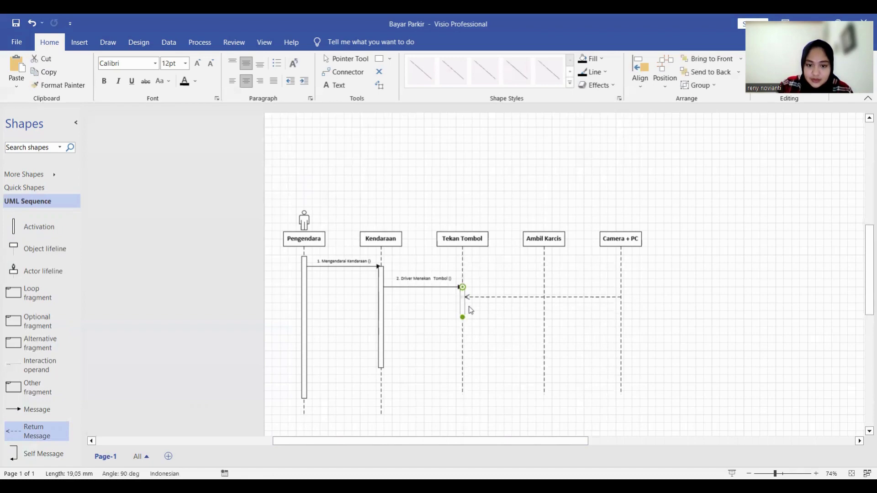
click(466, 309)
- Label the return message from Camera + PC to Tekan Tombol "3. Ambil Gambar Nopol ()"
click(503, 297)
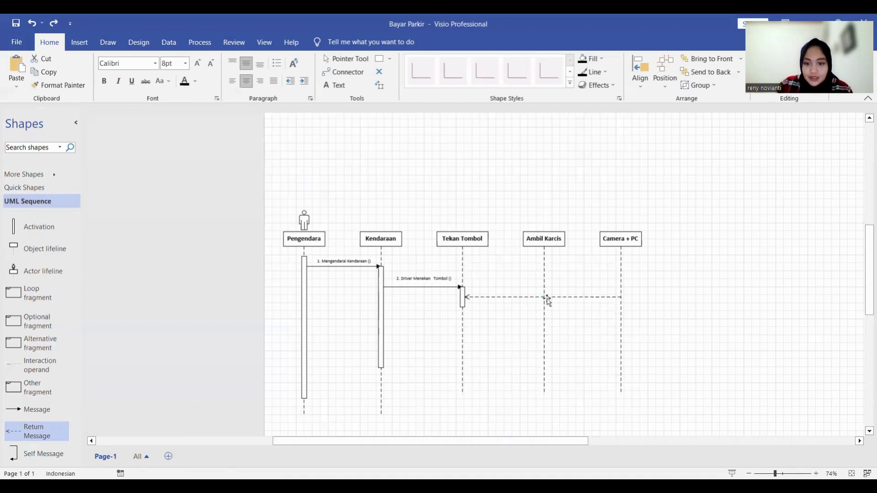
scroll(543, 299, up, 3)
text(3. )
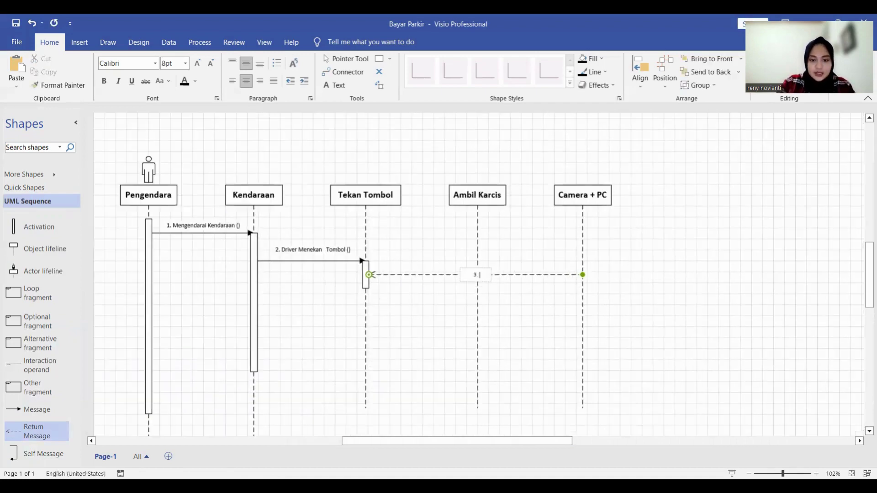
text(am)
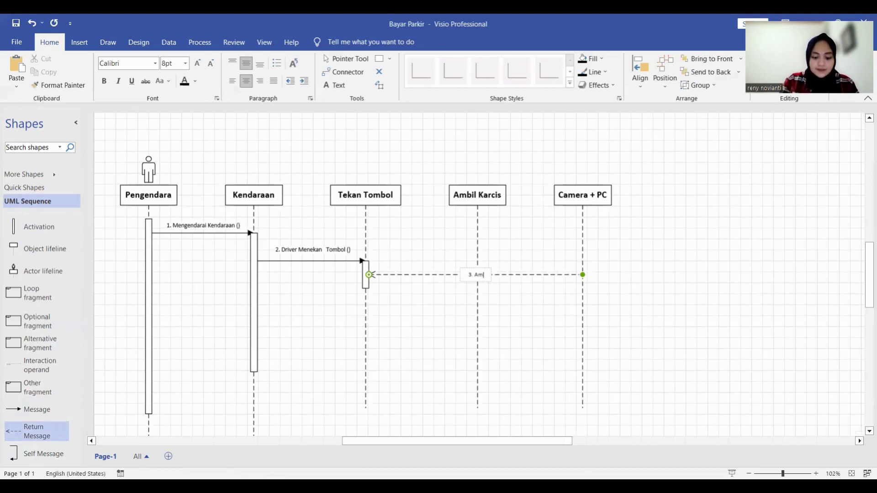
text(bil Gam)
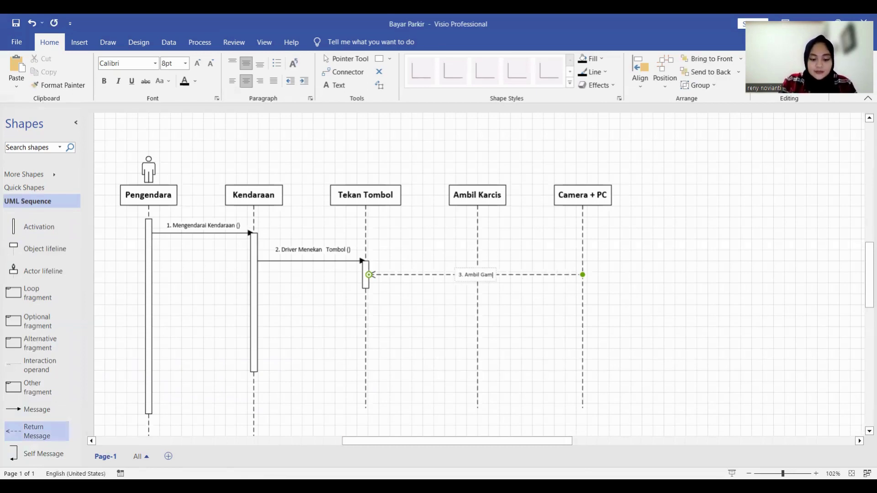
text(bar Nopol ())
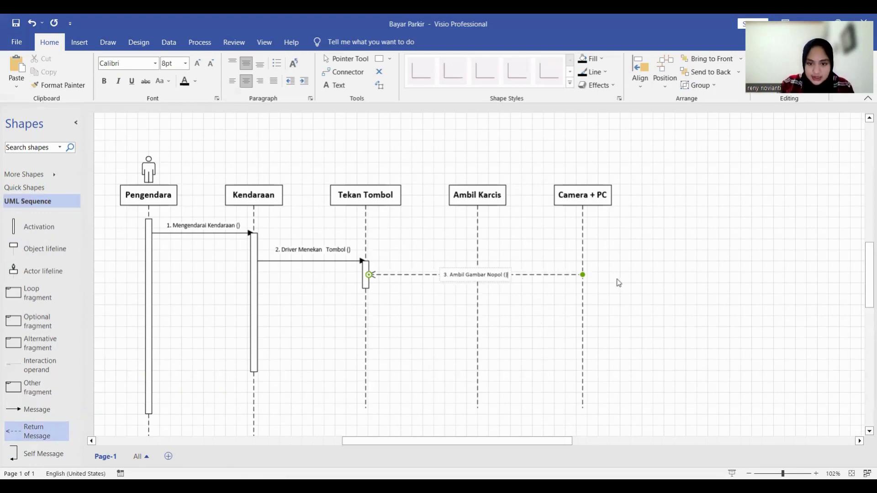
- Move the third message's label above its dashed arrow, centred on the Ambil Karcis lifeline
scroll(527, 290, down, 1)
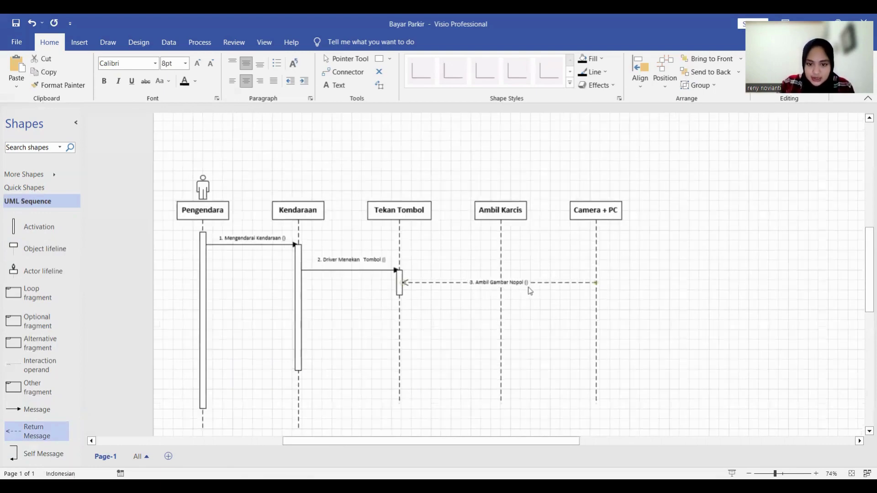
scroll(545, 298, down, 1)
drag(523, 287, 506, 287)
click(533, 329)
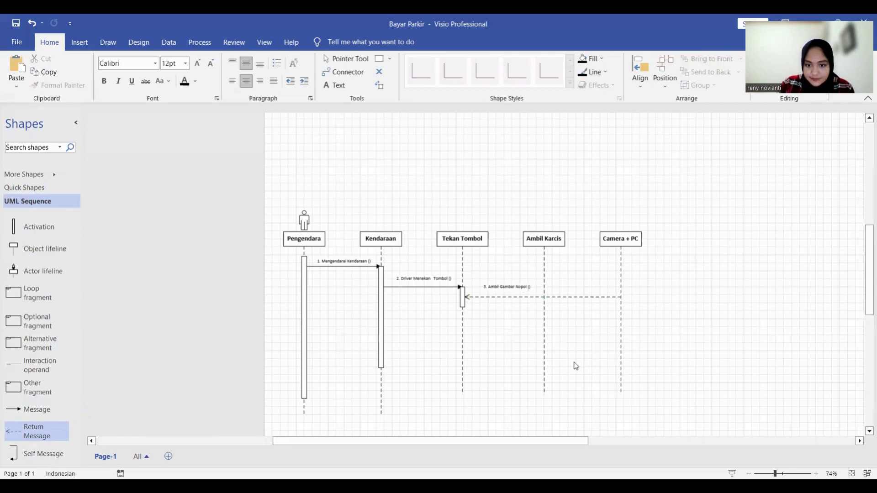
click(506, 287)
drag(542, 286, 545, 288)
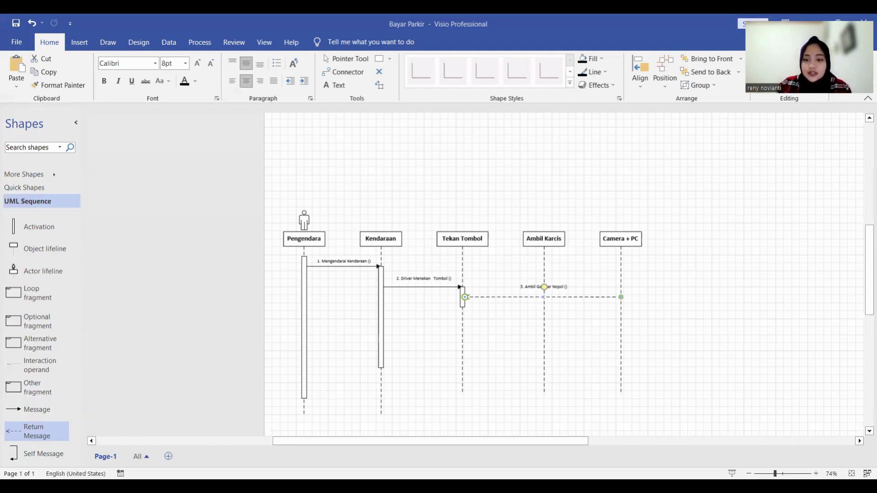
- Add an activation bar on the Camera + PC lifeline starting at the third message and shorten it to about half its length
drag(38, 231, 621, 322)
click(661, 334)
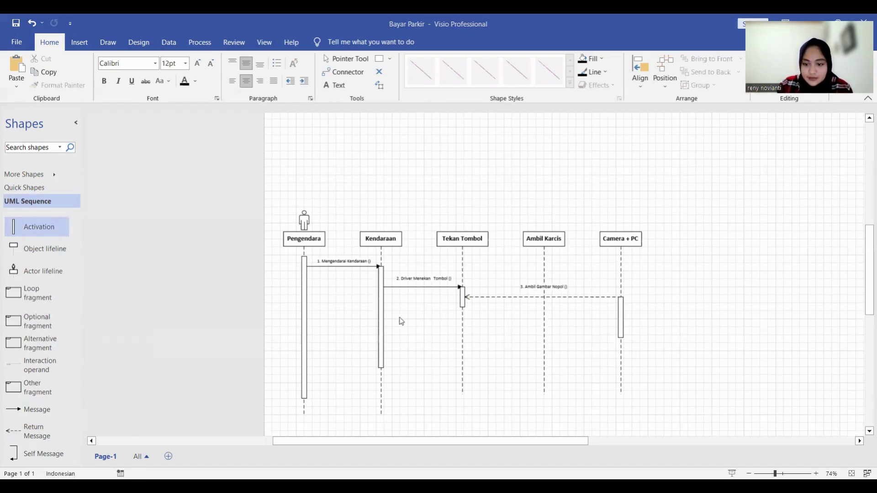
click(622, 325)
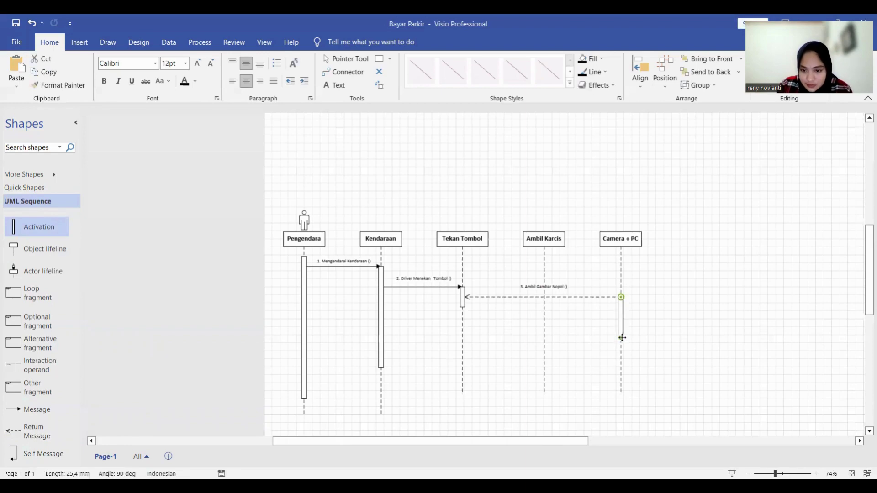
drag(621, 338, 621, 318)
click(654, 314)
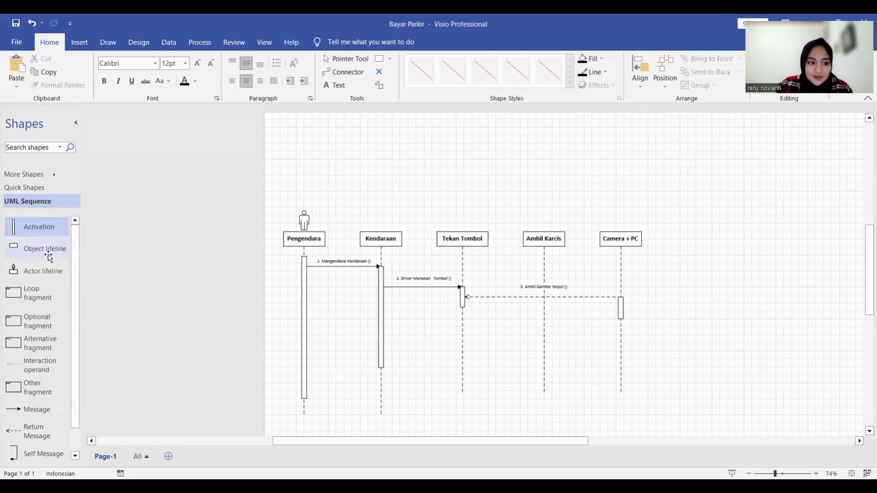
- Place an object lifeline beside Camera + PC, label it "Database" and widen its header box to fit the name on one line
drag(45, 249, 692, 240)
text(Database)
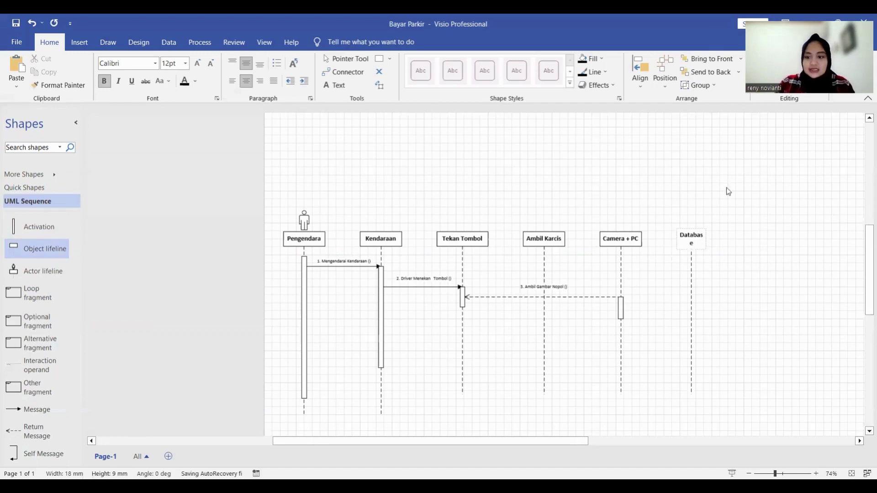
click(722, 231)
click(701, 237)
drag(706, 239, 715, 238)
click(752, 234)
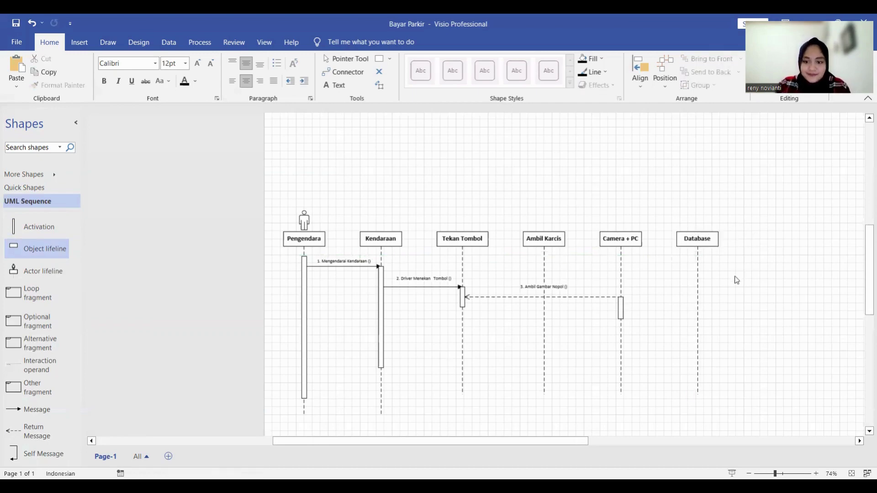
- Connect a message arrow from the Camera + PC activation bar to the Database lifeline and raise it slightly
scroll(708, 296, down, 2)
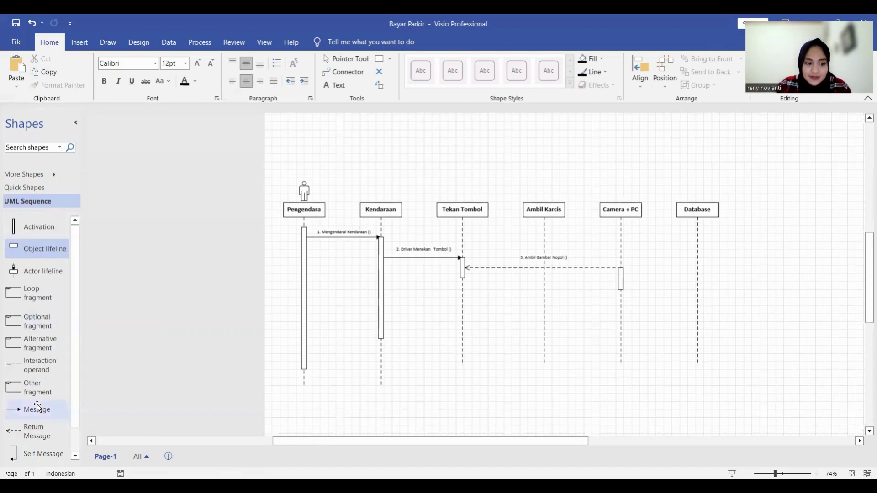
drag(37, 409, 697, 287)
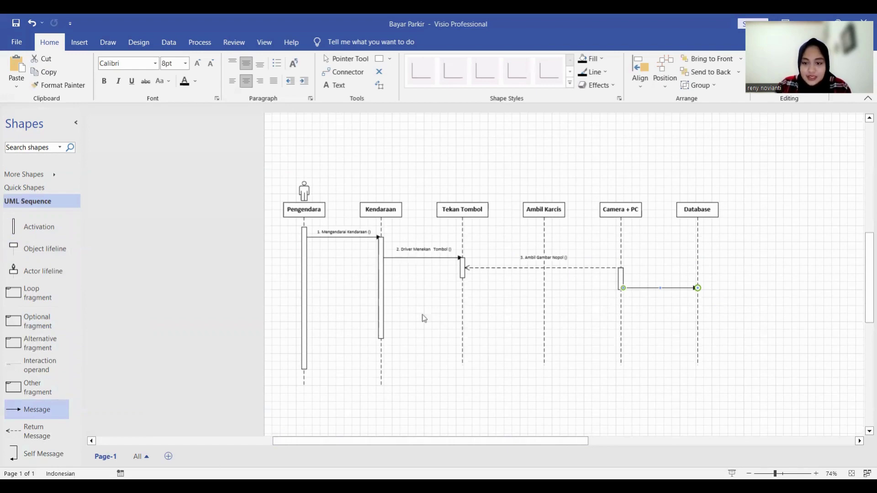
drag(655, 288, 656, 279)
- Label the arrow to the Database lifeline "4. Simpan Nopol Ke DB ()" and move the label above the arrow
double_click(656, 279)
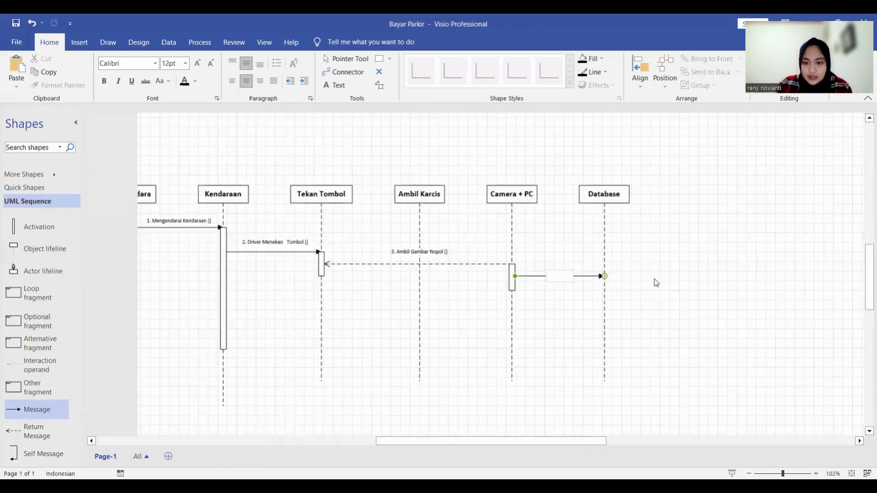
text(4. S)
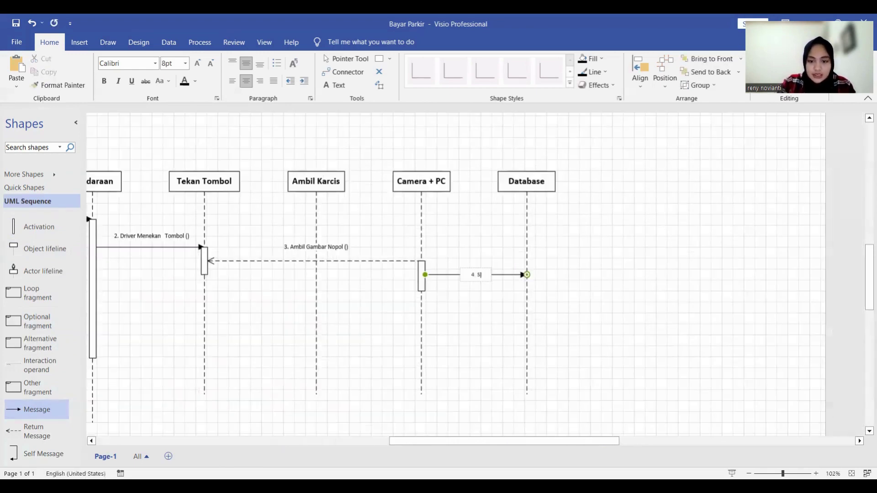
text(impan Nopol)
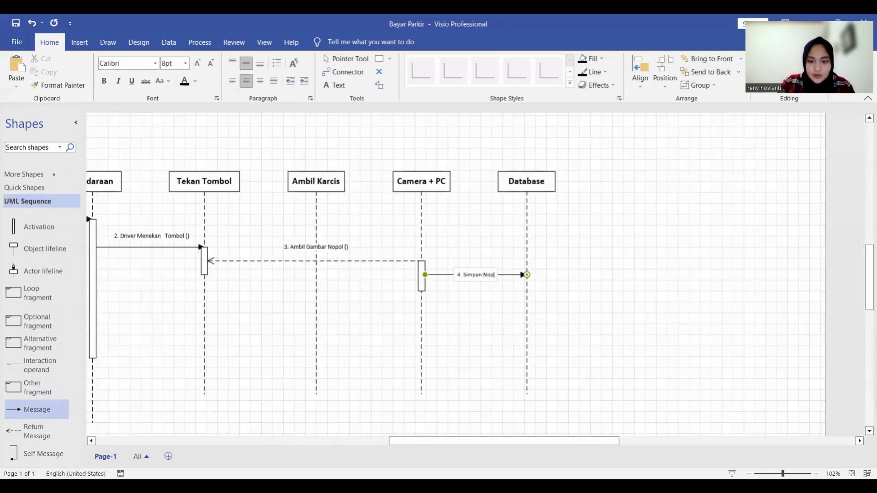
text( Ke )
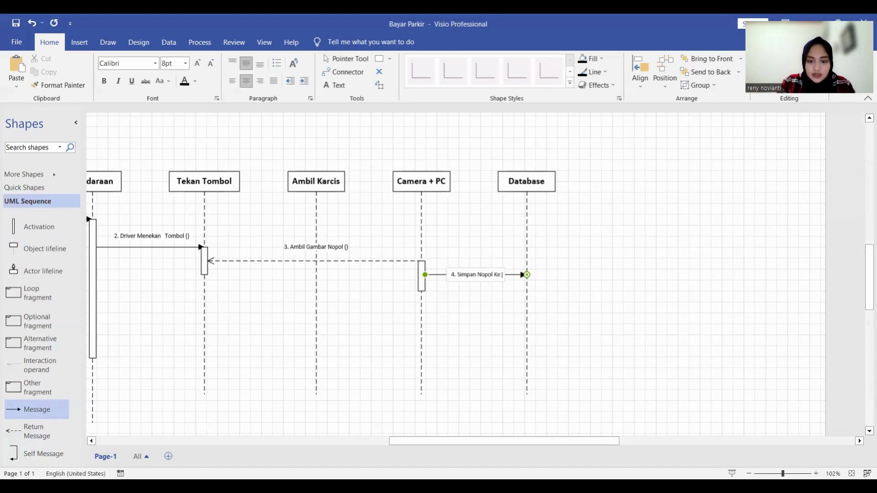
text(DB ())
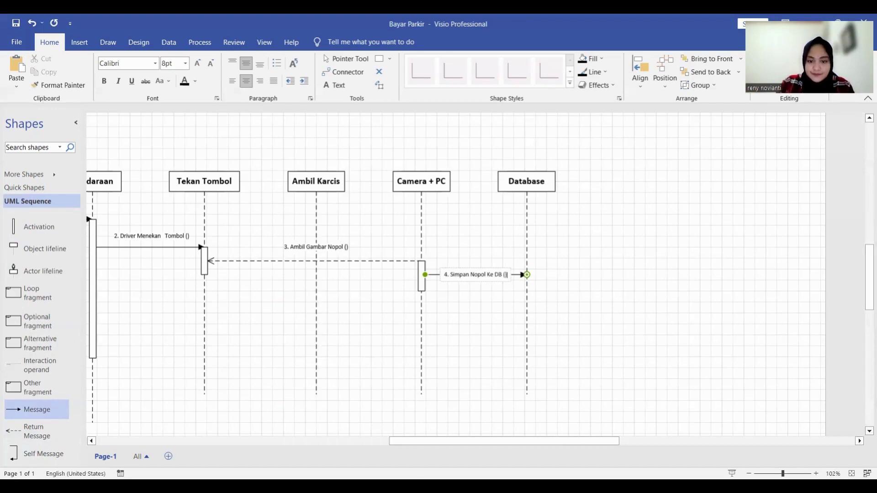
click(698, 288)
scroll(662, 275, down, 2)
scroll(662, 274, down, 1)
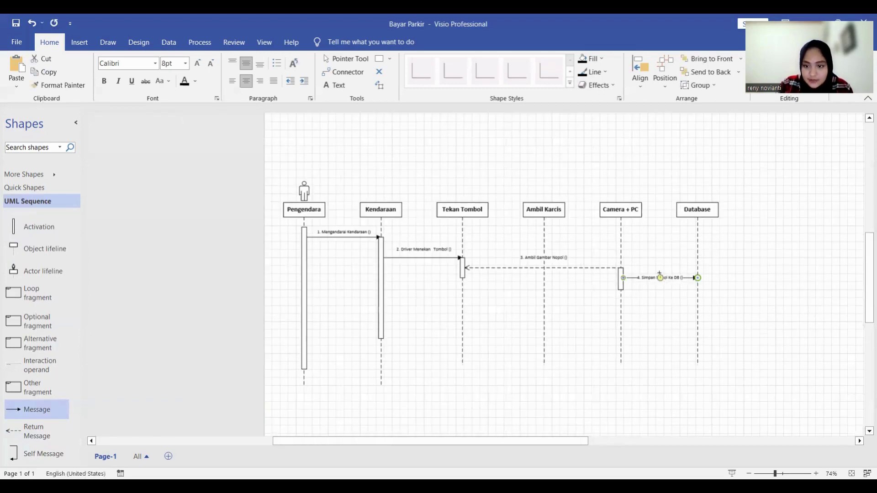
drag(659, 274, 658, 270)
scroll(746, 307, up, 3)
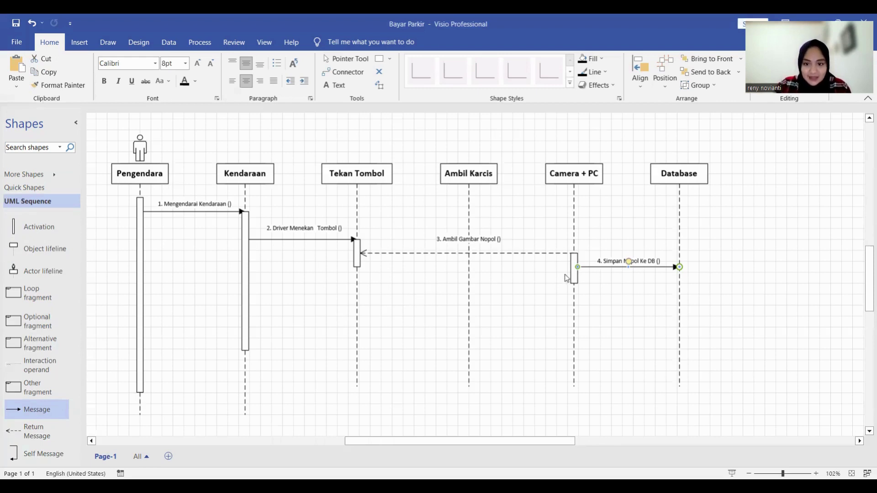
- Add an activation bar on the Ambil Karcis lifeline and connect a return message to it from the lower end of the Camera + PC bar
drag(36, 431, 557, 280)
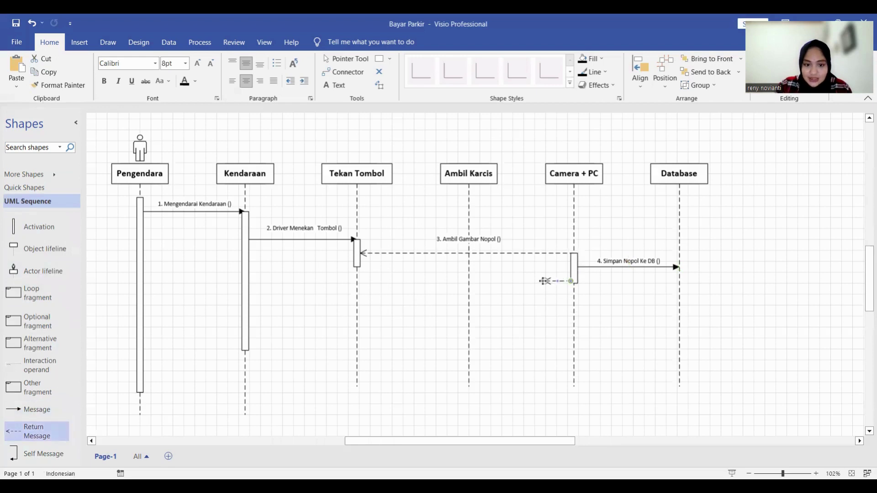
click(545, 284)
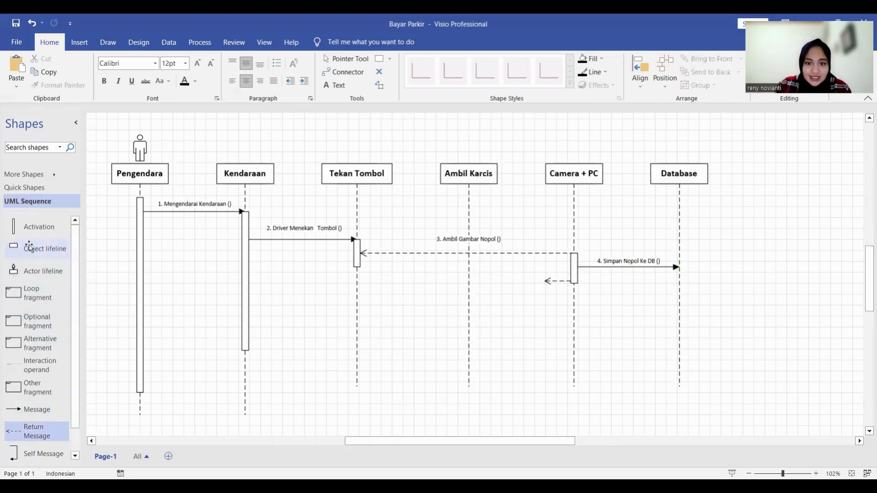
drag(31, 230, 469, 319)
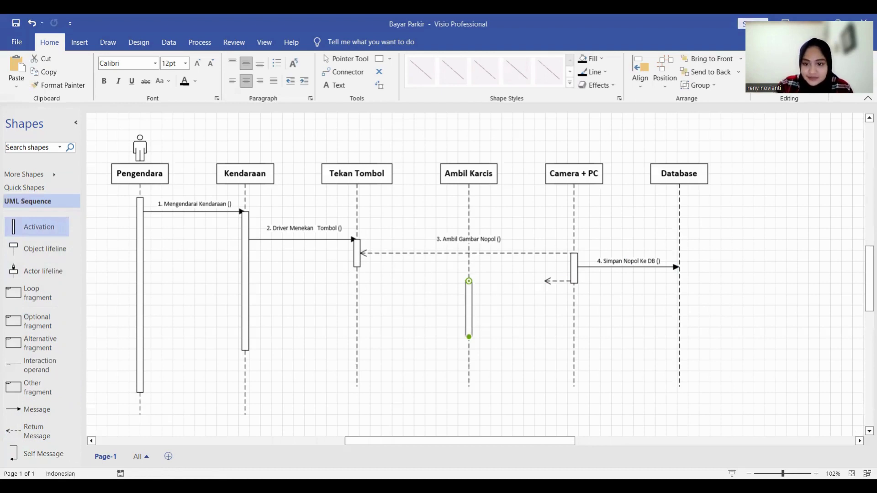
drag(546, 281, 477, 286)
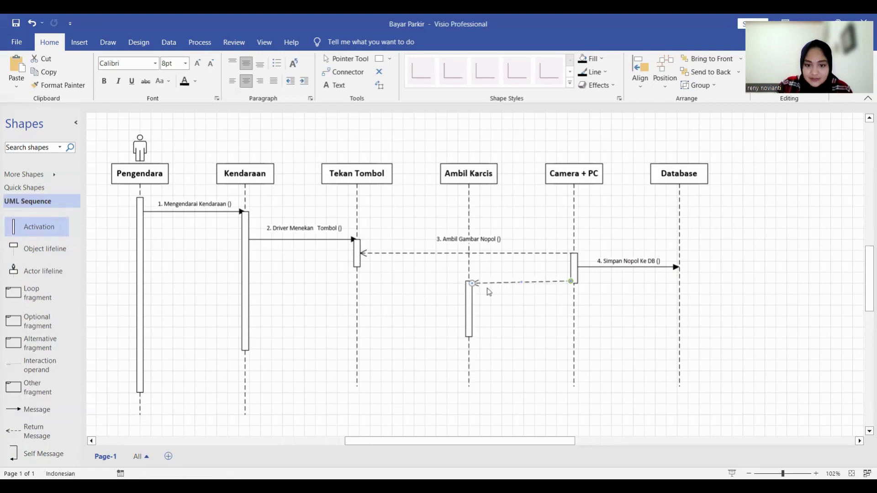
click(493, 290)
- Label the return message to Ambil Karcis "5. Keluar Karcis ()" and move the label above the arrow
double_click(524, 284)
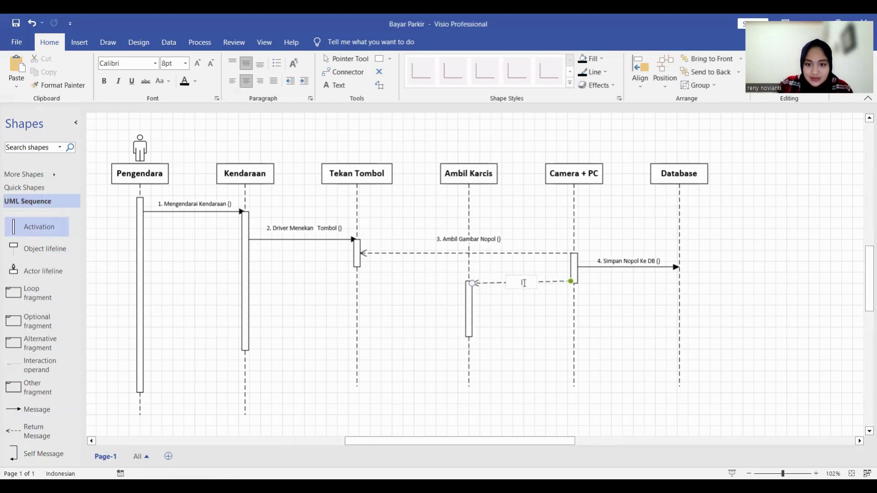
text(5.)
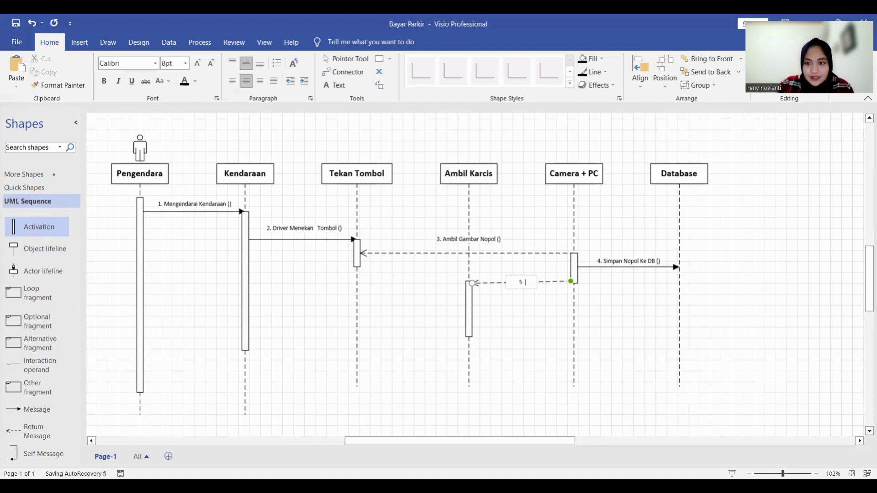
text( Keluar)
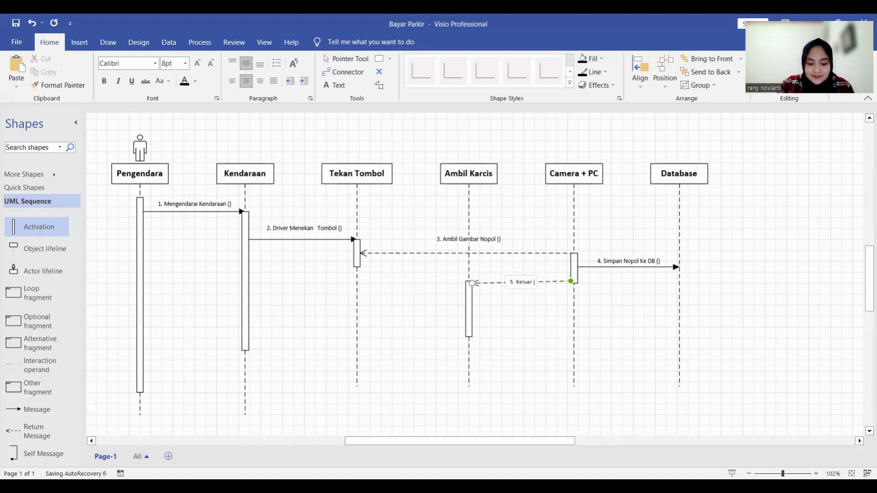
text( Karcis)
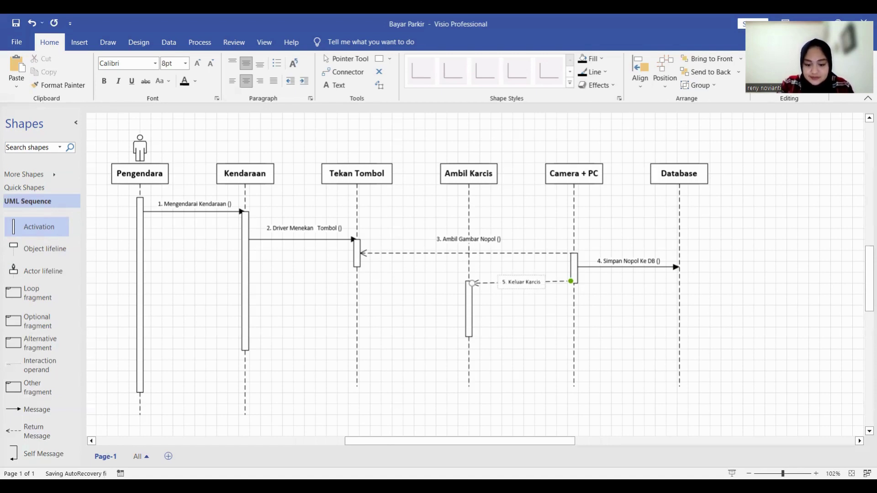
text( ())
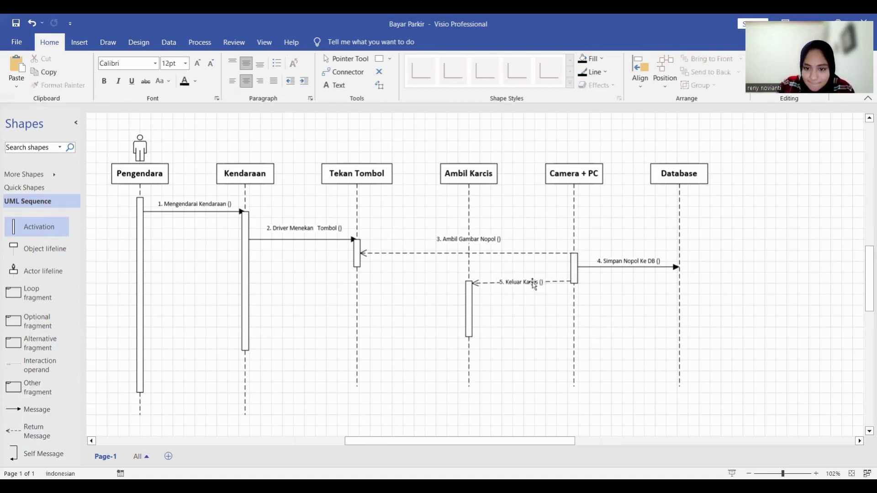
key(Escape)
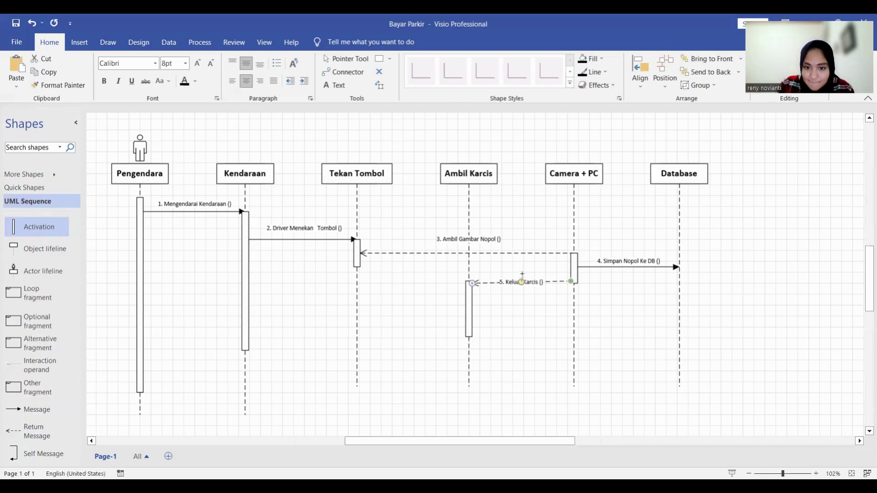
drag(521, 282, 524, 272)
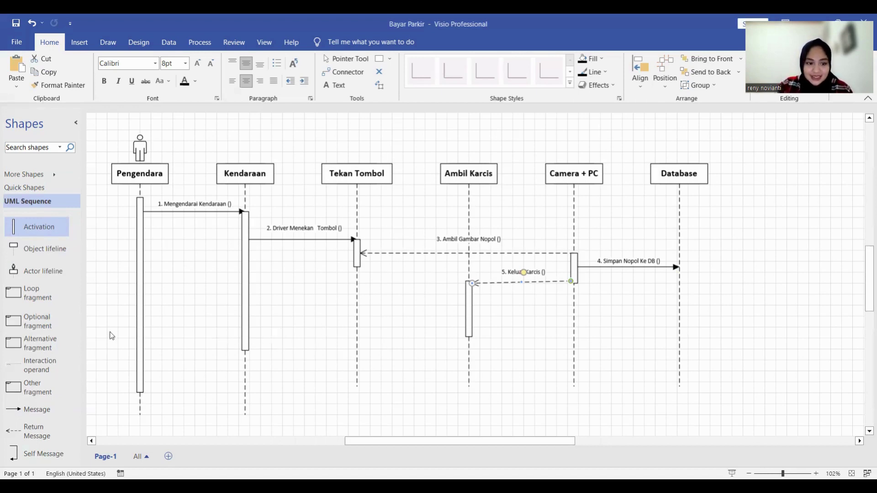
- Connect a message arrow from the Pengendara activation bar to the Ambil Karcis bar and shorten the Ambil Karcis bar to just below it
drag(44, 409, 451, 322)
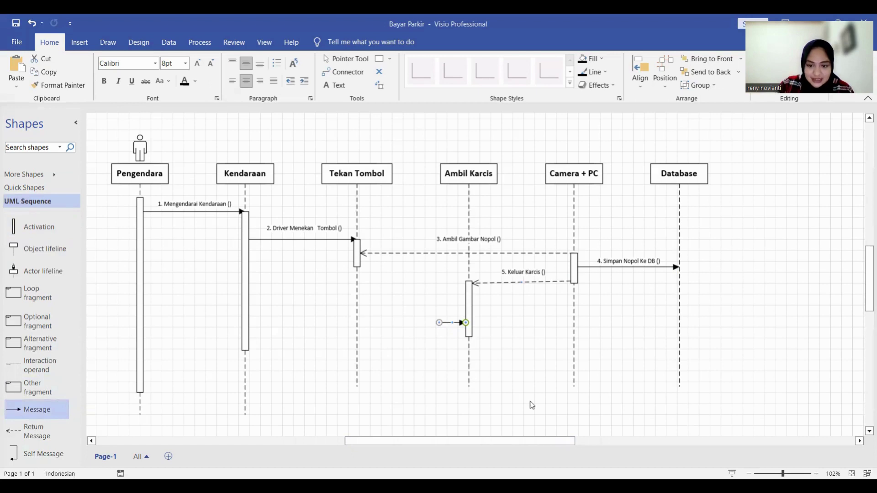
drag(448, 323, 456, 307)
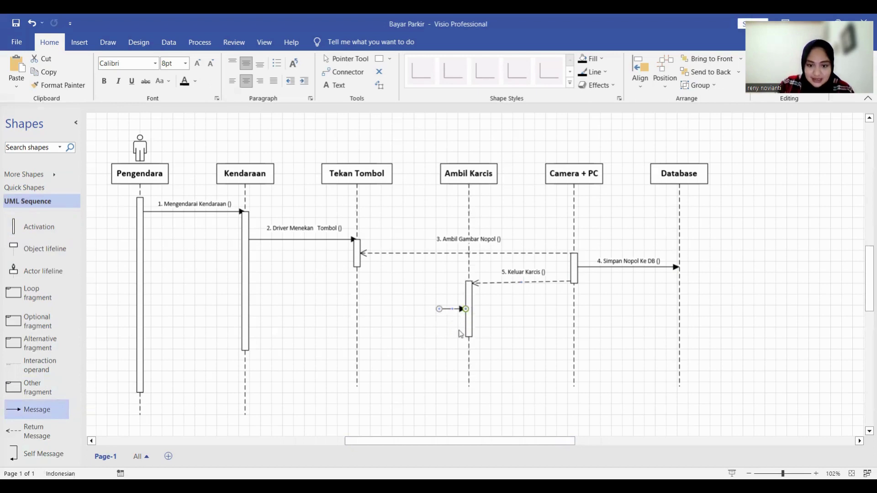
drag(469, 336, 143, 309)
click(439, 309)
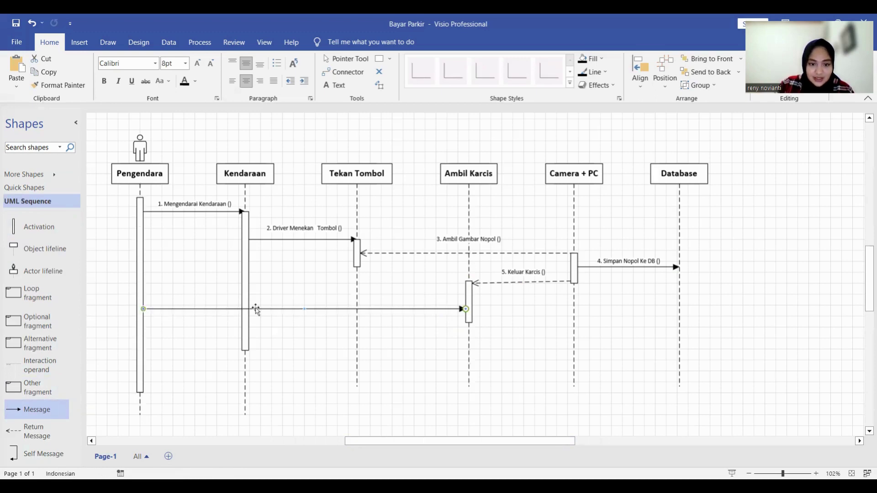
- Label the arrow from Pengendara to Ambil Karcis "6. Mengambil Karcis ()" and move the label above the line
click(290, 313)
double_click(291, 310)
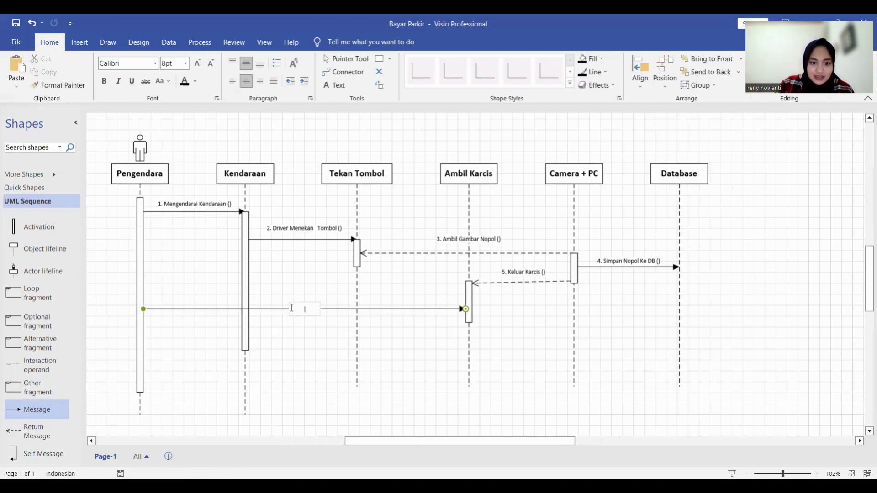
text(6. M)
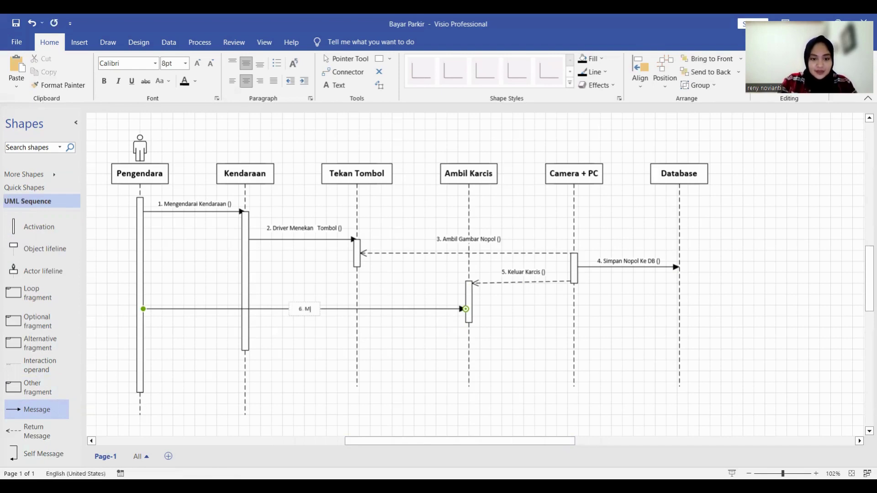
text(engambil )
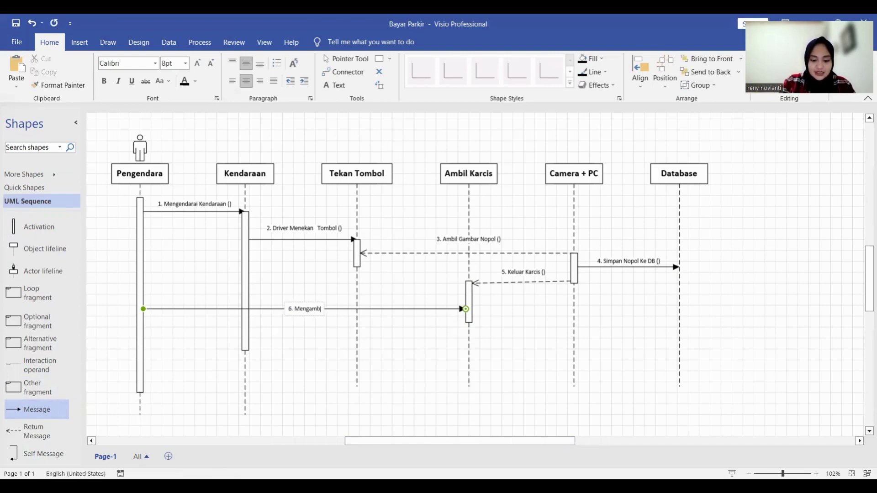
text(Karc)
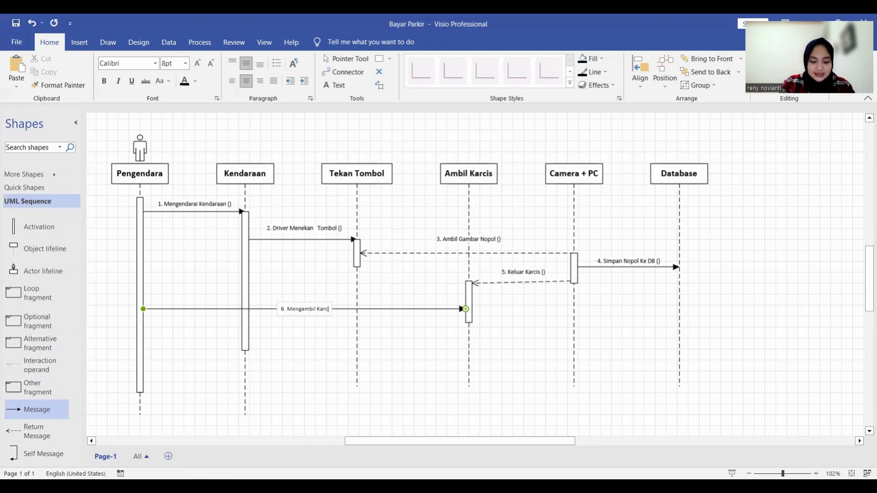
text(is ())
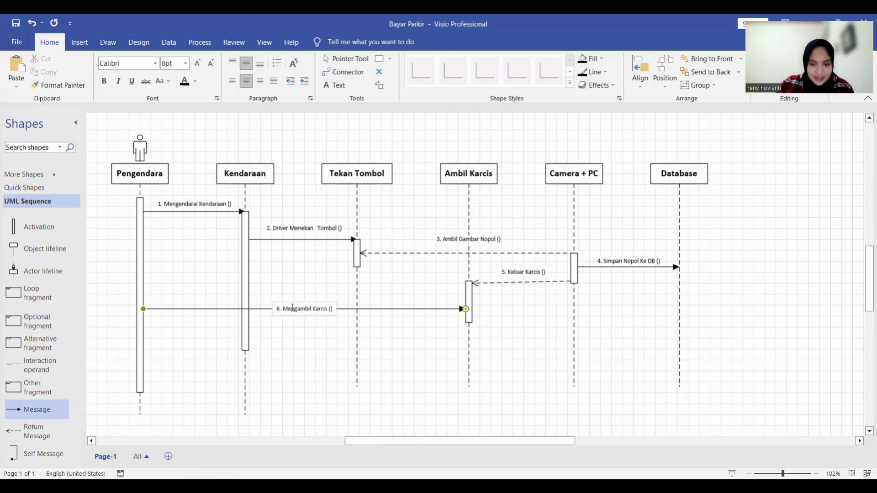
key(Escape)
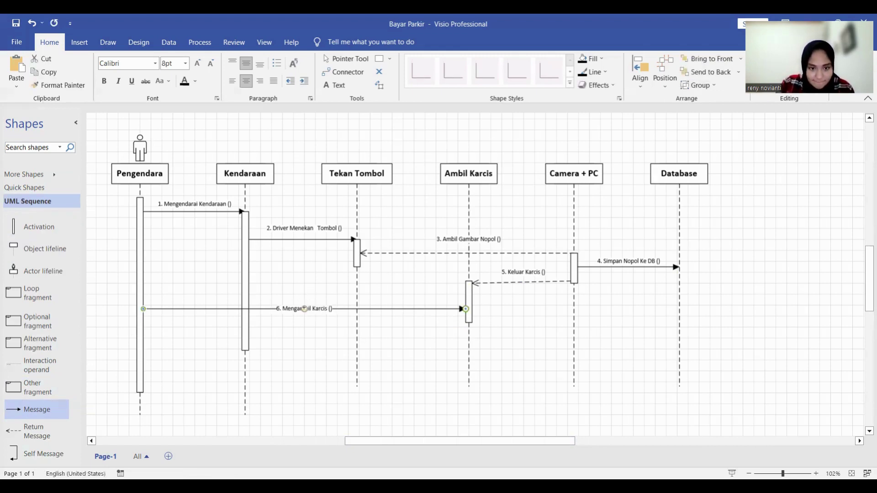
click(314, 324)
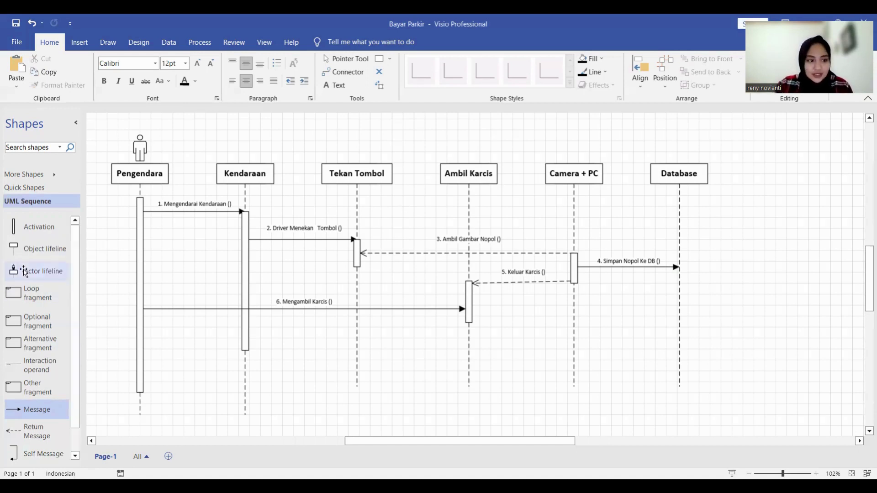
- Place an object lifeline beside Database, level with the other headers, and label it "Palang"
drag(28, 248, 775, 175)
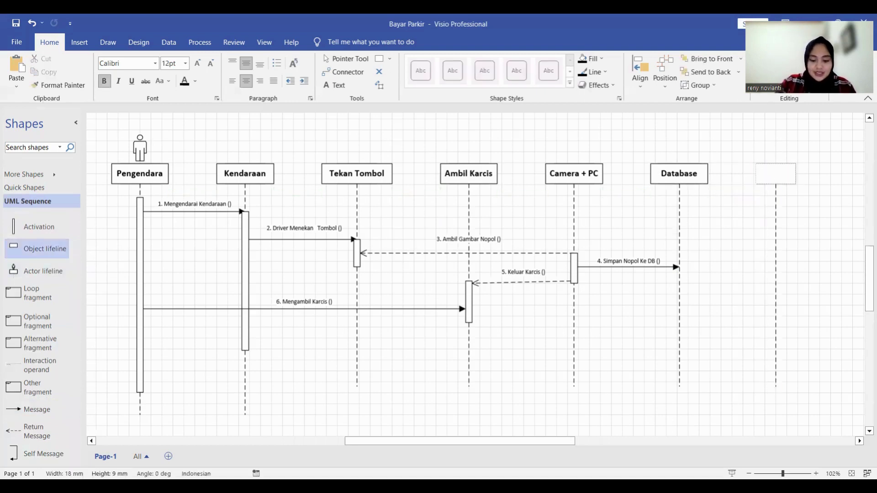
text(Palang)
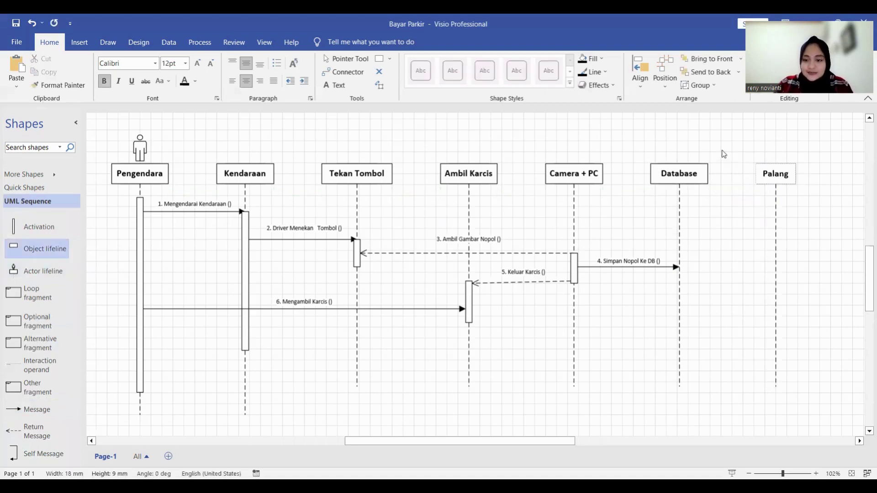
click(749, 304)
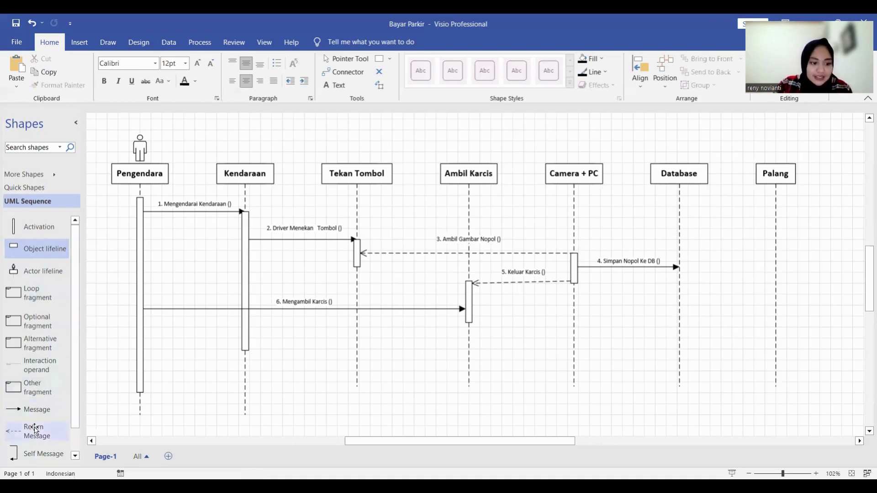
- Connect a horizontal return message from the Palang lifeline to the lower end of the Ambil Karcis activation bar, lengthening the bar slightly
drag(36, 431, 776, 294)
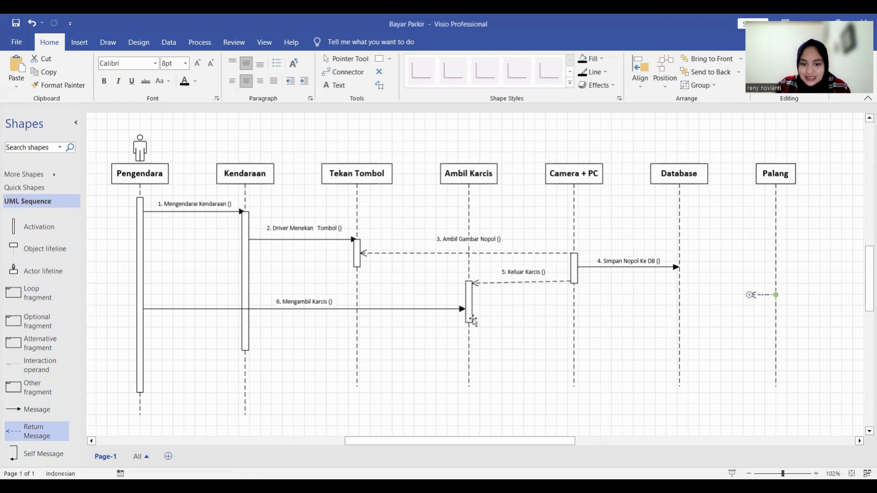
drag(766, 294, 468, 323)
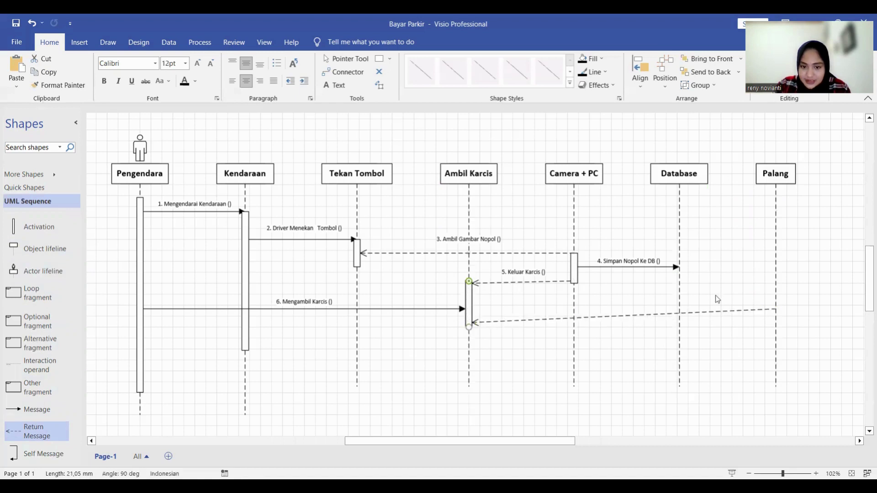
click(775, 310)
drag(774, 309, 776, 321)
click(784, 329)
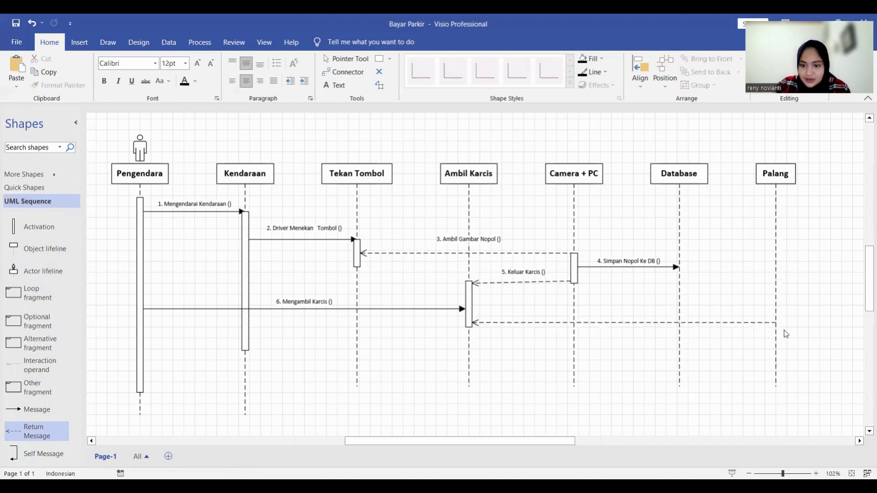
- Label the return message from Palang "7. Palang Terbuka" and move the label above the arrow
double_click(660, 323)
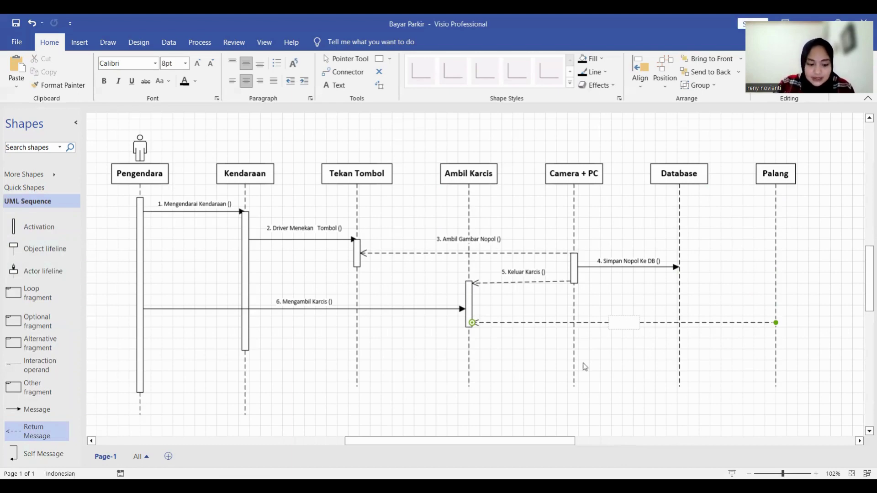
text(7. Pal)
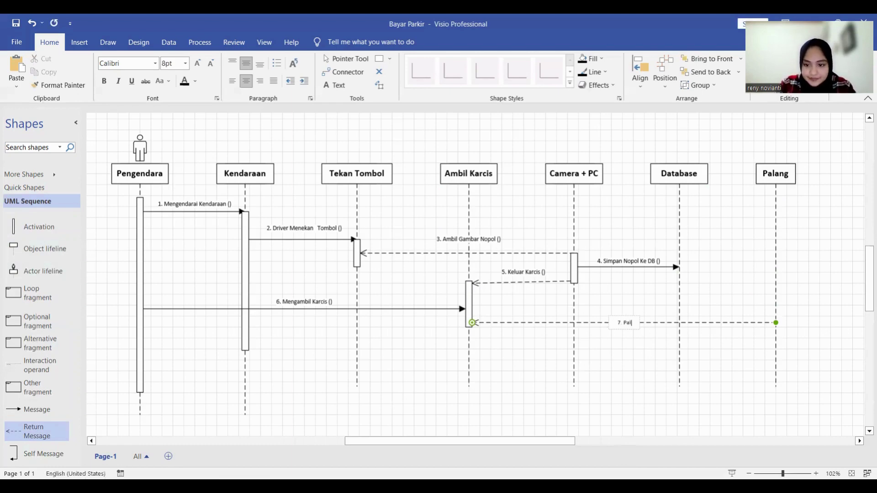
text(ang Terbuka)
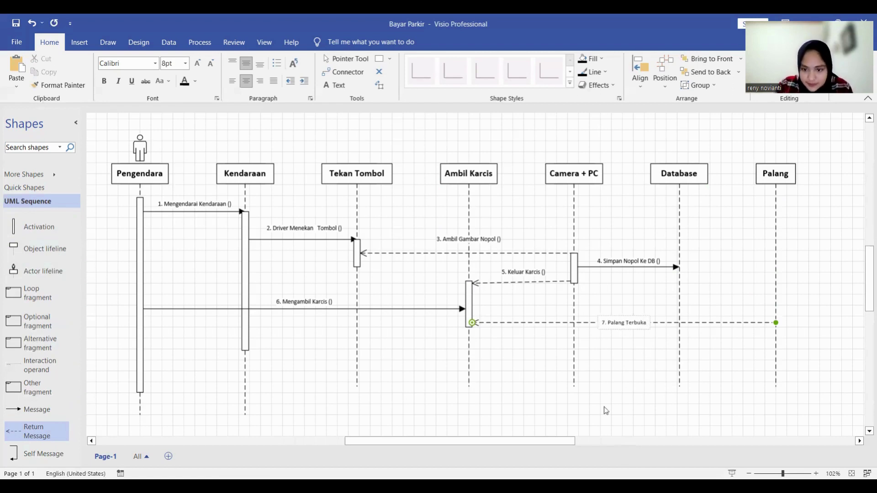
click(635, 339)
click(634, 322)
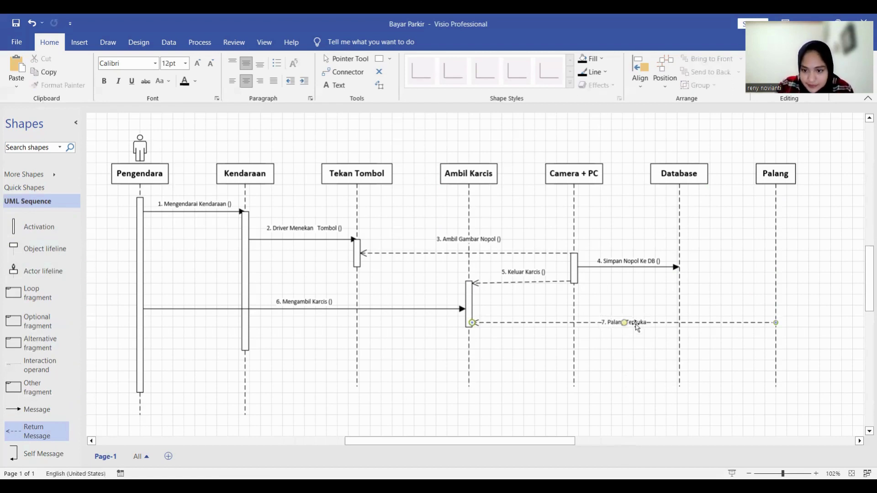
drag(625, 322, 625, 316)
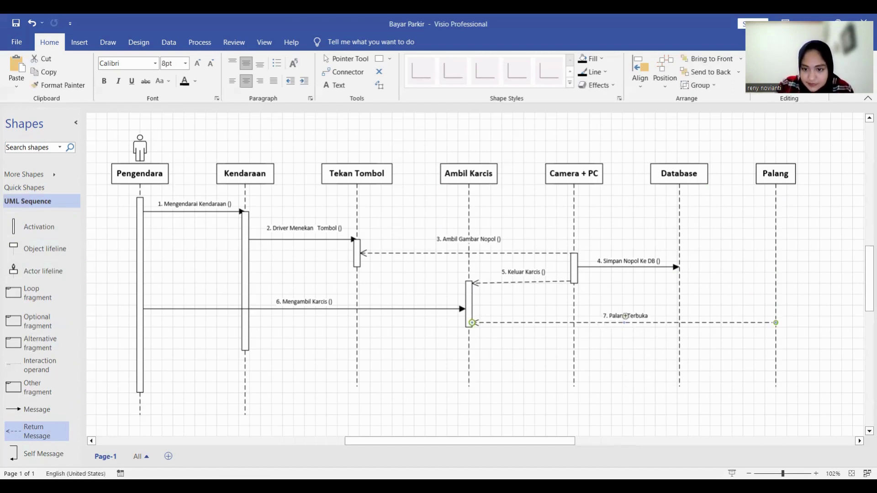
click(638, 359)
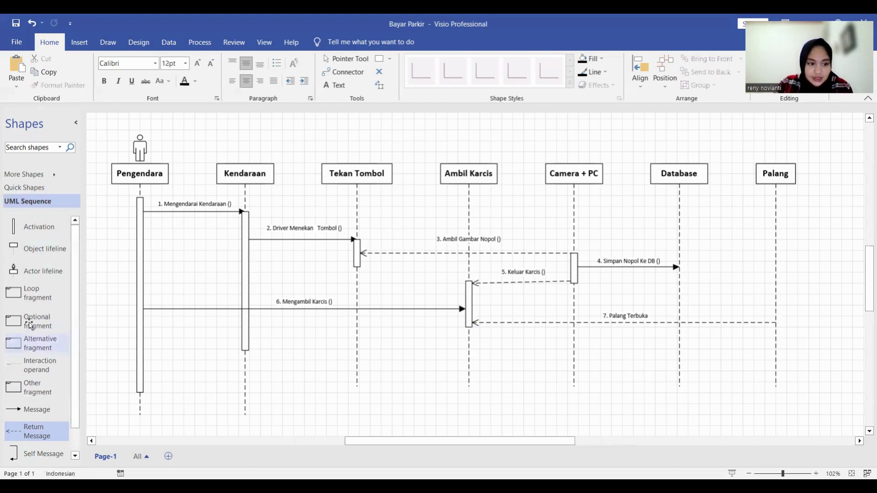
- Add a short activation bar on the Palang lifeline starting at the seventh message
drag(30, 227, 775, 349)
click(726, 367)
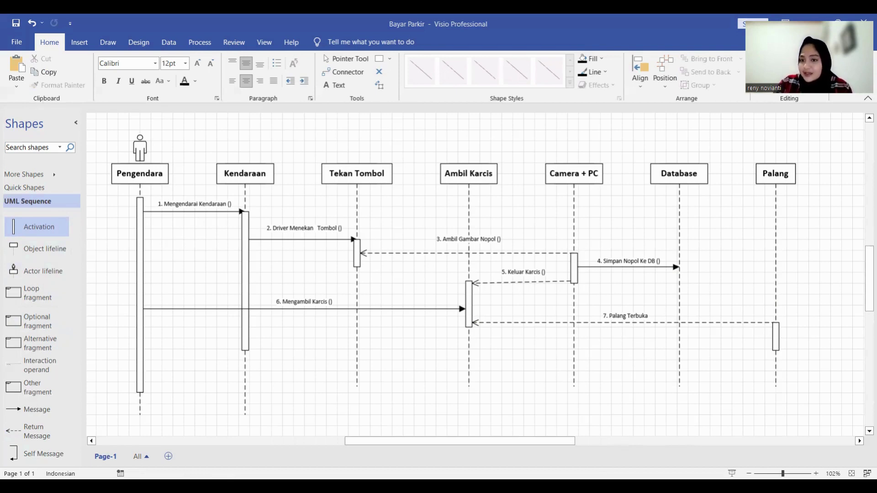
- Place an object lifeline beside Palang, level with the other headers, and label it "Parkir"
drag(13, 271, 846, 187)
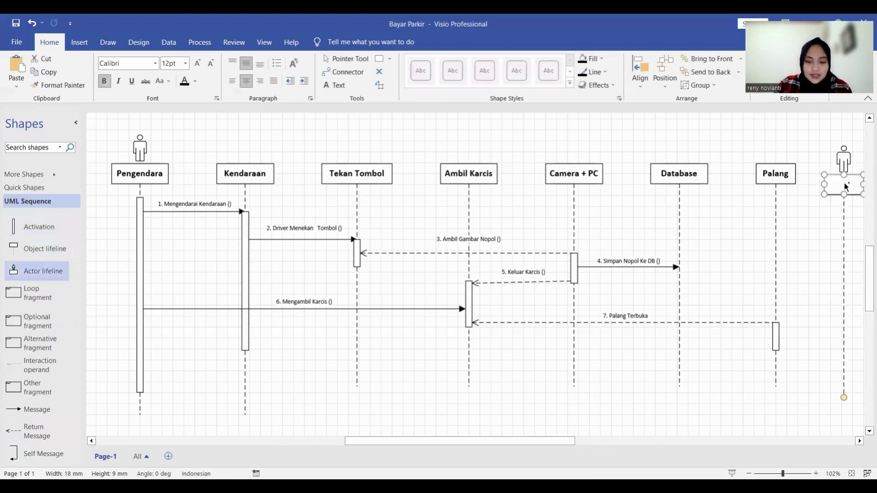
key(ctrl+z)
drag(40, 255, 824, 180)
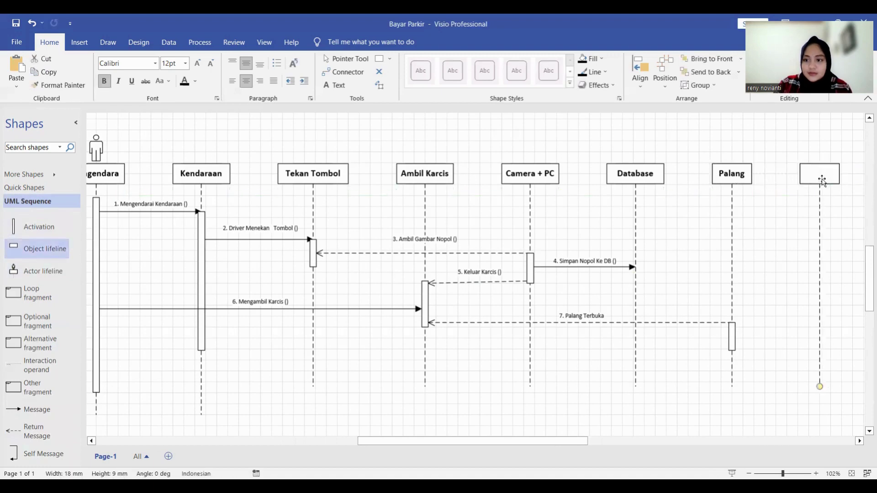
double_click(824, 179)
text(Parkir)
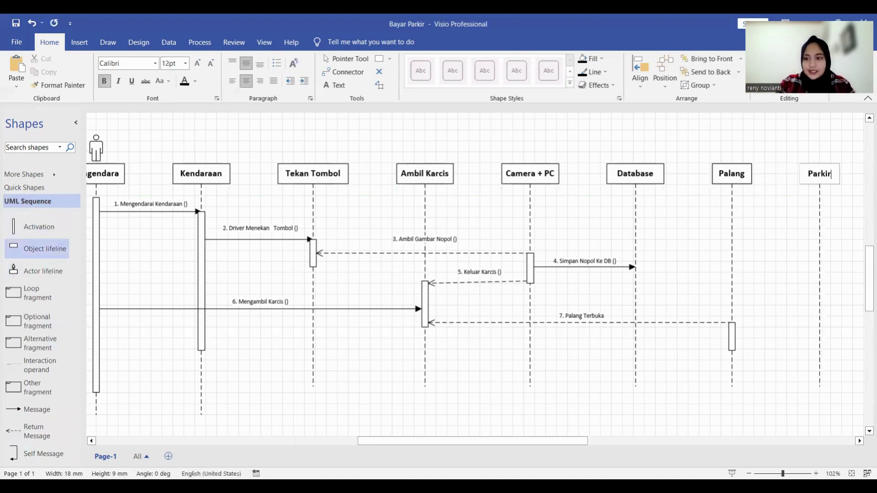
key(Escape)
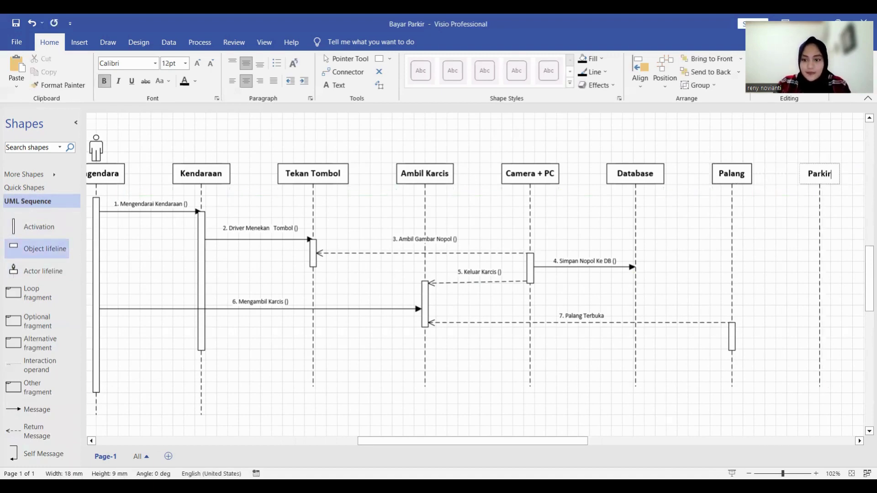
key(Escape)
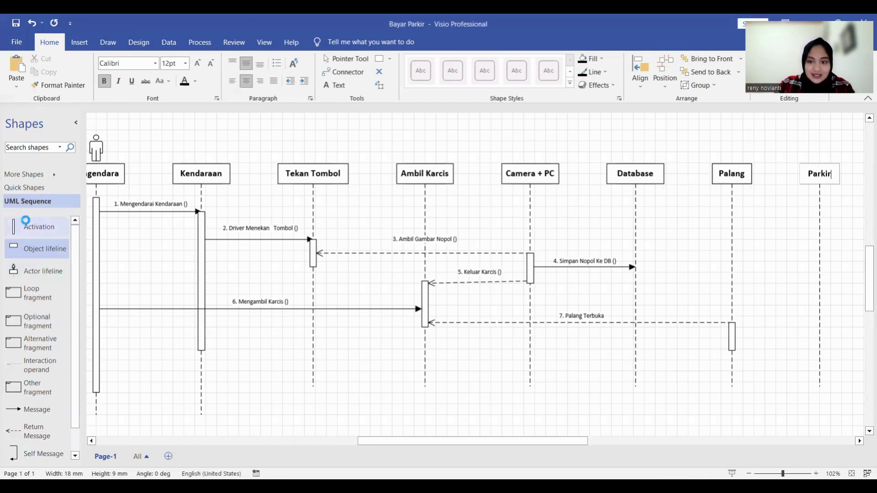
- Add an activation bar about 12.7 mm long on the Parkir lifeline, starting level with the lower end of the Palang bar
drag(26, 224, 820, 337)
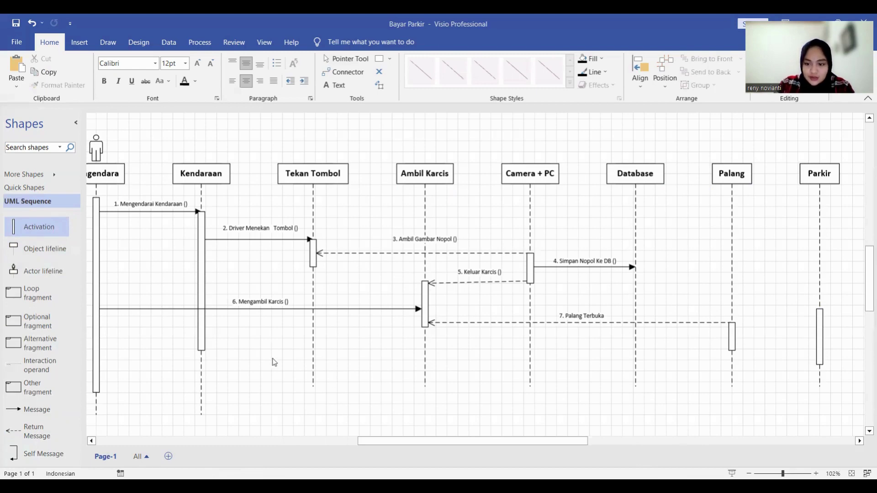
drag(820, 348, 820, 362)
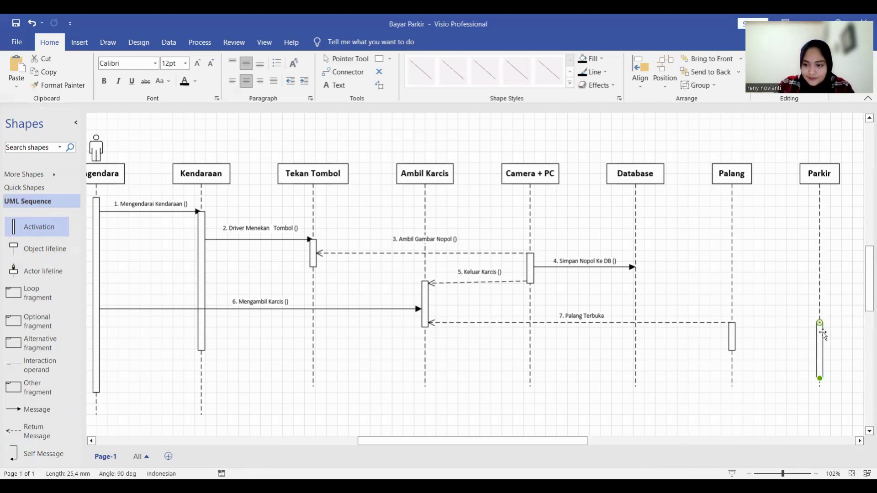
drag(819, 323, 820, 351)
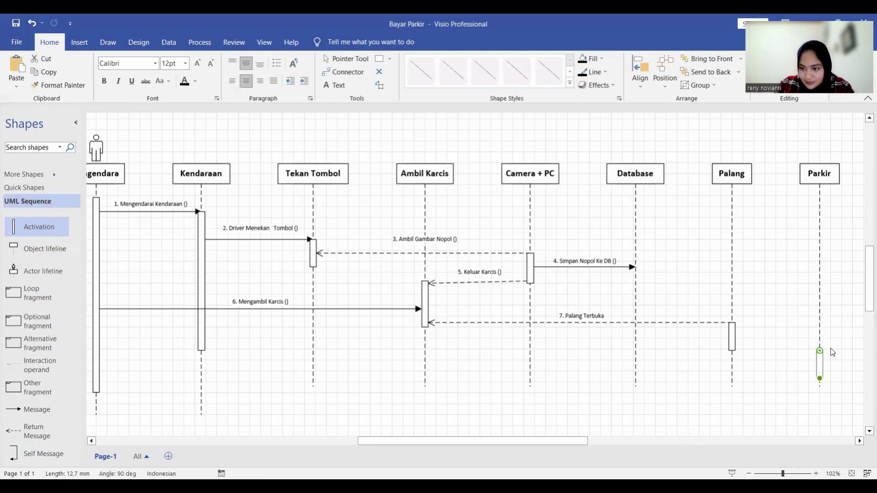
click(832, 352)
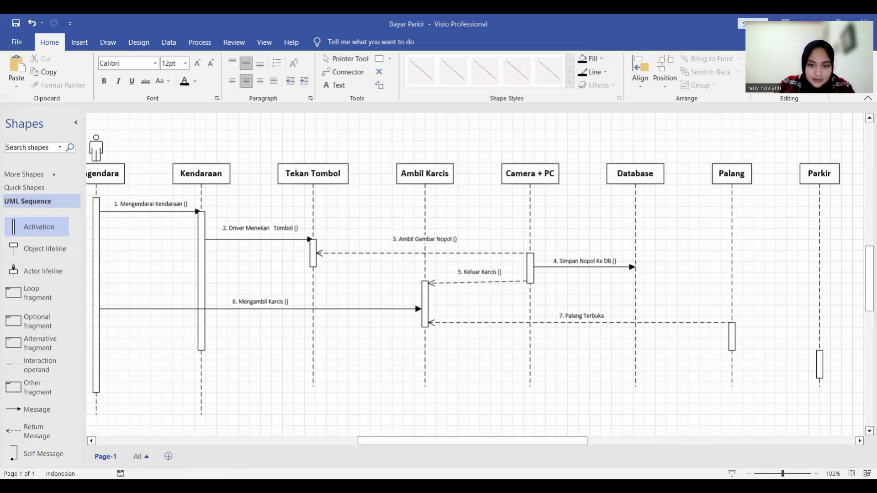
- Extend the Kendaraan activation bar down to about 76.2 mm and connect a horizontal message from it to the Parkir activation bar
click(201, 338)
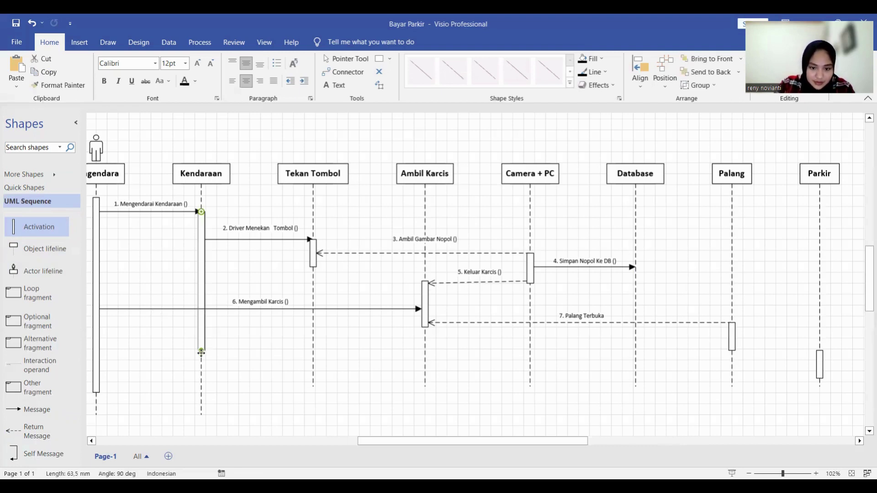
drag(201, 350, 201, 377)
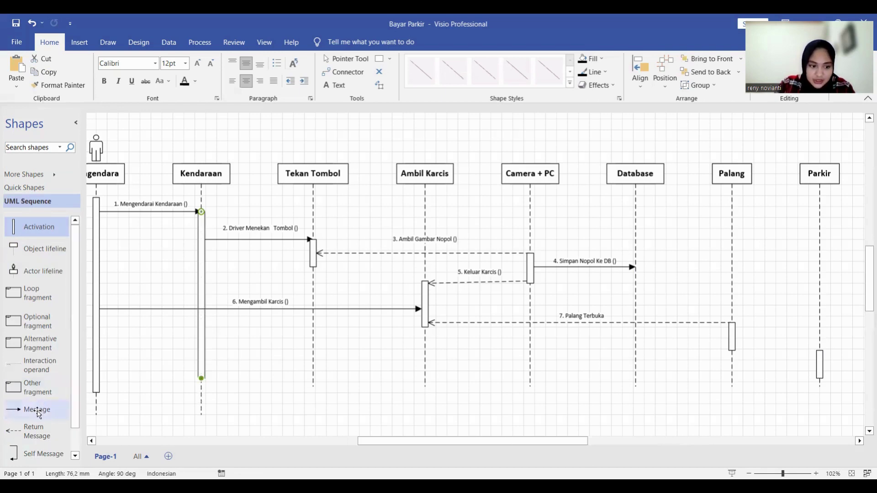
drag(37, 409, 817, 365)
- Shorten the Kendaraan and Pengendara lifelines, and end the Pengendara activation bar level with the Kendaraan bar
click(202, 405)
click(201, 405)
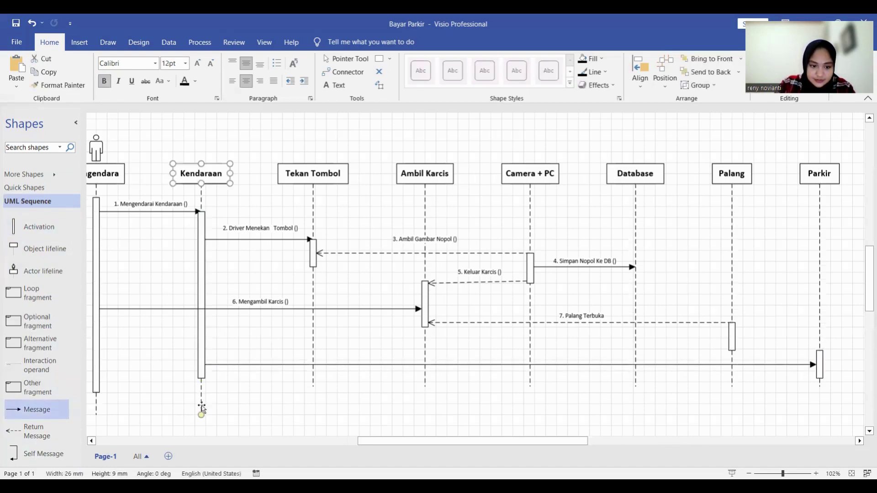
drag(201, 416, 201, 391)
click(97, 391)
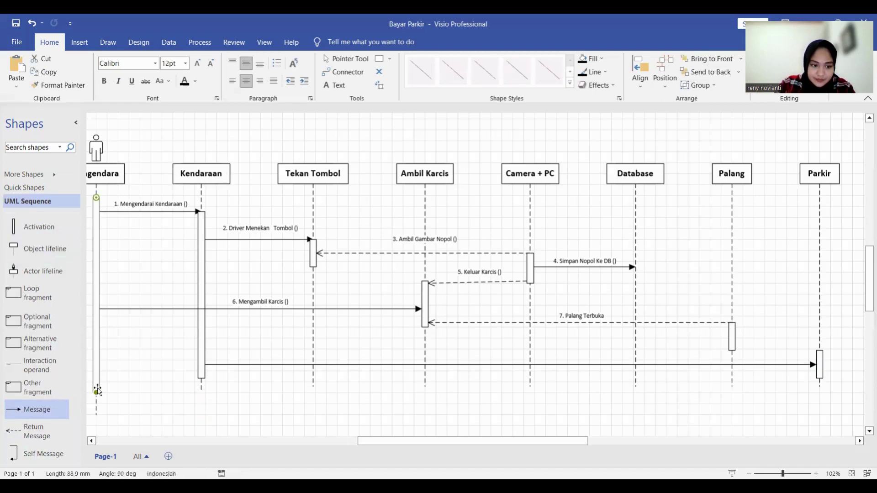
drag(97, 391, 96, 379)
click(96, 406)
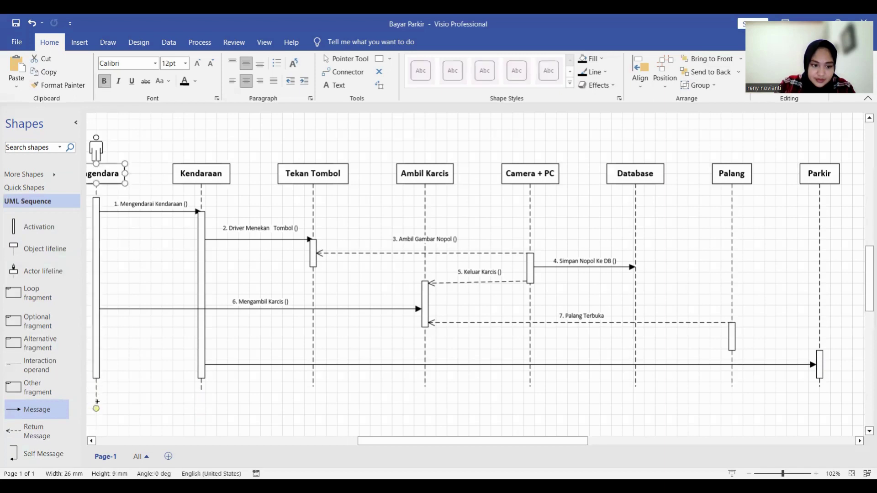
click(158, 407)
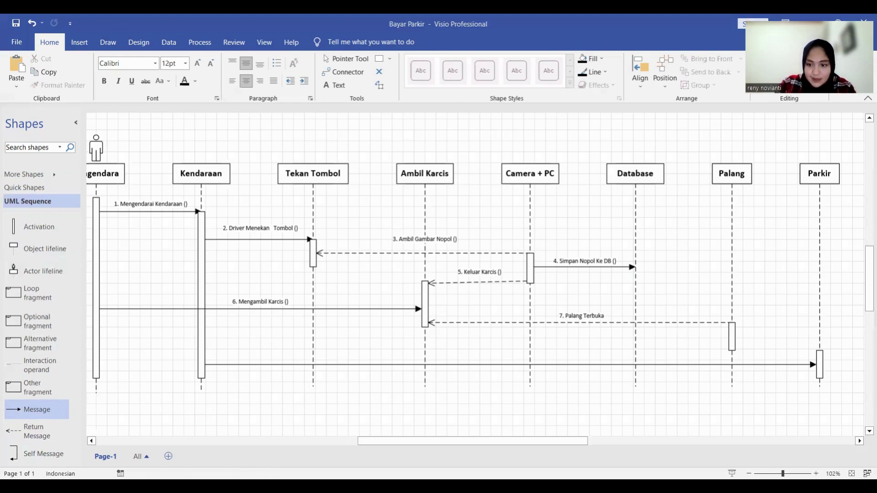
- Label the message from Kendaraan to Parkir "8. Kendaraan Di Parkir ()"
click(487, 364)
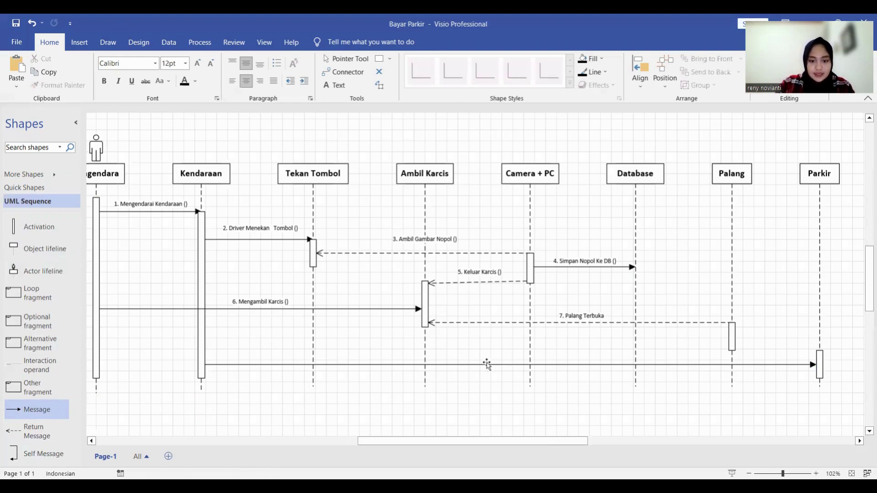
double_click(485, 364)
text(8.)
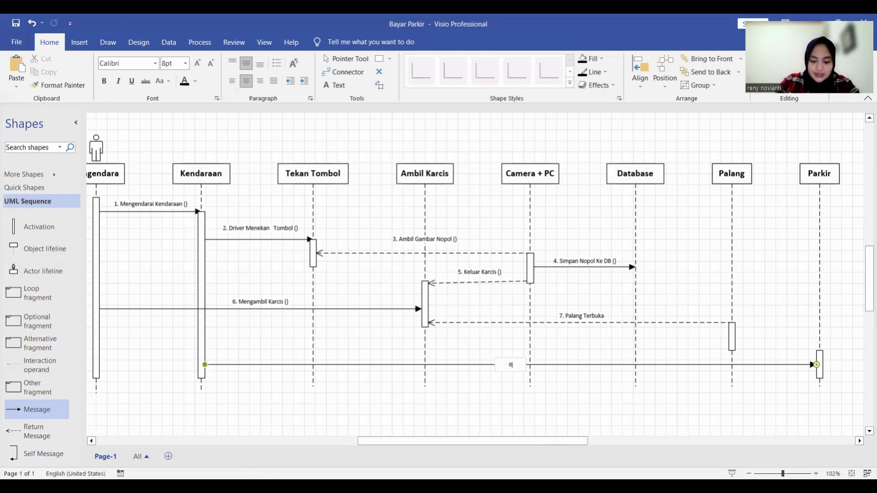
text( Kendar)
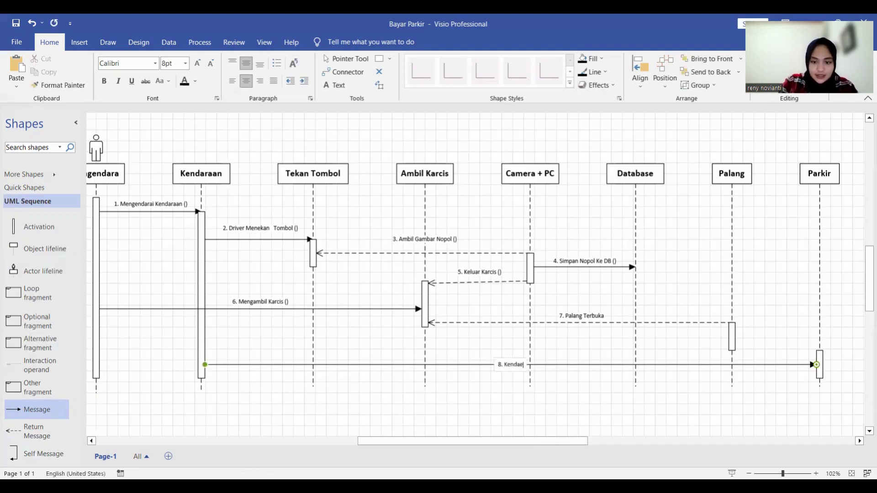
text(aan D)
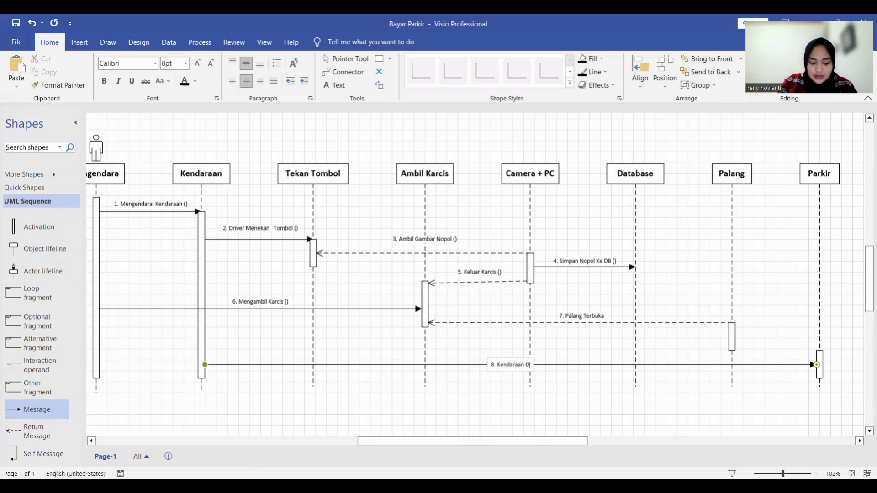
text(i Parkir )
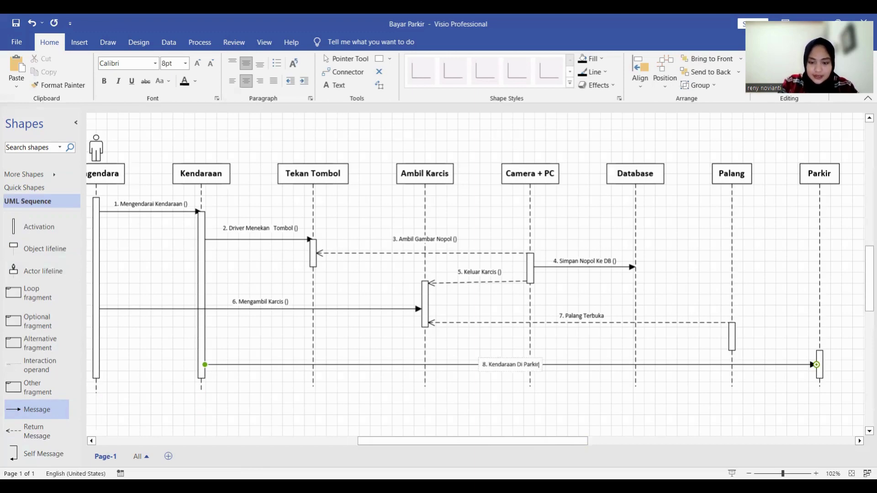
text(())
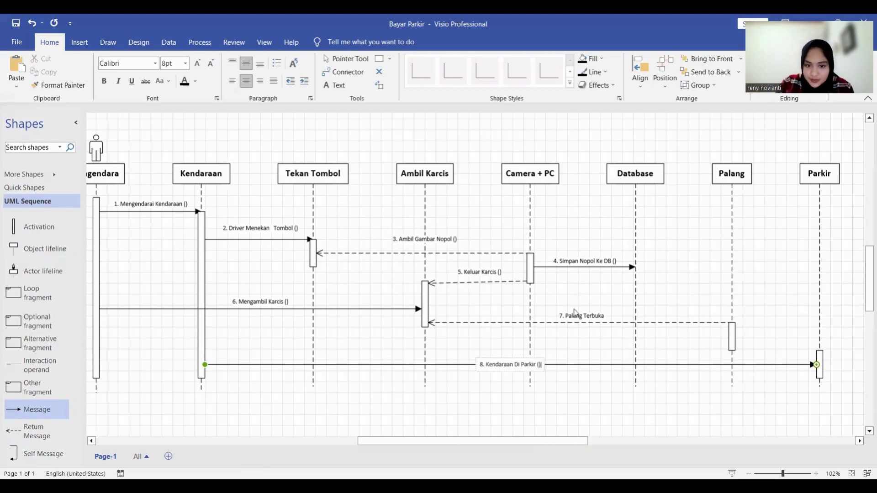
- Append "()" to the label of the seventh message so it reads "7. Palang Terbuka ()"
double_click(602, 314)
click(606, 316)
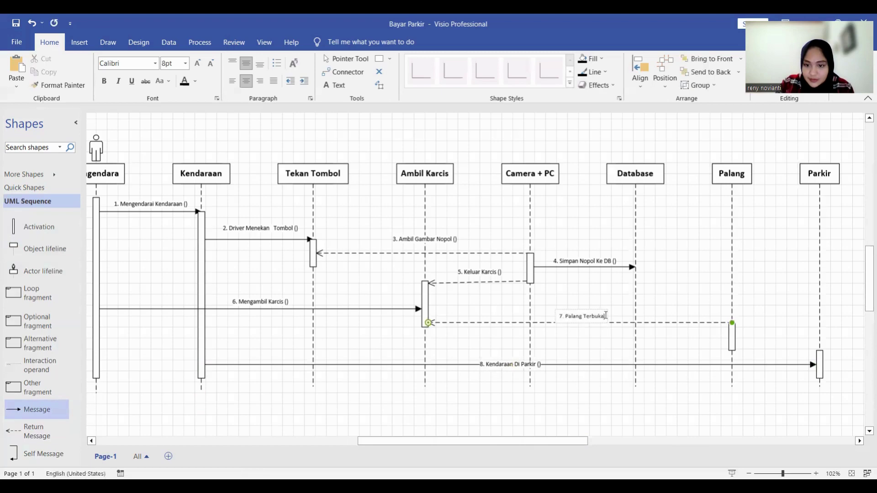
text(())
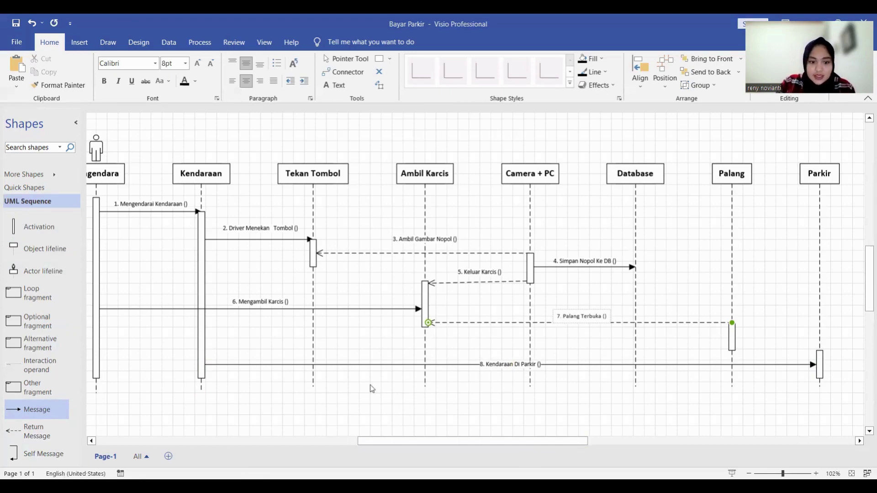
- Remove the extra space before "Tombol" in the second message's label so it reads "2. Driver Menekan Tombol ()"
drag(387, 441, 383, 443)
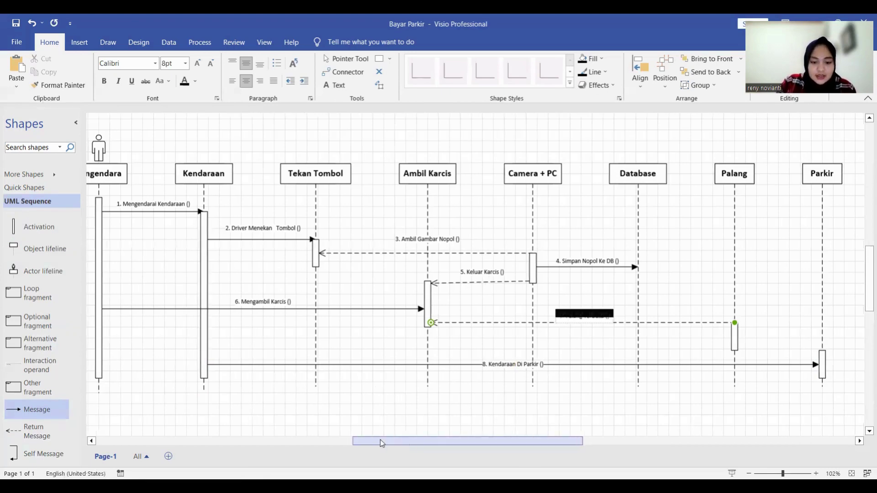
scroll(382, 443, left, 2)
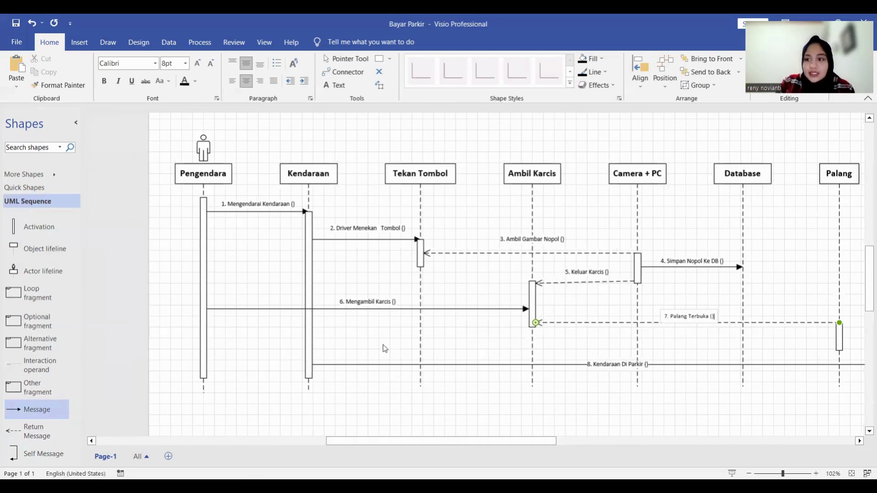
ctrl+scroll(581, 292, down, 2)
ctrl+scroll(582, 292, up, 2)
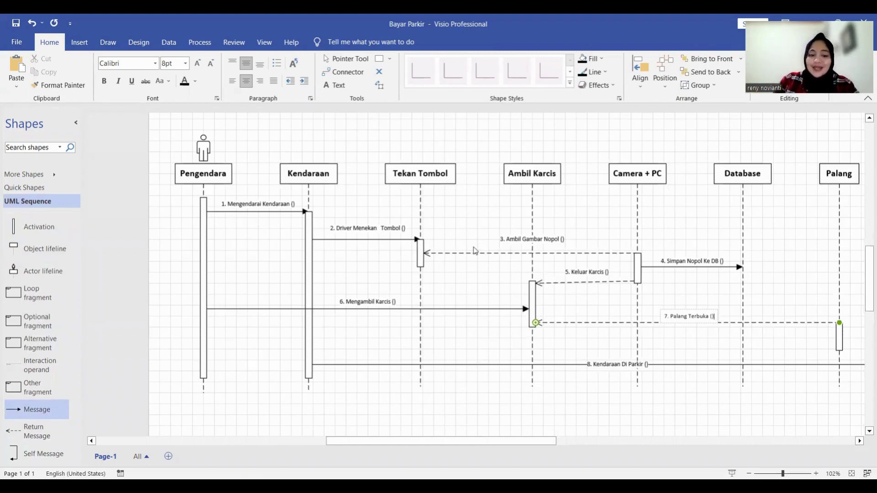
double_click(386, 230)
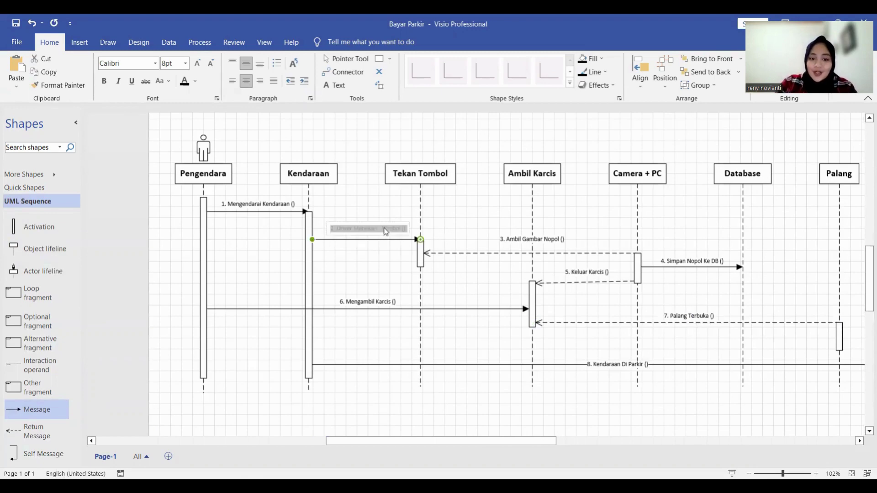
click(384, 230)
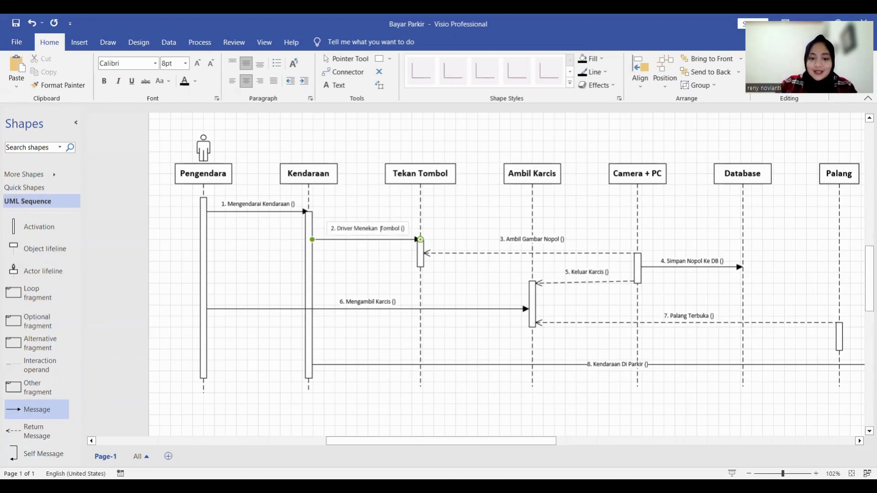
key(BackSpace)
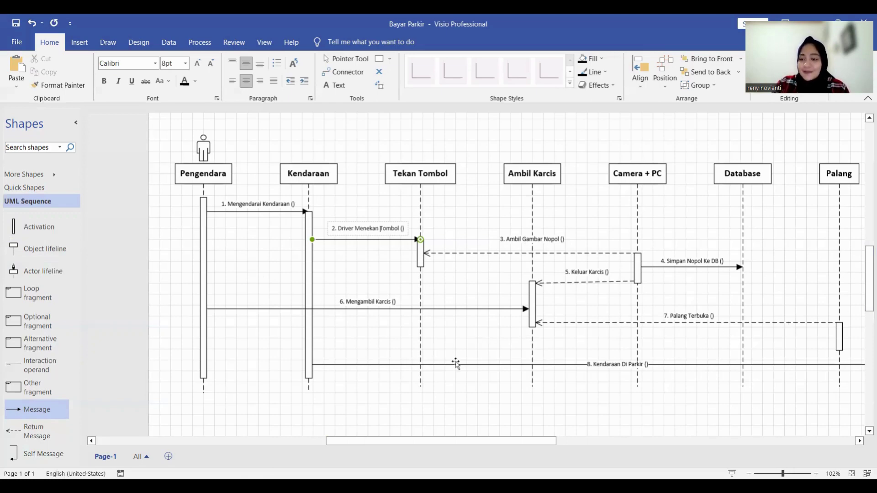
drag(512, 442, 543, 438)
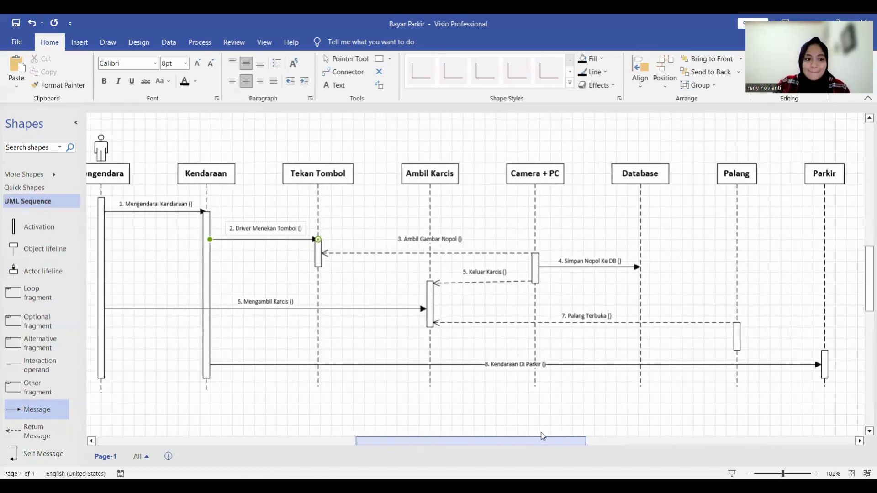
scroll(546, 396, down, 3)
scroll(546, 397, up, 3)
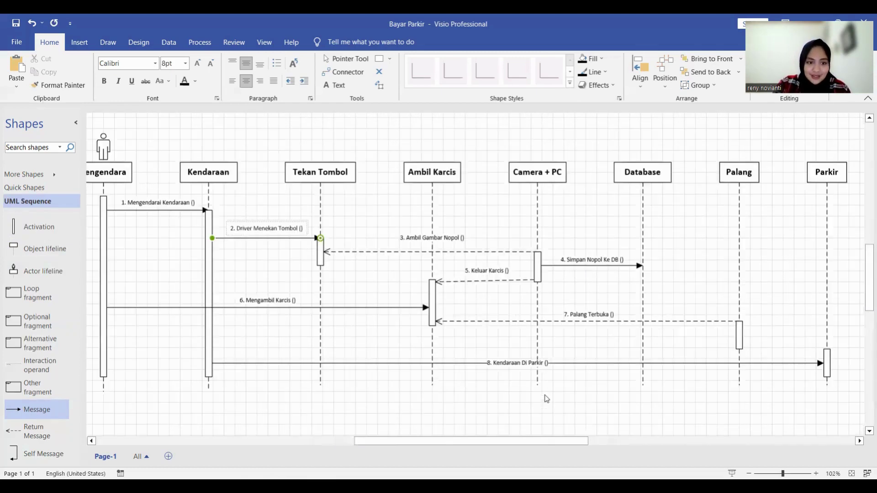
click(545, 400)
- Rename the diagram page as "Parkir Masuk"
mouse_move(515, 441)
mouse_down()
mouse_move(503, 442)
mouse_move(512, 442)
mouse_up()
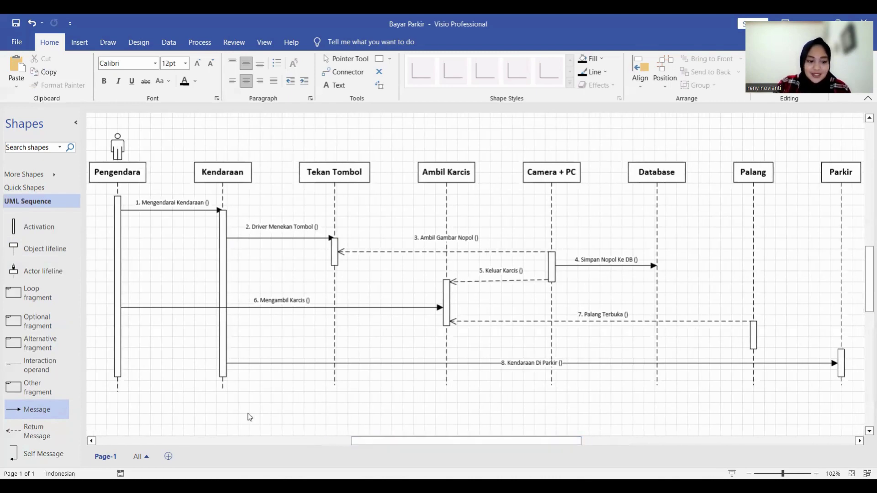
right_click(114, 458)
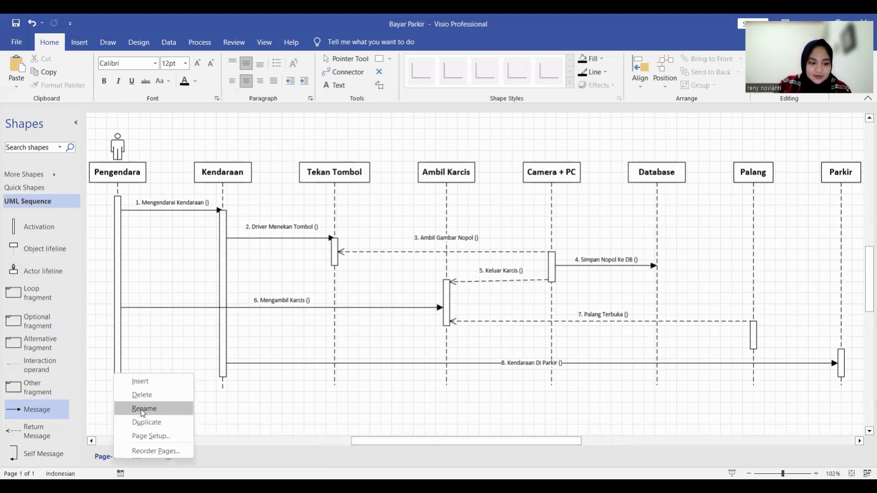
click(143, 413)
text(Parkir)
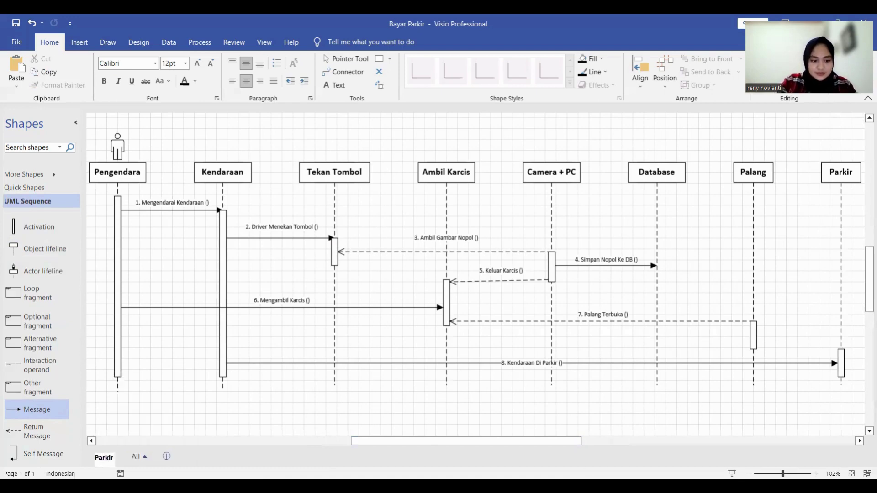
text( Masuk)
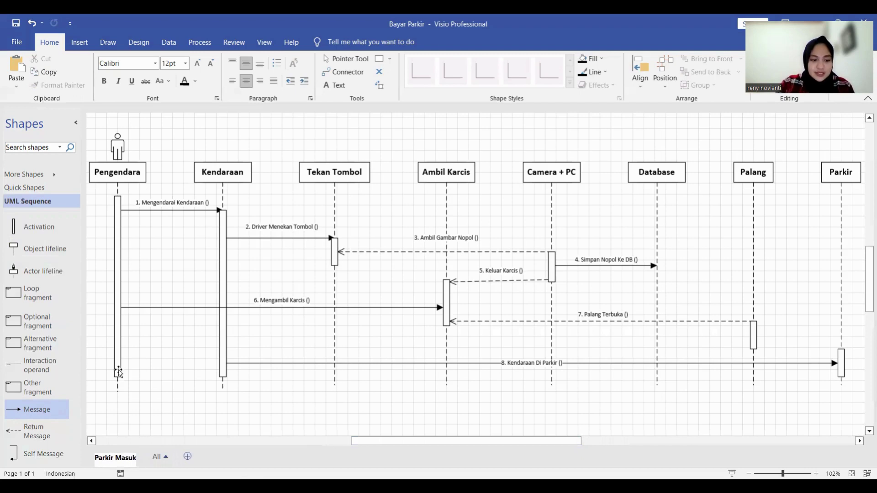
- Add a second page to the drawing and name it "Parkir Keluar"
click(187, 457)
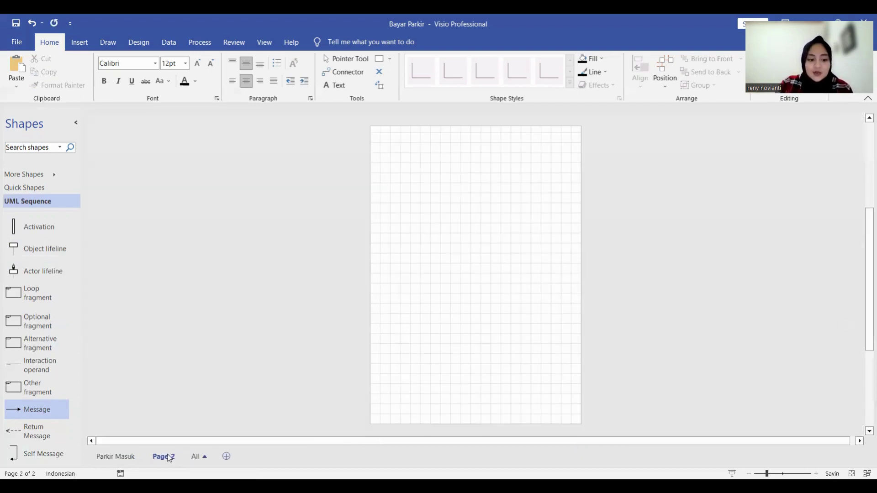
right_click(168, 458)
click(199, 405)
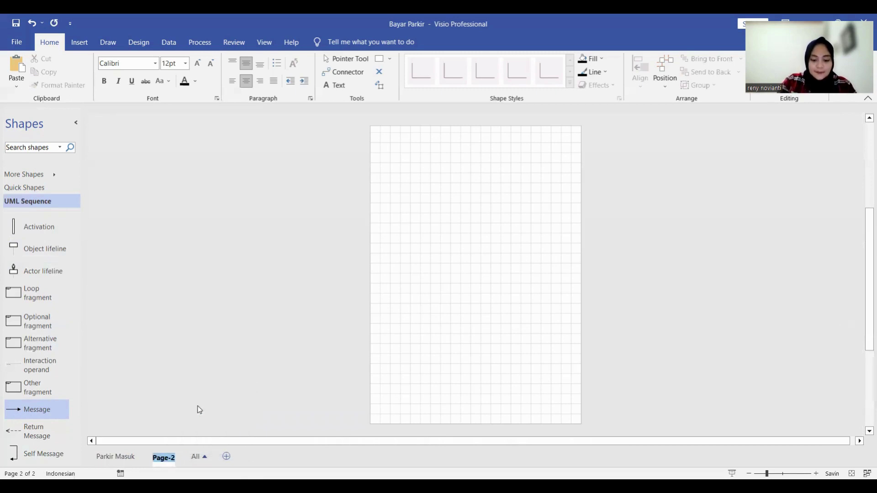
text(Parkir Keluar)
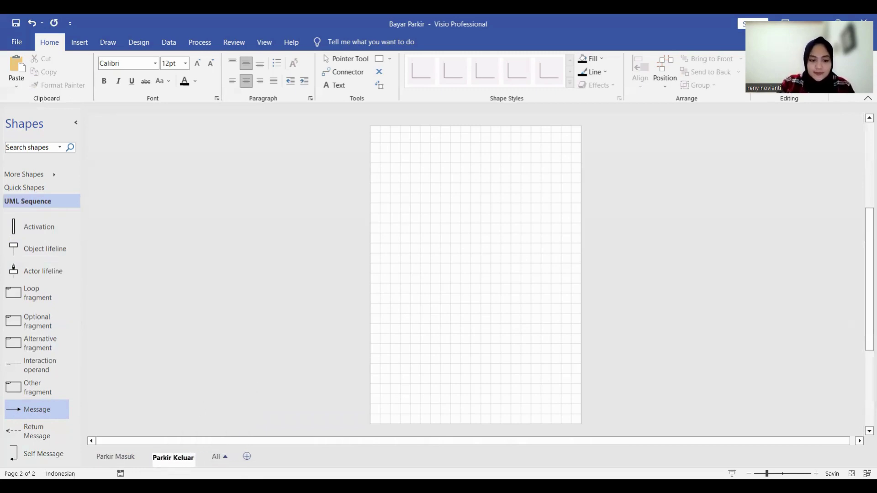
click(430, 286)
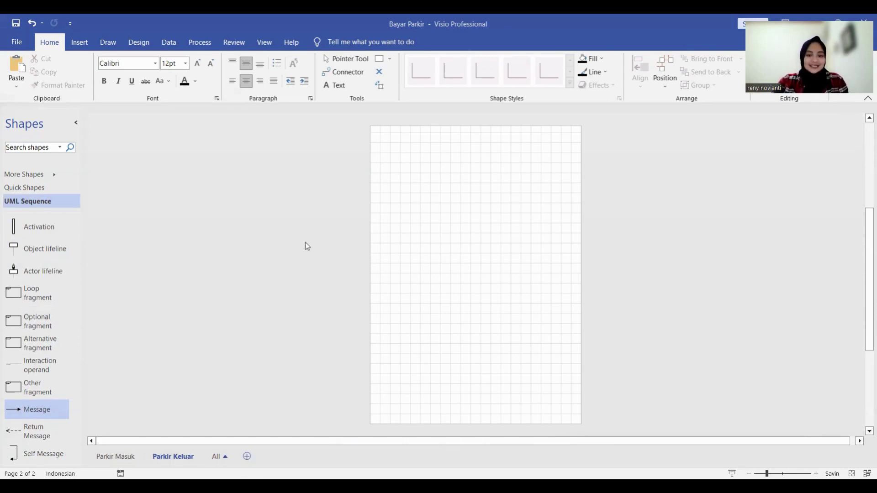
- Add an actor lifeline named "Pengendara" near the page's left edge and widen its box so the name fits on one line
drag(60, 270, 391, 226)
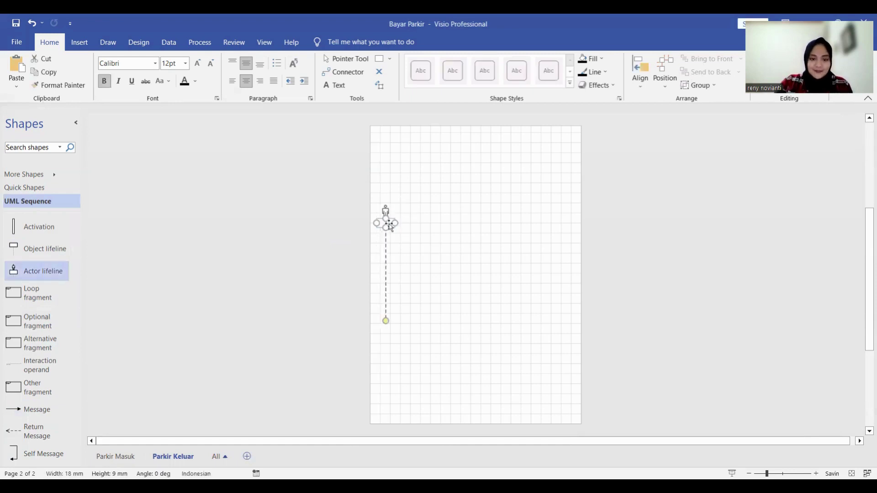
double_click(391, 227)
text(P)
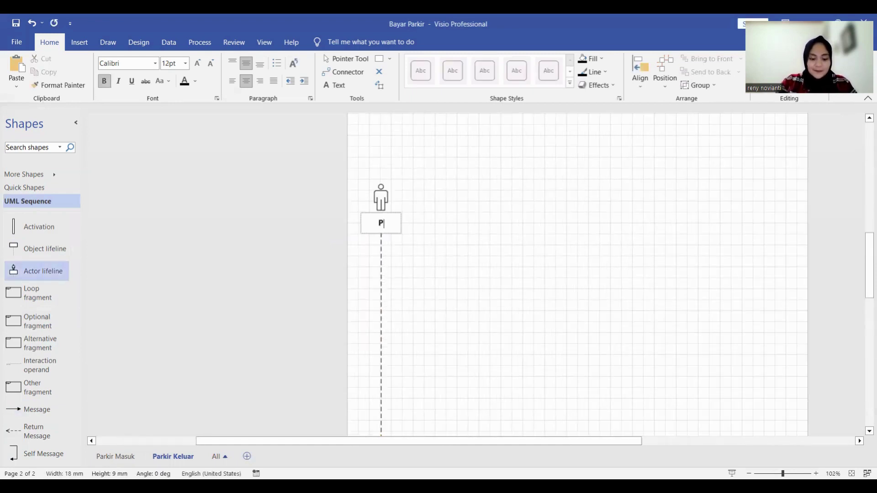
text(engendara)
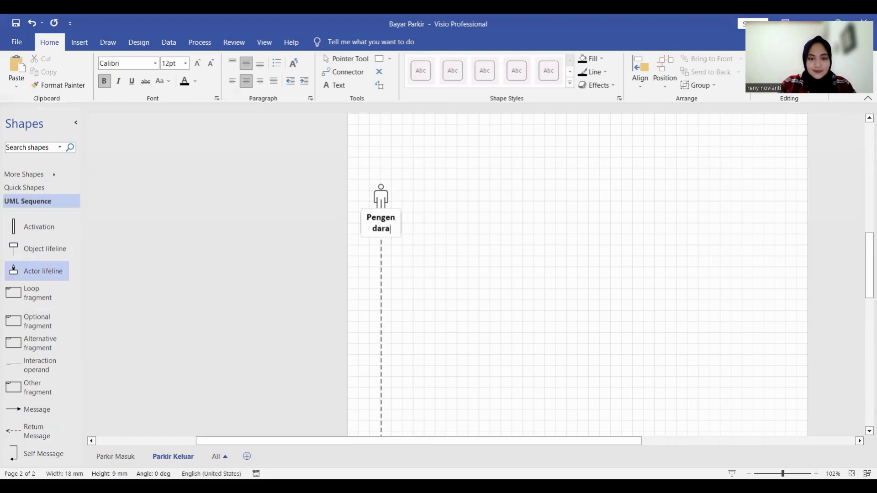
click(485, 207)
click(389, 222)
drag(401, 223, 414, 223)
click(473, 230)
scroll(502, 274, down, 1)
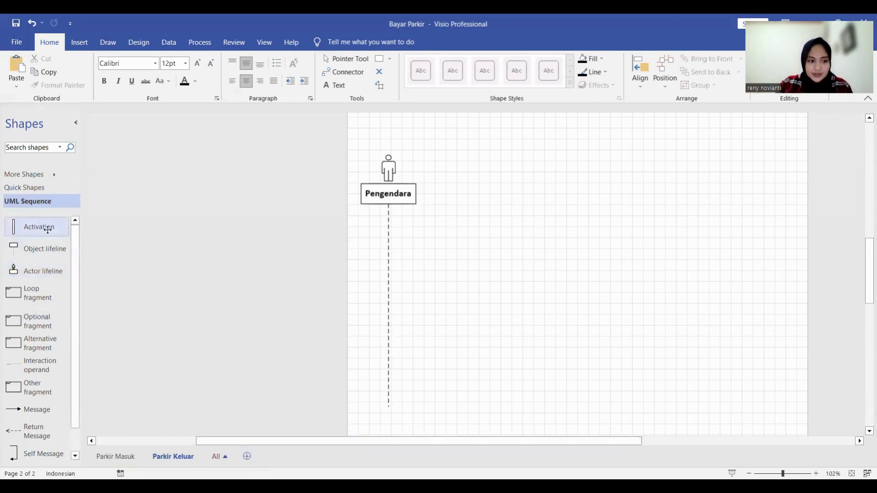
- Add an activation to the Pengendara lifeline, lengthen the lifeline slightly, and stretch the activation to just above the lifeline's end
drag(48, 229, 386, 242)
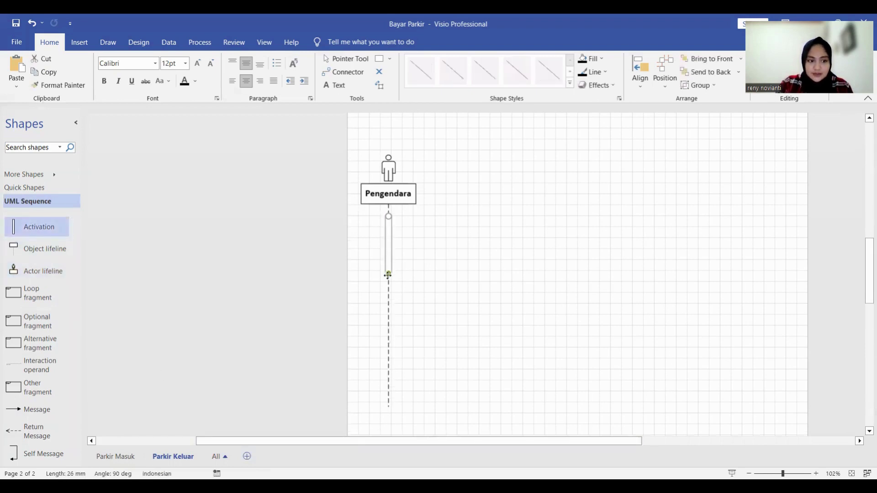
drag(387, 274, 389, 386)
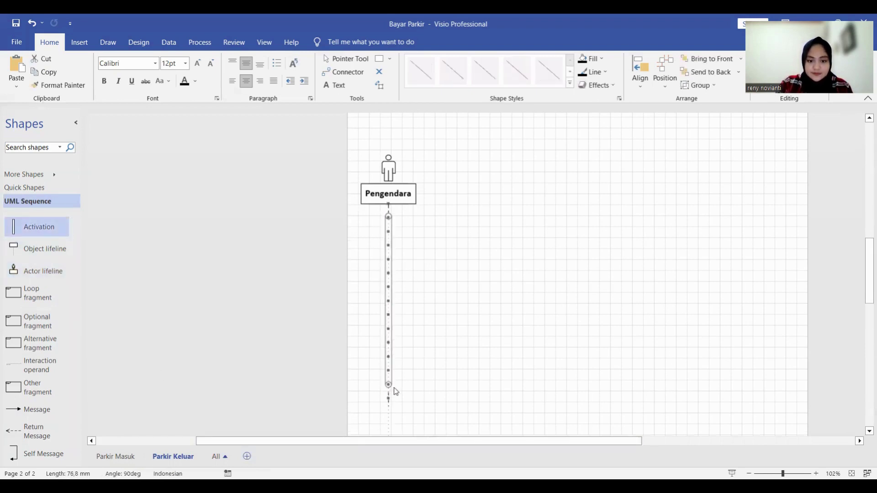
click(395, 391)
click(389, 403)
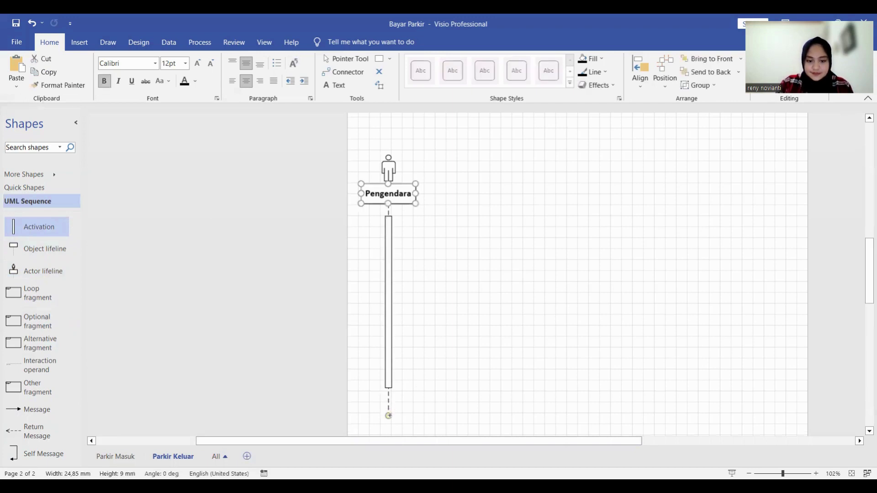
click(388, 389)
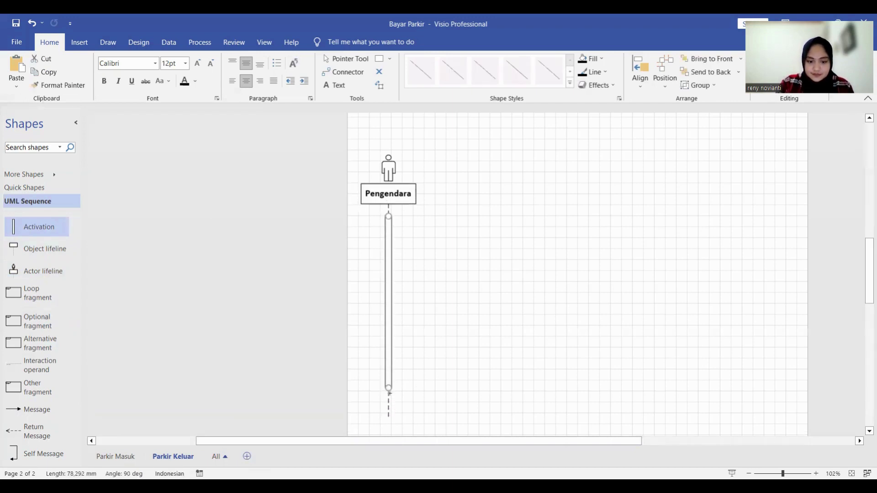
click(388, 395)
click(446, 383)
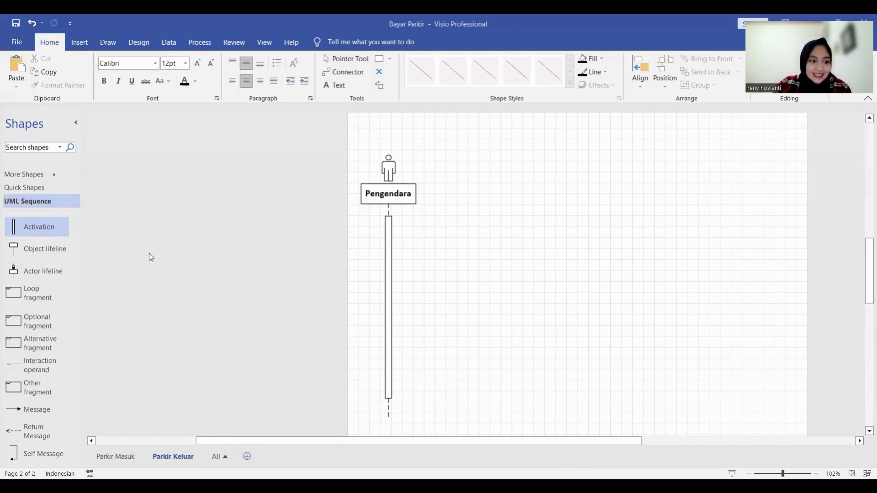
- Add an object lifeline named "Kendaraan" level with Pengendara and widen its box so the name fits on one line
drag(45, 248, 488, 194)
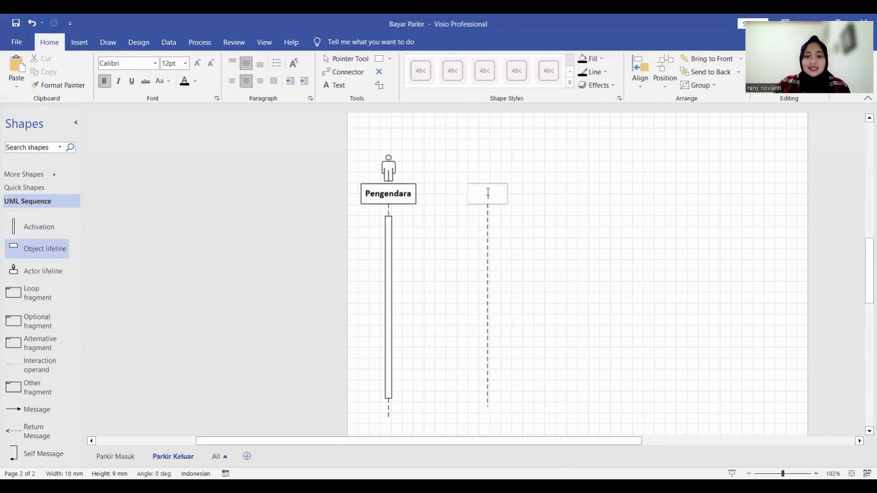
text(Kendara)
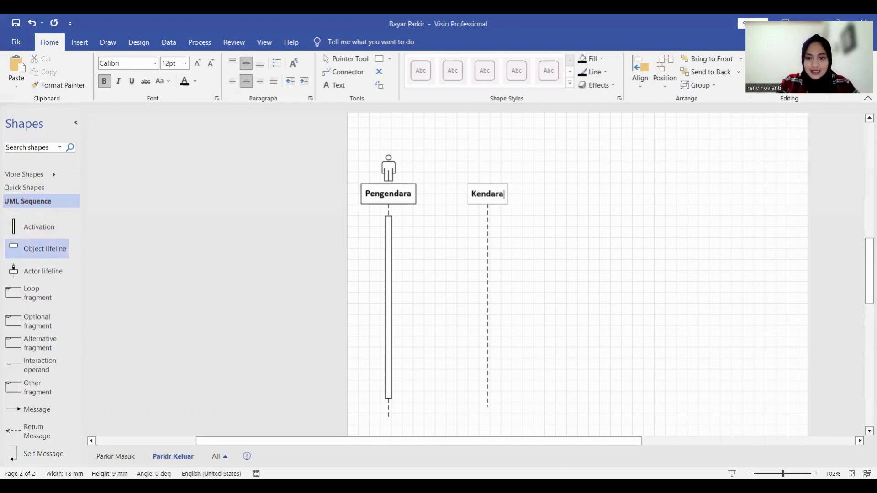
text(an)
click(504, 192)
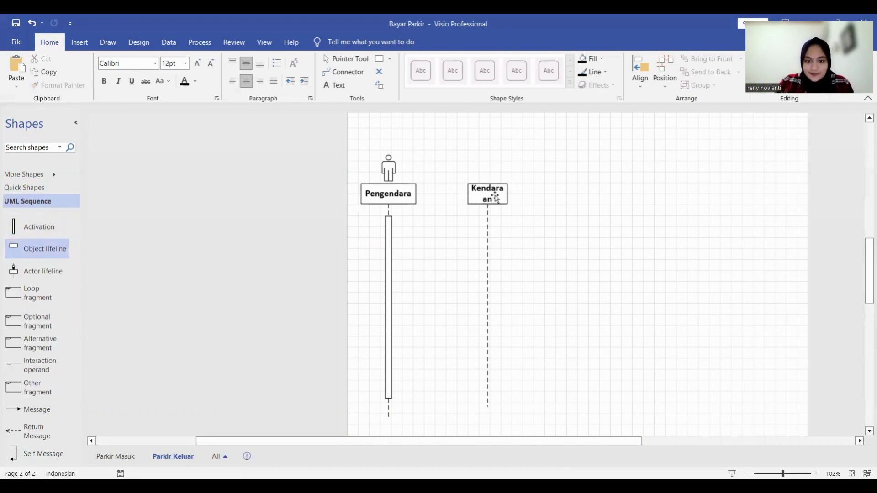
drag(508, 193, 523, 193)
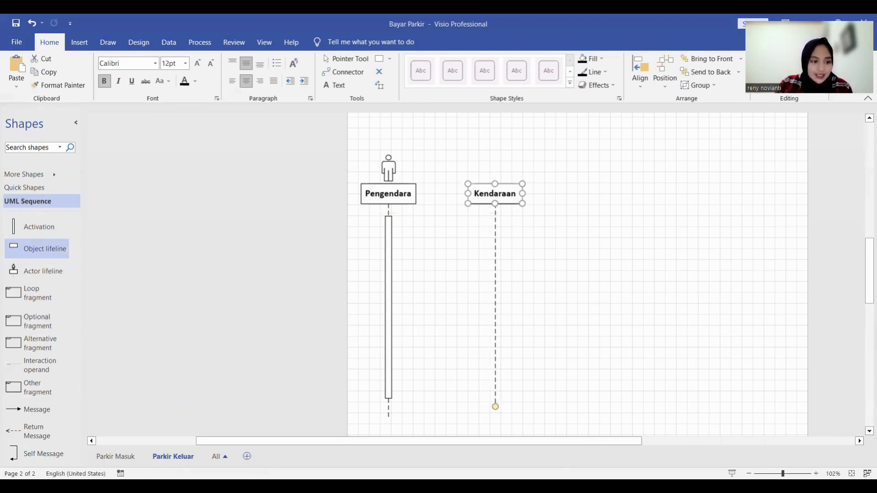
- Connect Pengendara to Kendaraan with a message labelled "1. Kendarai Kendaraan ()" and move the label above the arrow
drag(14, 409, 495, 232)
double_click(446, 232)
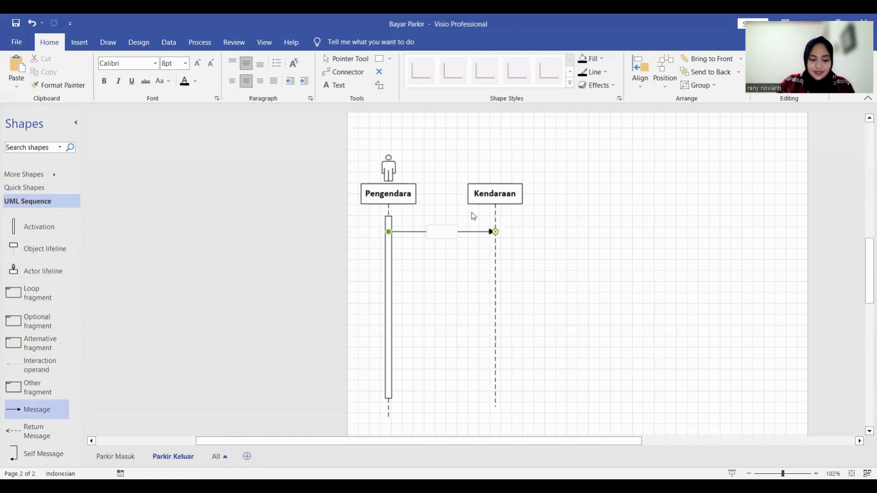
text(1. Kendar)
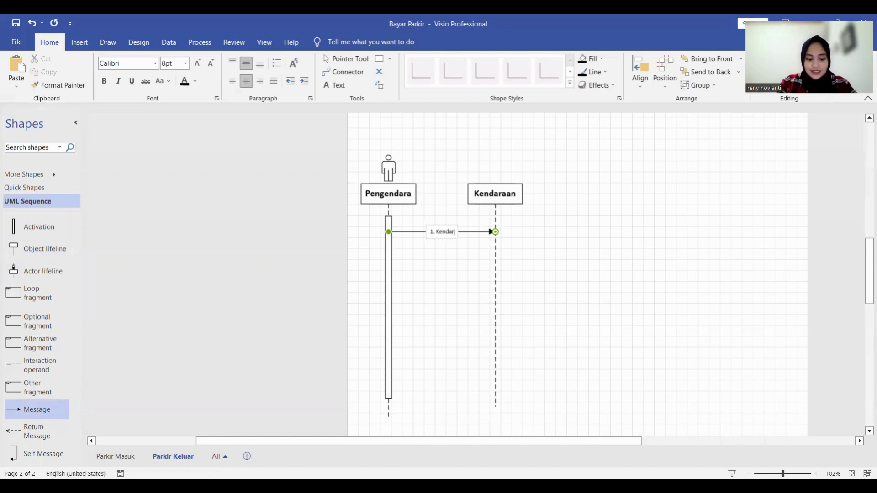
text(ai Kendara)
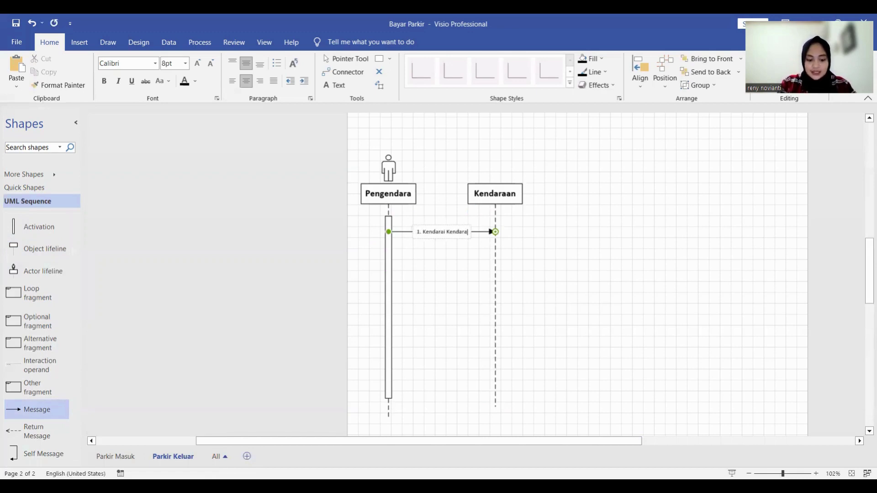
text(an ())
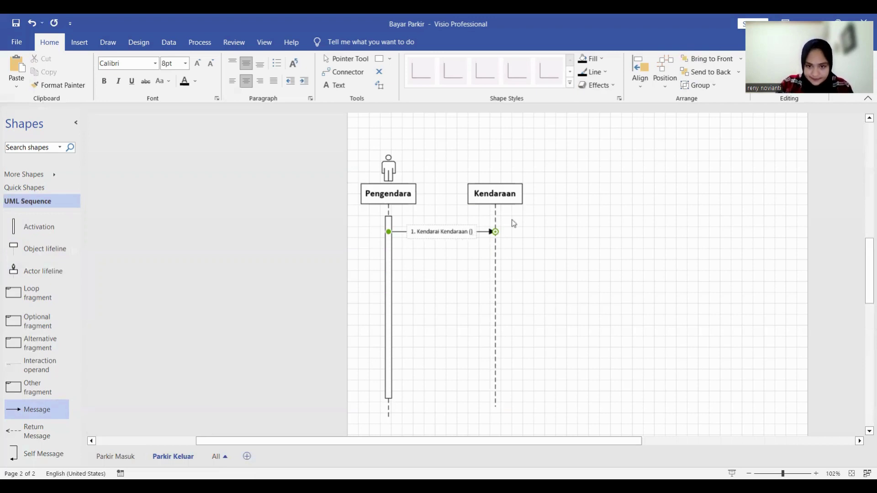
click(451, 235)
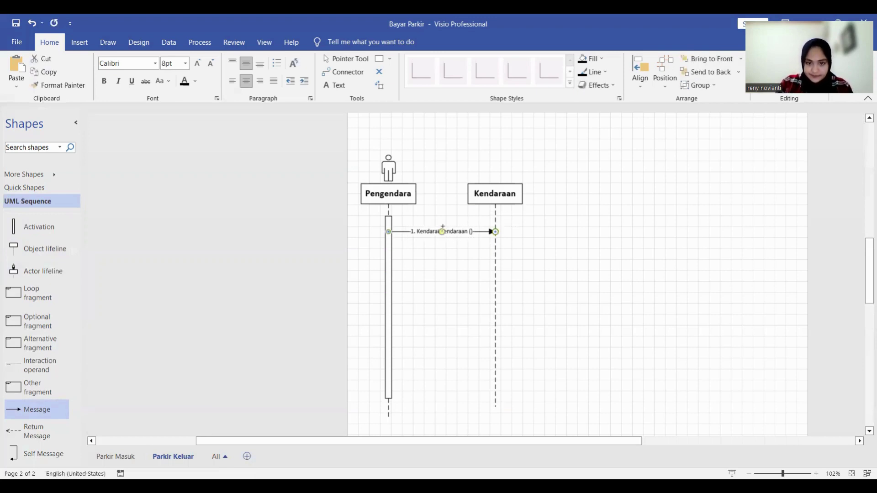
key(Escape)
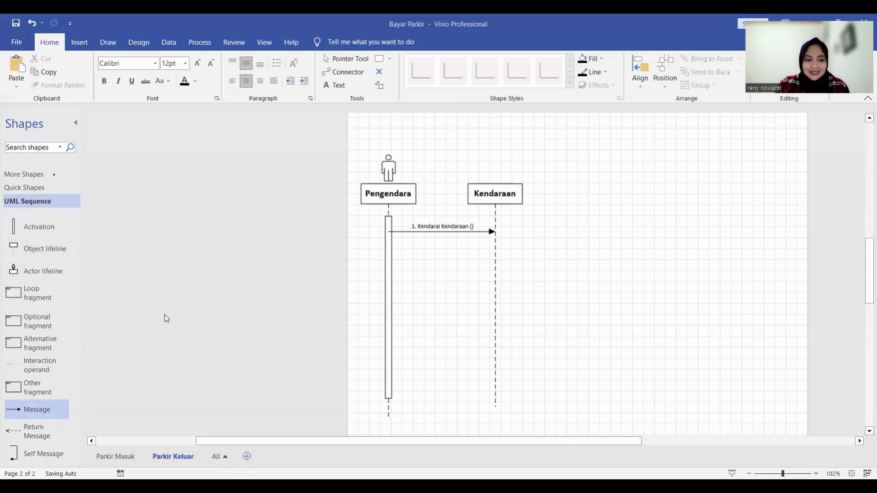
- Add an object lifeline named "Kasih Karcis" beside Kendaraan and widen its box so the name fits on one line
drag(31, 251, 594, 196)
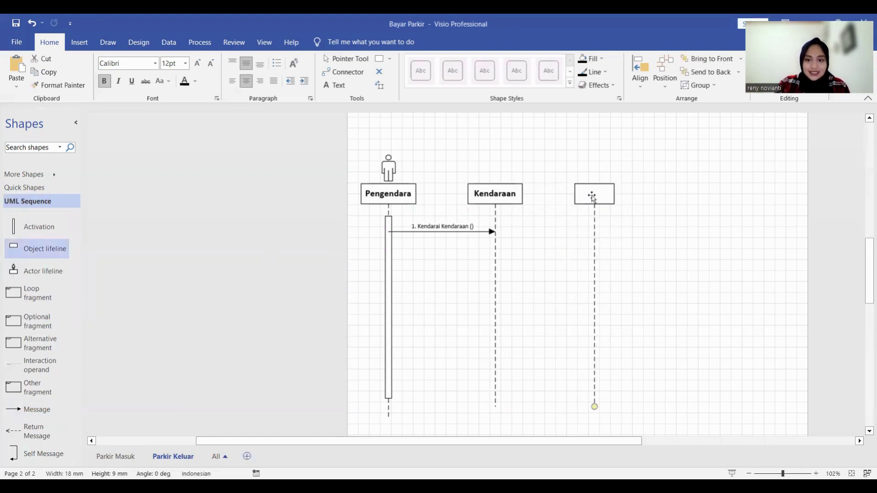
text(Kas)
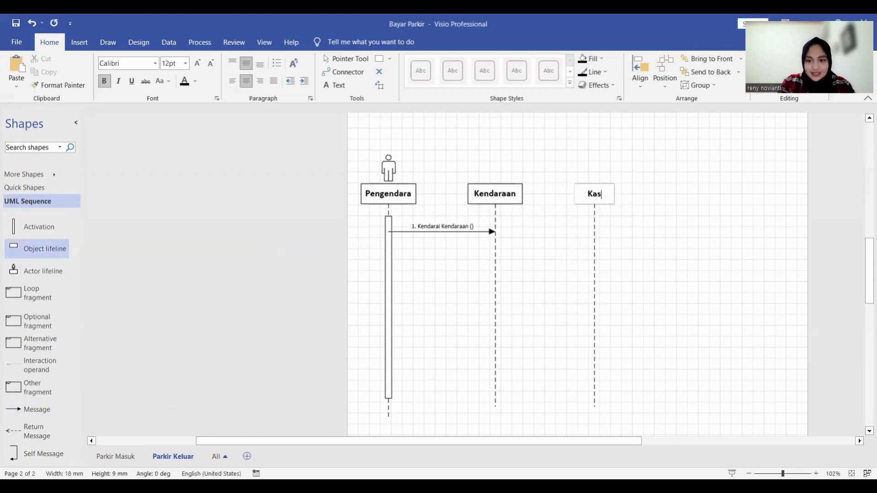
text(ih Kar)
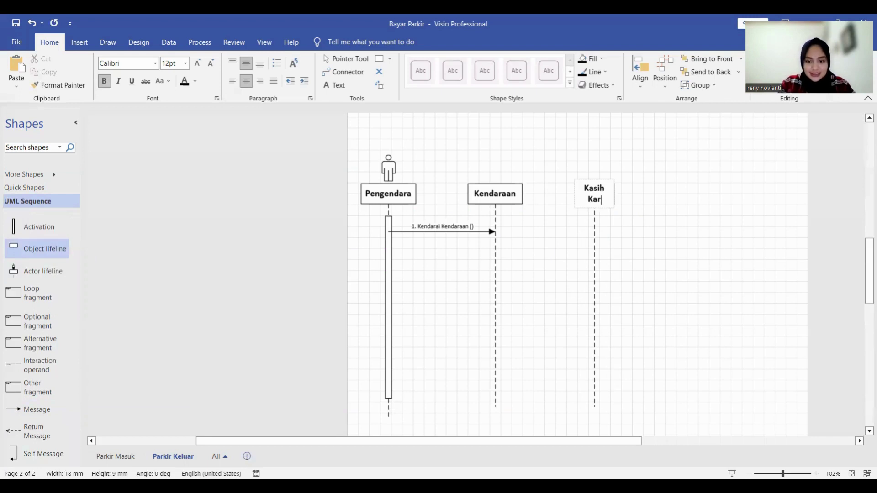
text(cis)
key(Escape)
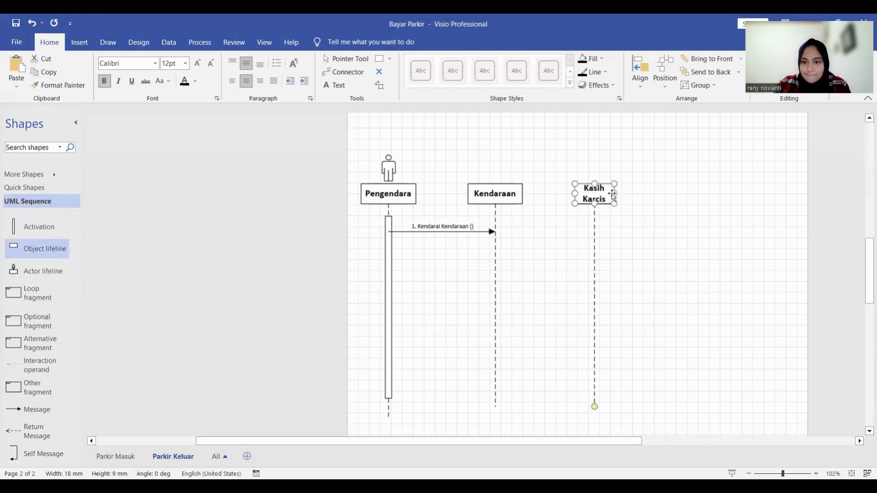
drag(614, 193, 629, 194)
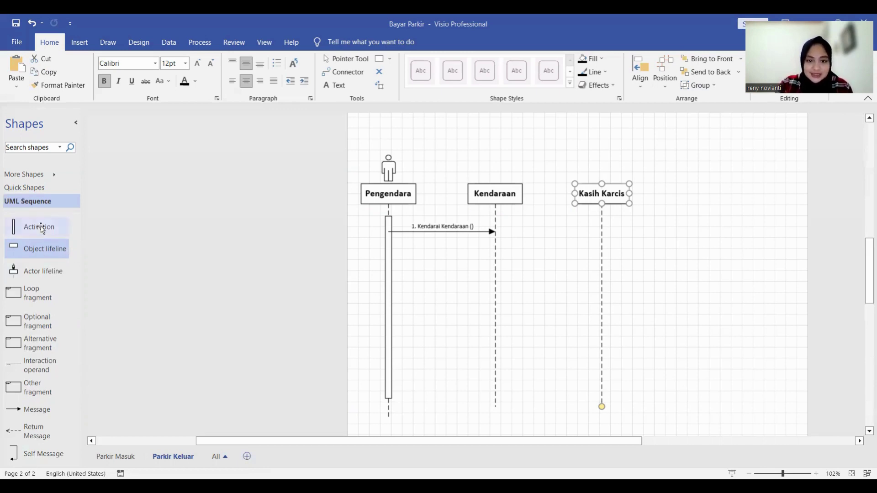
drag(41, 228, 497, 256)
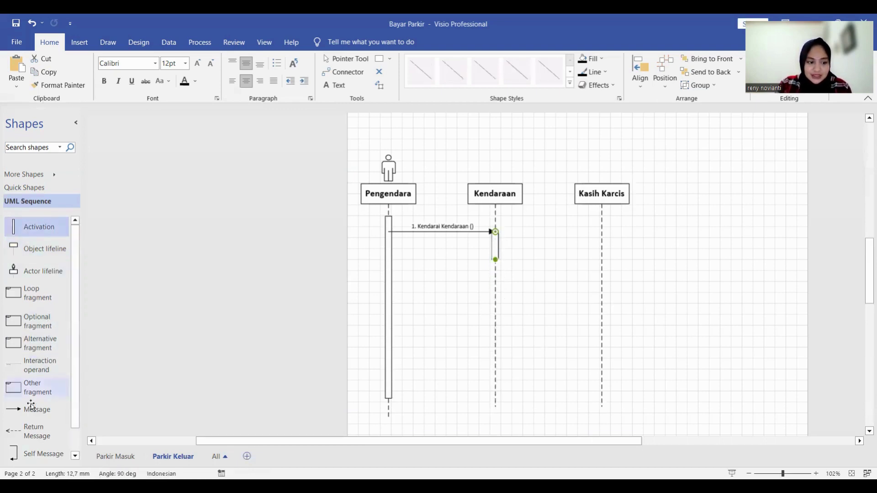
drag(35, 409, 516, 245)
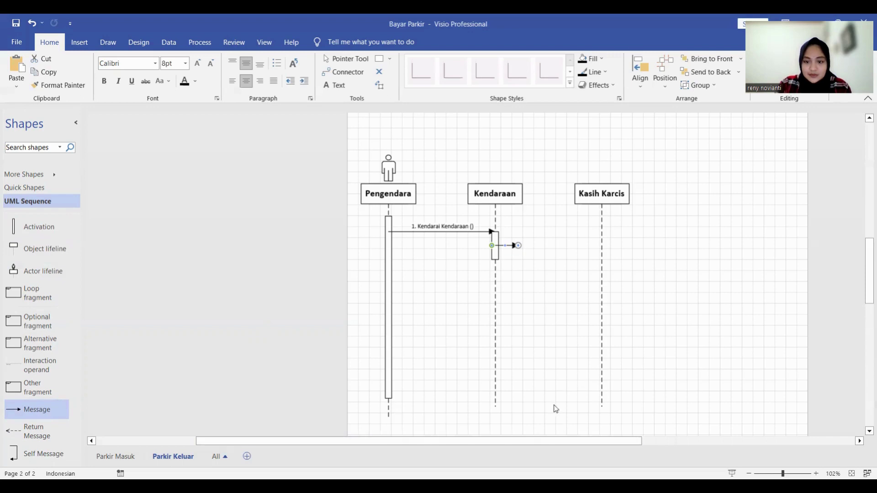
drag(497, 262, 581, 260)
key(ctrl+z)
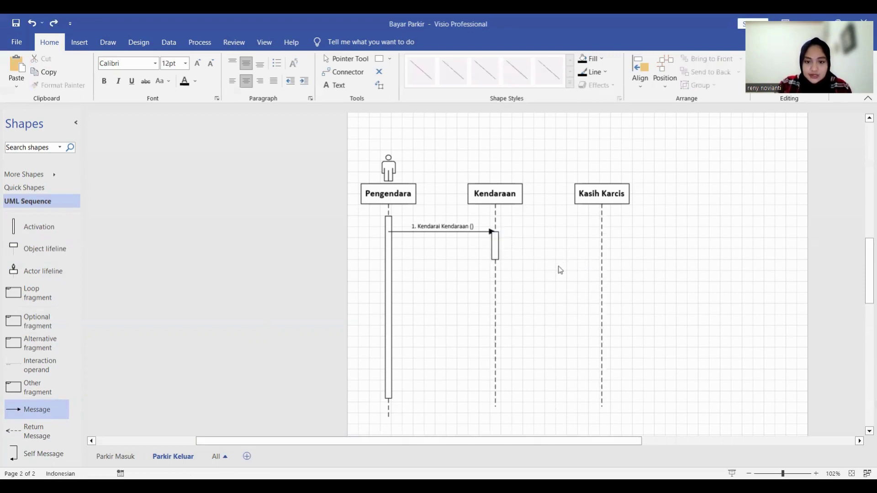
key(ctrl+z)
key(Delete)
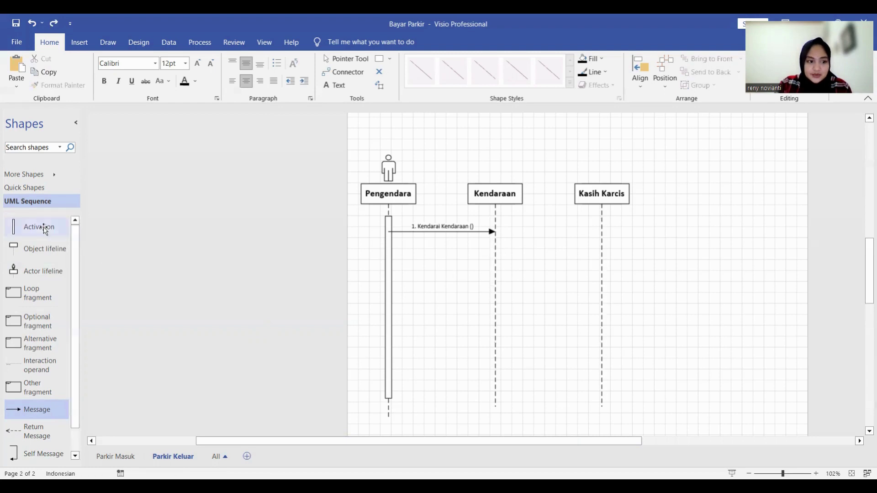
- Add an activation about 25 mm long to the Kasih Karcis lifeline and a long one to Kendaraan starting at the first message
drag(47, 227, 602, 260)
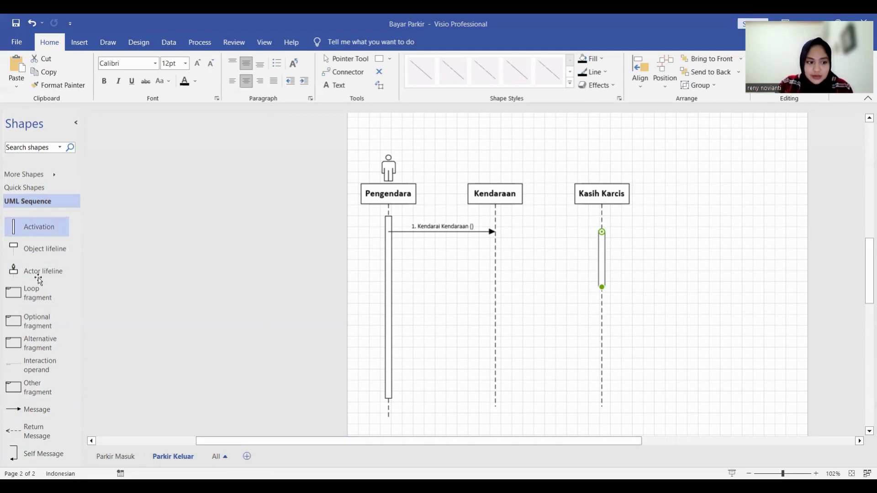
drag(35, 227, 495, 380)
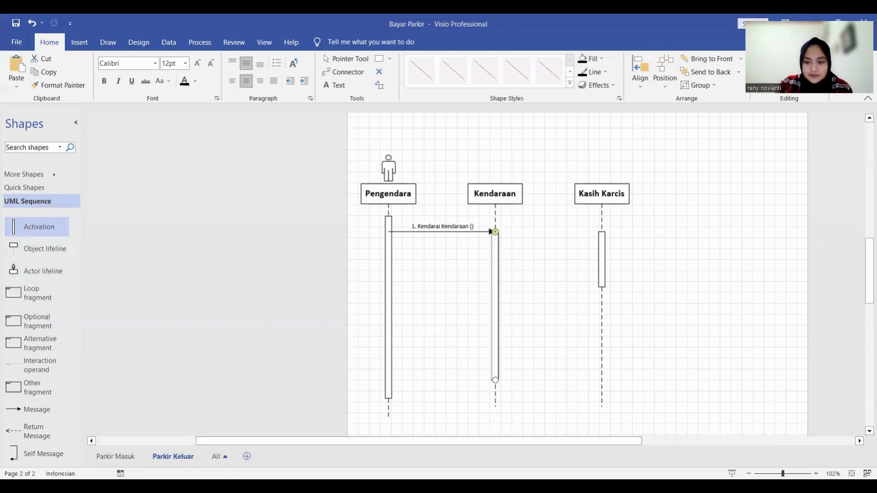
click(602, 276)
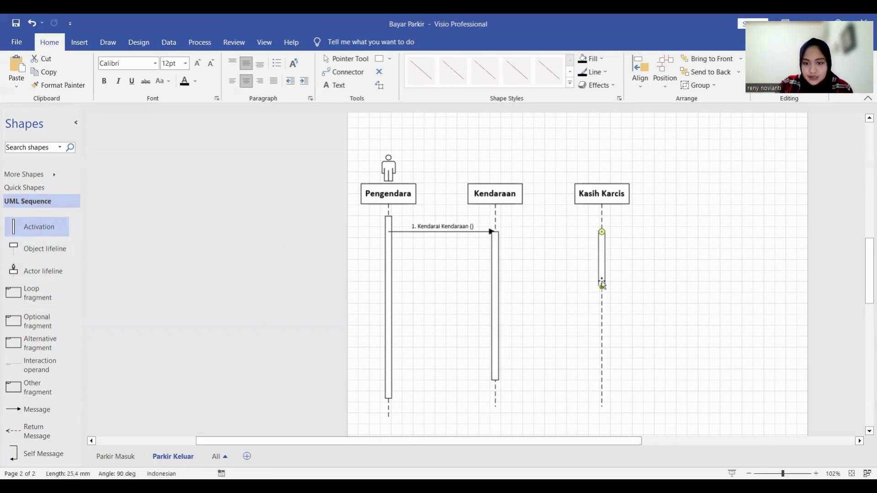
- Shorten the Kasih Karcis activation to about 13 mm and attach the first message's start to the edge of the Pengendara activation
drag(602, 287, 602, 261)
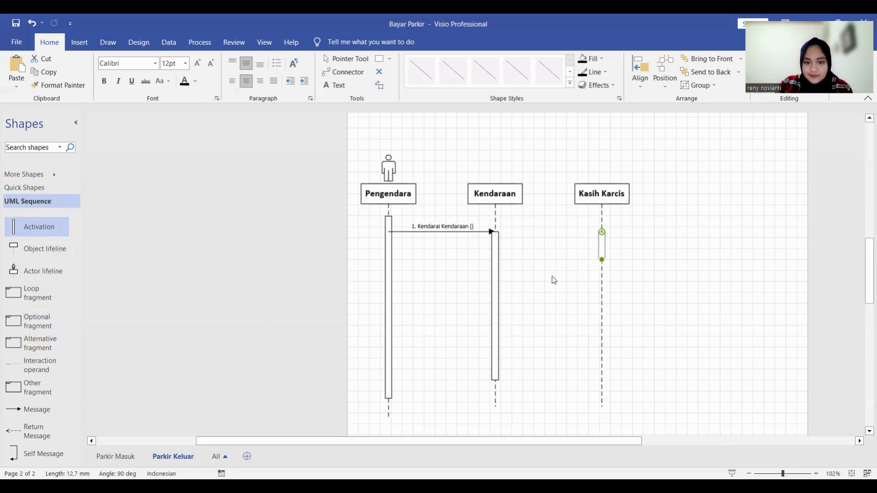
click(528, 427)
click(397, 231)
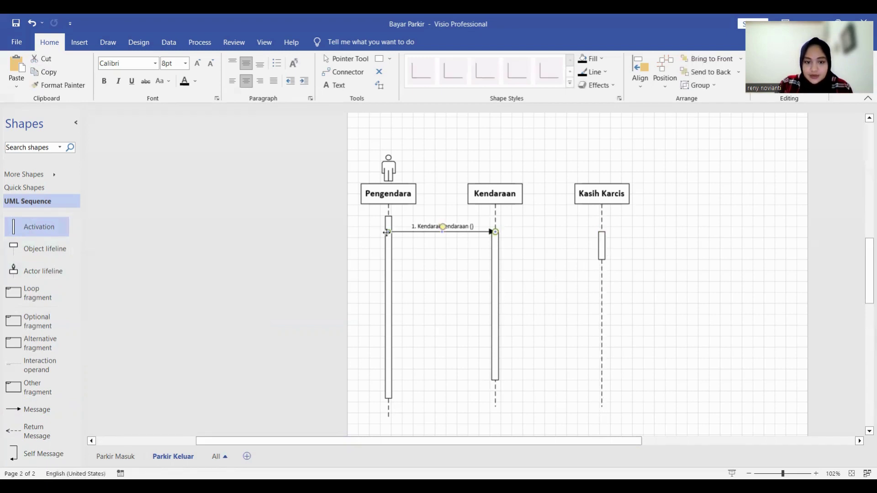
click(420, 265)
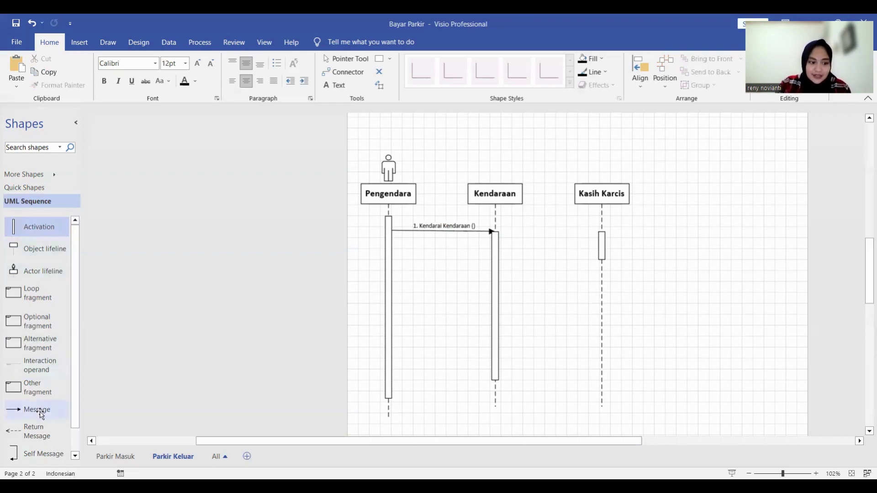
- Add a message from the Pengendara activation to Kasih Karcis and move the Kasih Karcis activation down to start at its arrowhead
drag(39, 410, 602, 259)
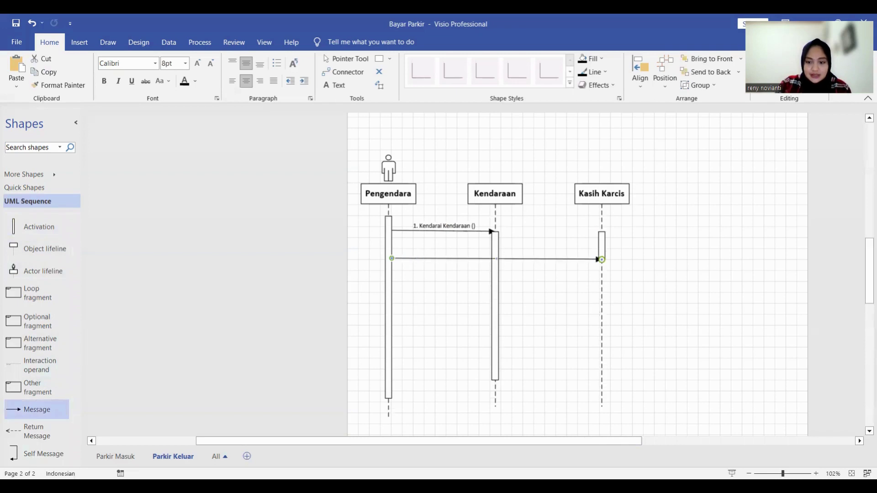
drag(602, 258, 602, 286)
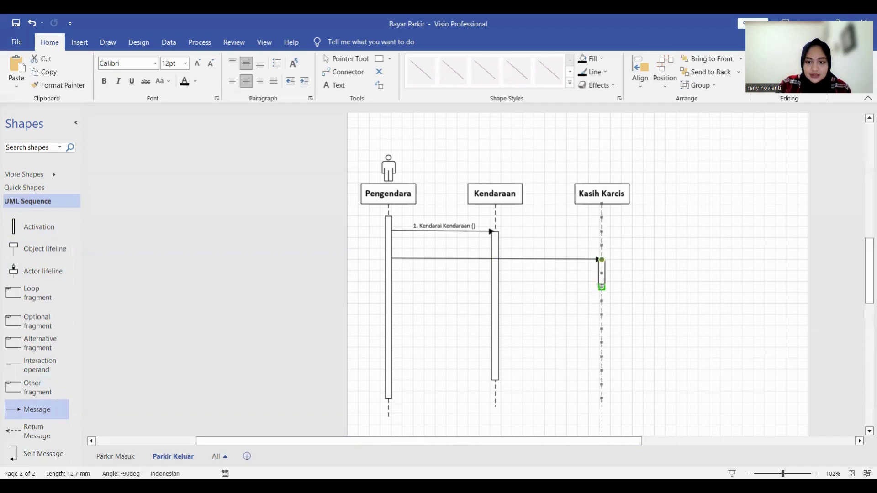
- Label the message to Kasih Karcis "2. Memberikan Karcis Masuk ()" and move the label above the arrow
double_click(484, 259)
text(2)
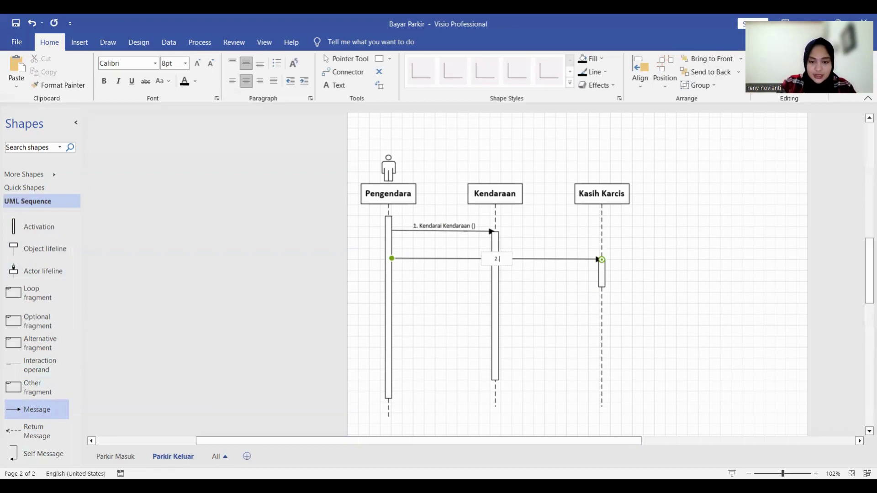
text(. Memberikan )
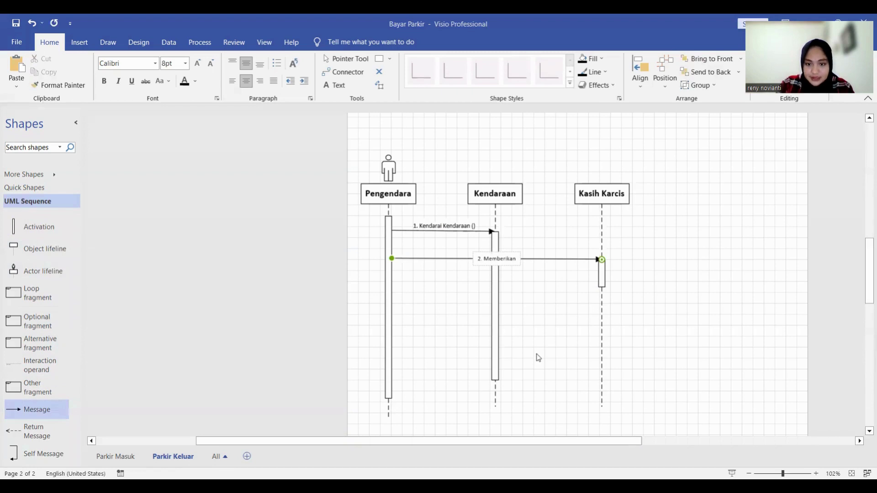
text(Kar)
text(ci )
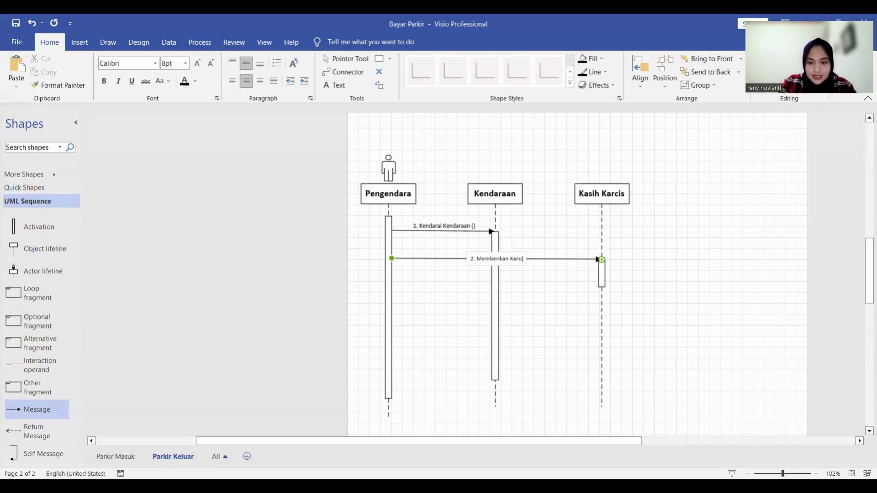
text(s Ma)
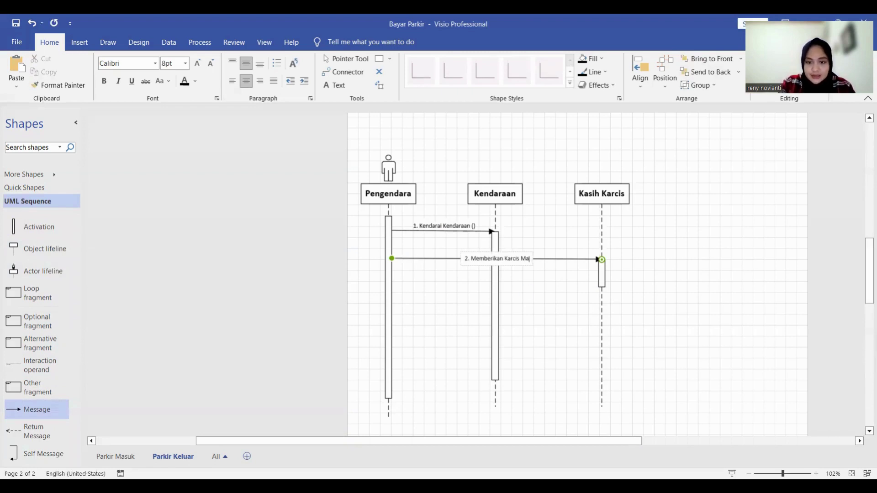
text(suk ())
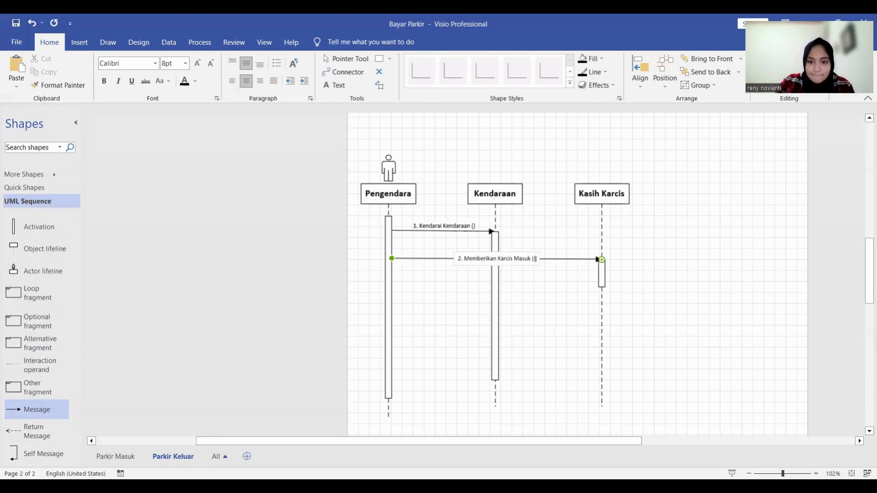
click(535, 270)
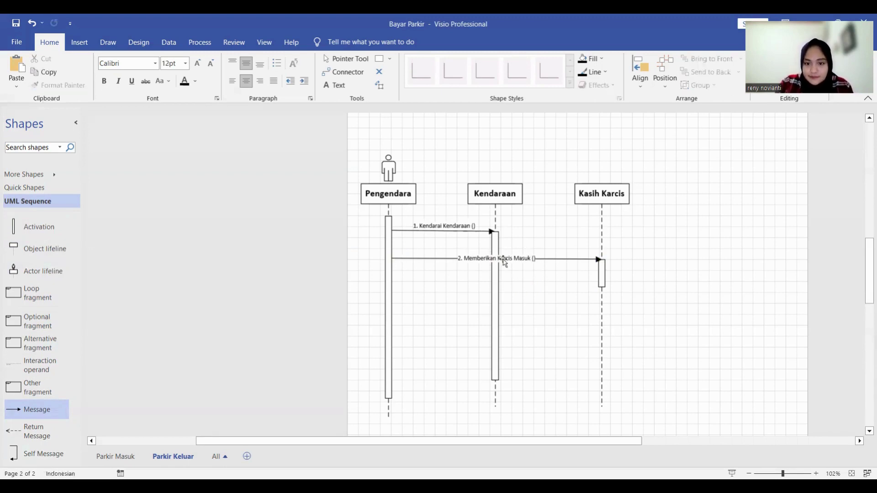
click(499, 260)
drag(496, 258, 497, 249)
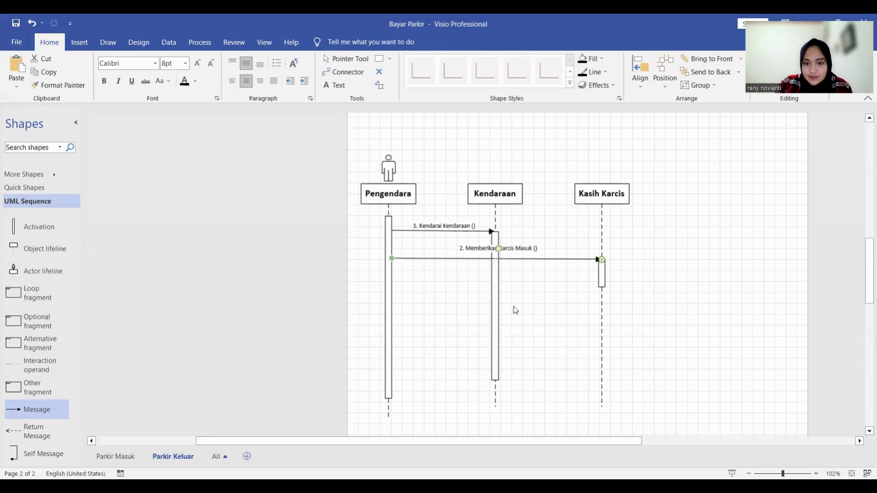
click(534, 356)
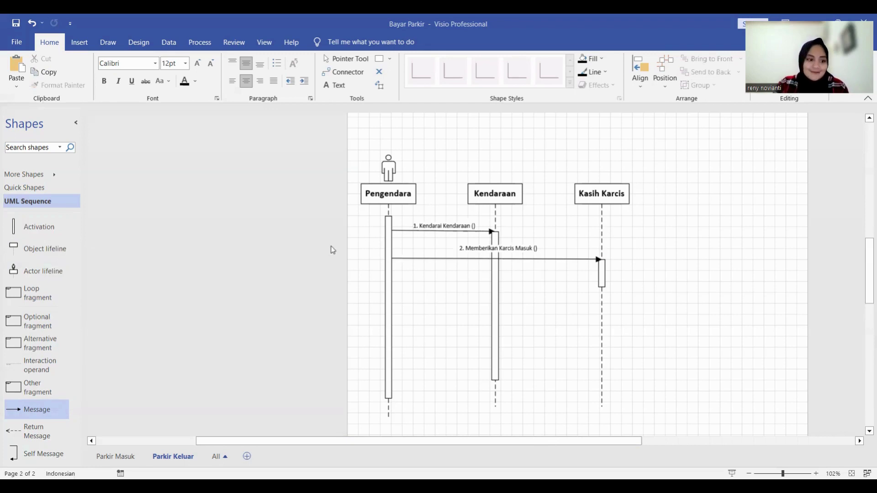
- Add an object lifeline named "Pembayaran" beside Kasih Karcis and widen its box so the name fits on one line
drag(42, 249, 699, 189)
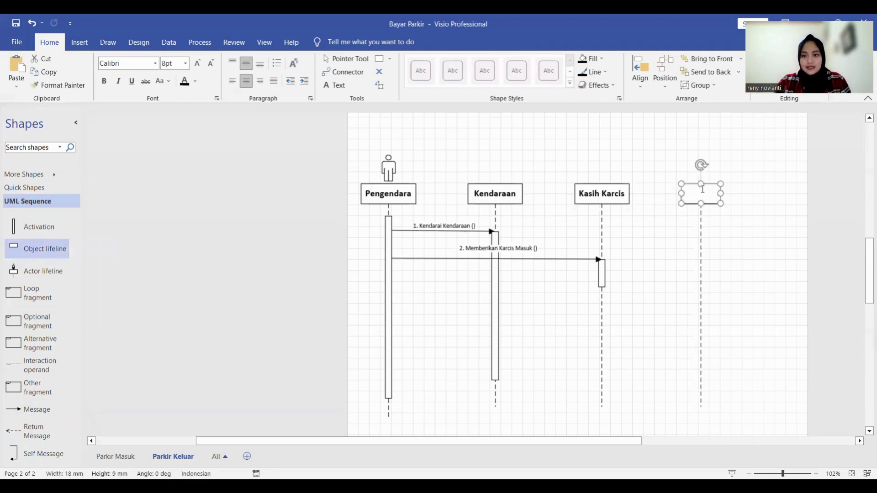
double_click(692, 194)
text(Pemb)
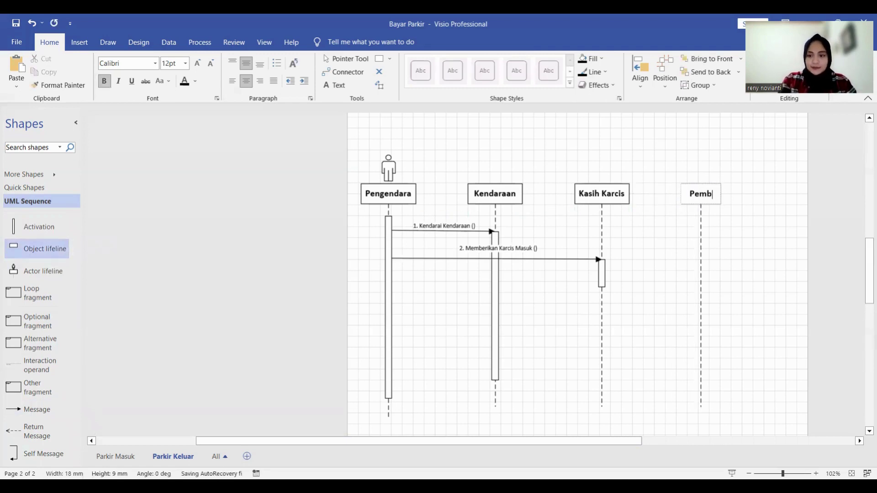
text(ayara)
key(BackSpace)
key(BackSpace)
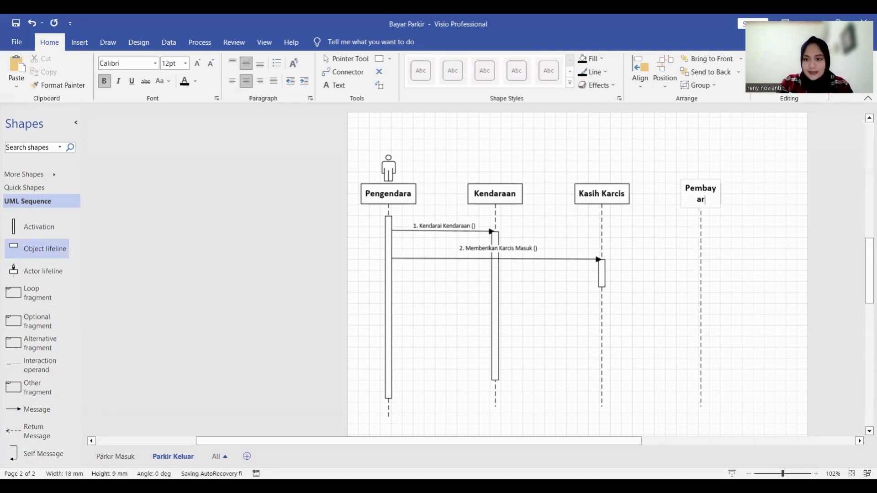
text(an)
key(BackSpace)
key(BackSpace)
key(BackSpace)
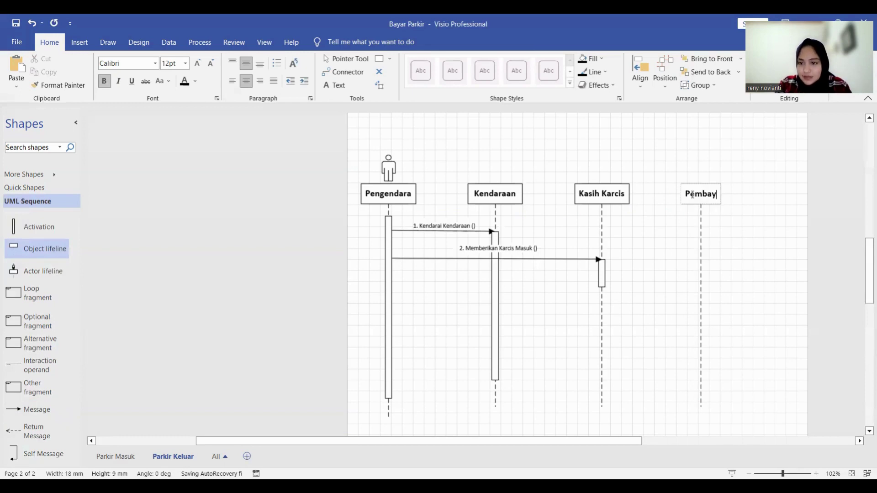
text(aran)
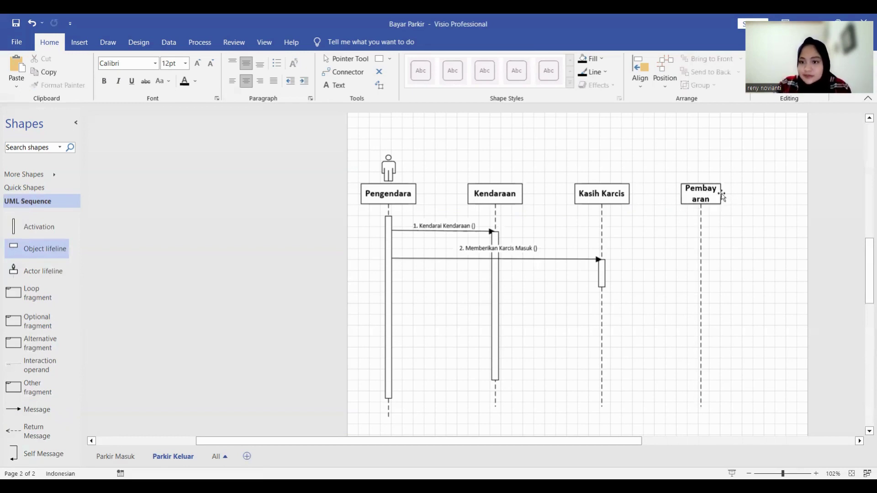
key(Escape)
drag(719, 195, 743, 196)
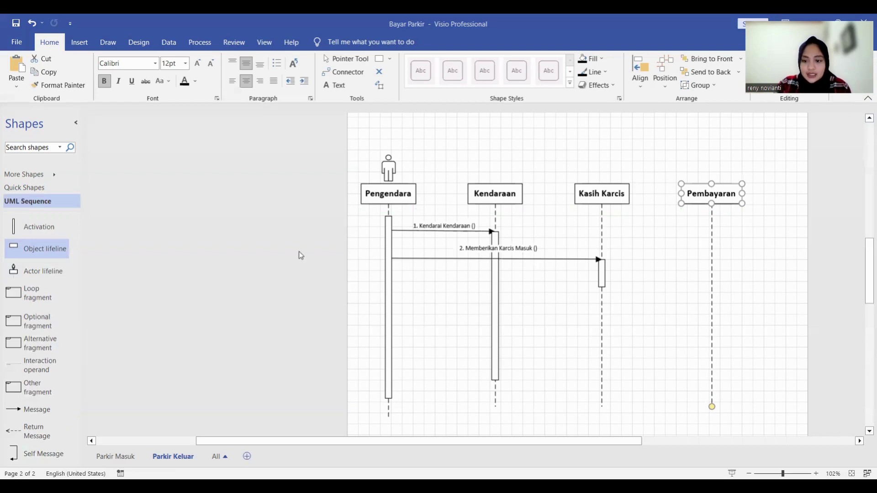
- Add an object lifeline named "Mesin Karcis + Pegawai" beside Pembayaran and widen its box to about 28 mm
drag(39, 249, 815, 198)
text(M)
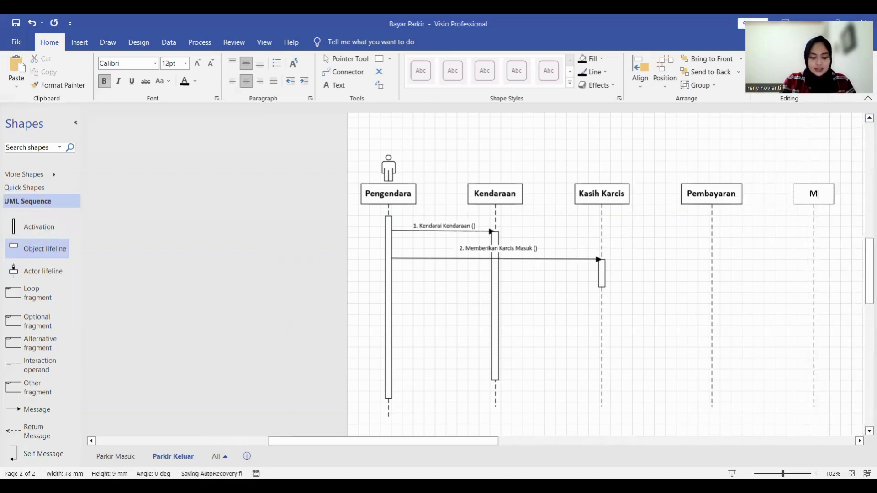
text(esin Ka)
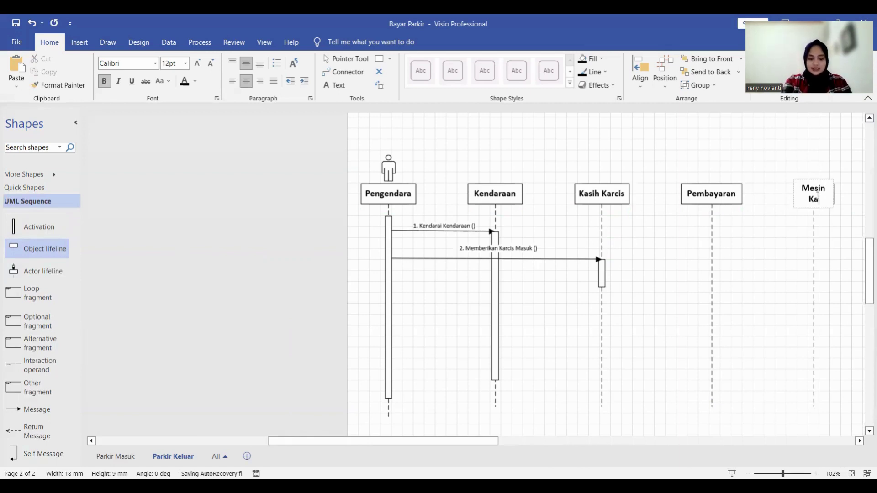
text(rcis + P)
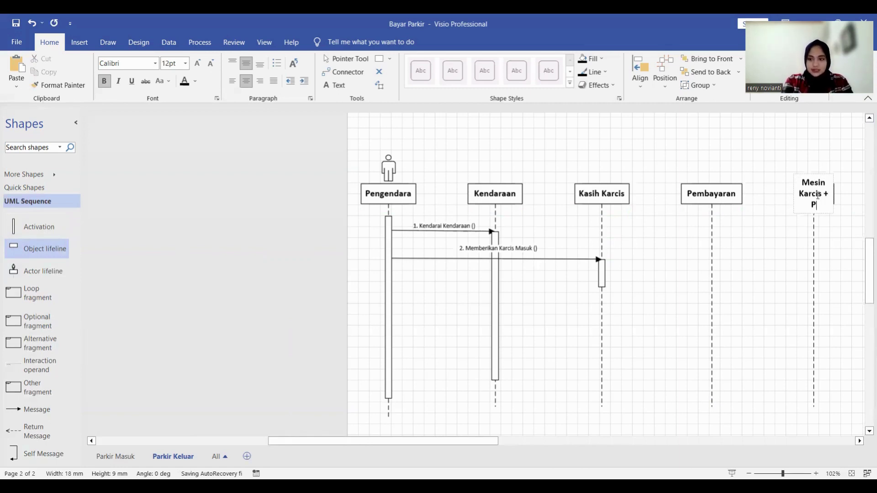
text(egawai)
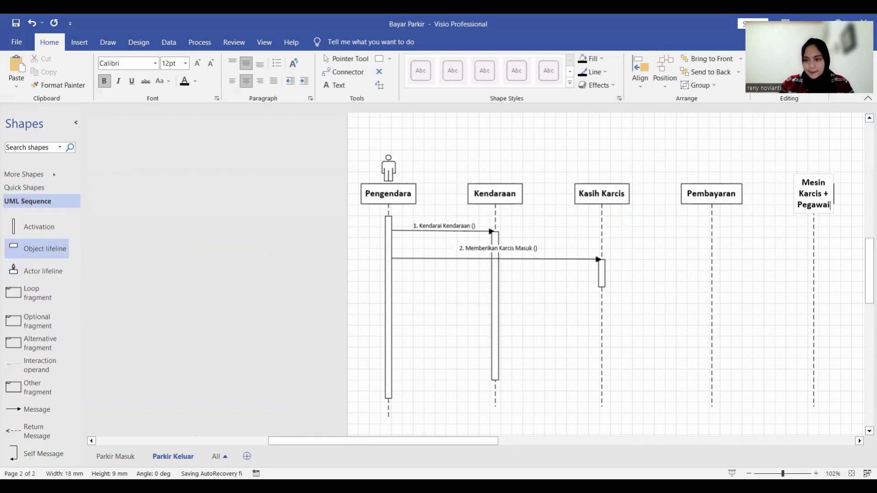
key(Escape)
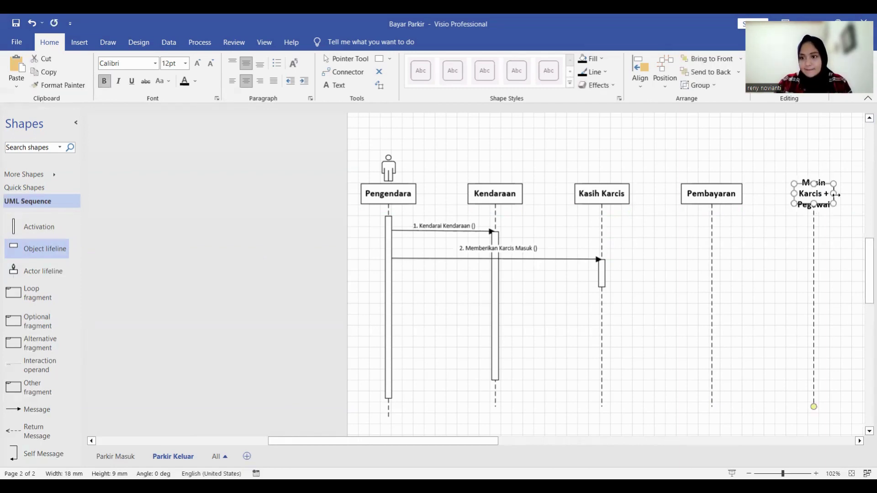
drag(834, 195, 855, 195)
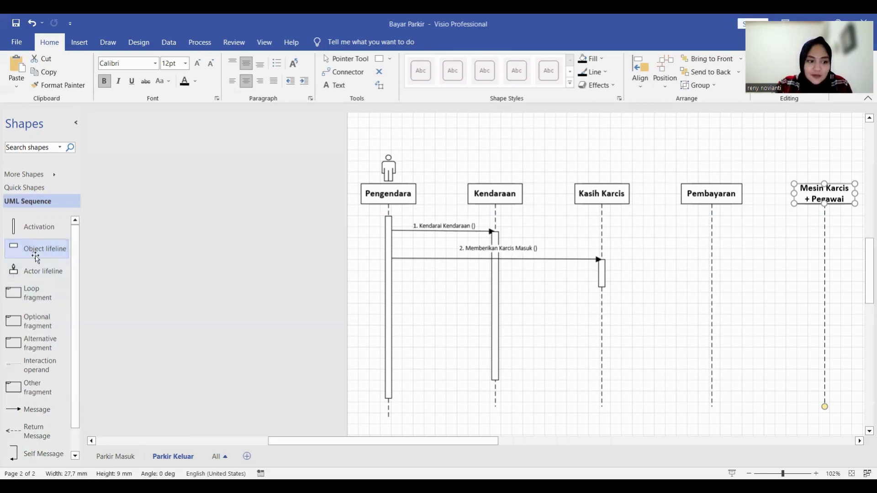
- Connect the end of the Kasih Karcis activation to Mesin Karcis + Pegawai with a message labelled "3. Baca Id Karcis ()" and move the label above the arrow
drag(13, 410, 626, 287)
drag(755, 285, 825, 287)
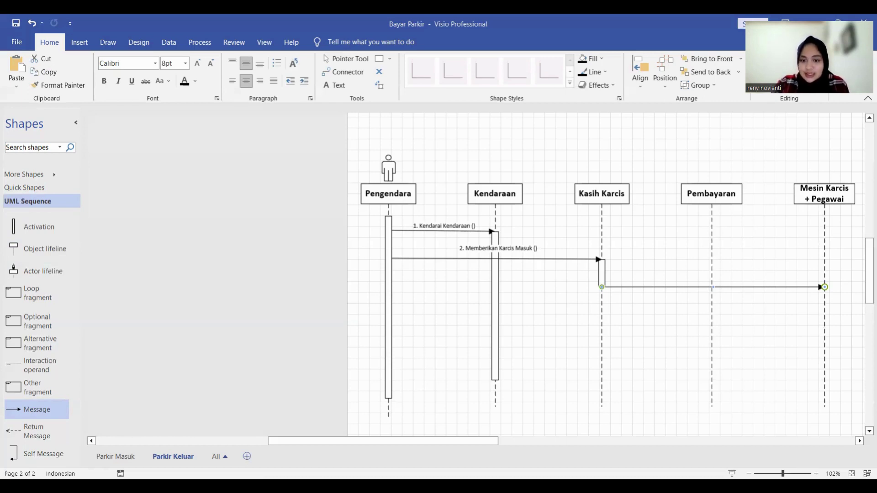
double_click(713, 287)
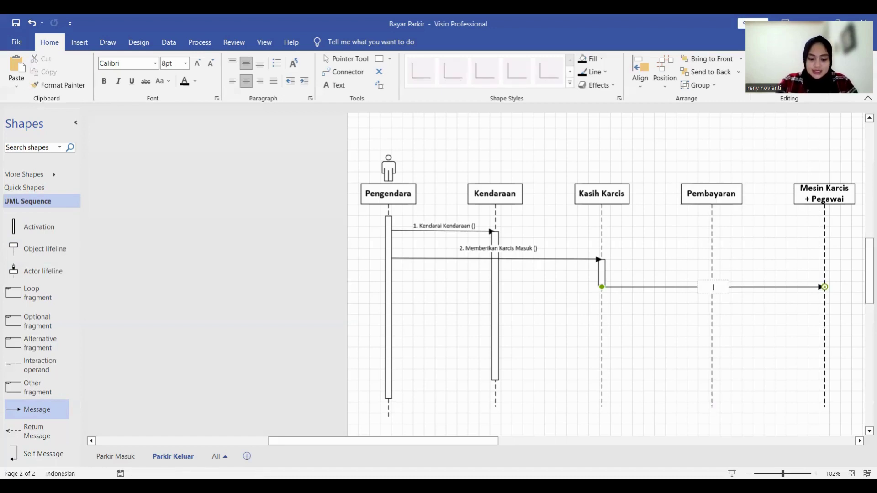
text(3. Baca)
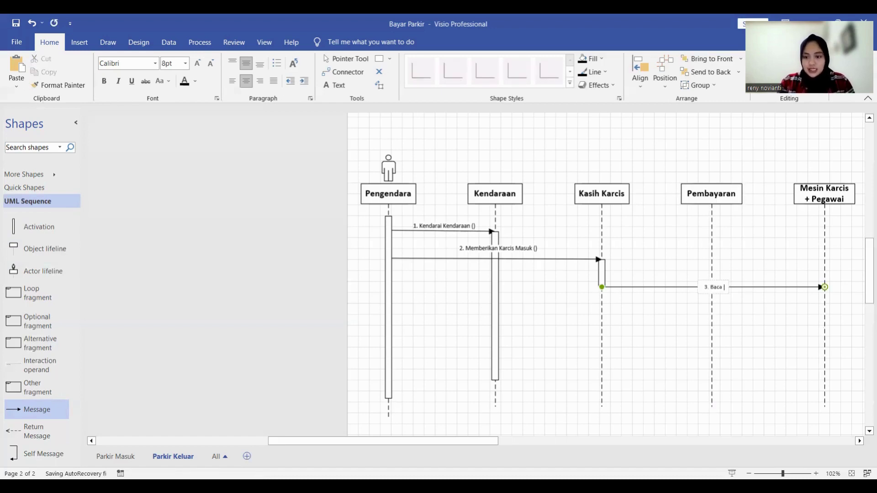
text( Id Karc)
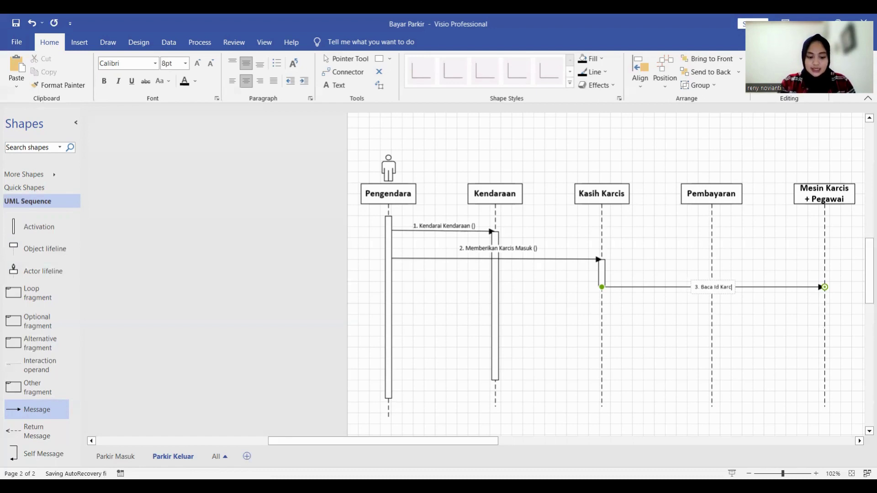
text(is ())
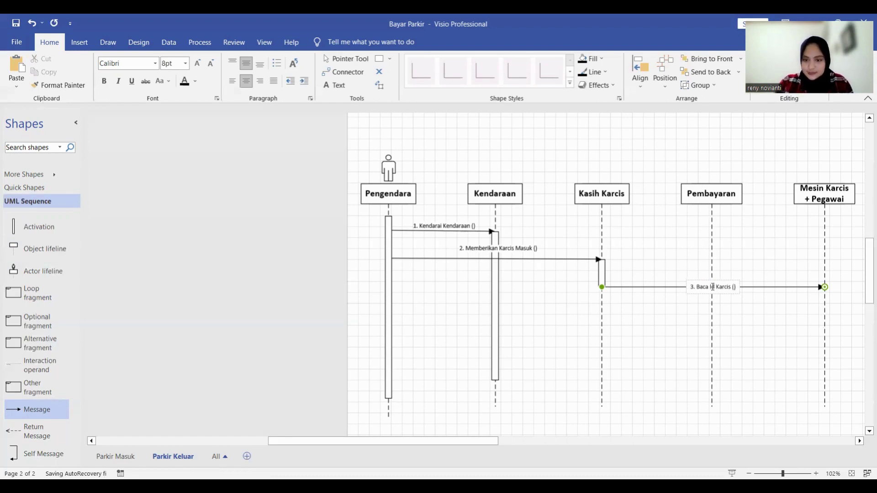
click(720, 287)
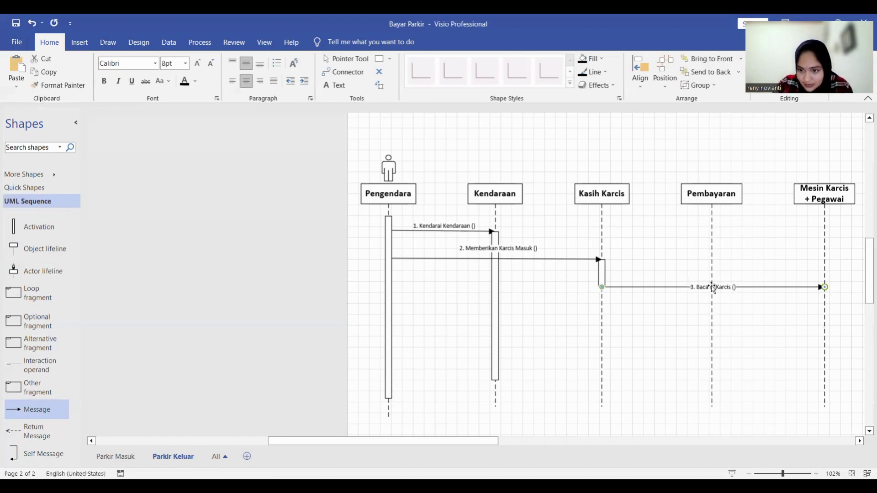
drag(713, 287, 713, 278)
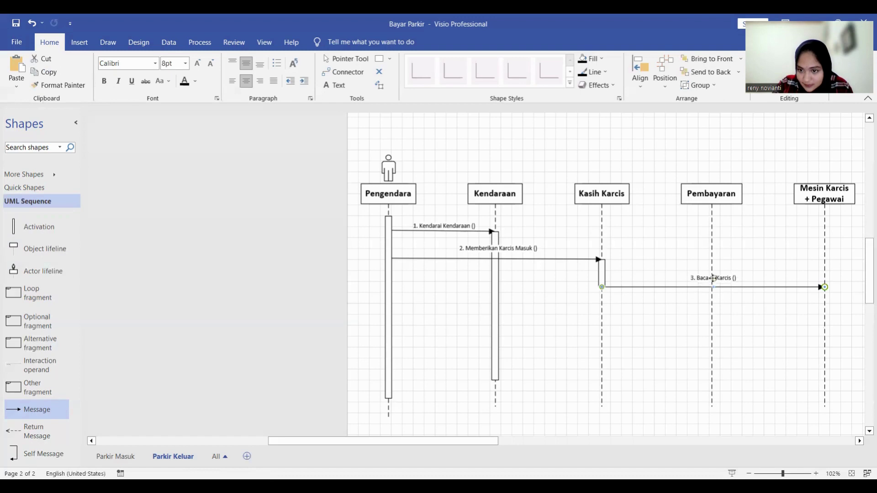
click(751, 328)
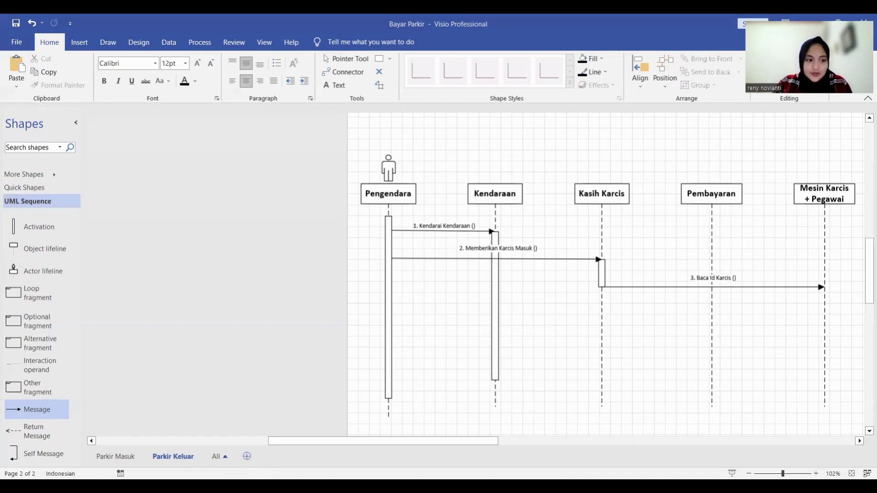
- Add an activation to the Mesin Karcis + Pegawai lifeline, starting at the third message's arrowhead
drag(13, 226, 827, 318)
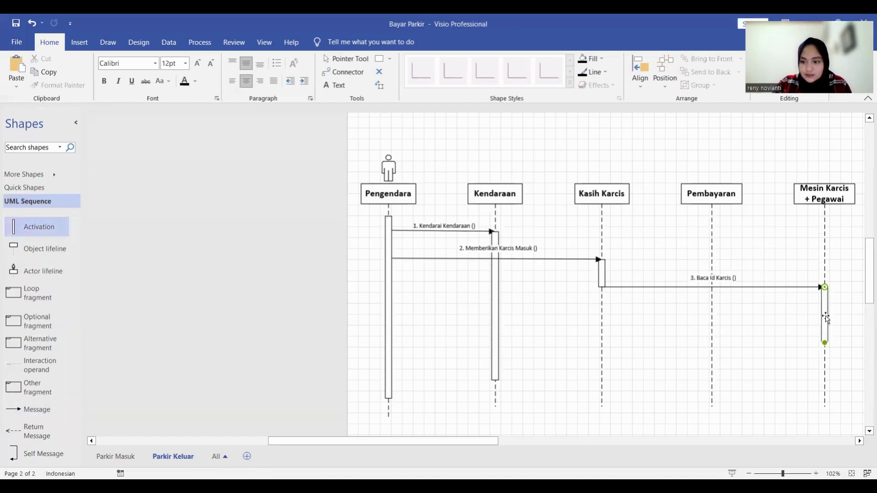
click(798, 365)
drag(501, 445, 519, 446)
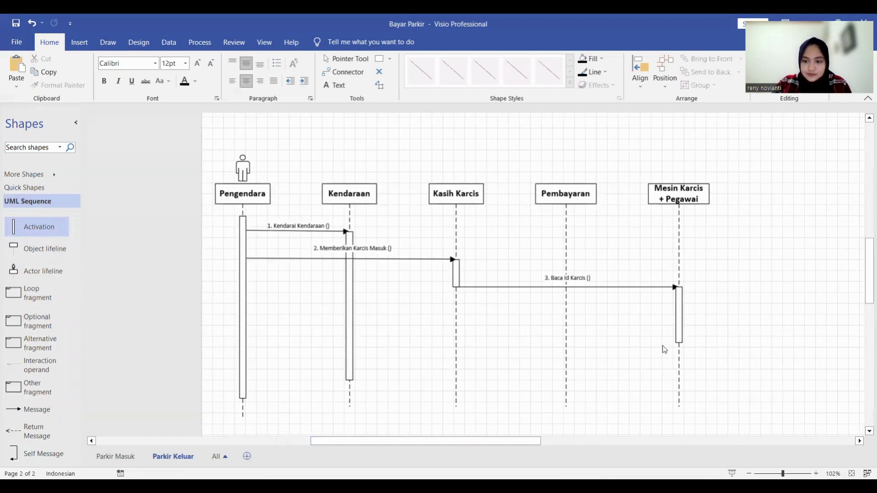
- Shorten the activation on the Mesin Karcis + Pegawai lifeline by raising its lower end
click(680, 338)
drag(678, 345, 678, 328)
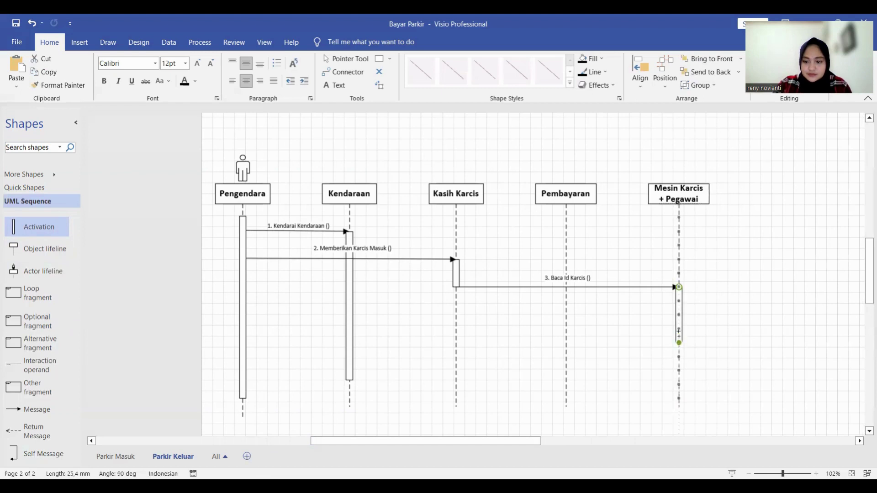
click(686, 374)
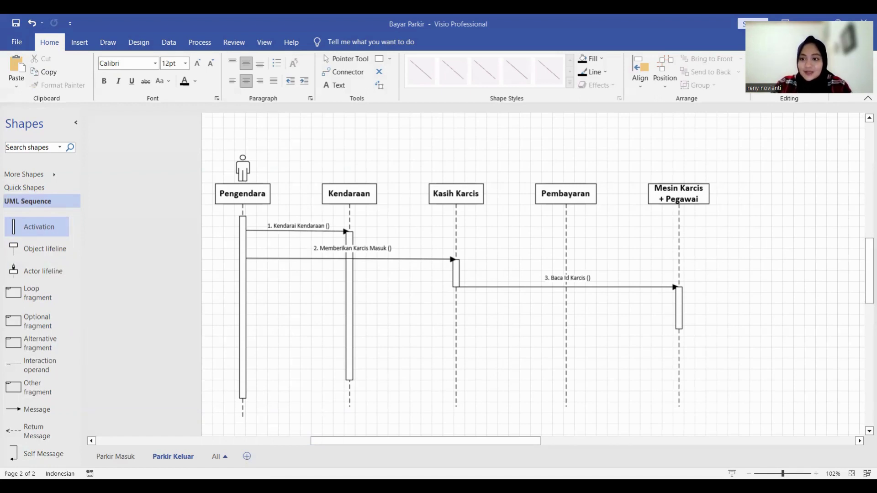
- Add an object lifeline beside Mesin Karcis + Pegawai, aligned with the other lifeline heads
drag(42, 248, 785, 192)
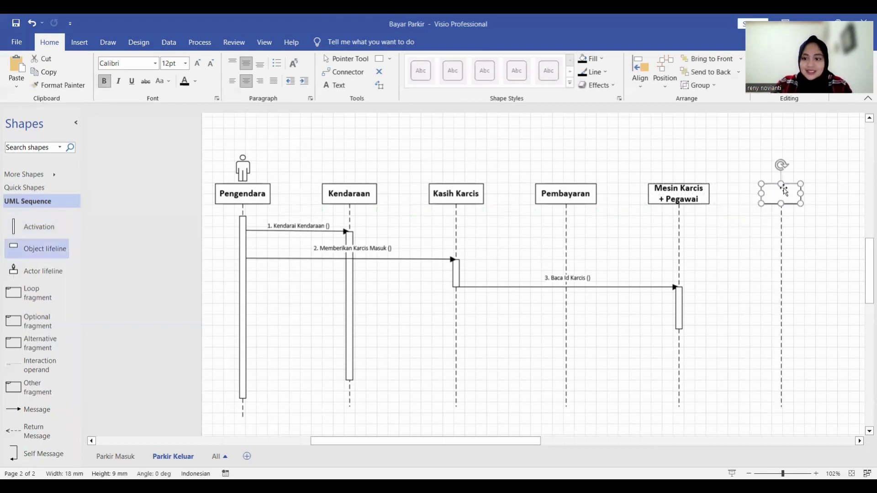
double_click(785, 192)
text(Databa)
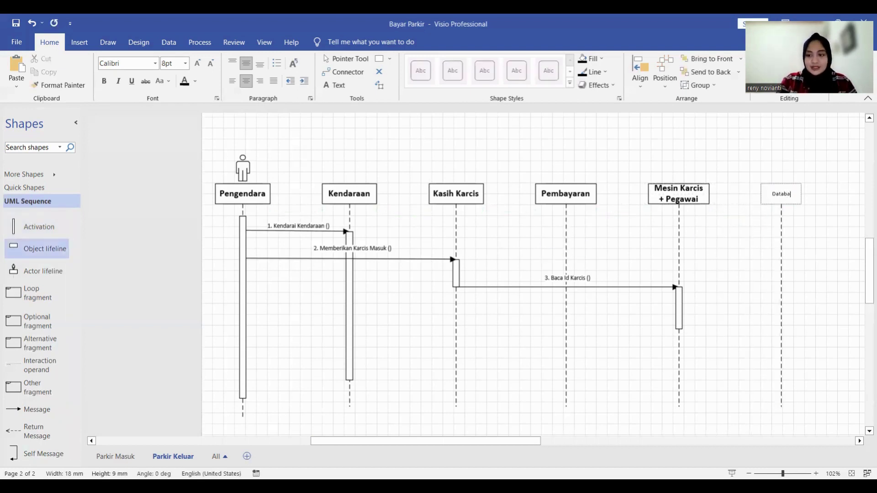
text(se)
key(ctrl+z)
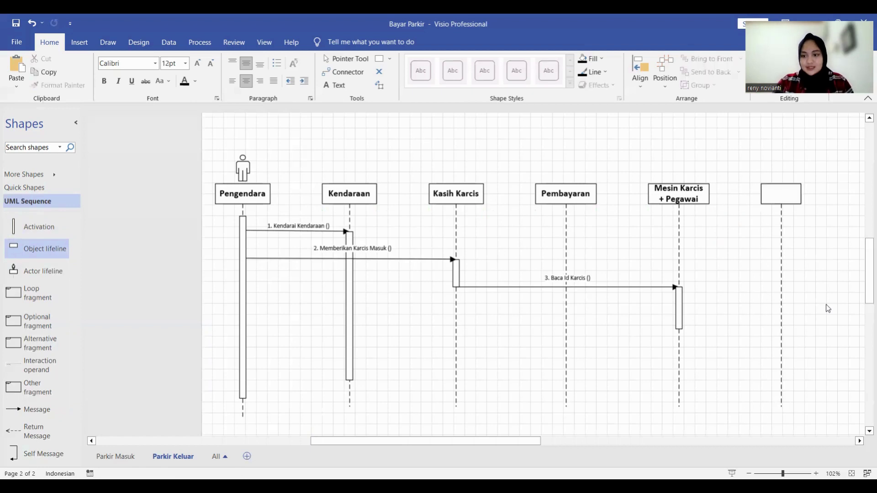
- Name the new object lifeline "Database" and widen its box to about 19.7 mm so the name fits on one line
click(783, 196)
double_click(783, 195)
text(D)
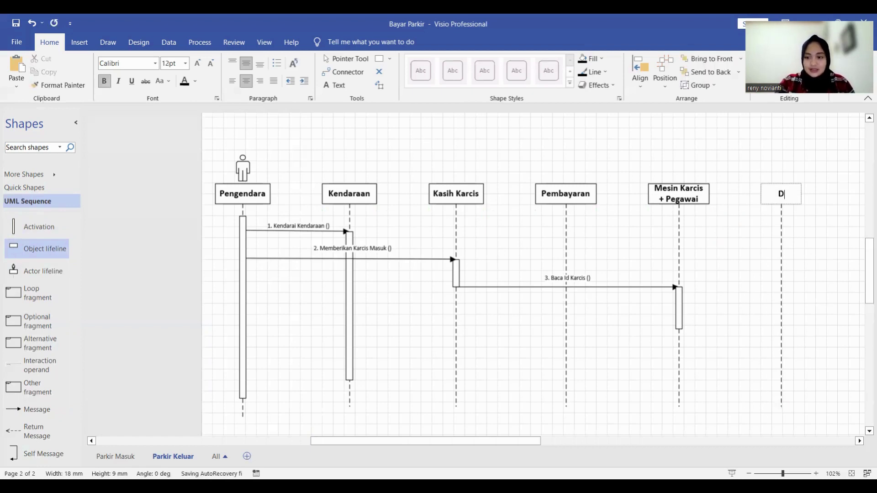
text(atabase)
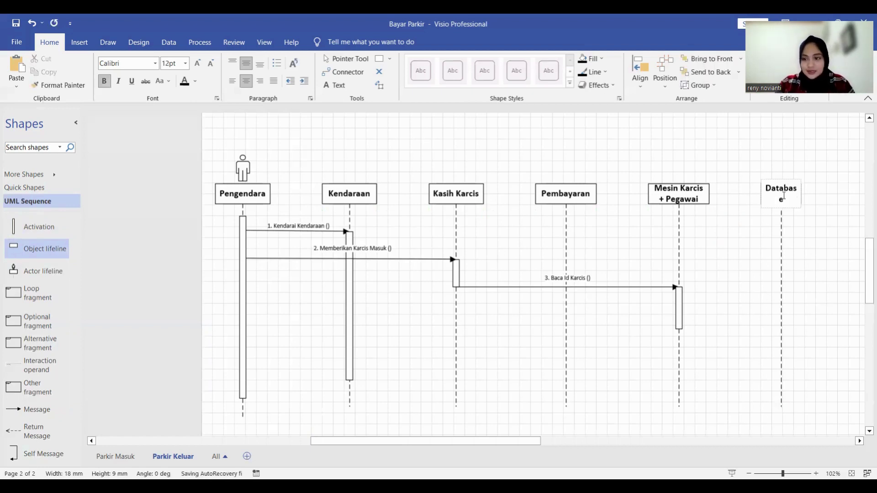
click(826, 264)
click(798, 192)
drag(801, 192, 804, 192)
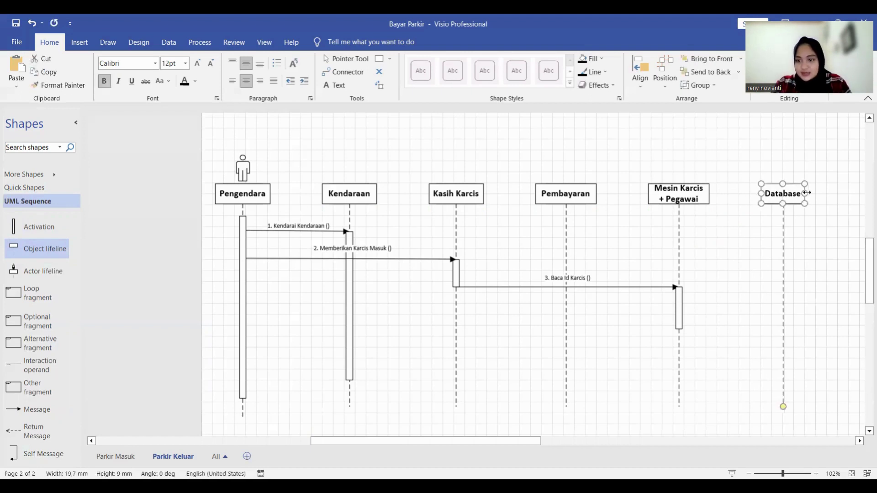
click(784, 301)
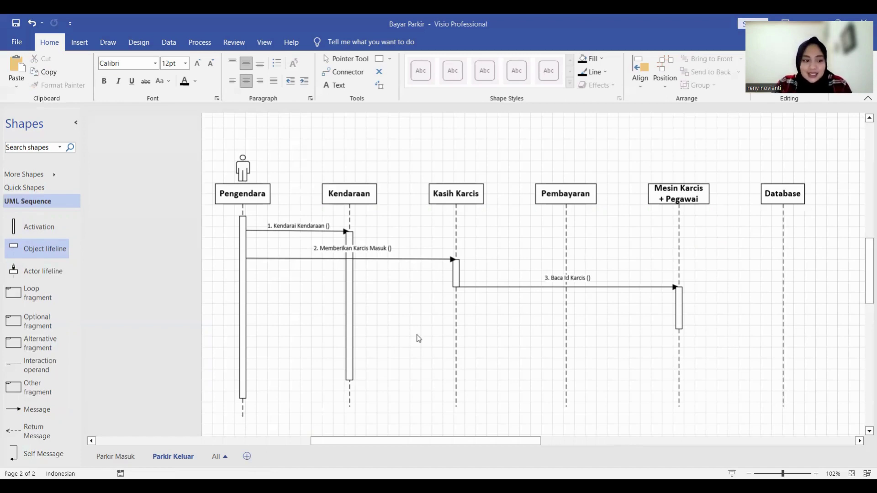
- Connect the Mesin Karcis + Pegawai activation to the Database lifeline with a message labelled "4. Baca Data Kendaraan ()"
drag(37, 410, 783, 315)
double_click(734, 315)
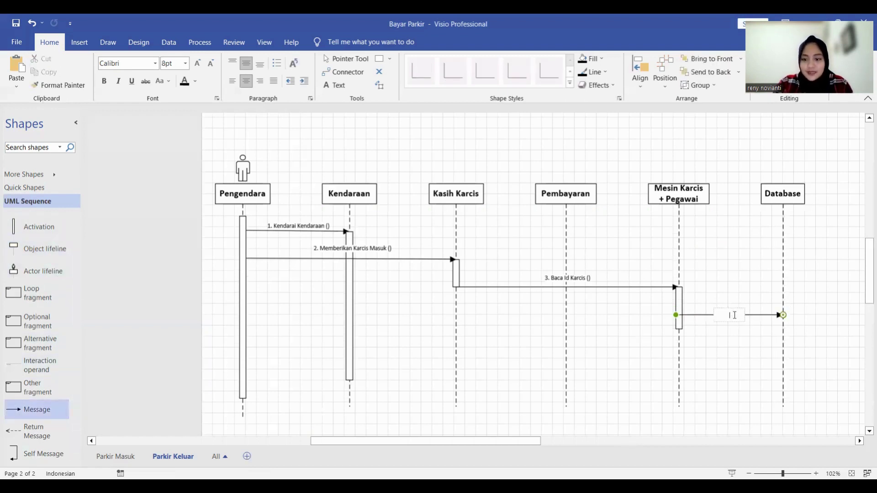
text(4. Baca)
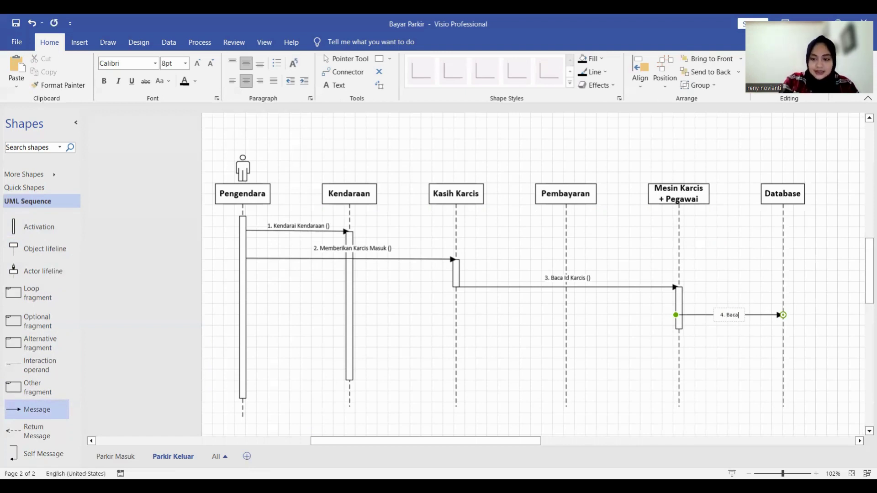
text( Data )
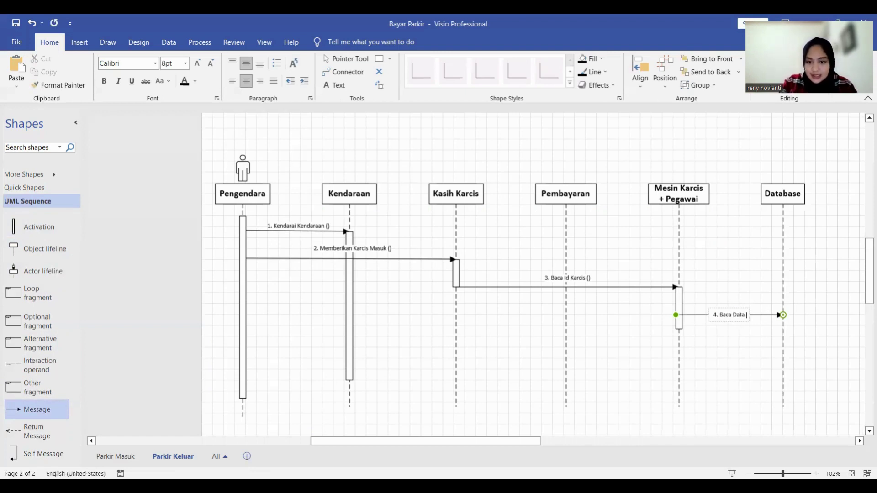
text(Kendaraan ()
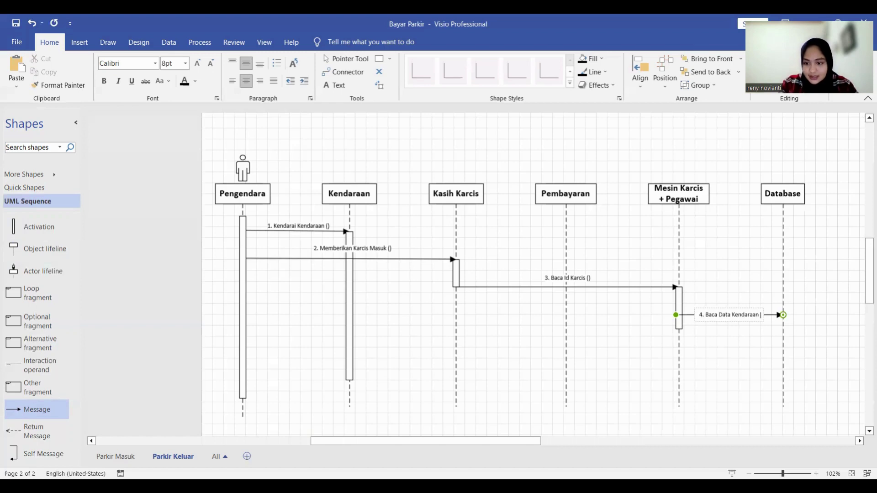
text())
click(829, 272)
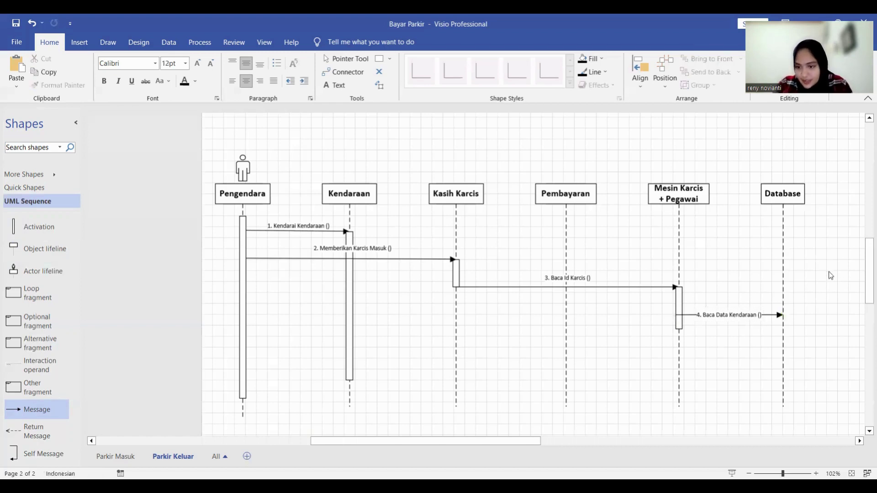
click(727, 313)
drag(726, 313, 729, 307)
key(ctrl+z)
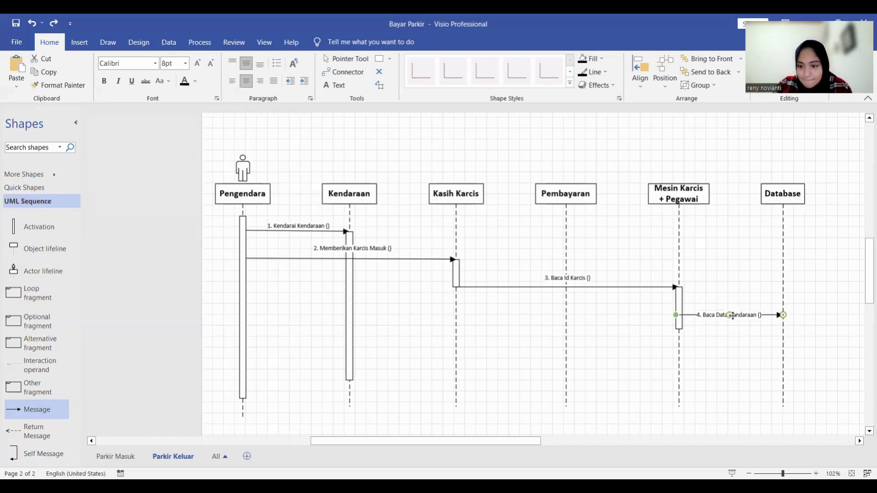
- Start the fourth message at the activation's edge facing Database, move its label above the arrow, and raise the message slightly
click(678, 315)
drag(729, 314, 732, 306)
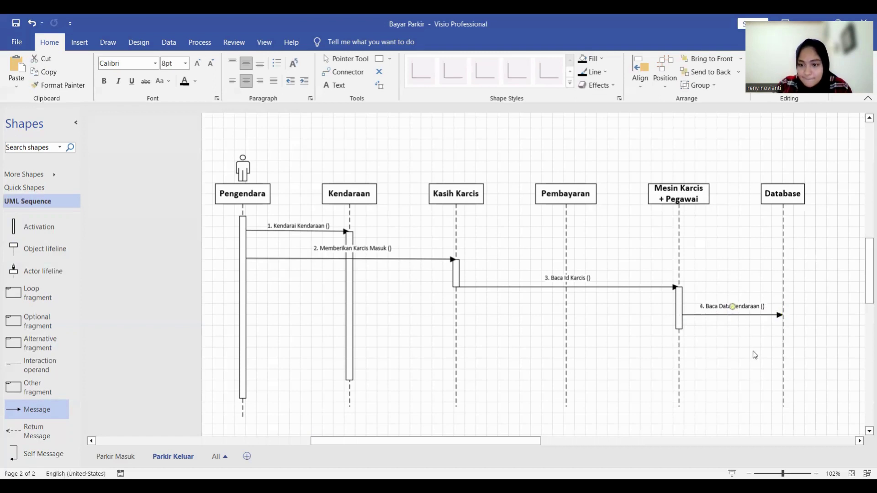
key(ctrl+z)
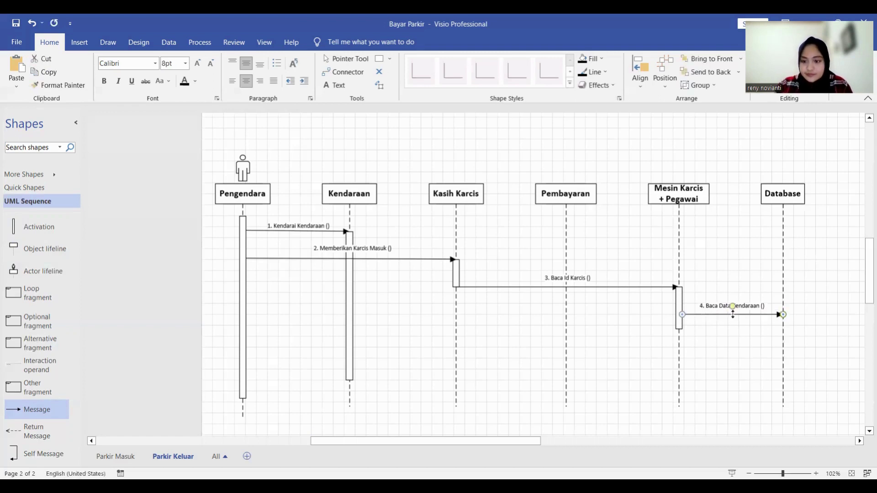
drag(733, 316, 732, 313)
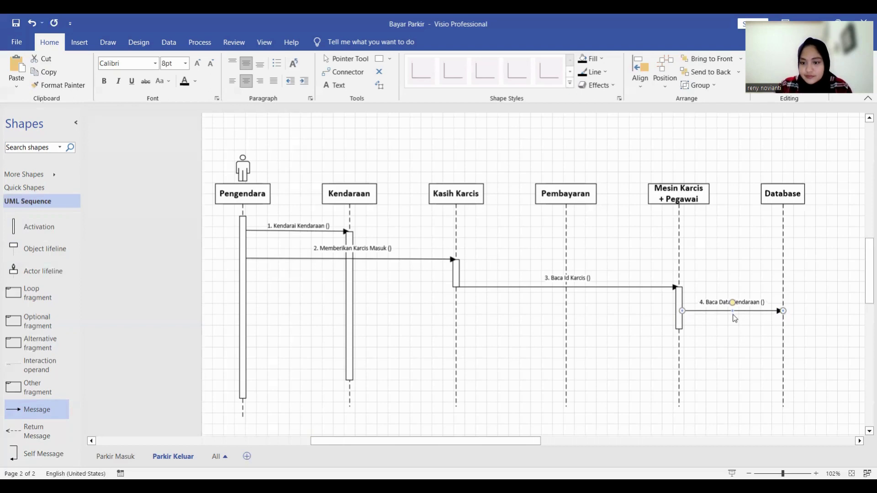
click(750, 401)
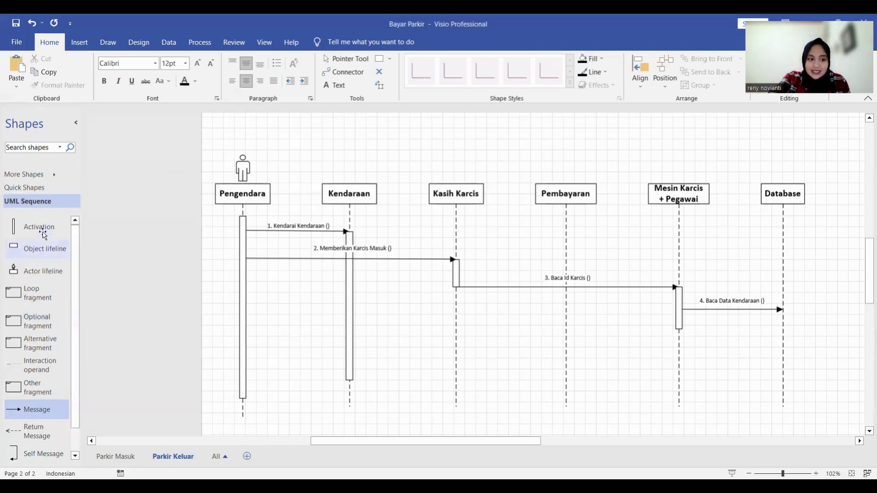
- Add an activation about 26 mm long to Database, starting at the fourth message's arrowhead, and attach a return message to it
drag(44, 235, 785, 333)
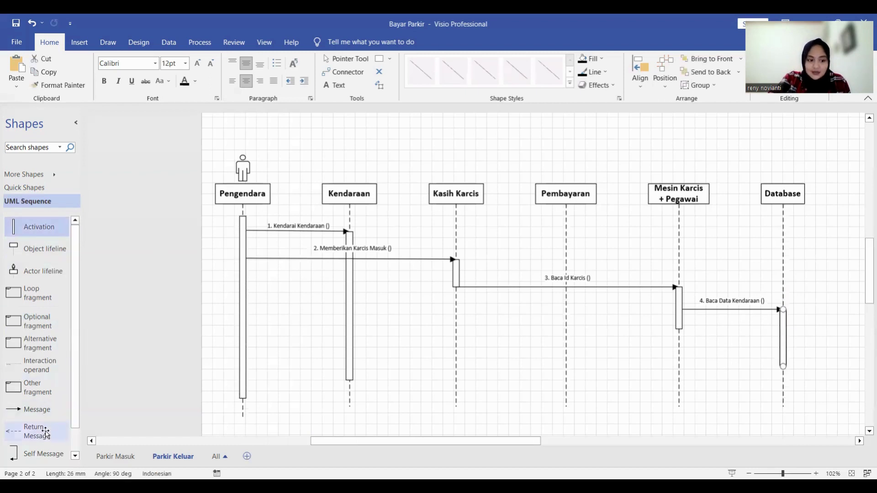
drag(45, 434, 773, 347)
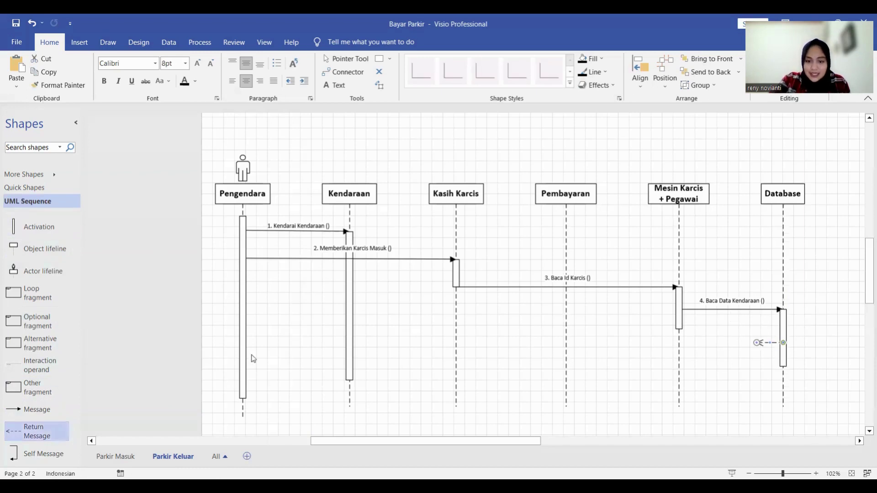
- Add an activation to the Pembayaran lifeline and extend the return message from Database to it
drag(39, 227, 569, 361)
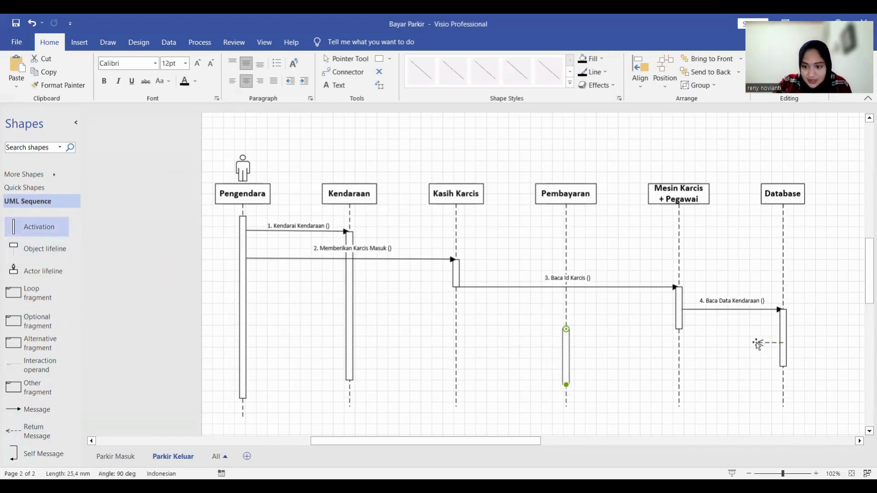
click(757, 342)
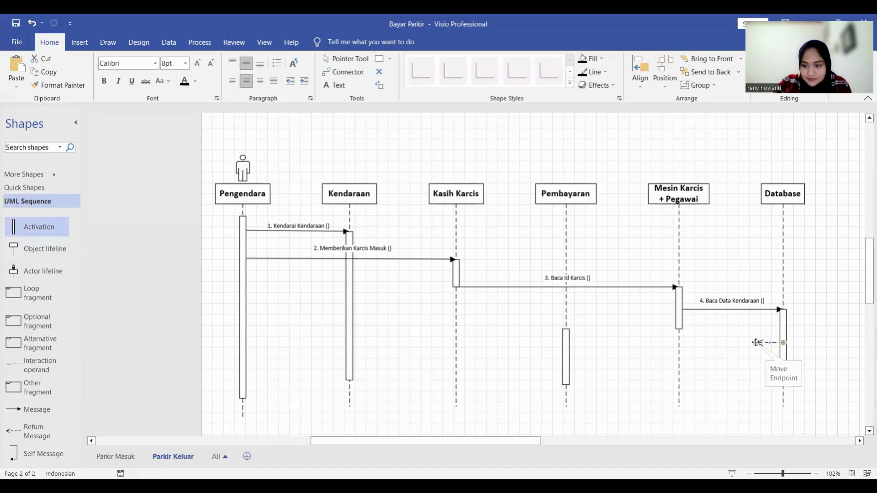
drag(757, 343, 567, 343)
- Shorten the Pembayaran activation from its upper end so it starts at the return message's arrowhead
click(566, 330)
click(570, 350)
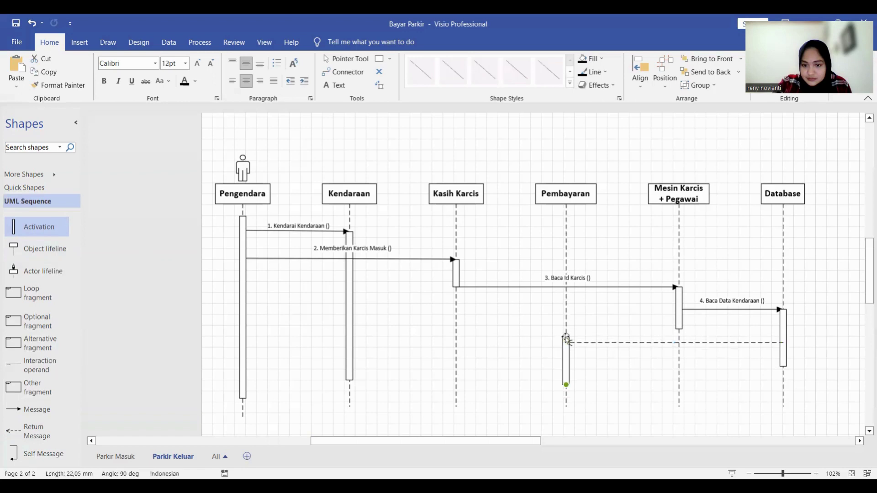
click(602, 353)
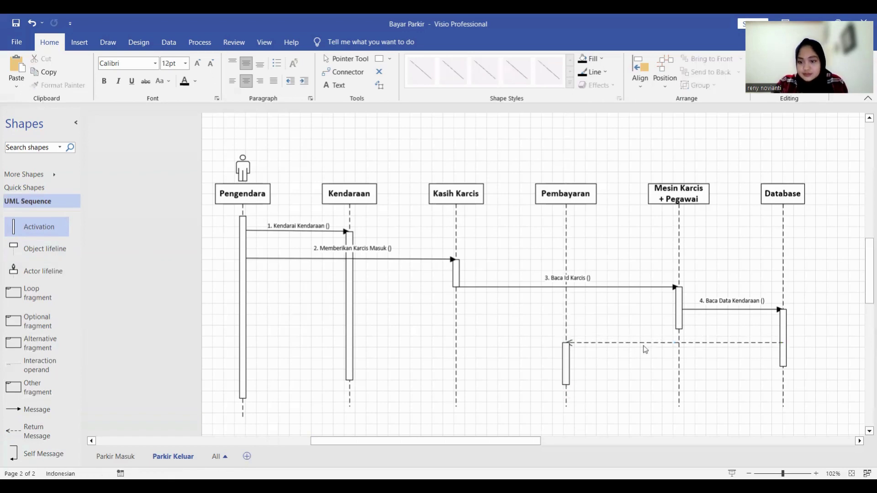
- Label the return message from Database to Pembayaran "5. Hitung Biaya"
double_click(665, 343)
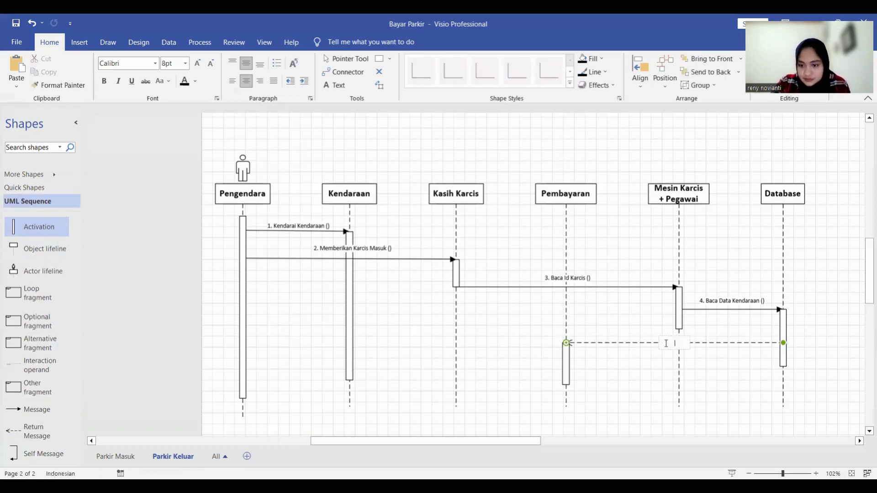
text(5. P)
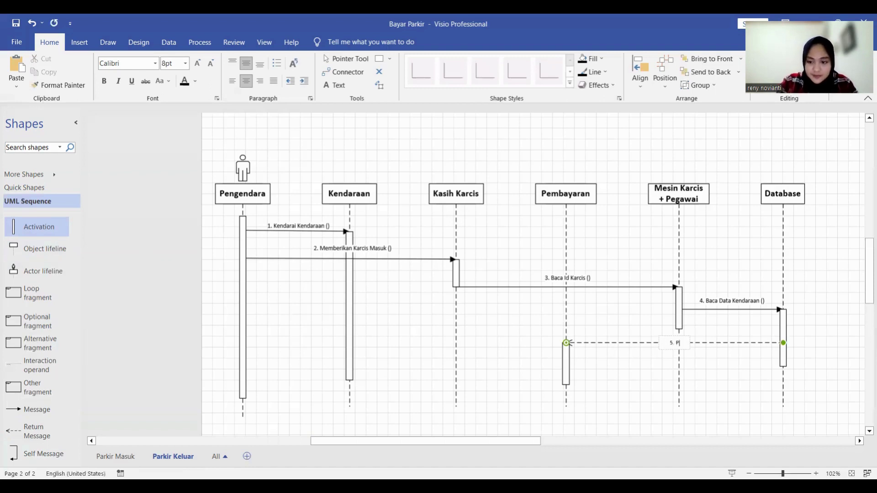
text(embayaran)
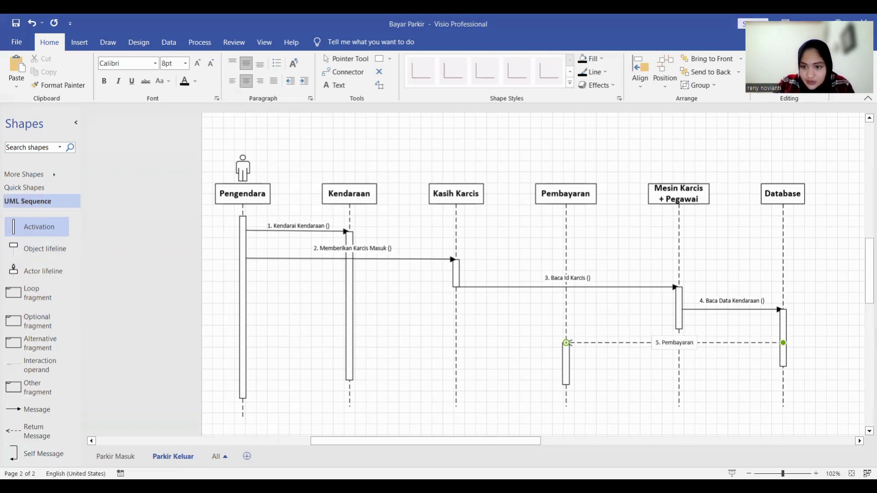
double_click(682, 342)
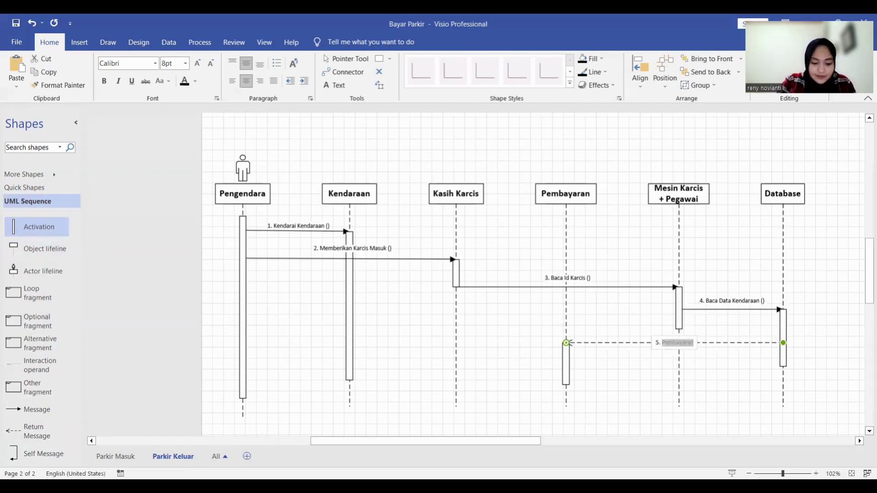
text(Hitung Biaya)
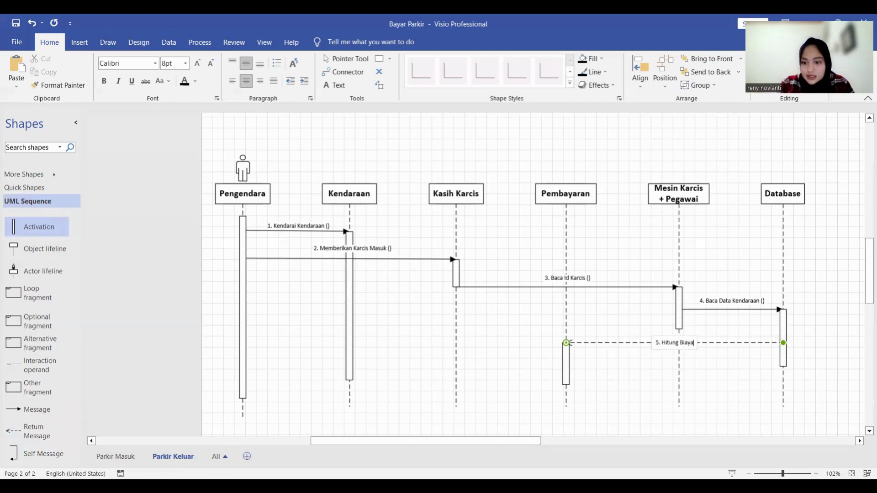
click(728, 384)
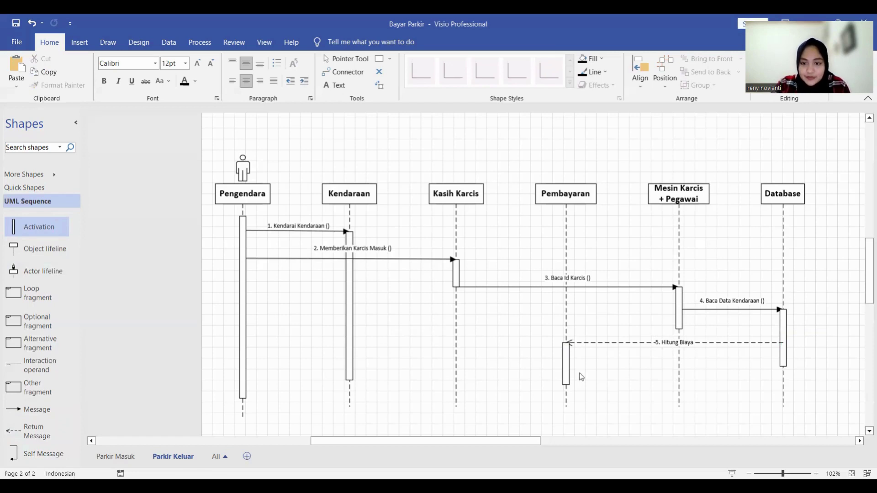
- Extend the Pengendara lifeline downward to a length of about 129 mm
scroll(573, 372, down, 1)
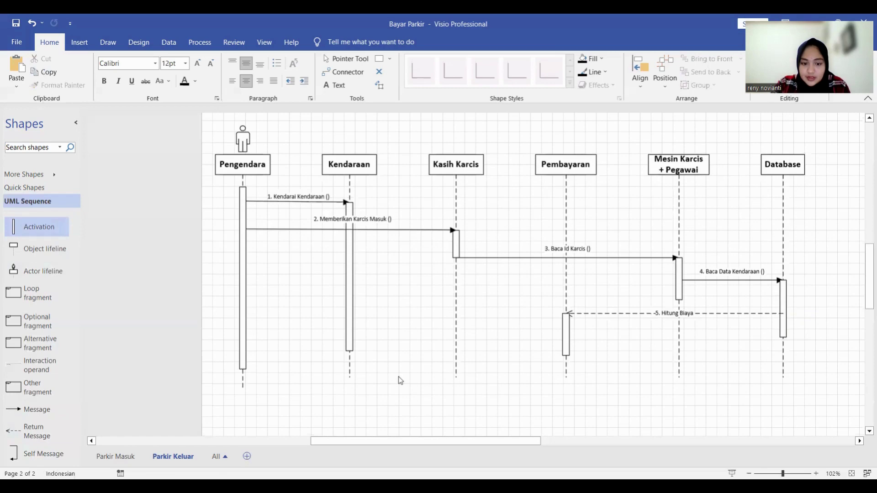
click(242, 377)
drag(242, 388, 237, 445)
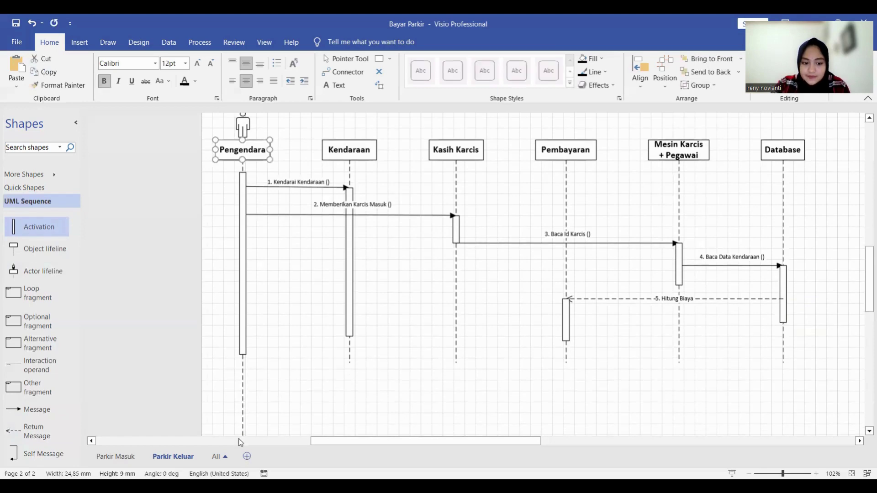
scroll(249, 392, down, 1)
ctrl+scroll(252, 375, down, 2)
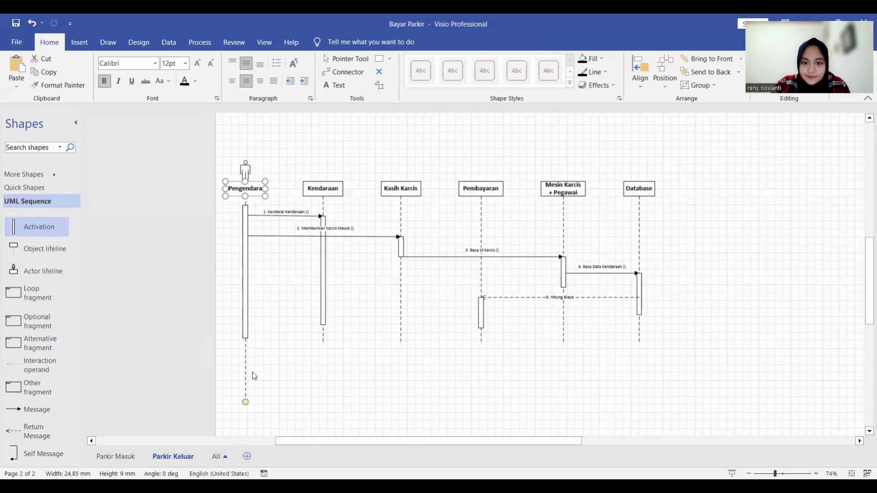
click(247, 344)
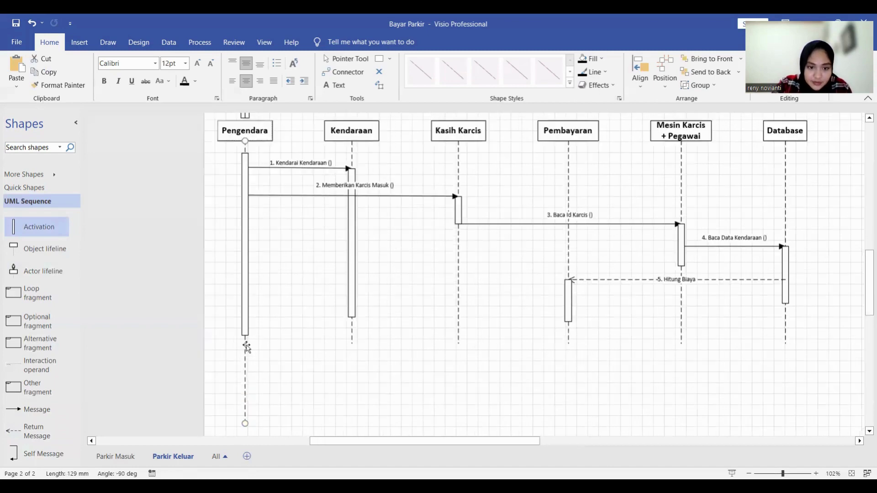
- Extend the Pengendara activation downward to just above the end of its lifeline
ctrl+scroll(249, 346, up, 2)
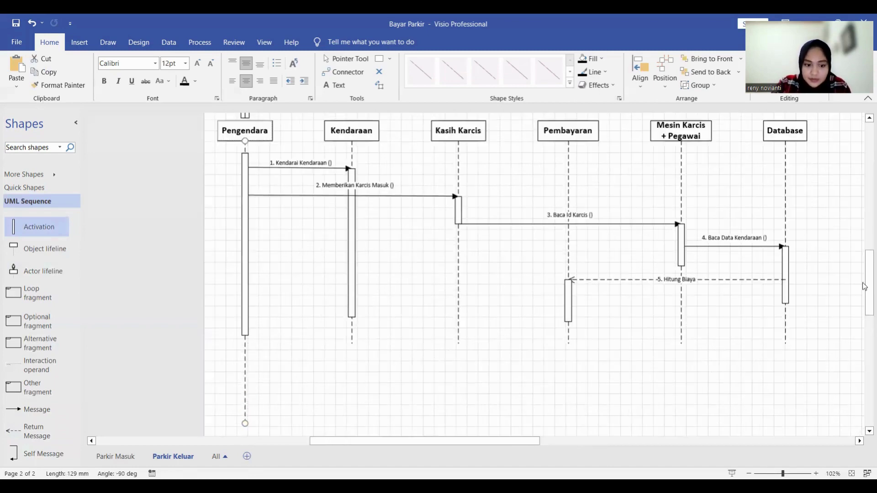
click(245, 335)
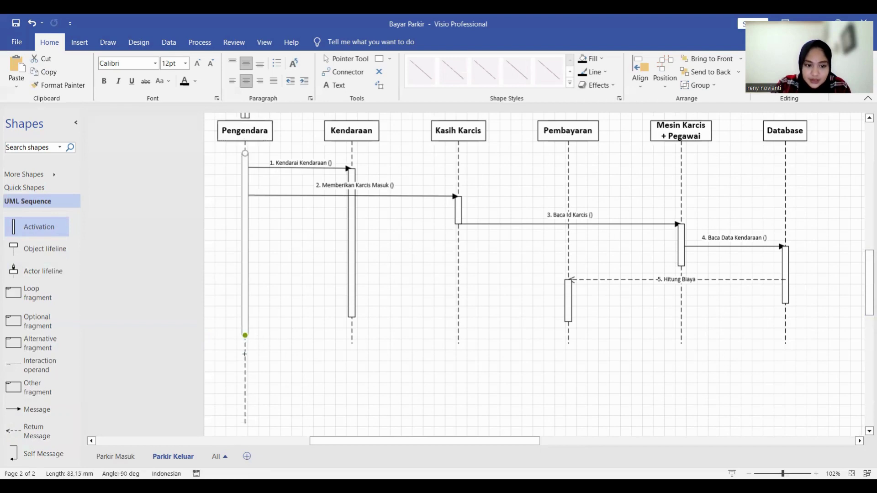
drag(244, 336, 245, 405)
- Extend the Kendaraan, Kasih Karcis, Pembayaran, Mesin Karcis + Pegawai and Database lifelines downward to roughly the end of the Pengendara lifeline
click(353, 337)
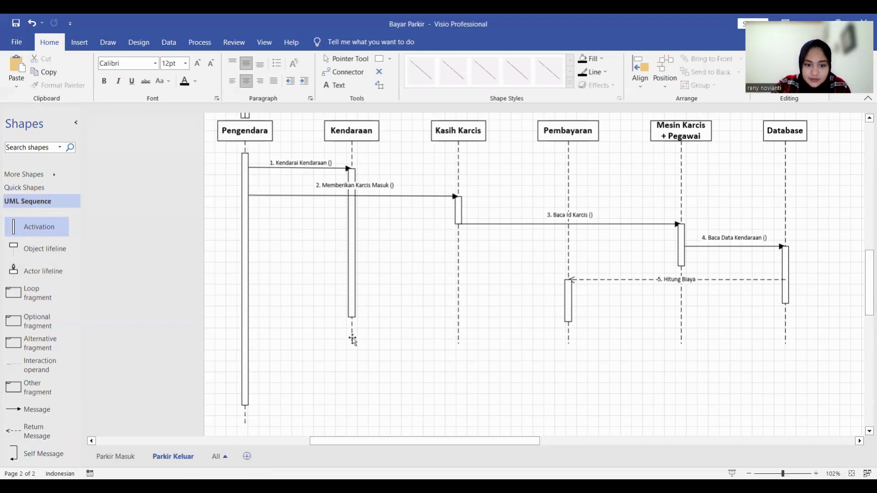
drag(352, 343, 352, 426)
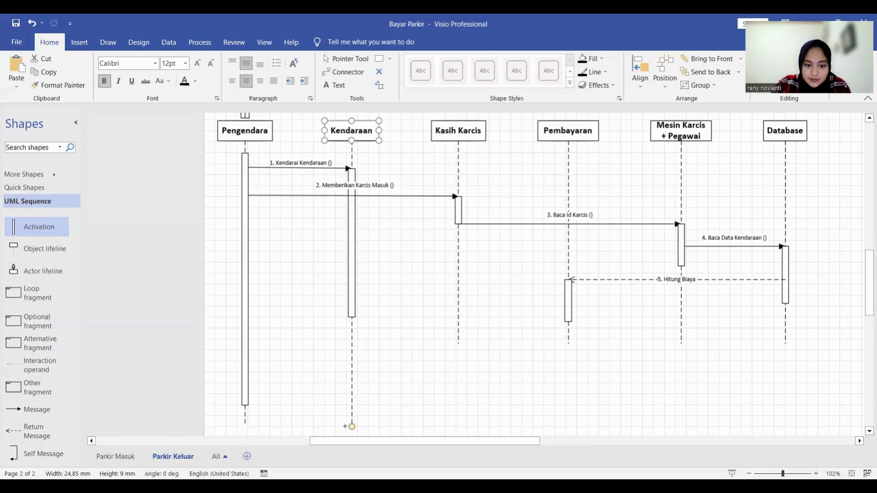
click(458, 340)
drag(458, 343, 458, 426)
click(568, 337)
drag(568, 338, 568, 426)
click(681, 338)
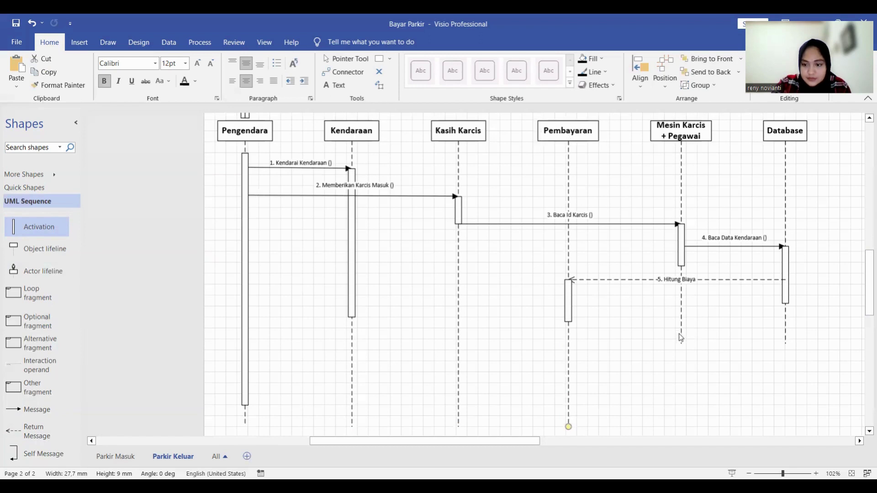
drag(681, 343, 681, 423)
click(785, 340)
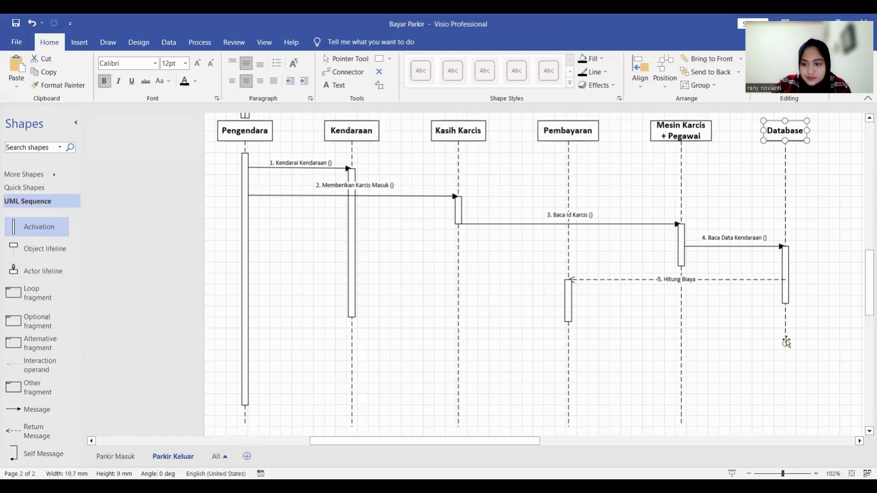
drag(785, 343, 785, 416)
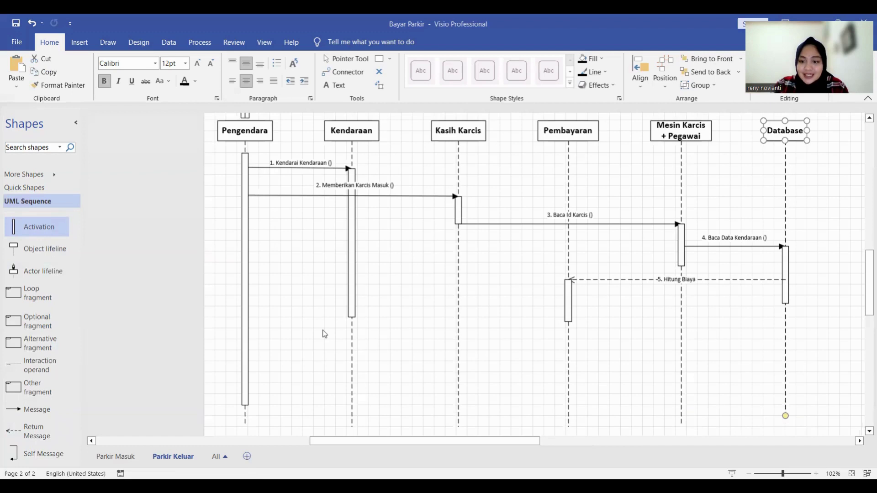
- Add a message from Pengendara to the near edge of the Pembayaran activation, labelled "6. Pengendara Membayara ()"
drag(32, 411, 303, 306)
drag(474, 318, 572, 308)
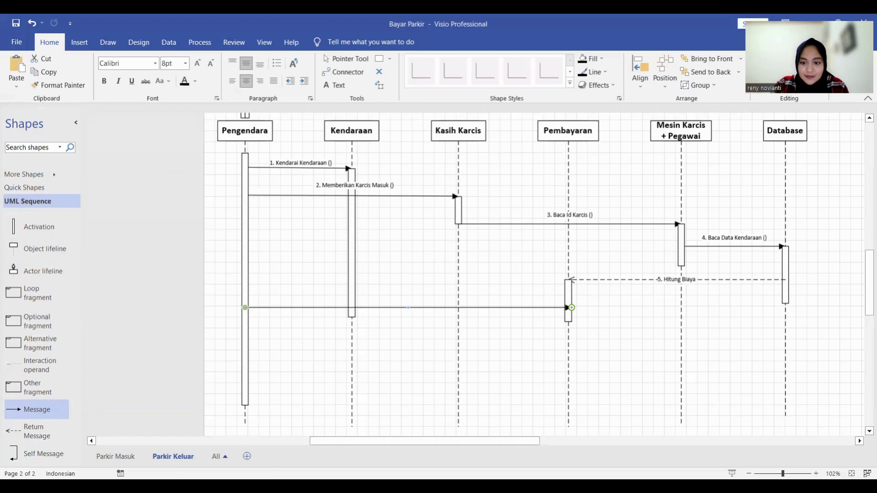
double_click(386, 308)
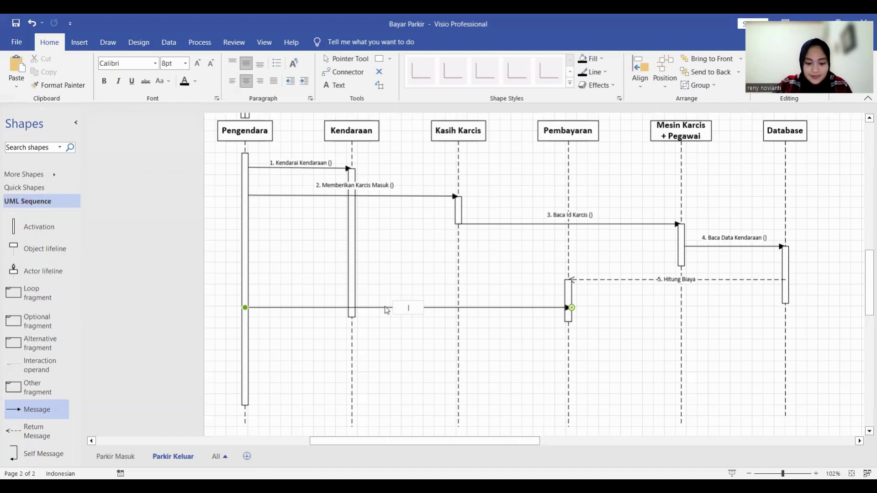
text(6.)
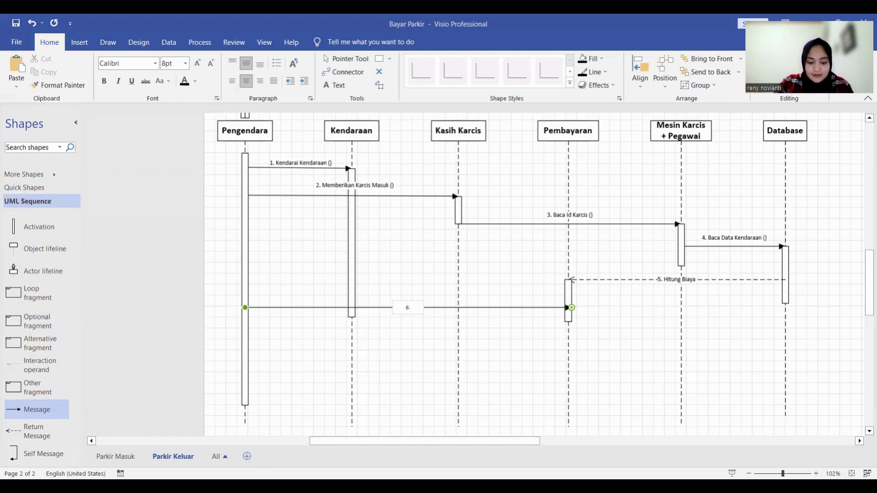
text(Pengendar)
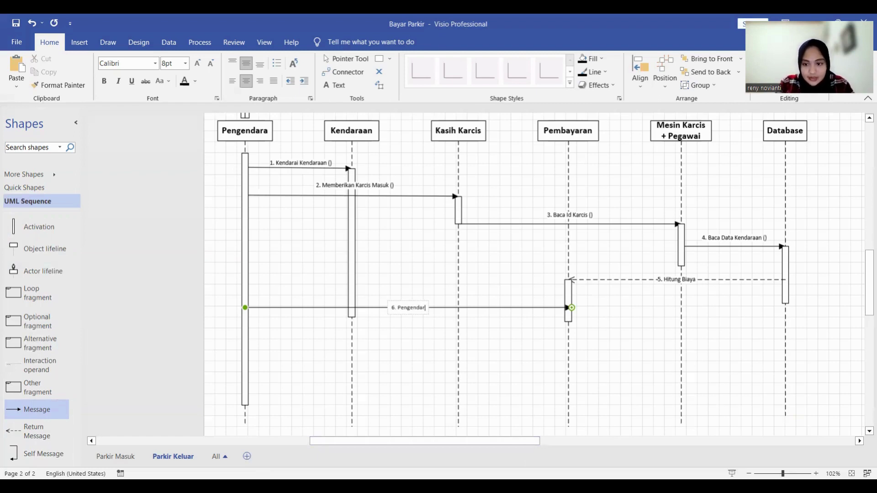
text(a Membayar)
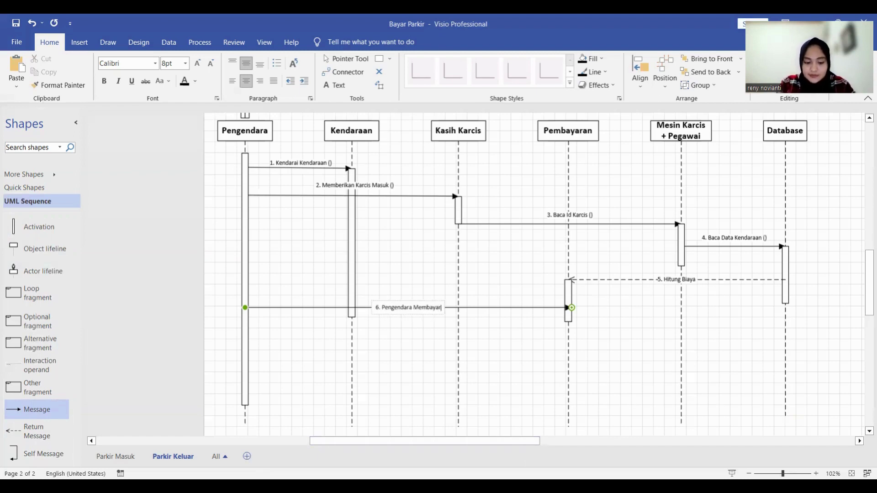
text(an ())
key(Escape)
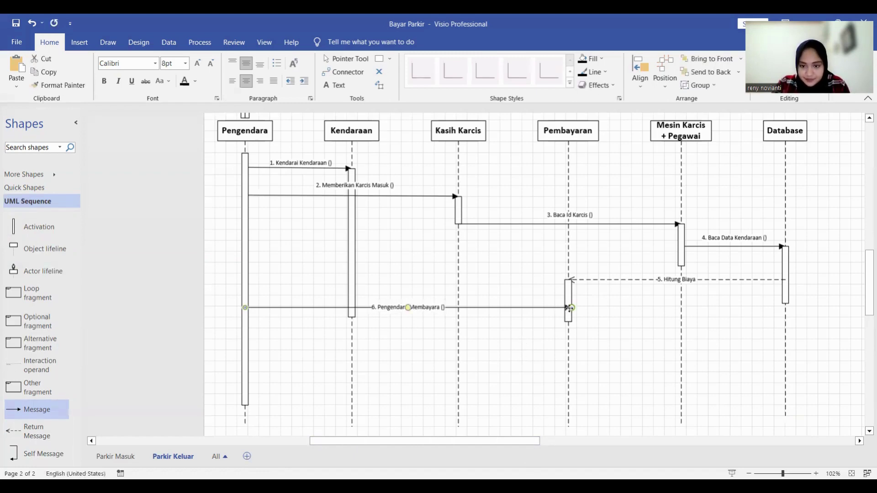
drag(570, 308, 563, 307)
click(601, 365)
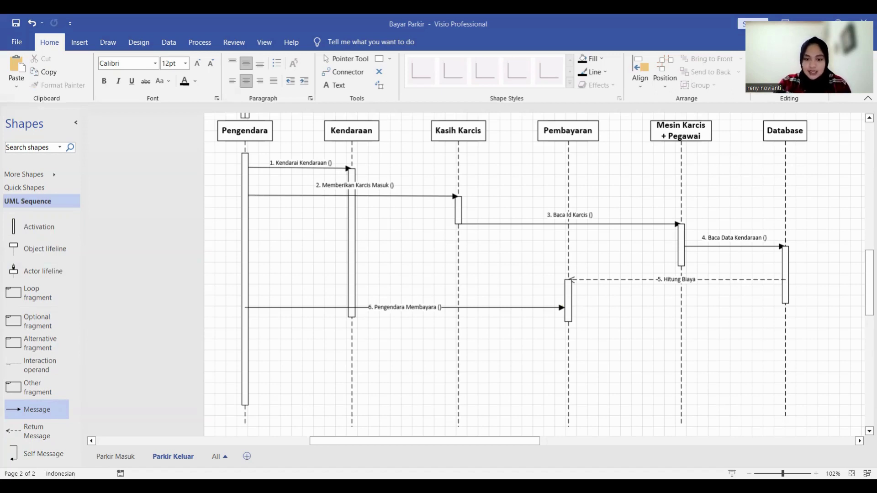
- Add a self message to the Pembayaran activation, starting level with message 6, and lengthen the activation to its arrowhead
scroll(54, 388, down, 1)
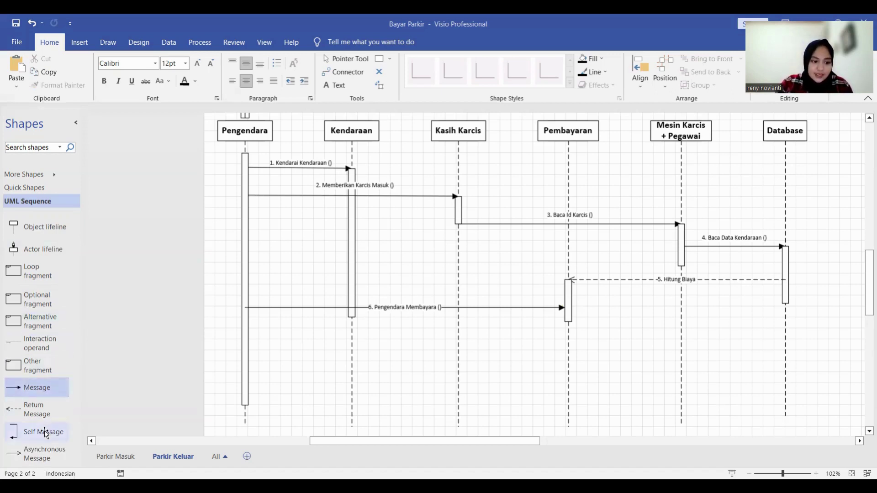
drag(45, 433, 568, 335)
click(567, 323)
click(619, 350)
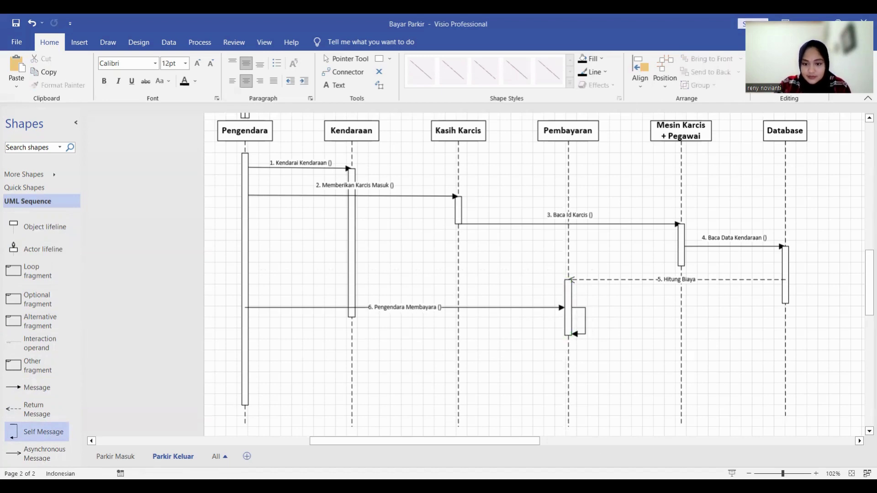
- Extend the Pembayaran activation downward to about 42 mm and move its self message below message 6
click(568, 332)
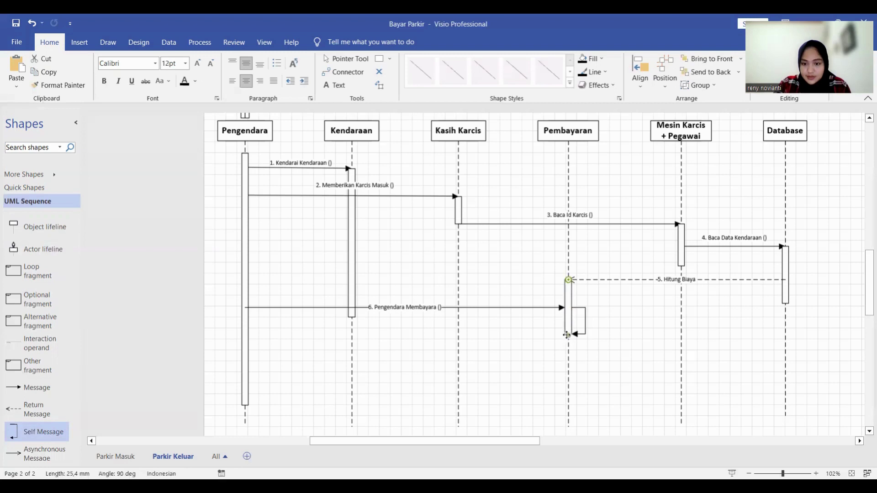
drag(568, 335, 568, 371)
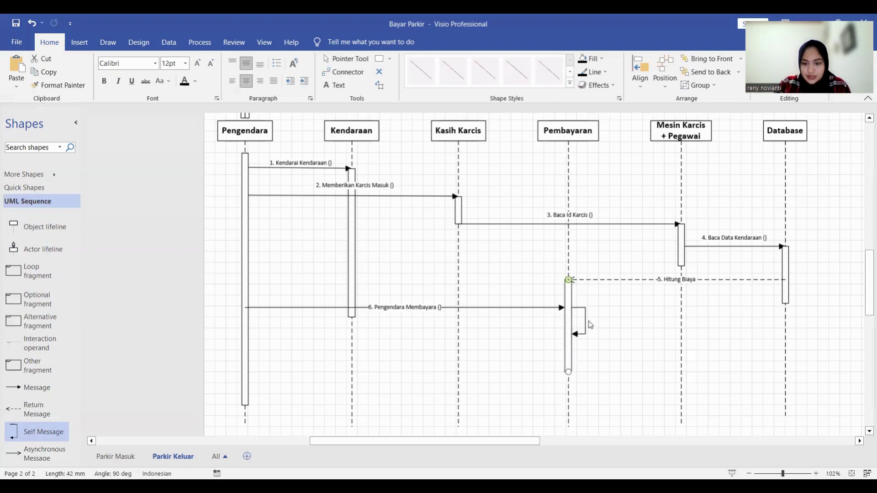
drag(585, 326, 585, 341)
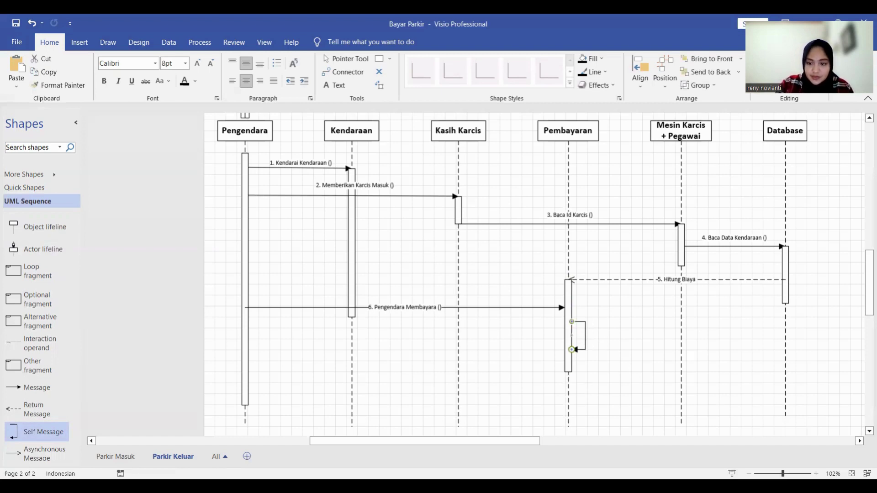
- Label the Pembayaran self message "7. Pembayaran Gagal ()" and place the text beside the loop, clear of the activation
double_click(586, 334)
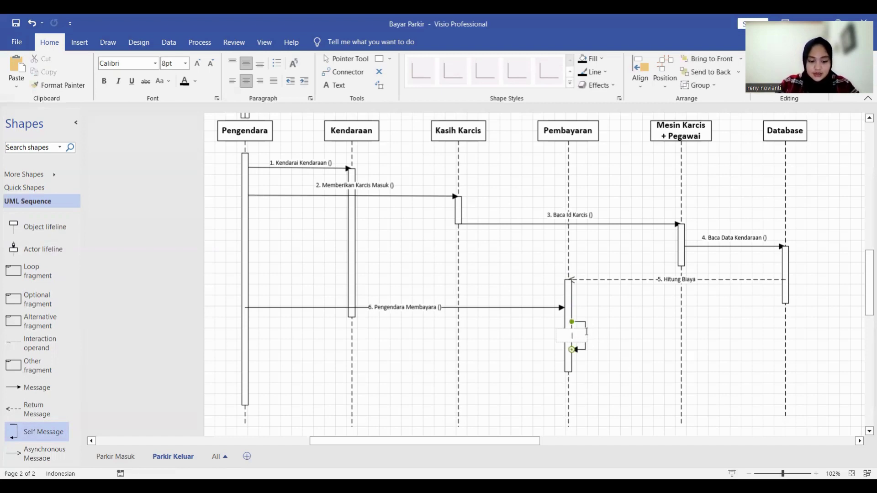
text(7. Pem)
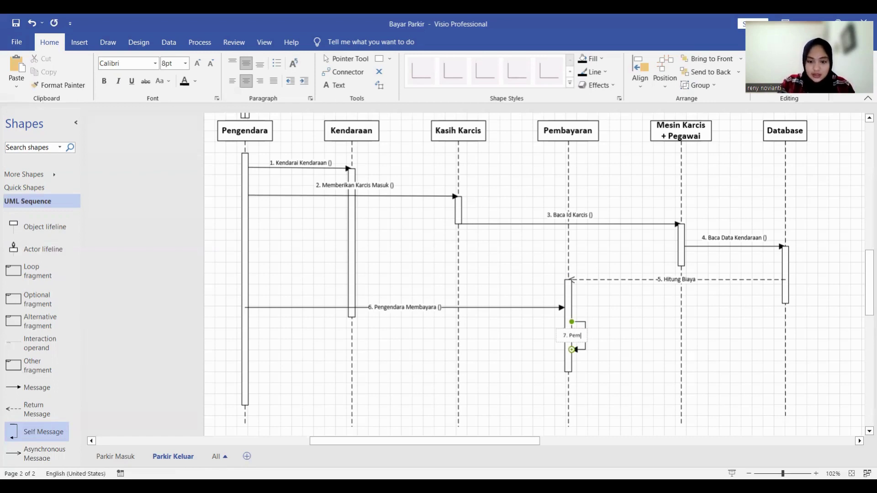
text(bayaran )
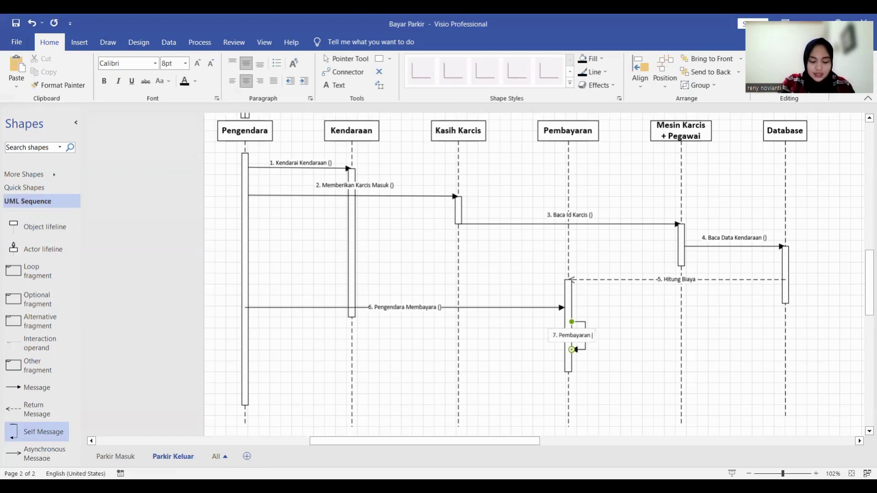
text(Gagal ())
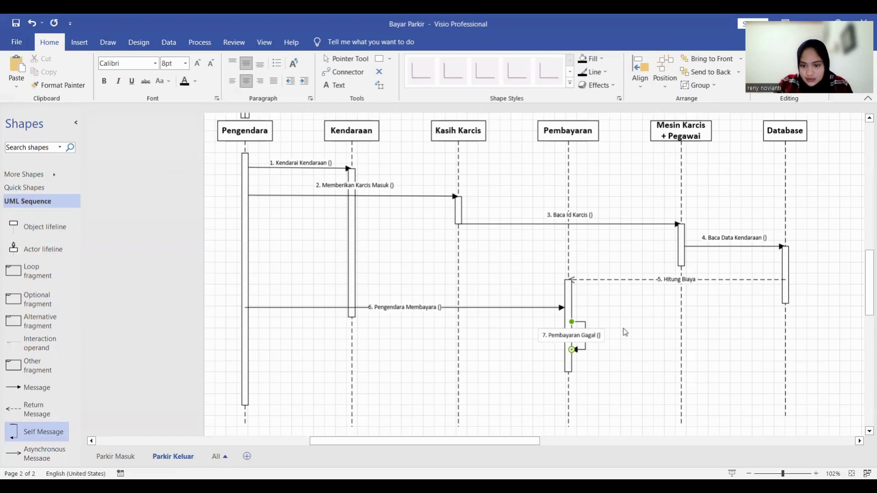
key(Escape)
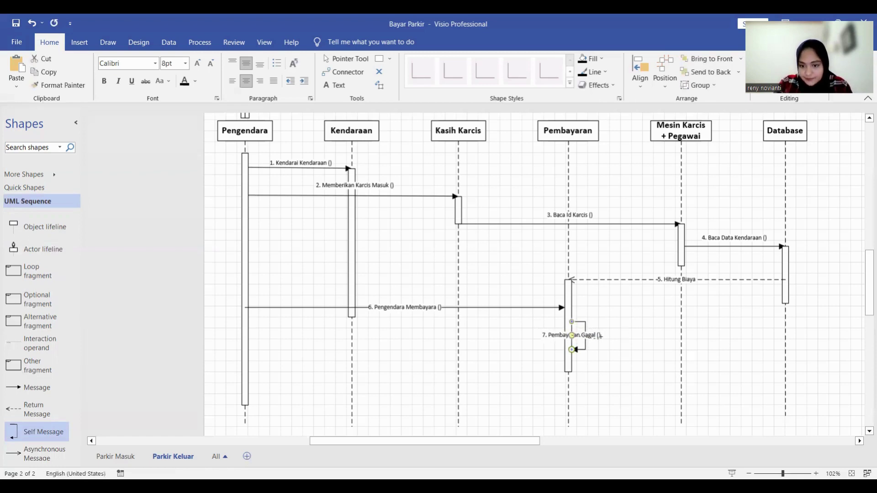
mouse_move(605, 336)
mouse_down()
mouse_move(614, 328)
mouse_move(621, 336)
mouse_up()
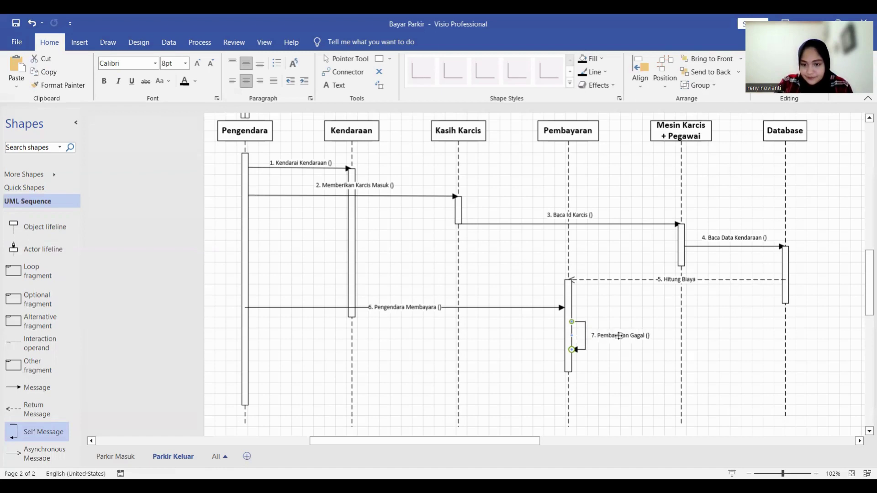
click(607, 364)
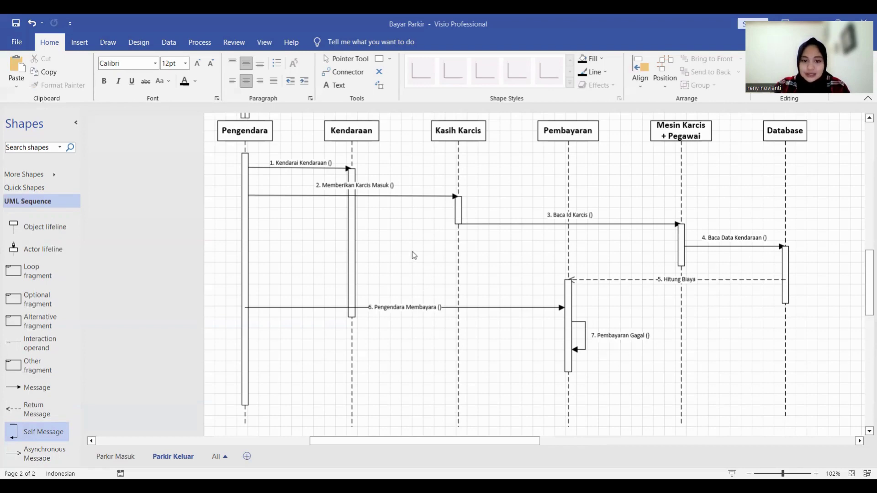
- Add an object lifeline named "Palang" beyond Database and extend it downward to match the end of the Database lifeline
drag(523, 440, 542, 439)
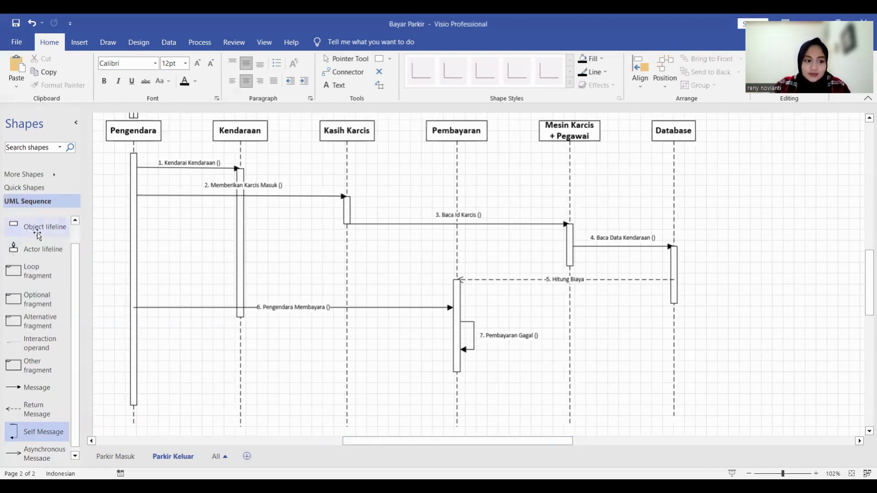
drag(28, 227, 772, 133)
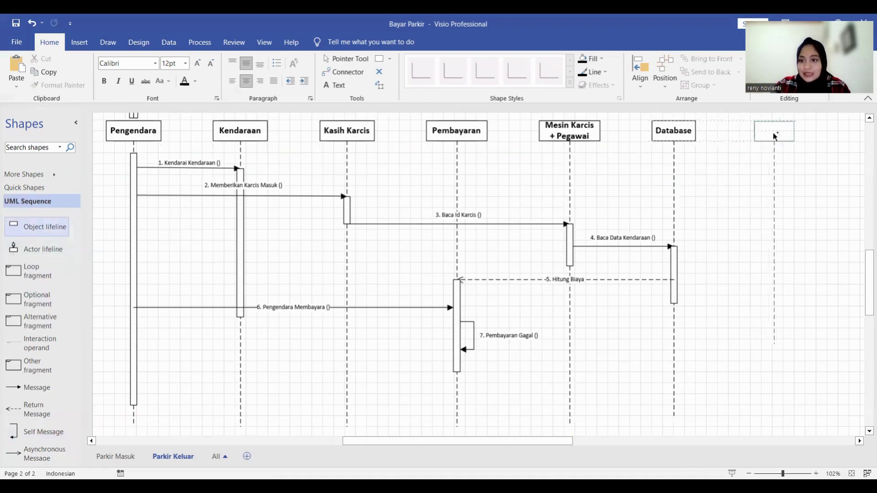
text(P)
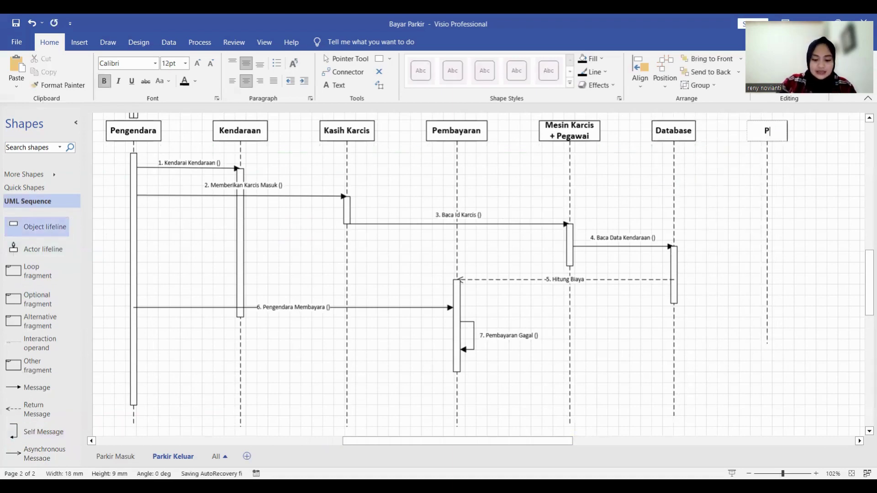
text(alang)
scroll(774, 219, down, 3)
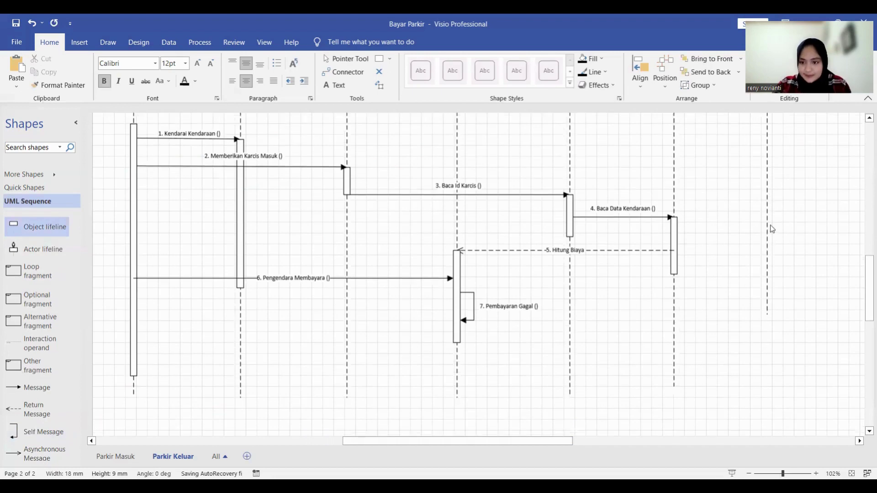
click(769, 231)
click(767, 301)
drag(767, 315, 767, 387)
scroll(773, 360, up, 3)
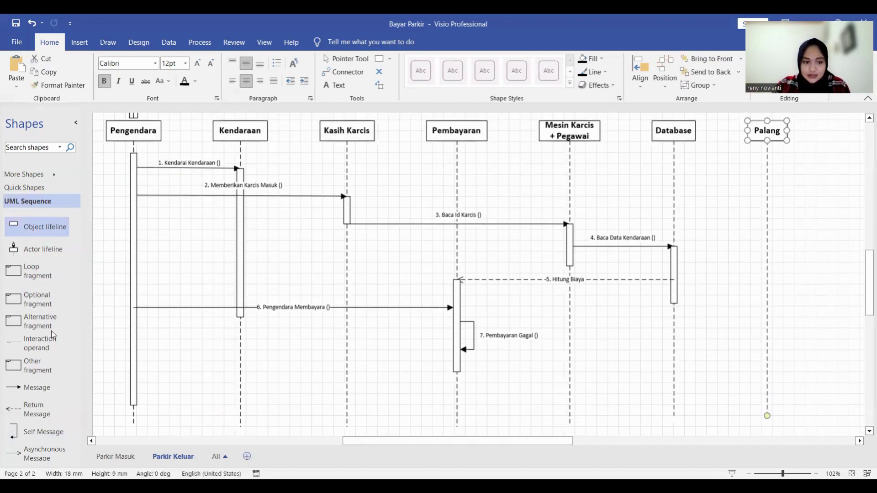
- Add a return message from Palang to the lower part of the Pembayaran activation, lengthening that activation to about 51 mm
drag(28, 409, 768, 363)
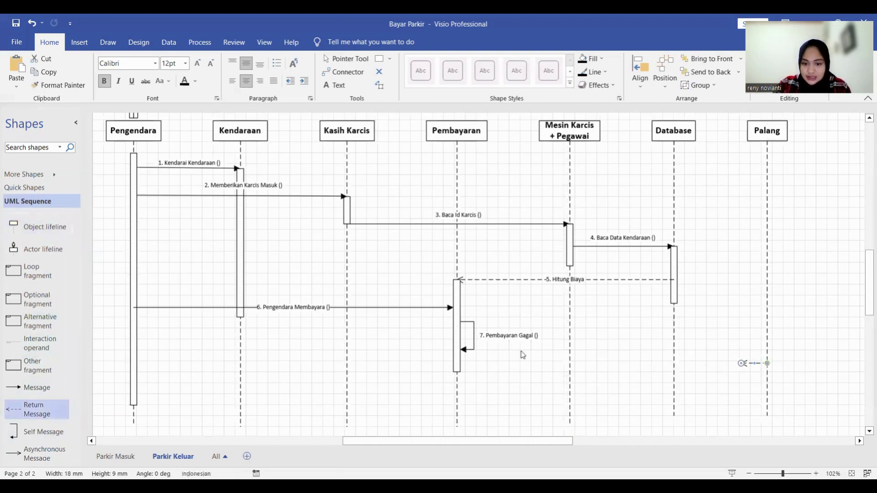
click(454, 368)
click(456, 375)
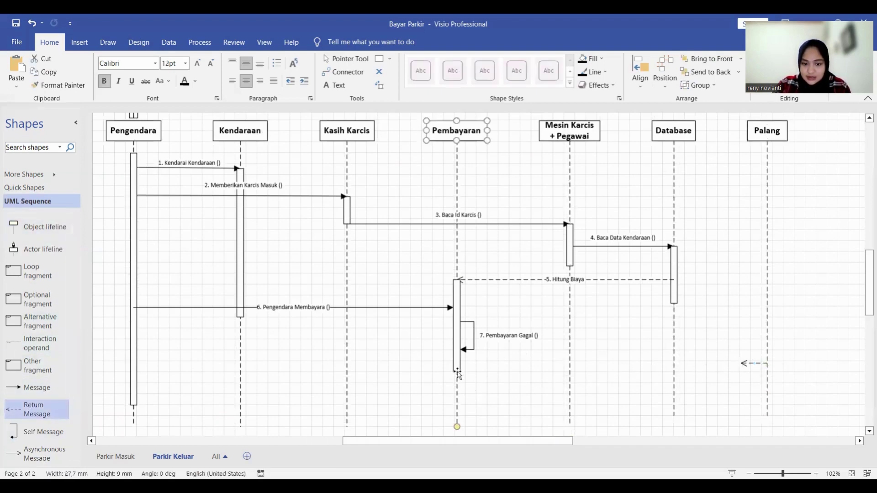
click(457, 368)
drag(457, 373, 457, 391)
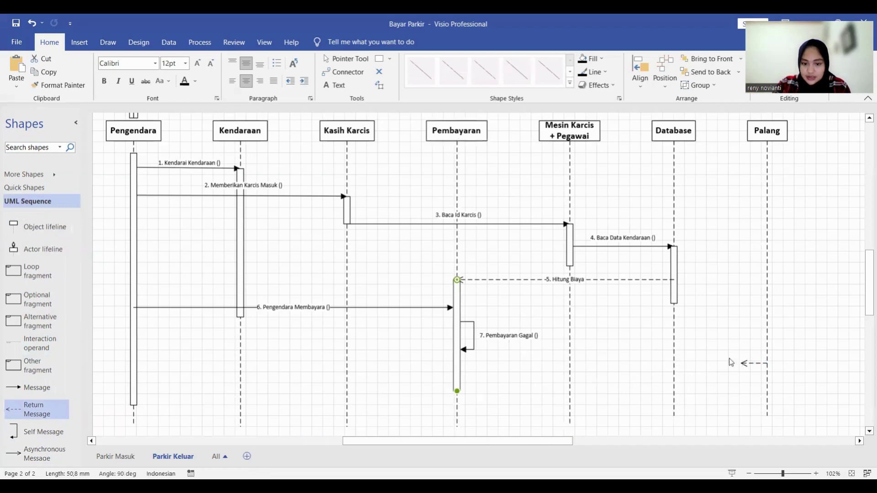
drag(741, 363, 460, 377)
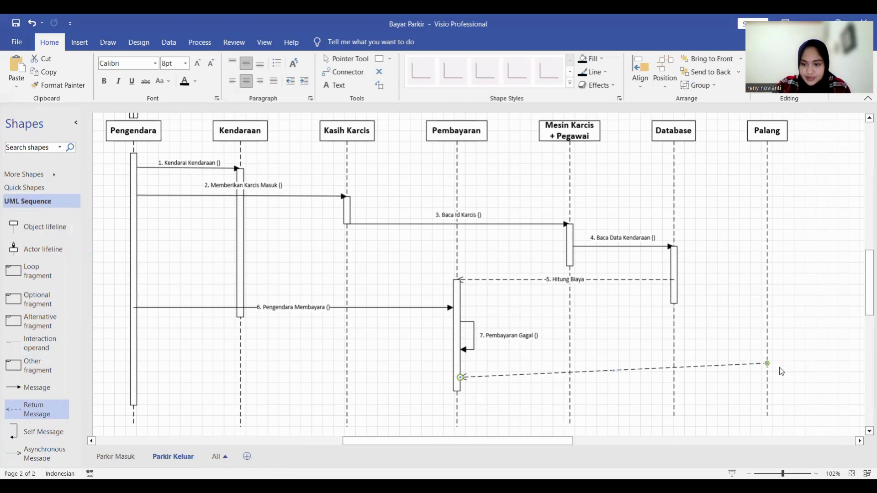
- Level the return message from Palang to Pembayaran and label it "8. Bayar Sukses Palang Terbuka ()"
drag(767, 363, 767, 377)
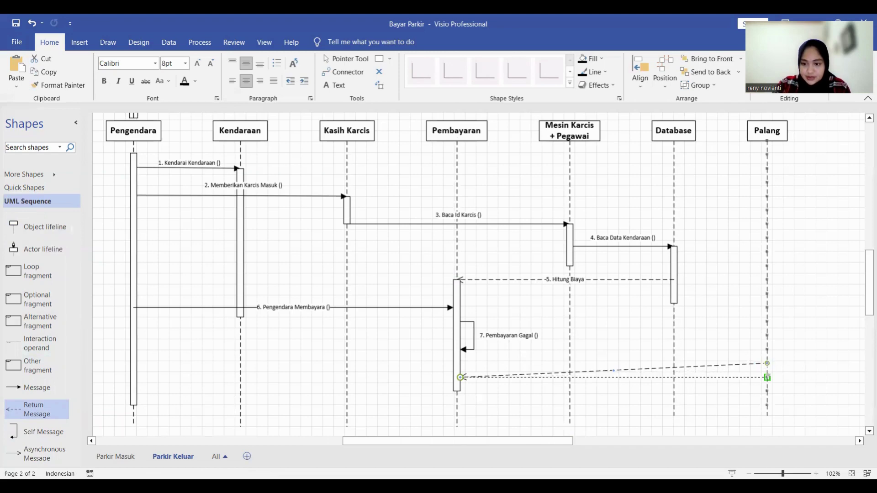
click(799, 365)
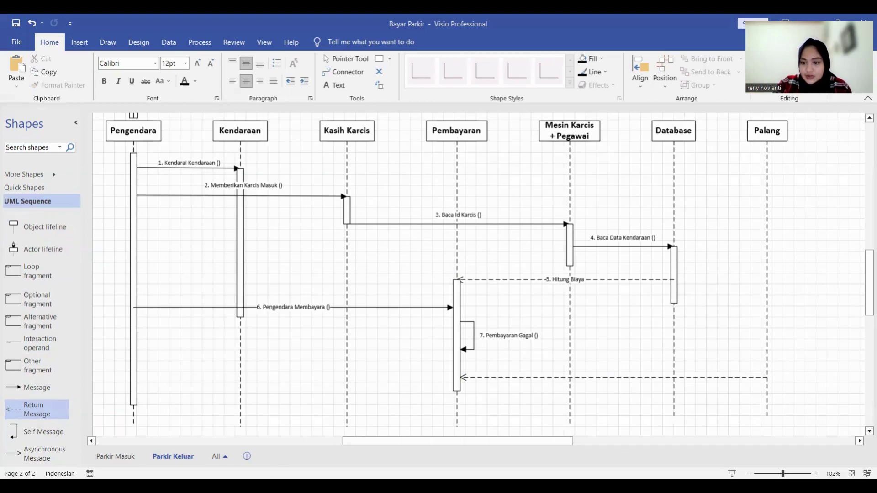
double_click(644, 377)
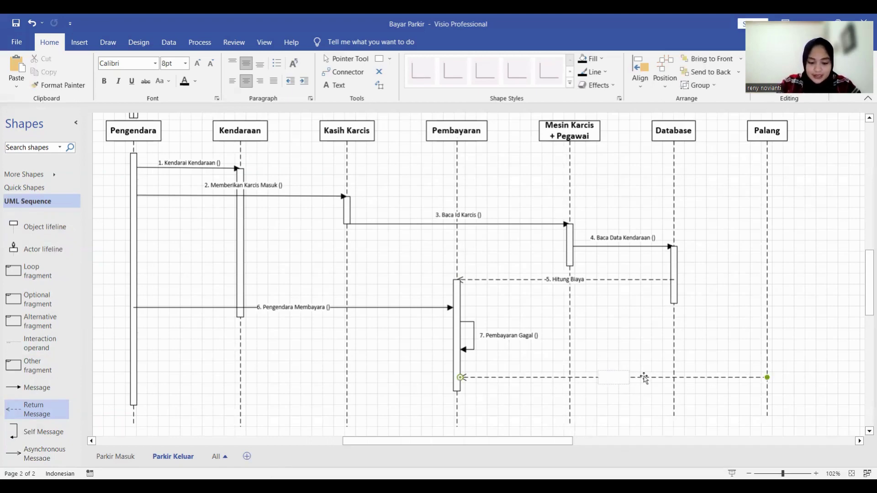
text(8. Bayar su)
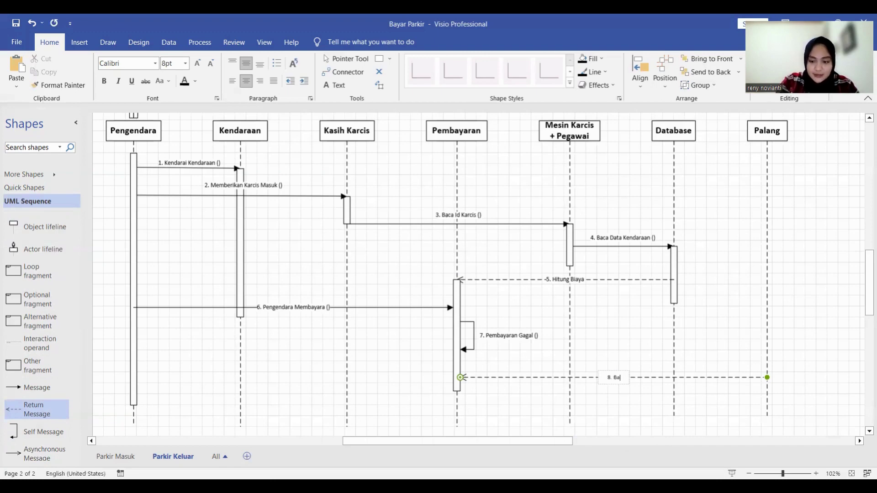
key(BackSpace)
key(BackSpace)
key(BackSpace)
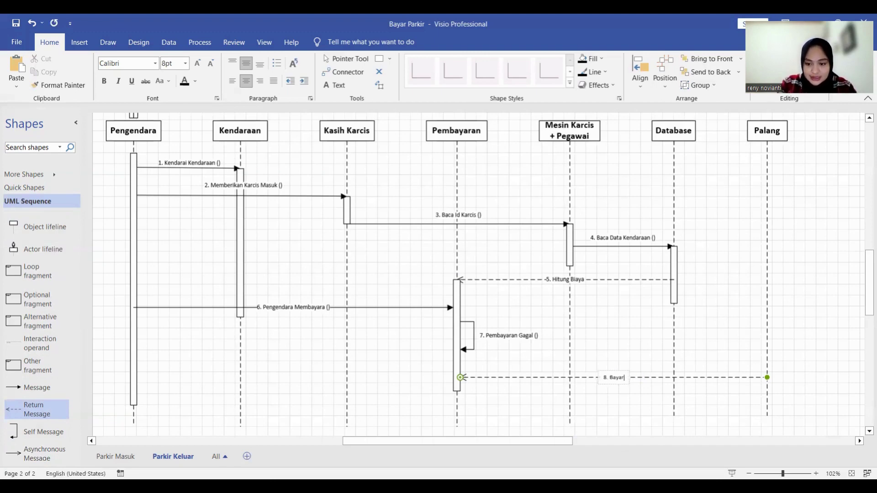
text(Sukse)
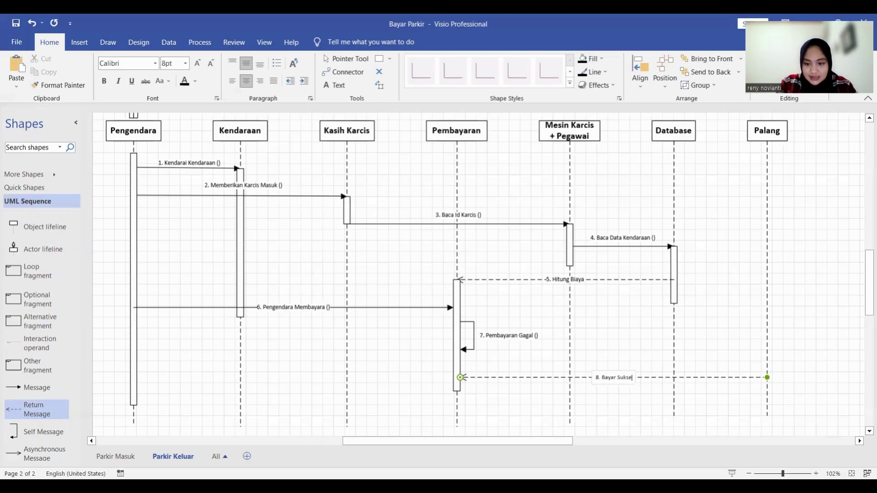
text(s Palang T)
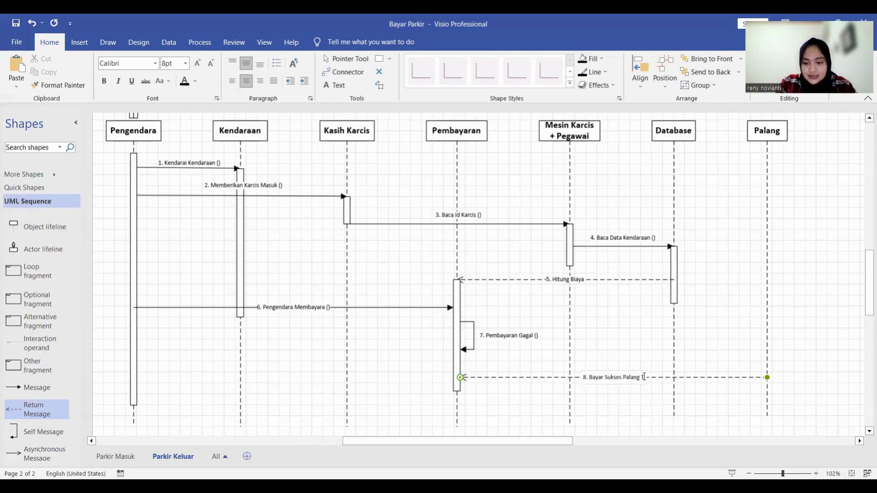
text(erbuka )
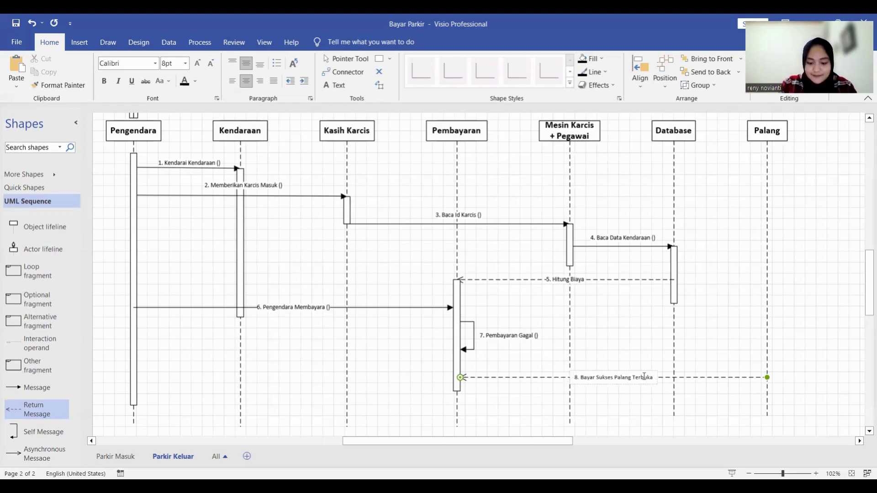
text(())
click(589, 405)
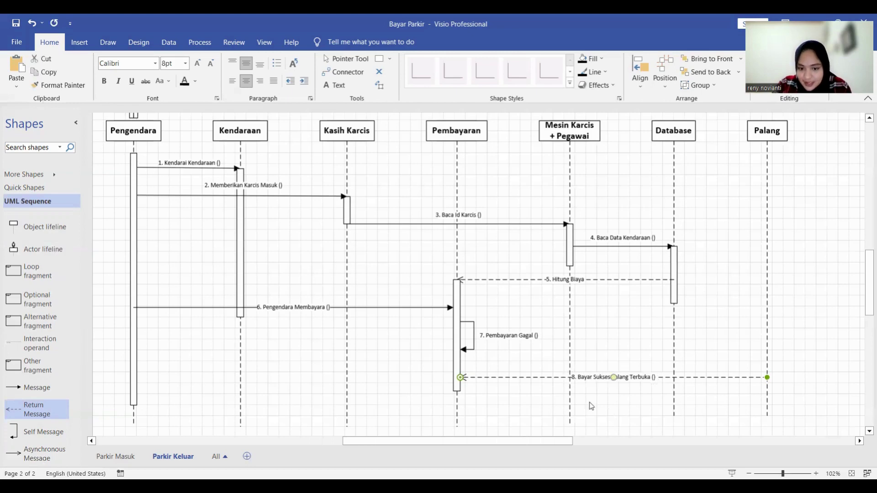
- Nudge message 8 slightly upward and place its label just above the dashed line
click(554, 379)
key(Up)
key(Up)
key(Up)
key(Up)
key(Up)
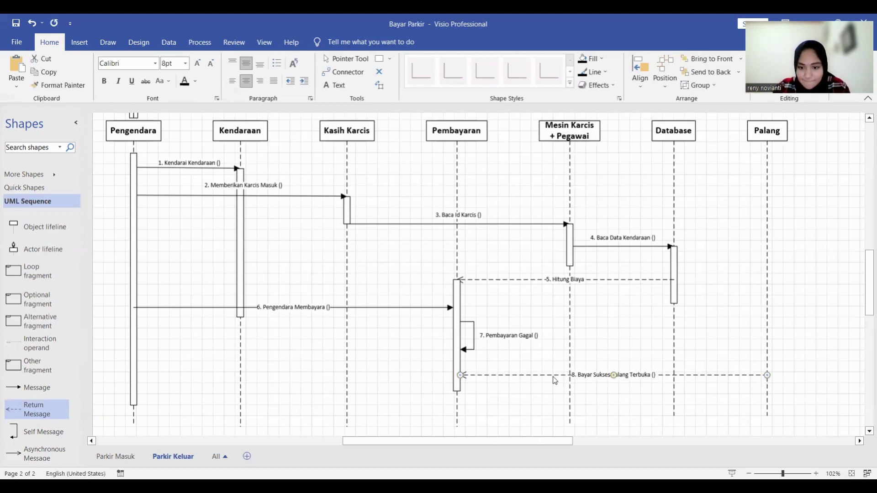
key(Up)
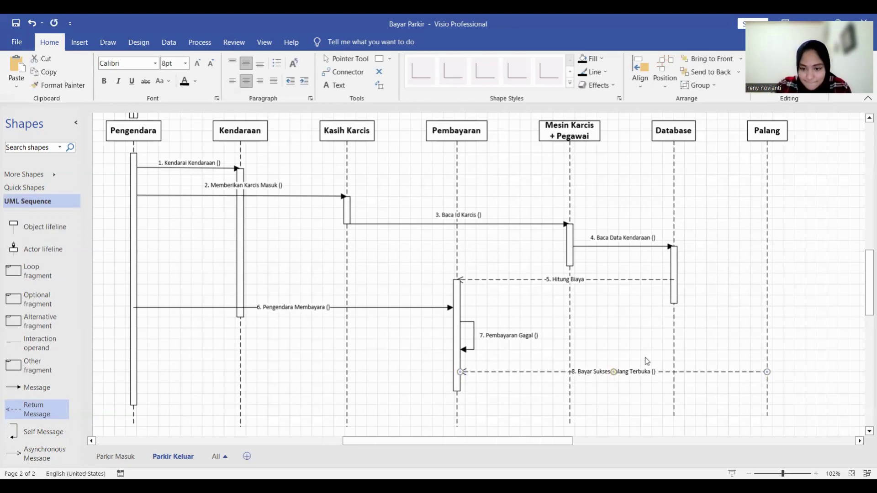
drag(613, 371, 615, 364)
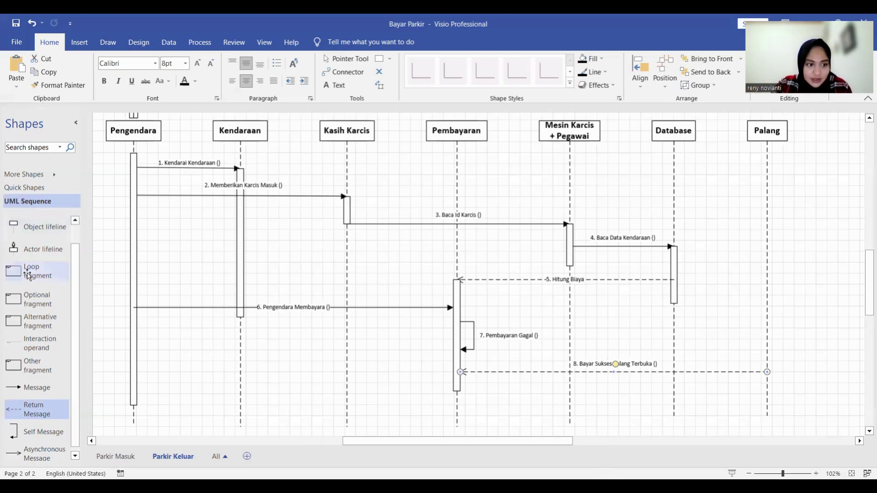
- Add an activation about 9 mm long on the Palang lifeline, starting at message 8
scroll(34, 274, up, 1)
drag(363, 303, 767, 391)
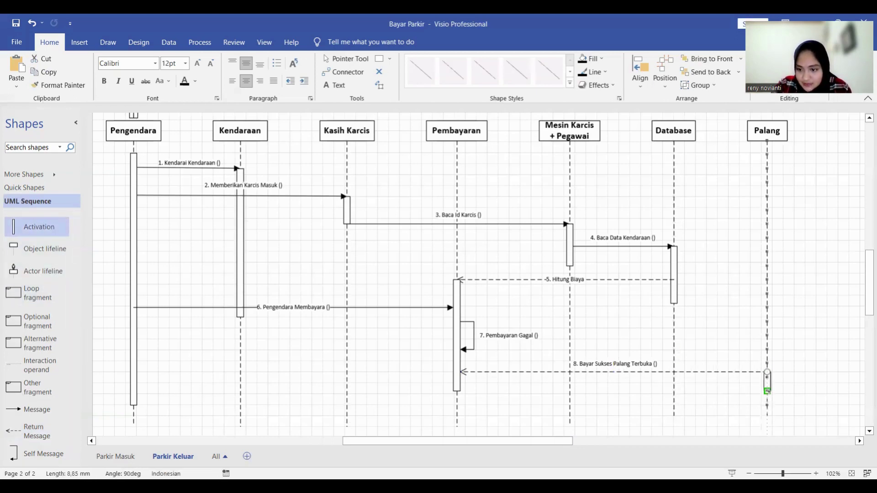
click(800, 392)
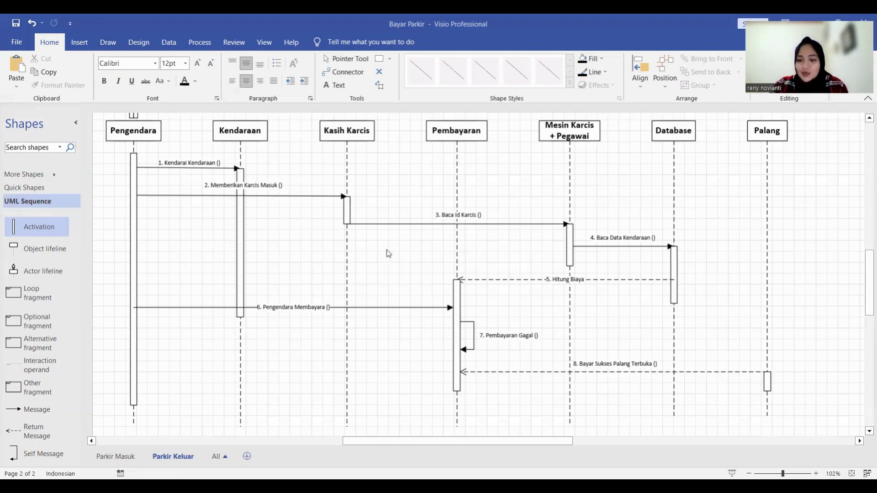
- Add an object lifeline named "Keluar" beyond Palang, in line with the other lifeline headers
drag(64, 248, 851, 133)
double_click(846, 135)
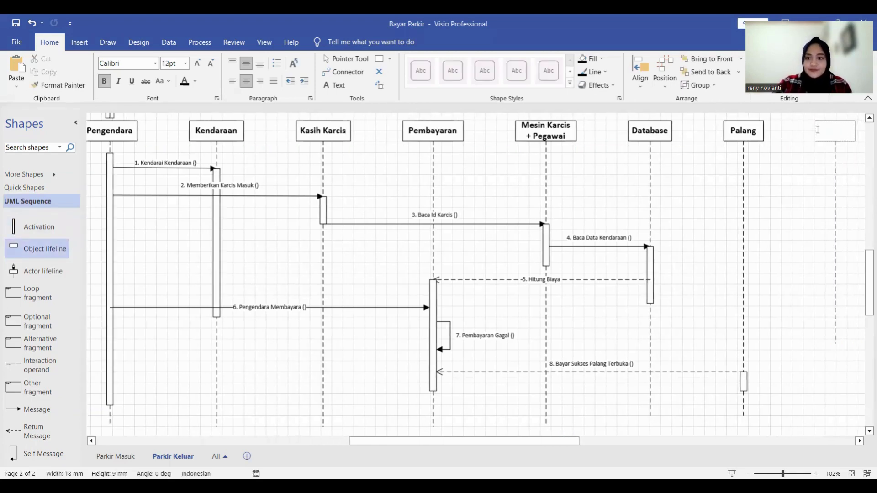
text(Keluar)
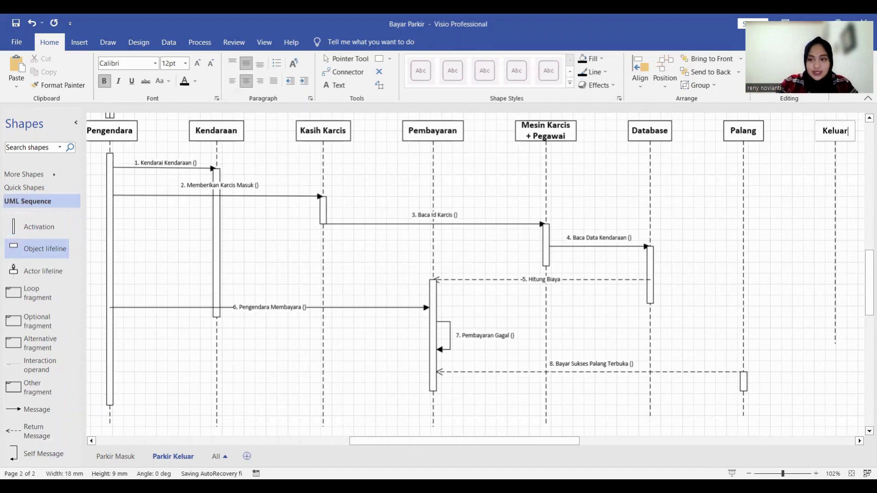
scroll(807, 213, up, 1)
scroll(807, 213, down, 1)
click(835, 309)
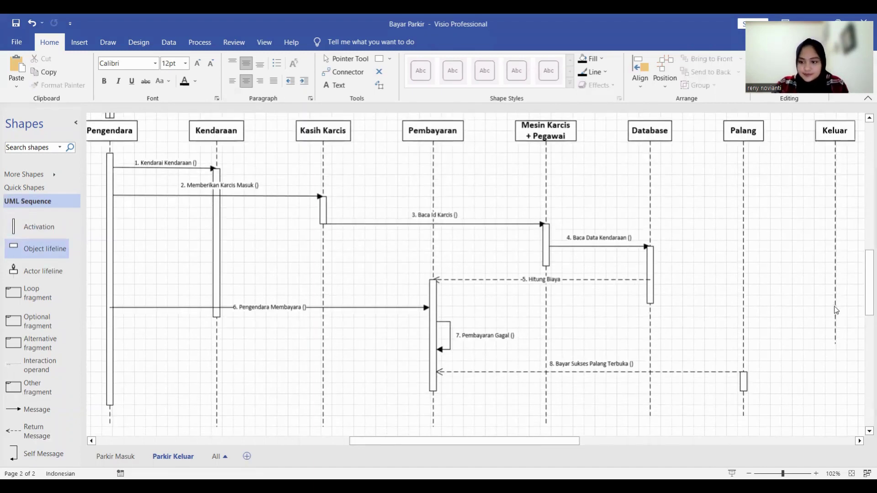
- Extend the Database, Palang and Keluar lifelines downward so their ends line up with the other lifelines
scroll(837, 310, down, 1)
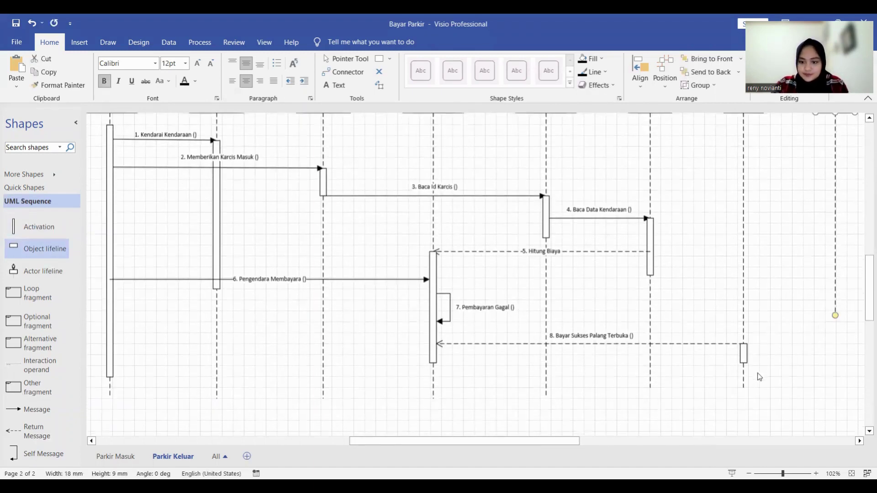
click(649, 387)
drag(649, 386, 650, 400)
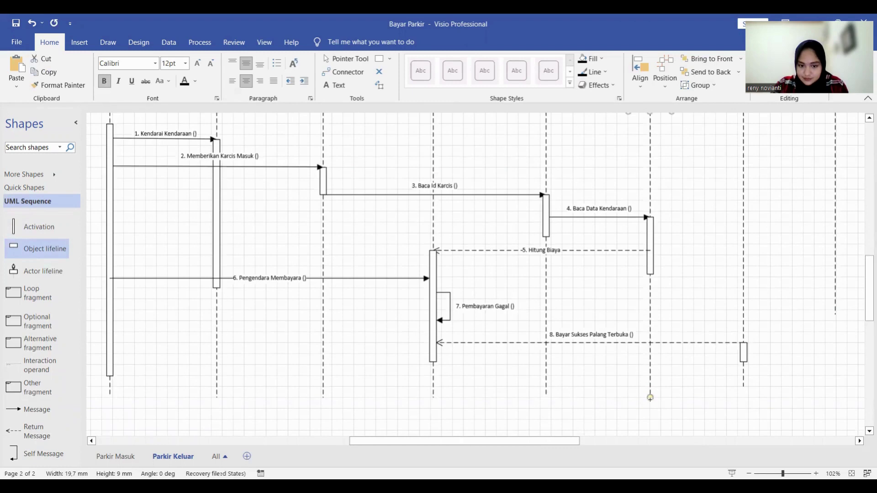
click(744, 386)
drag(743, 386, 744, 400)
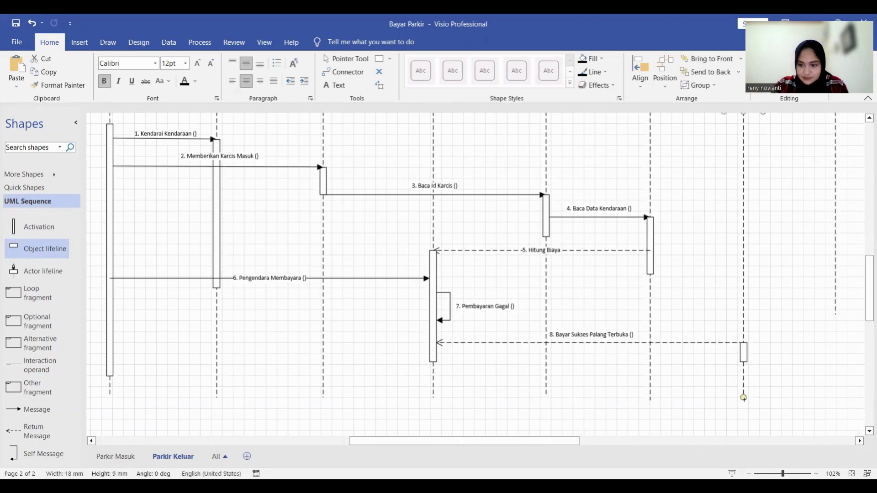
click(835, 314)
drag(835, 314, 836, 398)
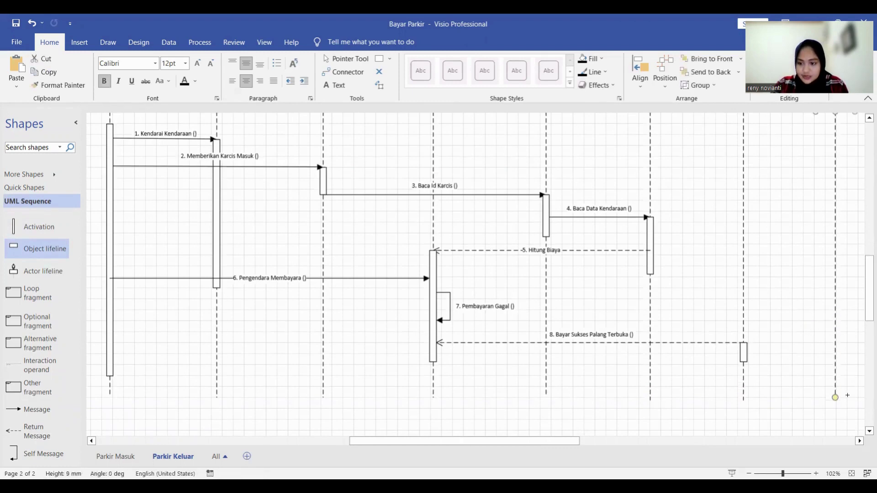
scroll(838, 349, up, 2)
scroll(659, 419, down, 4)
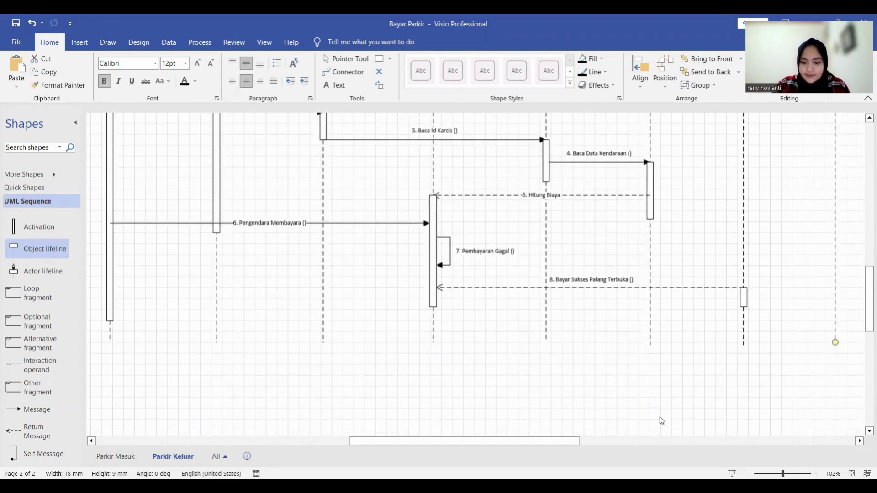
key(Escape)
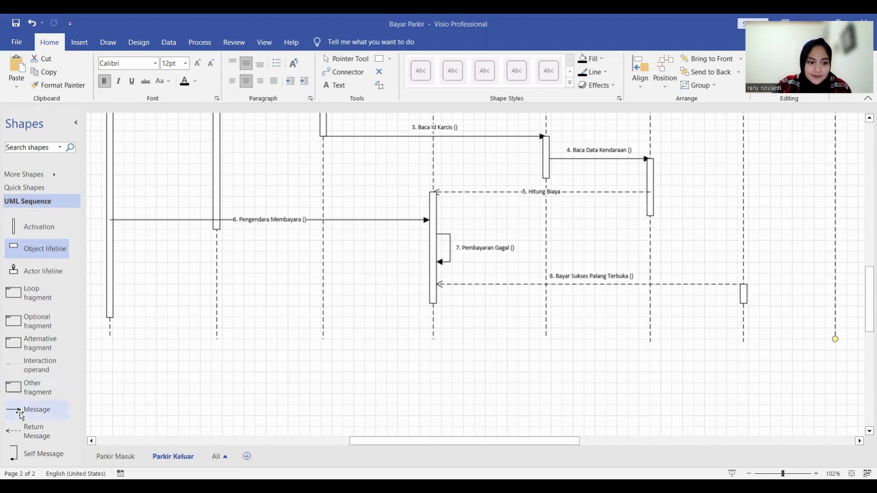
- Lengthen the Kendaraan activation to about 108 mm and add a horizontal message from its lower end to the Keluar lifeline
drag(20, 413, 149, 322)
scroll(148, 321, up, 3)
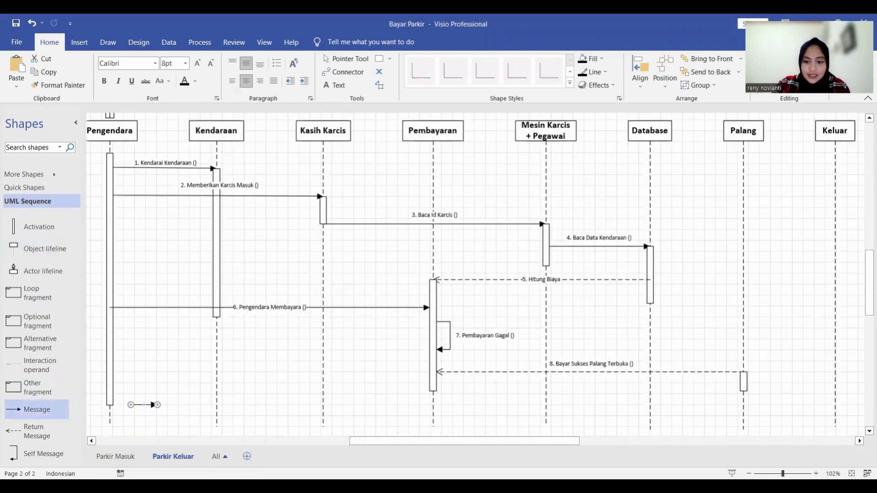
click(215, 315)
drag(215, 315, 216, 405)
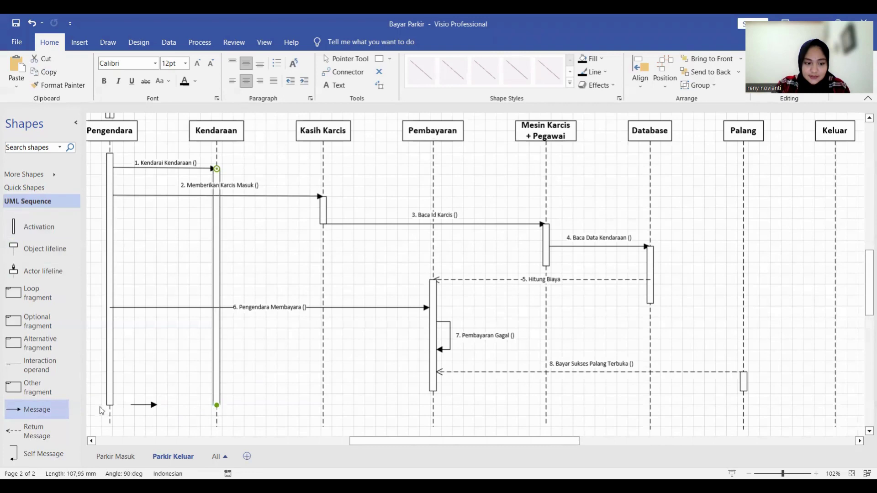
drag(151, 410, 220, 405)
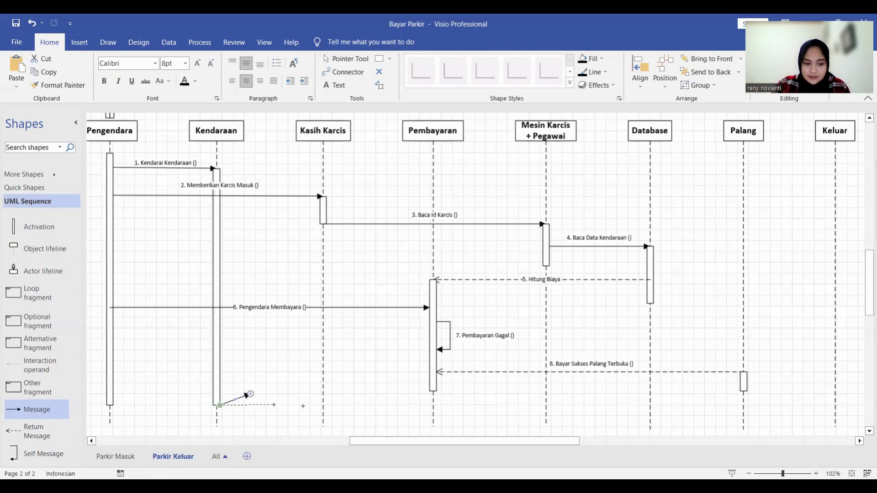
drag(302, 406, 834, 405)
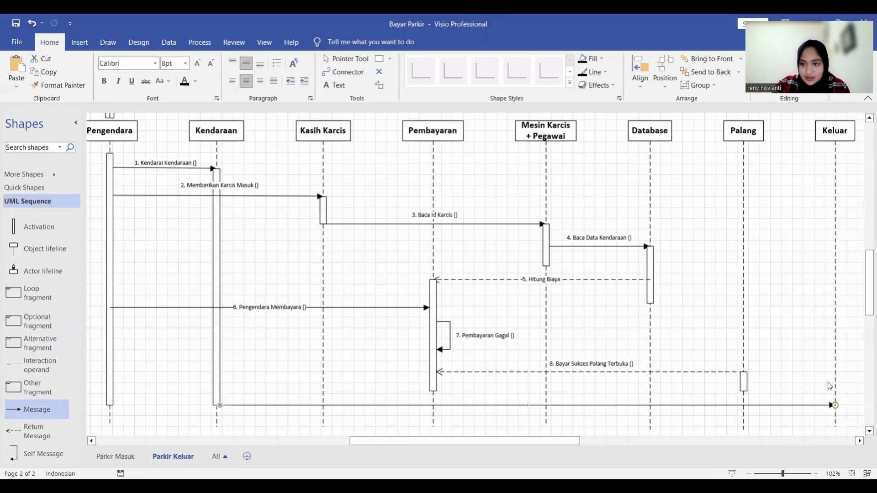
- Extend the Pengendara activation to about 121 mm and the Kendaraan activation to about 111 mm
click(110, 403)
drag(110, 405, 110, 418)
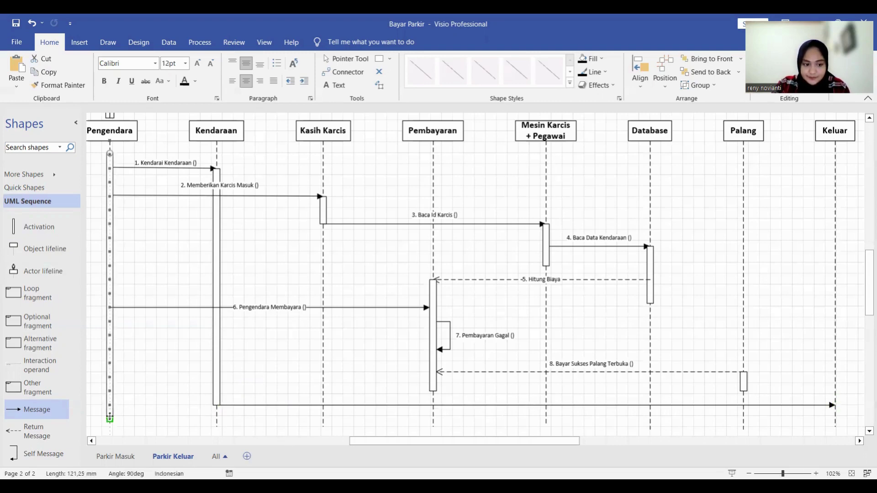
click(250, 417)
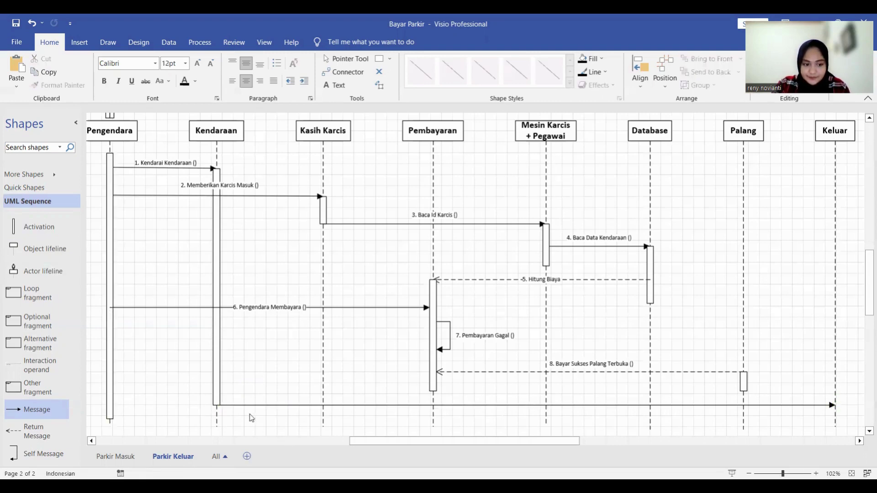
click(213, 396)
drag(216, 405, 216, 411)
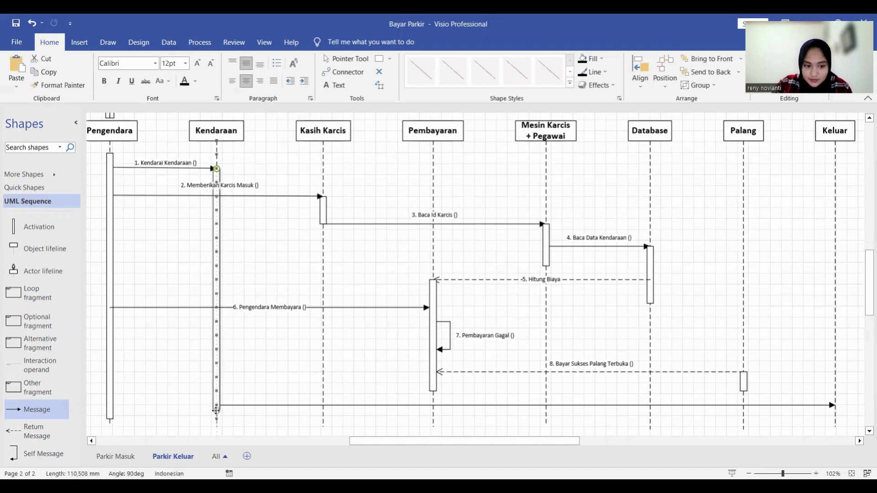
click(255, 427)
- Label the message from Kendaraan to Keluar "9. Kendaraan Keluar"
drag(422, 441, 455, 442)
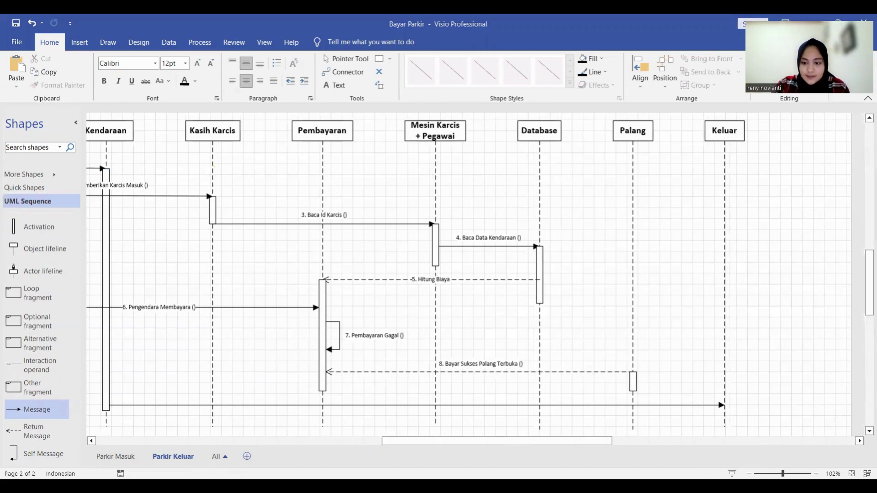
double_click(456, 405)
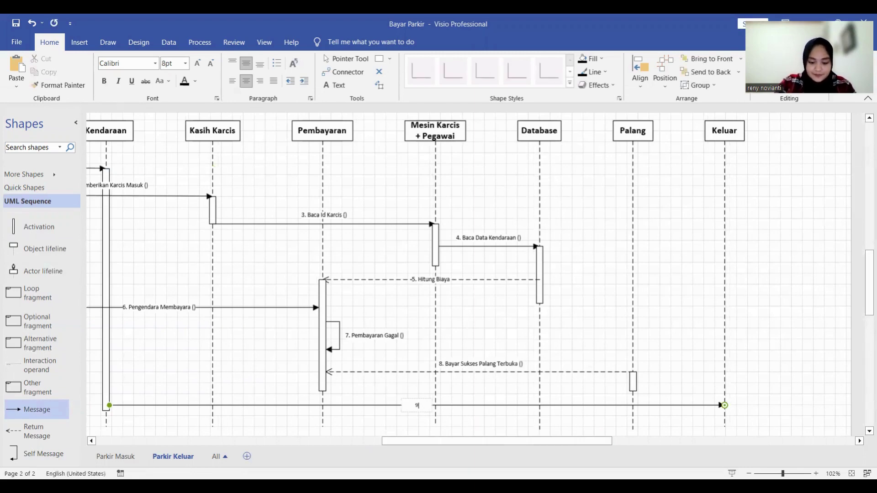
text(9. Kendar)
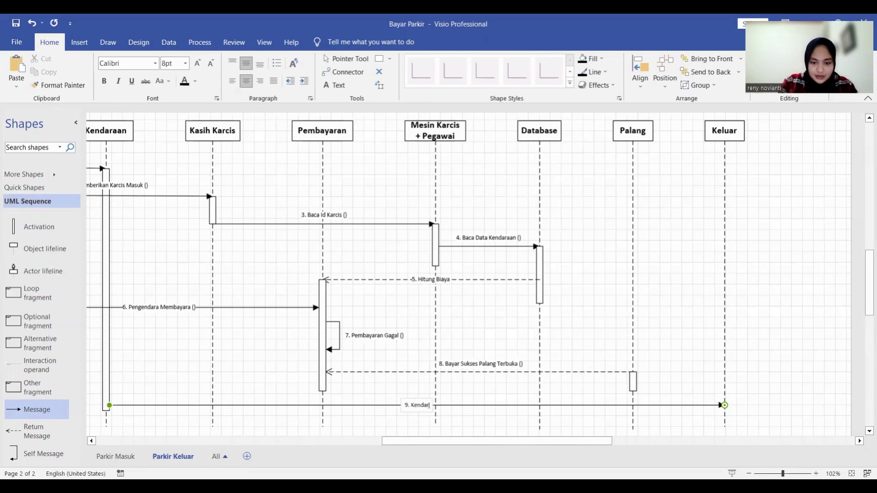
text(aan Keluar)
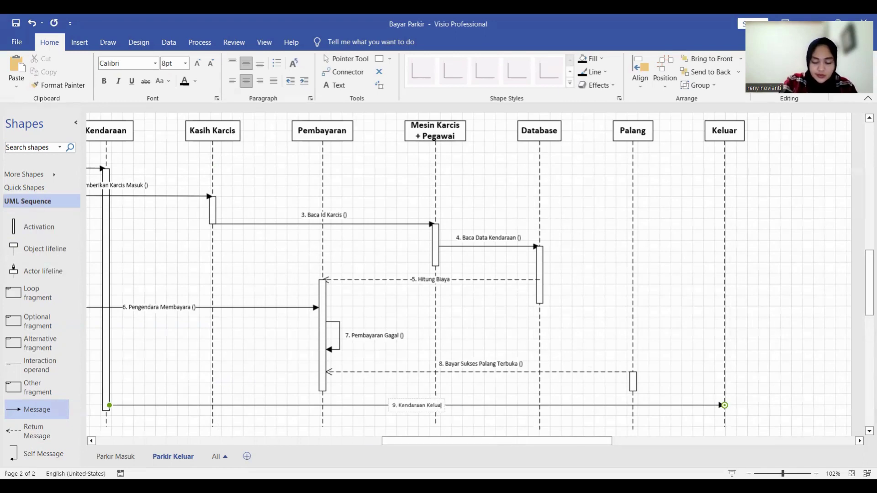
click(845, 377)
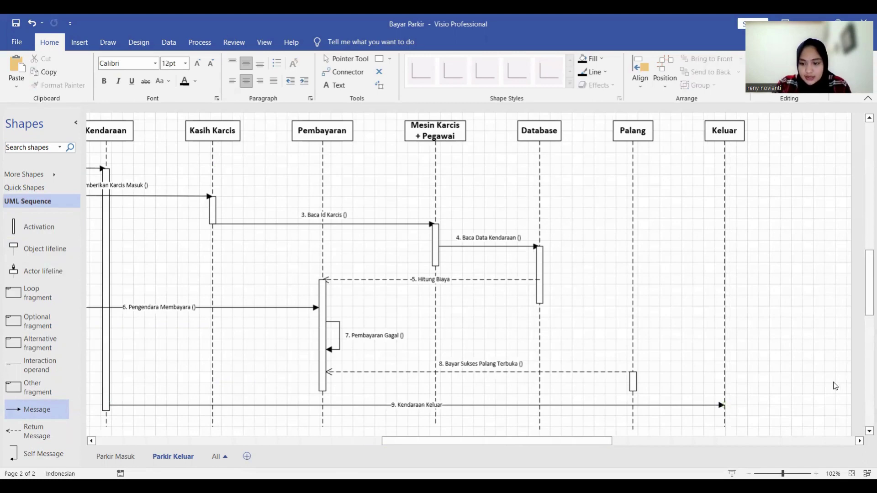
- Add an activation about 10 mm long on the Keluar lifeline at message 9, and extend the Keluar and Palang lifelines downward
scroll(822, 379, down, 1)
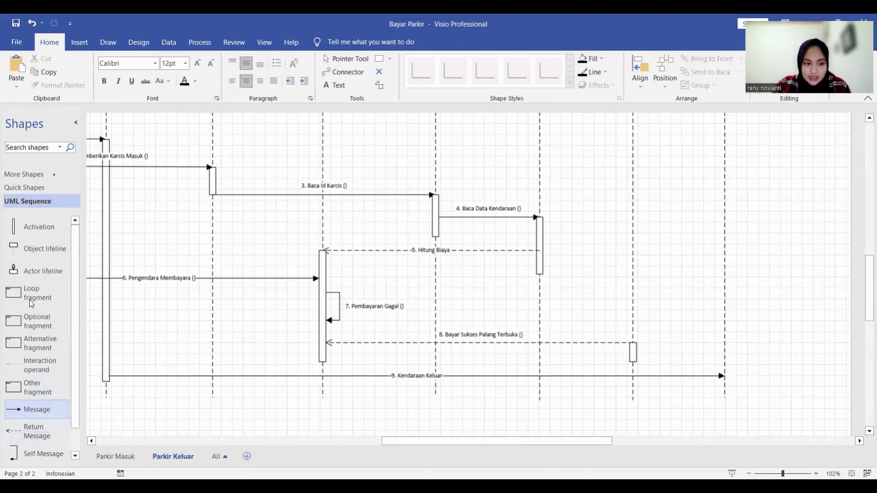
drag(39, 227, 725, 399)
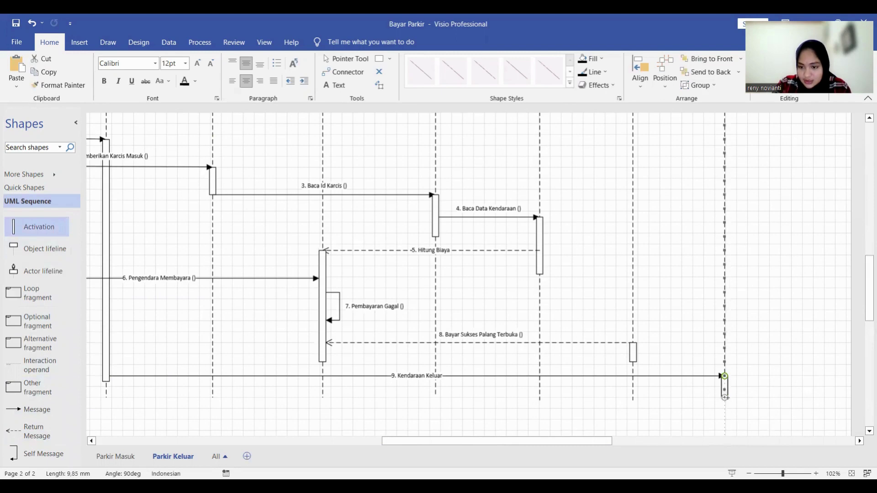
click(725, 400)
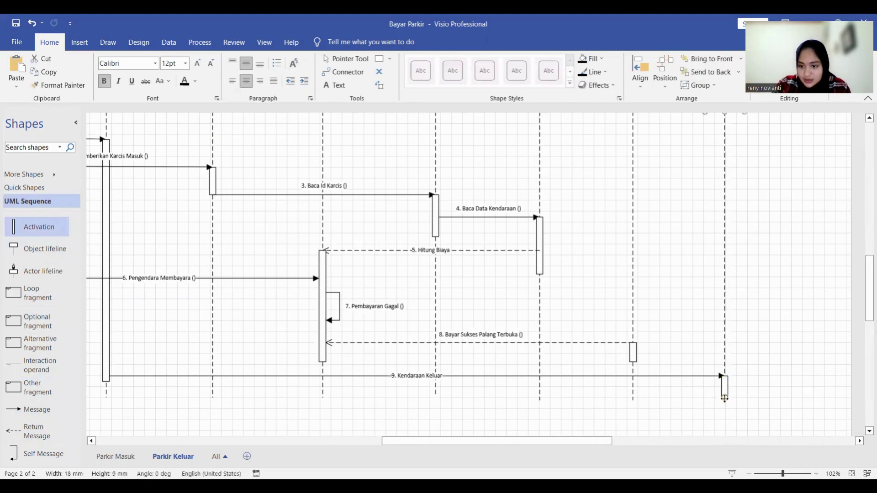
click(633, 401)
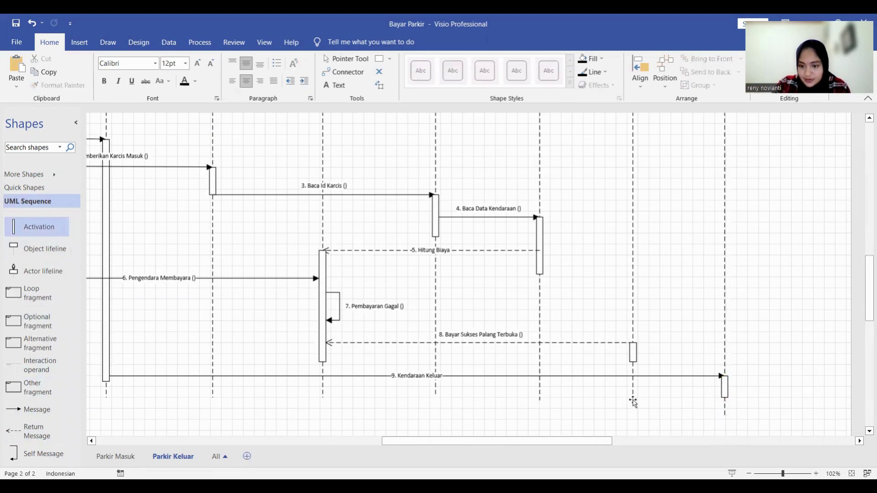
click(634, 401)
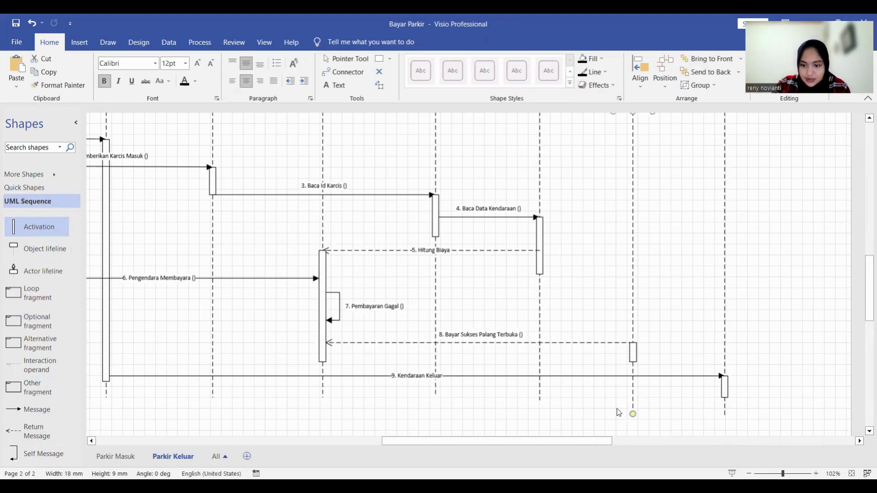
- Move the "9. Kendaraan Keluar" label just above its message line
click(542, 402)
click(418, 375)
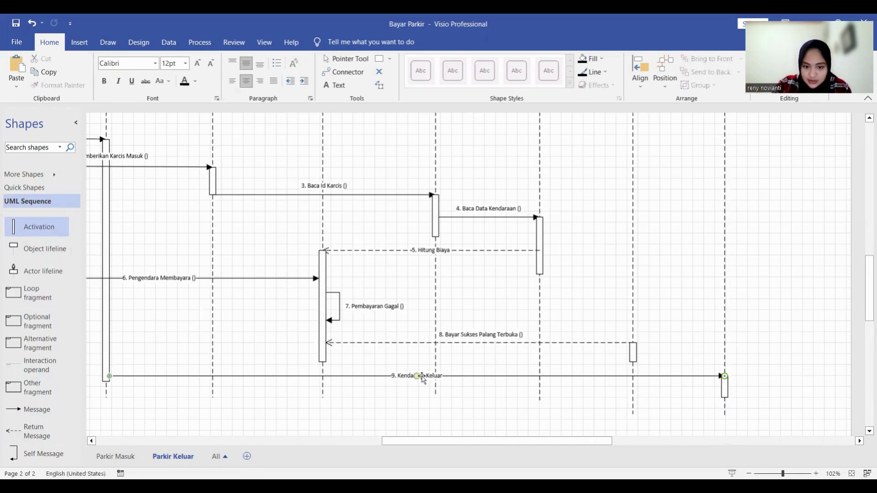
drag(418, 375, 419, 367)
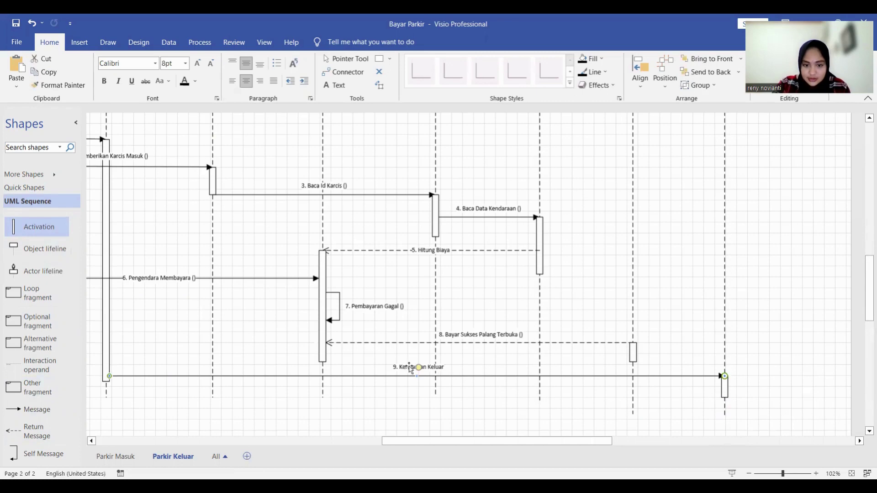
- Extend the Database, Mesin Karcis + Pegawai, Pembayaran, Kasih Karcis, Kendaraan and Pengendara lifelines downward to roughly match the Palang and Keluar ends
click(540, 397)
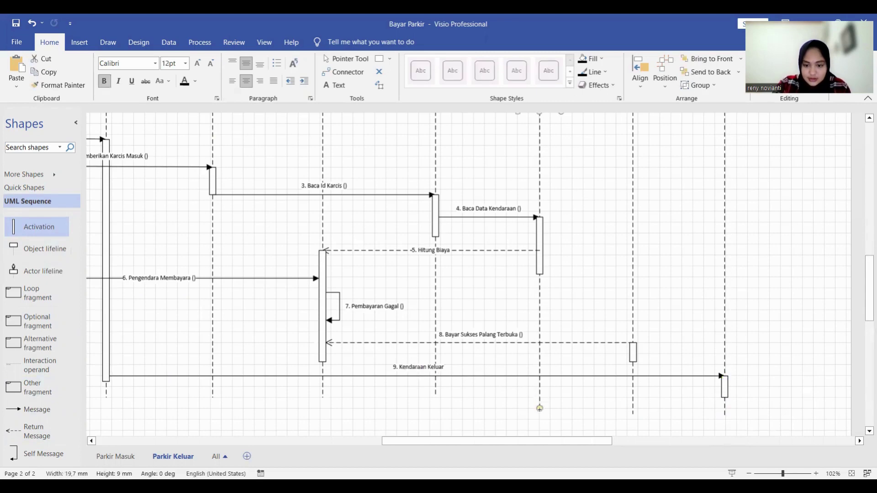
click(435, 393)
click(321, 394)
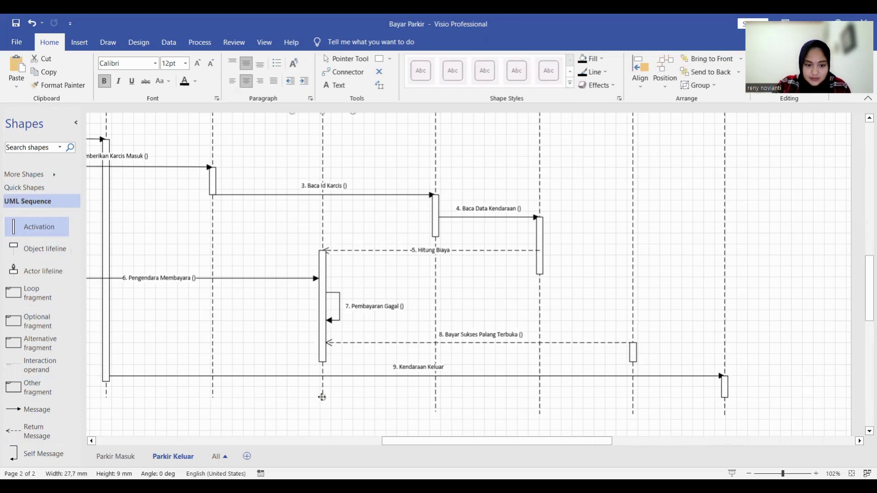
drag(322, 397, 322, 411)
click(213, 395)
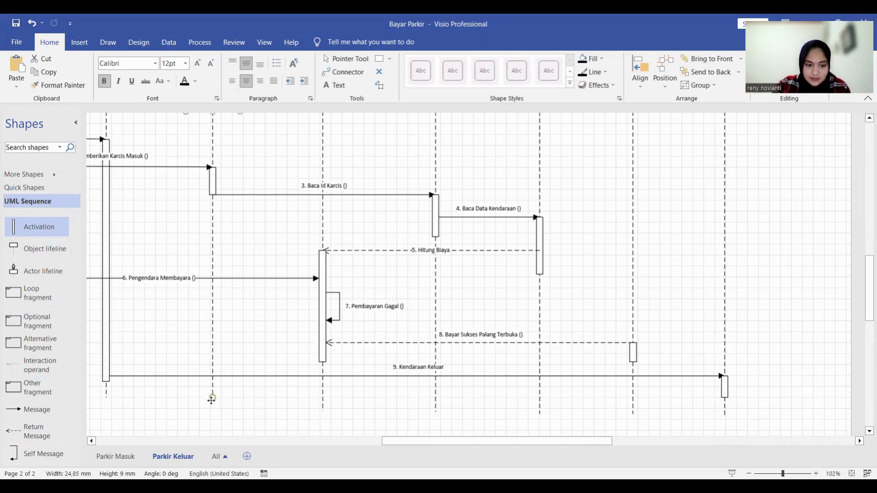
drag(213, 397, 213, 408)
drag(414, 442, 344, 442)
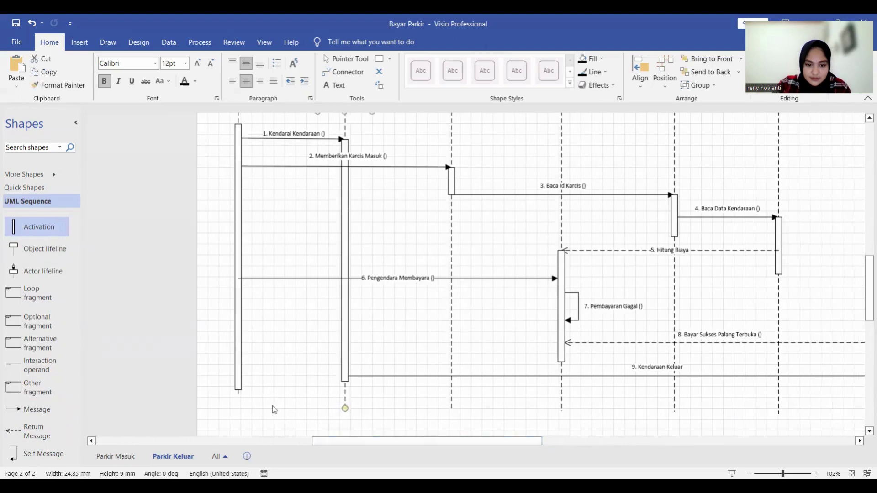
click(238, 391)
click(238, 395)
- Review the whole Parkir Keluar sequence diagram, checking its lifelines, activations and messages 1 to 9
scroll(604, 421, down, 2)
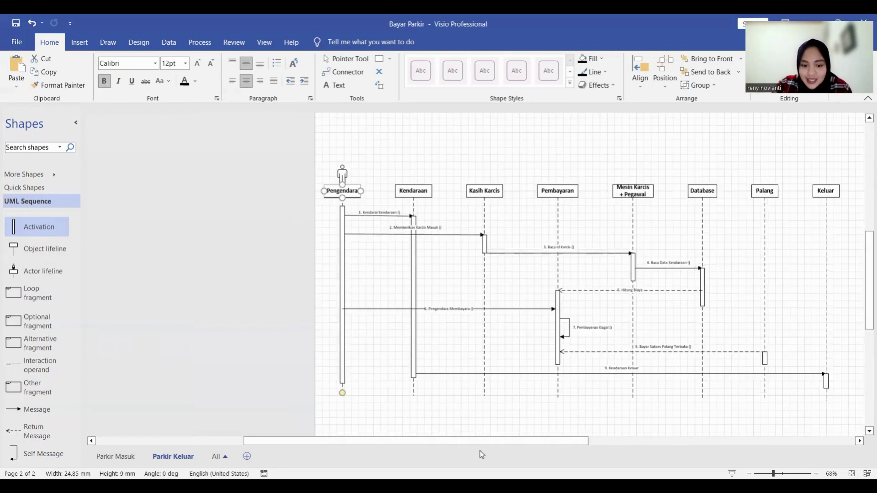
drag(485, 447, 518, 438)
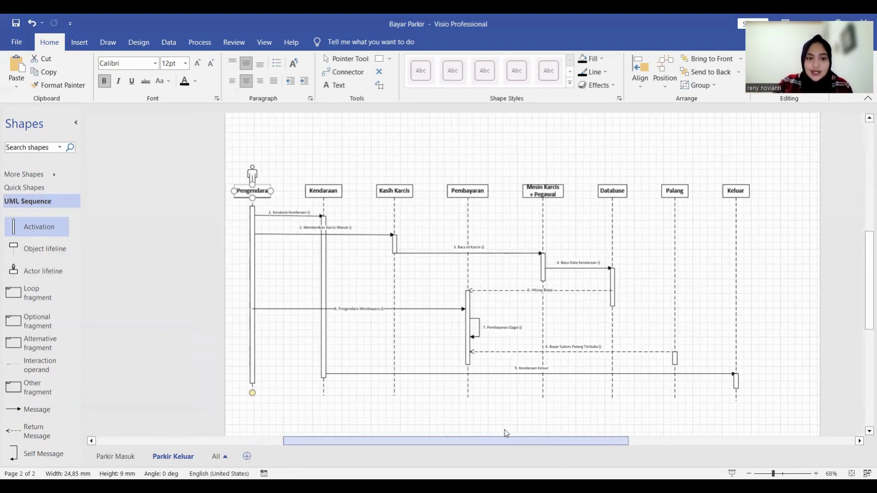
scroll(505, 432, up, 1)
scroll(506, 432, up, 3)
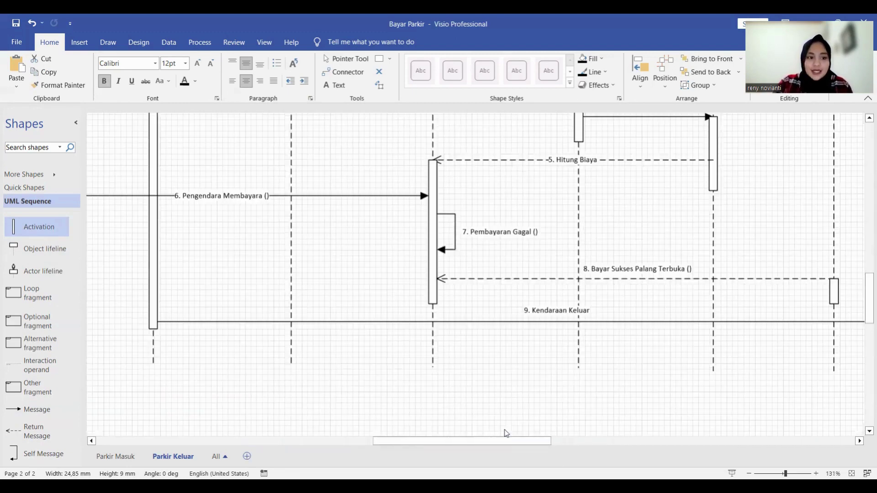
scroll(506, 433, down, 3)
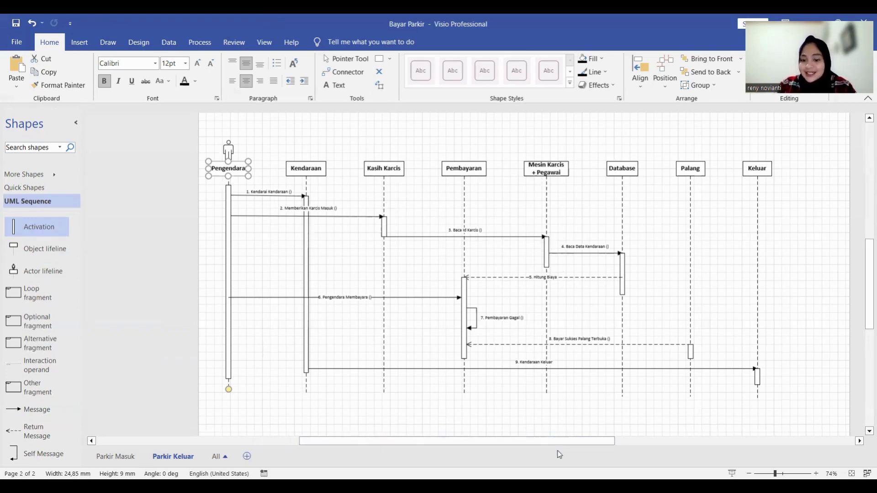
drag(561, 449, 573, 442)
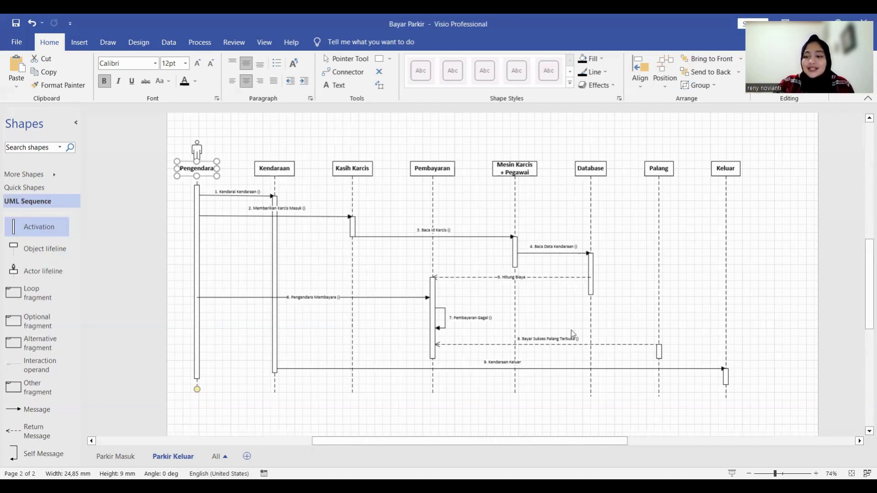
scroll(581, 309, down, 1)
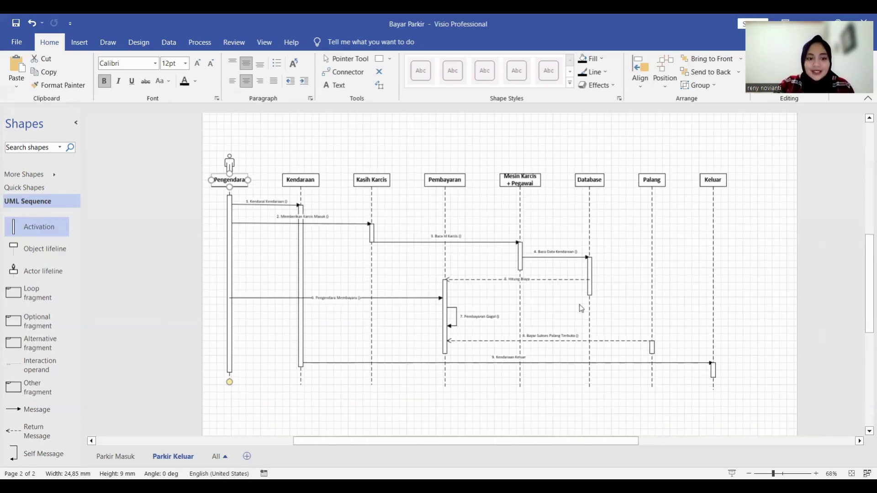
scroll(581, 307, up, 1)
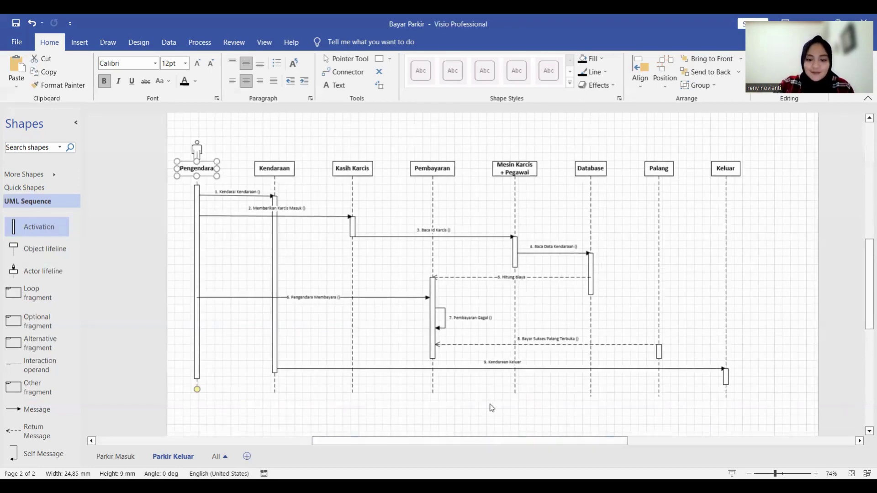
key(Escape)
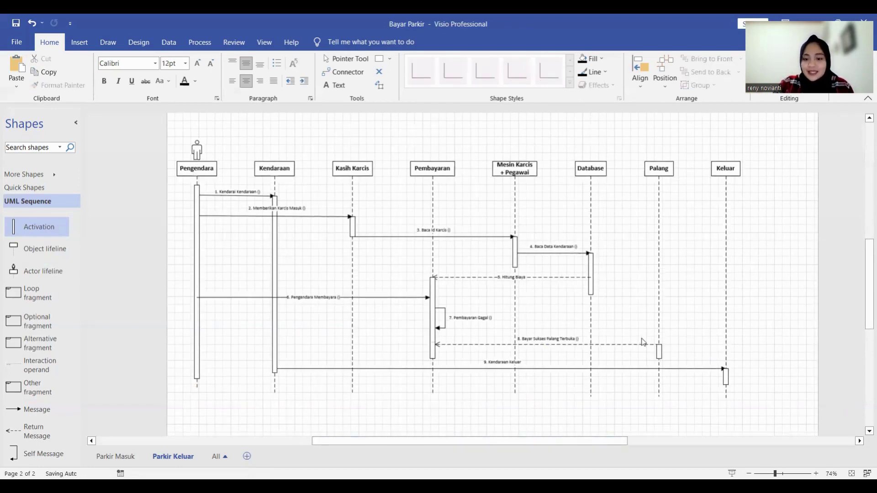